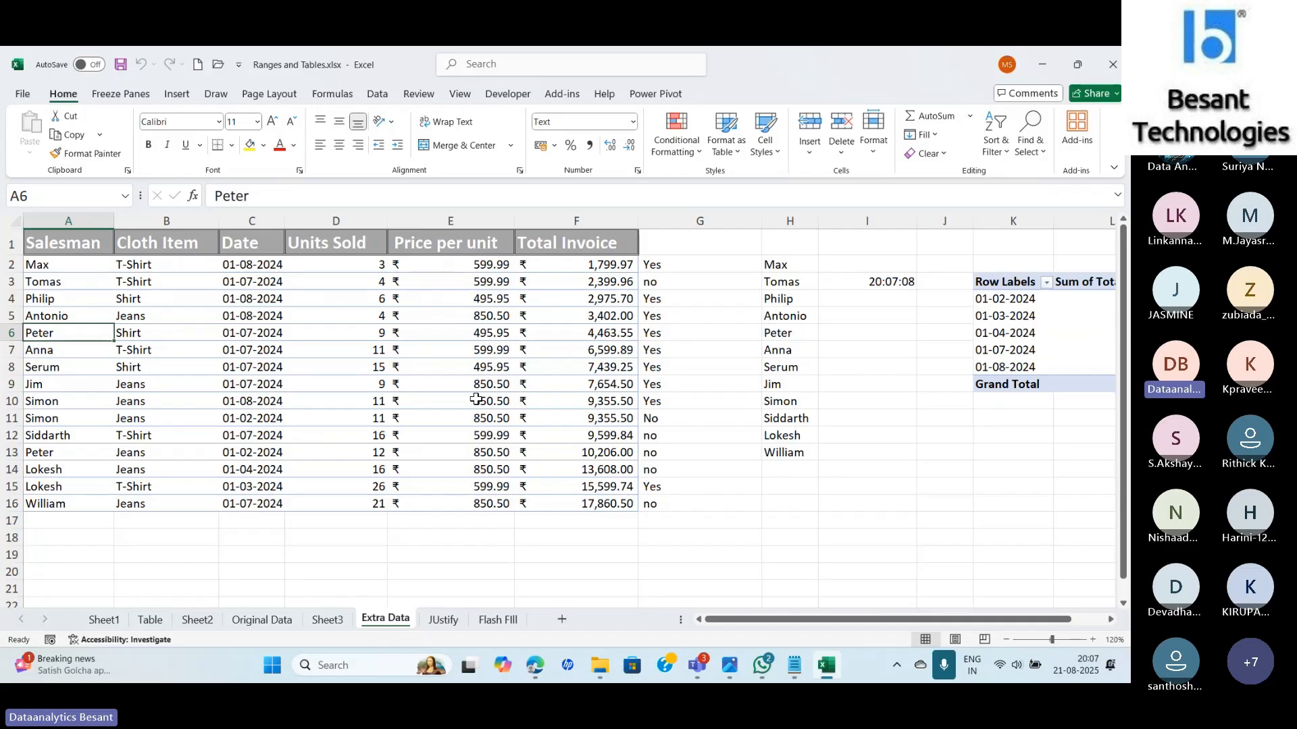
Open Conditional Formatting and browse the Highlight Cells Rules and Top/Bottom Rules submenus.
{"action": "left_click", "coordinate": [680, 150]}
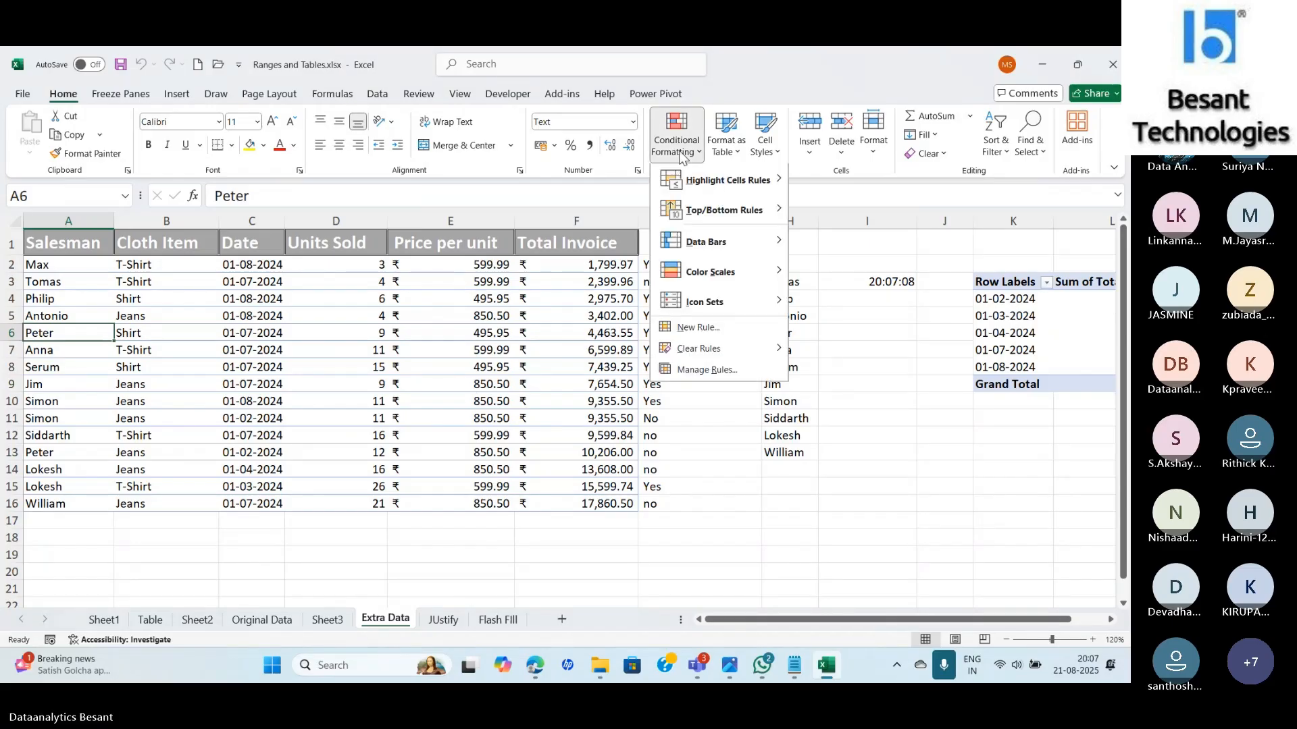
{"action": "left_click", "coordinate": [708, 181]}
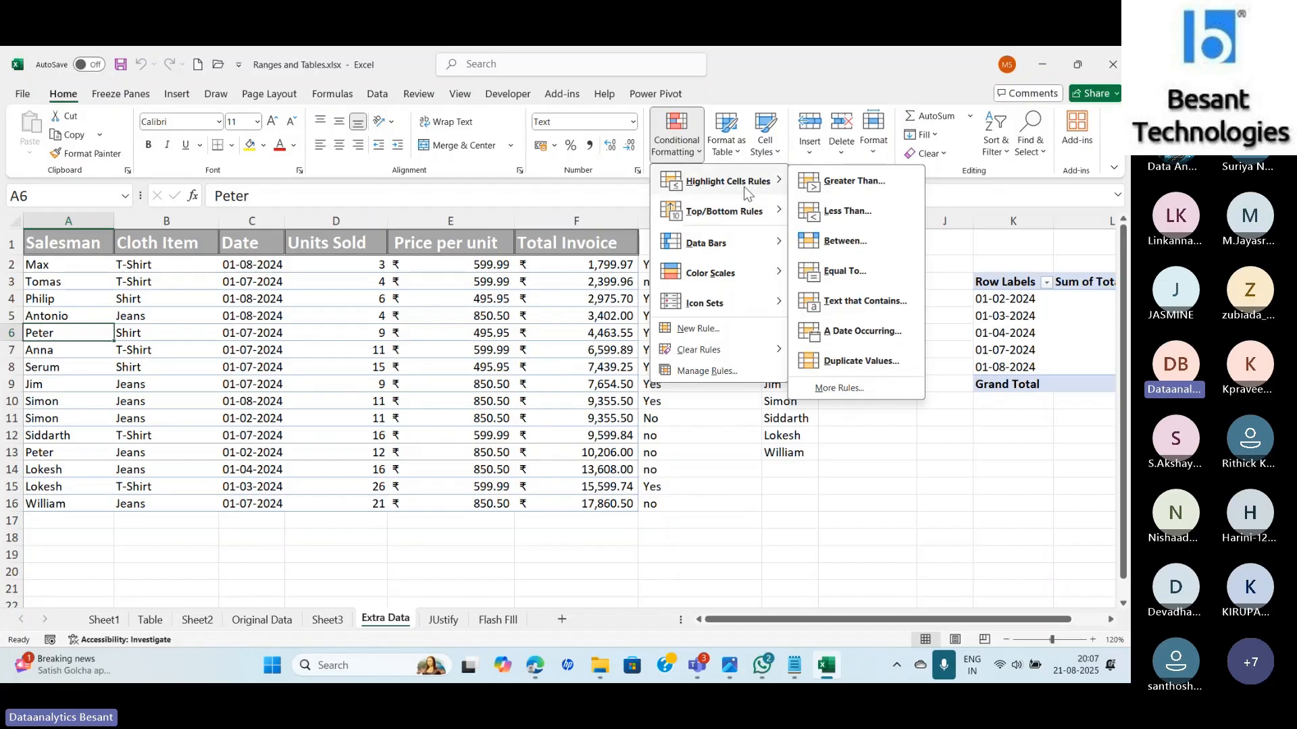
{"action": "mouse_move", "coordinate": [731, 216]}
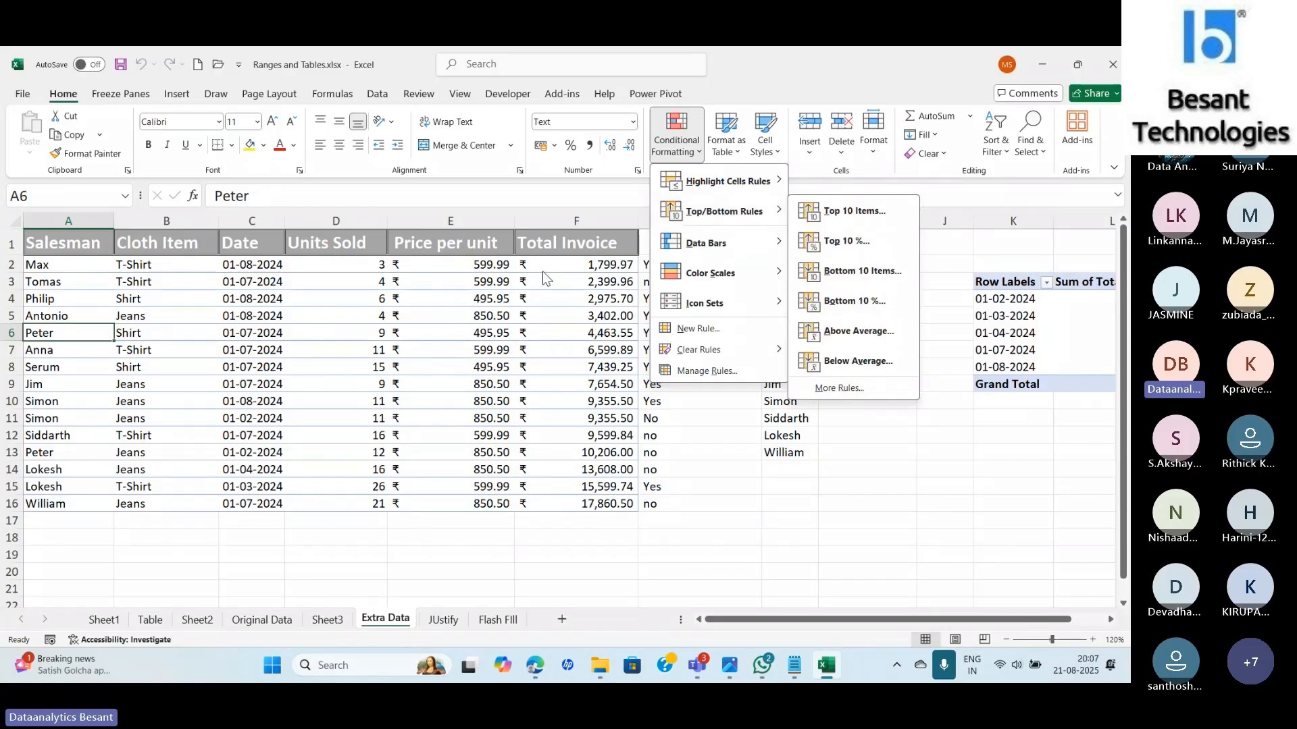
Select Total Invoice F2:F16 and start a Top 10 Items rule with the count changed to 3.
{"action": "left_click", "coordinate": [569, 260]}
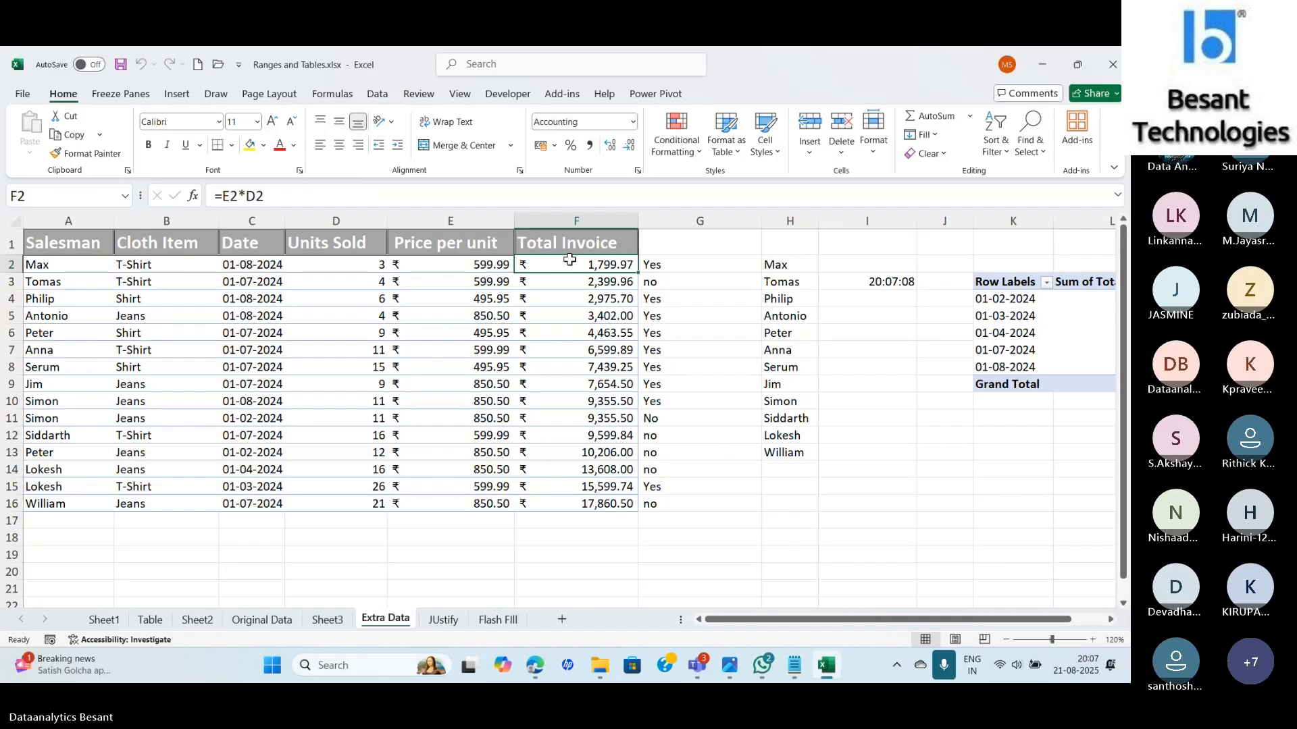
{"action": "key", "text": "ctrl+shift+Down"}
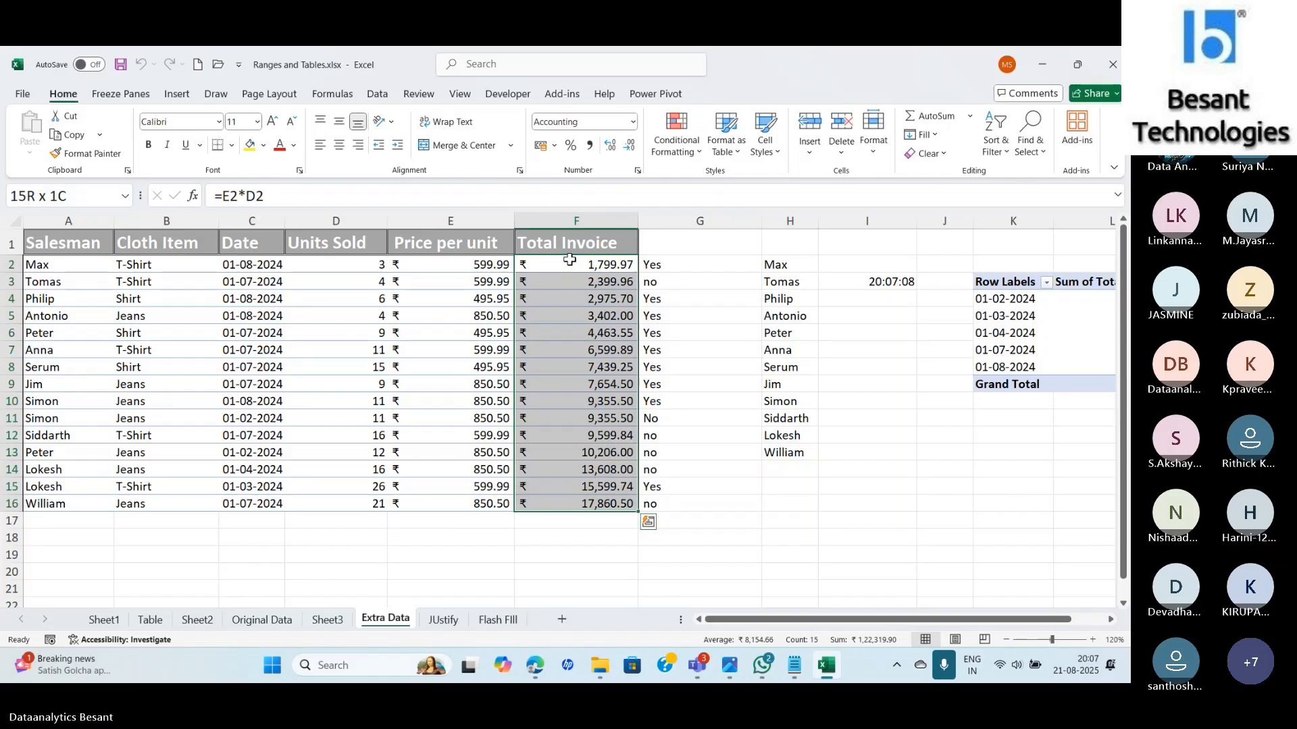
{"action": "left_click", "coordinate": [678, 142]}
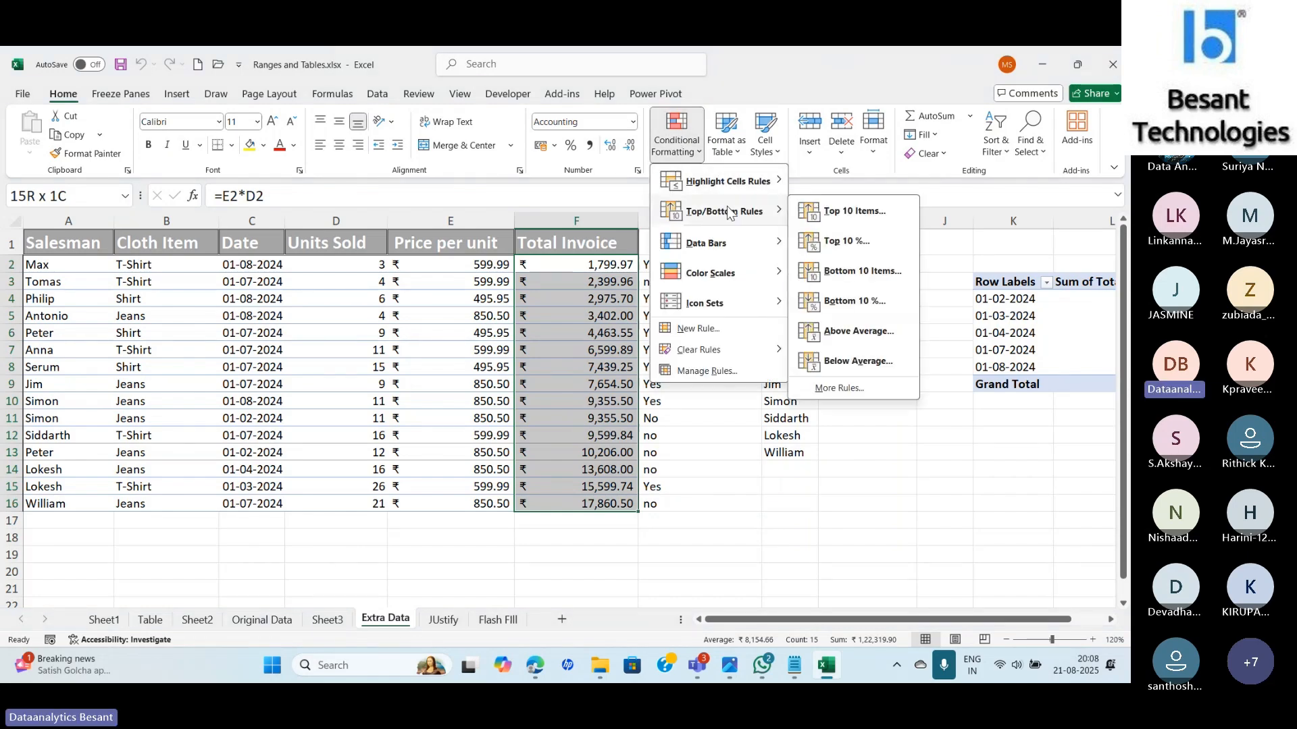
{"action": "left_click", "coordinate": [850, 218]}
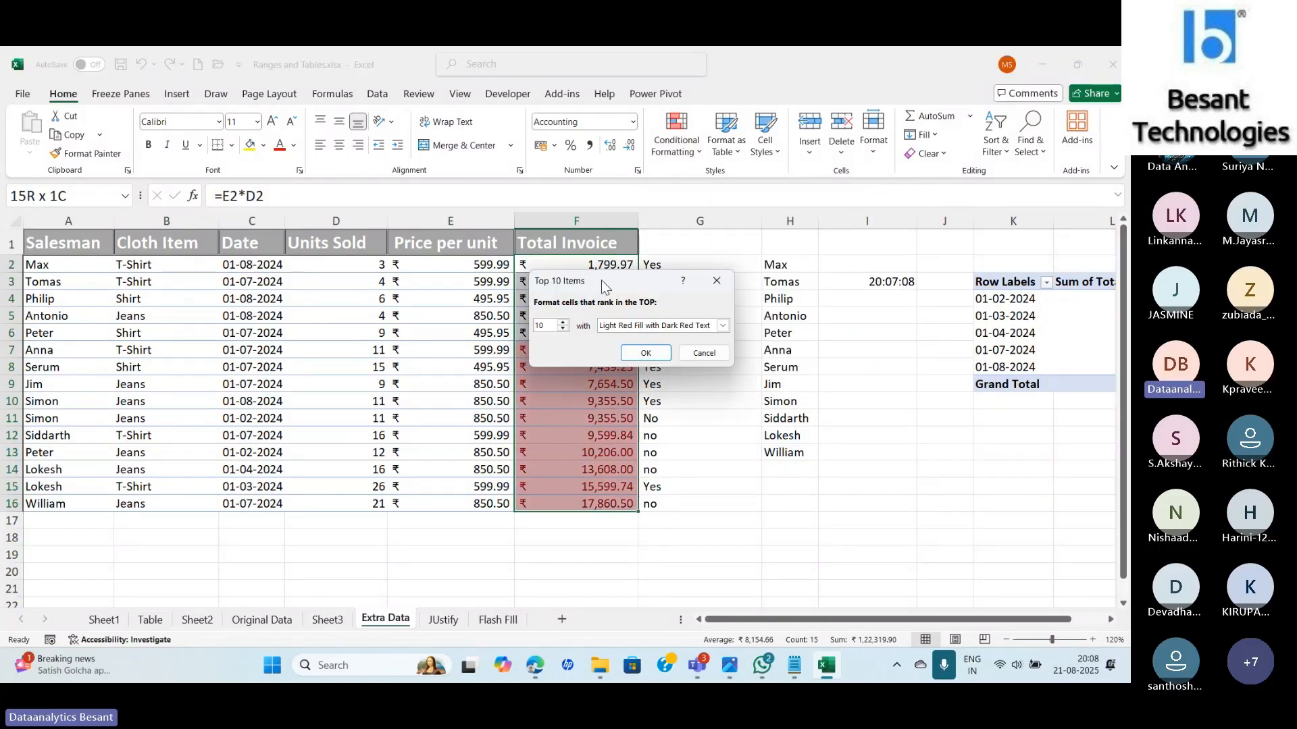
{"action": "left_click_drag", "start_coordinate": [601, 280], "coordinate": [747, 239]}
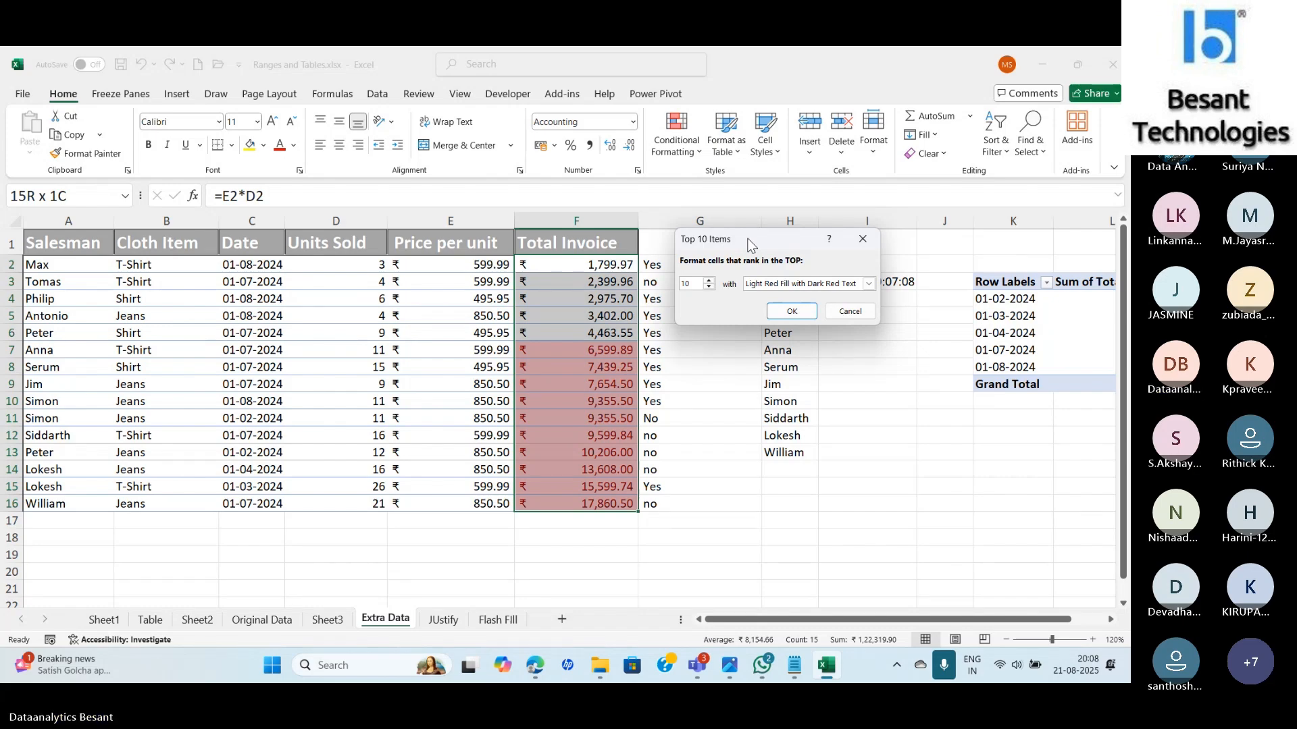
{"action": "left_click", "coordinate": [698, 284]}
{"action": "key", "text": "BackSpace"}
{"action": "key", "text": "BackSpace"}
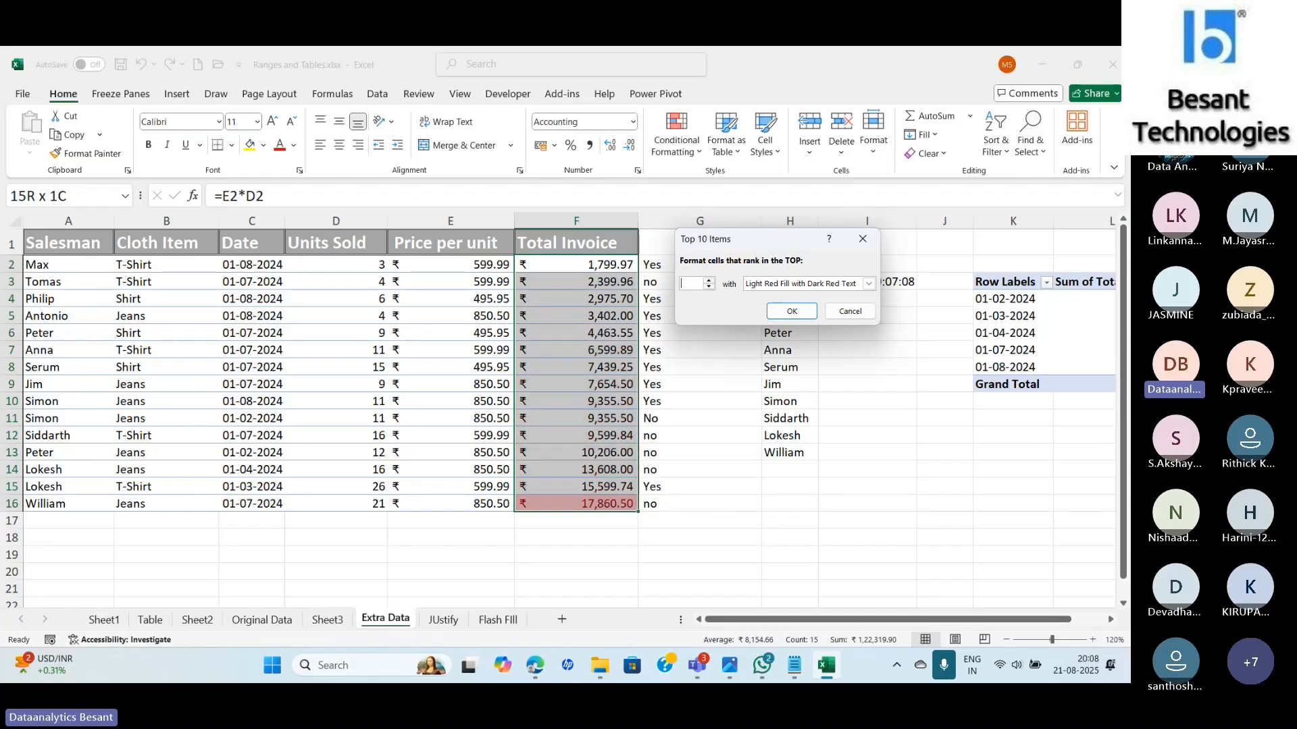
{"action": "type", "text": "3"}
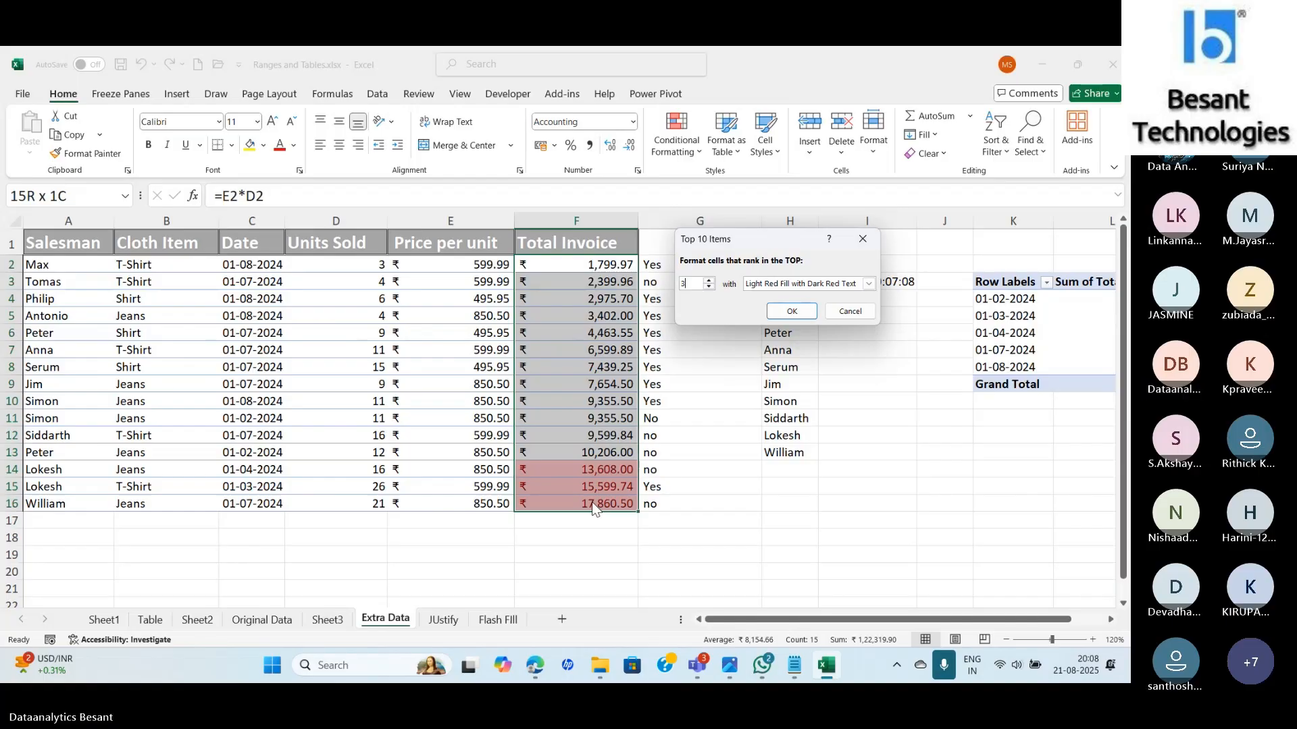
Apply the top-3 rule using Green Fill with Dark Green Text.
{"action": "left_click", "coordinate": [767, 285]}
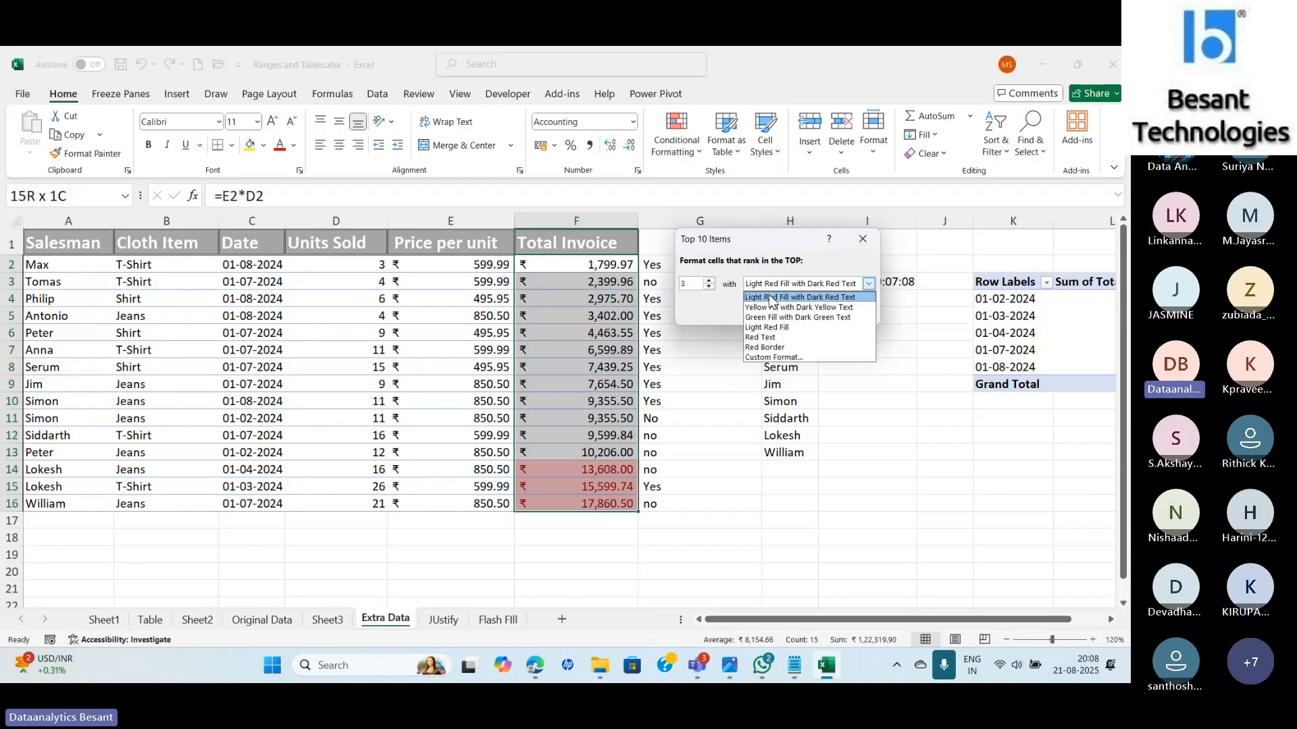
{"action": "left_click", "coordinate": [793, 317]}
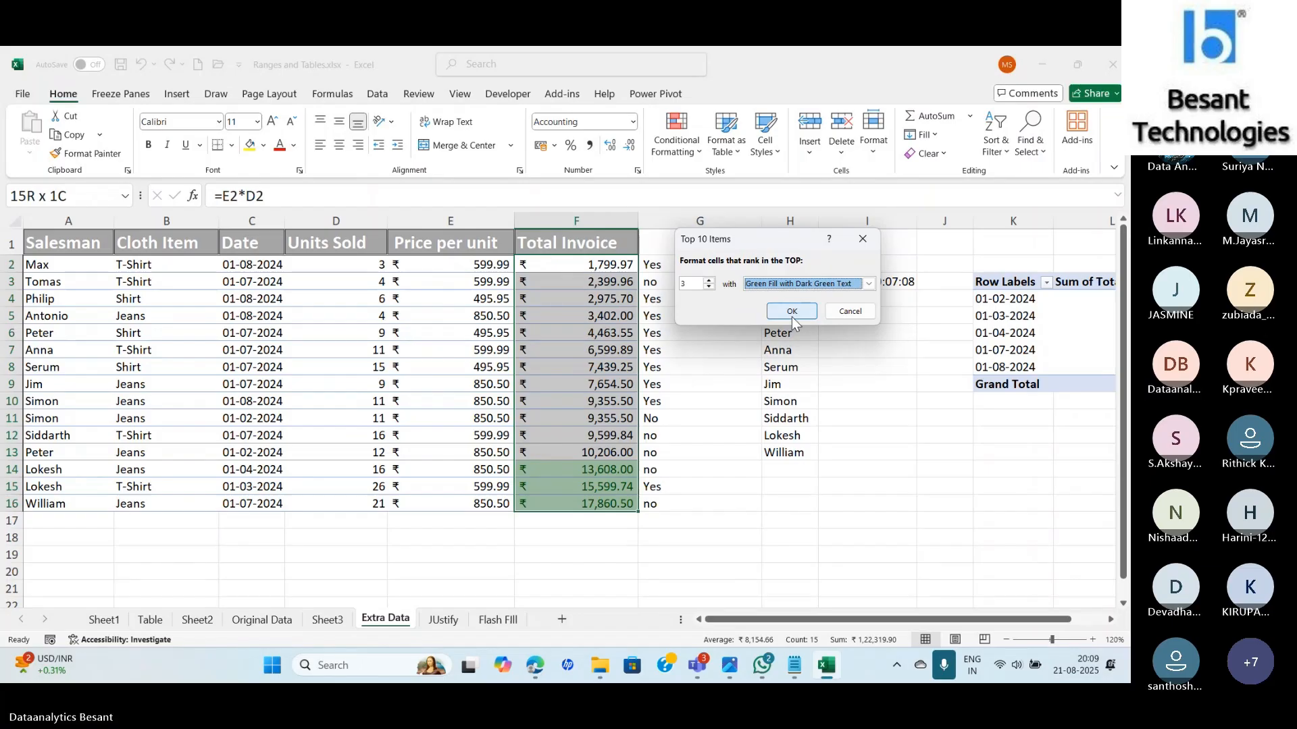
{"action": "left_click", "coordinate": [792, 316]}
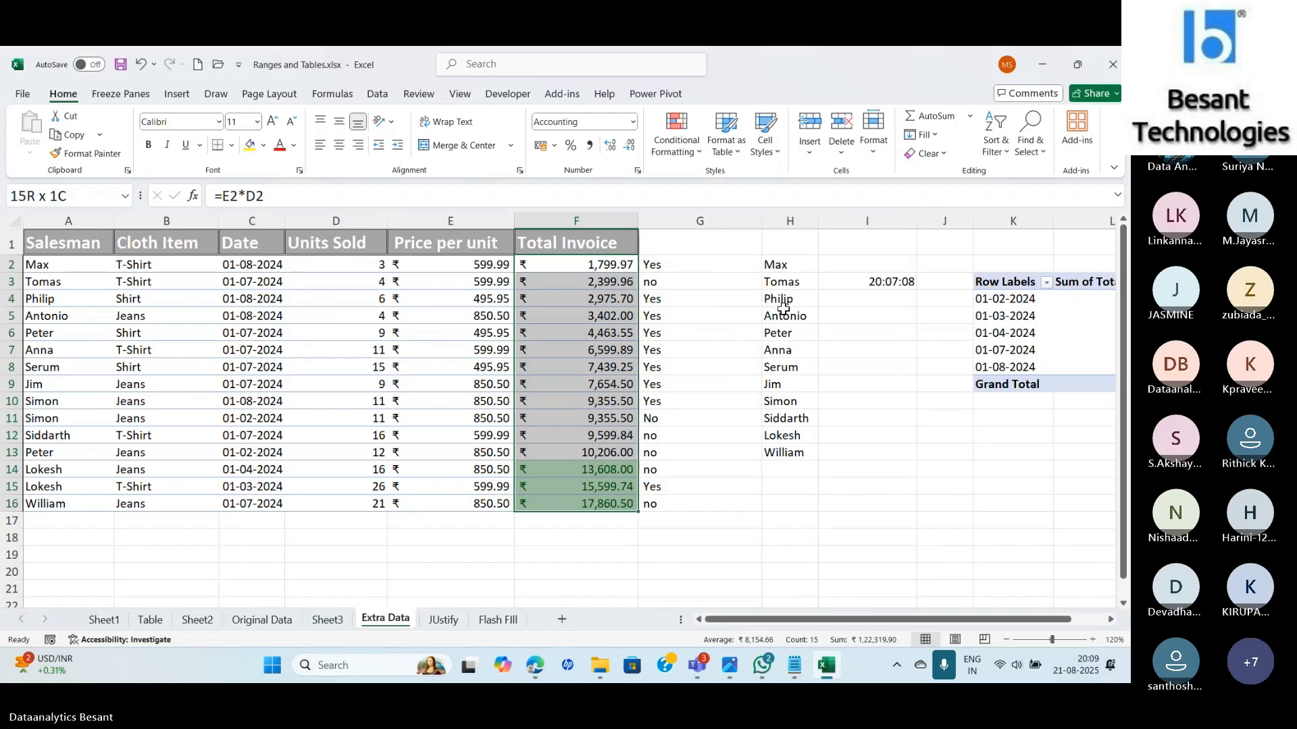
Start a Bottom 10 Items rule on the Total Invoice values.
{"action": "left_click", "coordinate": [684, 147]}
{"action": "mouse_move", "coordinate": [723, 211]}
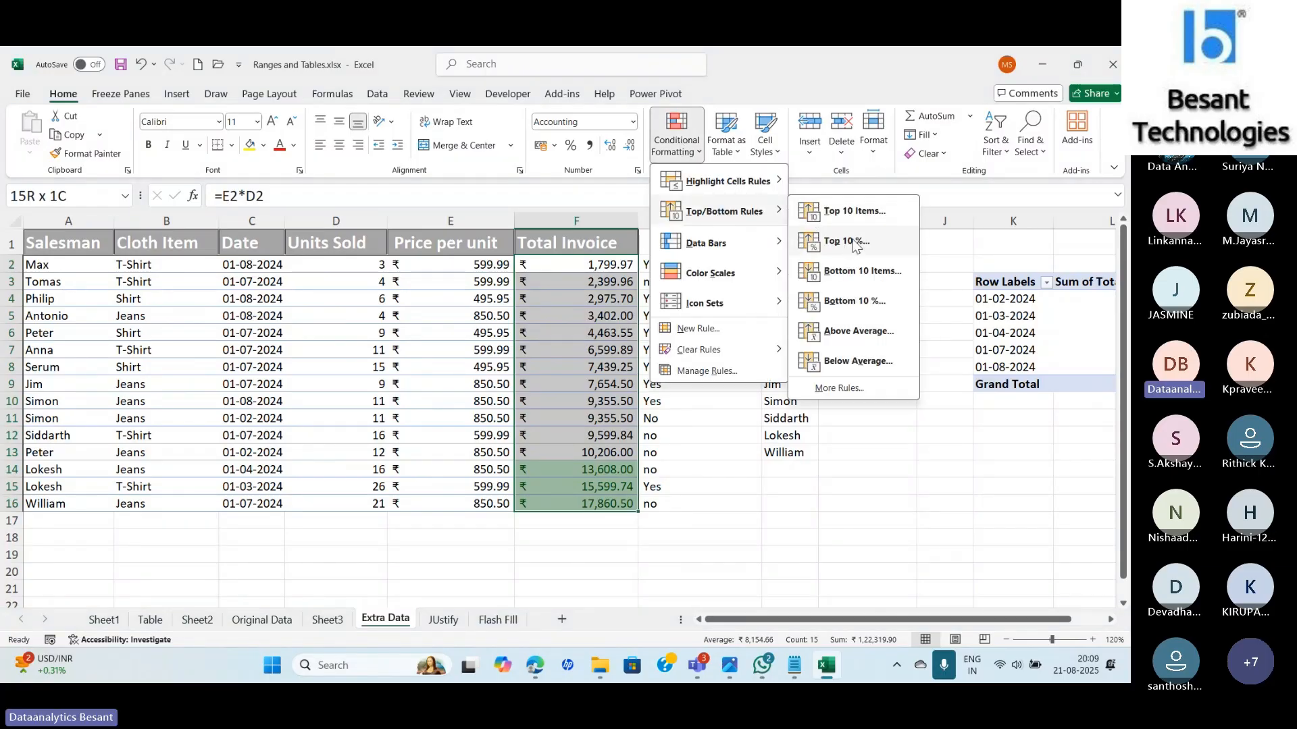
{"action": "left_click", "coordinate": [862, 273]}
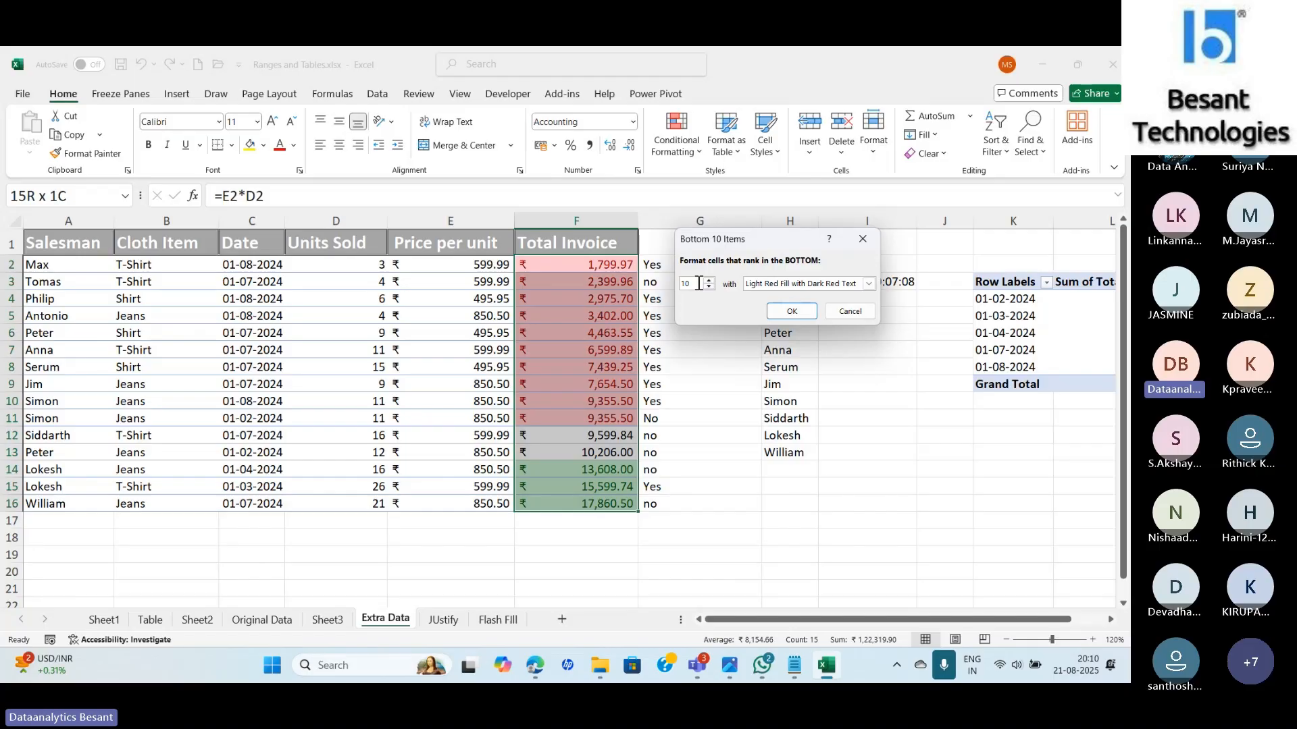
Set the bottom item count to 3 and apply the light red fill rule.
{"action": "key", "text": "BackSpace"}
{"action": "key", "text": "BackSpace"}
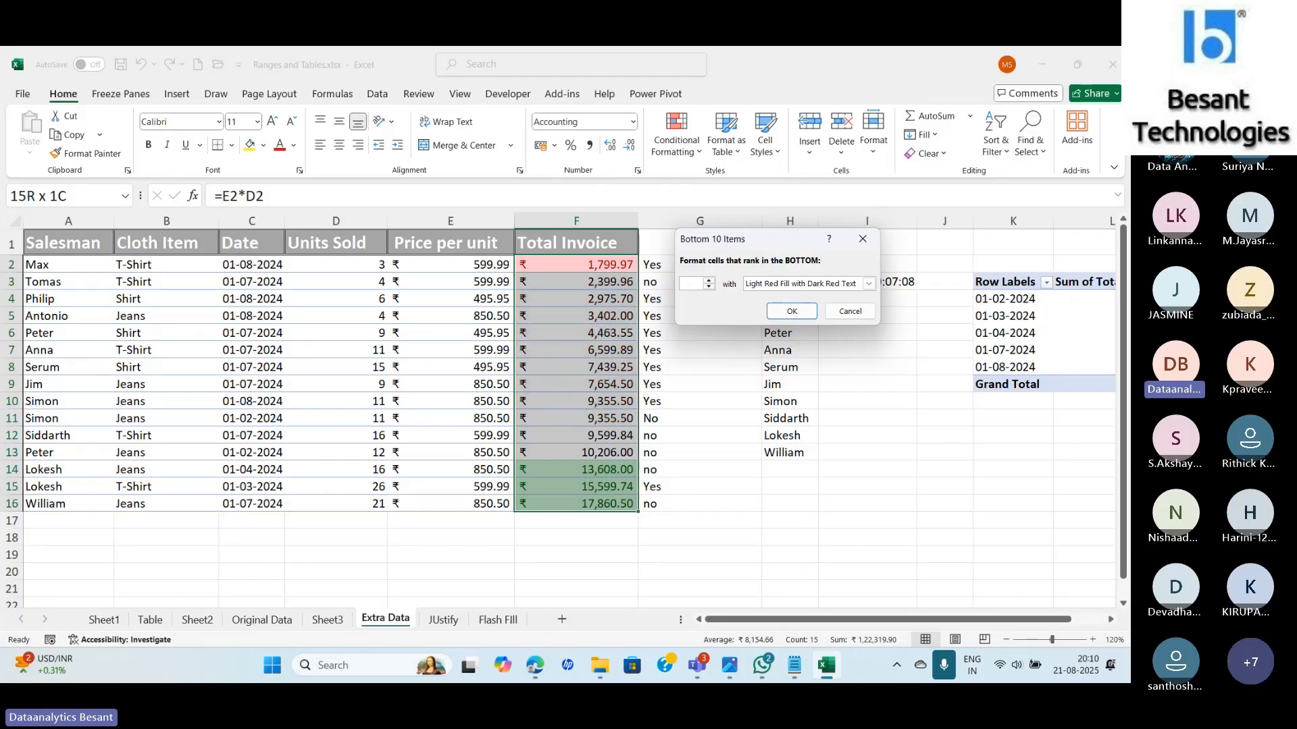
{"action": "type", "text": "3"}
{"action": "type", "text": "5"}
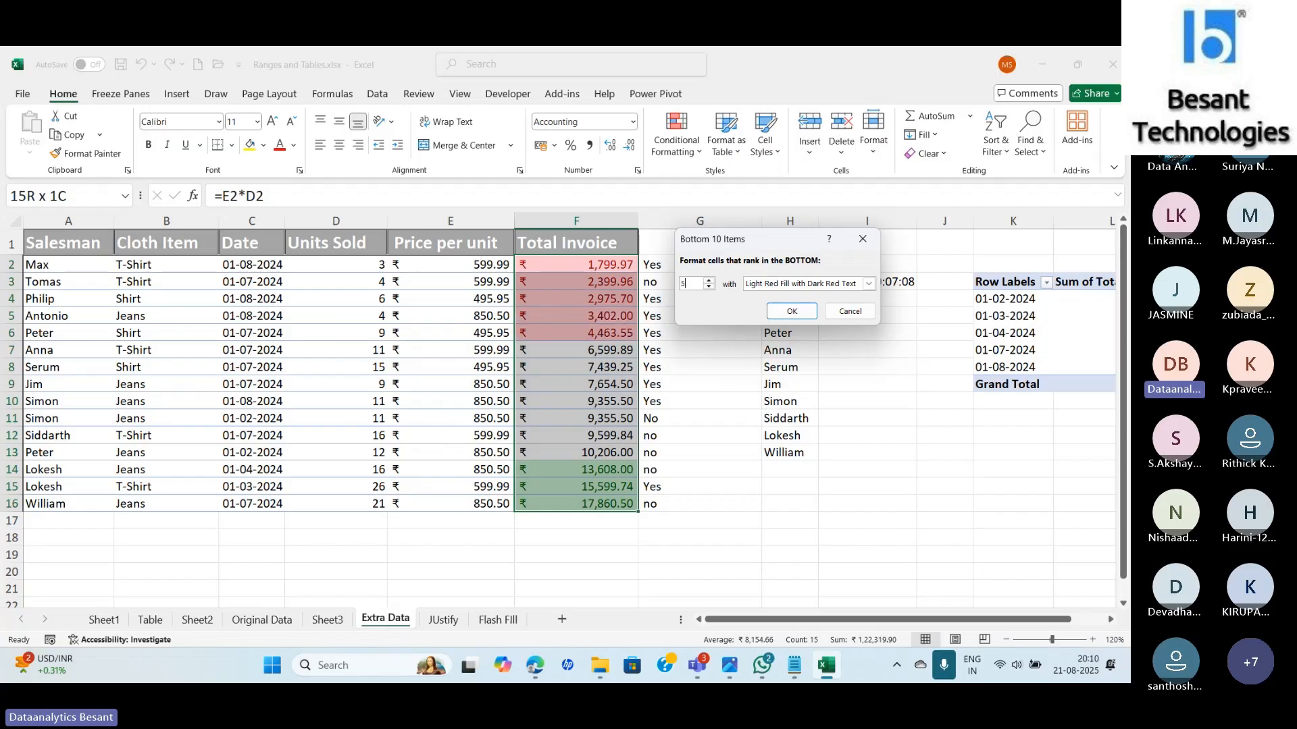
{"action": "type", "text": "1"}
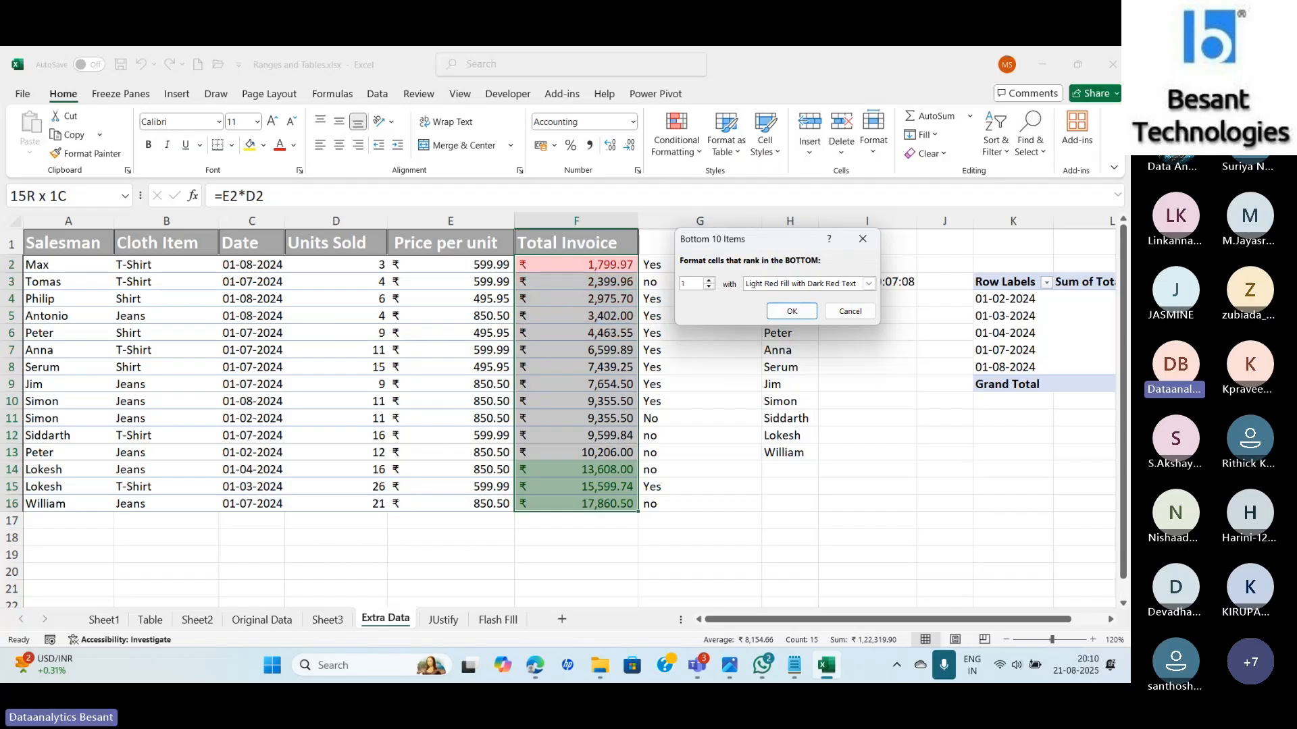
{"action": "key", "text": "BackSpace"}
{"action": "type", "text": "3"}
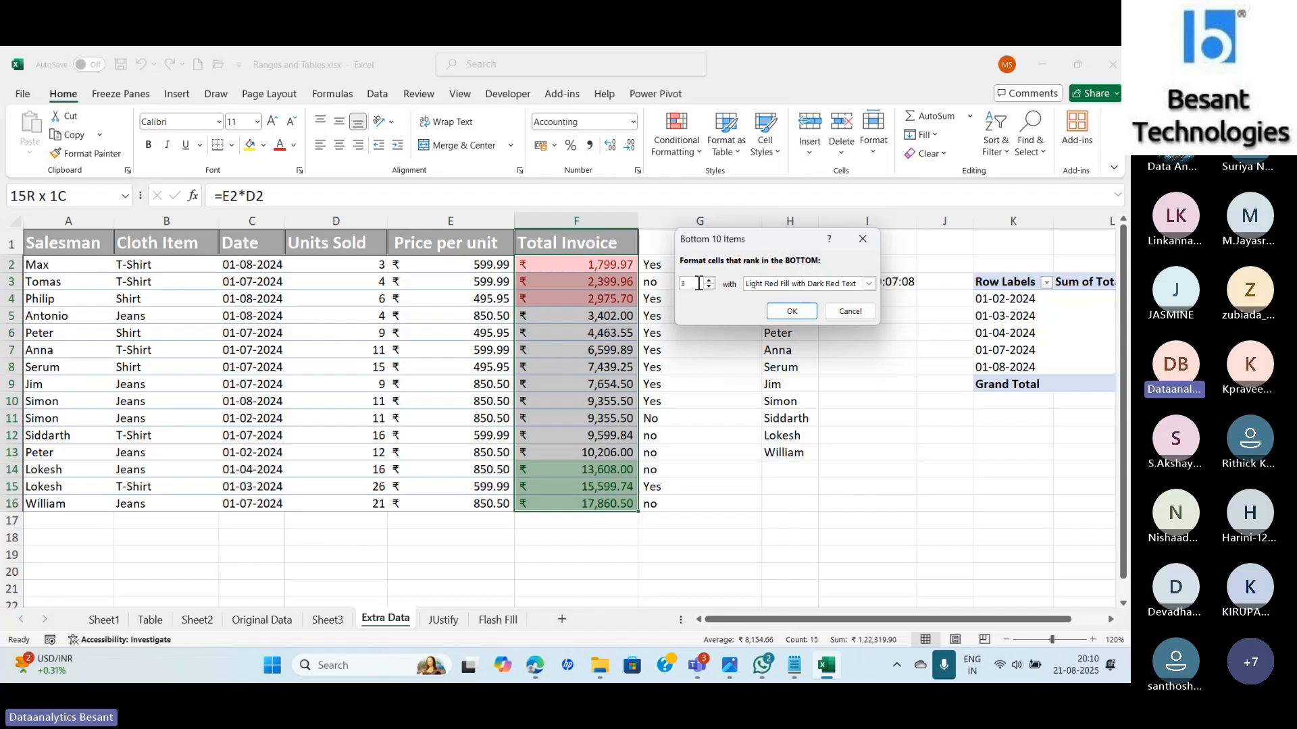
{"action": "left_click", "coordinate": [791, 311]}
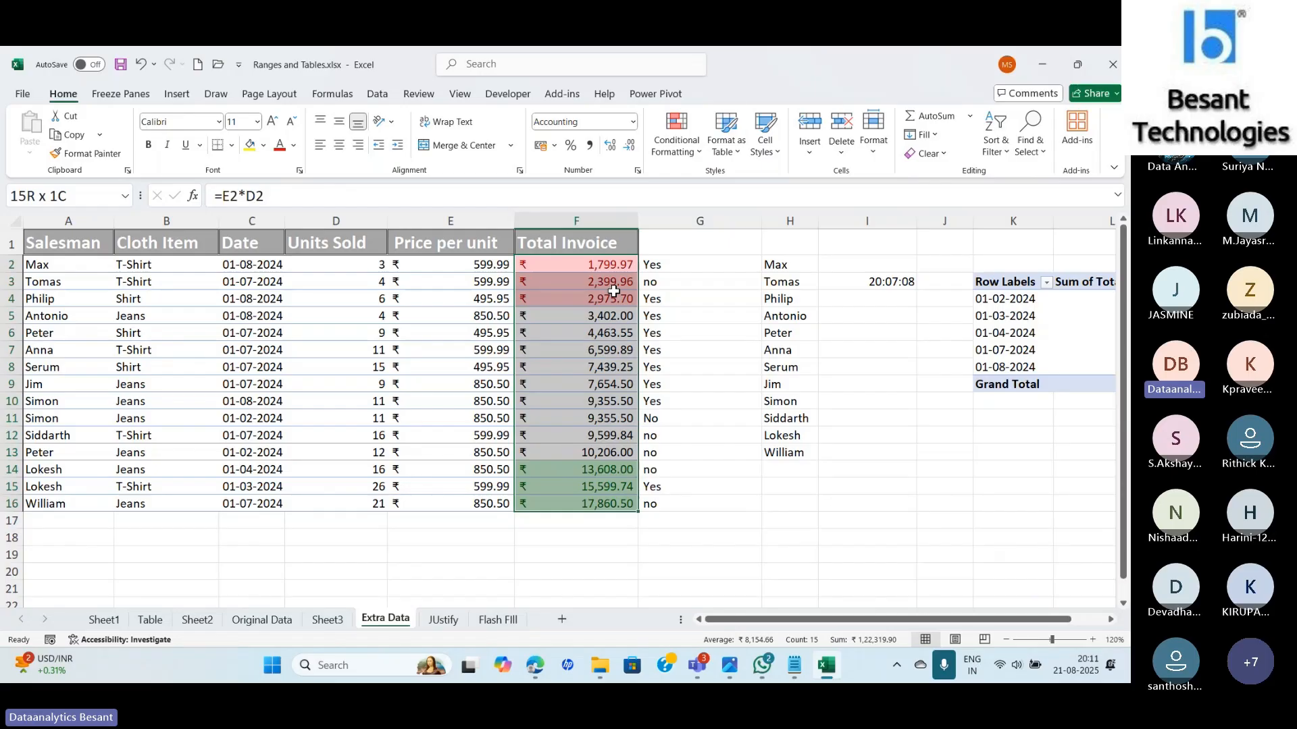
Add filter drop-downs to the table, filter Date to August, then undo that filter.
{"action": "left_click", "coordinate": [254, 247]}
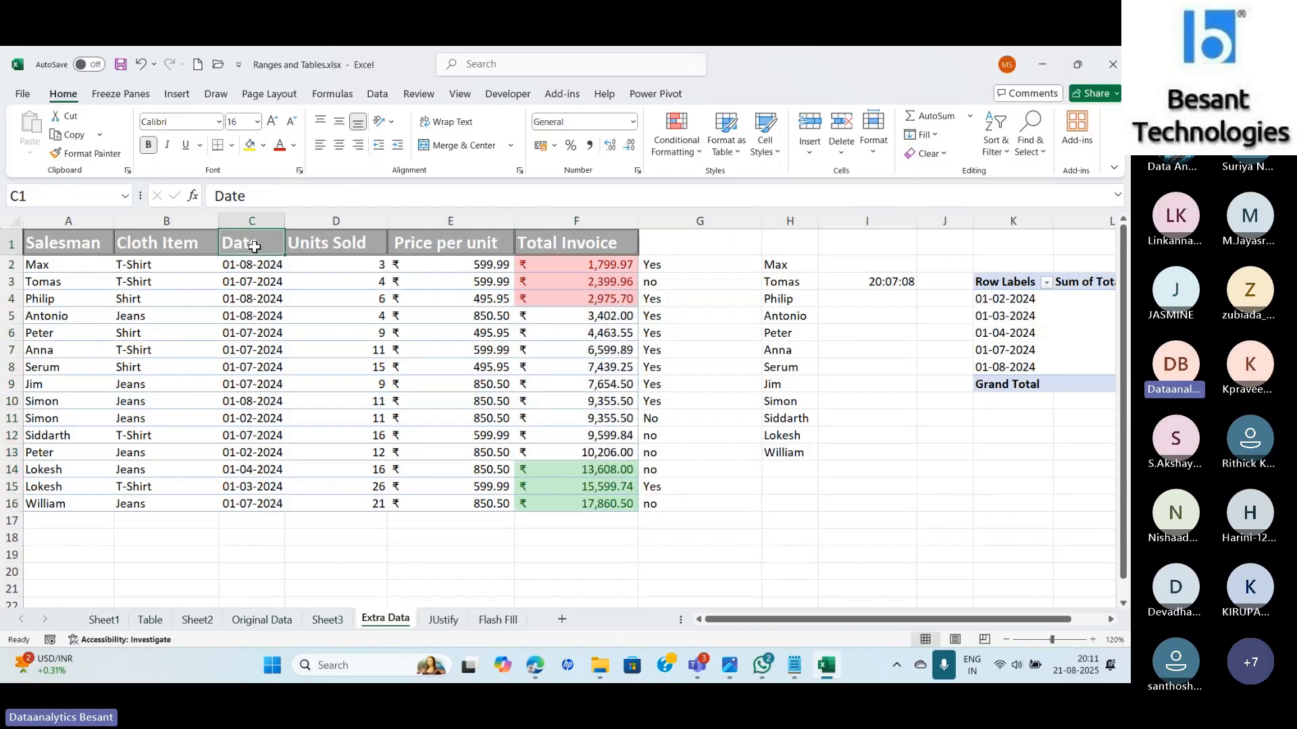
{"action": "left_click", "coordinate": [995, 160]}
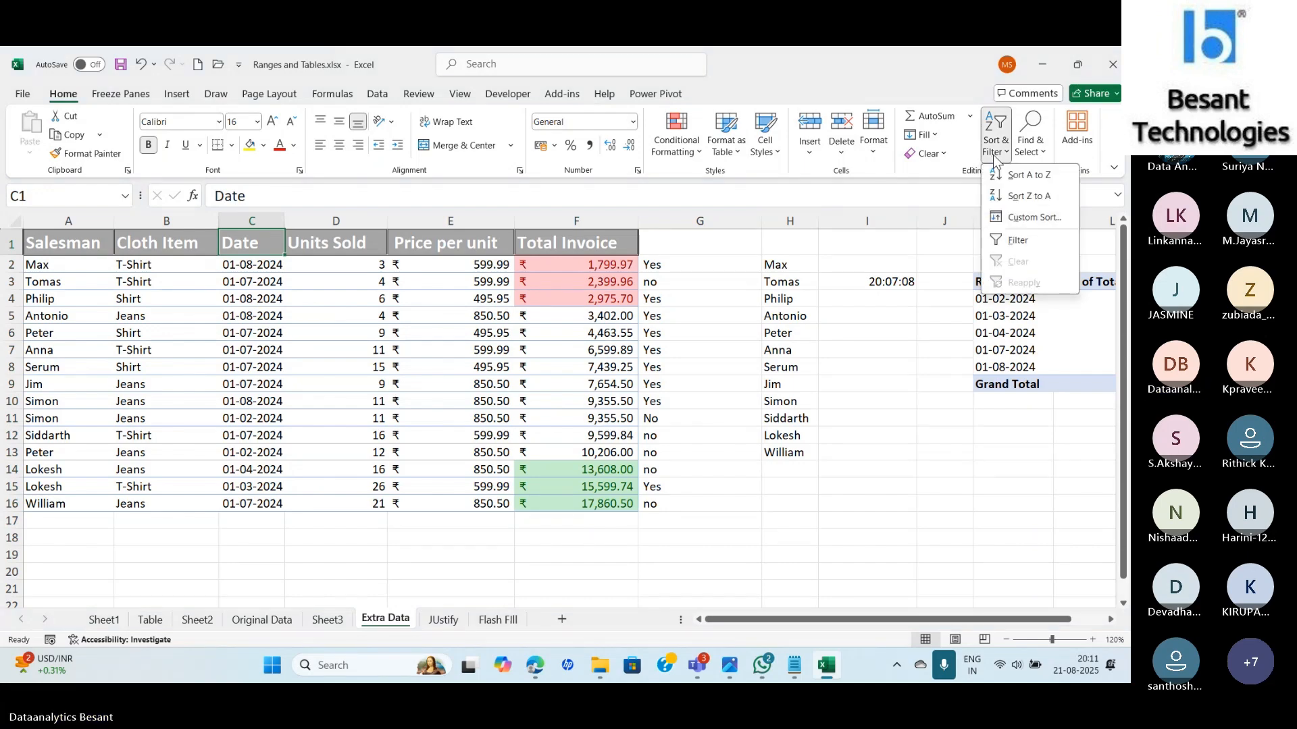
{"action": "left_click", "coordinate": [1026, 245]}
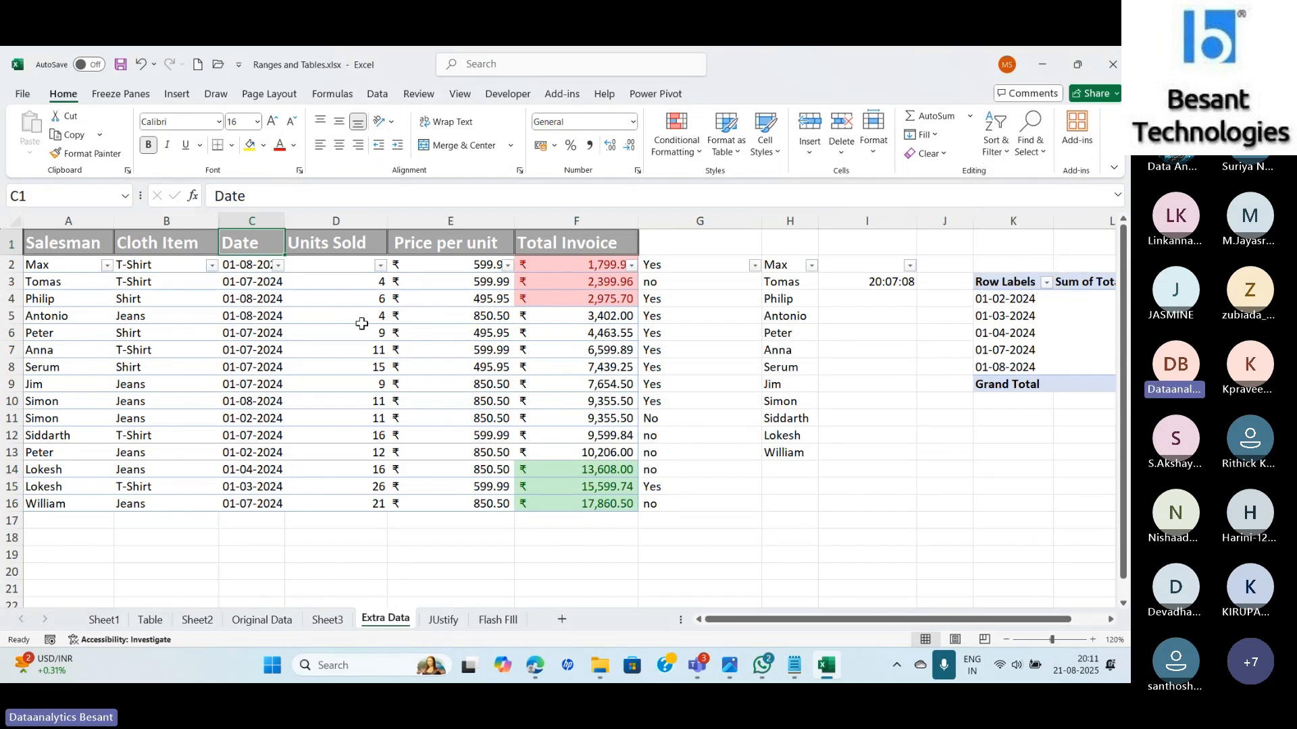
{"action": "left_click", "coordinate": [278, 265]}
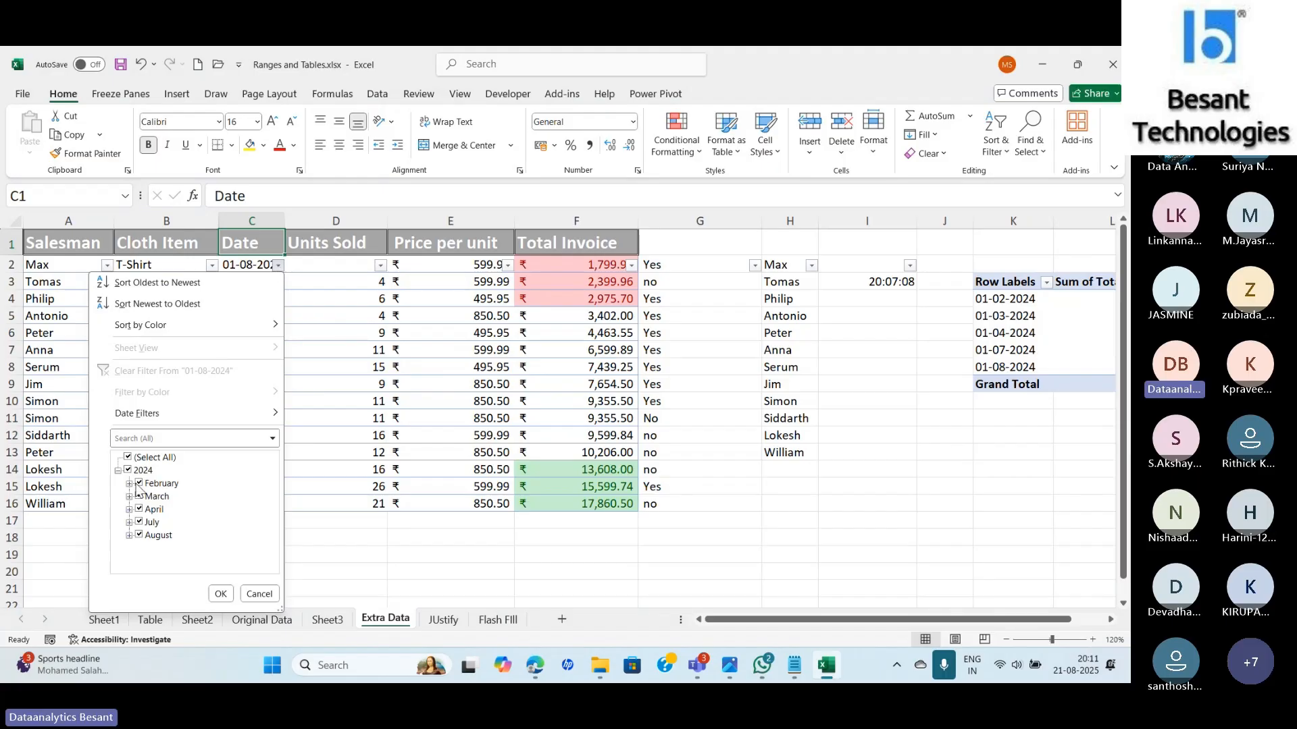
{"action": "left_click", "coordinate": [128, 457]}
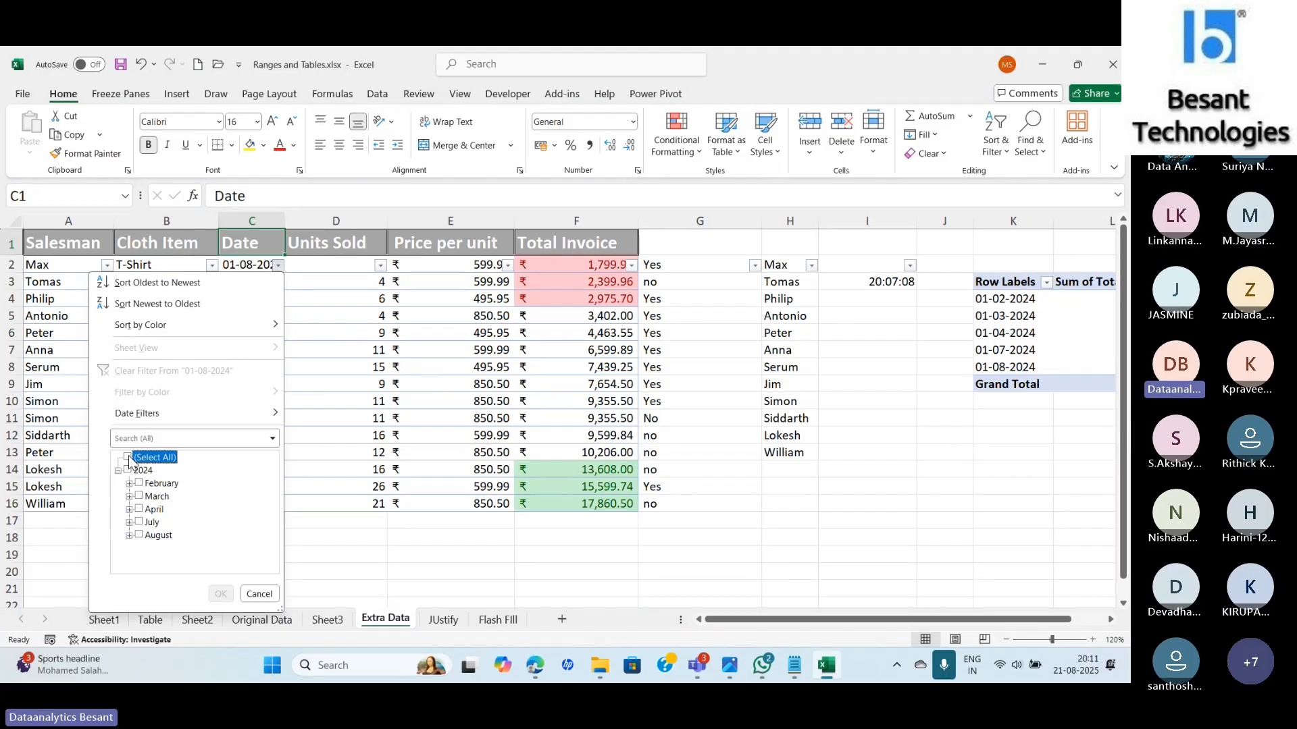
{"action": "left_click", "coordinate": [139, 535]}
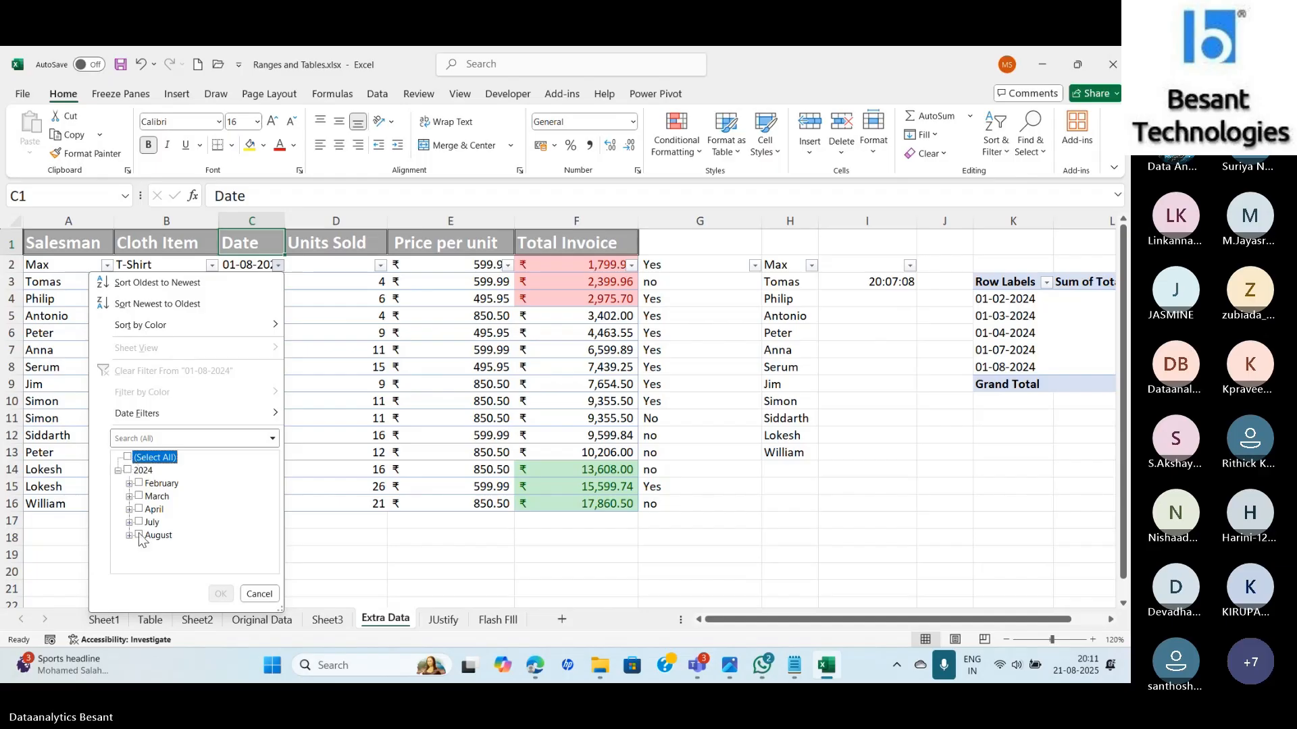
{"action": "left_click", "coordinate": [221, 594]}
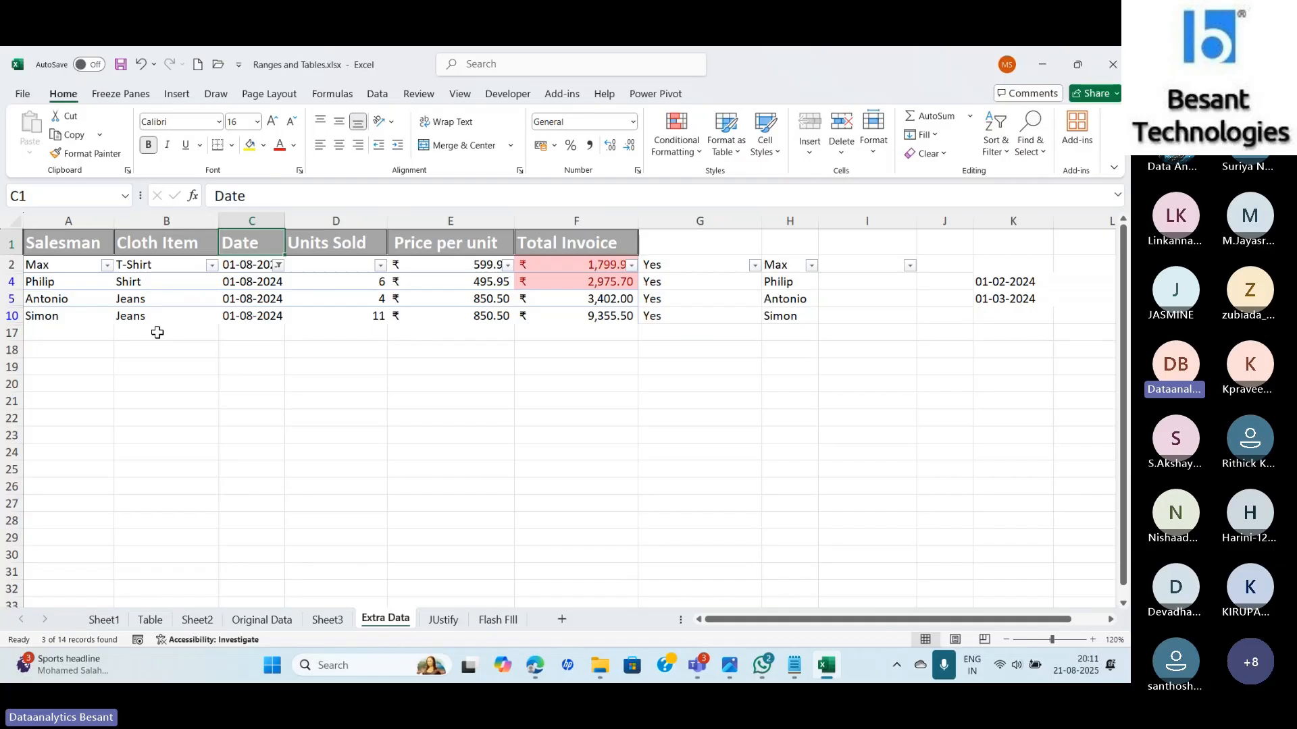
{"action": "key", "text": "ctrl+z"}
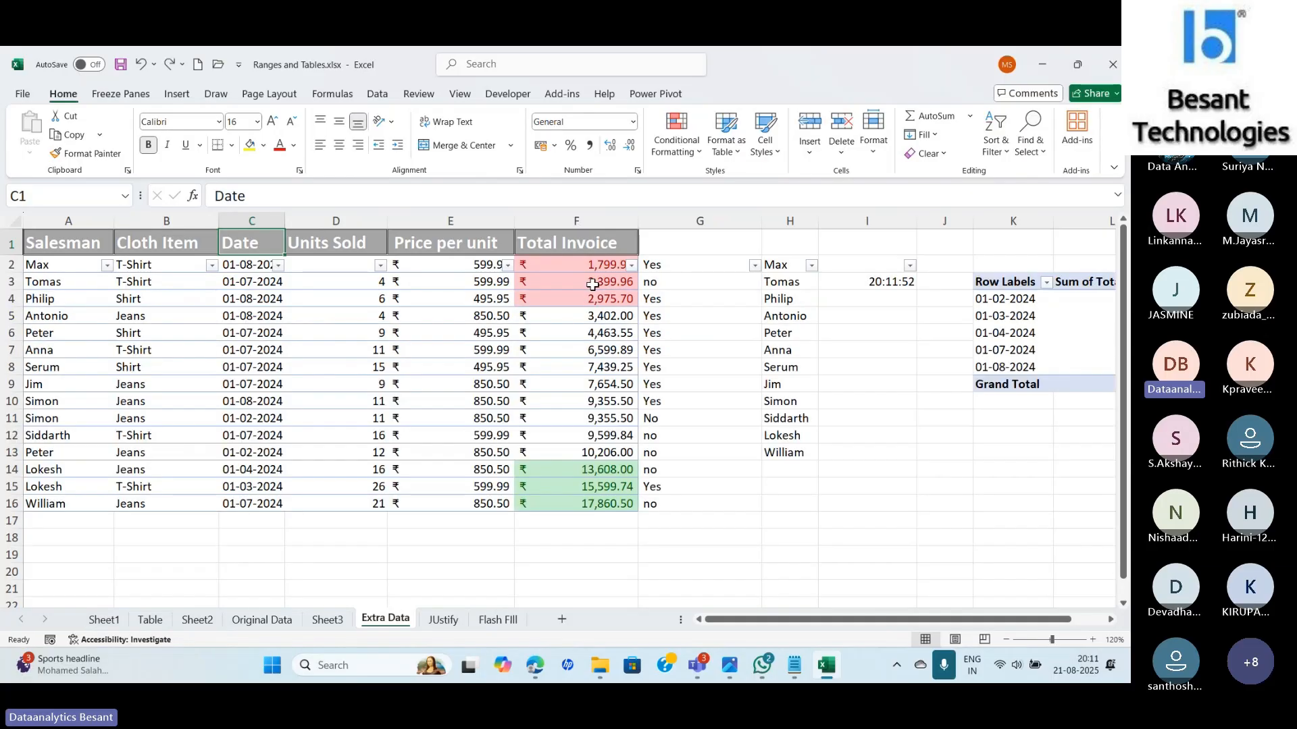
Clear all conditional formatting rules from the entire sheet.
{"action": "left_click", "coordinate": [689, 152]}
{"action": "mouse_move", "coordinate": [736, 358]}
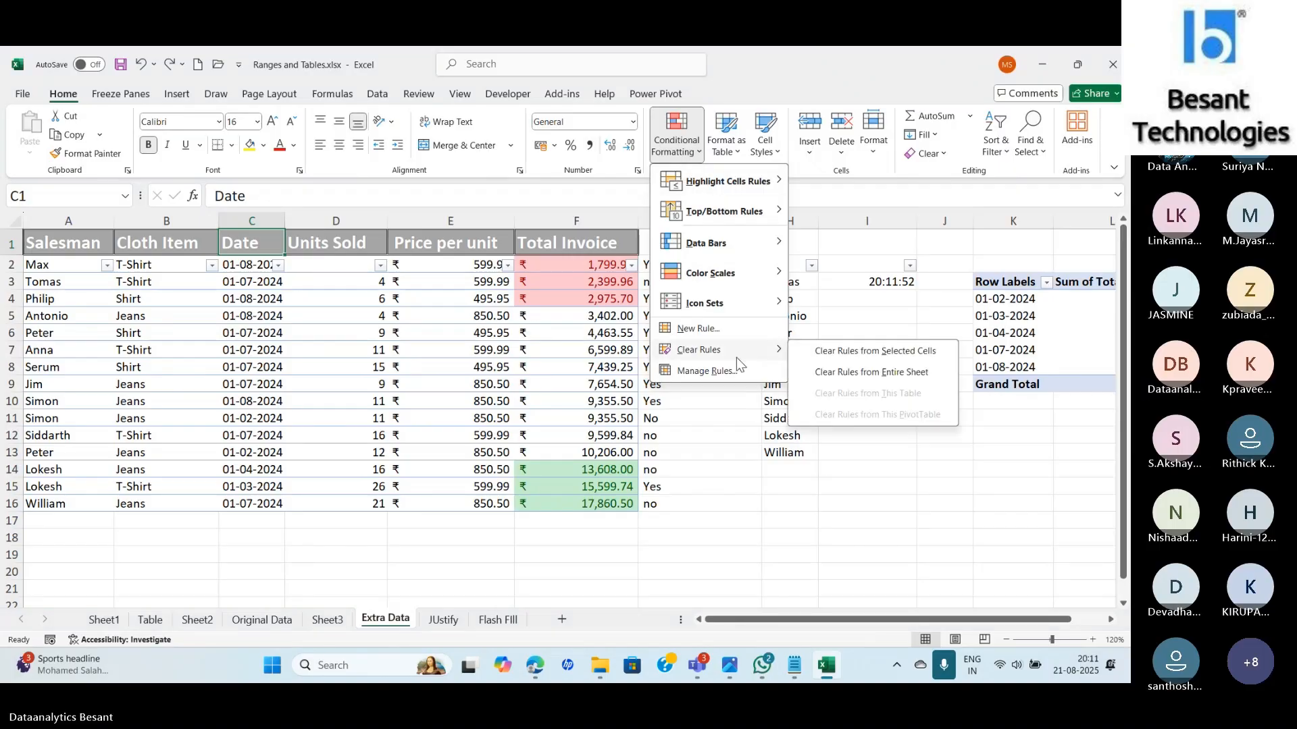
{"action": "left_click", "coordinate": [871, 372]}
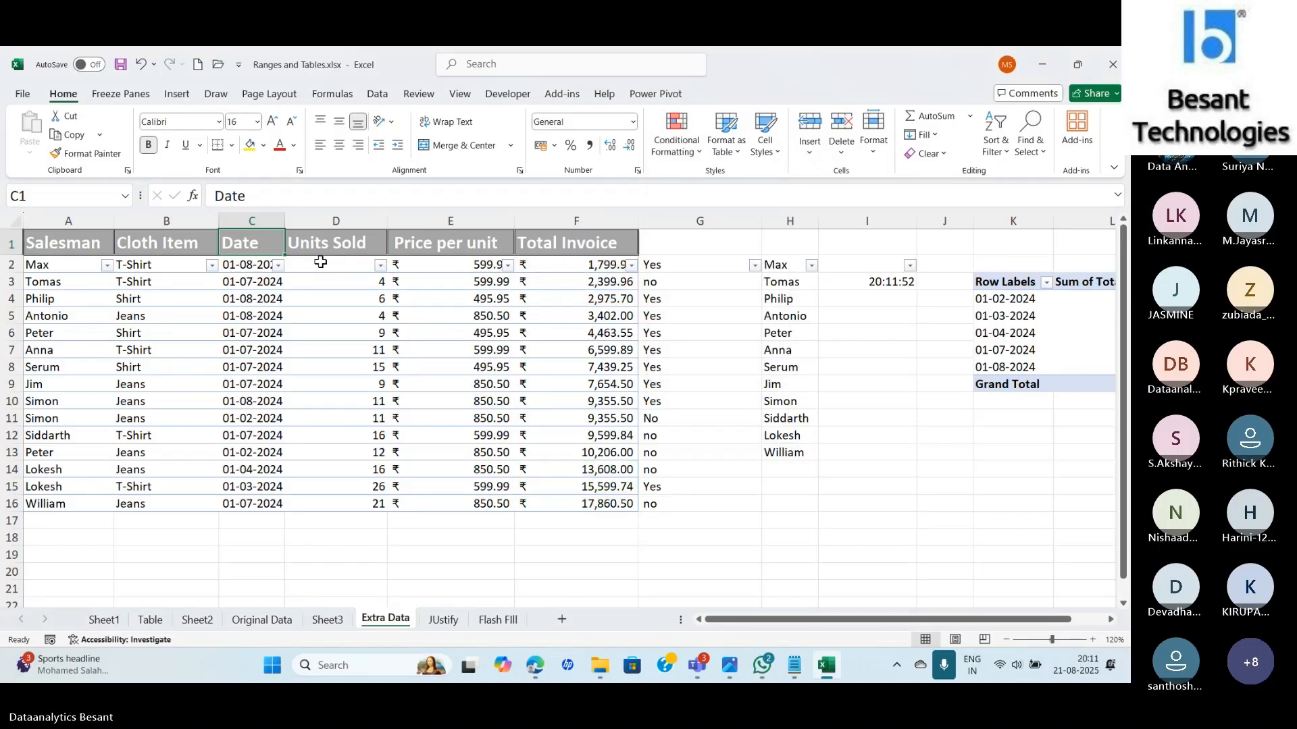
{"action": "key", "text": "ctrl+z"}
{"action": "key", "text": "ctrl+y"}
Reapply filters on headers A1:F1, show only August dates, and select Total Invoice F2:F10.
{"action": "left_click", "coordinate": [995, 142]}
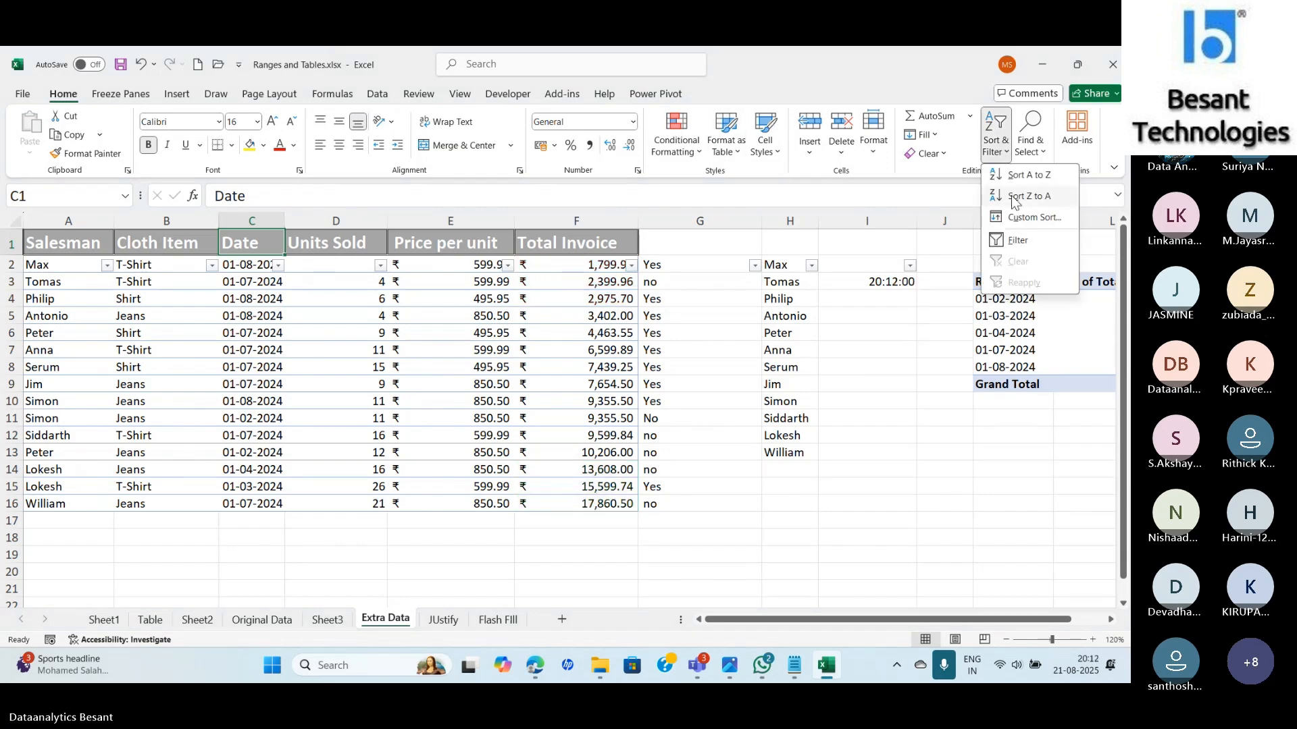
{"action": "left_click", "coordinate": [1015, 235]}
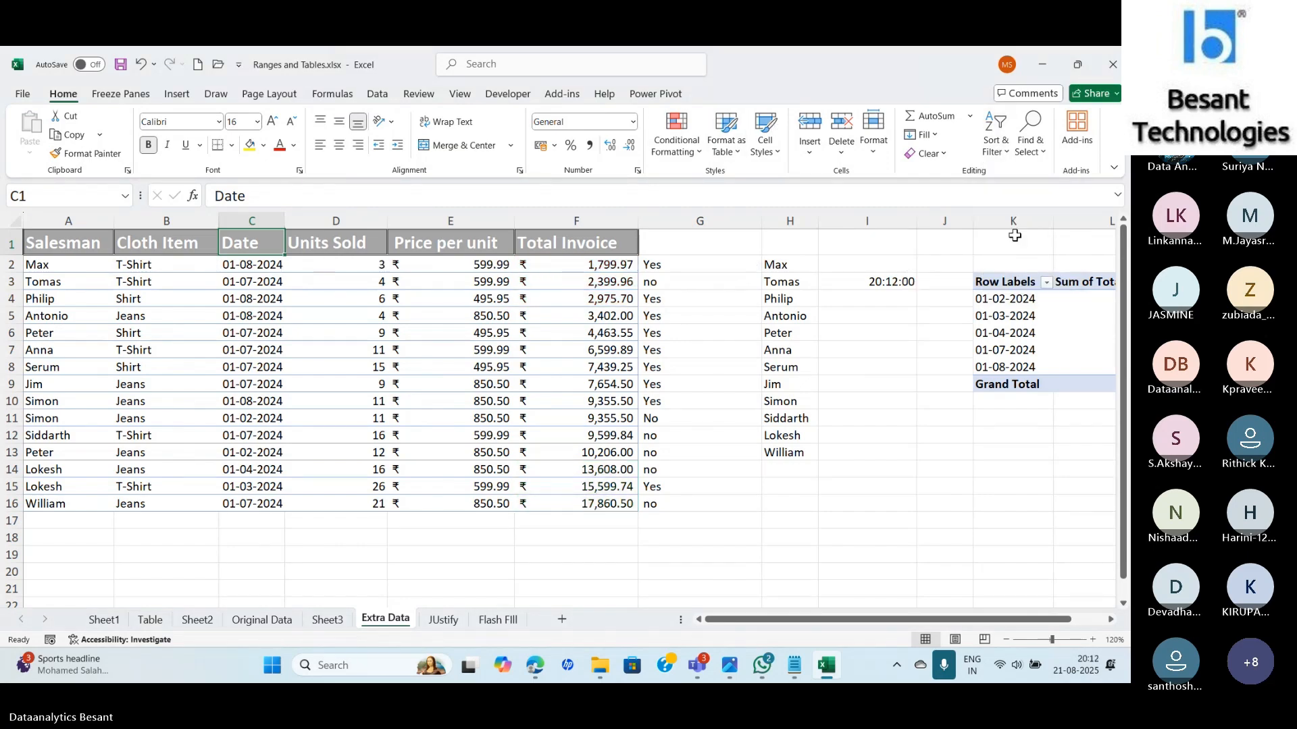
{"action": "left_click", "coordinate": [81, 246]}
{"action": "key", "text": "ctrl+shift+Right"}
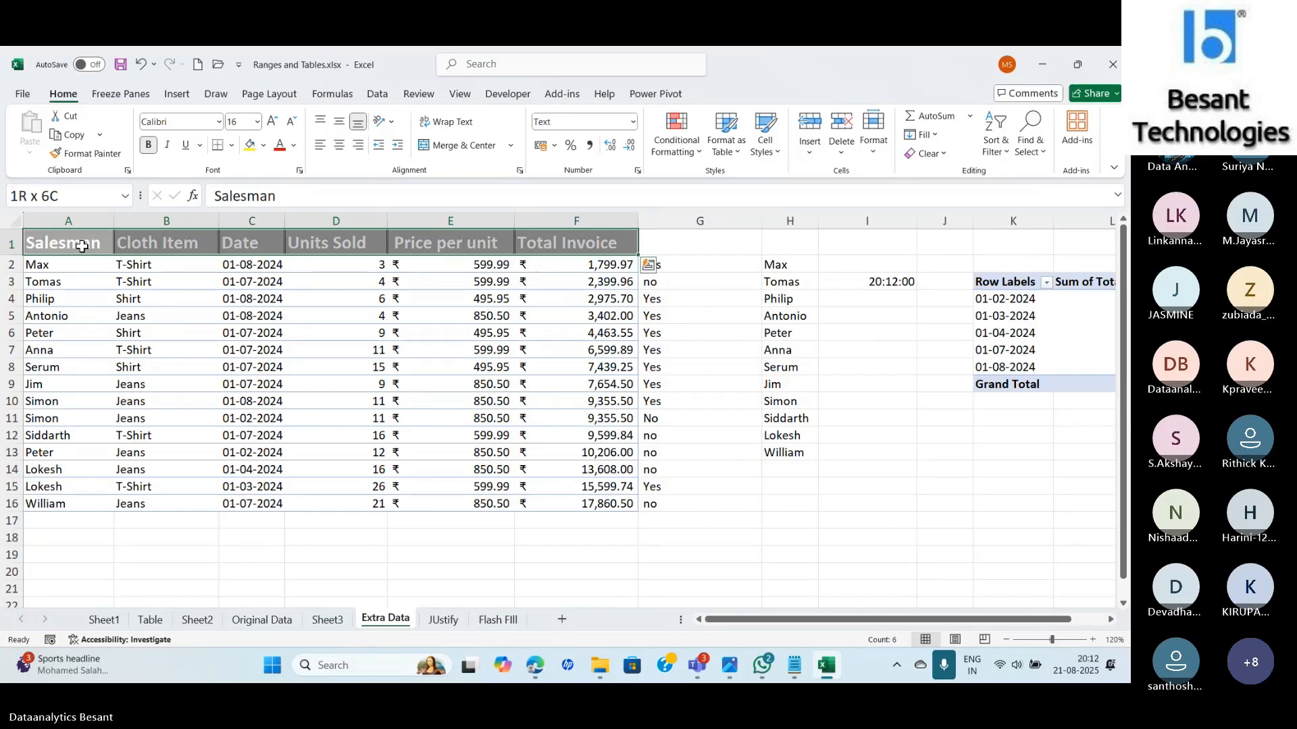
{"action": "key", "text": "ctrl+shift+l"}
{"action": "left_click", "coordinate": [277, 247]}
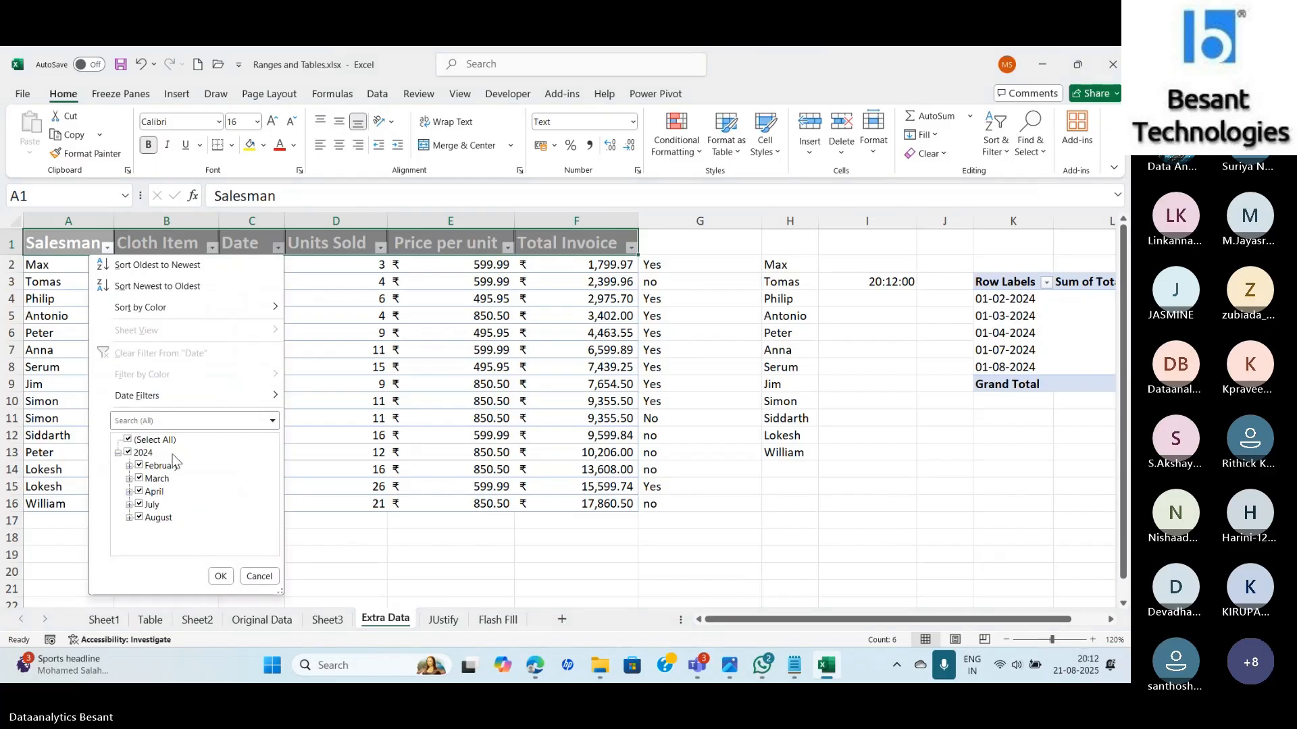
{"action": "left_click", "coordinate": [127, 439]}
{"action": "left_click", "coordinate": [157, 517]}
{"action": "left_click", "coordinate": [220, 576]}
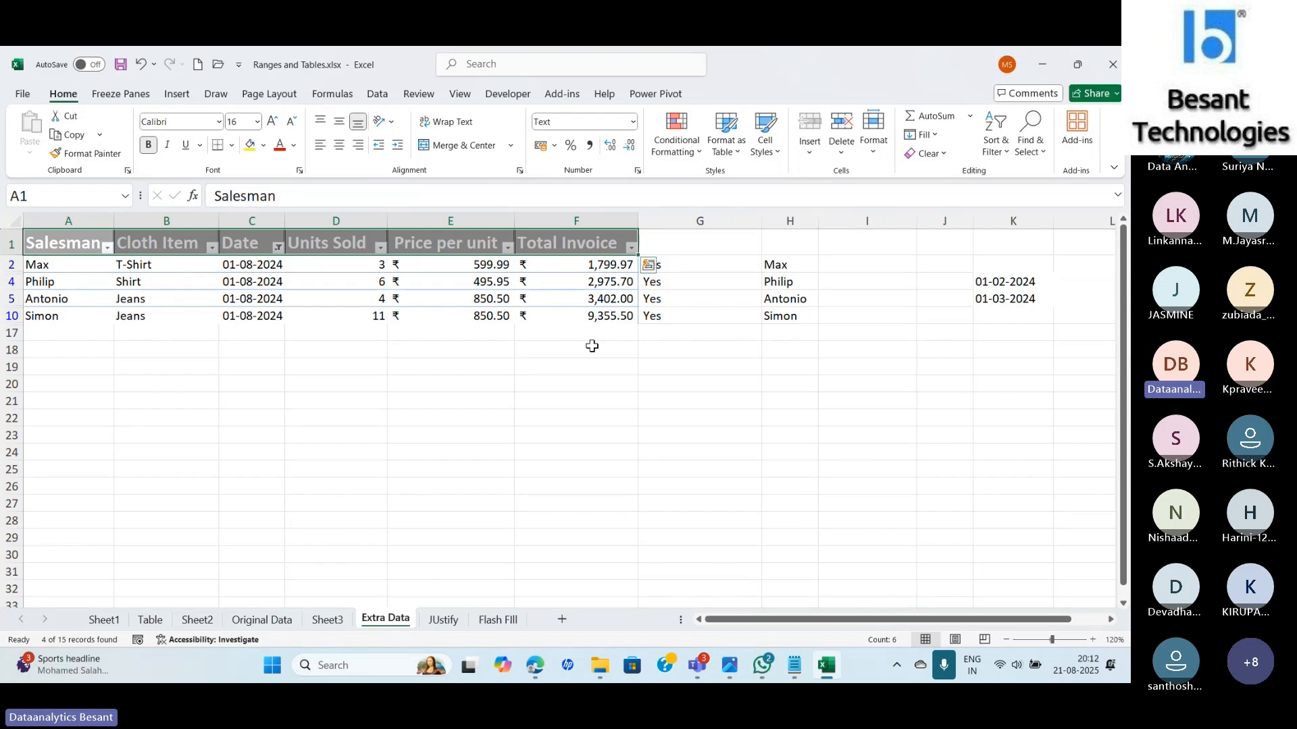
{"action": "left_click_drag", "start_coordinate": [576, 265], "coordinate": [587, 325]}
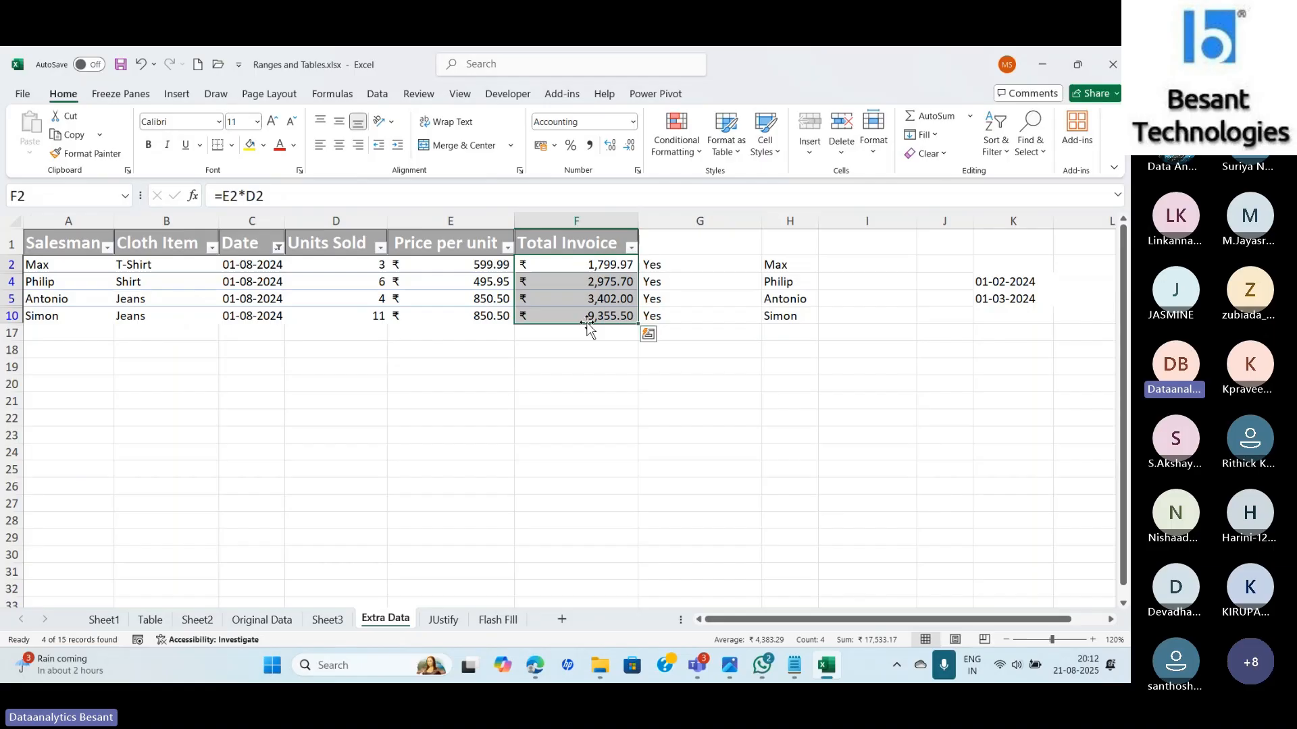
Start a Top Items rule on F2:F10 limited to the single highest value.
{"action": "left_click", "coordinate": [676, 152]}
{"action": "mouse_move", "coordinate": [730, 210]}
{"action": "left_click", "coordinate": [848, 208]}
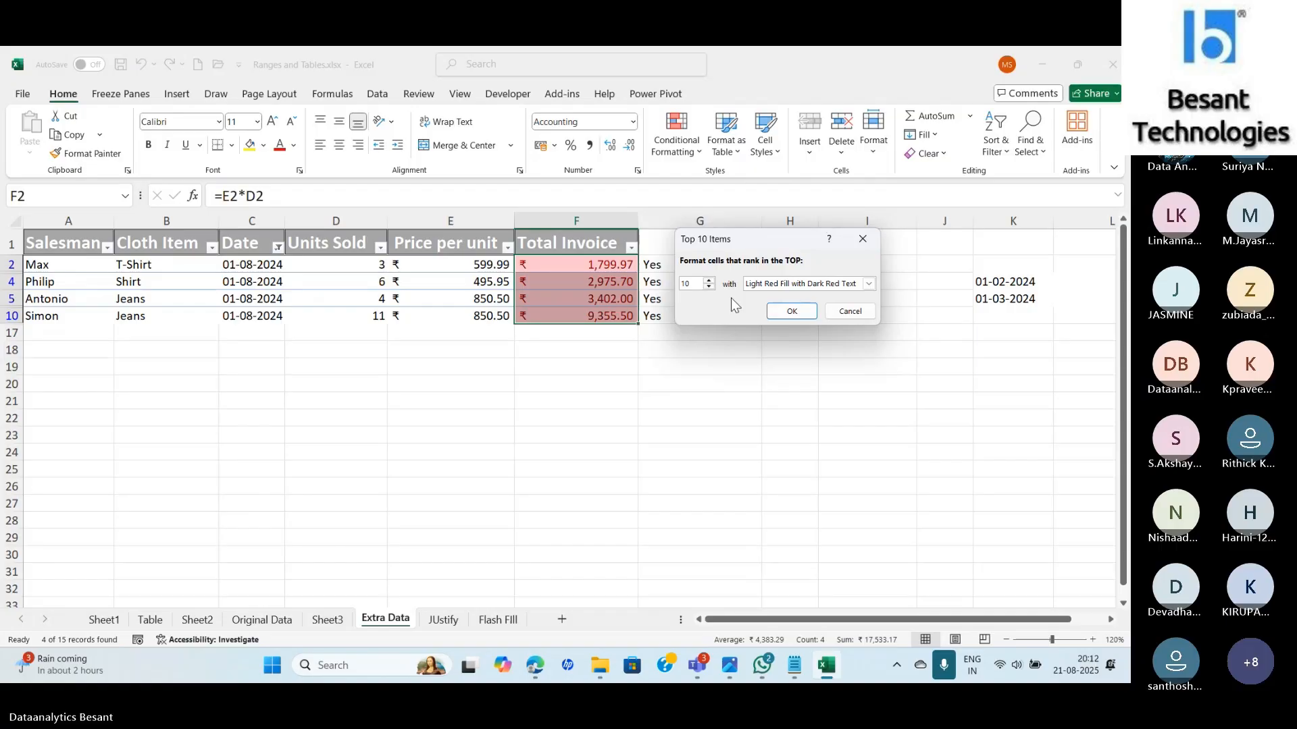
{"action": "key", "text": "BackSpace"}
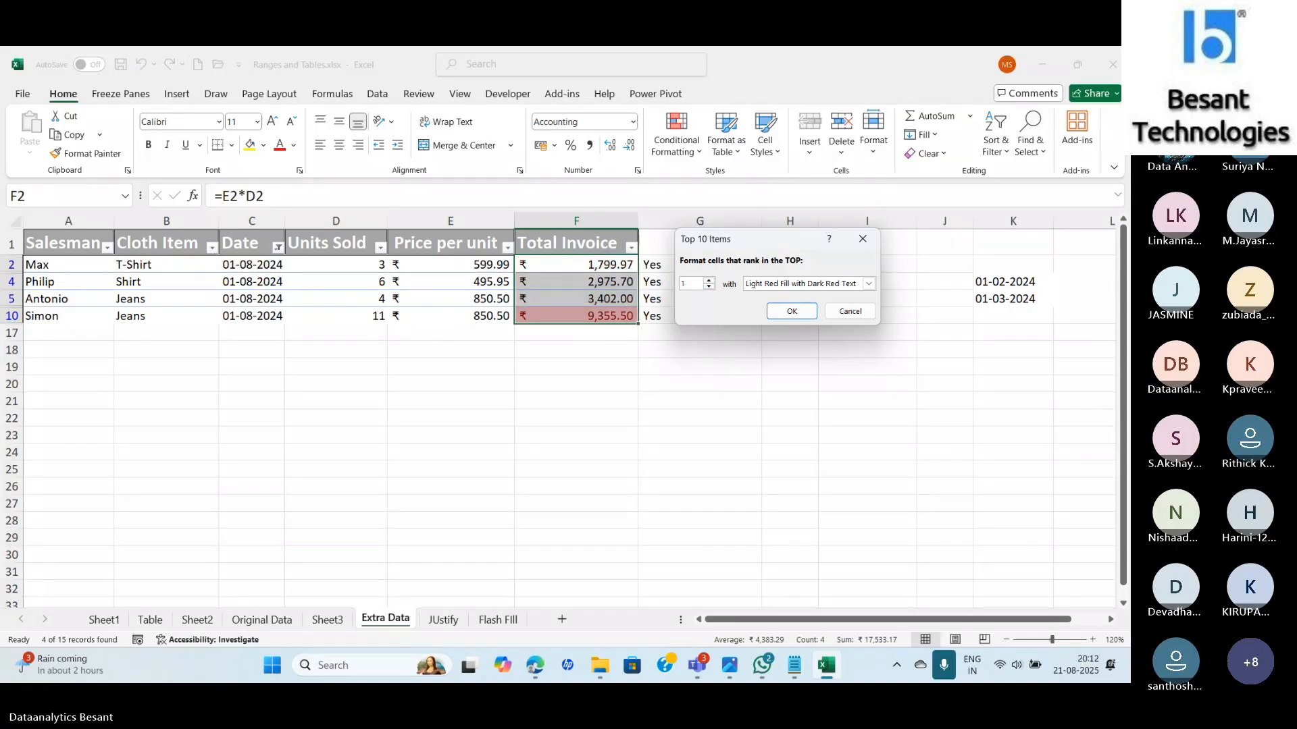
{"action": "left_click", "coordinate": [770, 284]}
{"action": "left_click", "coordinate": [772, 317]}
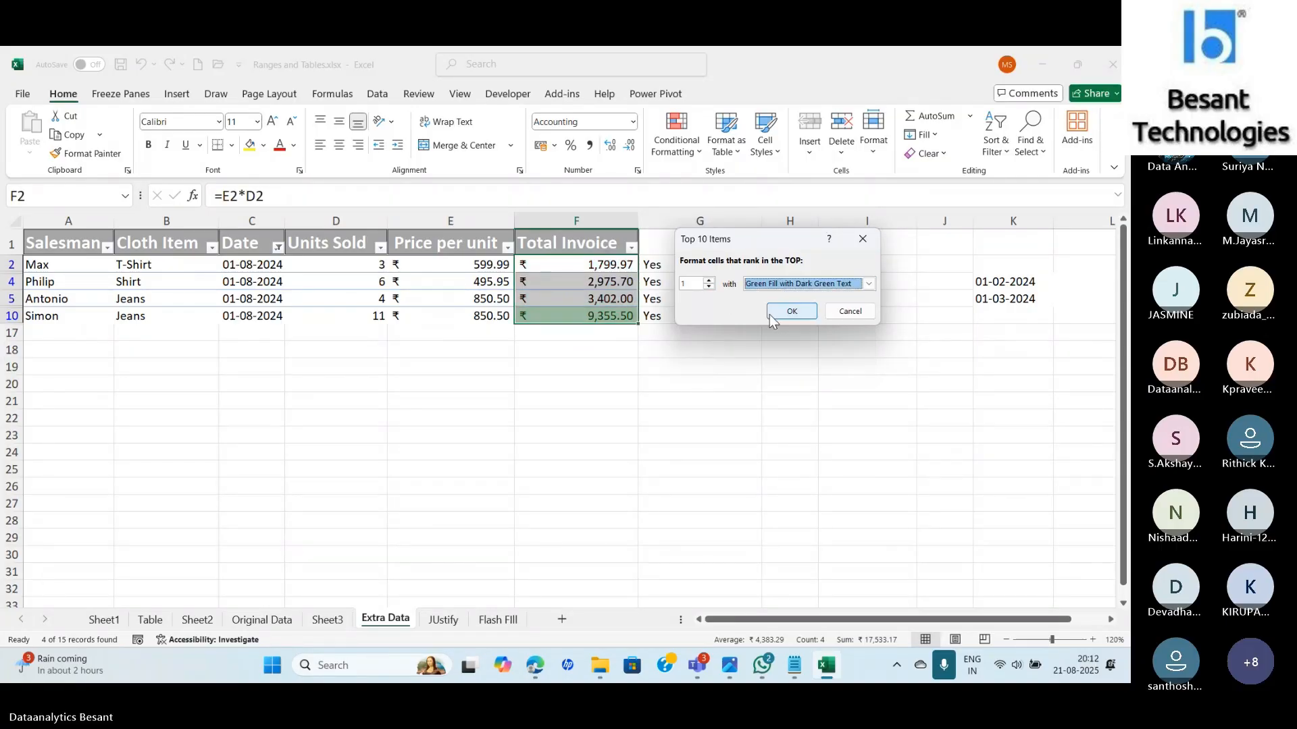
Give the top-1 rule a custom light green background fill and apply it.
{"action": "left_click", "coordinate": [868, 284]}
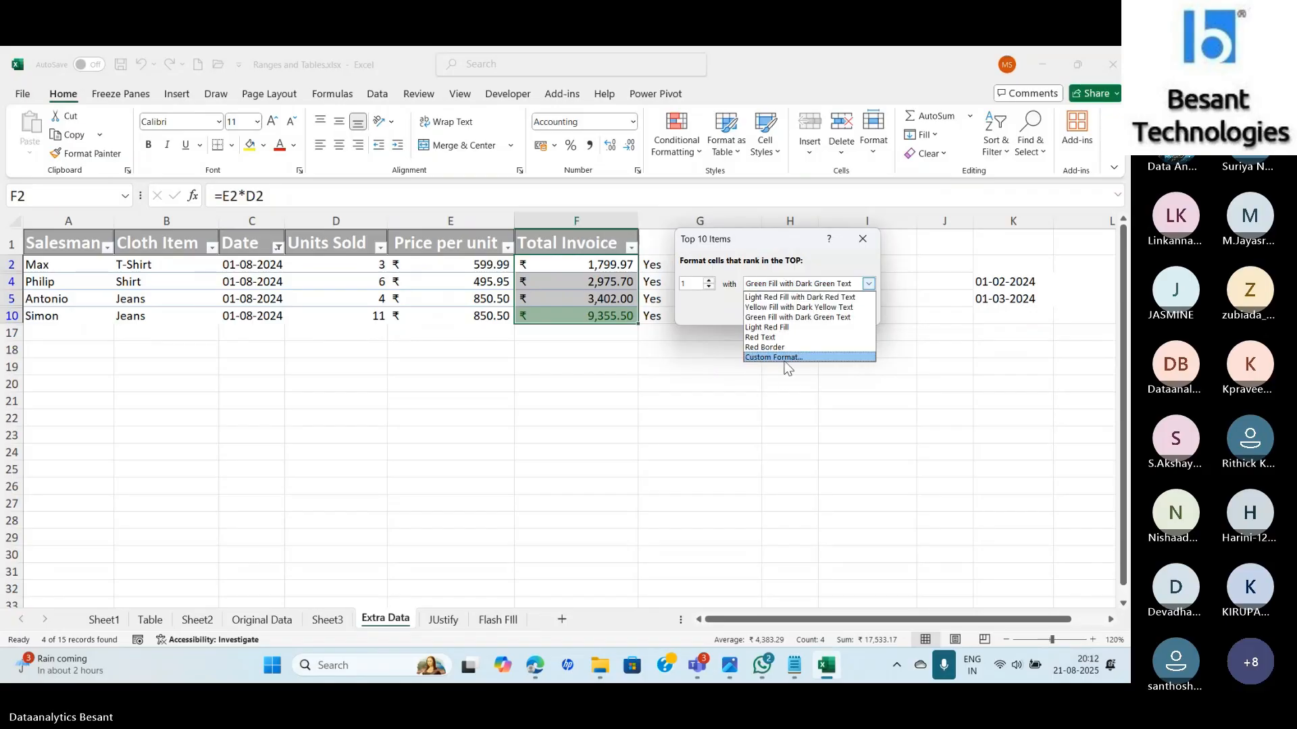
{"action": "left_click", "coordinate": [780, 357]}
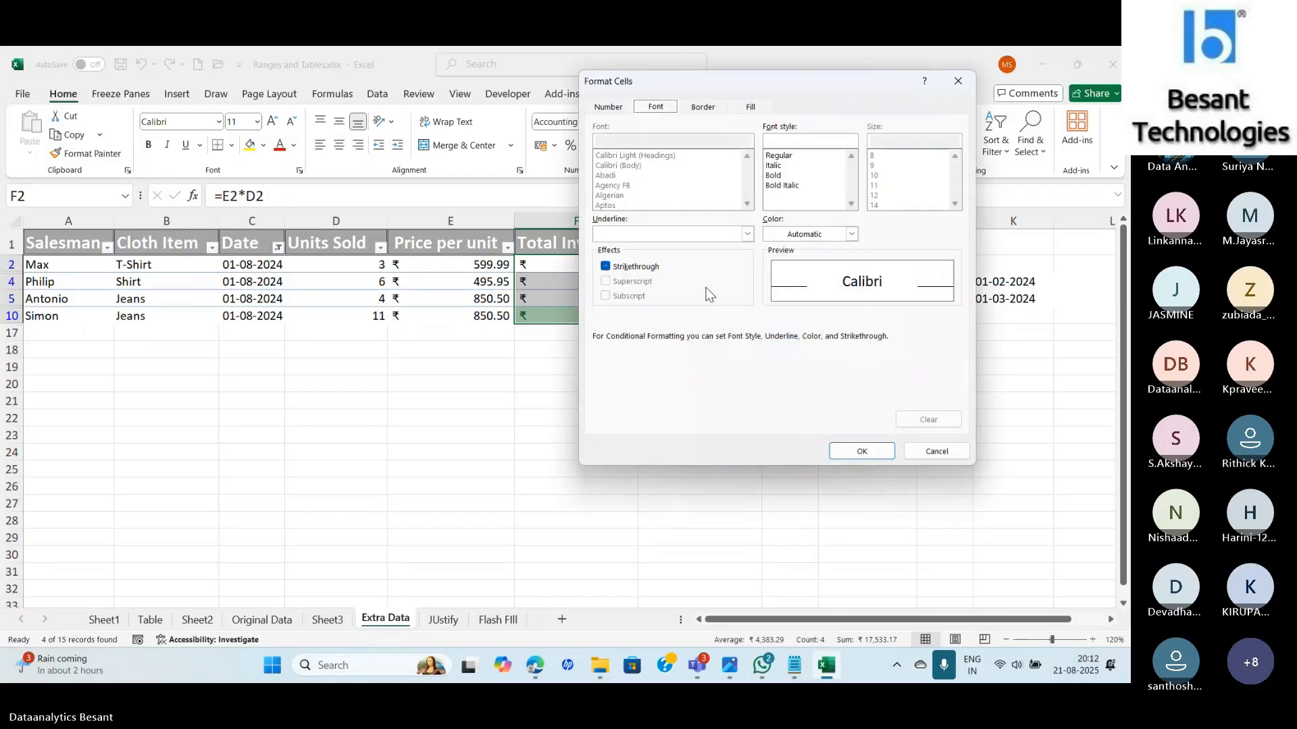
{"action": "left_click", "coordinate": [750, 107]}
{"action": "left_click", "coordinate": [658, 246]}
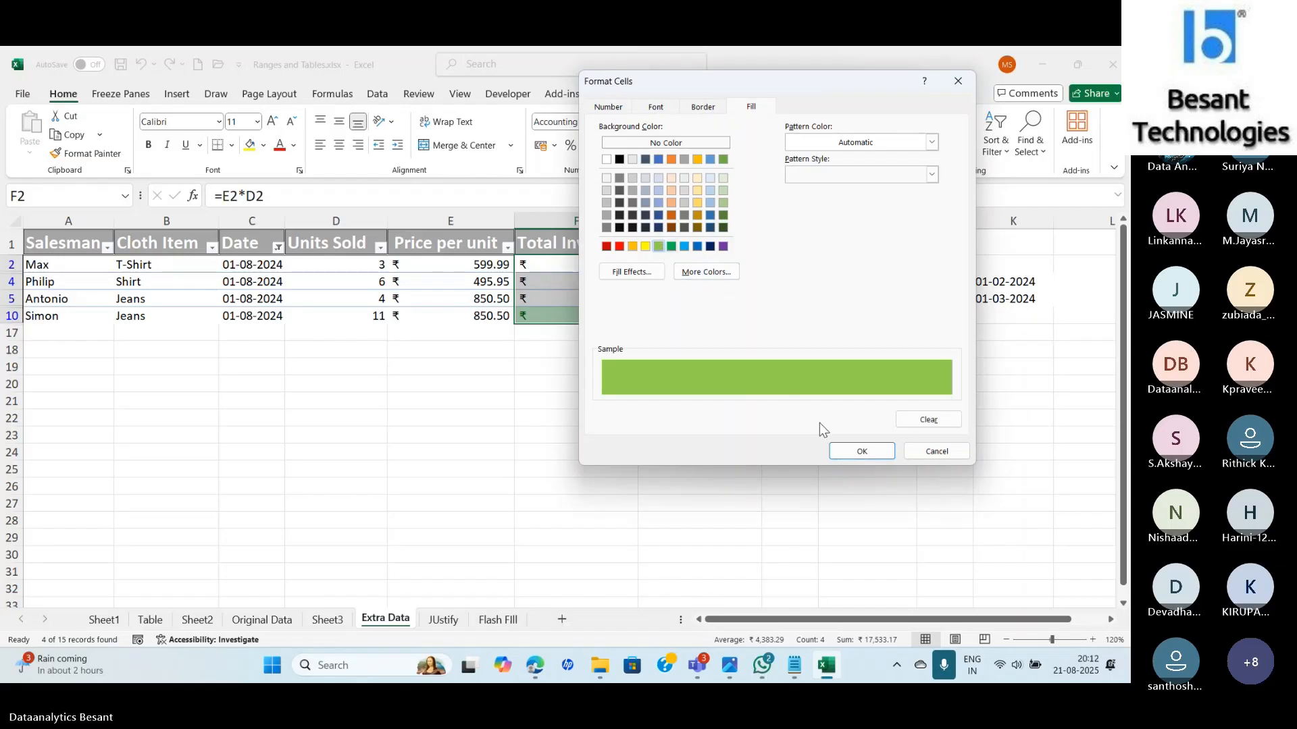
{"action": "key", "text": "Return"}
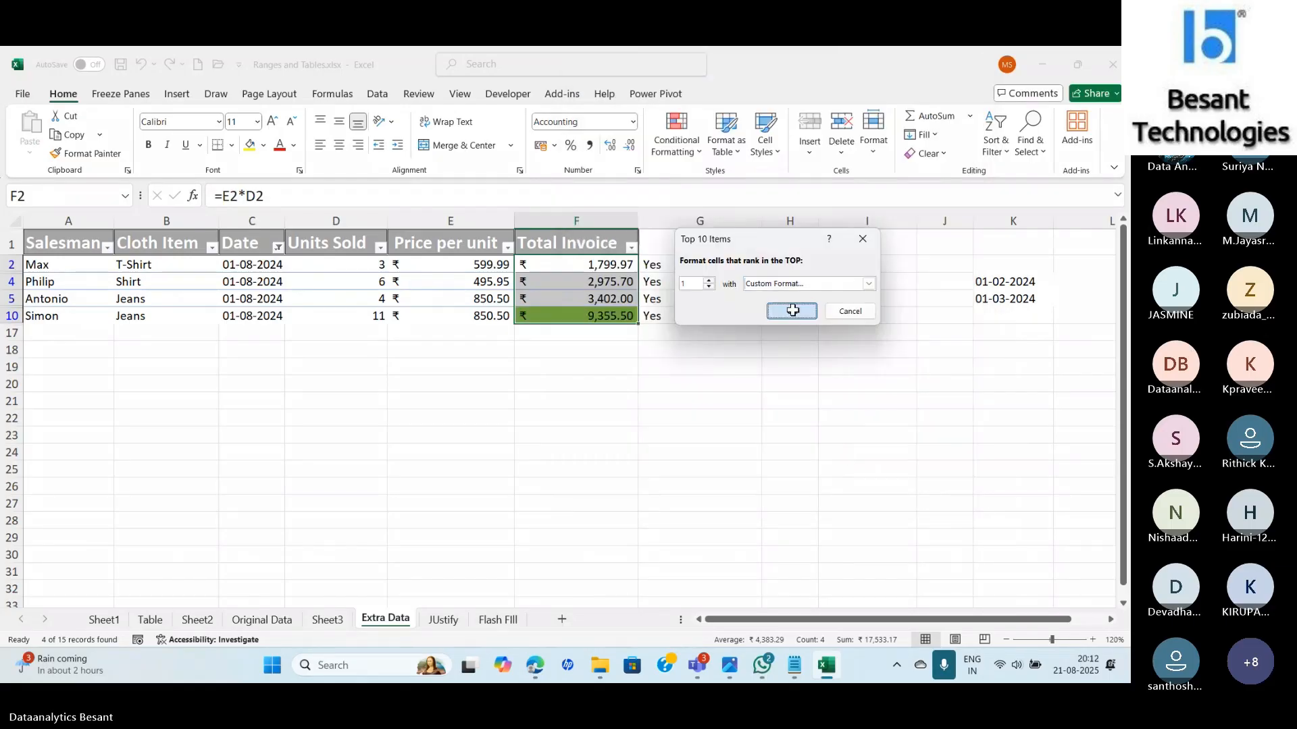
{"action": "left_click", "coordinate": [790, 310]}
{"action": "left_click", "coordinate": [676, 138]}
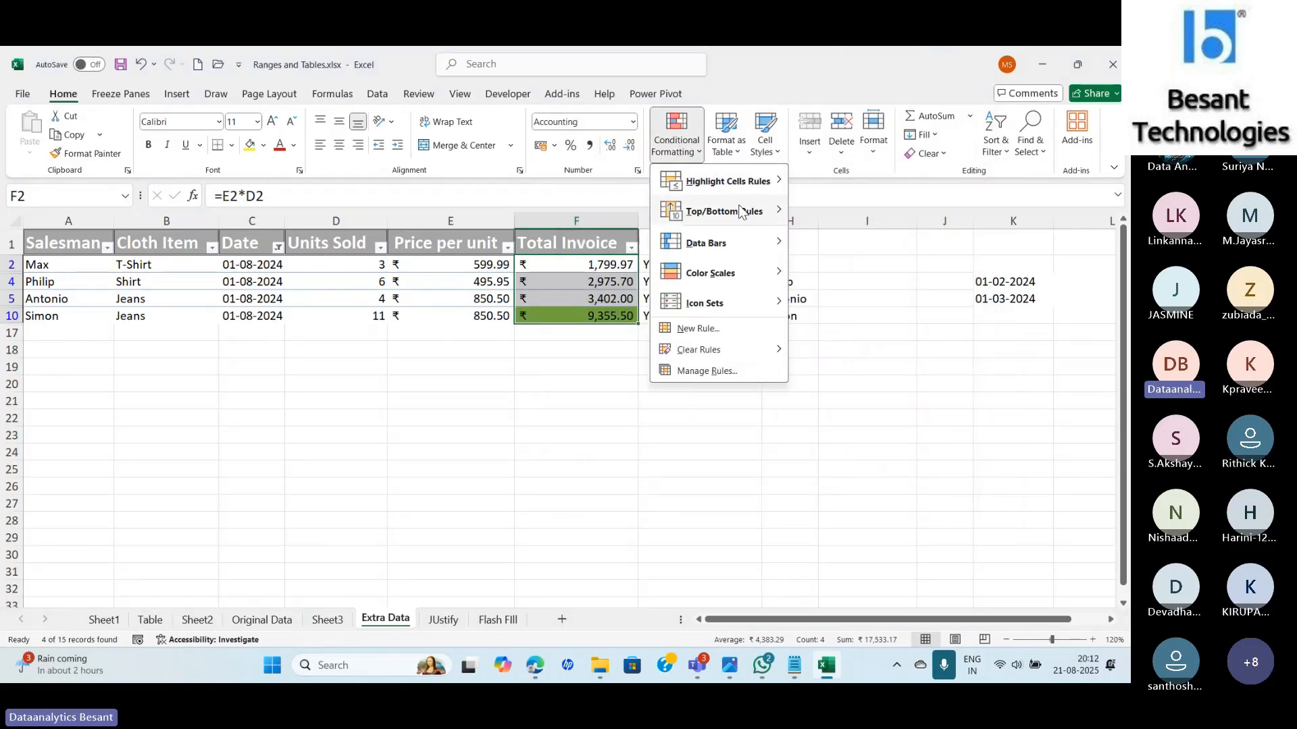
Start a Bottom Items rule limited to the single lowest Total Invoice value.
{"action": "mouse_move", "coordinate": [743, 211]}
{"action": "left_click", "coordinate": [857, 271]}
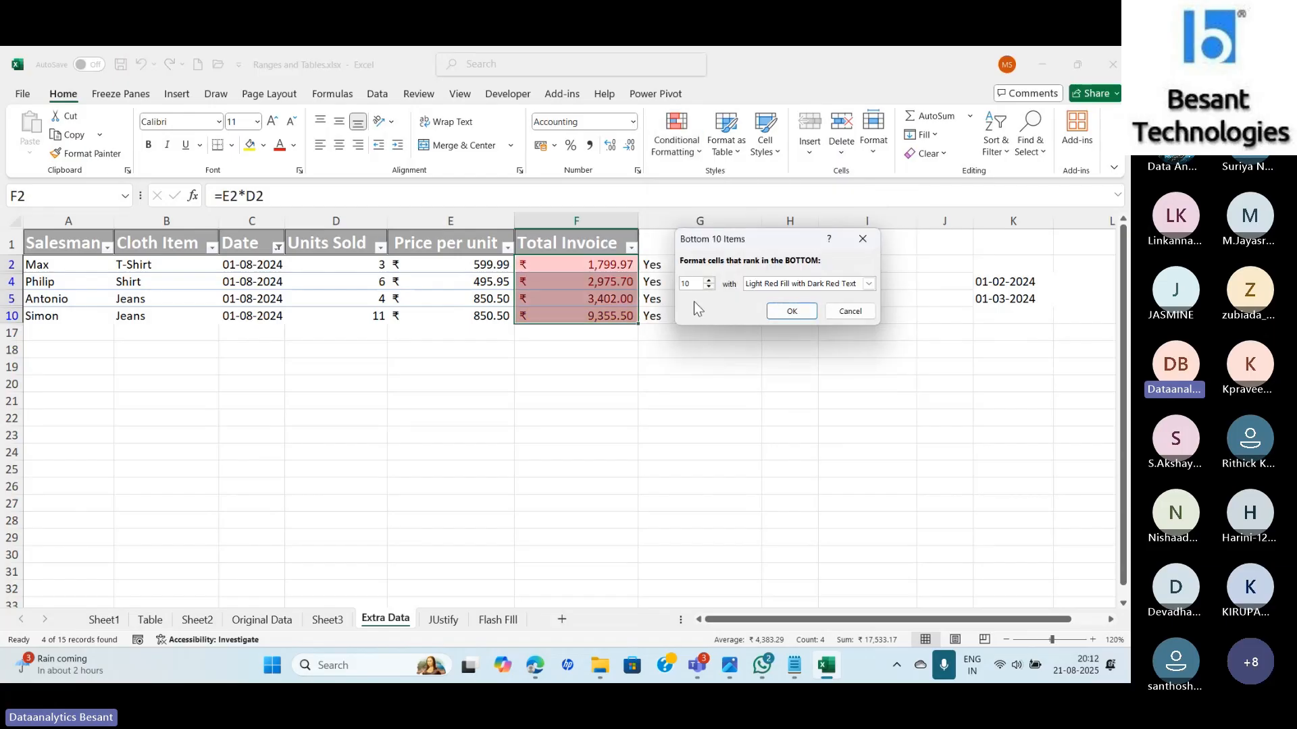
{"action": "key", "text": "Delete"}
{"action": "key", "text": "Delete"}
{"action": "type", "text": "1"}
Apply a custom red fill to highlight 1,799.97, then switch to the Teams meeting.
{"action": "left_click", "coordinate": [791, 284]}
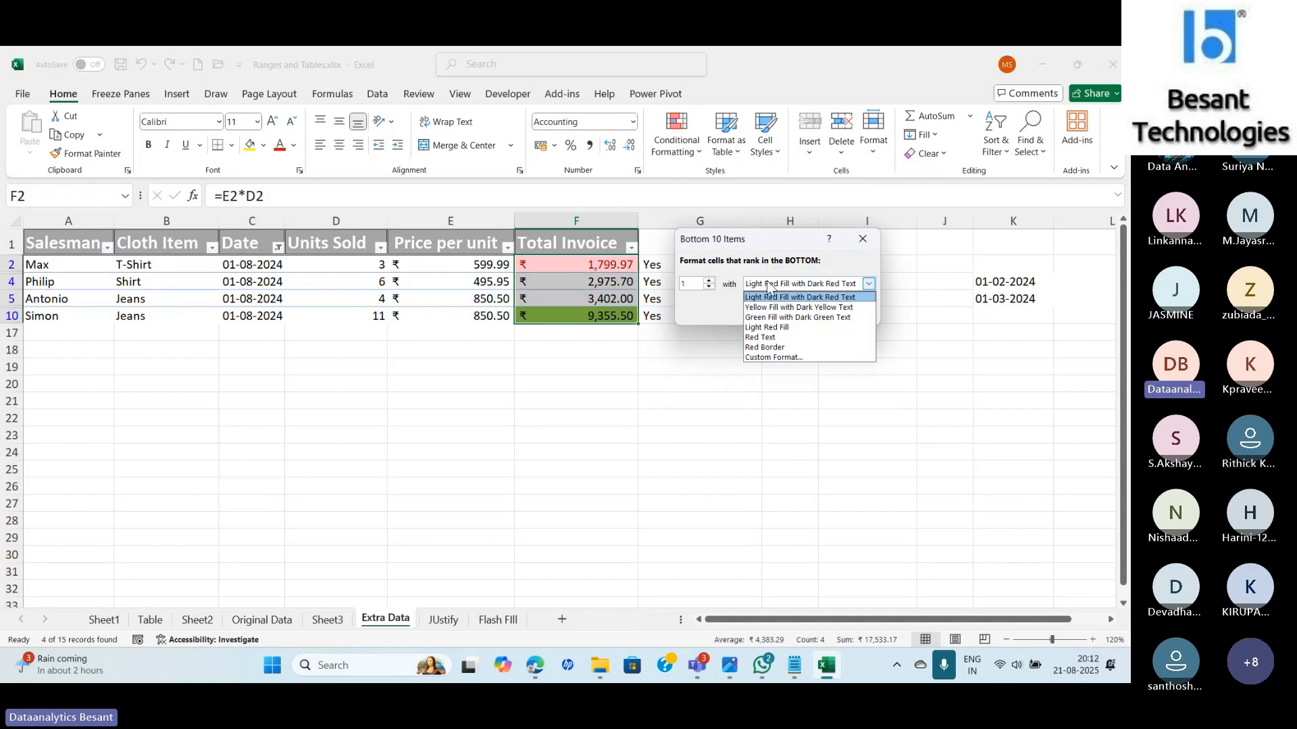
{"action": "left_click", "coordinate": [778, 357]}
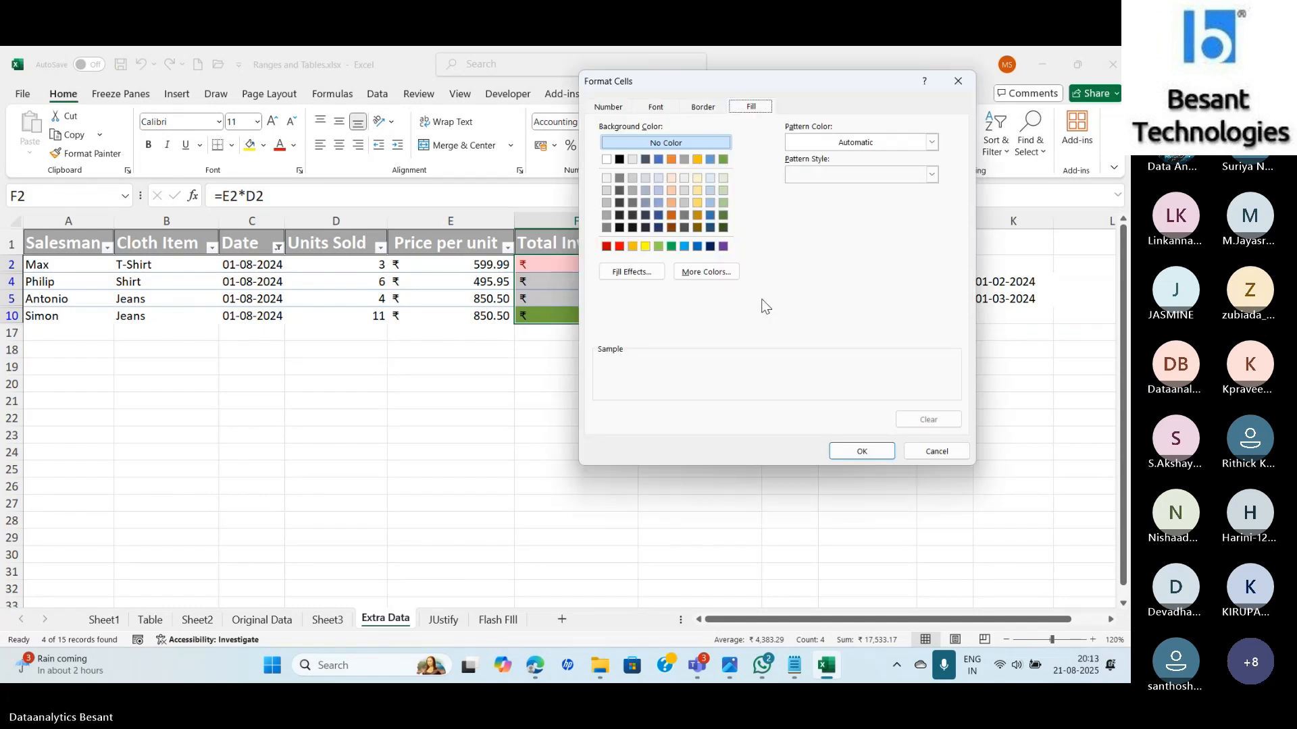
{"action": "left_click", "coordinate": [619, 246]}
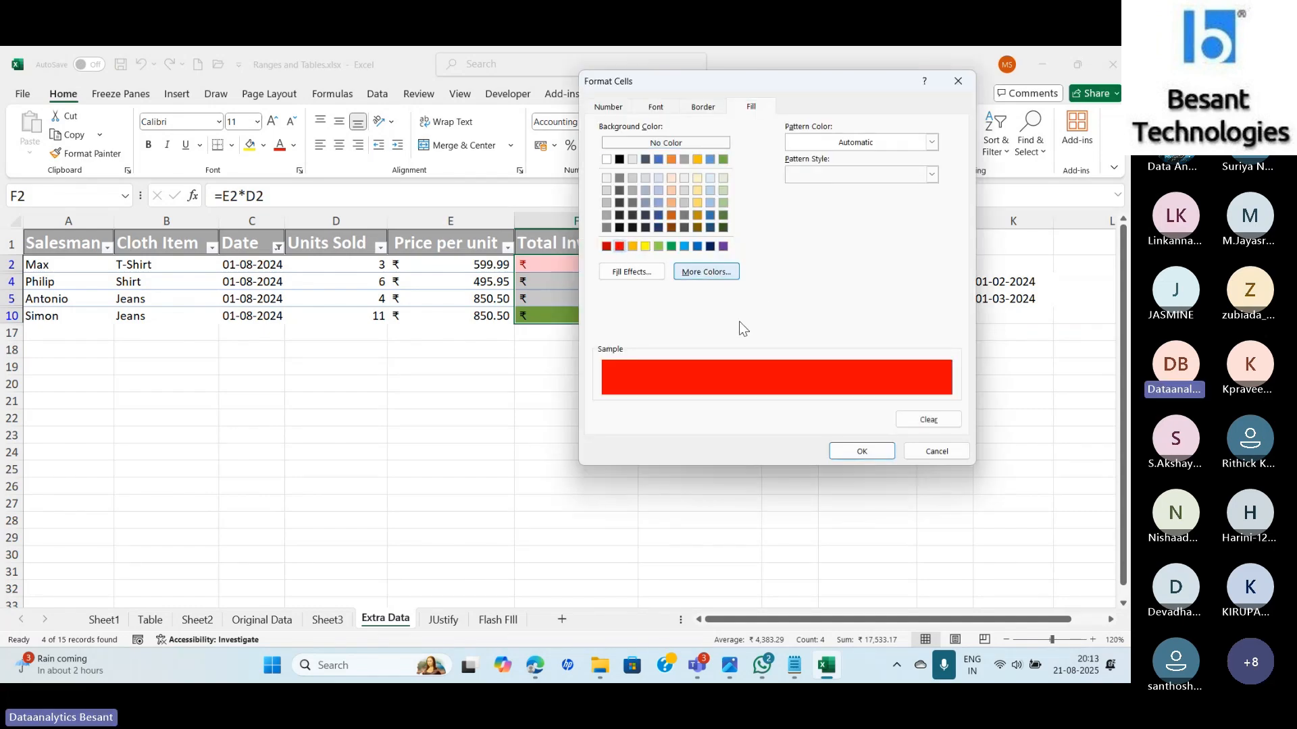
{"action": "left_click", "coordinate": [875, 451]}
{"action": "left_click", "coordinate": [794, 311]}
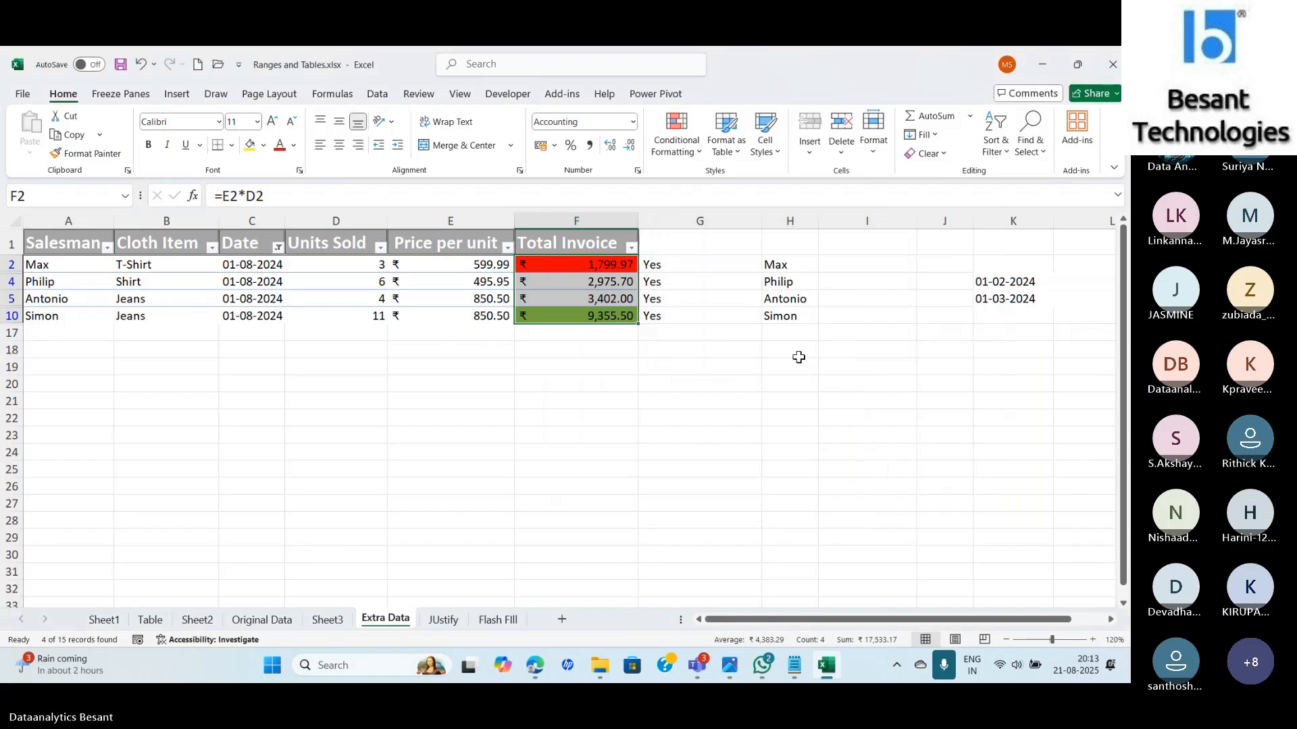
{"action": "left_click", "coordinate": [790, 449]}
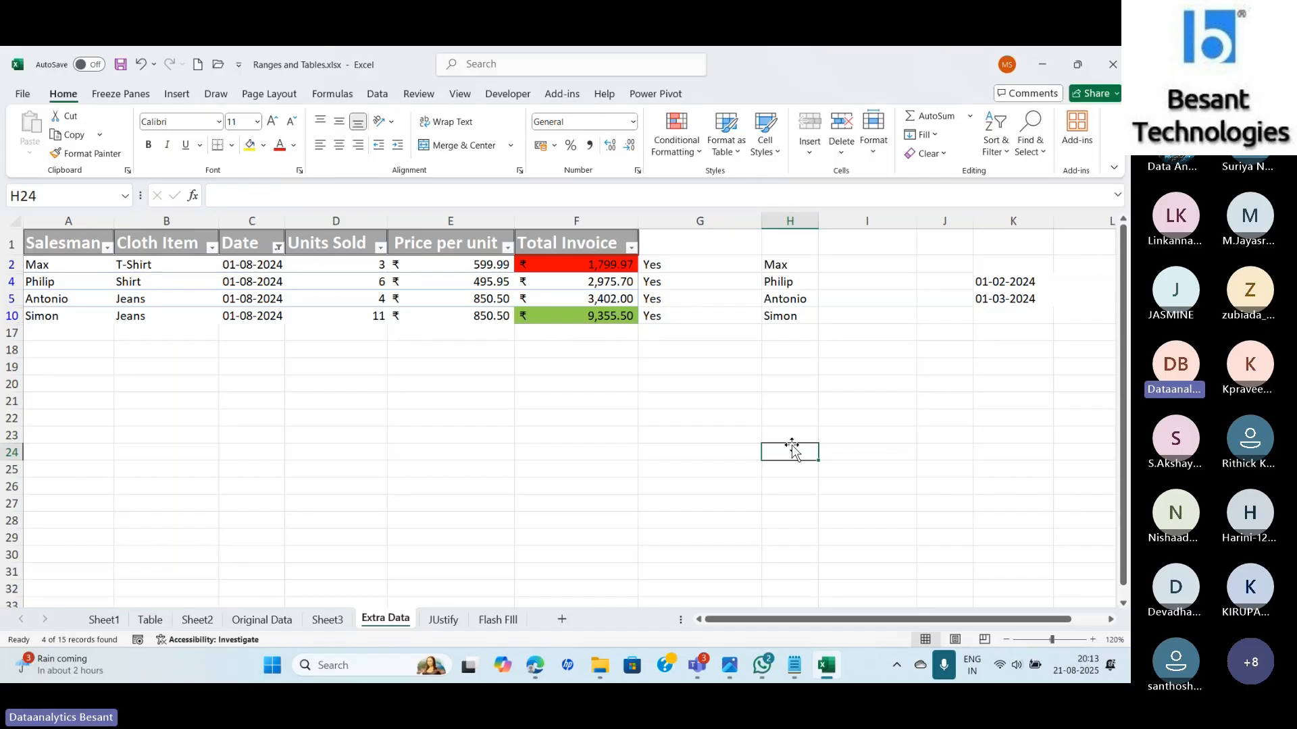
{"action": "key", "text": "alt+Tab"}
{"action": "key", "text": "alt+Tab"}
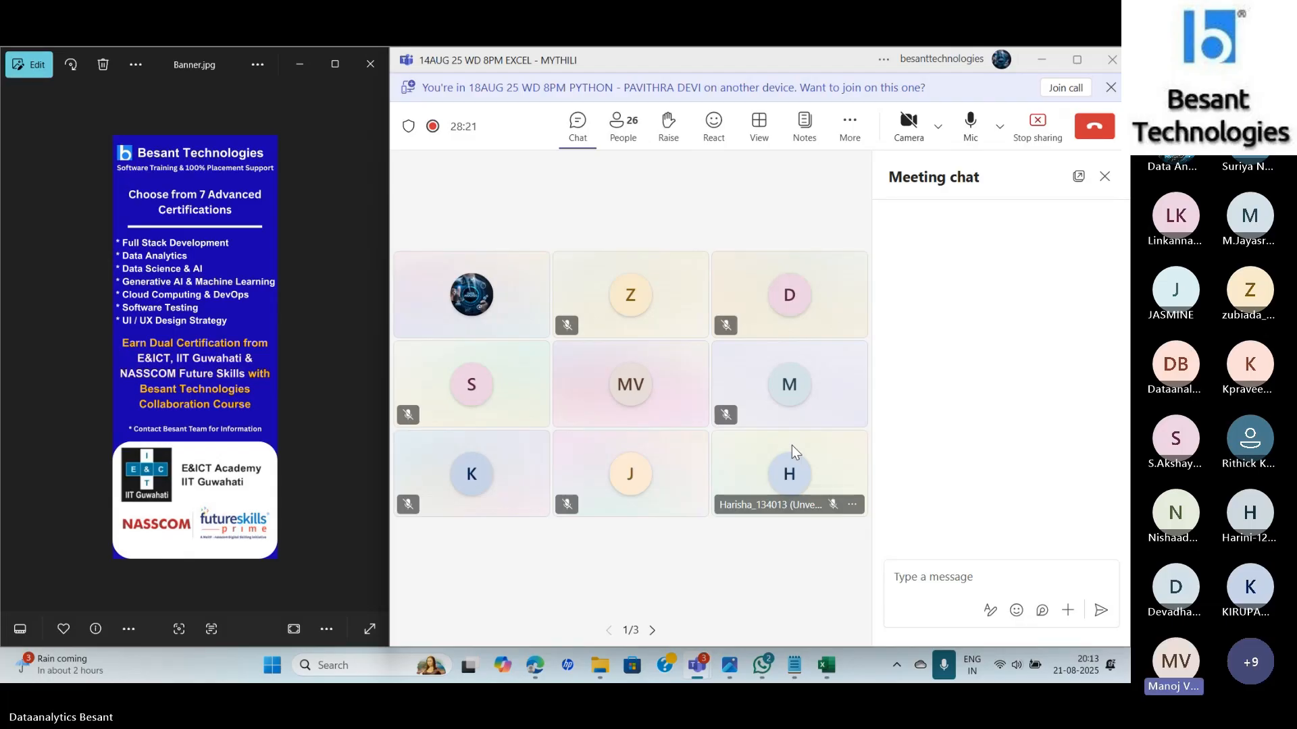
Close the chat pane, view People, reopen Chat, dismiss the external notice, and return to Excel.
{"action": "left_click", "coordinate": [1106, 178]}
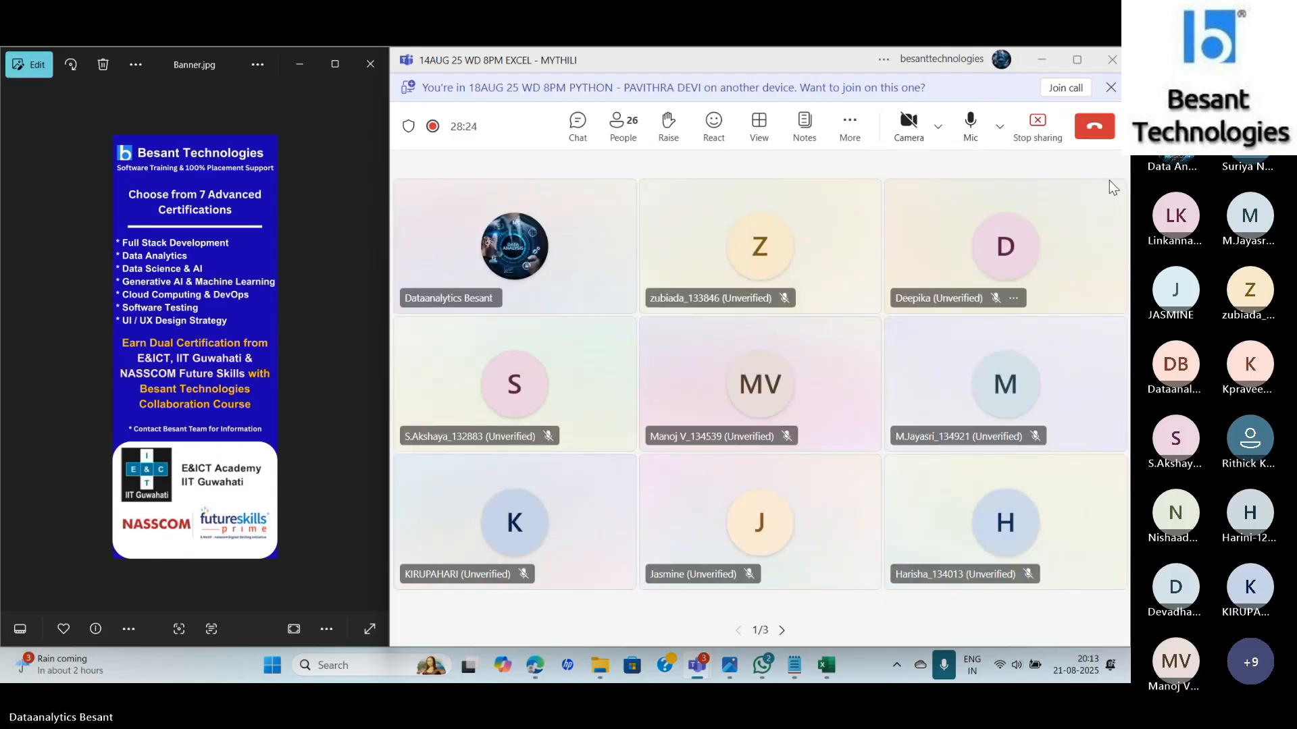
{"action": "left_click", "coordinate": [627, 140]}
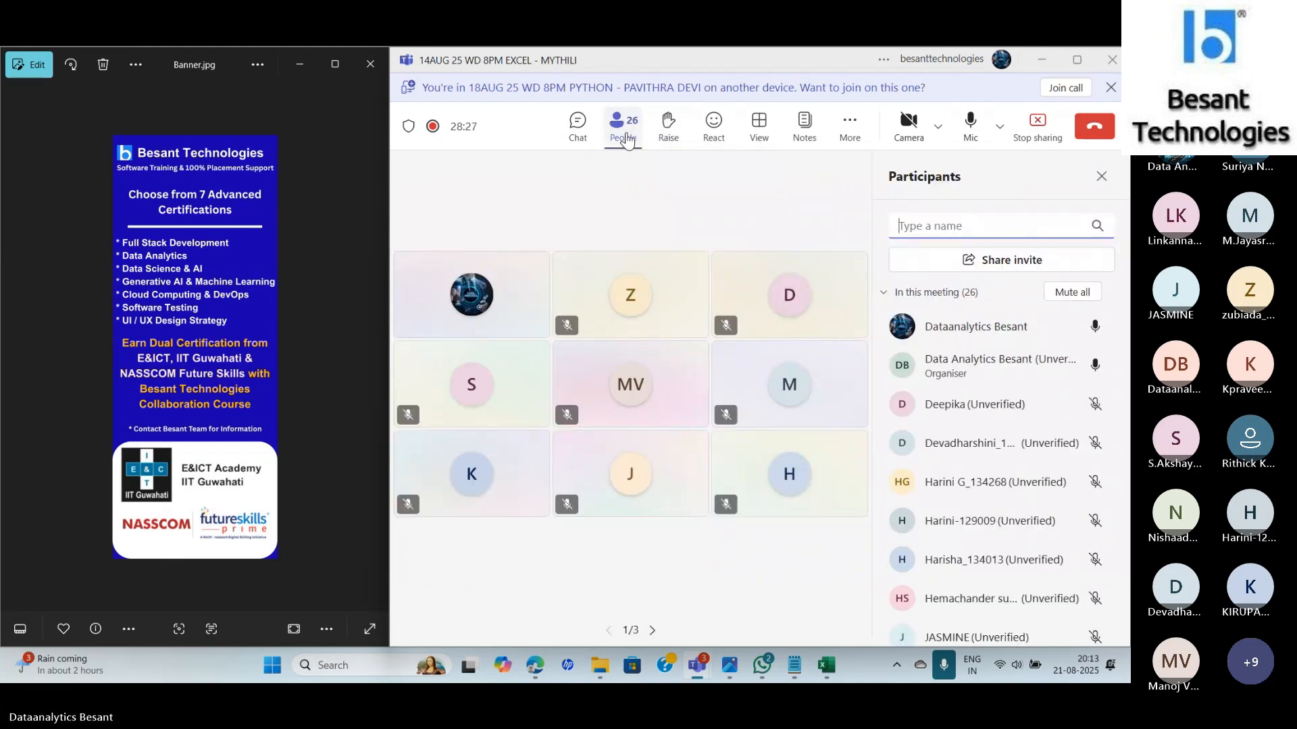
{"action": "left_click", "coordinate": [578, 126]}
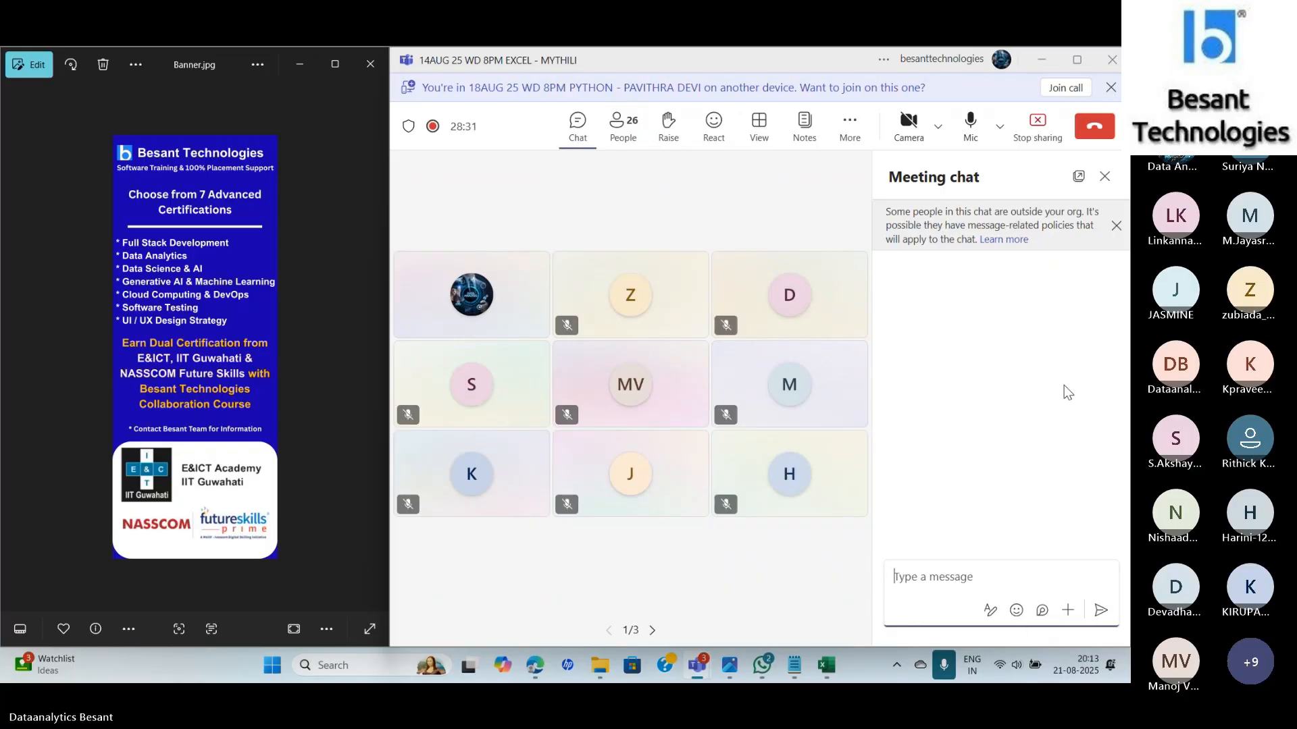
{"action": "left_click", "coordinate": [1116, 226]}
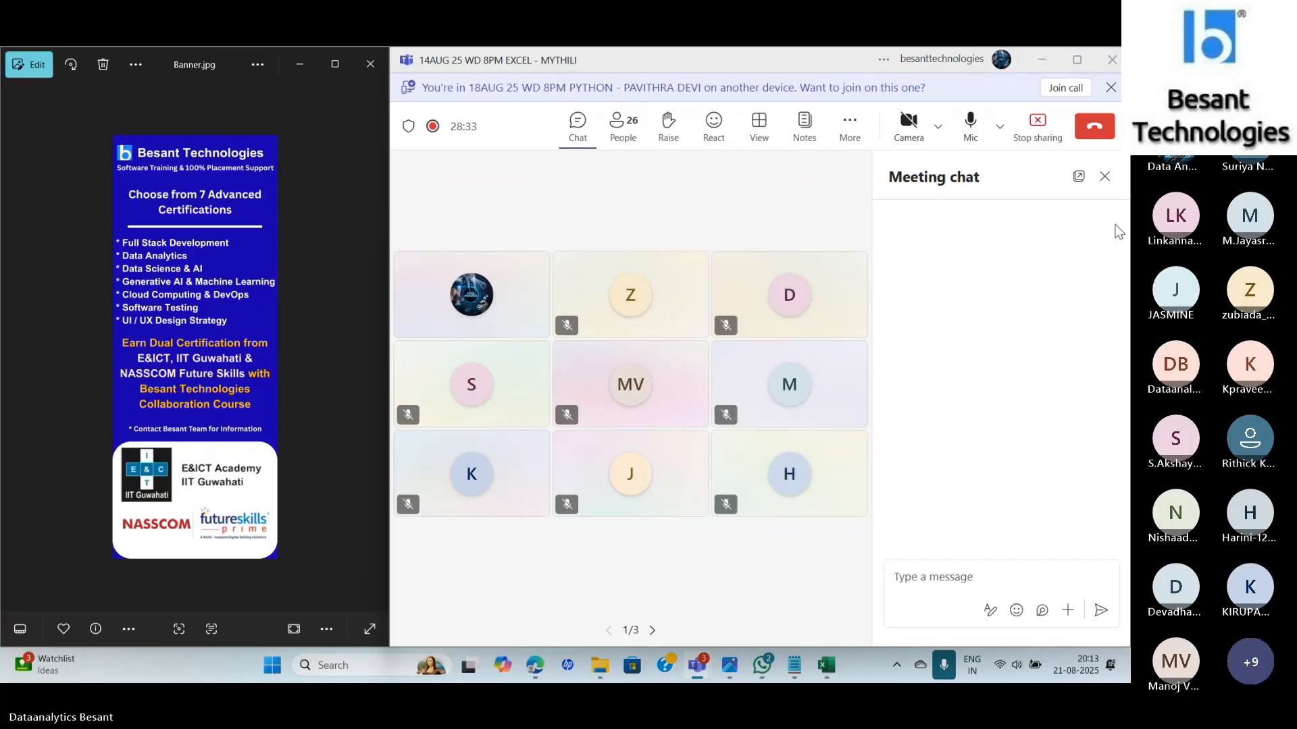
{"action": "key", "text": "alt+Tab"}
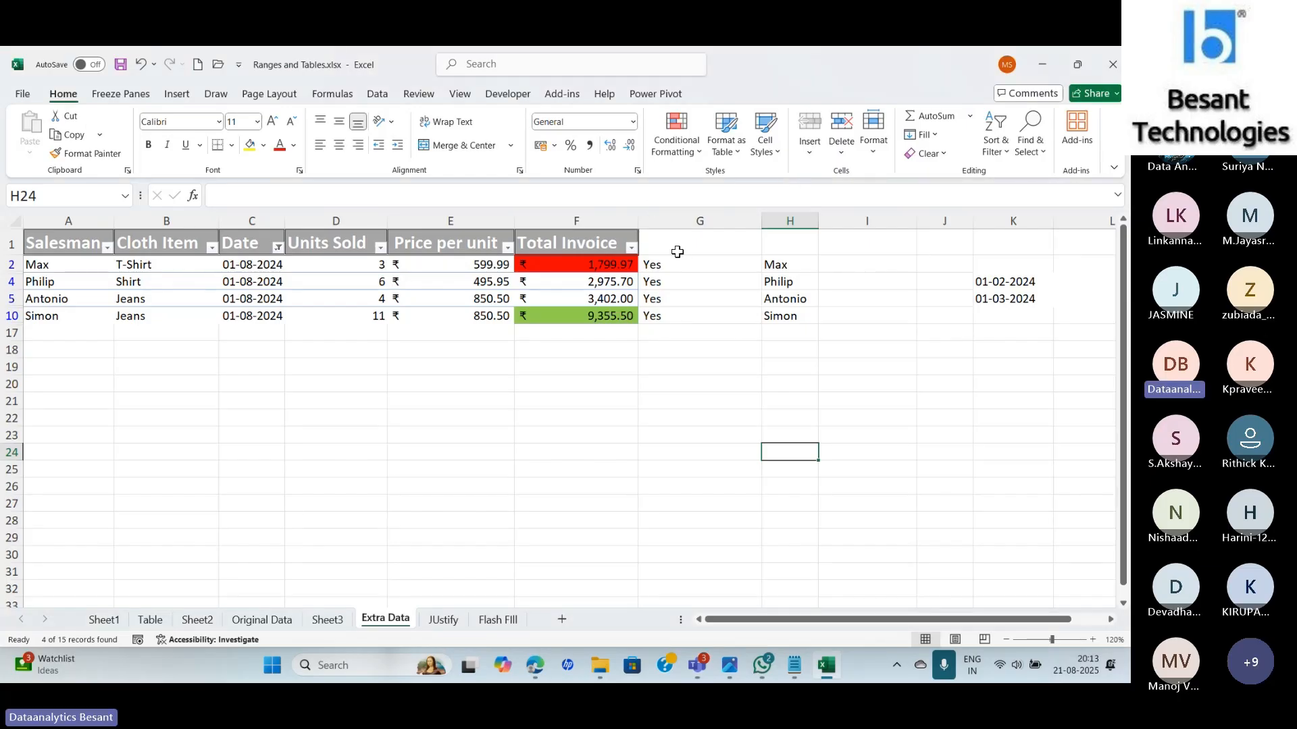
Clear the Date filter and clear conditional formatting rules from the entire sheet.
{"action": "left_click", "coordinate": [280, 250]}
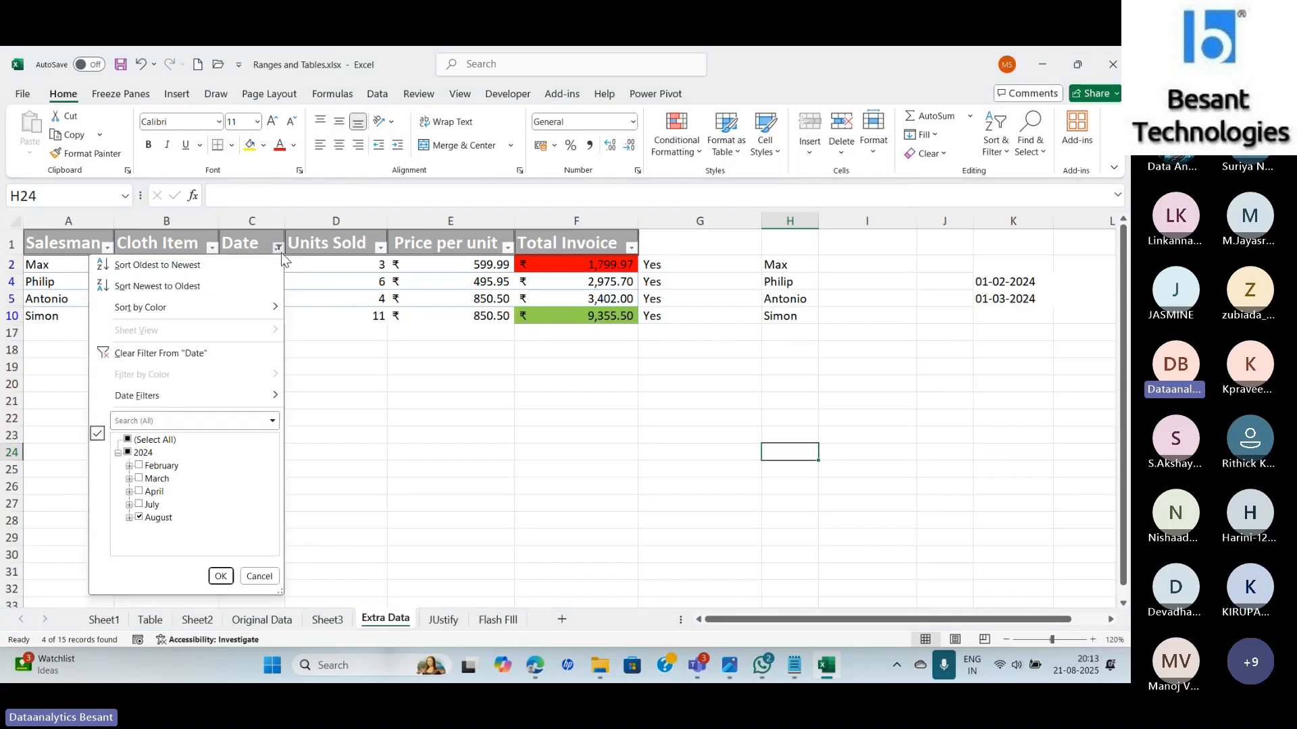
{"action": "left_click", "coordinate": [142, 355]}
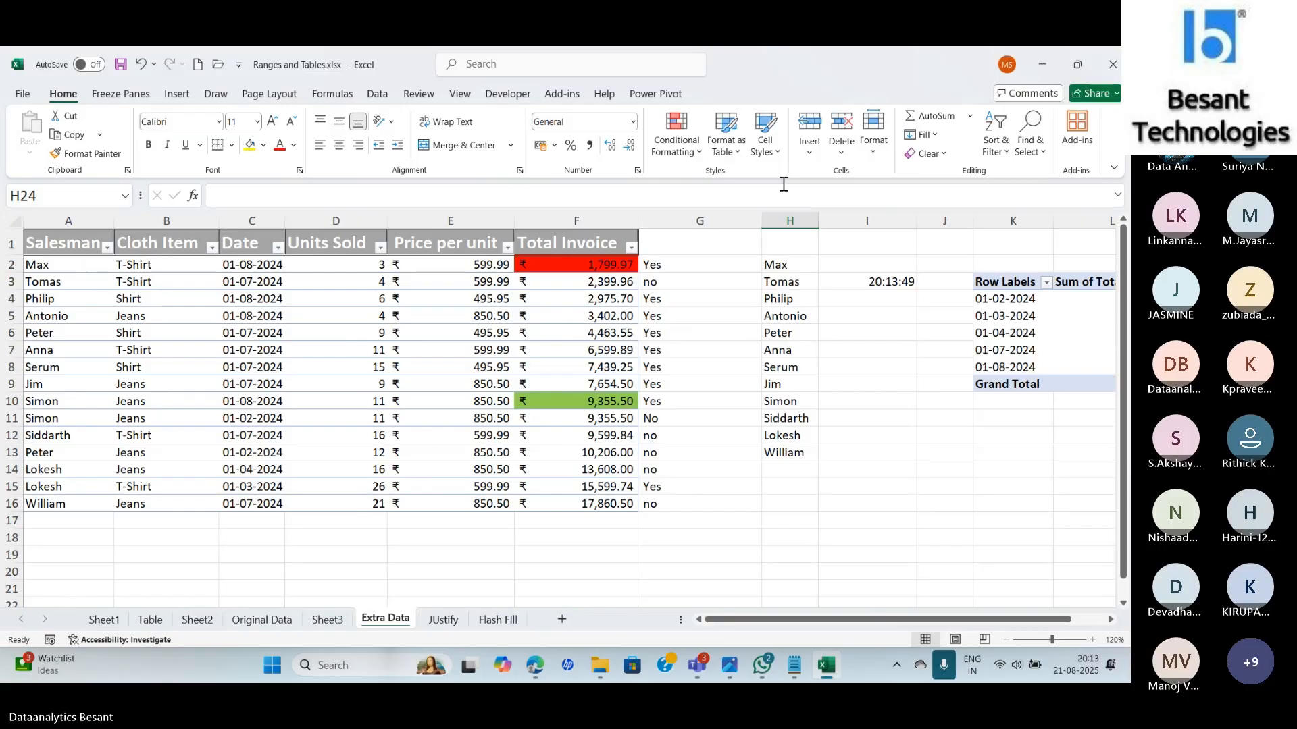
{"action": "left_click", "coordinate": [676, 139]}
{"action": "mouse_move", "coordinate": [725, 349]}
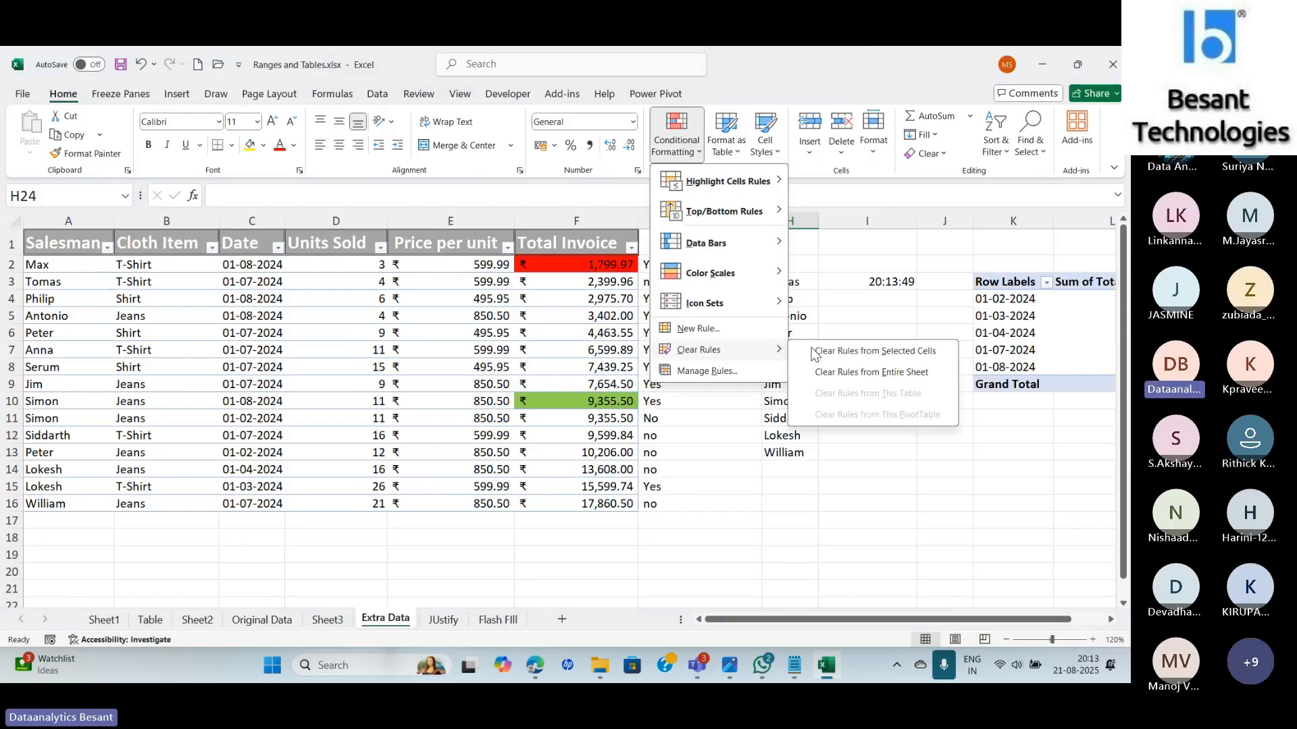
{"action": "left_click", "coordinate": [852, 375]}
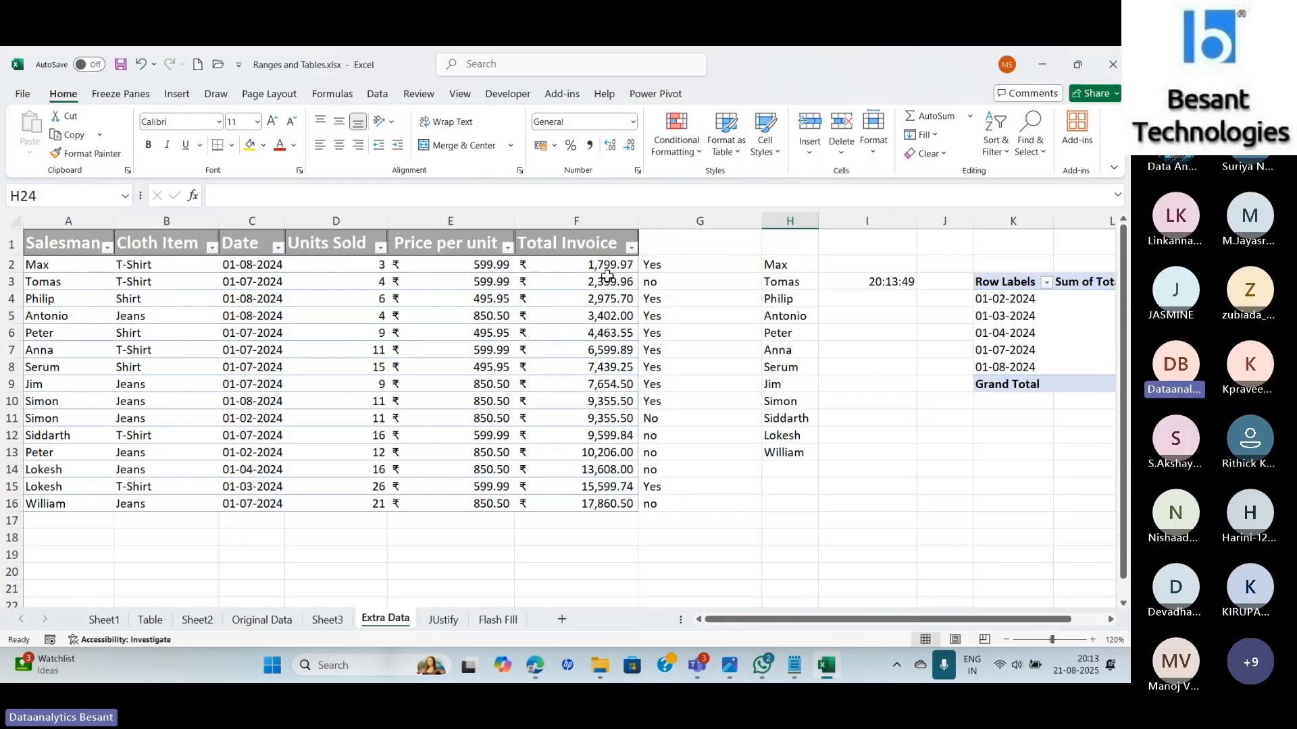
Select the Total Invoice cells F2:F16 and bring up the Top/Bottom Rules menu.
{"action": "left_click_drag", "start_coordinate": [607, 277], "coordinate": [580, 501]}
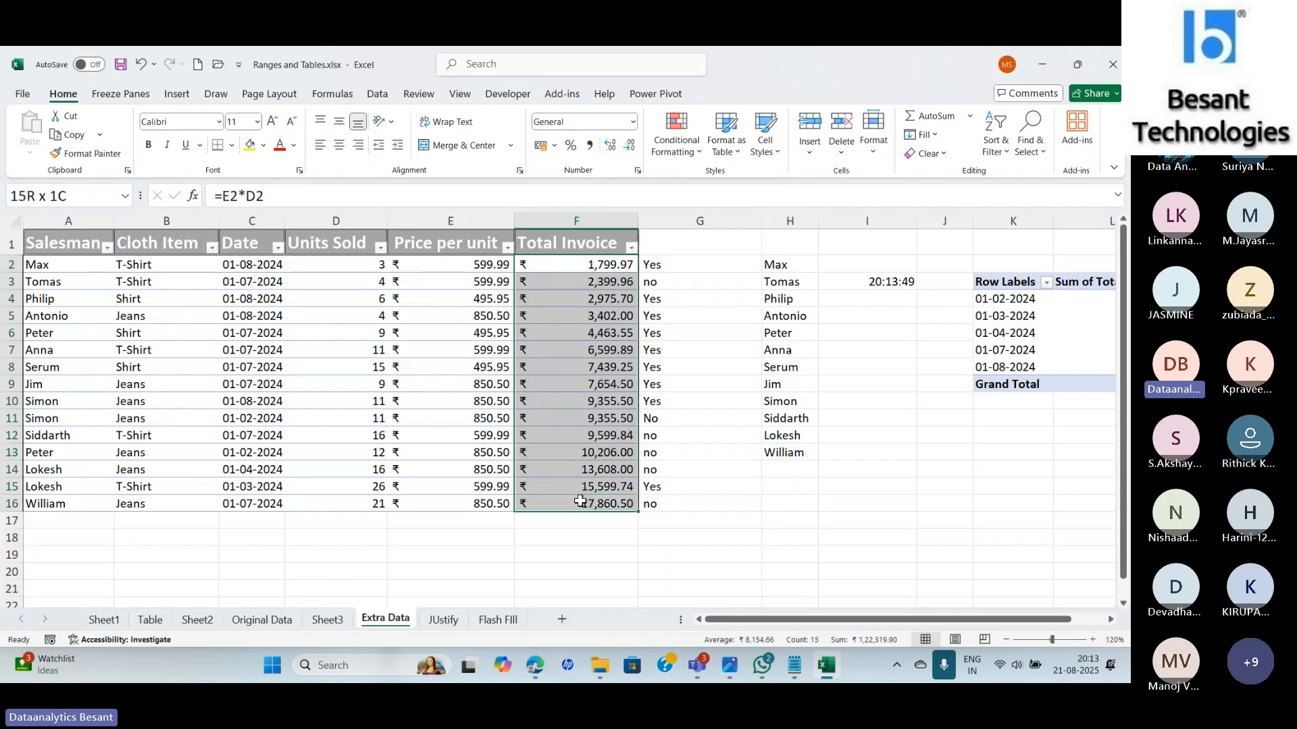
{"action": "left_click", "coordinate": [672, 158]}
{"action": "mouse_move", "coordinate": [713, 223]}
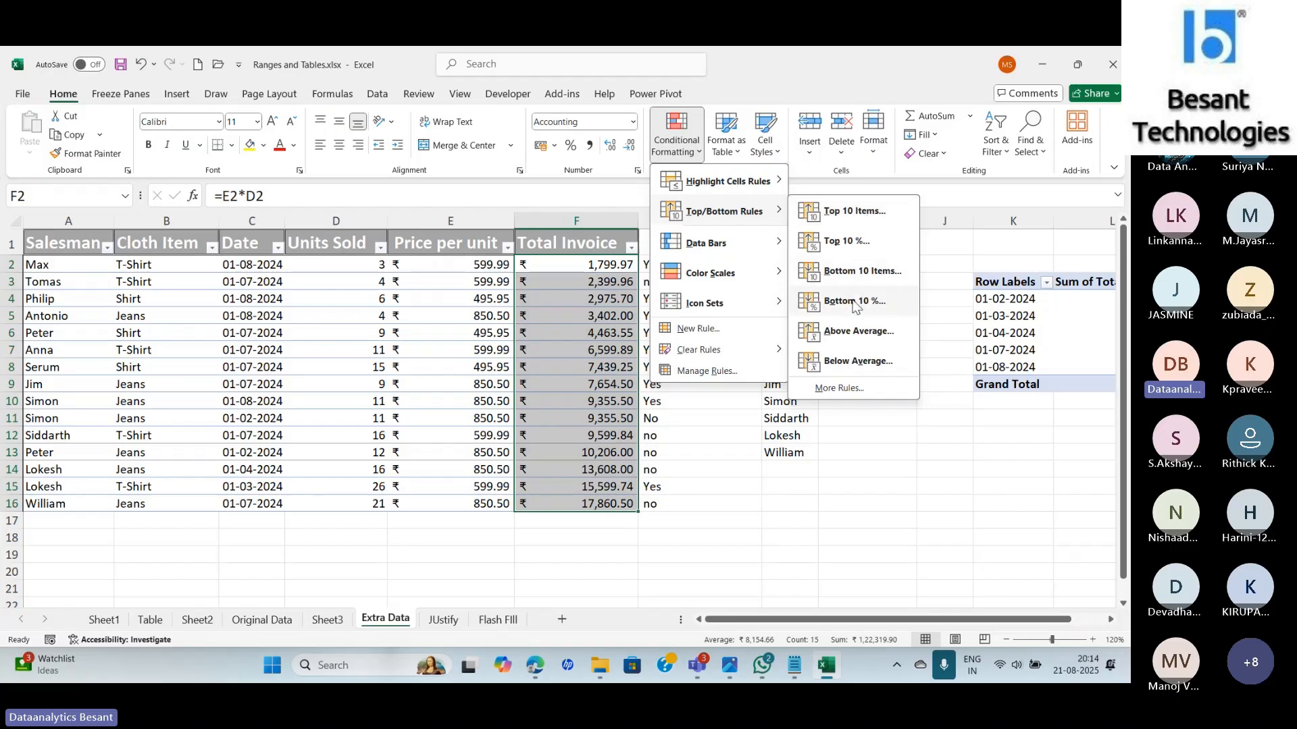
Add a Top 10% rule to Total Invoice with Green Fill with Dark Green Text, then switch to Teams.
{"action": "left_click", "coordinate": [846, 242]}
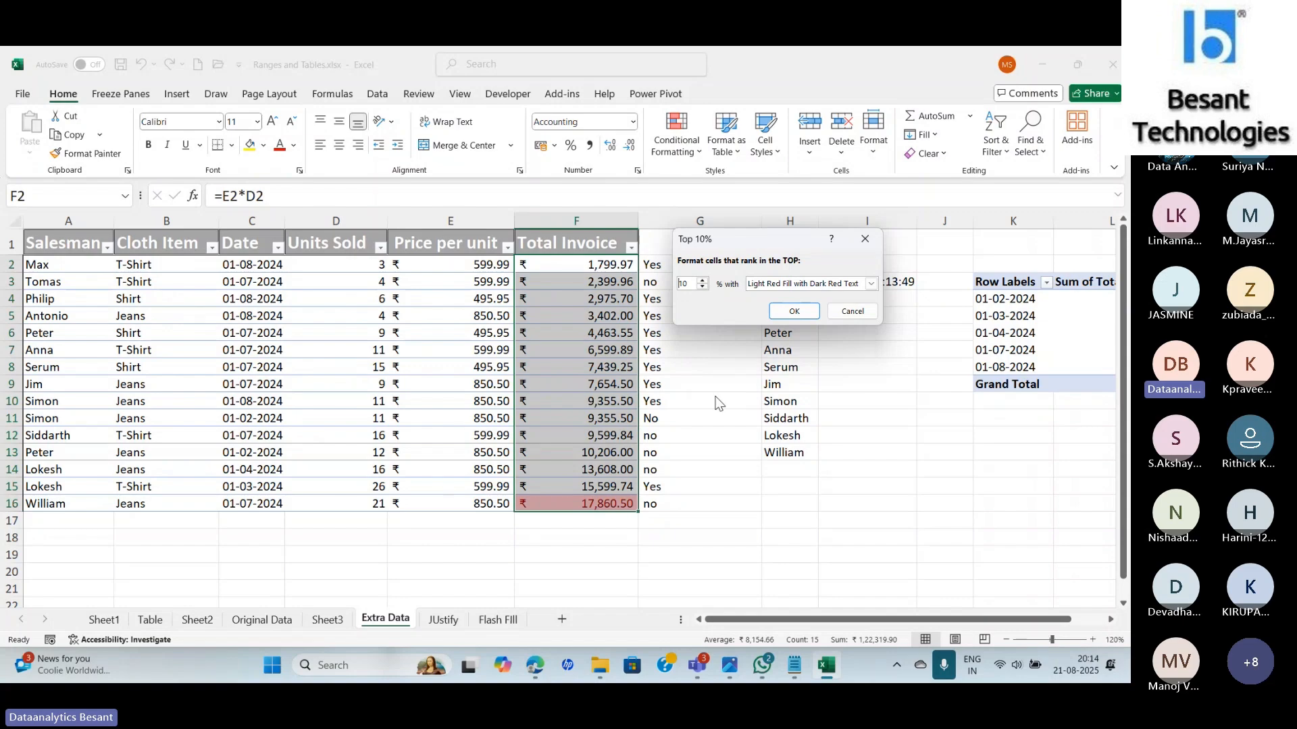
{"action": "left_click", "coordinate": [778, 286]}
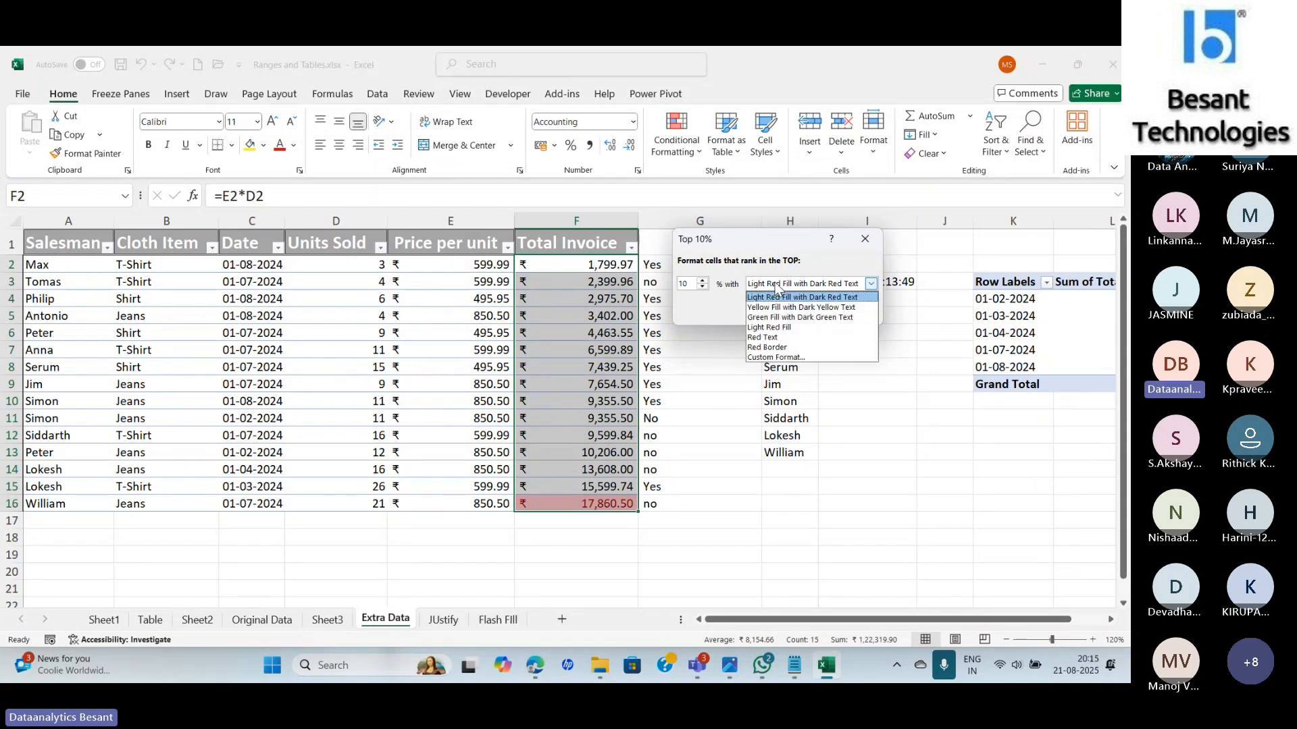
{"action": "left_click", "coordinate": [784, 317]}
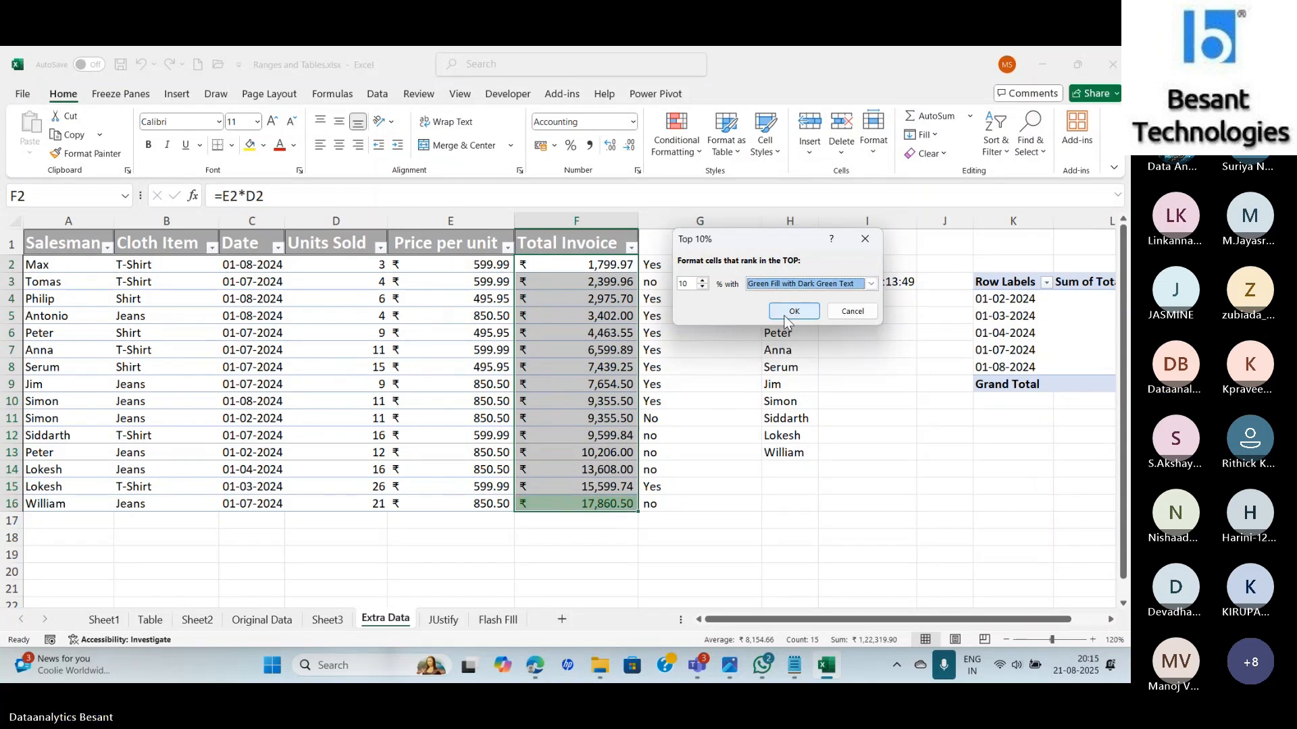
{"action": "left_click", "coordinate": [793, 311]}
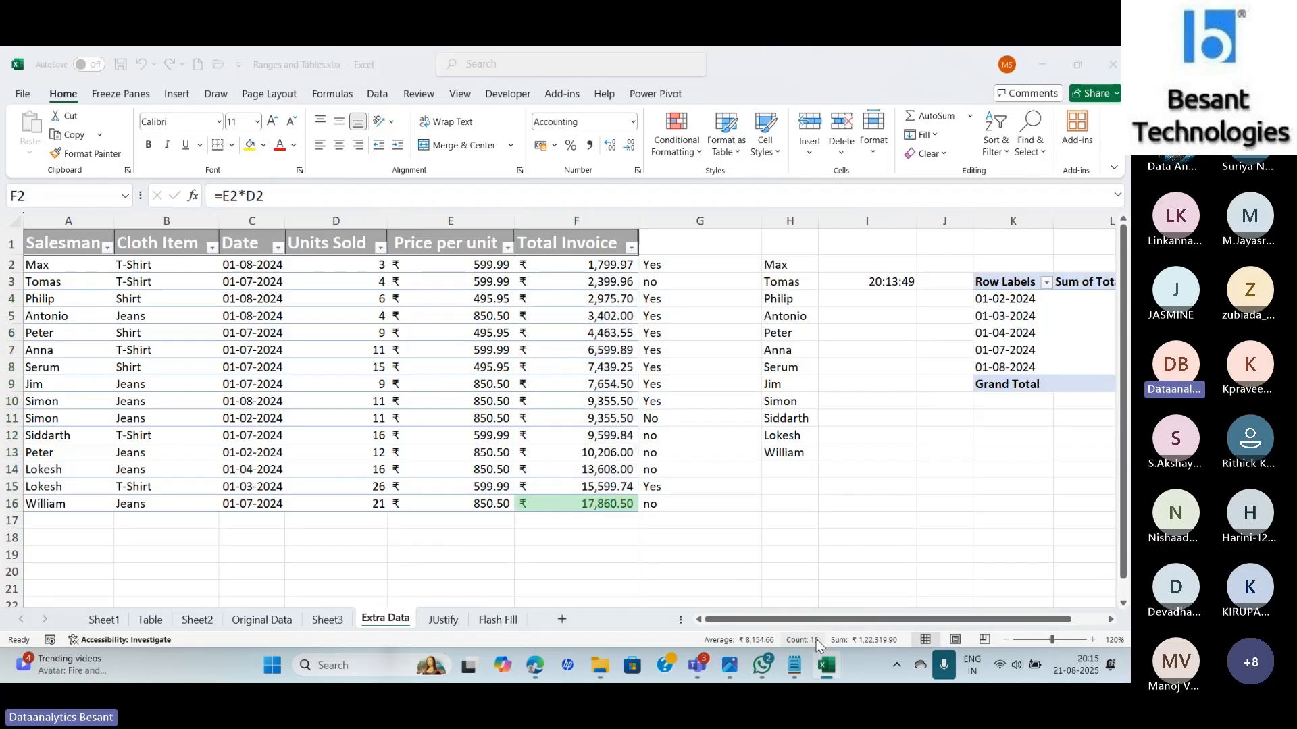
{"action": "key", "text": "alt+Tab"}
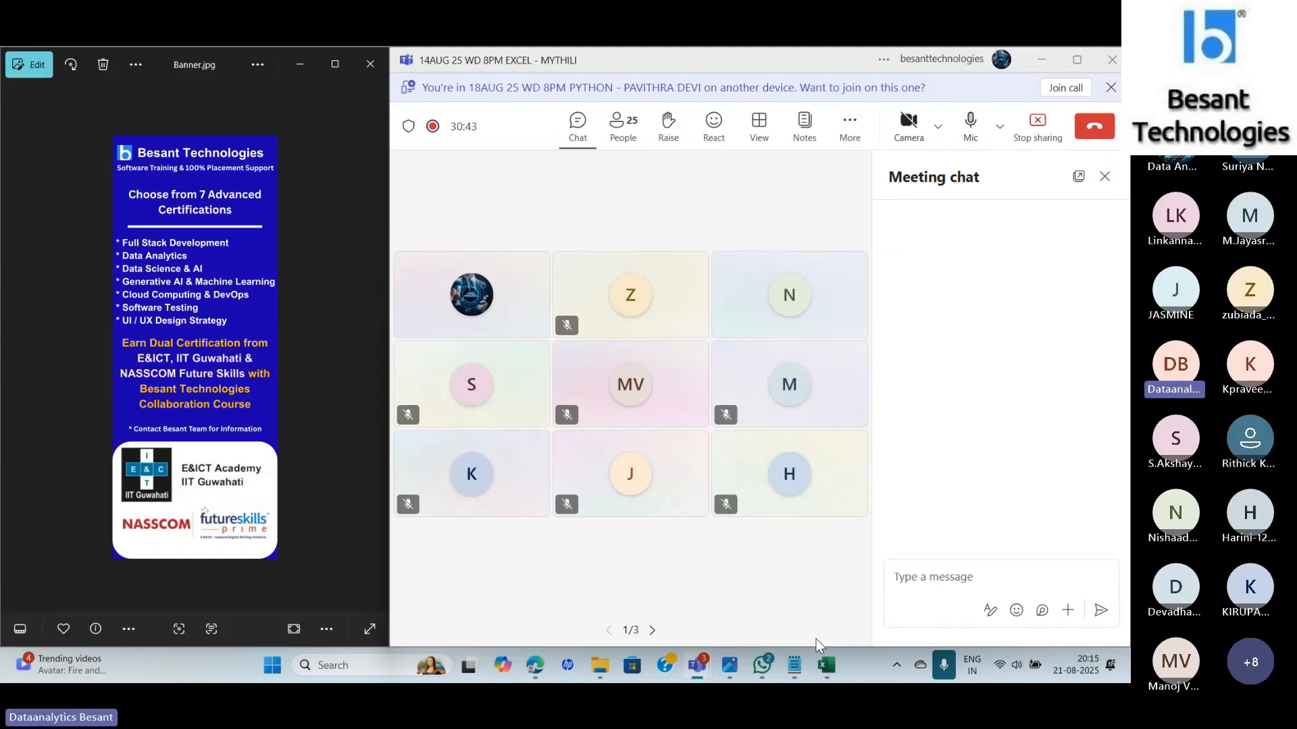
Switch from the Teams meeting back to the Ranges and Tables.xlsx workbook.
{"action": "key", "text": "alt+Tab"}
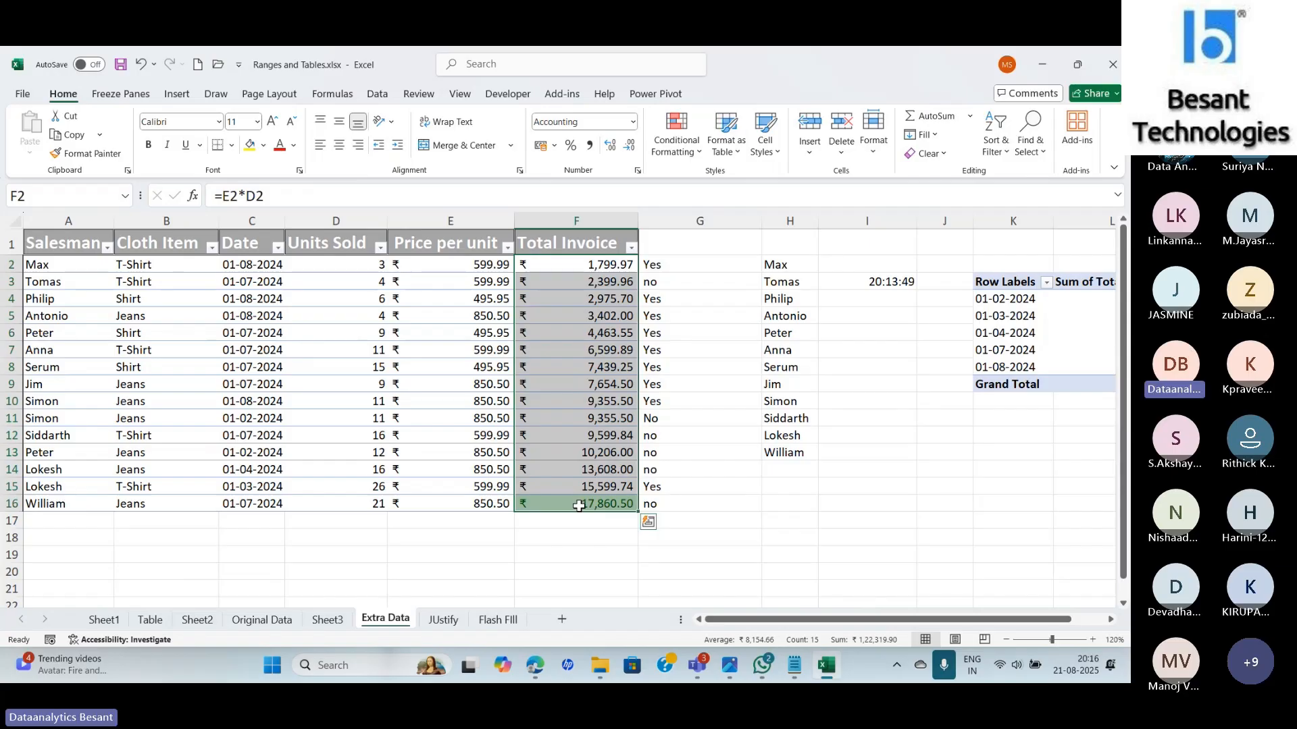
In Manage Rules, edit the Top 10% rule and change its rank value to 20.
{"action": "left_click", "coordinate": [687, 159]}
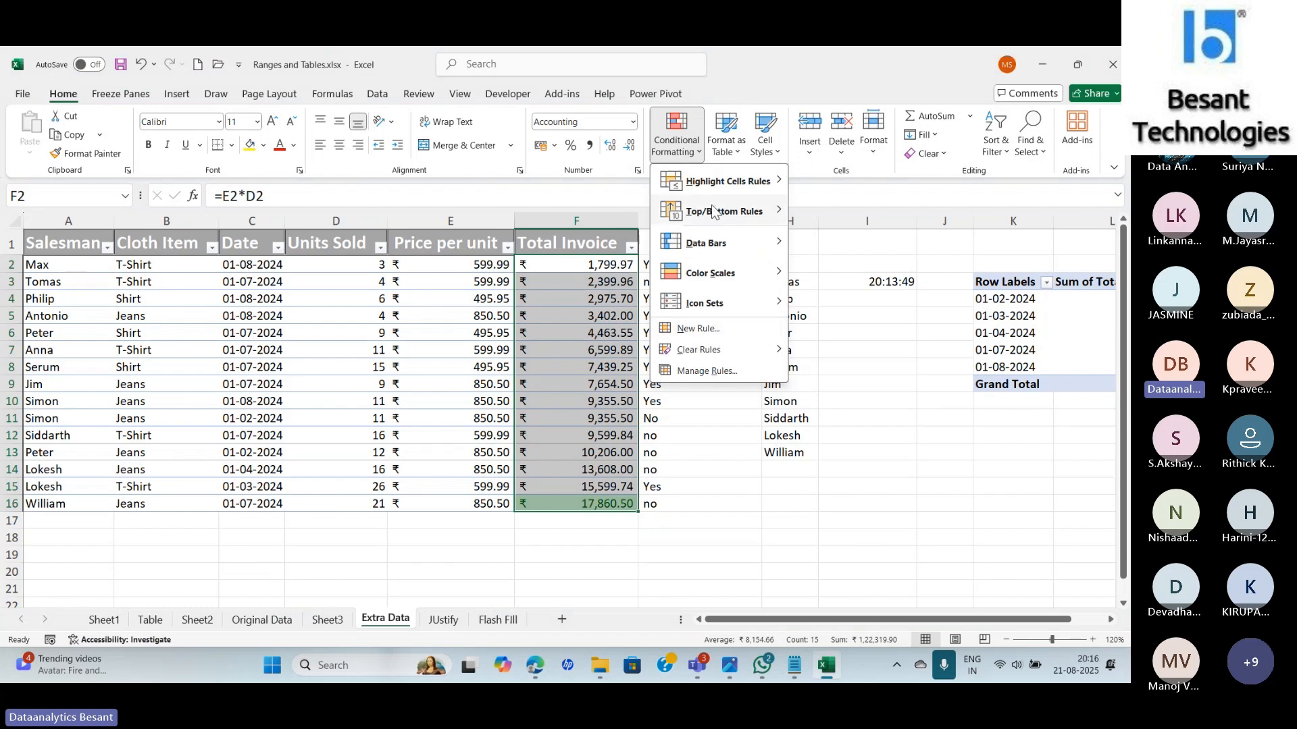
{"action": "left_click", "coordinate": [707, 371]}
{"action": "double_click", "coordinate": [671, 278]}
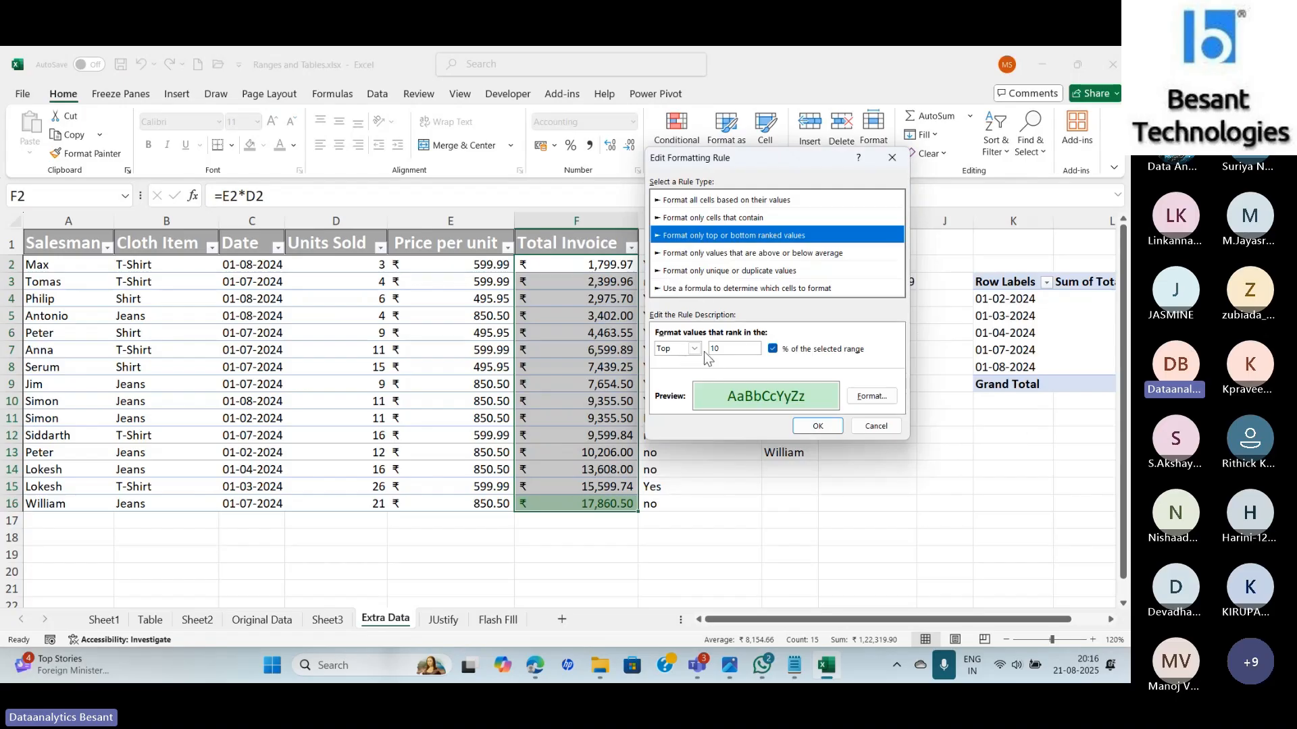
{"action": "left_click", "coordinate": [737, 348]}
{"action": "key", "text": "BackSpace"}
{"action": "key", "text": "BackSpace"}
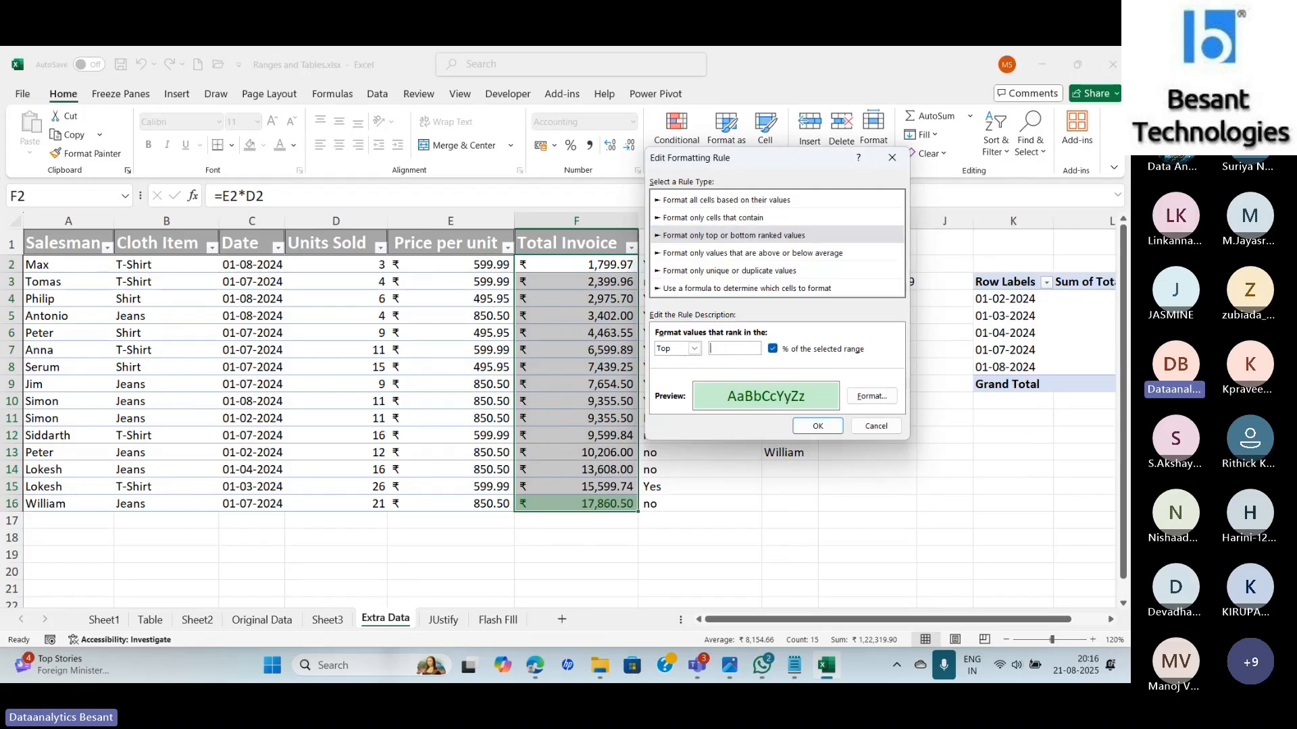
{"action": "type", "text": "20"}
Confirm the edited Top 20% rule so the three largest Total Invoice amounts turn green.
{"action": "left_click", "coordinate": [817, 427]}
{"action": "left_click", "coordinate": [972, 389]}
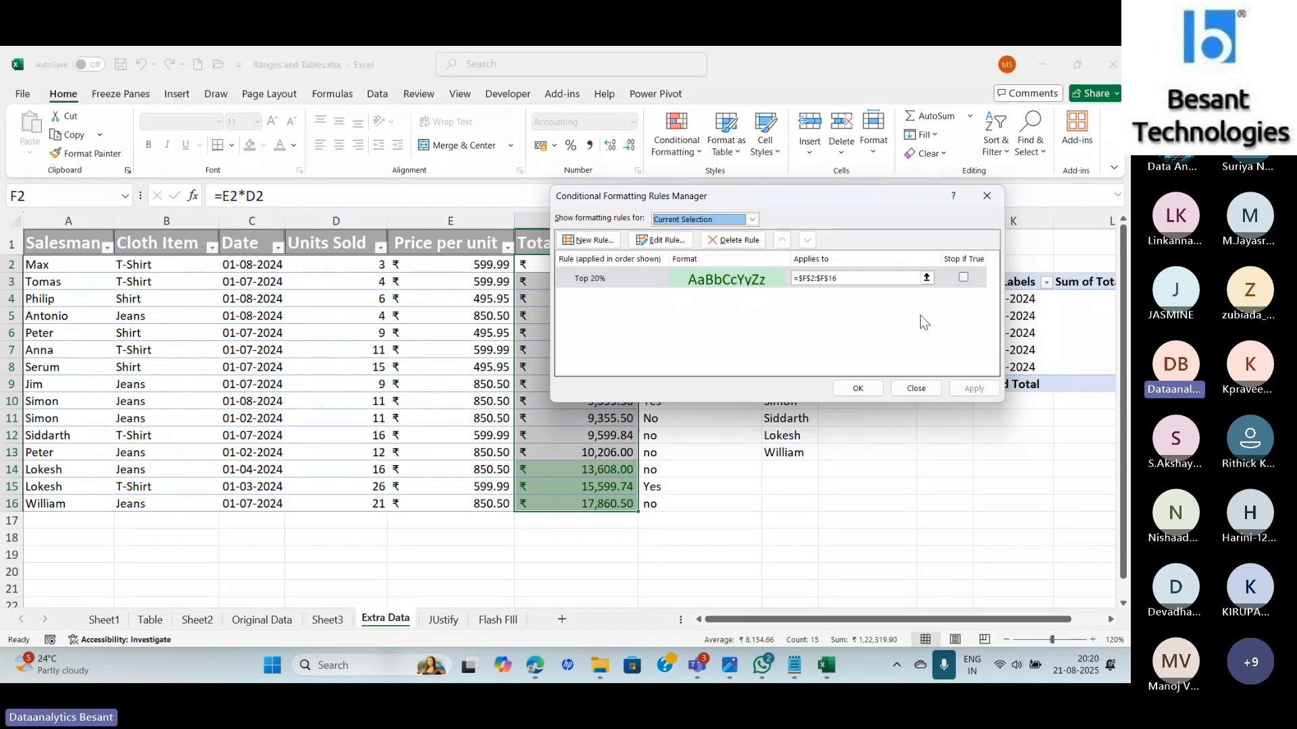
Close the Rules Manager and add a Bottom 20% light red rule to Total Invoice.
{"action": "left_click", "coordinate": [869, 387]}
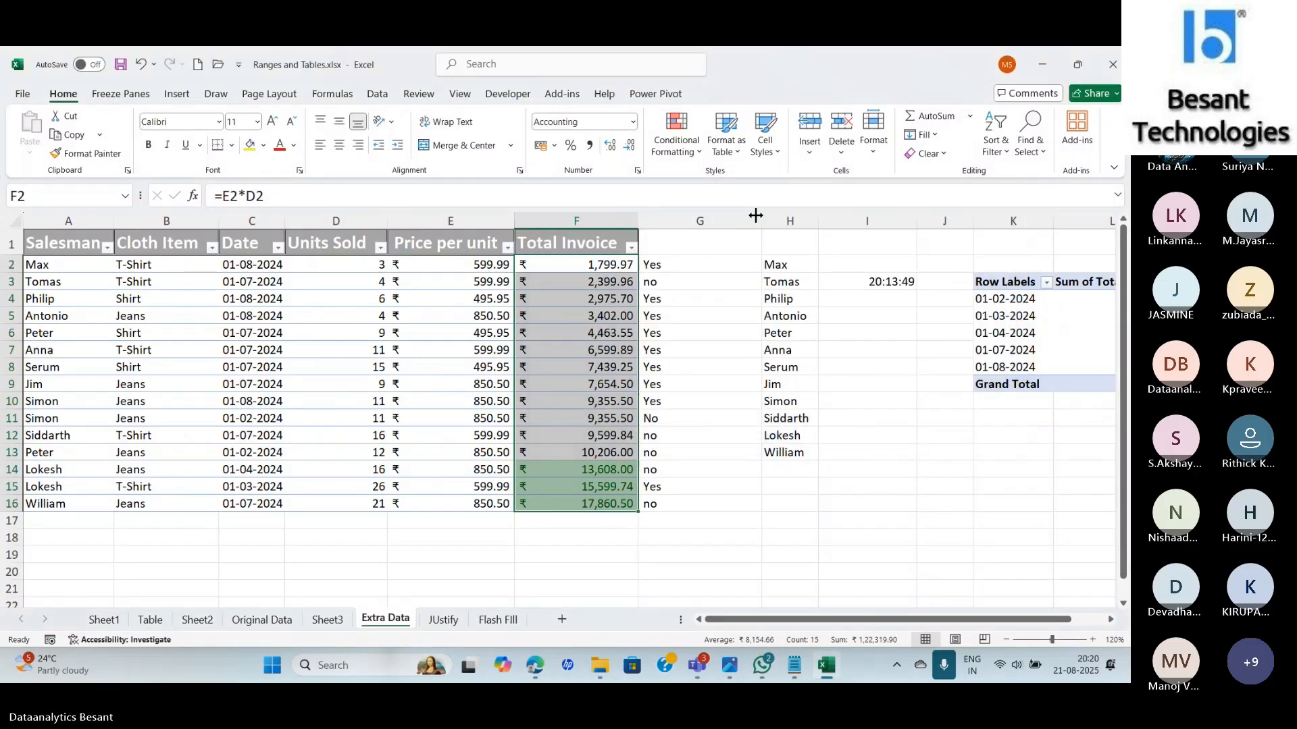
{"action": "left_click", "coordinate": [692, 167]}
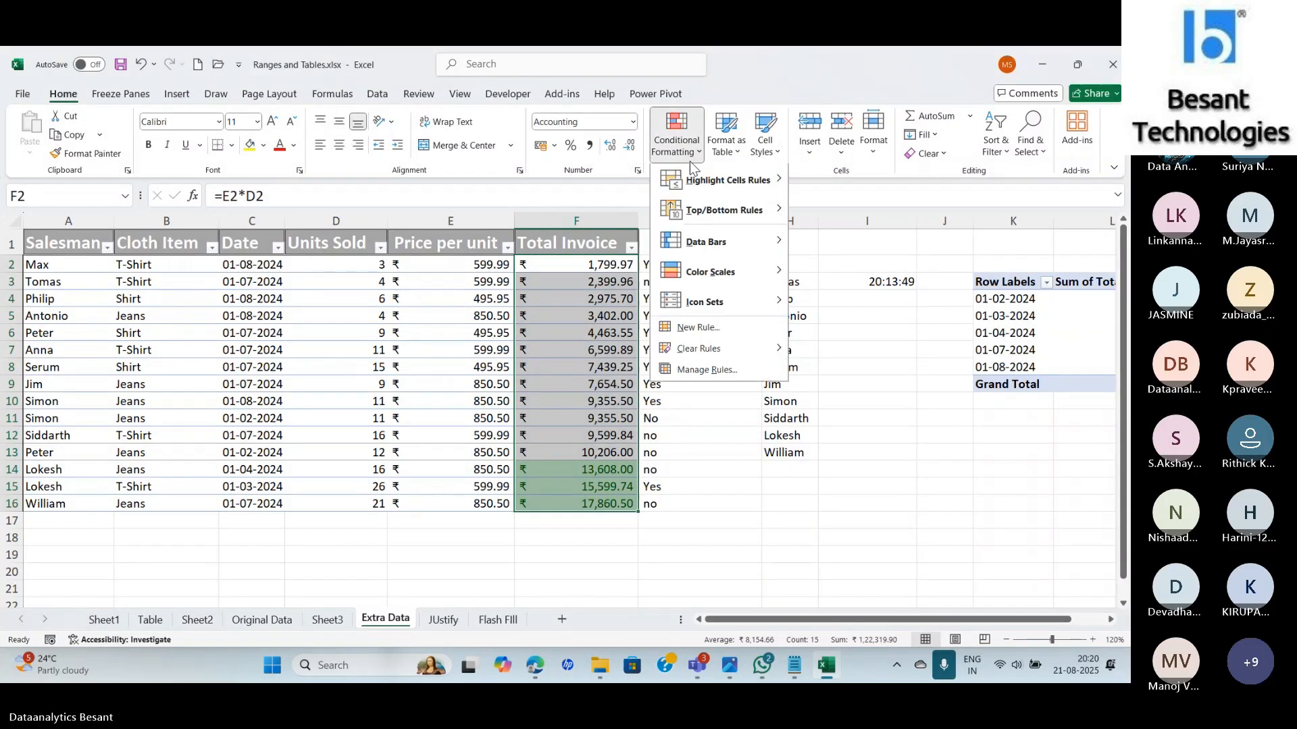
{"action": "mouse_move", "coordinate": [726, 210]}
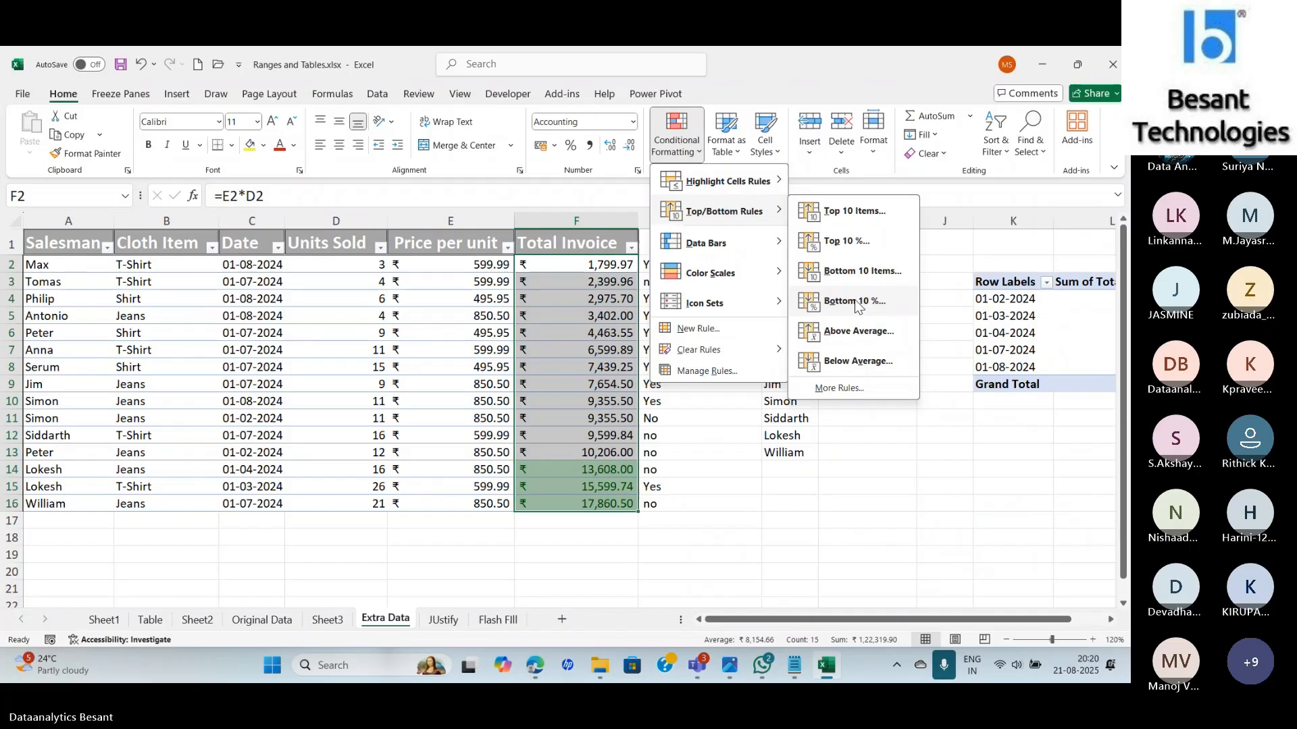
{"action": "left_click", "coordinate": [855, 302]}
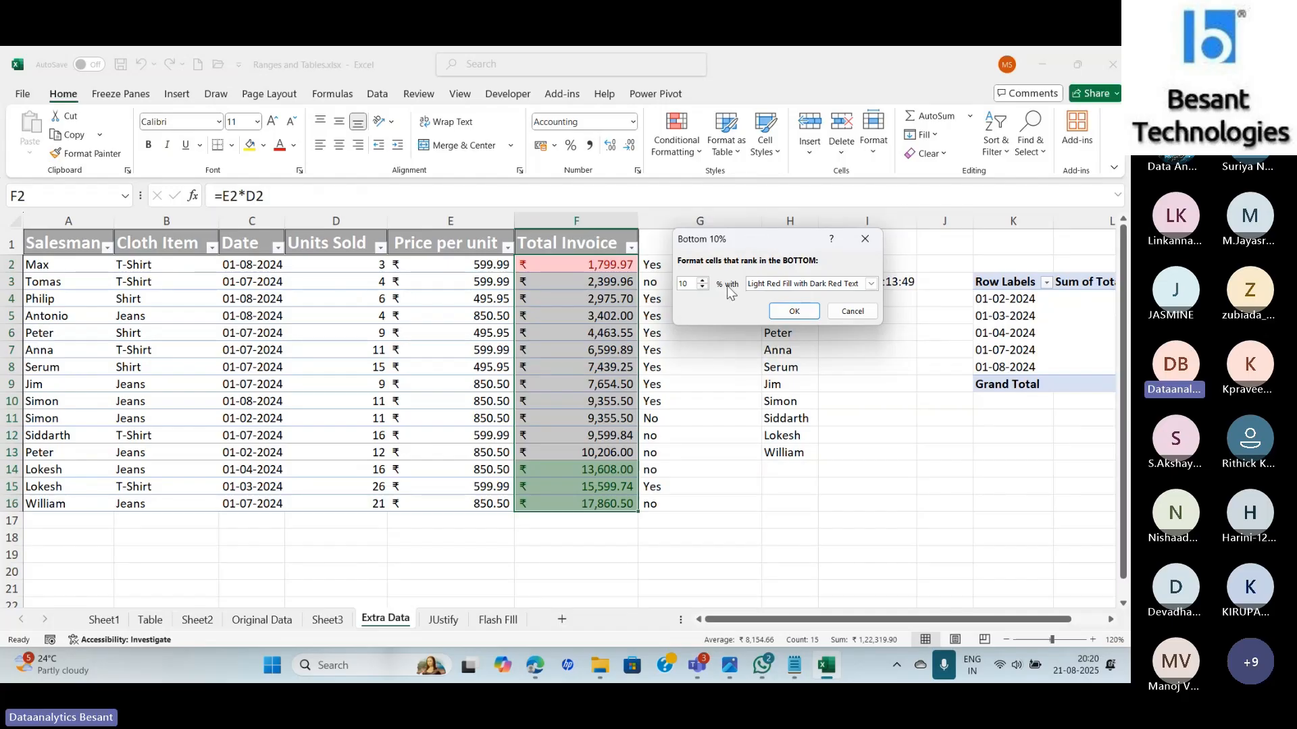
{"action": "key", "text": "BackSpace"}
{"action": "key", "text": "BackSpace"}
{"action": "type", "text": "20"}
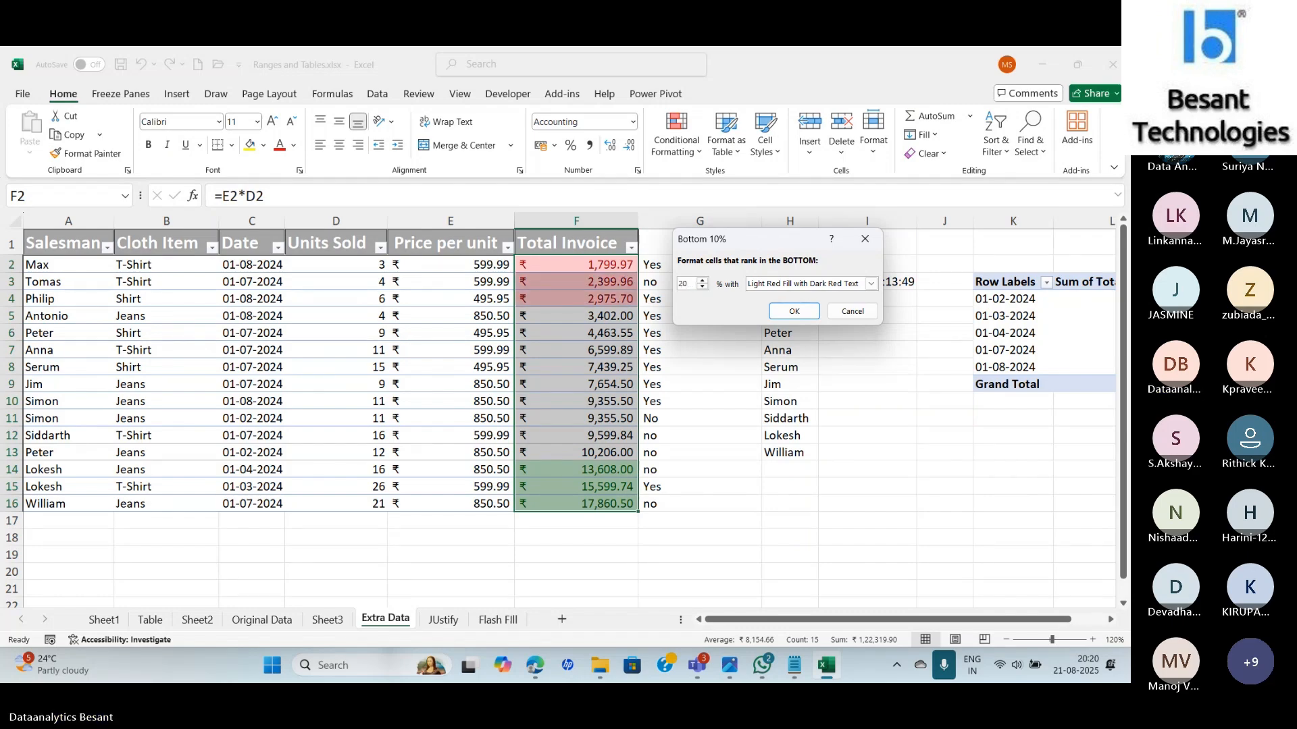
{"action": "left_click", "coordinate": [795, 312]}
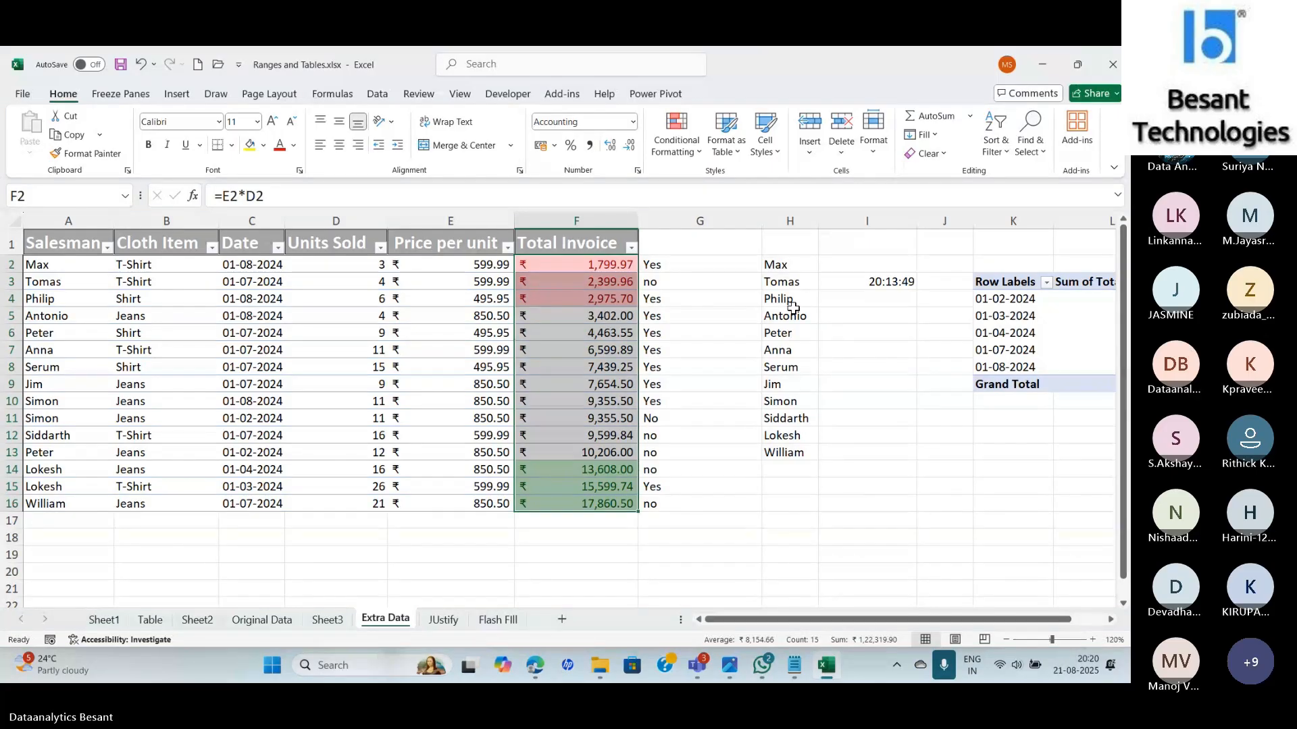
Browse the Conditional Formatting menu's Top/Bottom Rules and Clear Rules submenus.
{"action": "left_click", "coordinate": [697, 150]}
{"action": "mouse_move", "coordinate": [718, 216]}
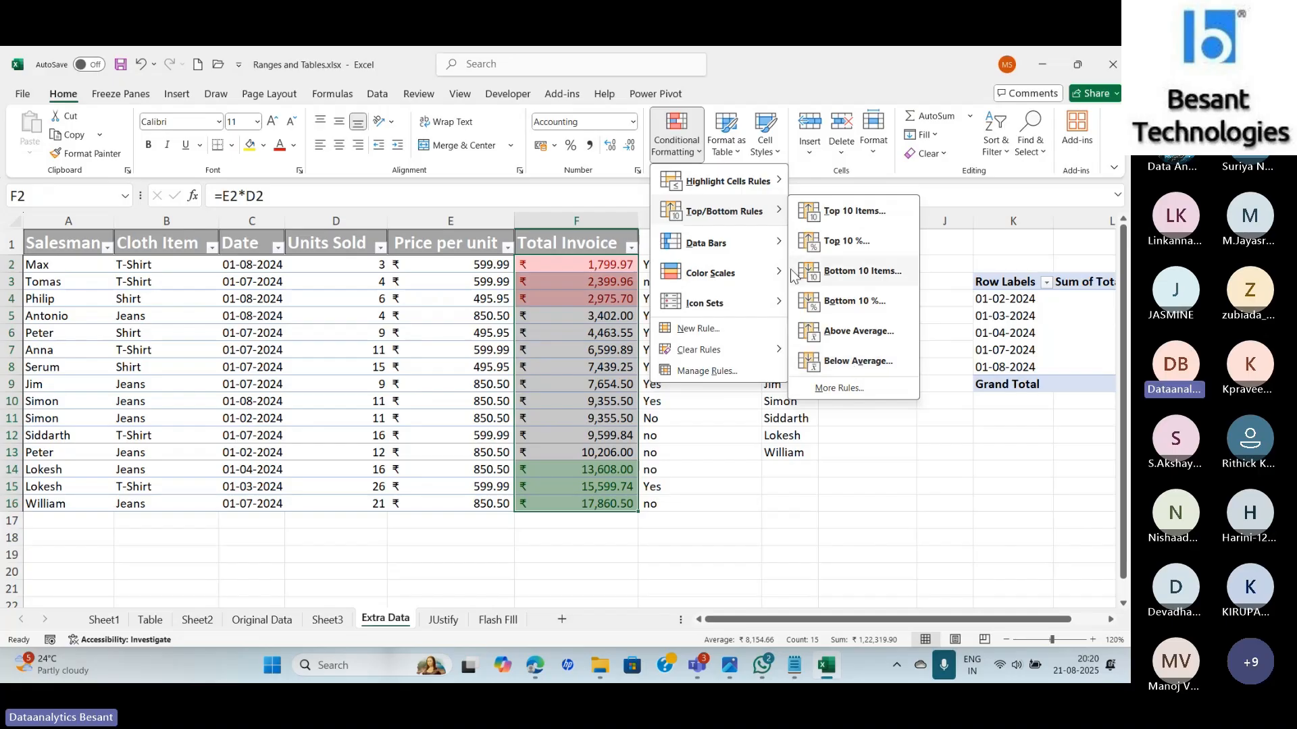
{"action": "mouse_move", "coordinate": [741, 179]}
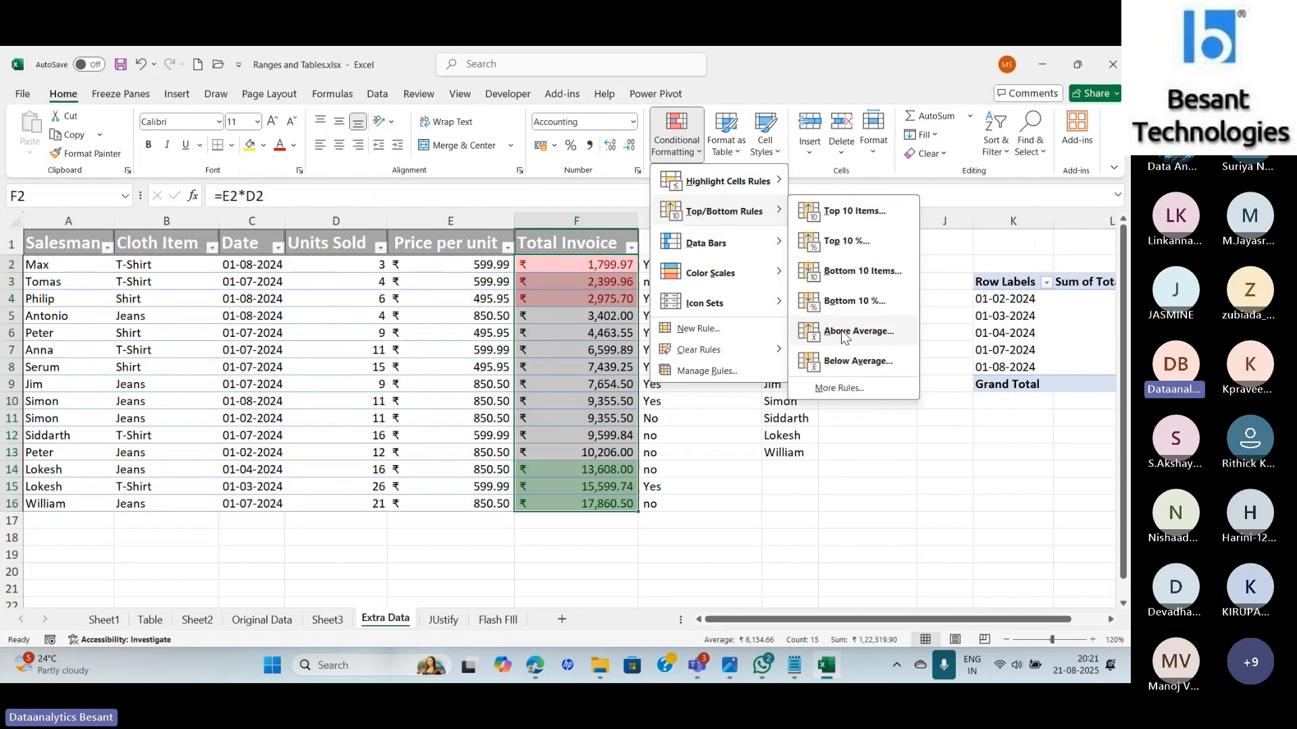
{"action": "mouse_move", "coordinate": [745, 354]}
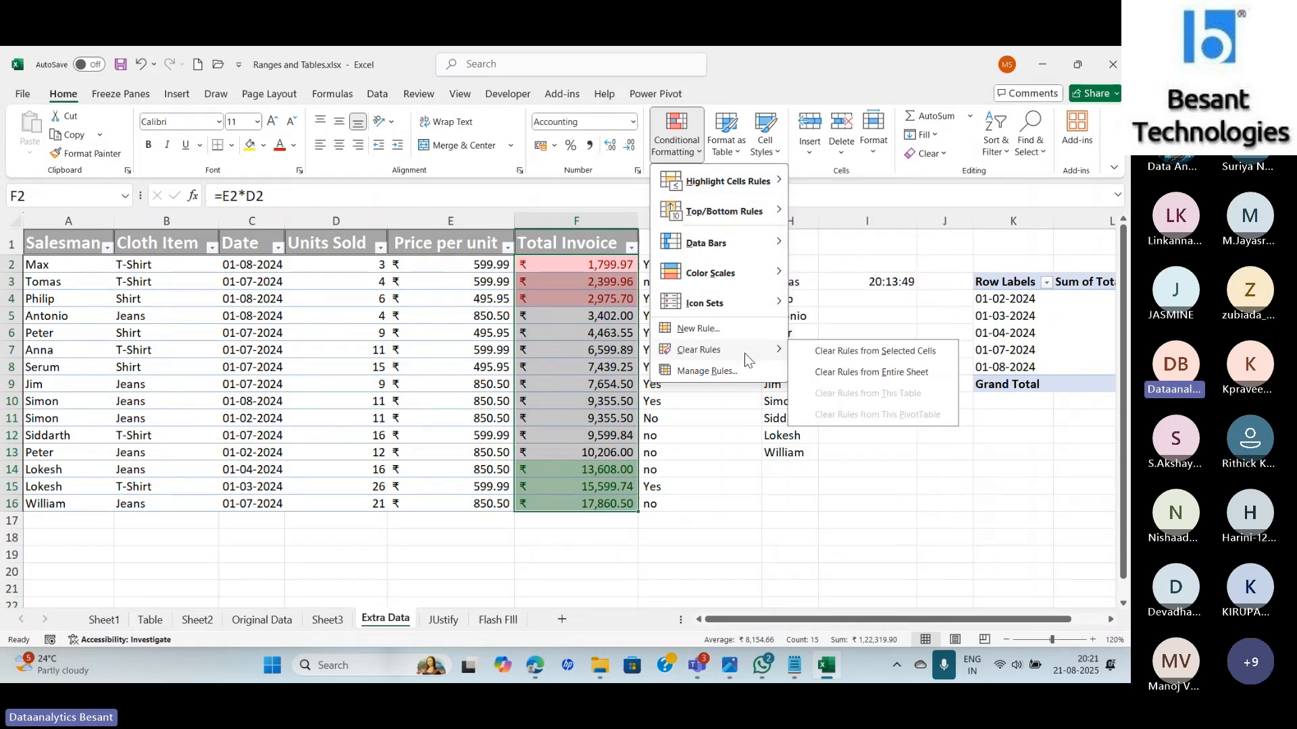
{"action": "left_click", "coordinate": [826, 349]}
{"action": "left_click", "coordinate": [676, 140]}
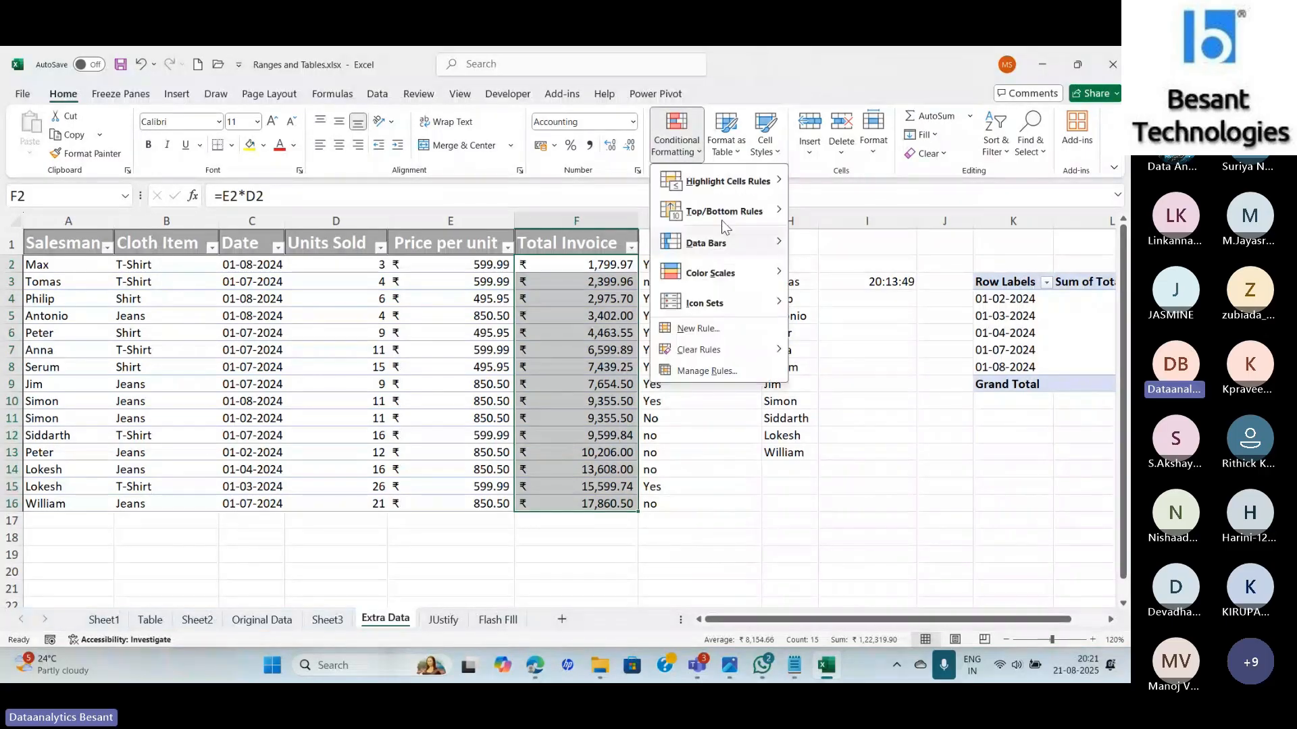
{"action": "left_click", "coordinate": [854, 329]}
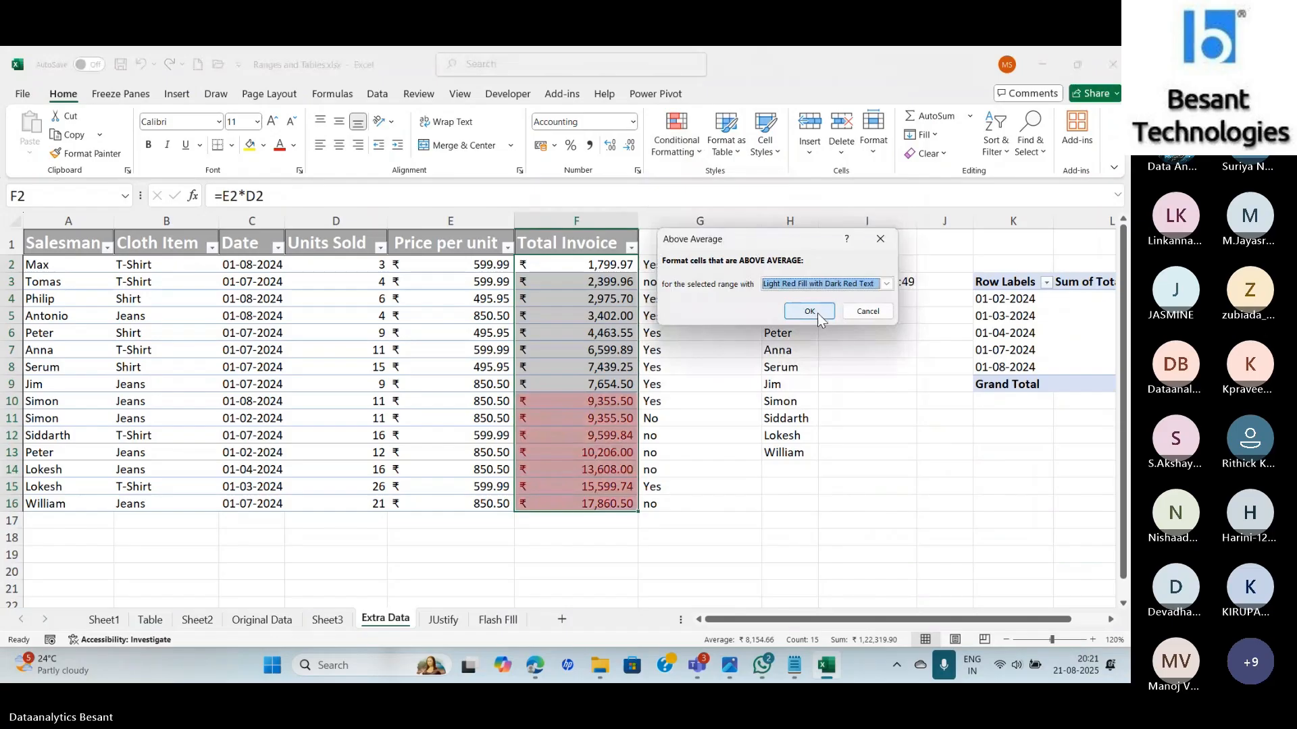
{"action": "left_click", "coordinate": [886, 283]}
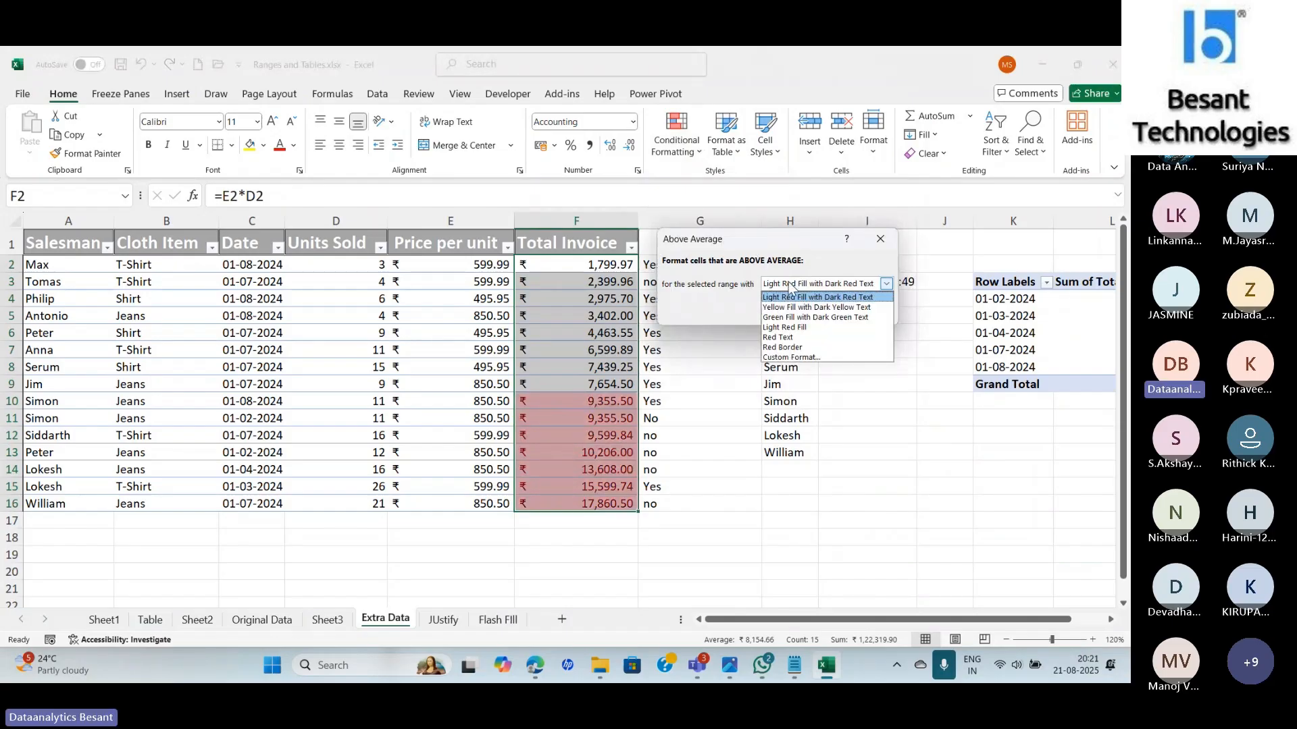
{"action": "left_click", "coordinate": [785, 318]}
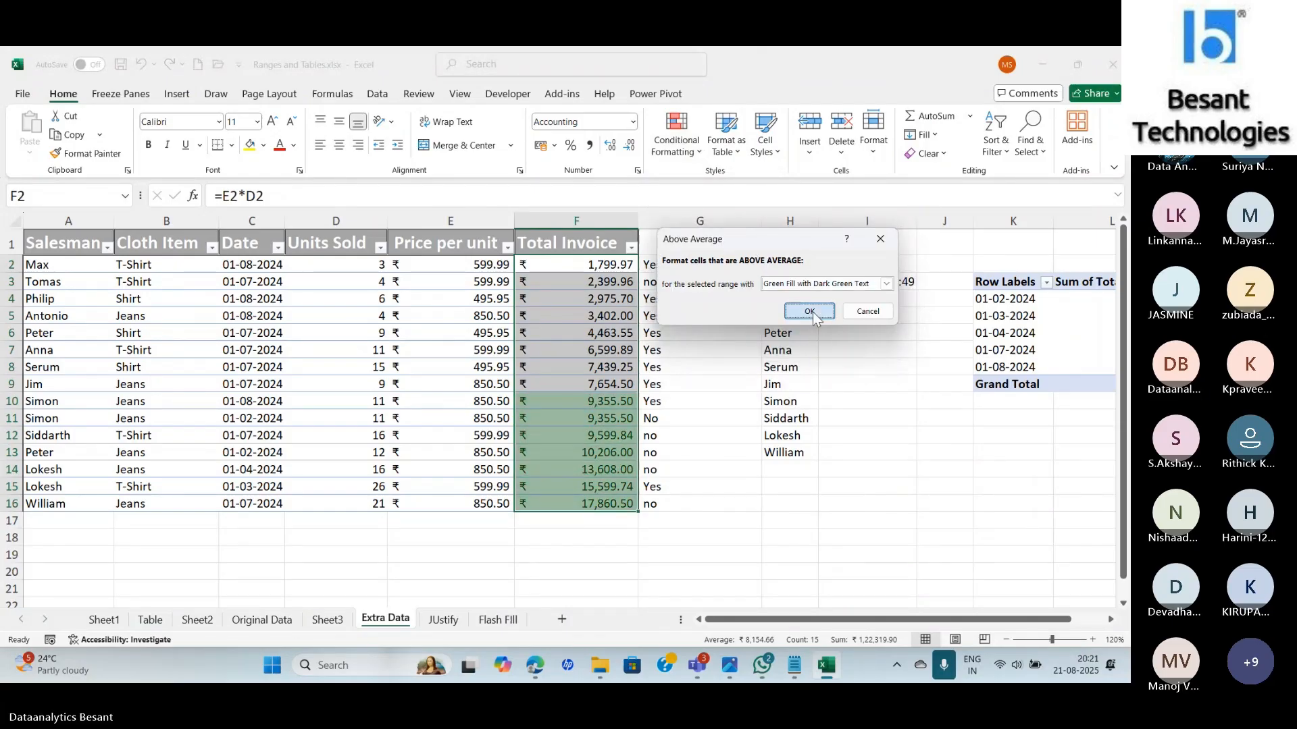
{"action": "left_click", "coordinate": [813, 312]}
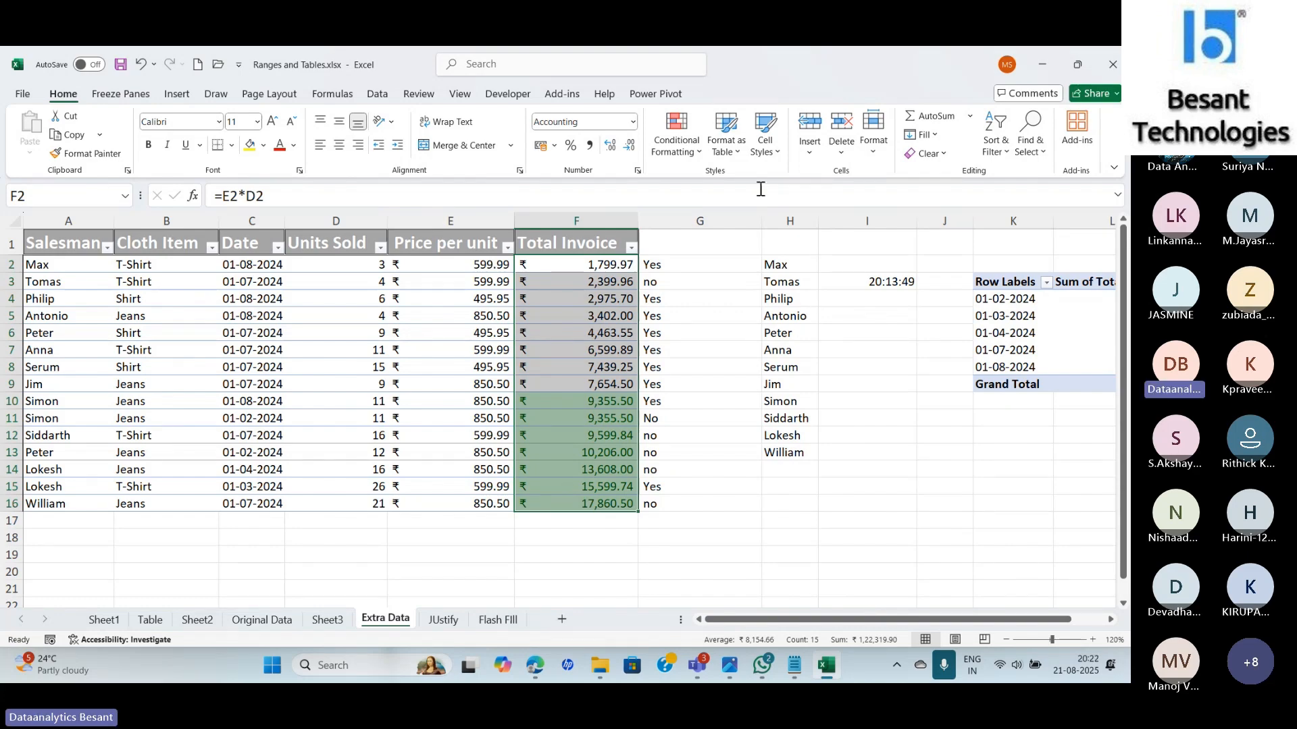
Apply a Below Average rule with Light Red Fill with Dark Red Text to Total Invoice.
{"action": "left_click", "coordinate": [698, 155]}
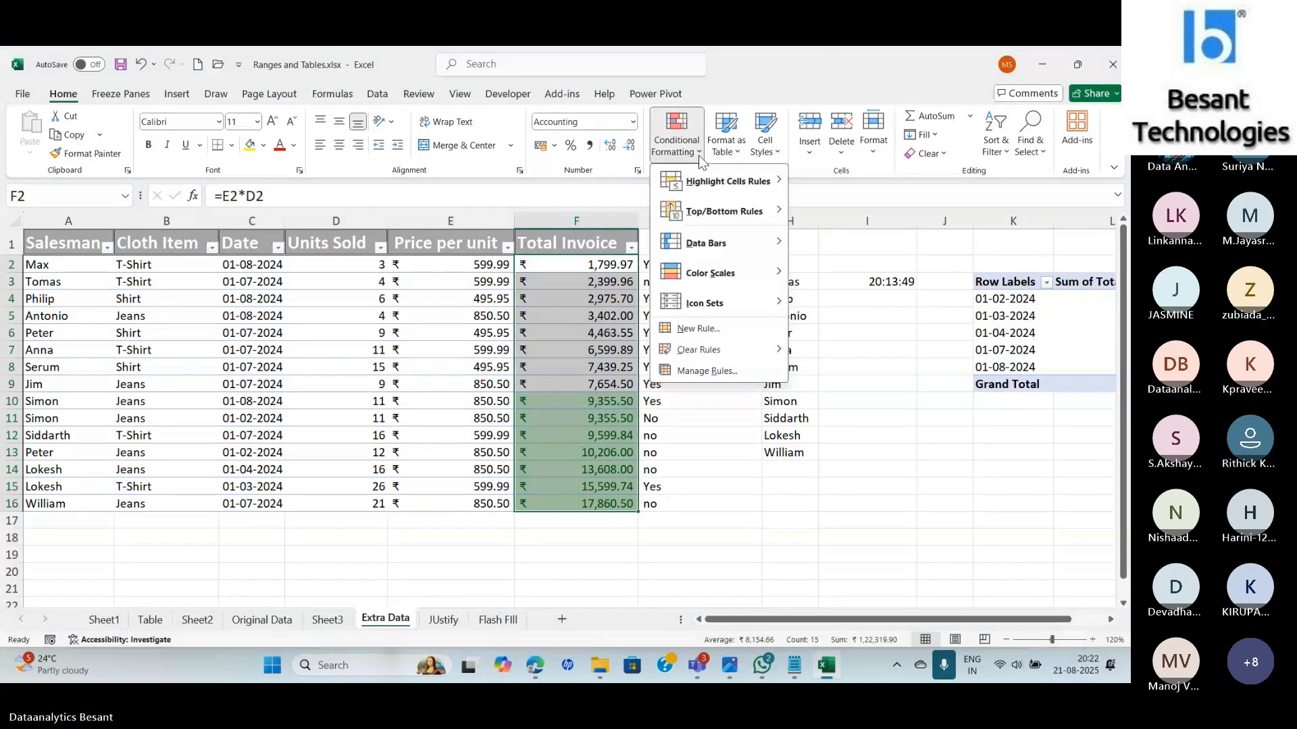
{"action": "mouse_move", "coordinate": [716, 212]}
{"action": "left_click", "coordinate": [878, 436]}
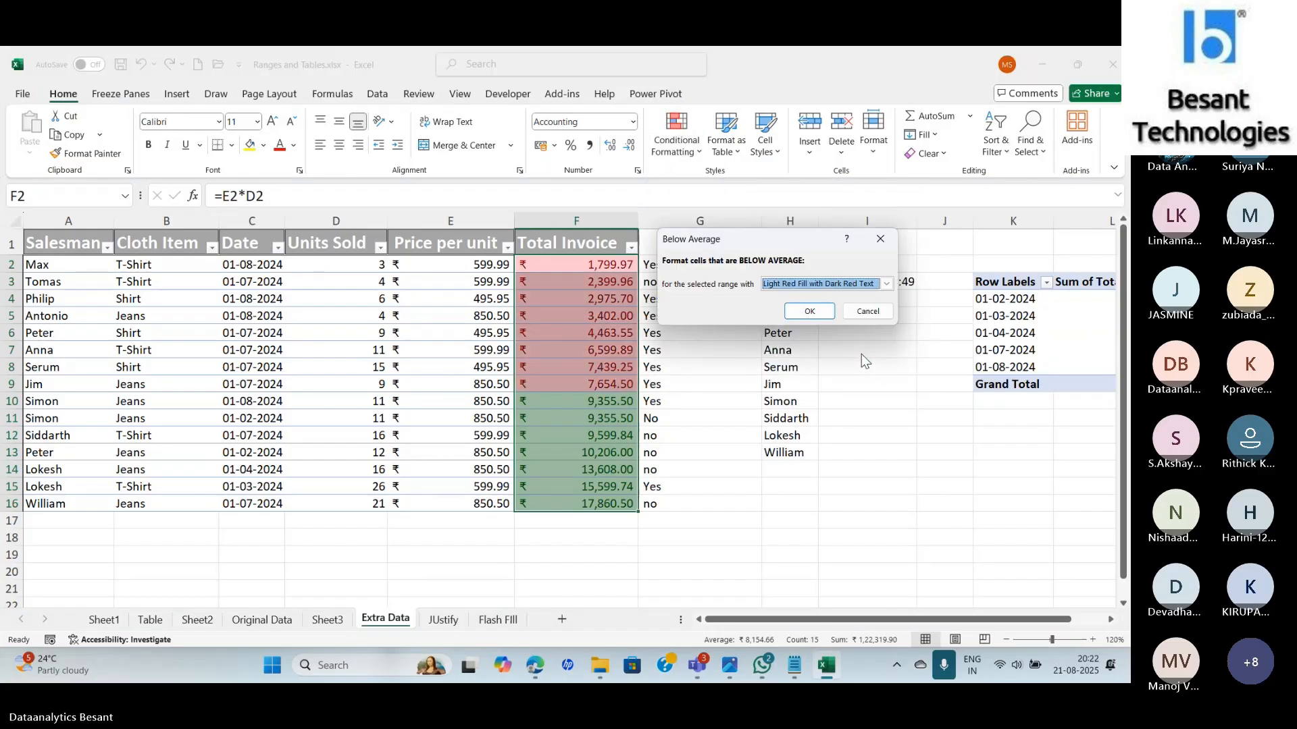
{"action": "left_click", "coordinate": [799, 311]}
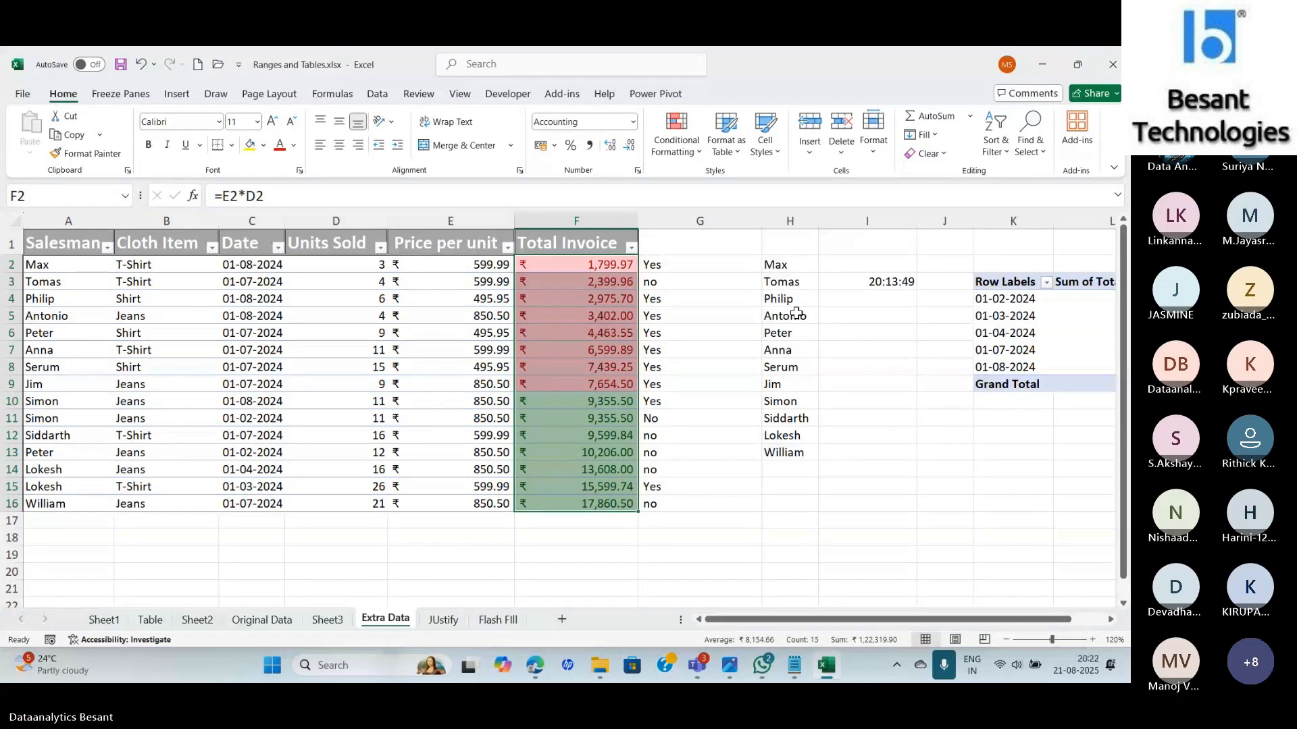
Reopen Conditional Formatting and bring up the Clear Rules submenu.
{"action": "left_click", "coordinate": [678, 131]}
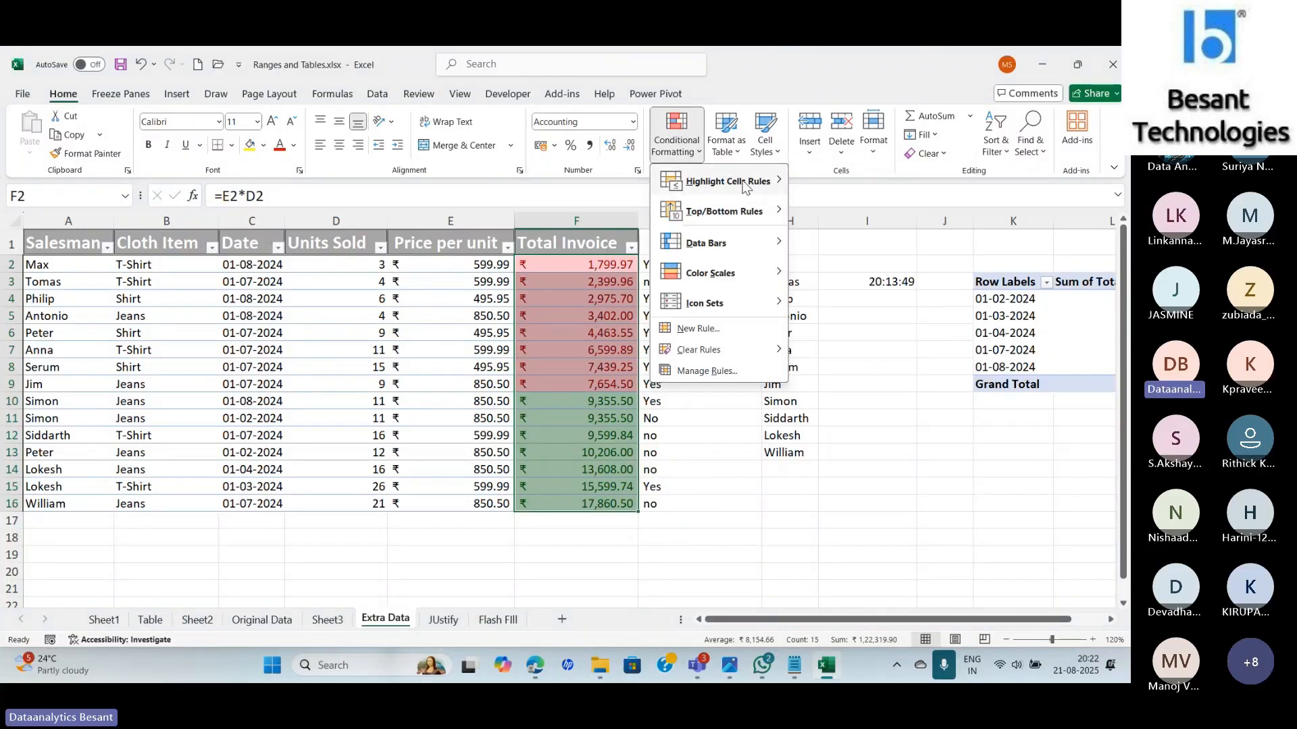
{"action": "mouse_move", "coordinate": [746, 187]}
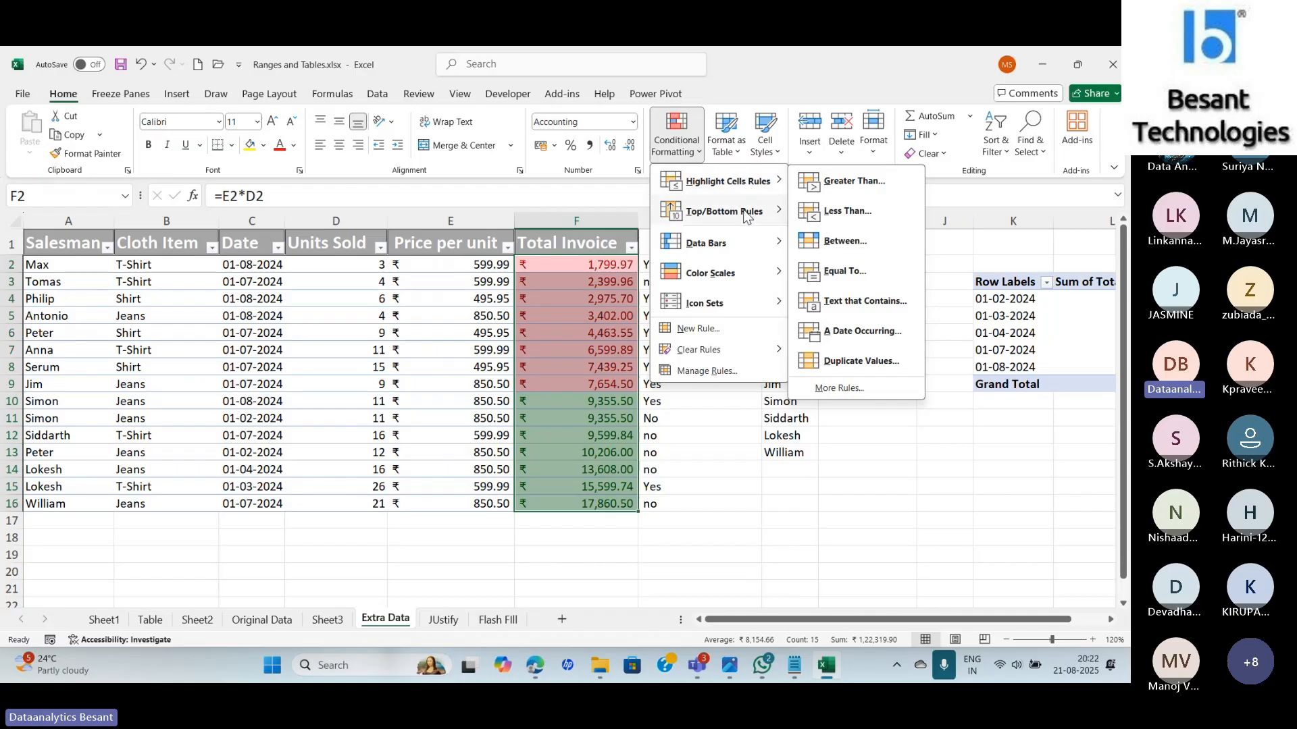
{"action": "mouse_move", "coordinate": [747, 216]}
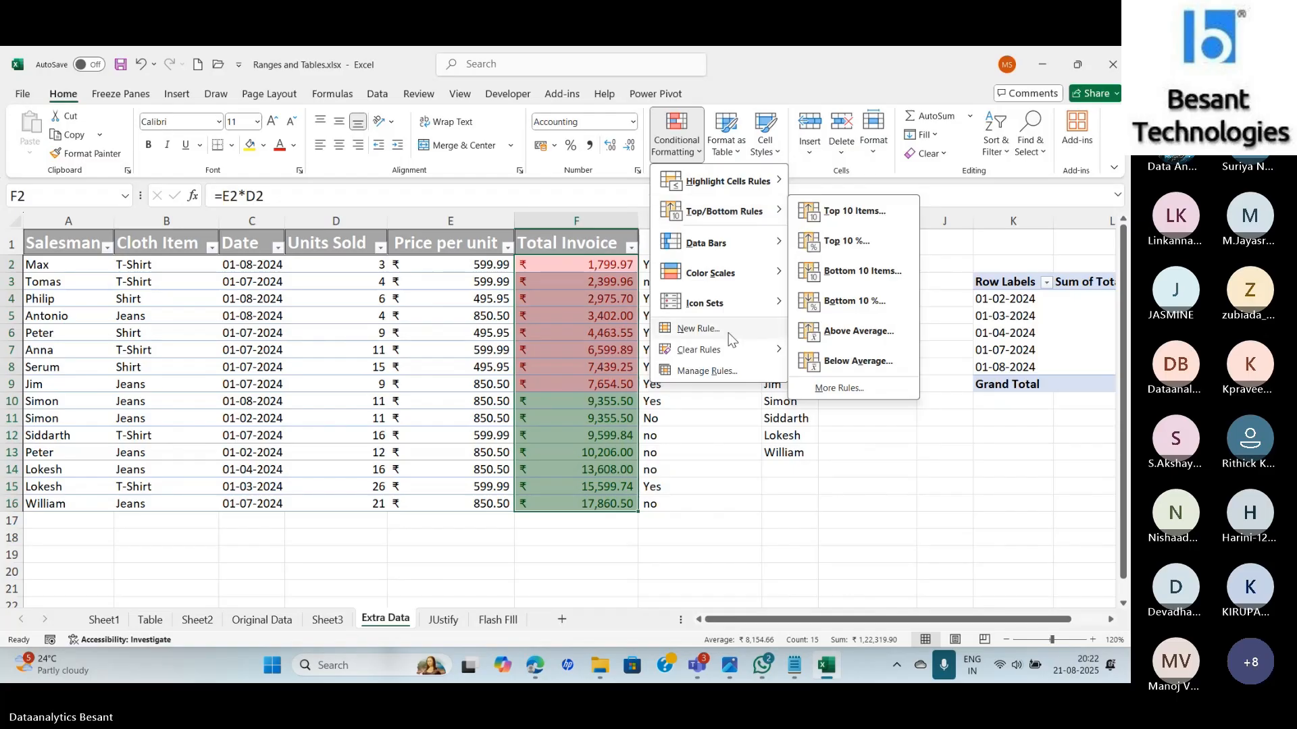
{"action": "mouse_move", "coordinate": [726, 352]}
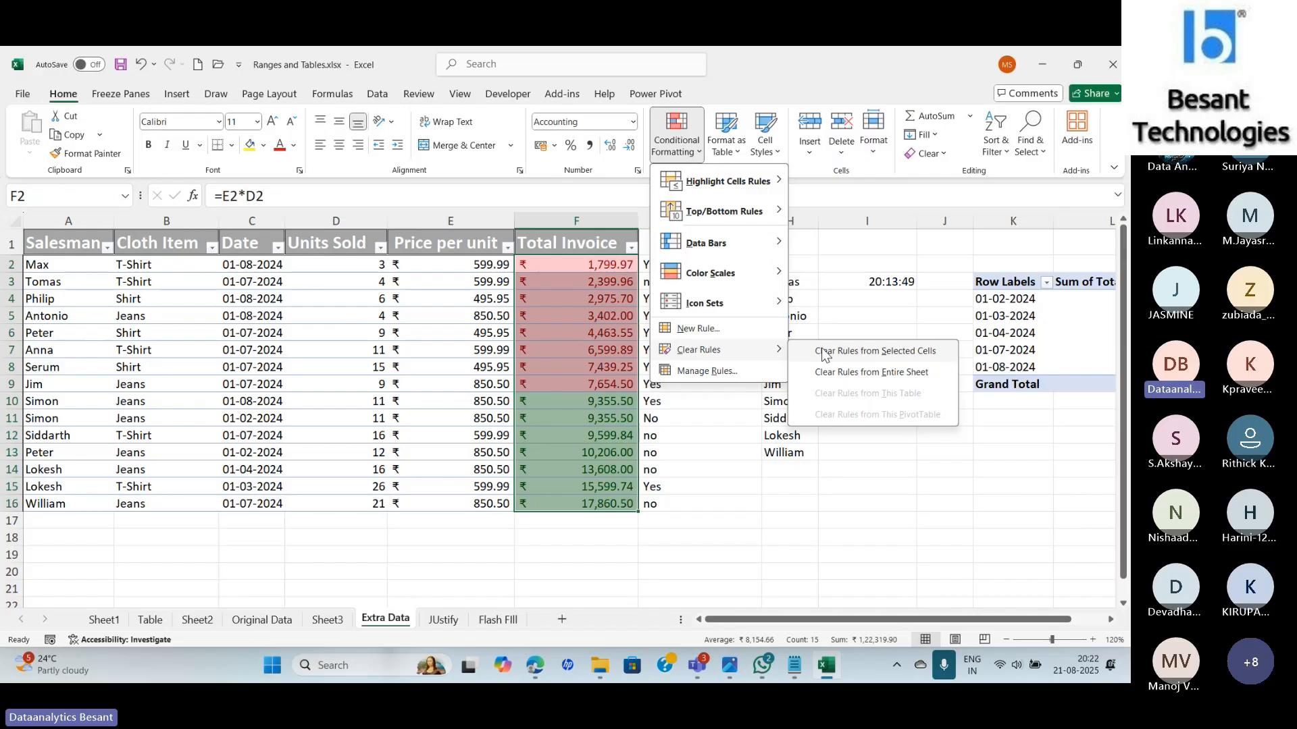
Clear rules from the selected Total Invoice cells and browse the Data Bars gradient options.
{"action": "left_click", "coordinate": [824, 354]}
{"action": "left_click", "coordinate": [682, 150]}
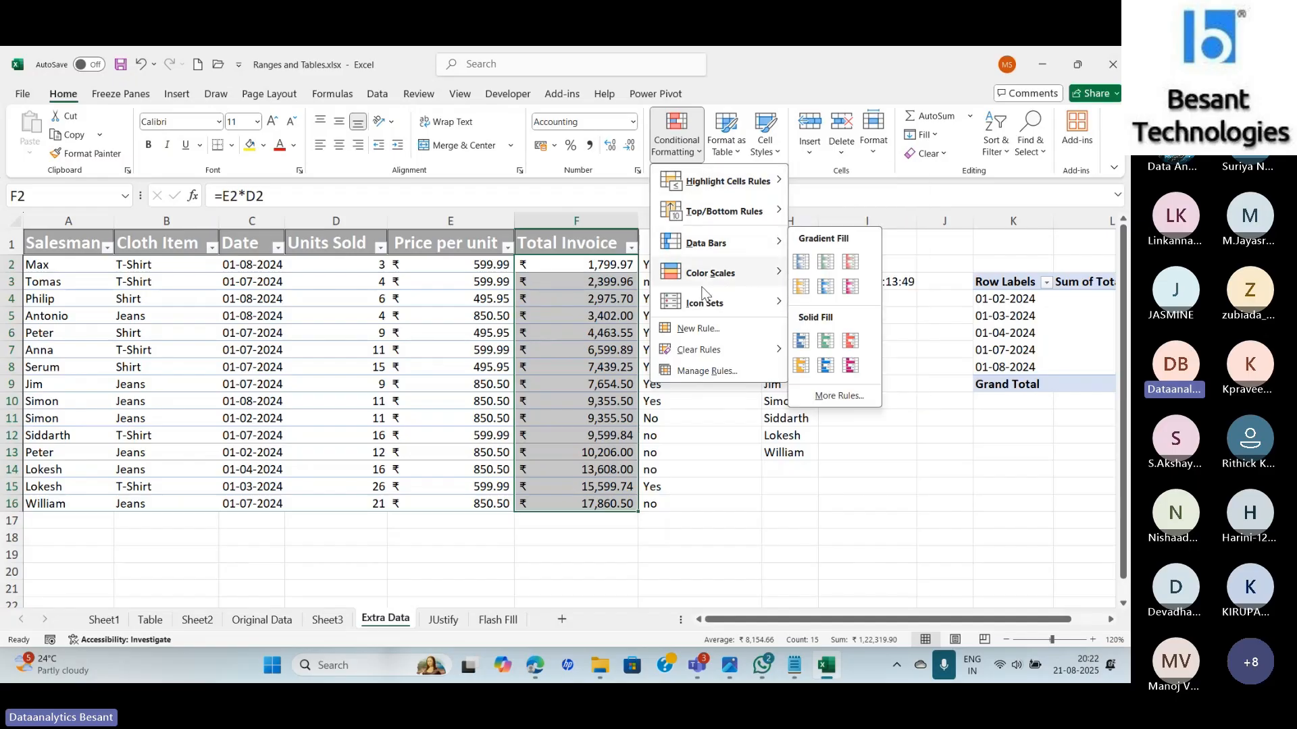
{"action": "mouse_move", "coordinate": [702, 295]}
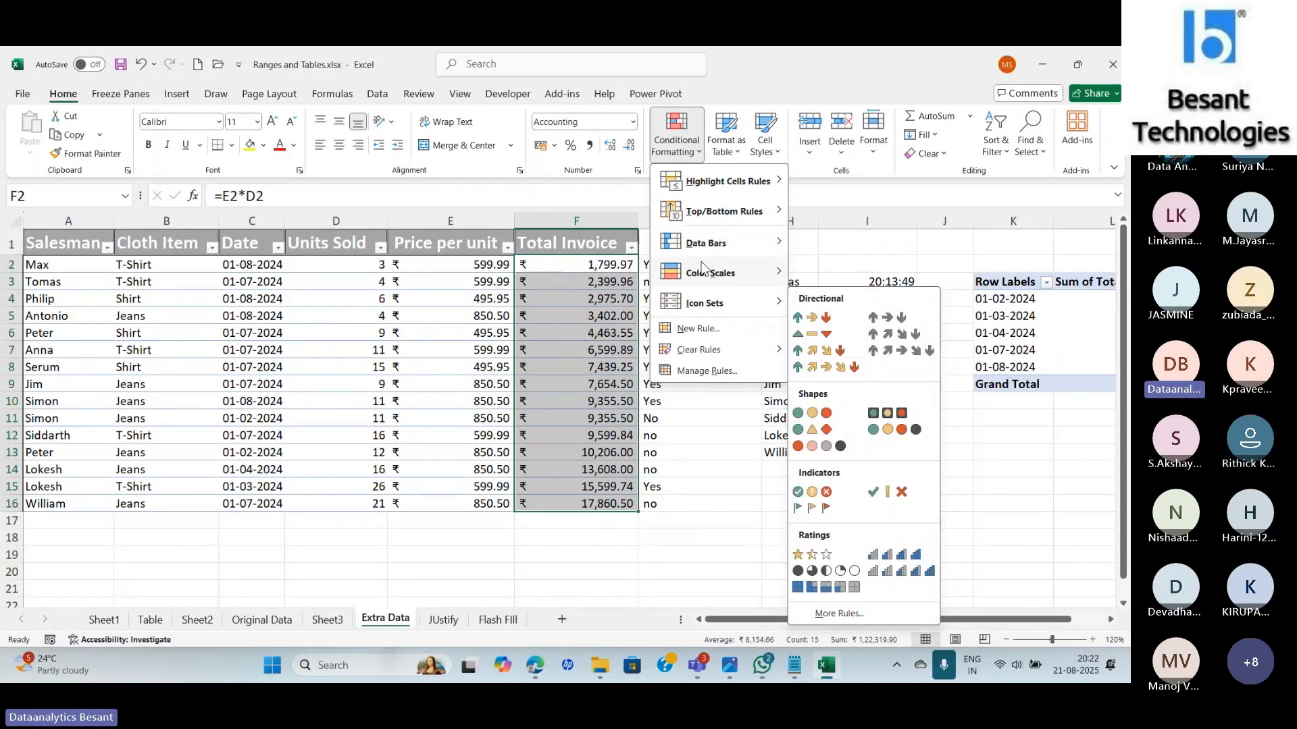
{"action": "mouse_move", "coordinate": [701, 250]}
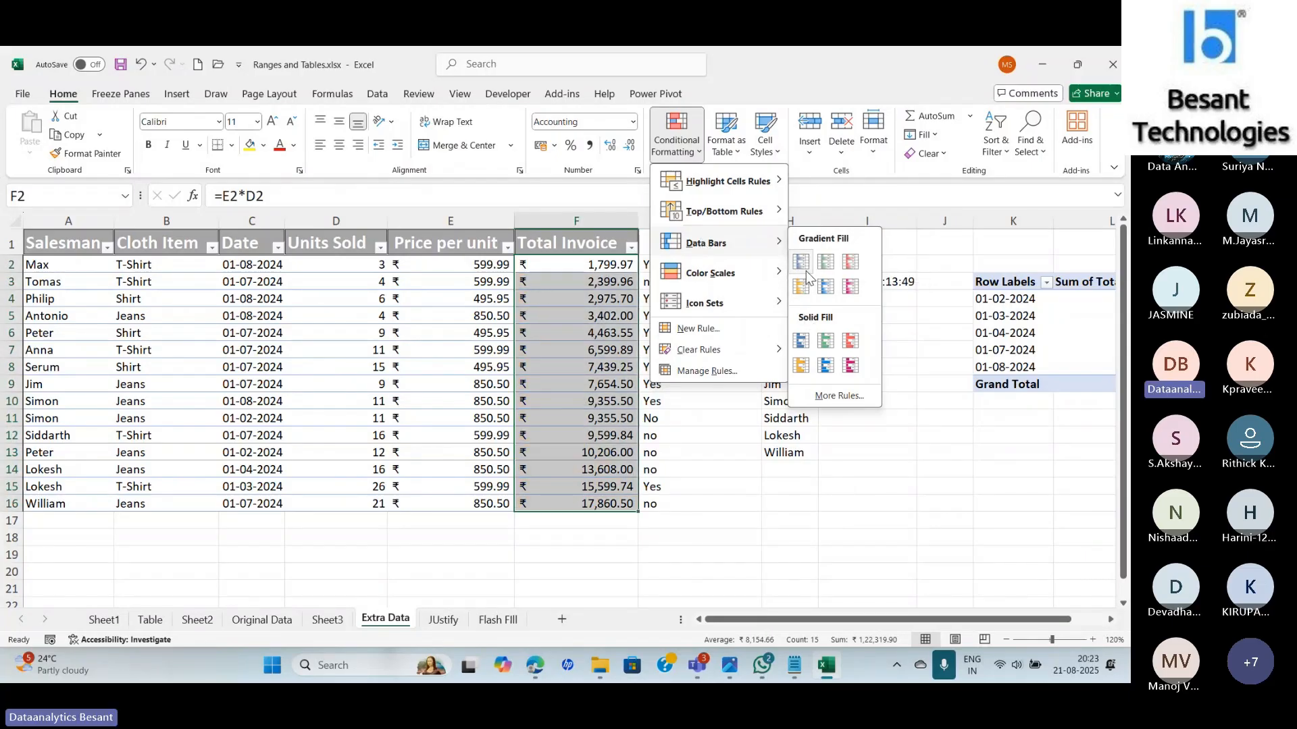
{"action": "left_click", "coordinate": [801, 291]}
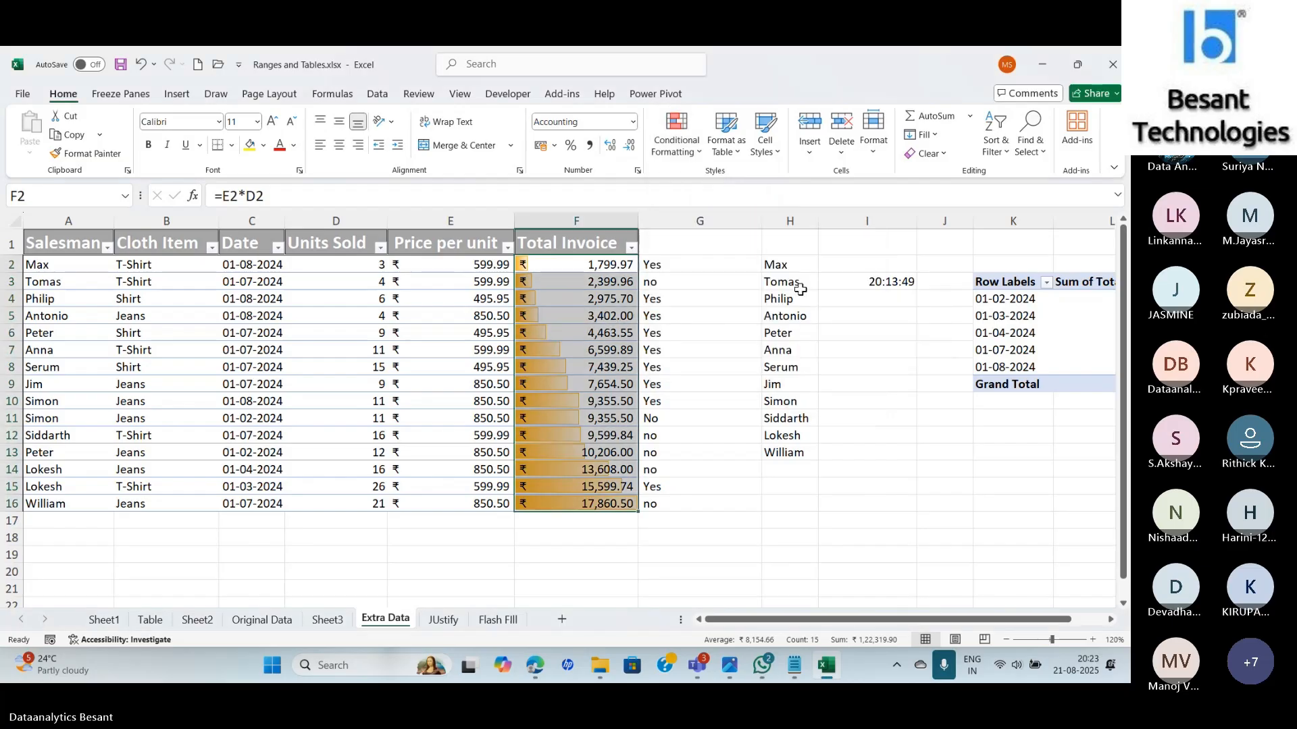
{"action": "left_click", "coordinate": [701, 396]}
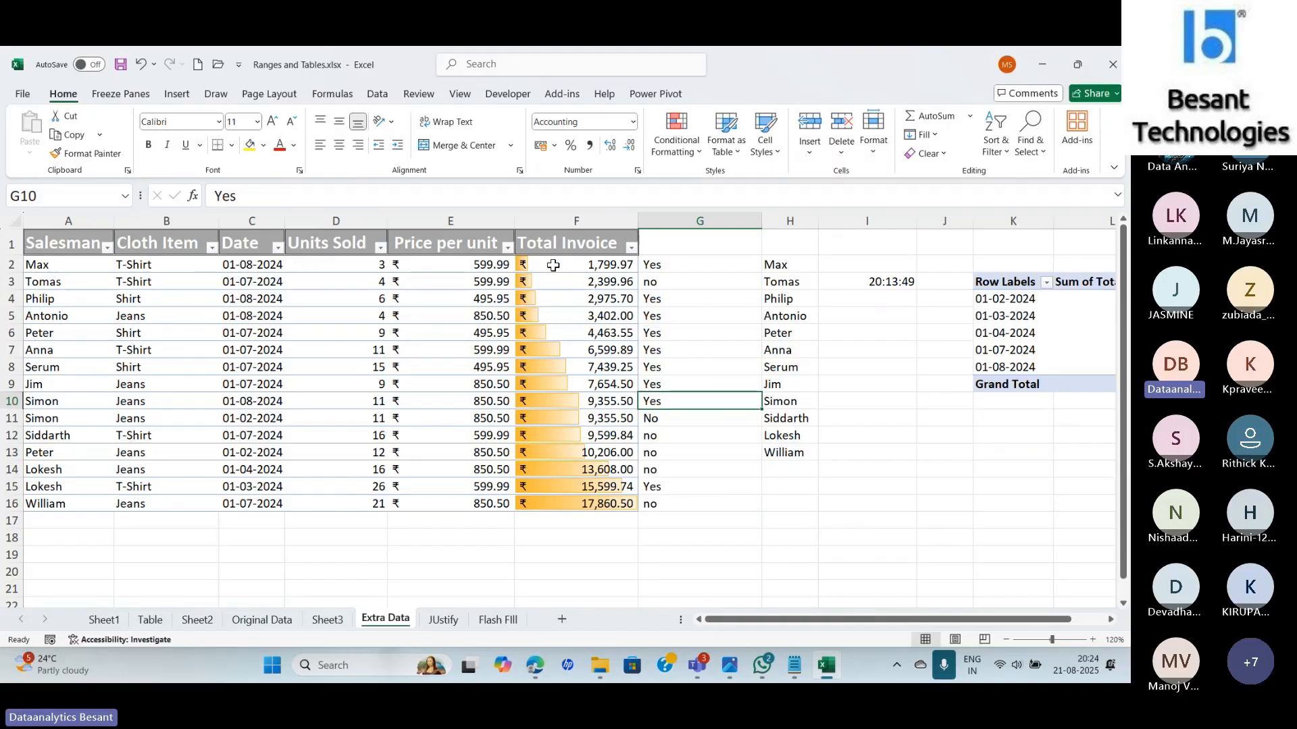
{"action": "left_click_drag", "start_coordinate": [553, 264], "coordinate": [552, 508]}
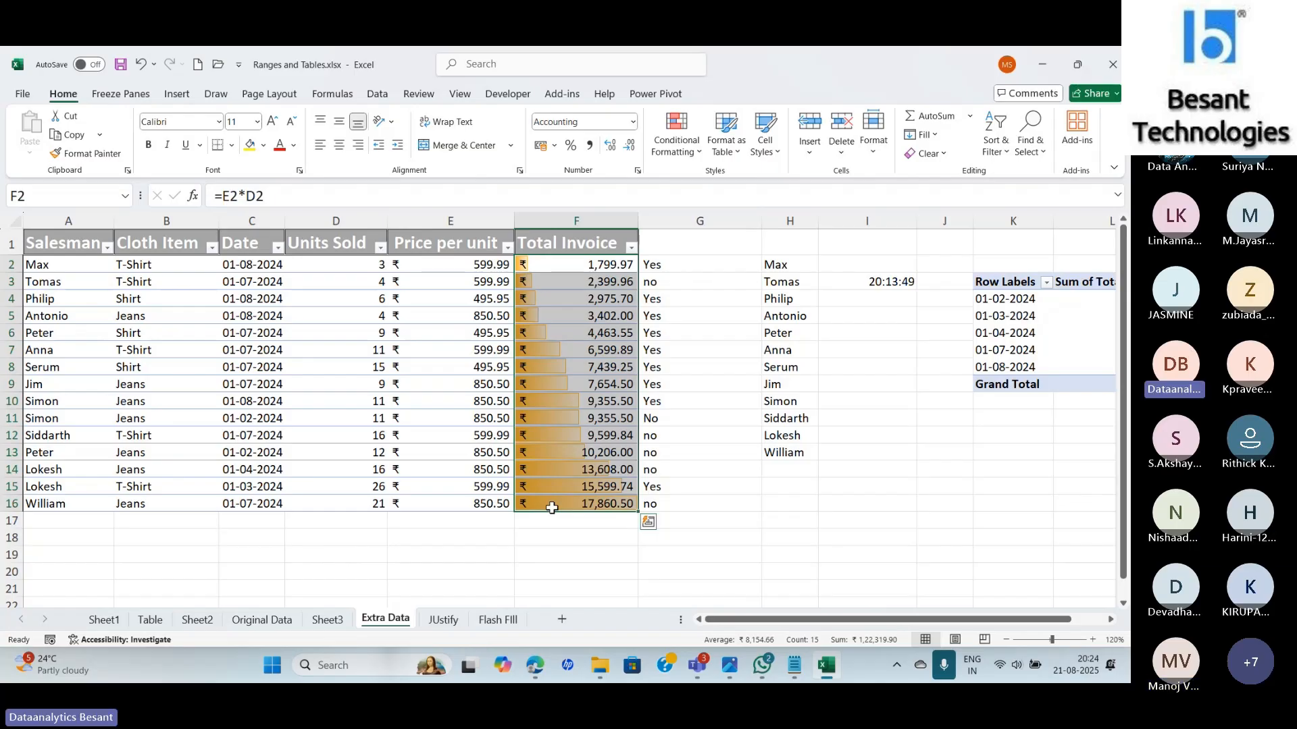
Create a custom blue data bar rule on Total Invoice with Show Bar Only ticked.
{"action": "left_click", "coordinate": [676, 134]}
{"action": "mouse_move", "coordinate": [705, 249]}
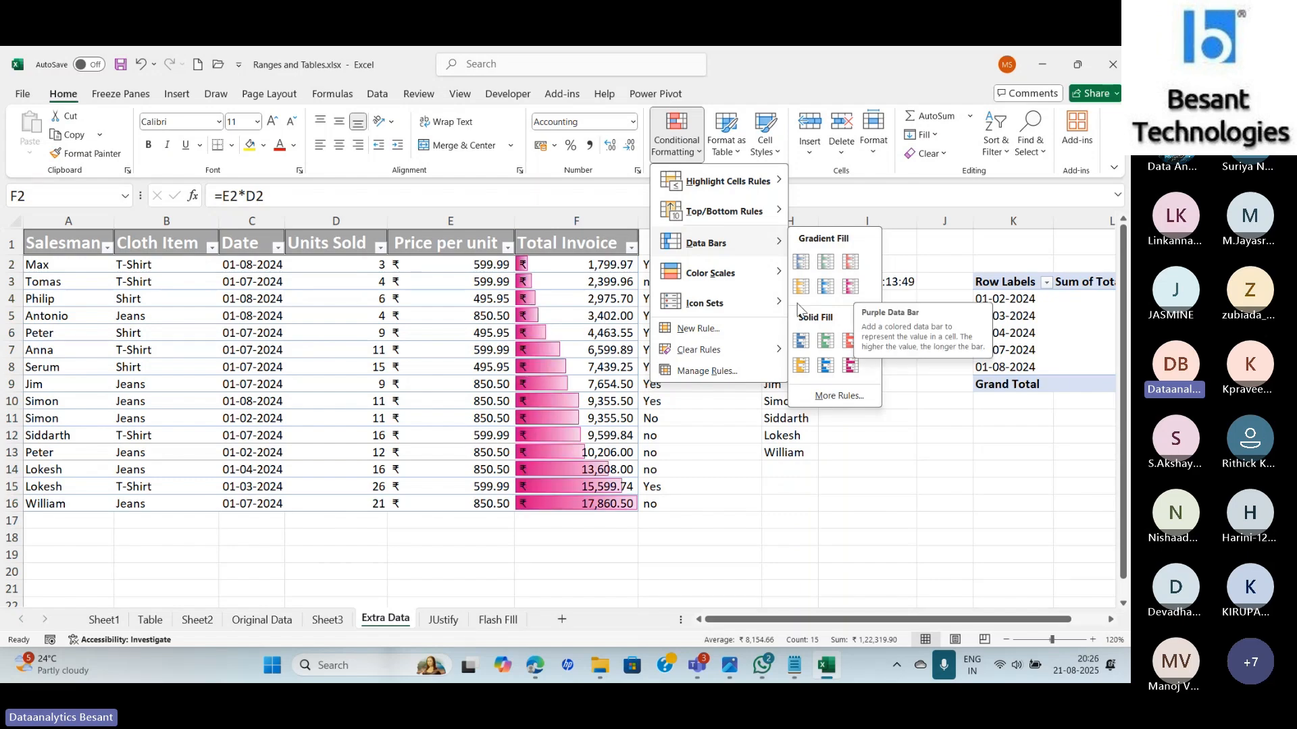
{"action": "left_click", "coordinate": [842, 397]}
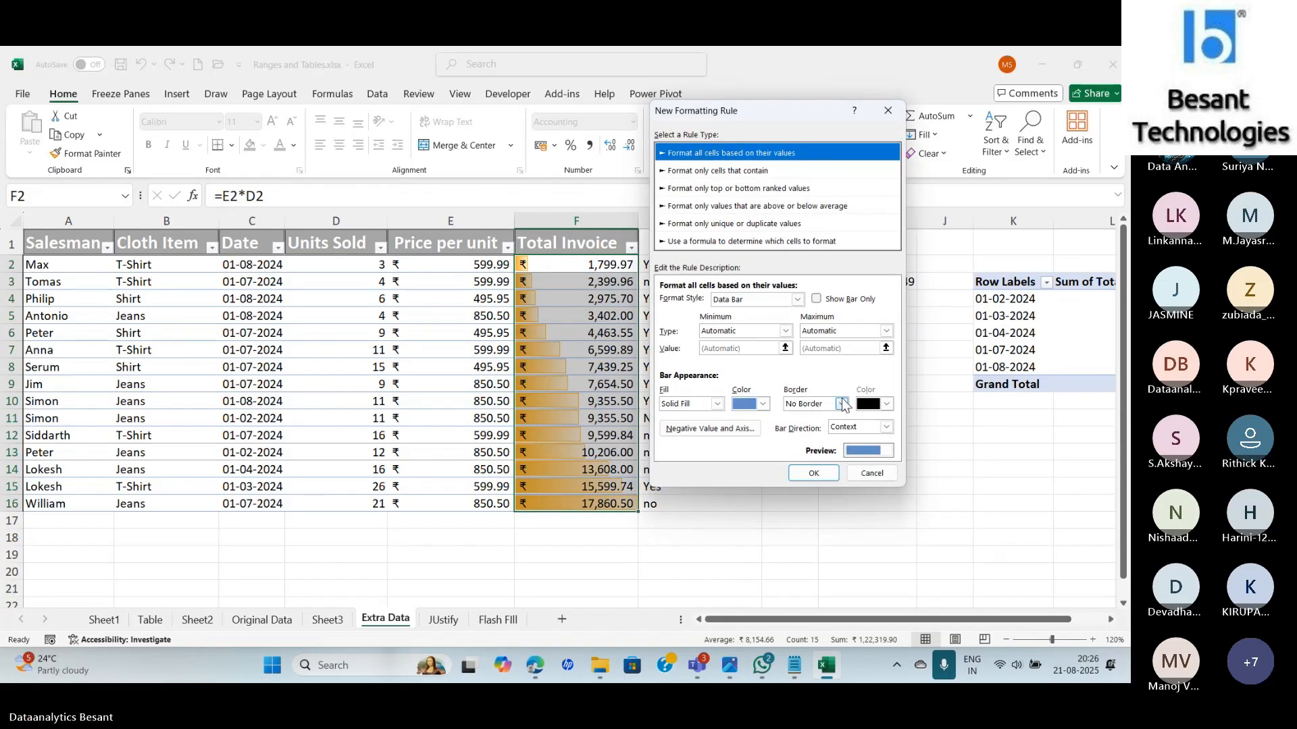
{"action": "left_click", "coordinate": [816, 299]}
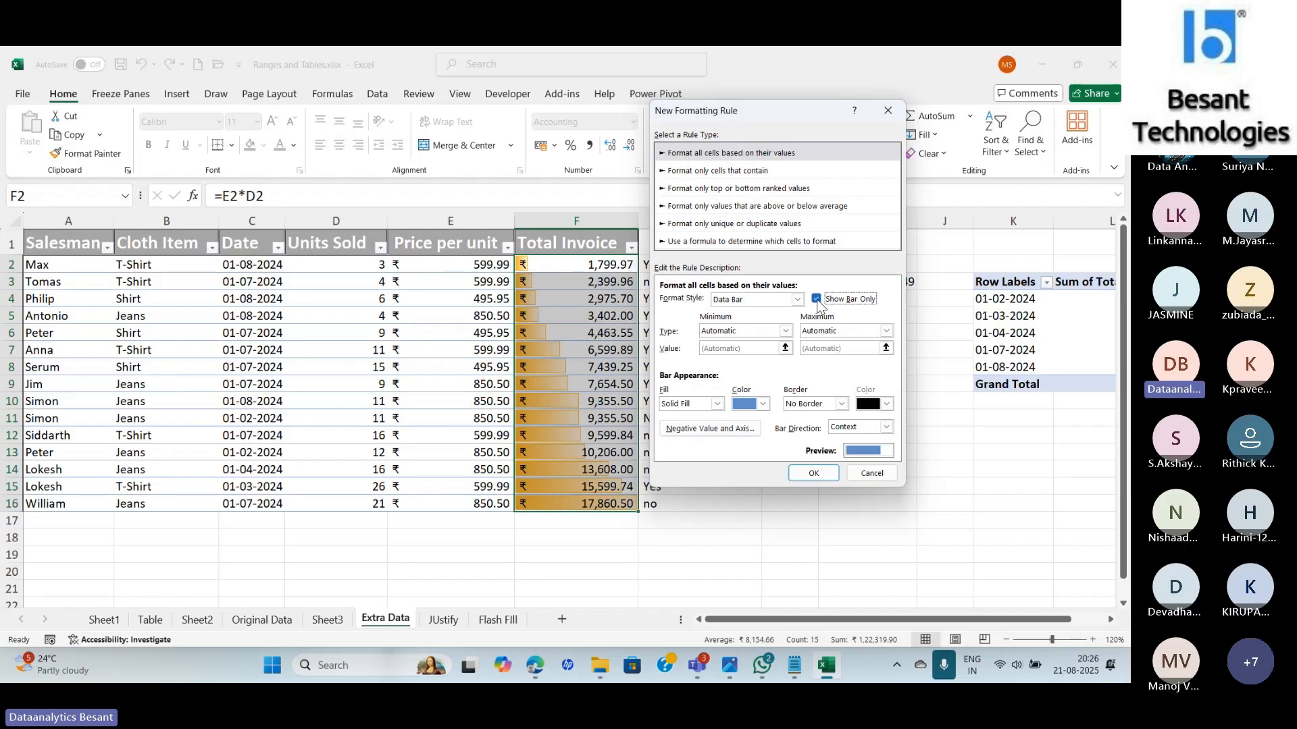
{"action": "left_click", "coordinate": [812, 474]}
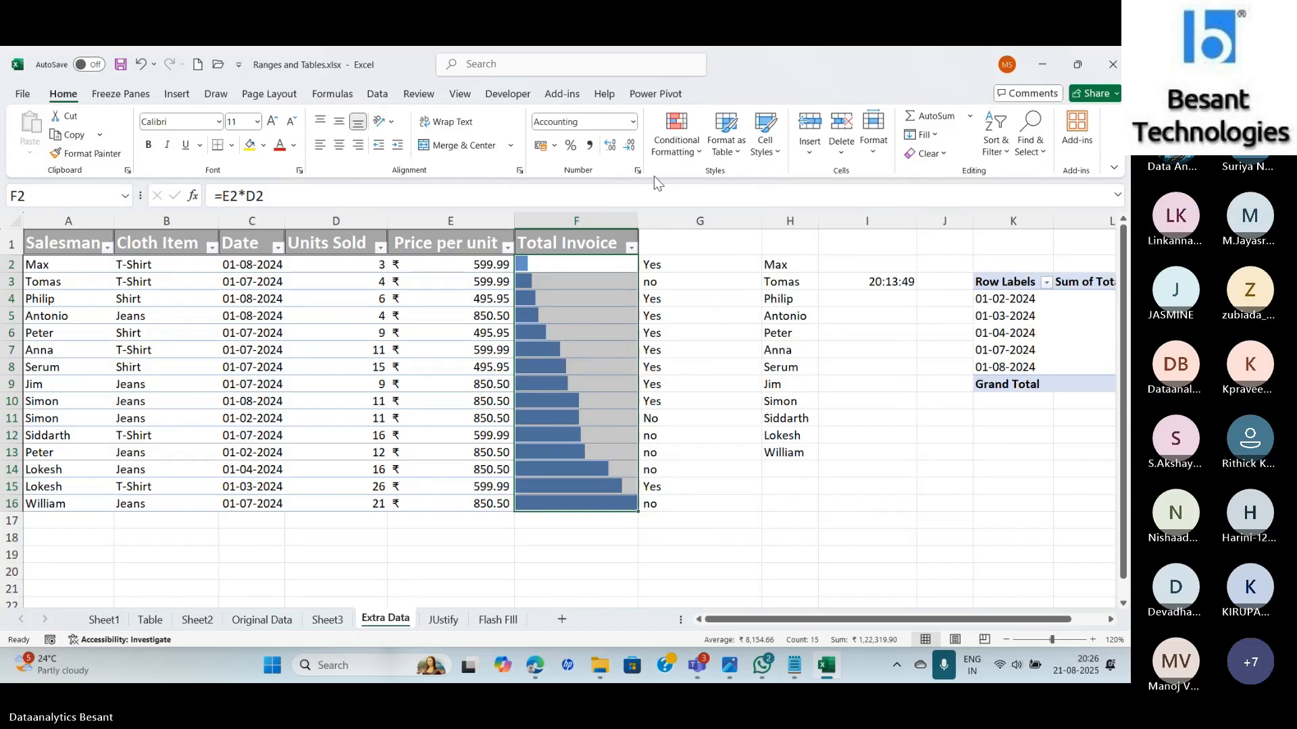
Open Manage Rules to list the blue solid and orange gradient data bar rules on $F$2:$F$16.
{"action": "left_click", "coordinate": [665, 129]}
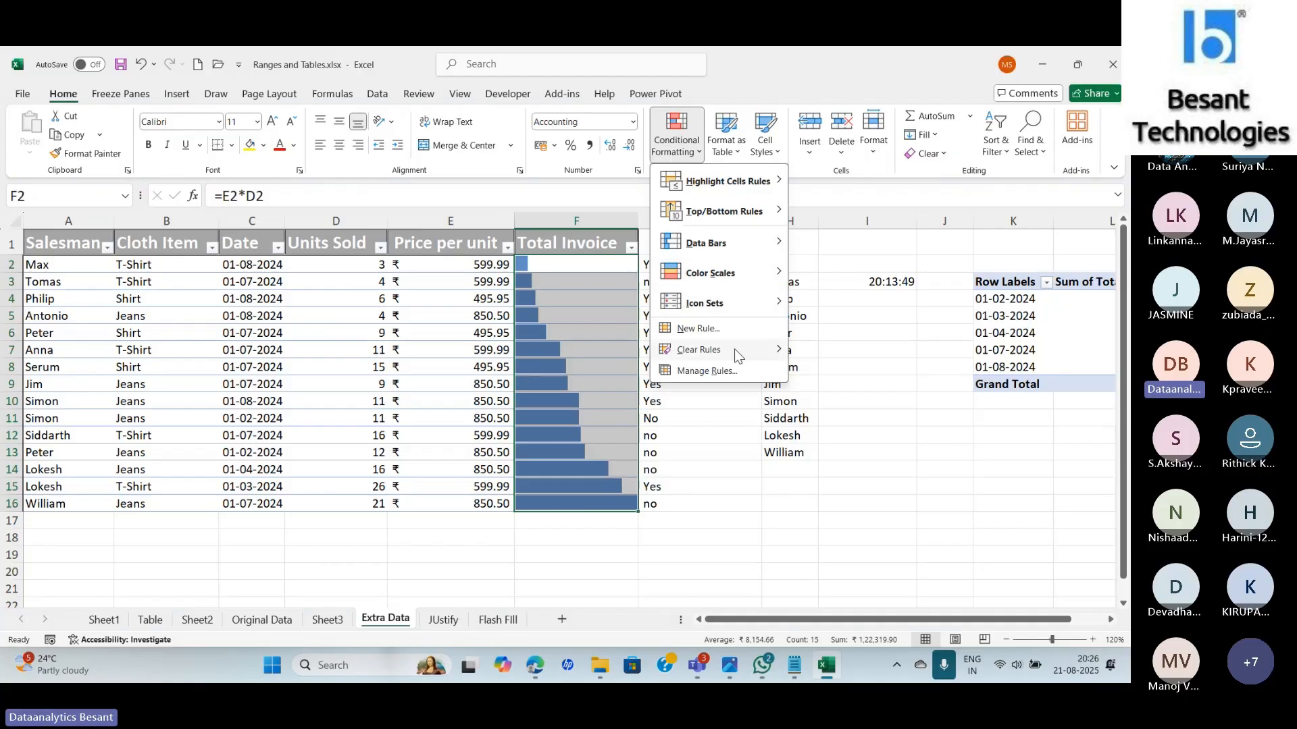
{"action": "left_click", "coordinate": [716, 370]}
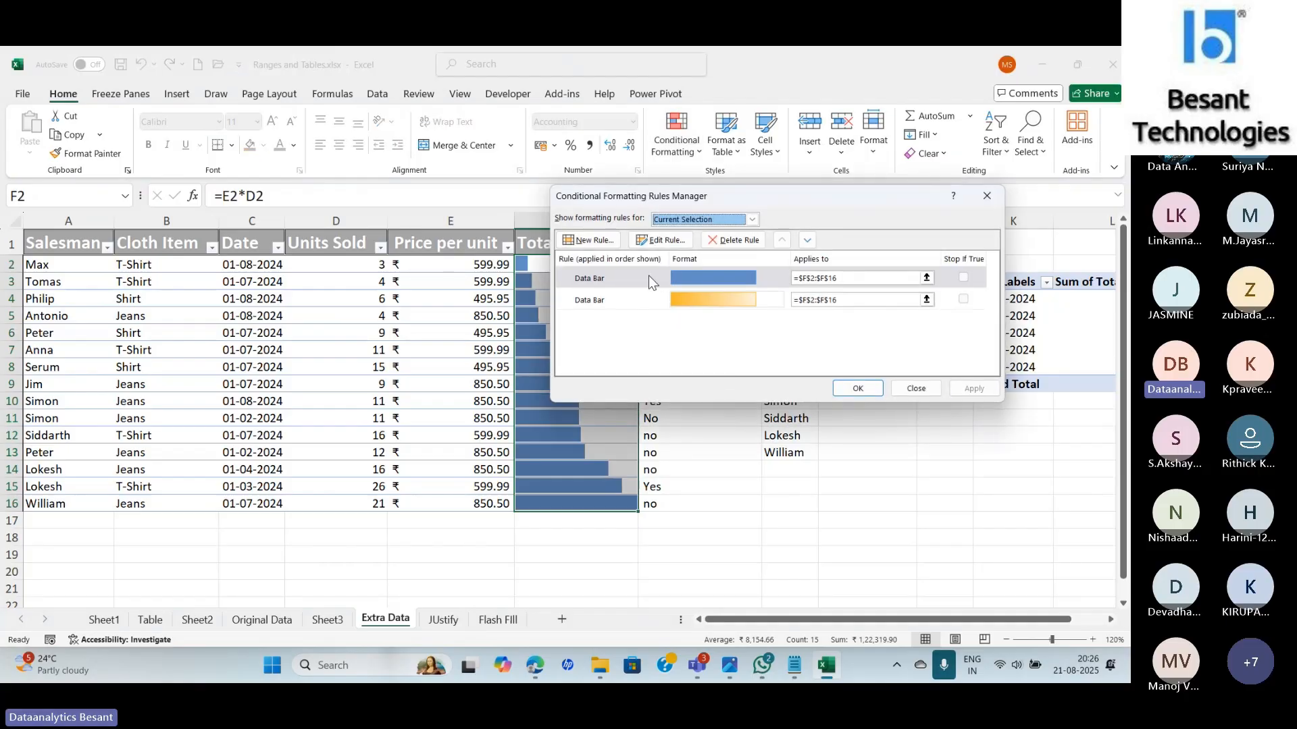
Edit the blue data bar rule to show values, with Lowest and Highest Value limits.
{"action": "double_click", "coordinate": [650, 277]}
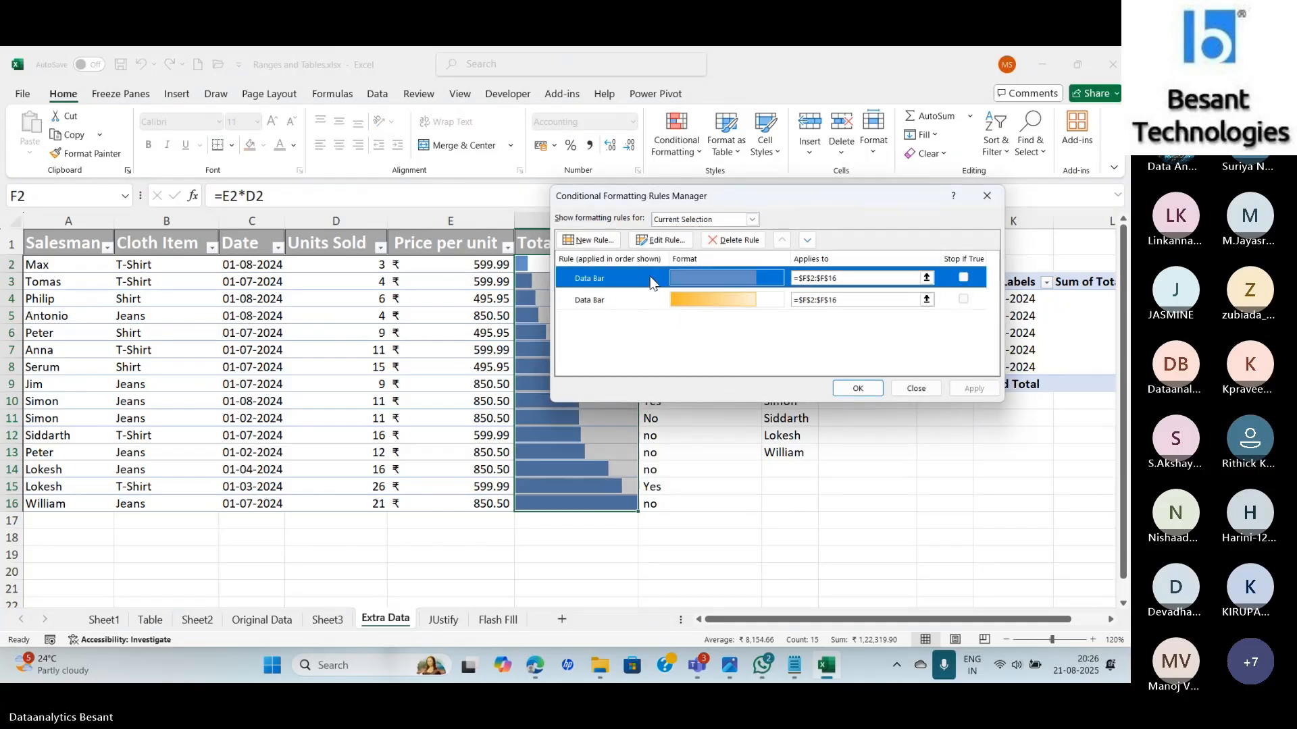
{"action": "left_click", "coordinate": [836, 301]}
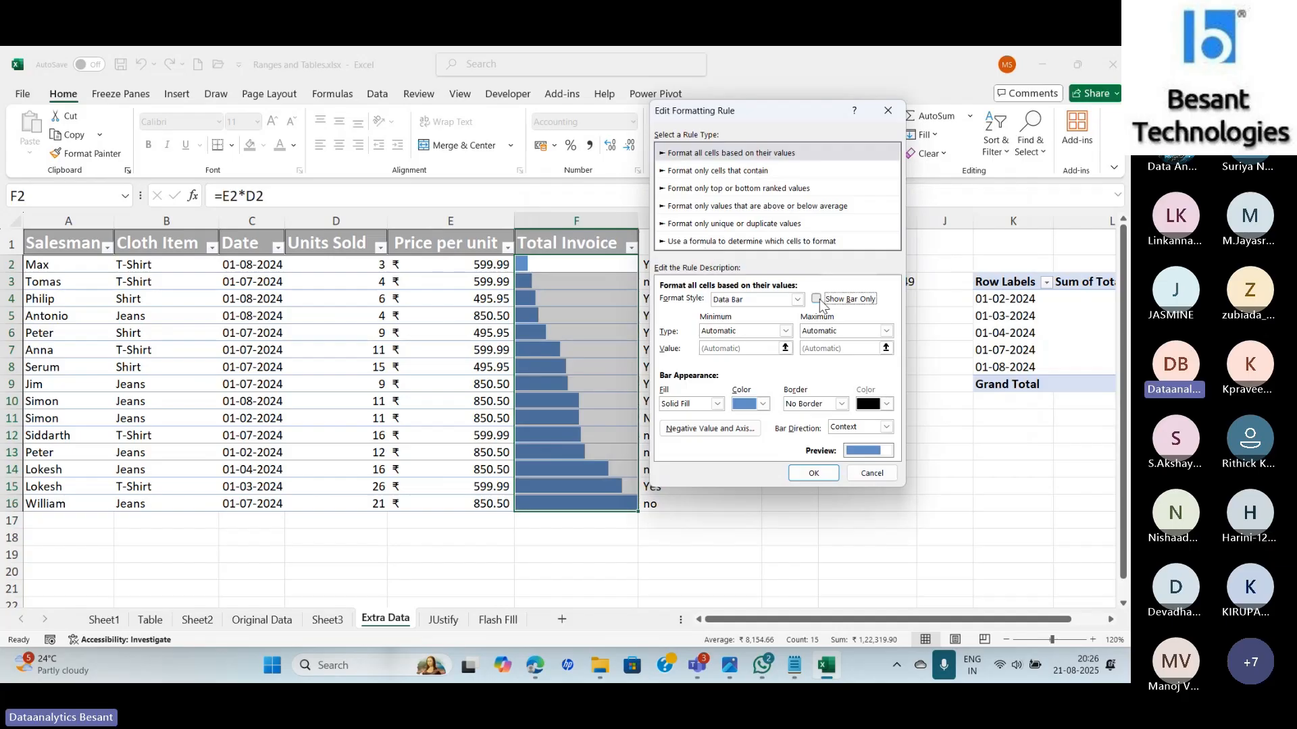
{"action": "left_click", "coordinate": [787, 332]}
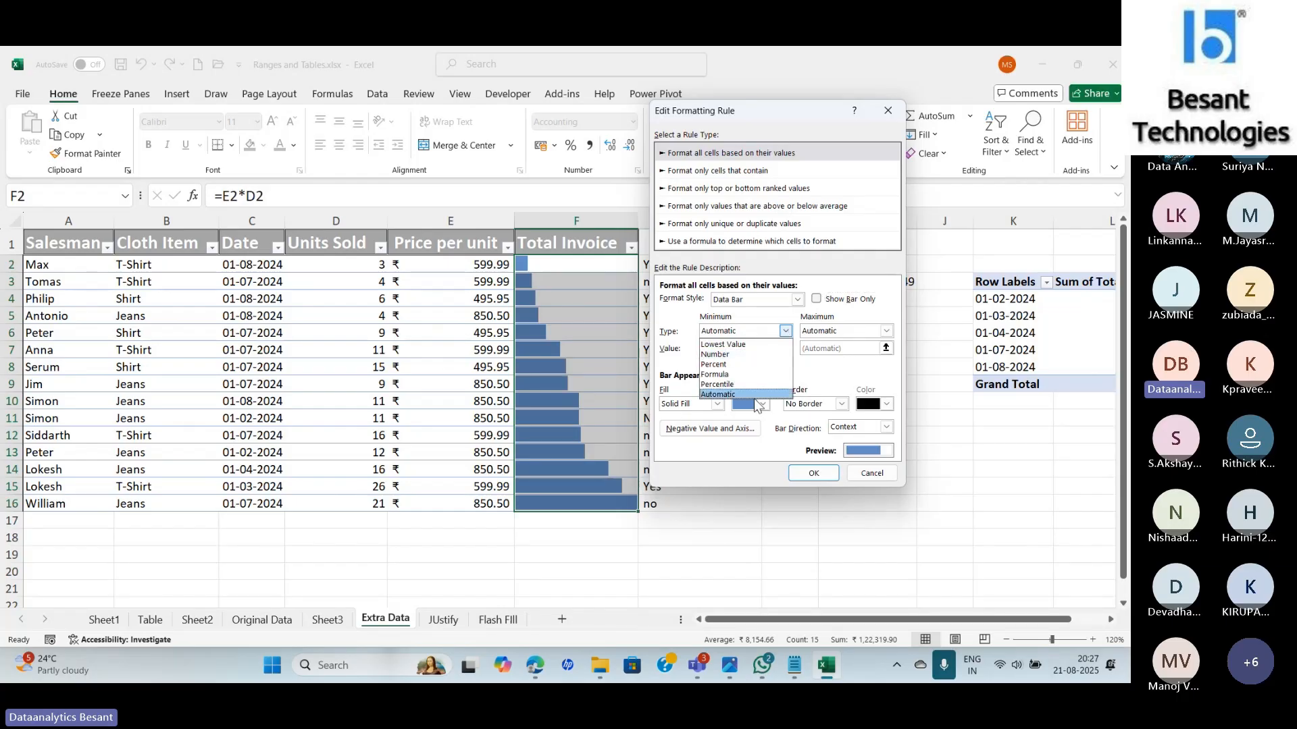
{"action": "left_click", "coordinate": [743, 345]}
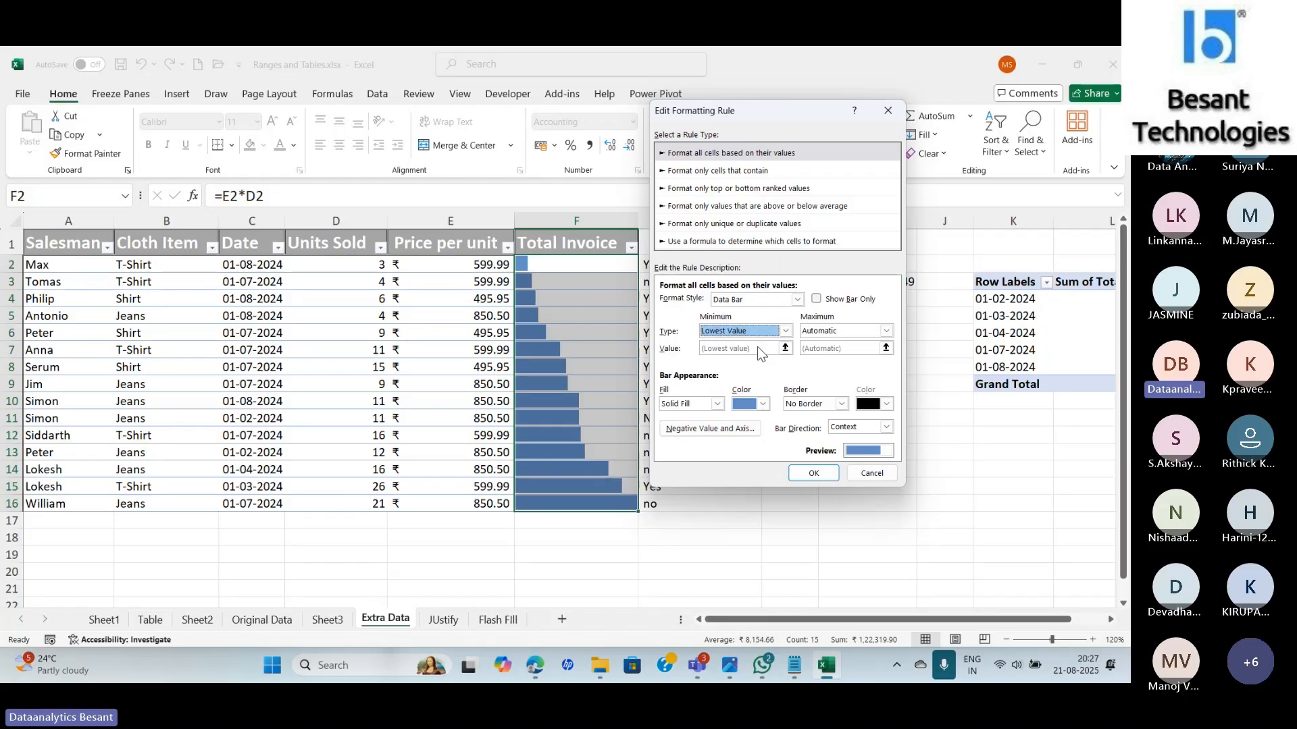
{"action": "left_click", "coordinate": [840, 331]}
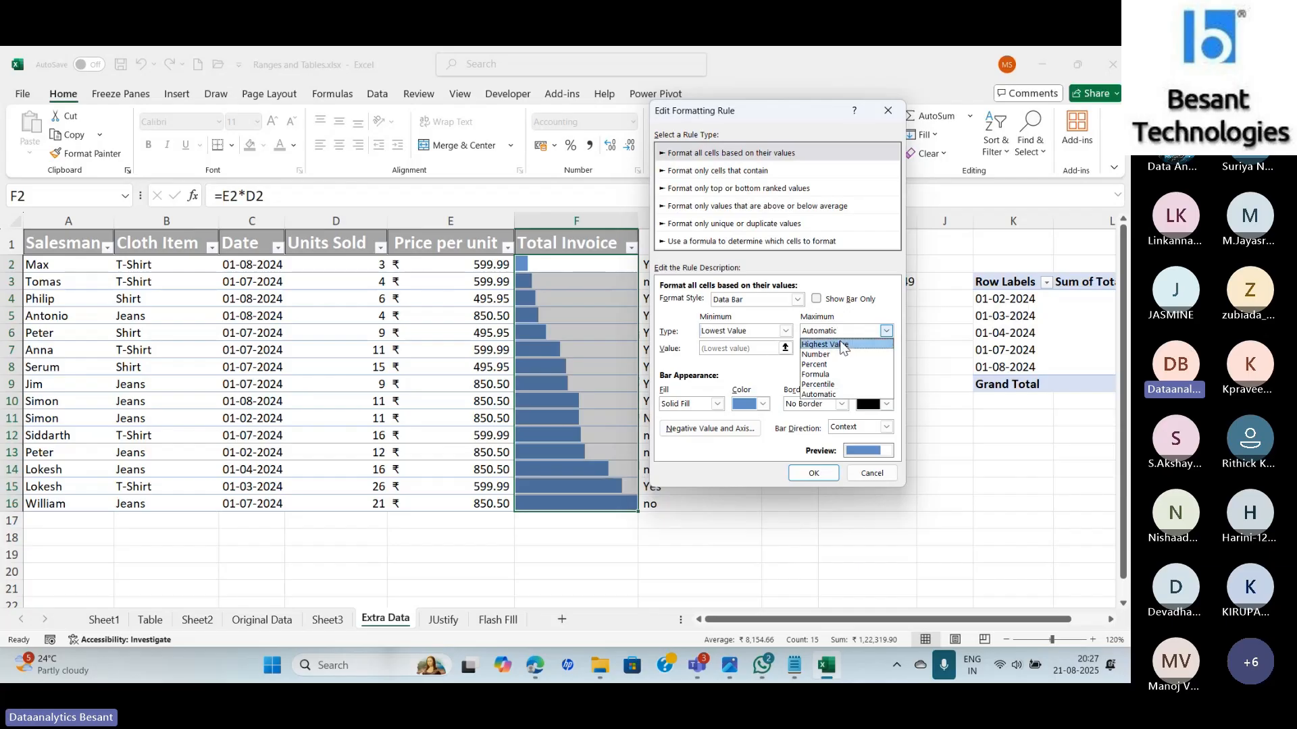
{"action": "left_click", "coordinate": [840, 343]}
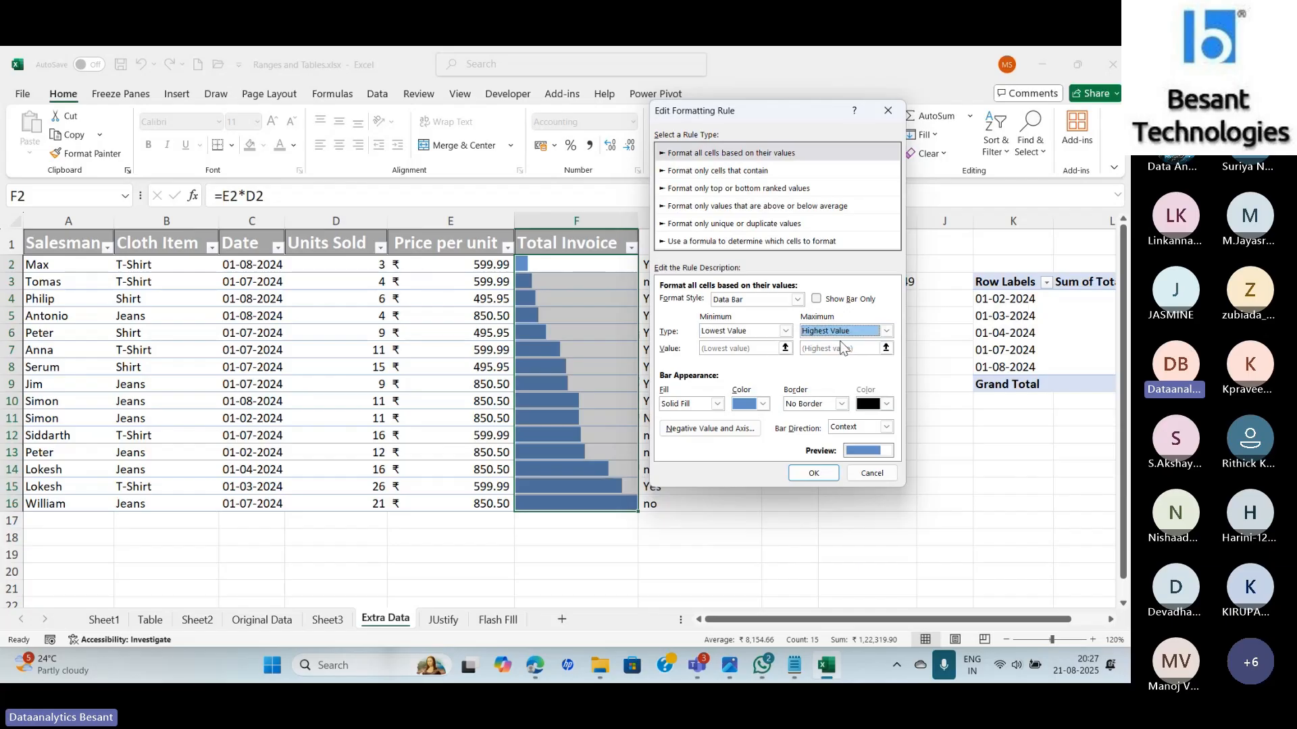
Switch the bar minimum and maximum types to Number, then to Percent.
{"action": "left_click", "coordinate": [785, 330]}
{"action": "left_click", "coordinate": [727, 358]}
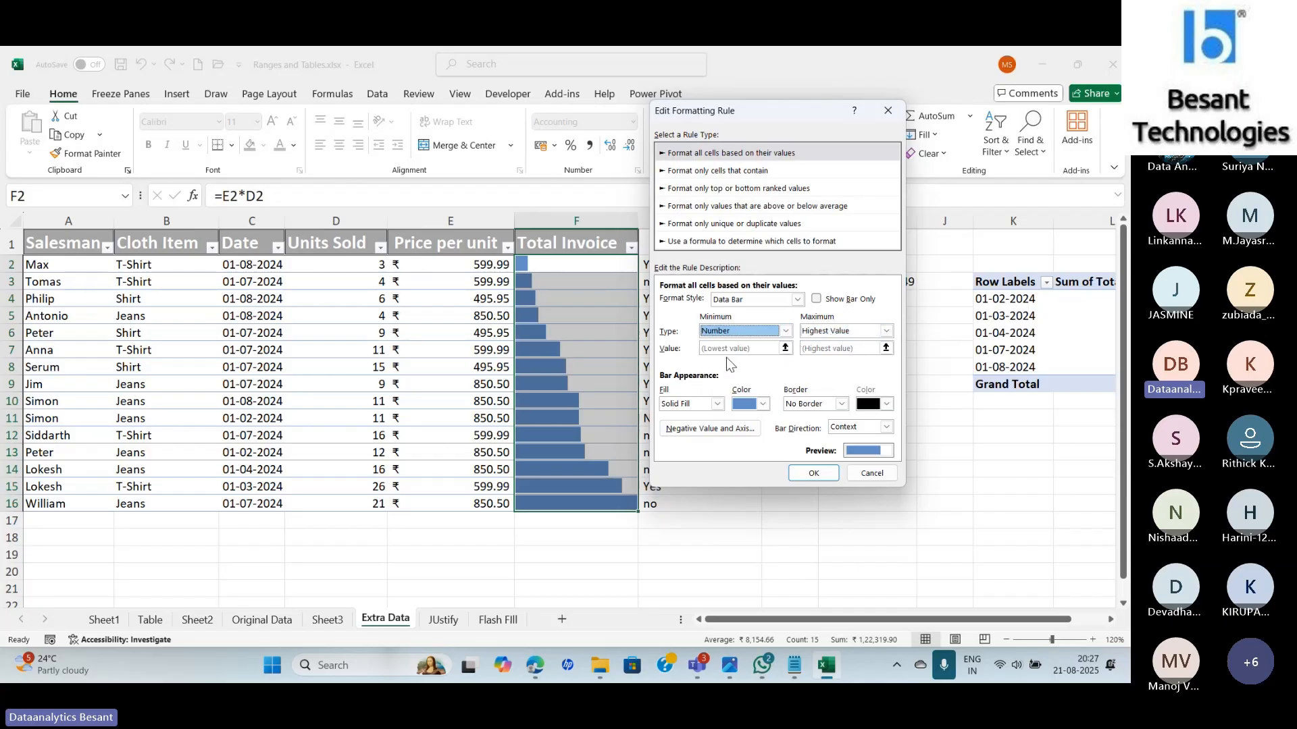
{"action": "left_click", "coordinate": [886, 331]}
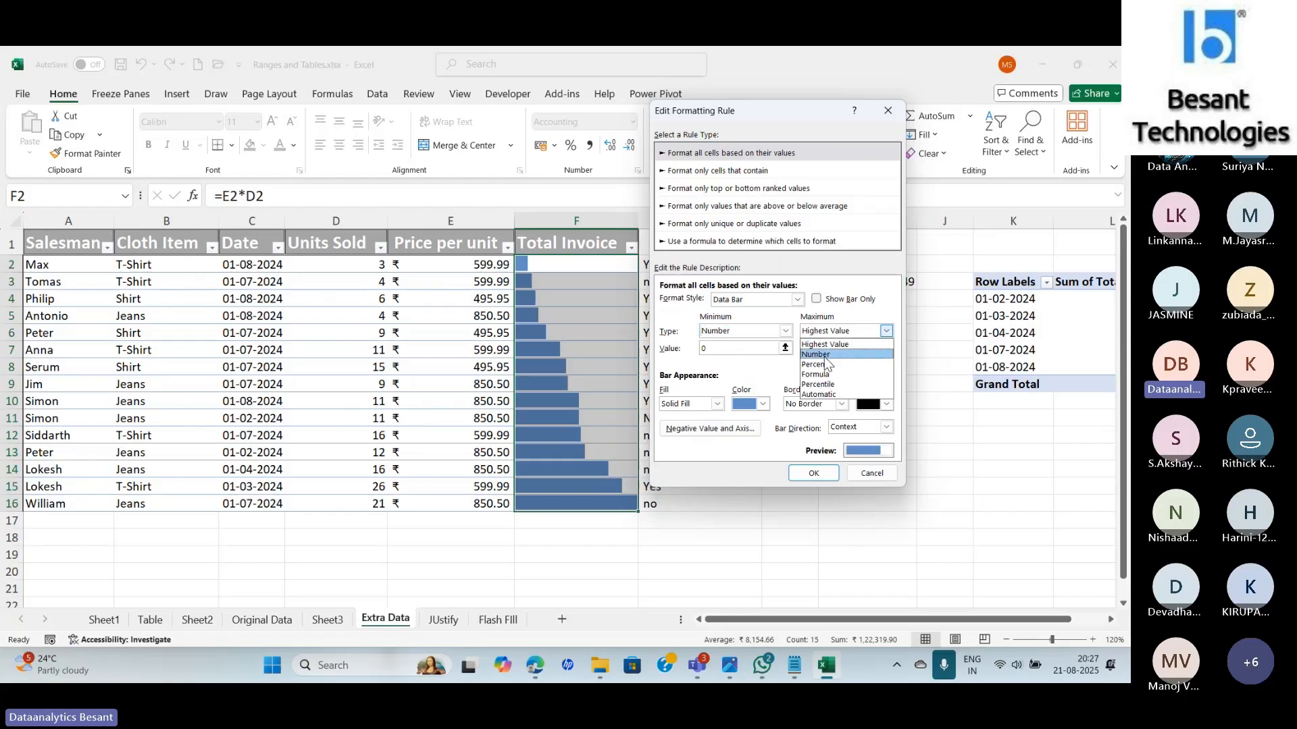
{"action": "left_click", "coordinate": [824, 355]}
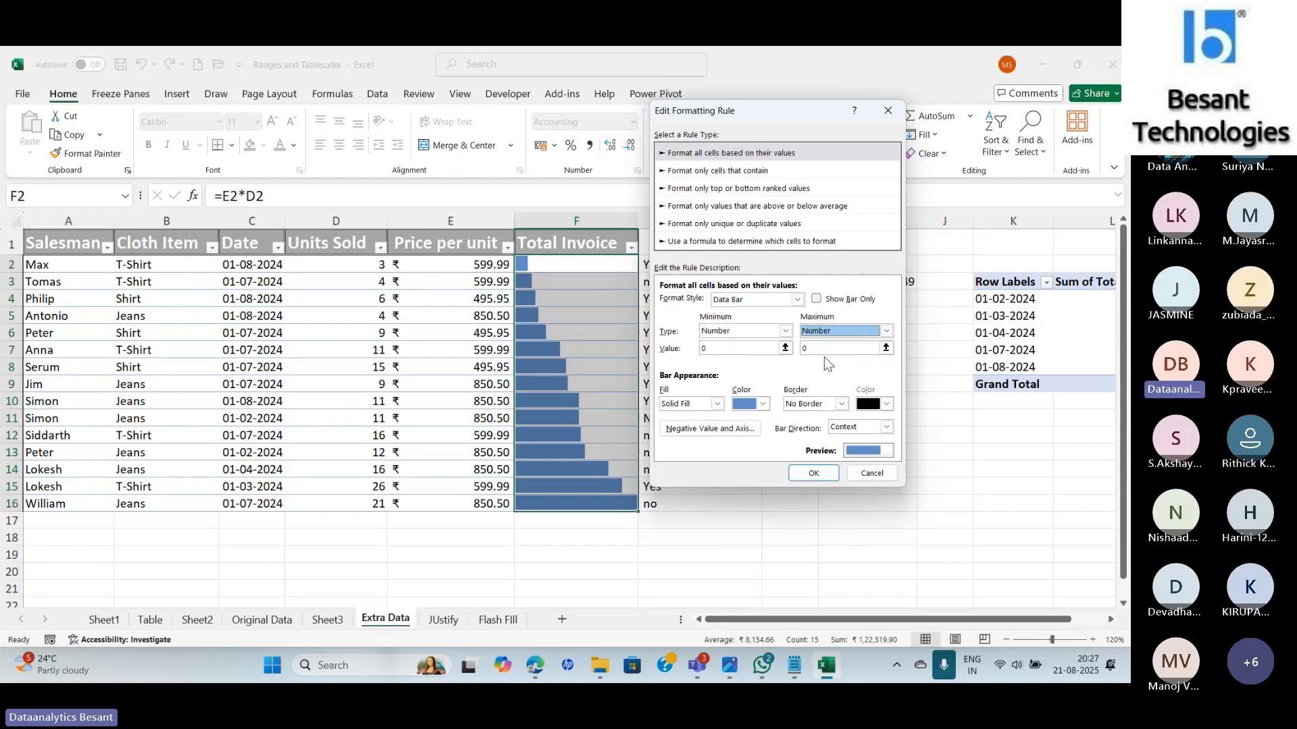
{"action": "left_click", "coordinate": [742, 332]}
{"action": "left_click", "coordinate": [728, 365]}
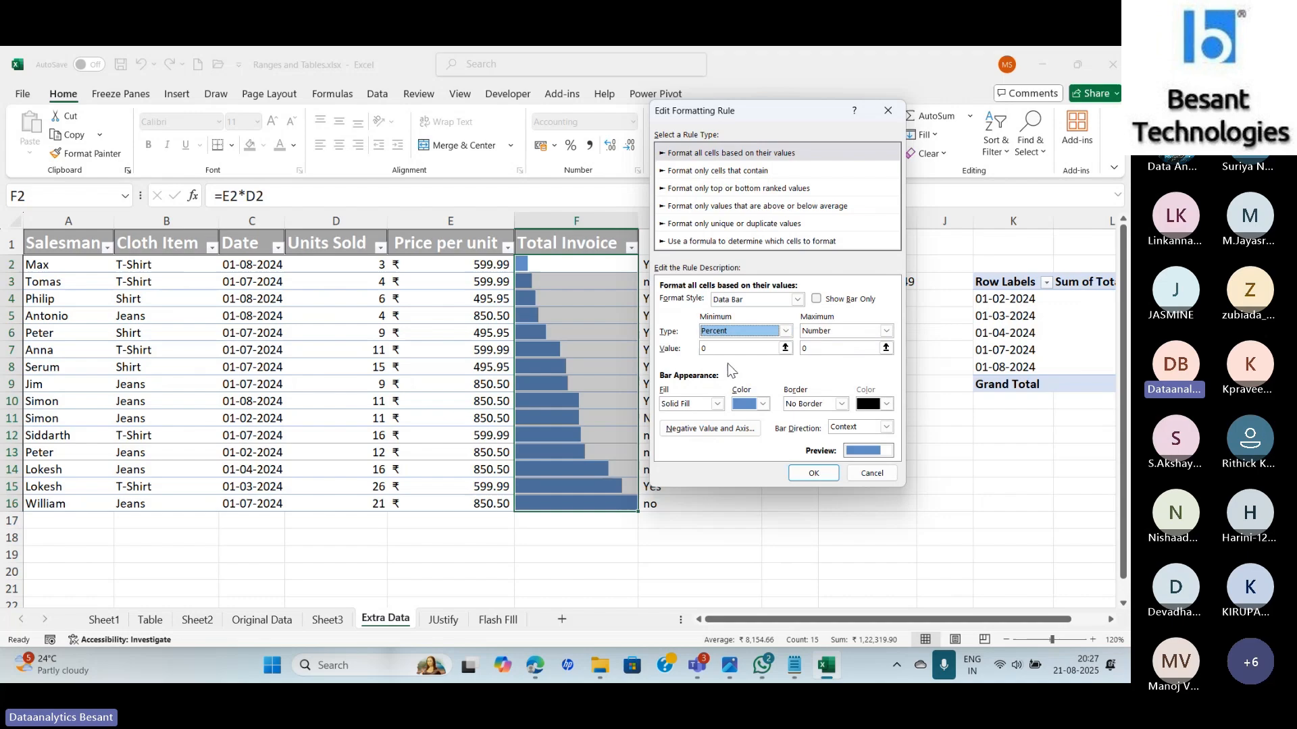
{"action": "left_click", "coordinate": [819, 333]}
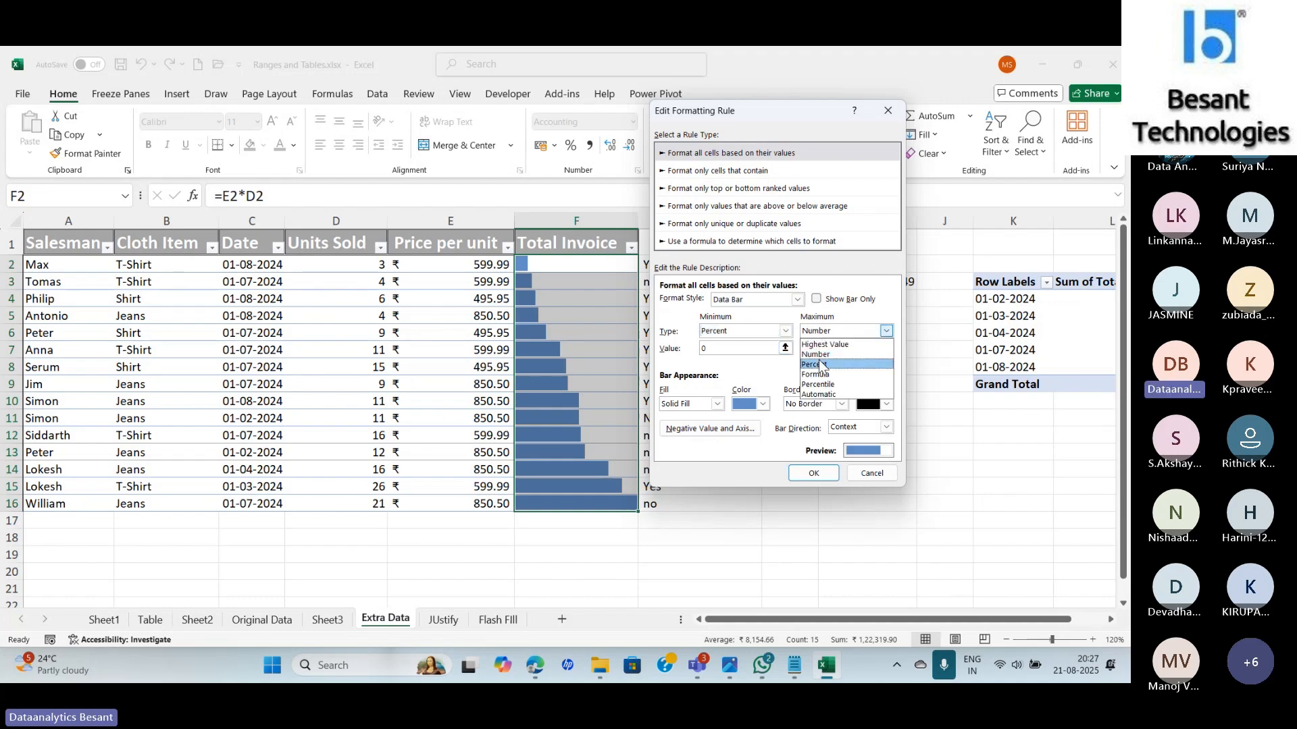
{"action": "left_click", "coordinate": [816, 364]}
Try Formula and Percentile for the minimum, then set minimum and maximum to Automatic.
{"action": "left_click", "coordinate": [785, 331]}
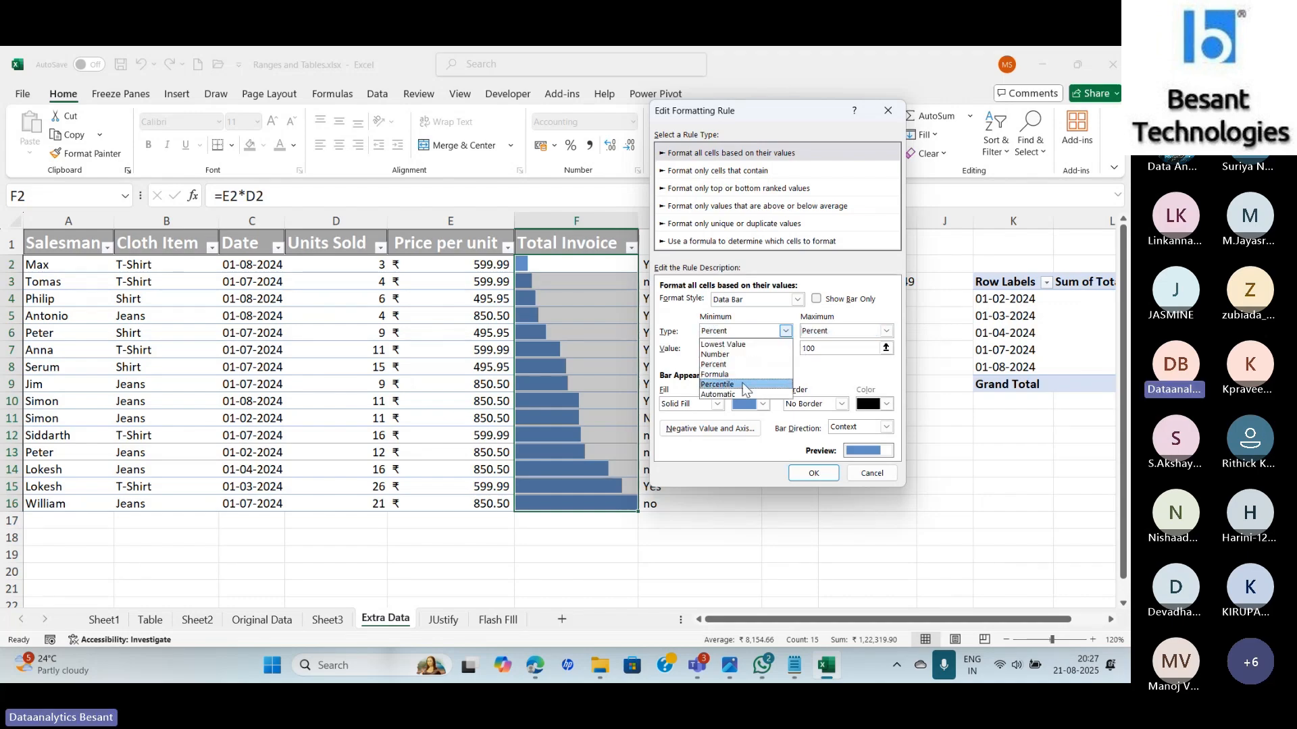
{"action": "left_click", "coordinate": [725, 375]}
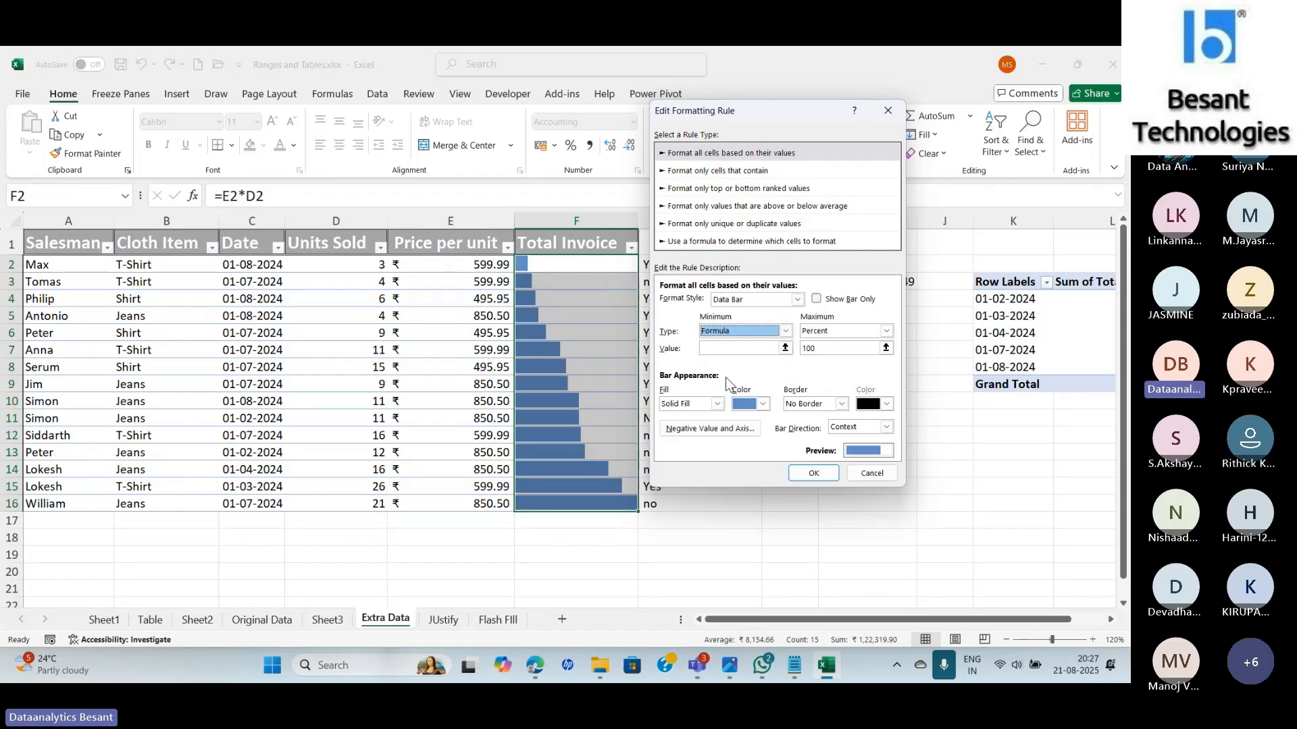
{"action": "left_click", "coordinate": [785, 331]}
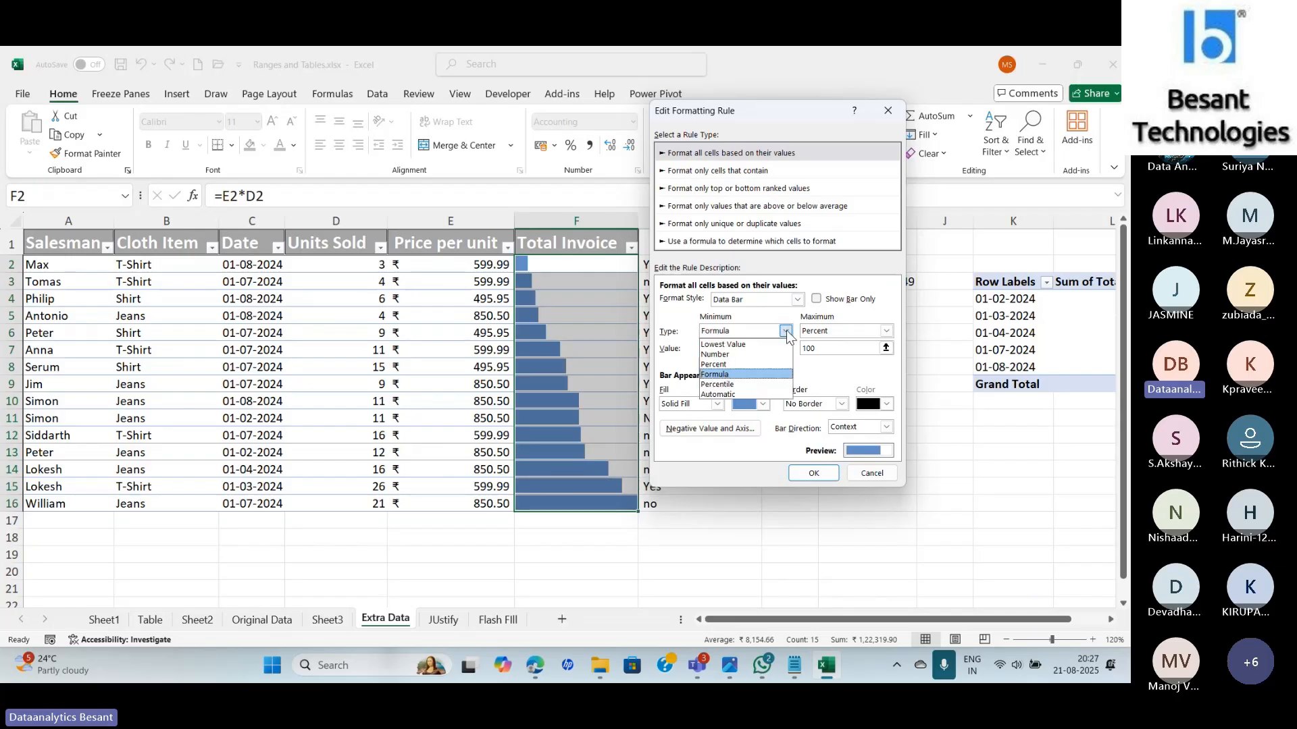
{"action": "left_click", "coordinate": [751, 385]}
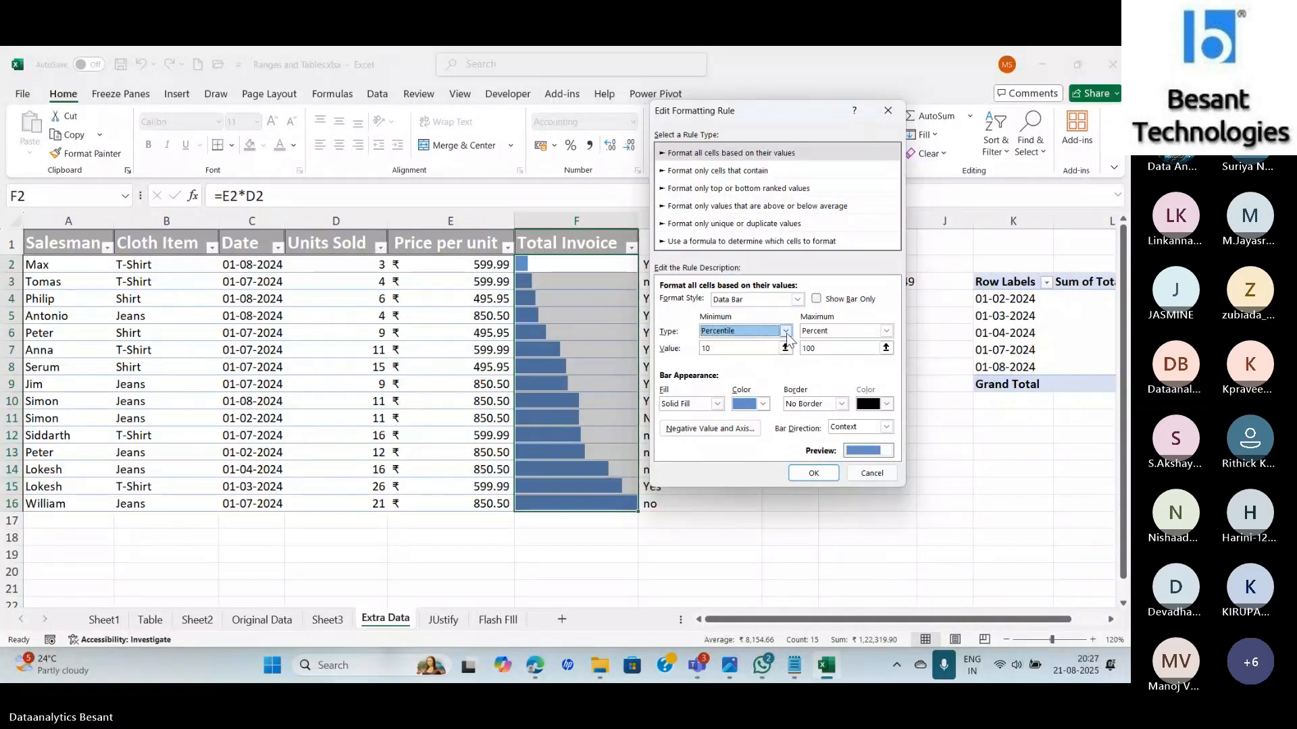
{"action": "left_click", "coordinate": [785, 331]}
{"action": "left_click", "coordinate": [756, 386]}
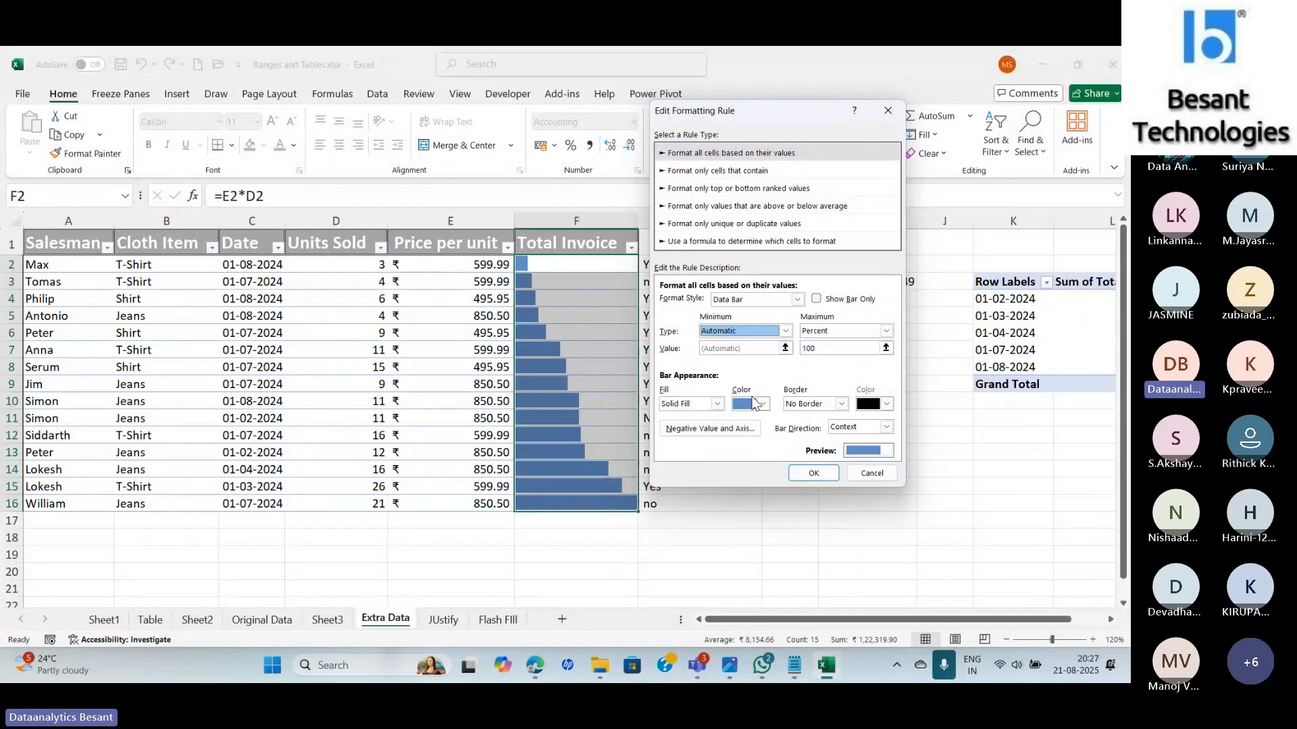
{"action": "left_click", "coordinate": [886, 330]}
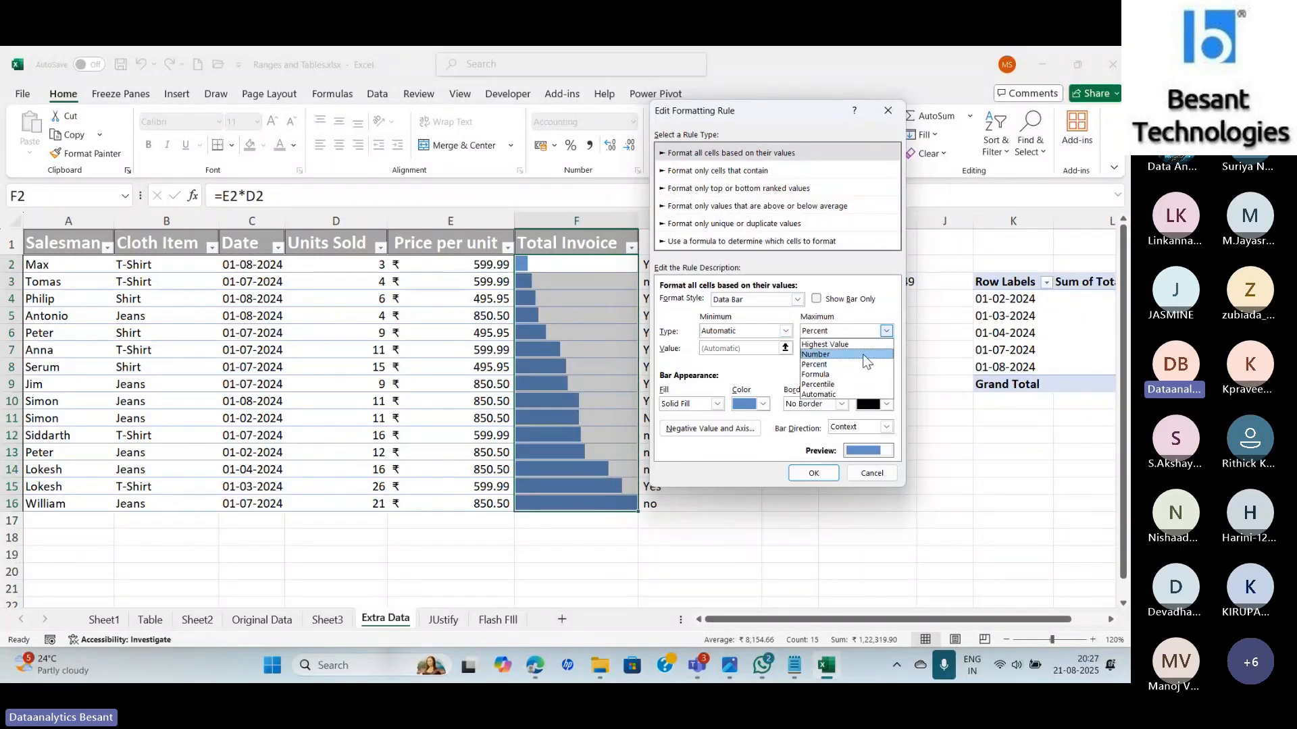
{"action": "left_click", "coordinate": [855, 394]}
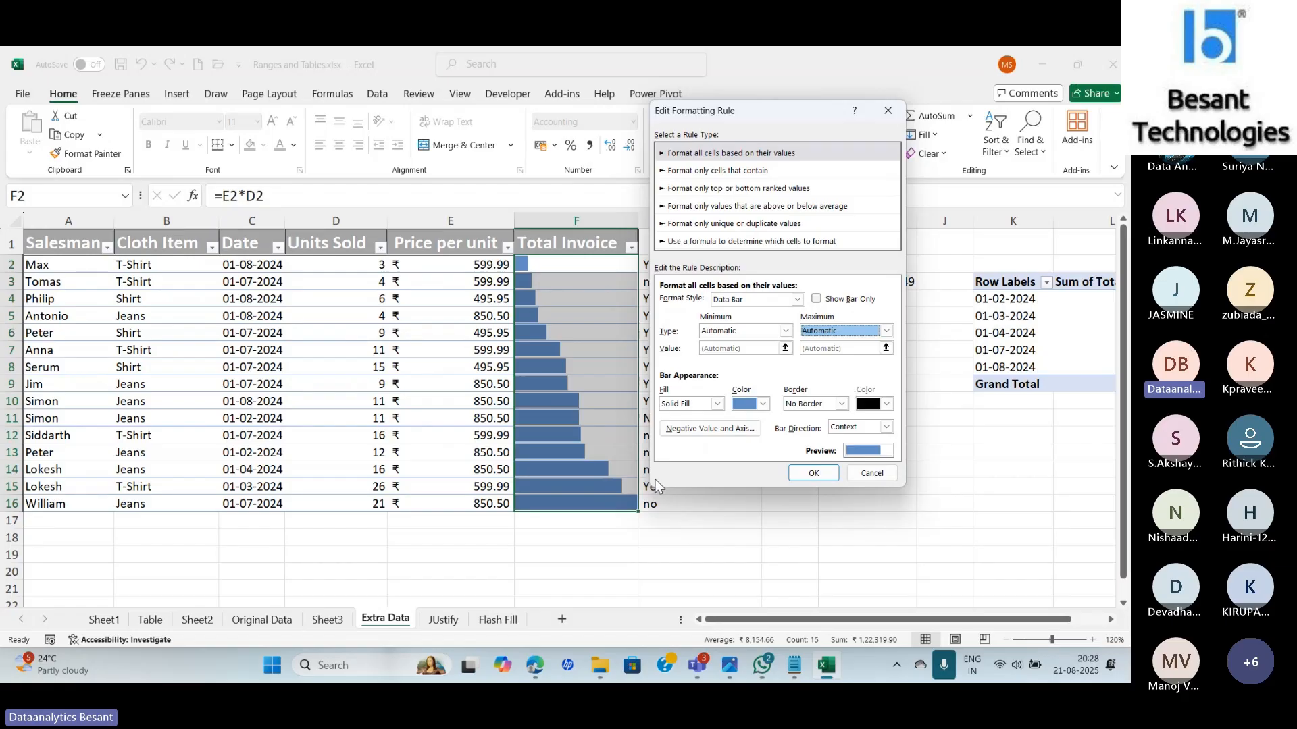
{"action": "left_click", "coordinate": [717, 403]}
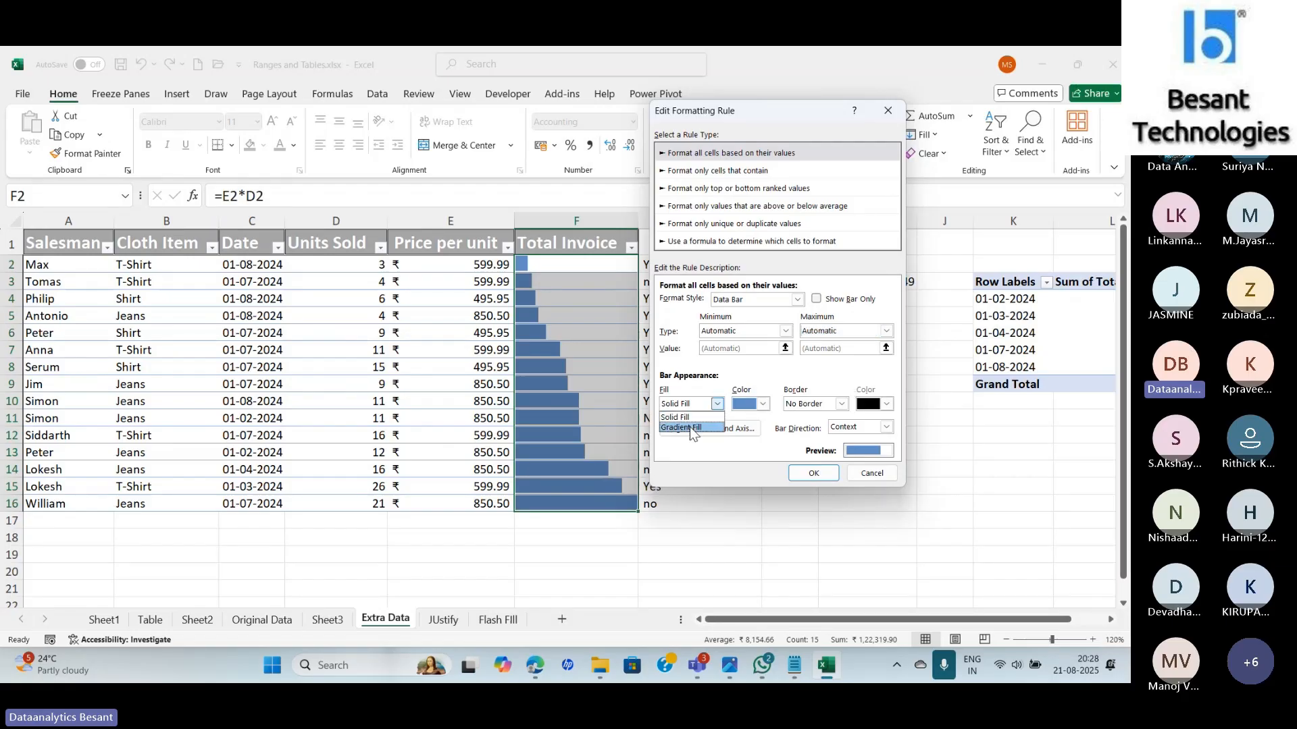
{"action": "left_click", "coordinate": [763, 404]}
{"action": "left_click", "coordinate": [762, 404]}
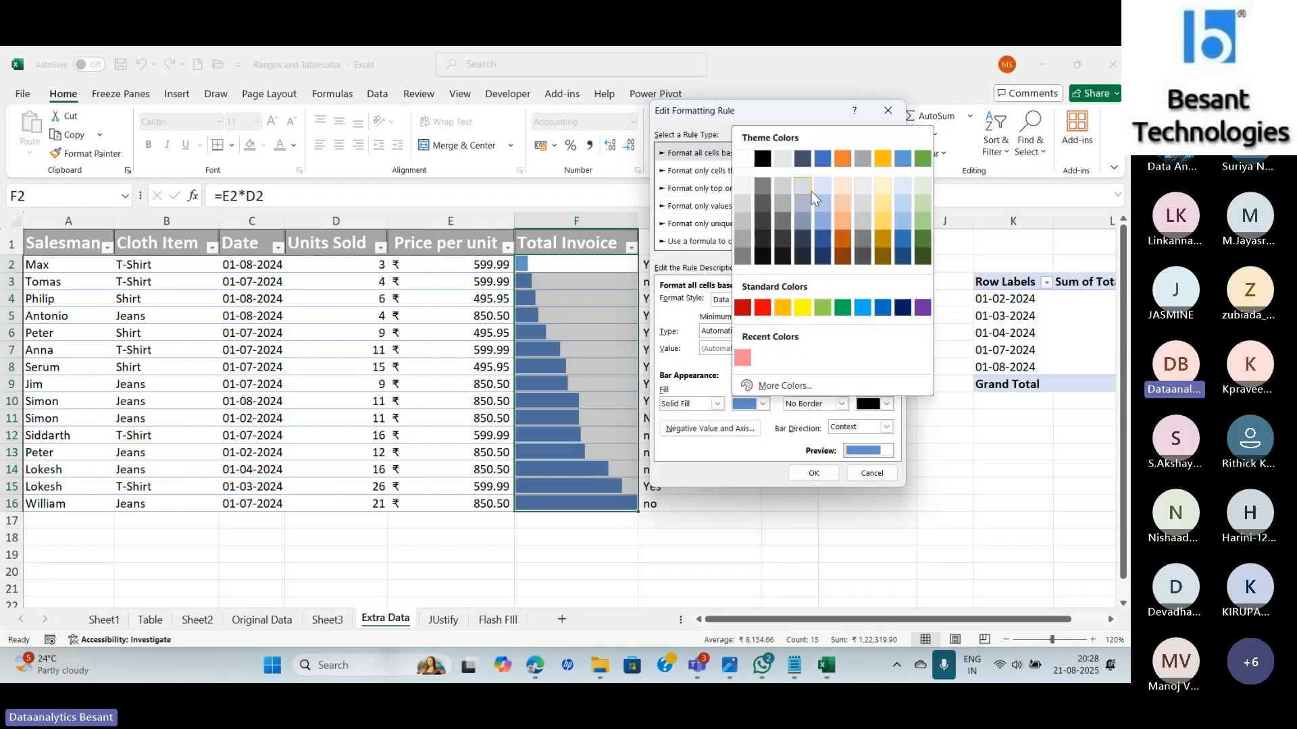
{"action": "left_click", "coordinate": [763, 385]}
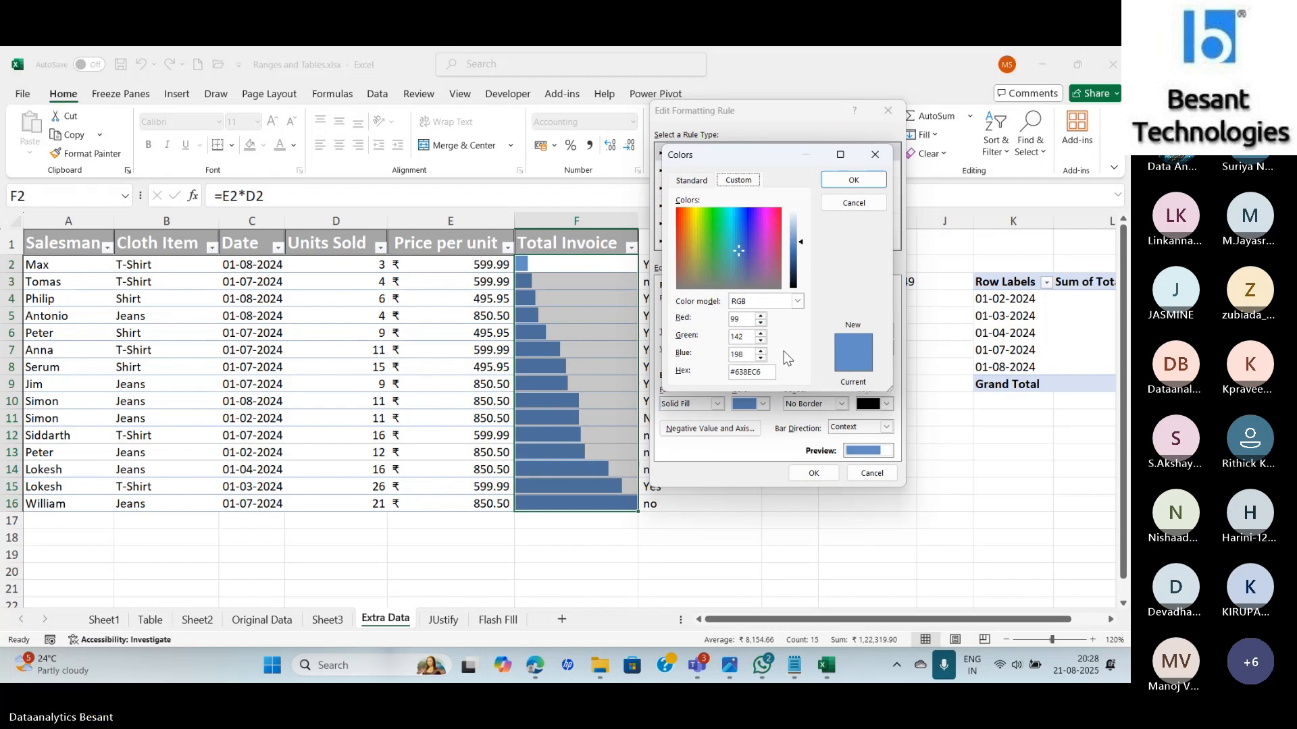
{"action": "left_click", "coordinate": [847, 205]}
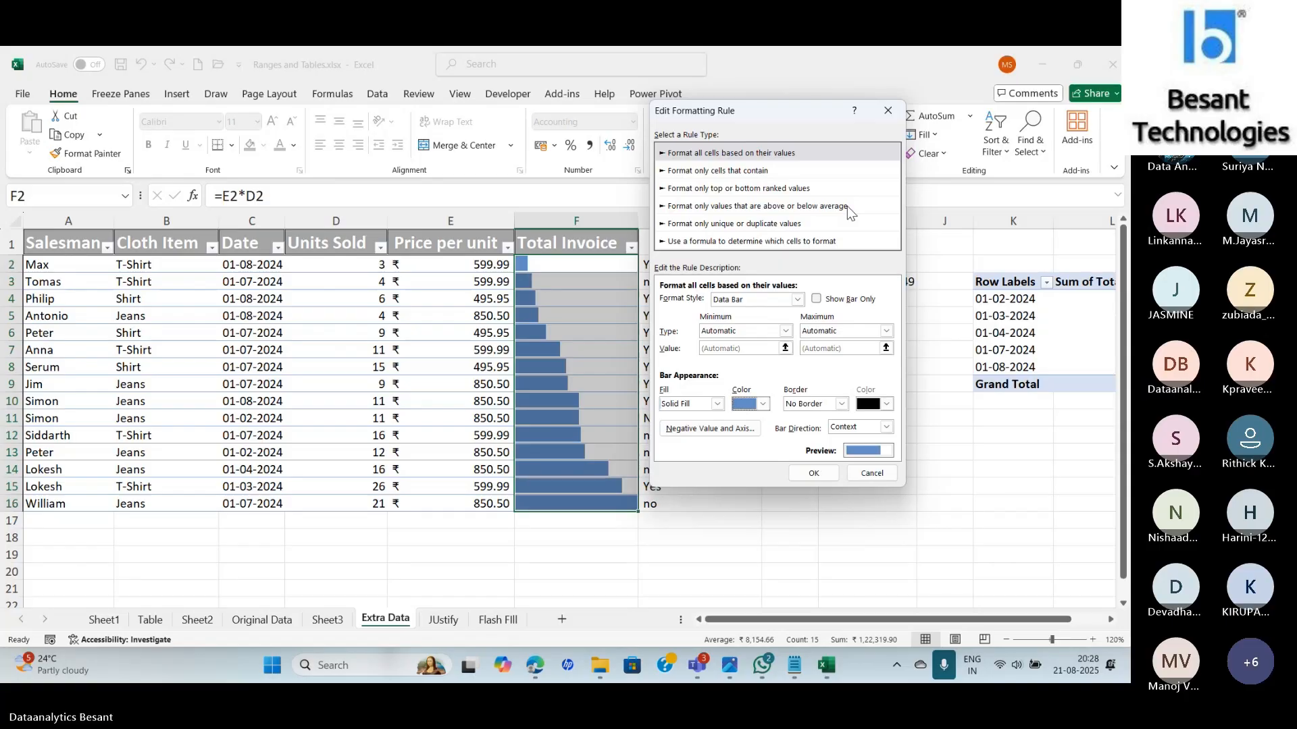
{"action": "left_click", "coordinate": [841, 404]}
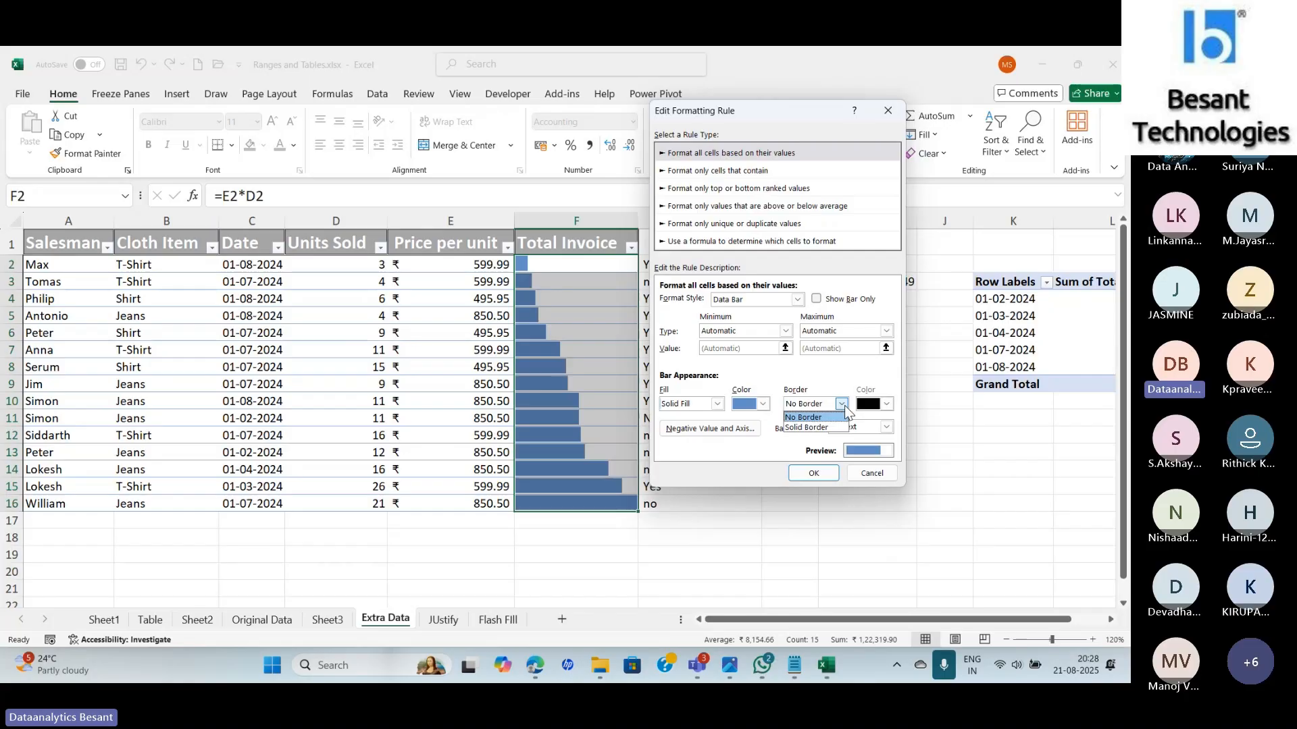
Give the data bars a yellow gradient fill.
{"action": "left_click", "coordinate": [759, 408]}
{"action": "left_click", "coordinate": [759, 405]}
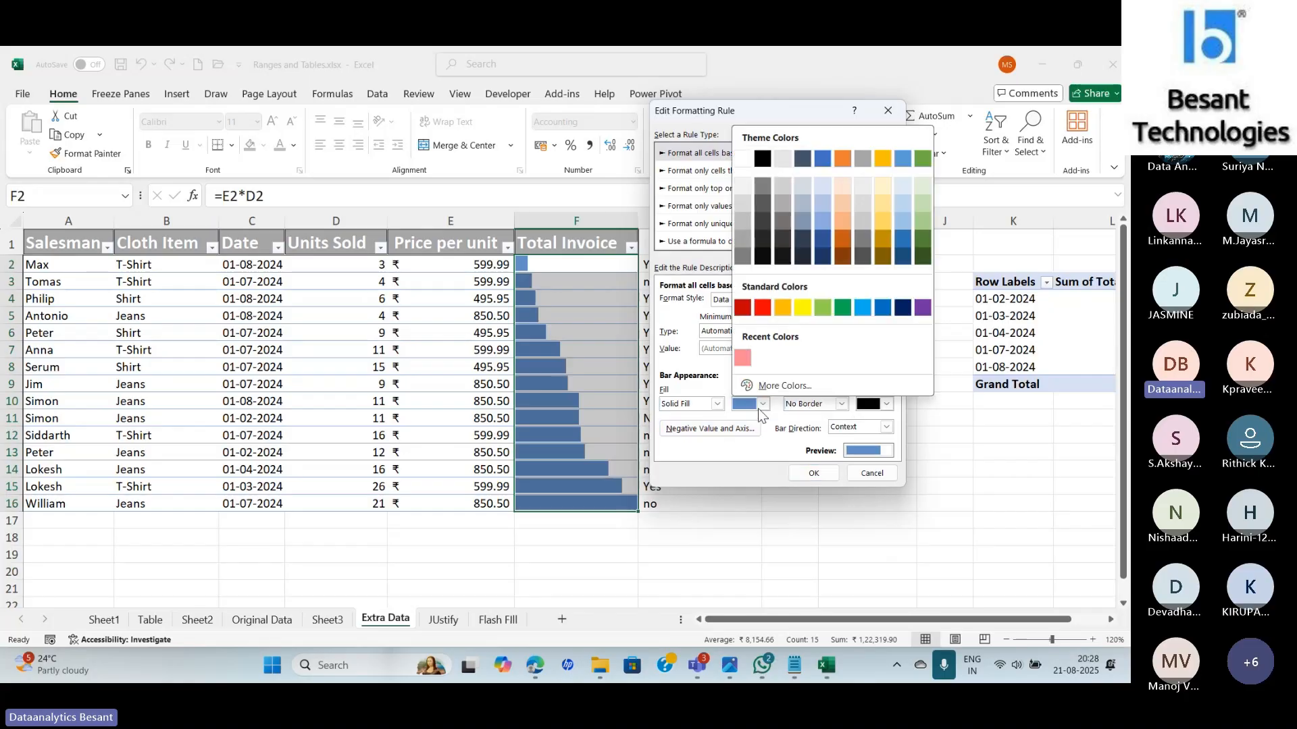
{"action": "left_click", "coordinate": [698, 403]}
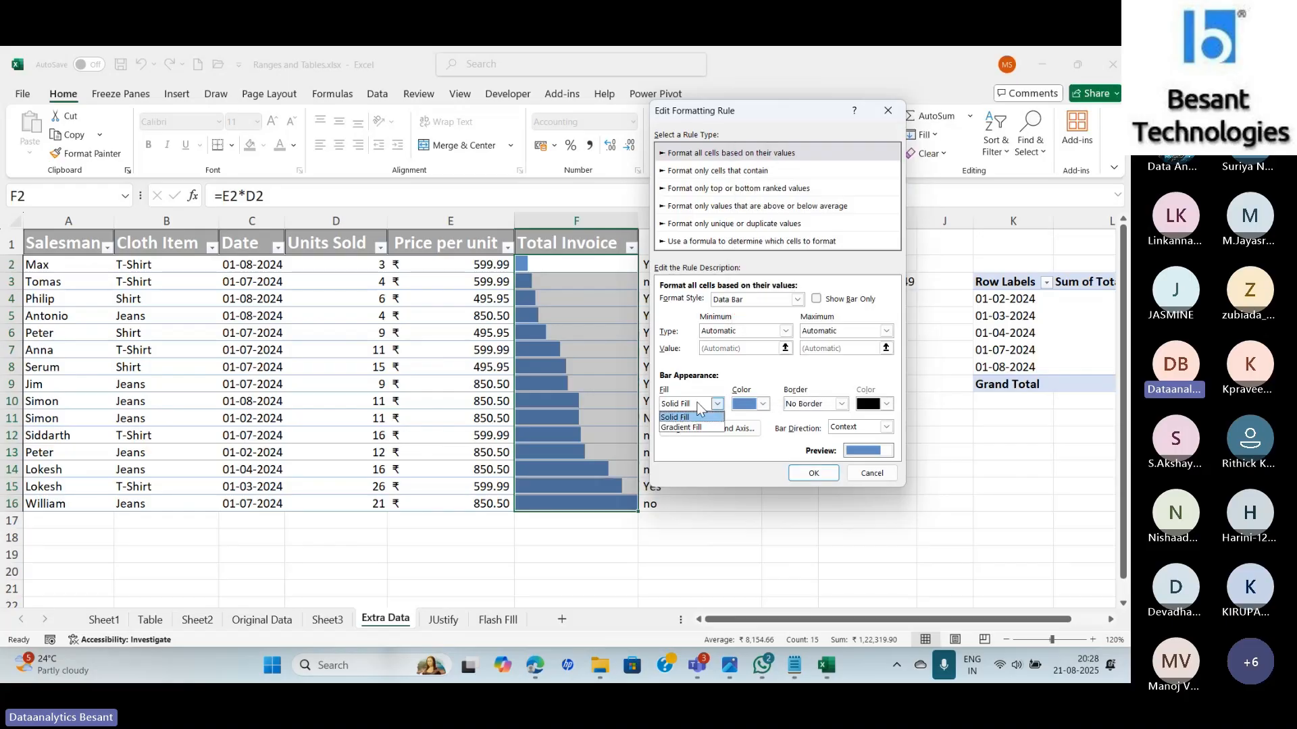
{"action": "left_click", "coordinate": [682, 427]}
{"action": "left_click", "coordinate": [763, 403]}
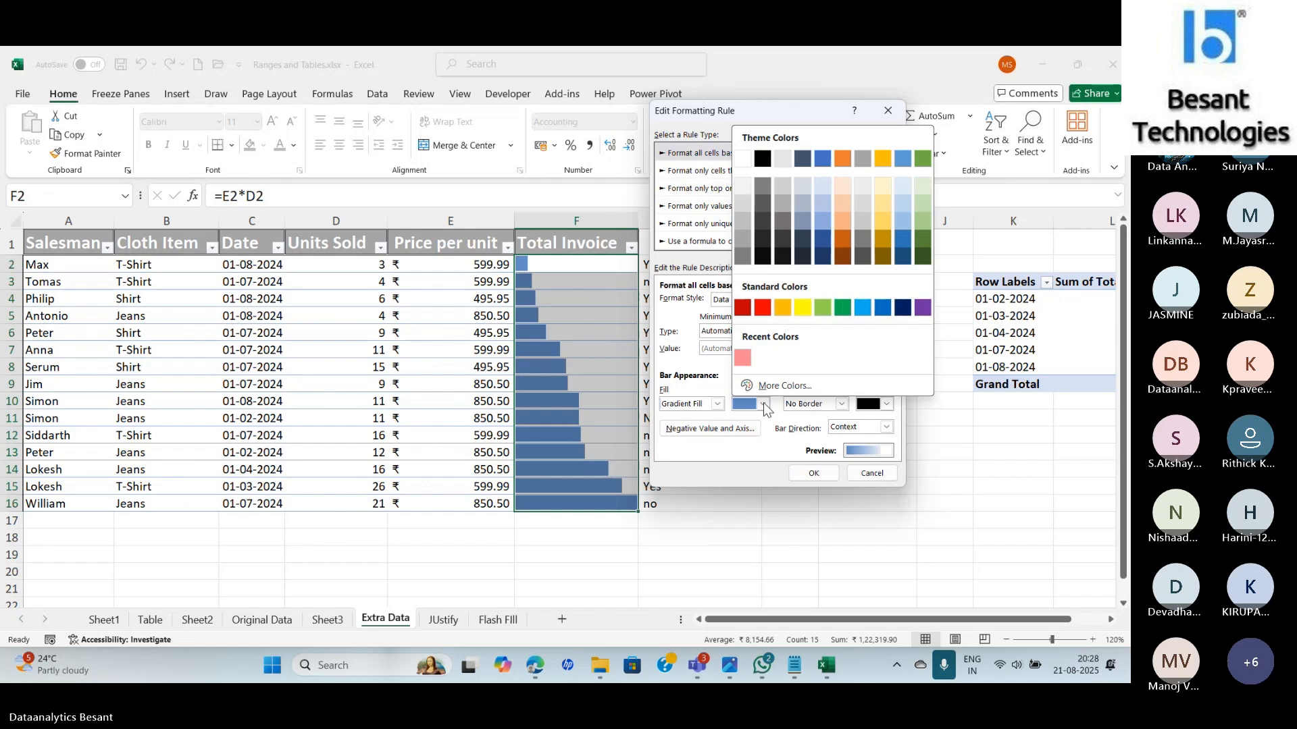
{"action": "left_click", "coordinate": [802, 307]}
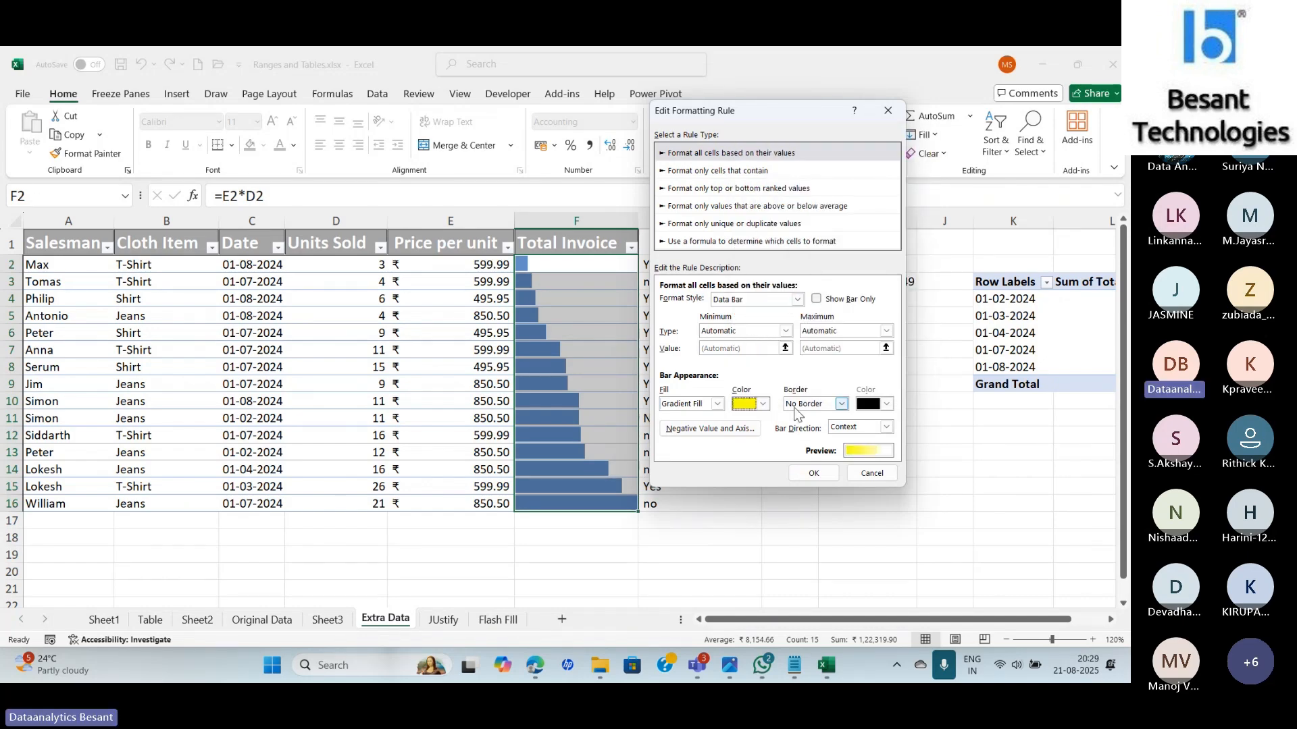
Add a solid black border to the data bars.
{"action": "left_click", "coordinate": [842, 404]}
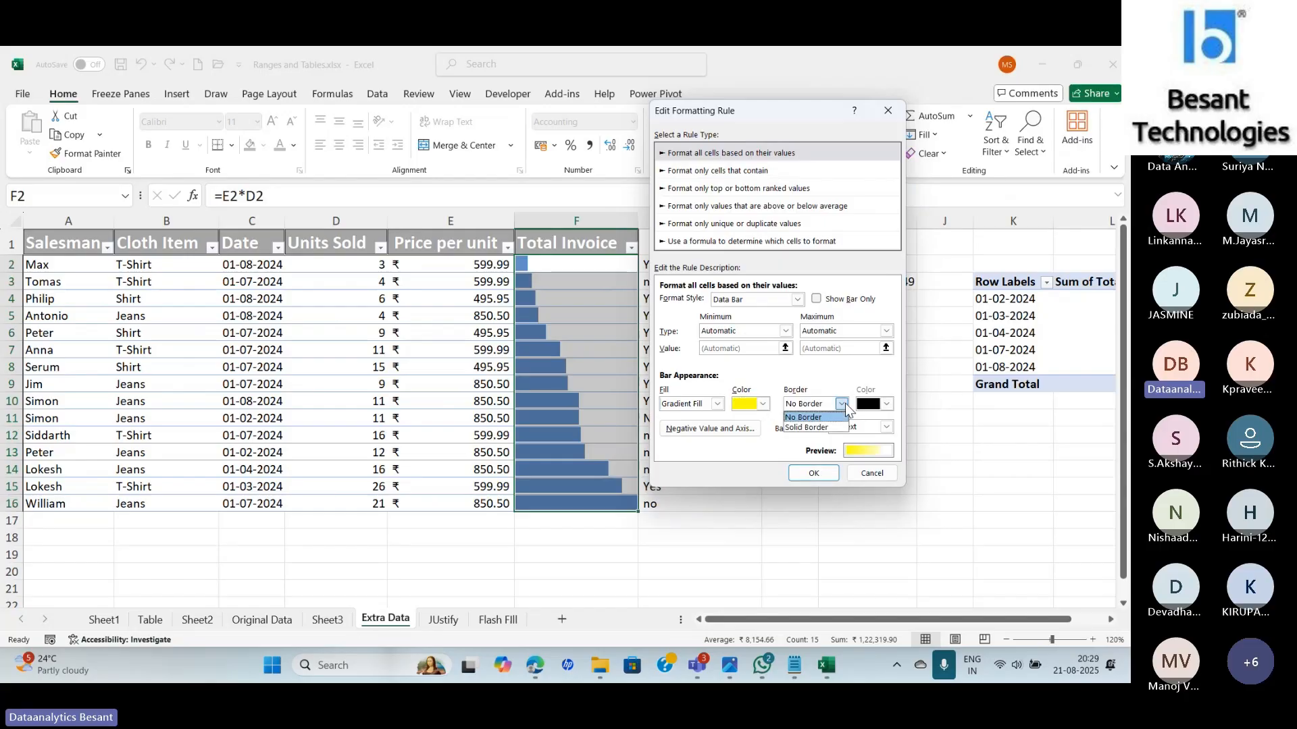
{"action": "left_click", "coordinate": [807, 428]}
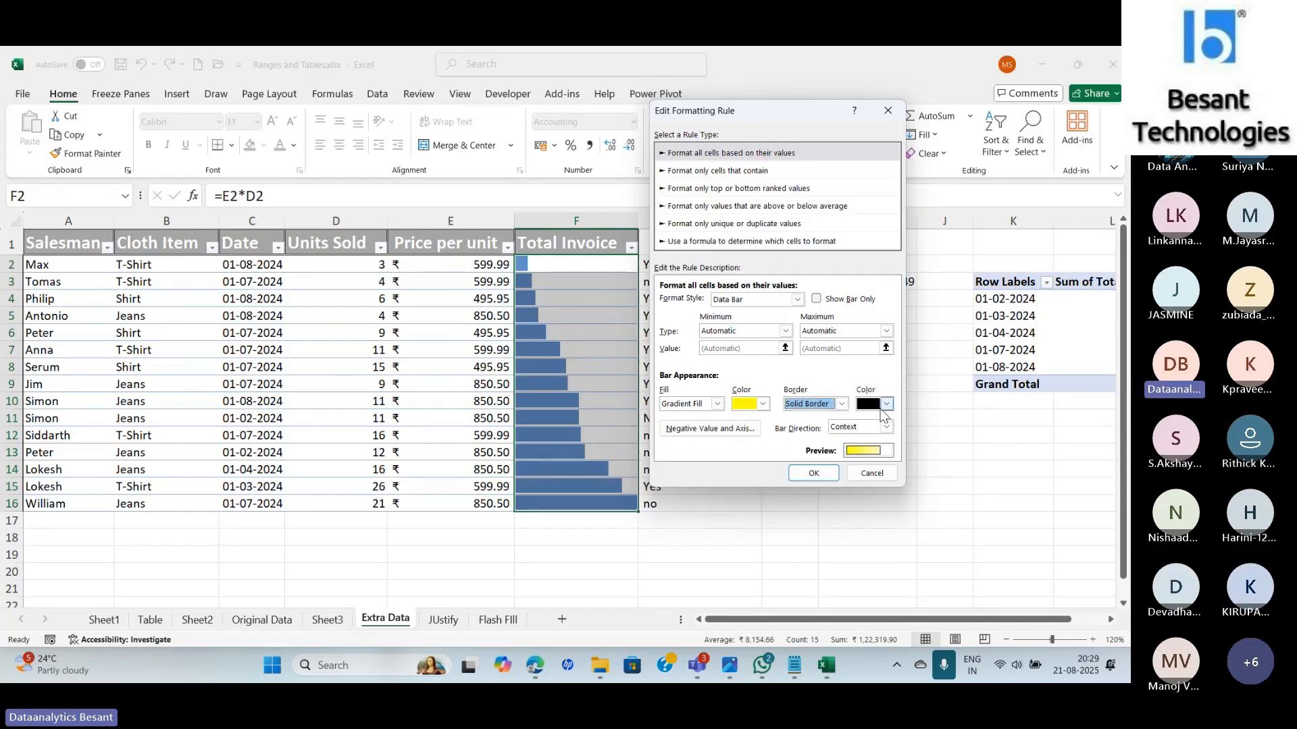
{"action": "left_click", "coordinate": [887, 404]}
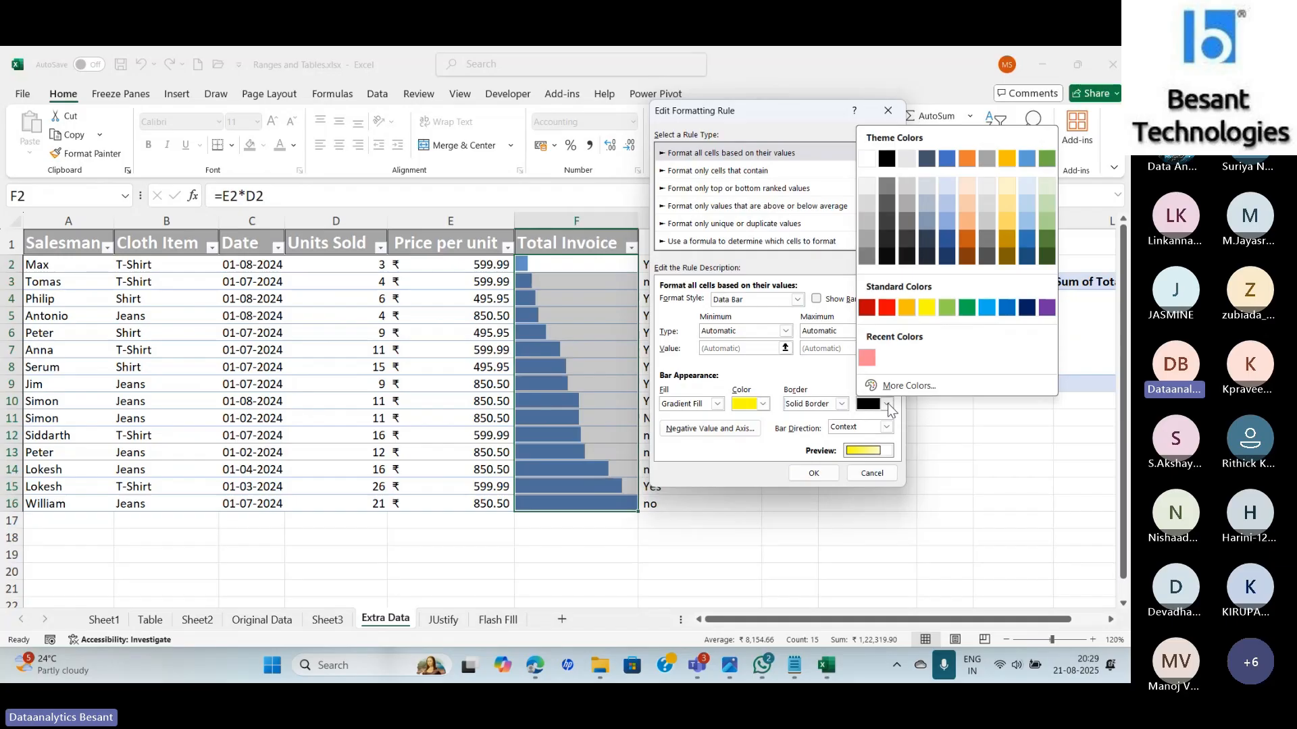
{"action": "left_click", "coordinate": [887, 404]}
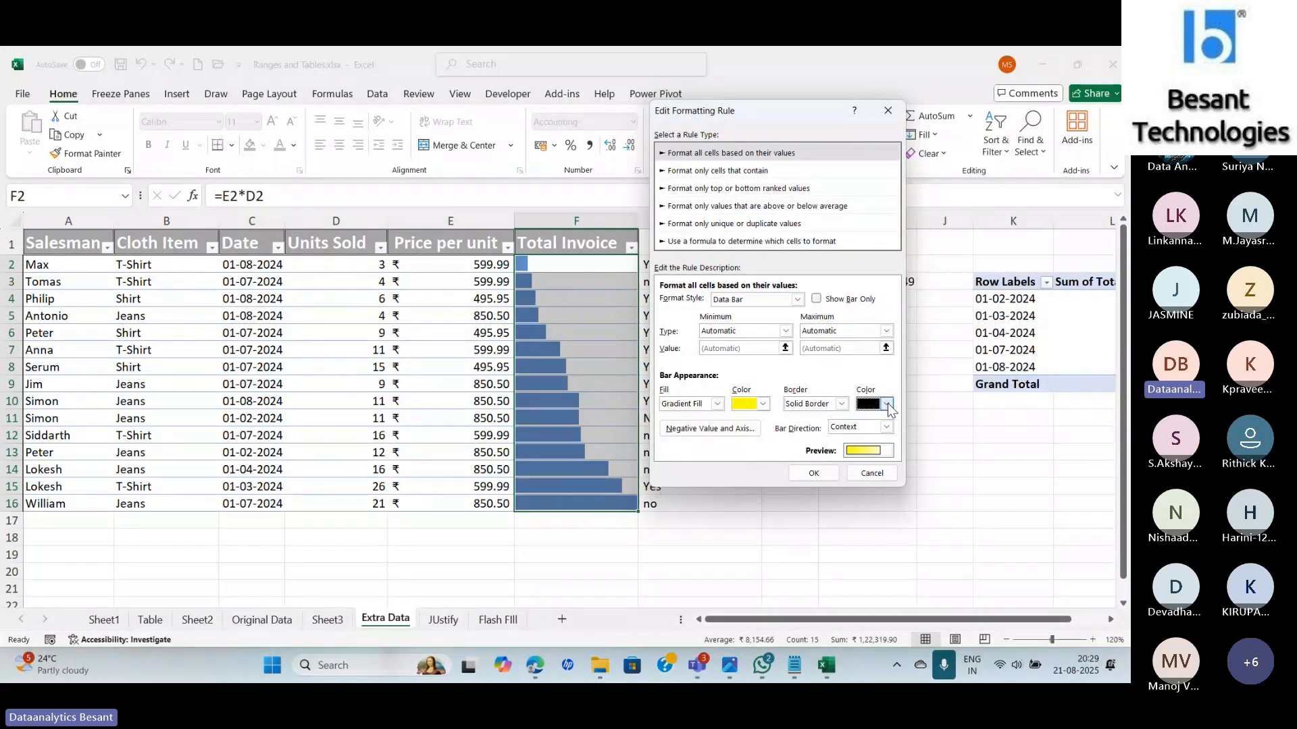
{"action": "left_click", "coordinate": [888, 403]}
{"action": "left_click", "coordinate": [890, 258]}
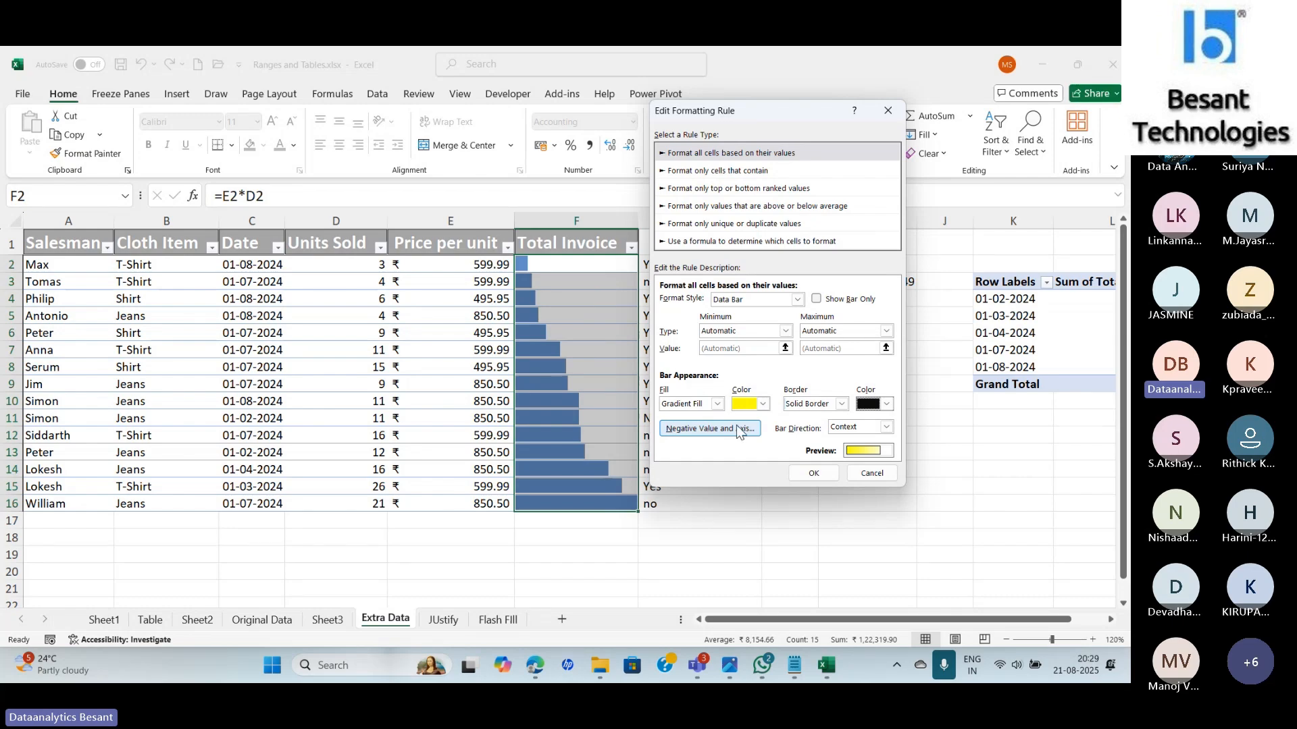
Set the yellow bars' direction to Right-to-Left and save the rule with OK.
{"action": "left_click", "coordinate": [855, 428]}
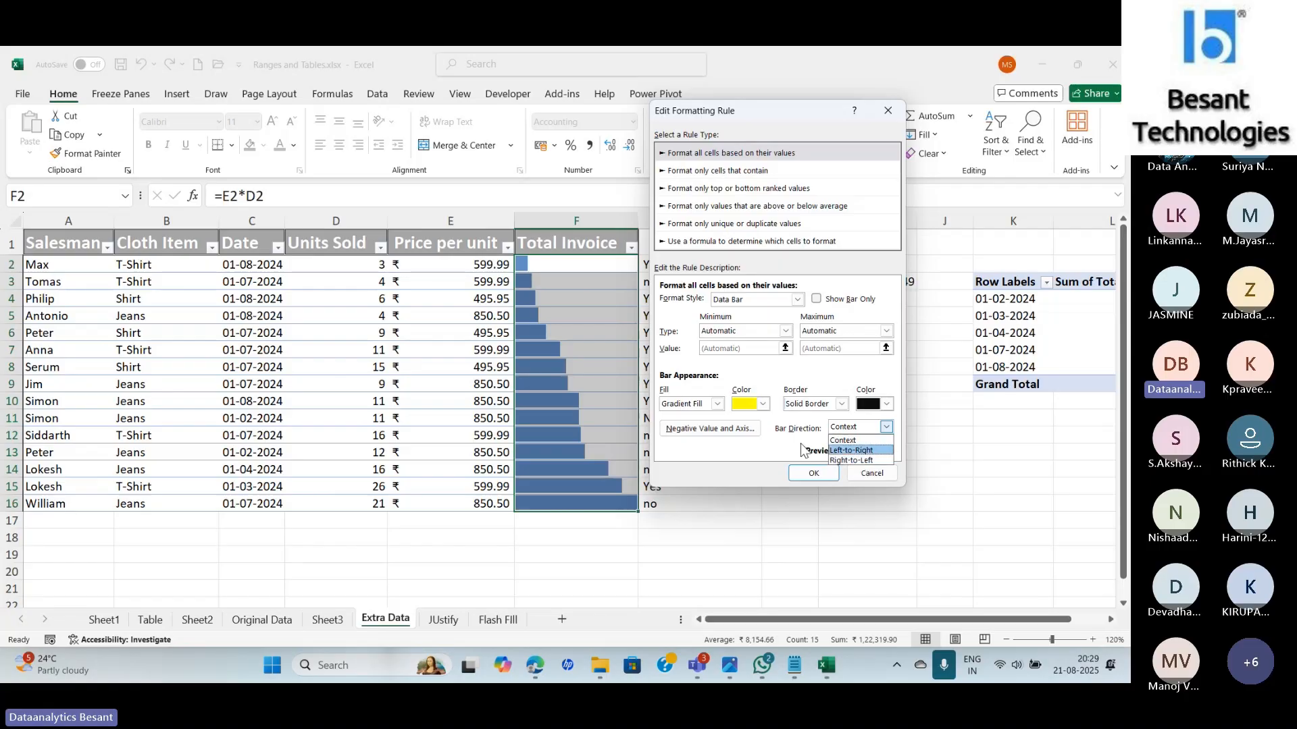
{"action": "left_click", "coordinate": [855, 461]}
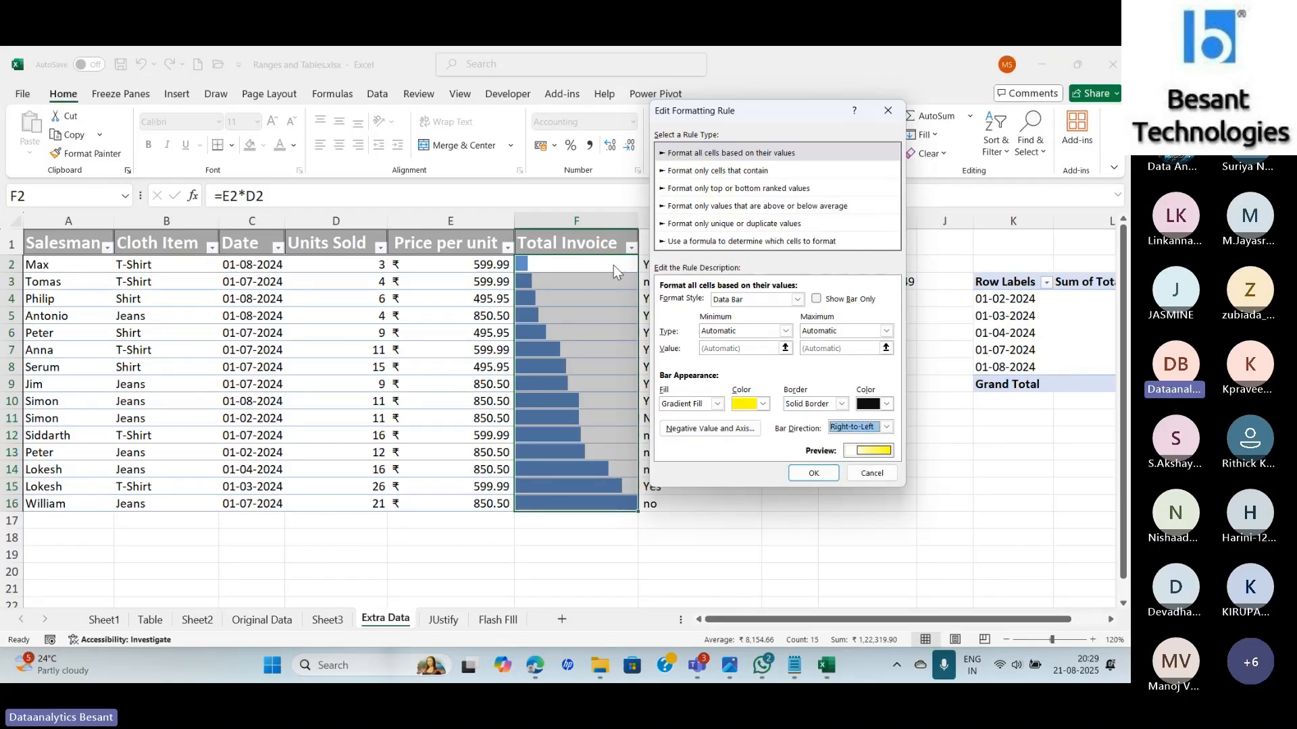
{"action": "left_click", "coordinate": [815, 472]}
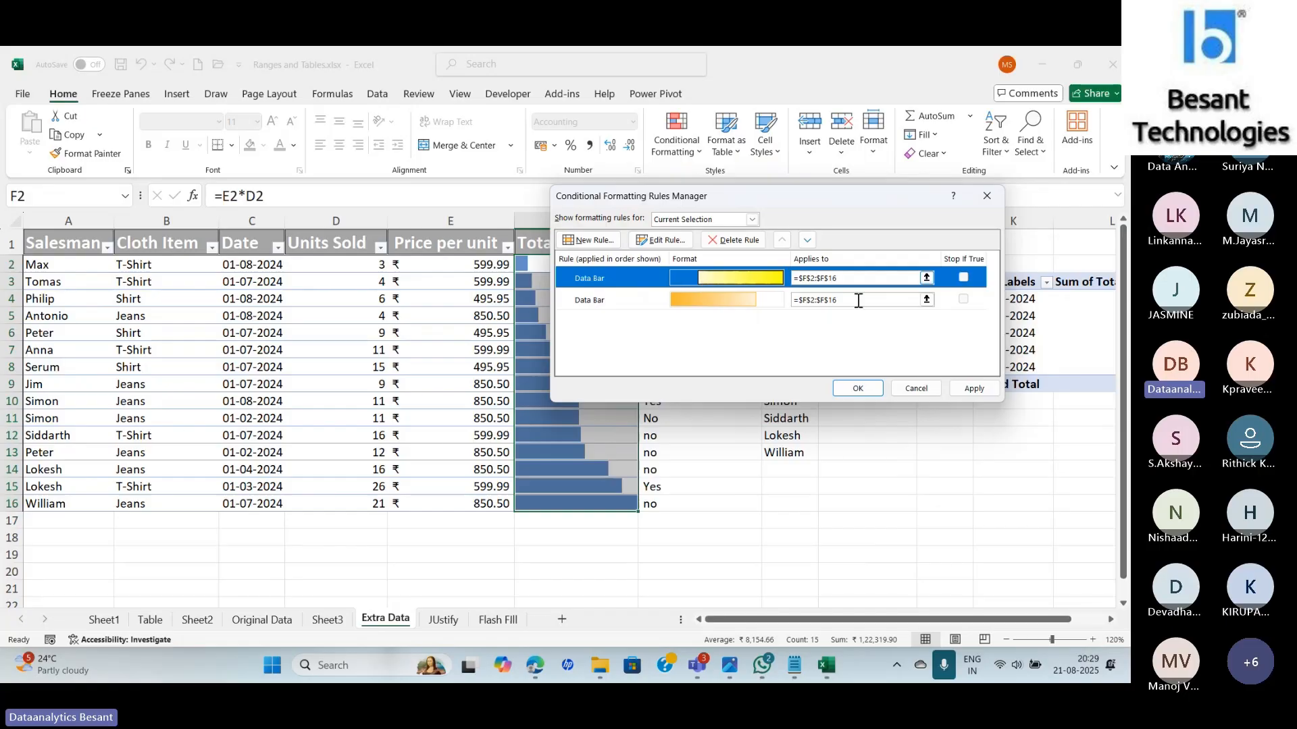
Check the yellow right-to-left bars, cancel the rule edit, and close the Rules Manager.
{"action": "left_click", "coordinate": [974, 389]}
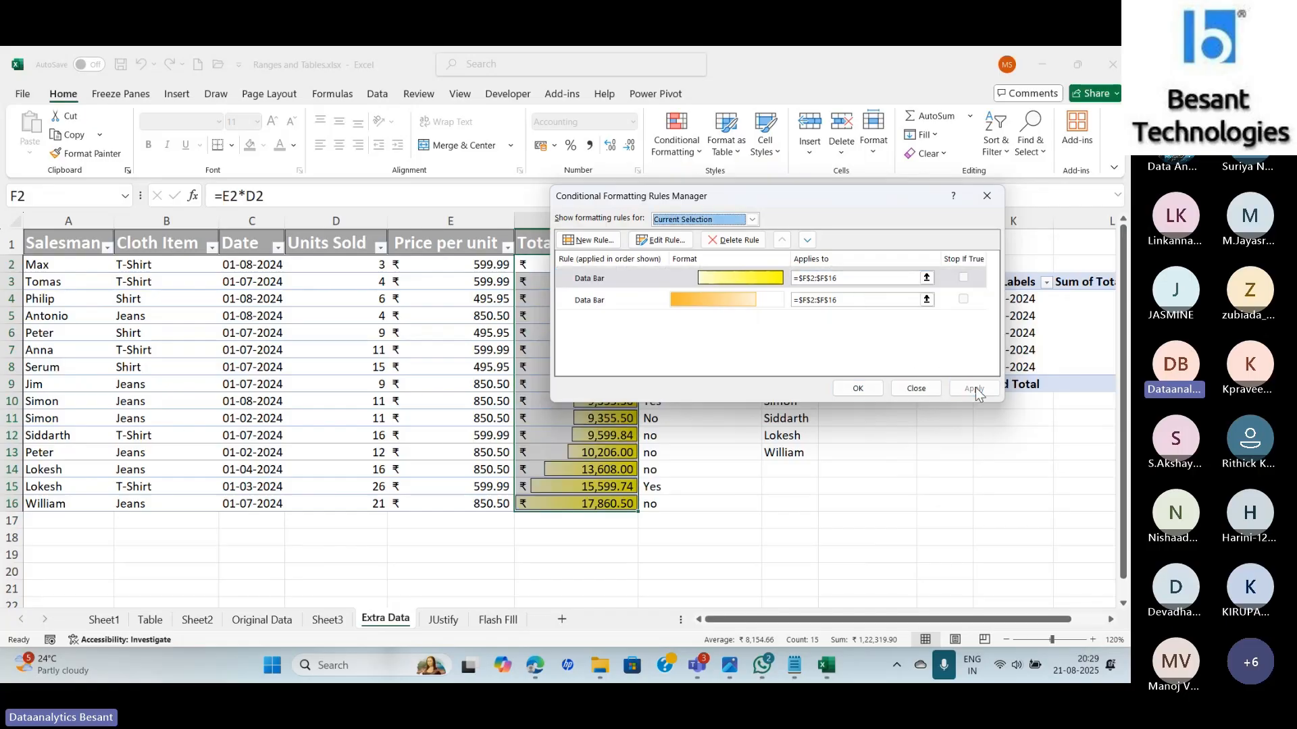
{"action": "left_click_drag", "start_coordinate": [802, 189], "coordinate": [984, 236]}
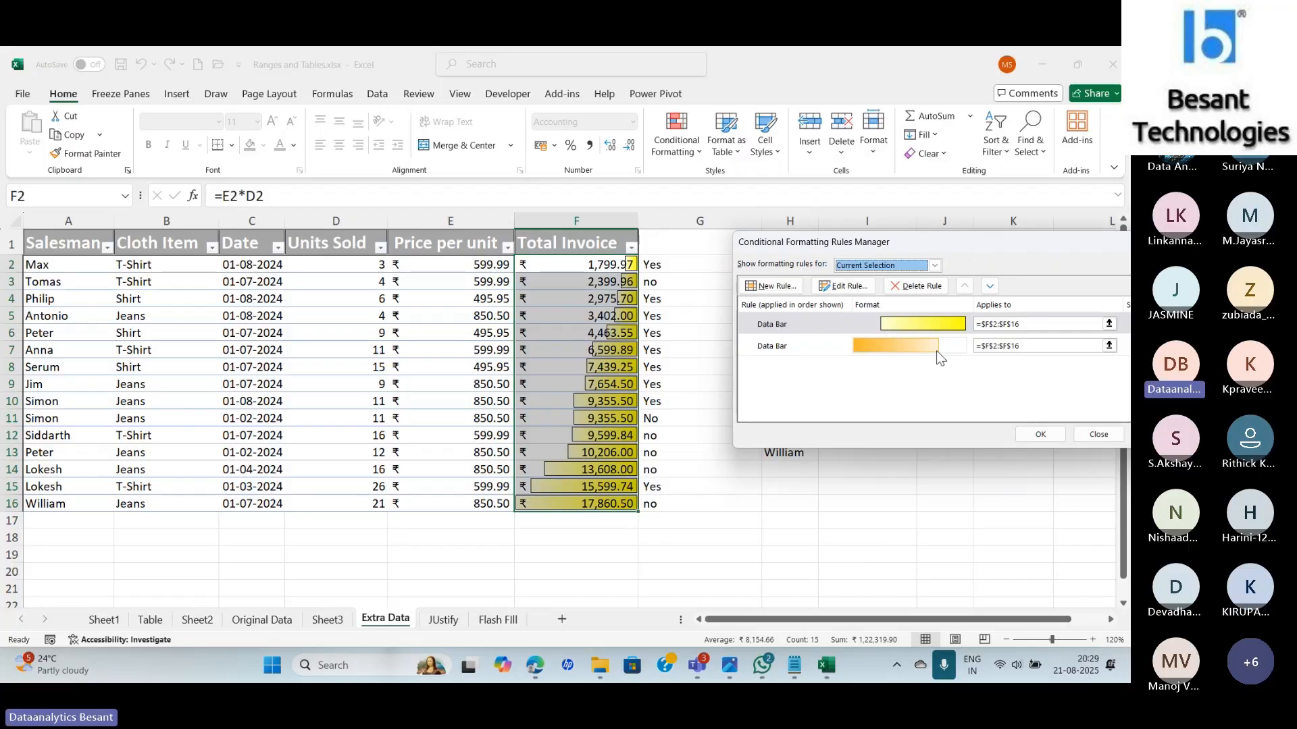
{"action": "left_click", "coordinate": [878, 325]}
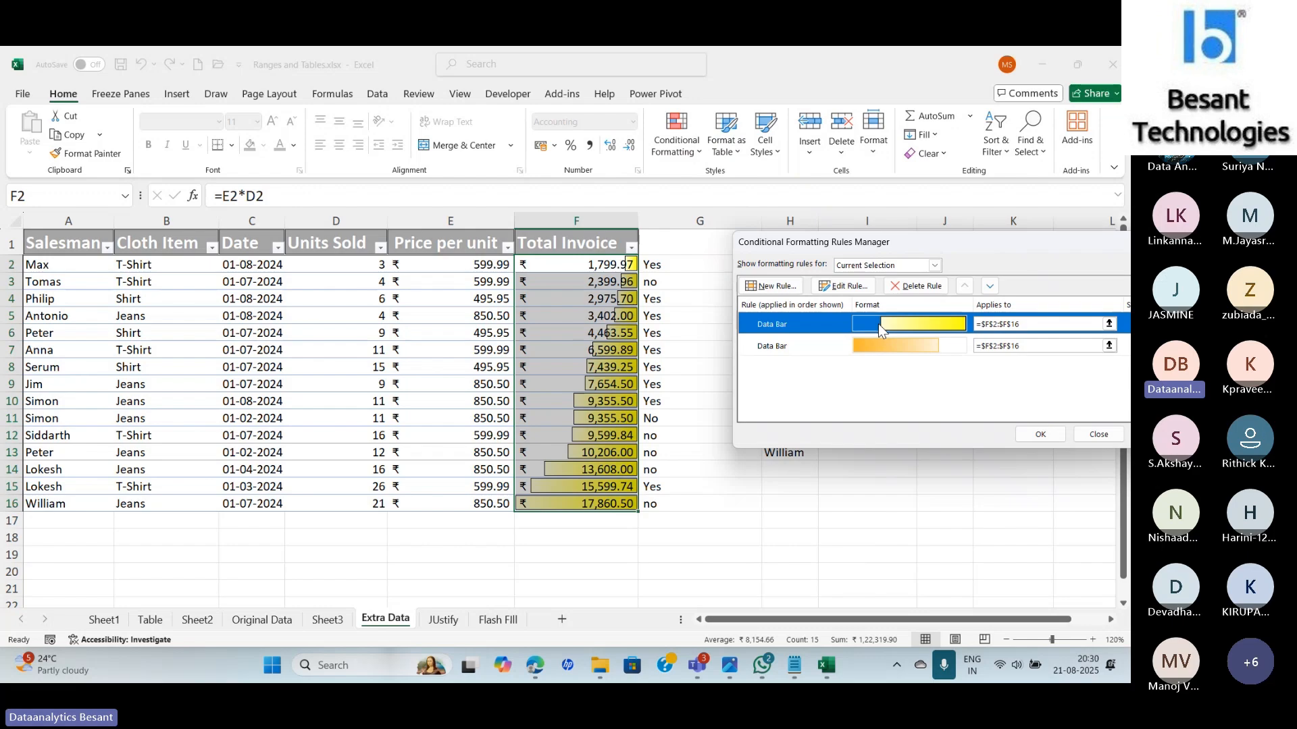
{"action": "double_click", "coordinate": [878, 325]}
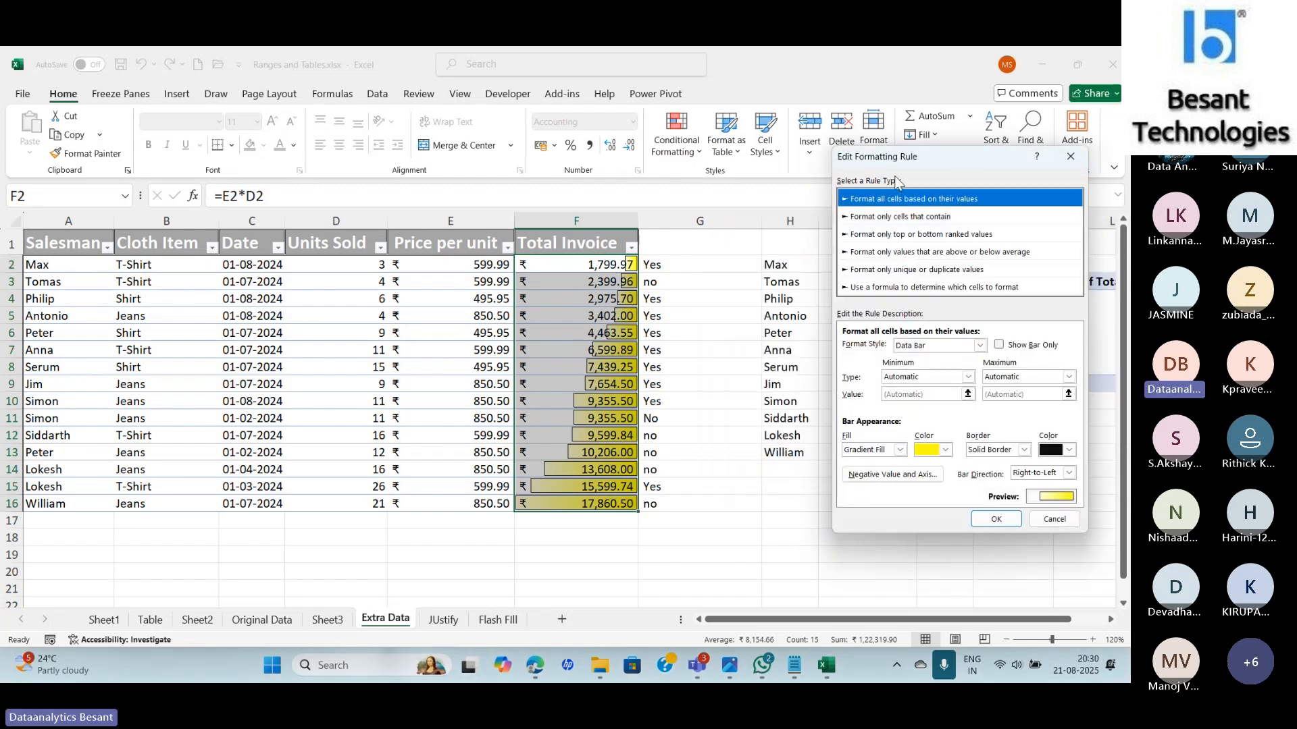
{"action": "left_click_drag", "start_coordinate": [855, 162], "coordinate": [674, 163]}
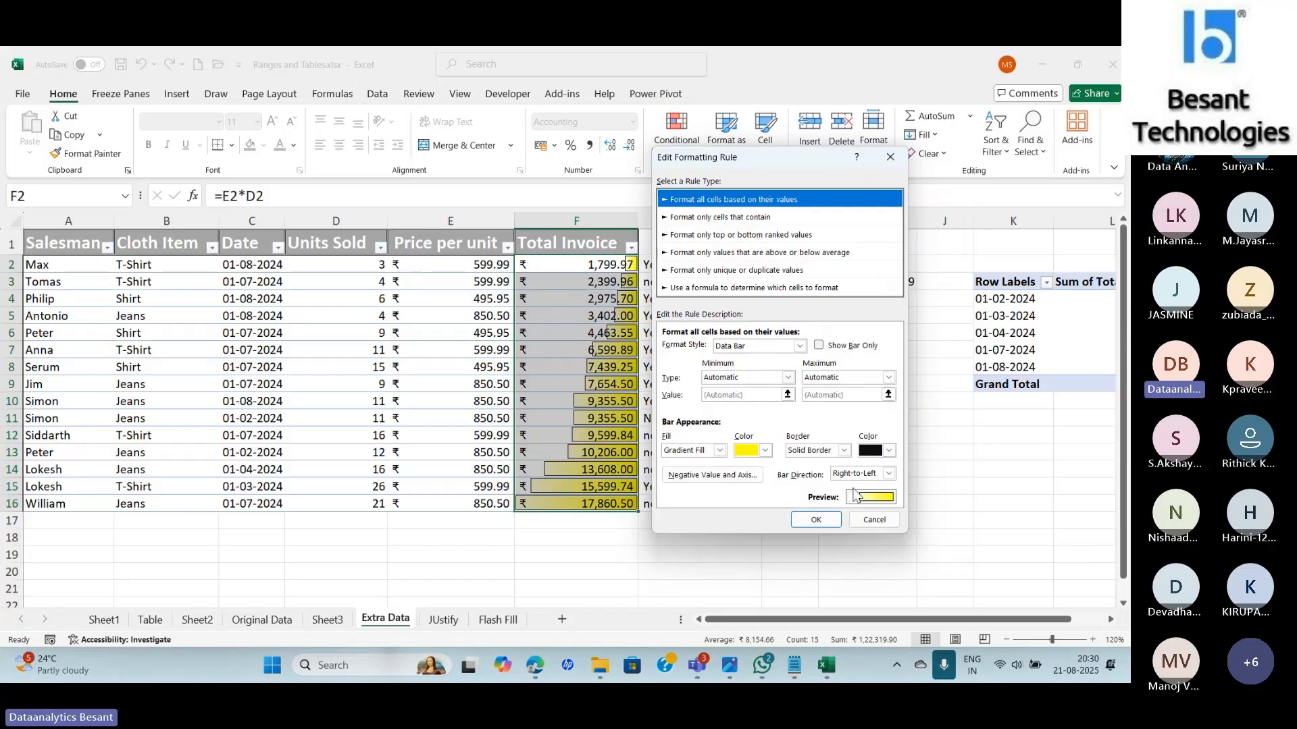
{"action": "left_click", "coordinate": [883, 525]}
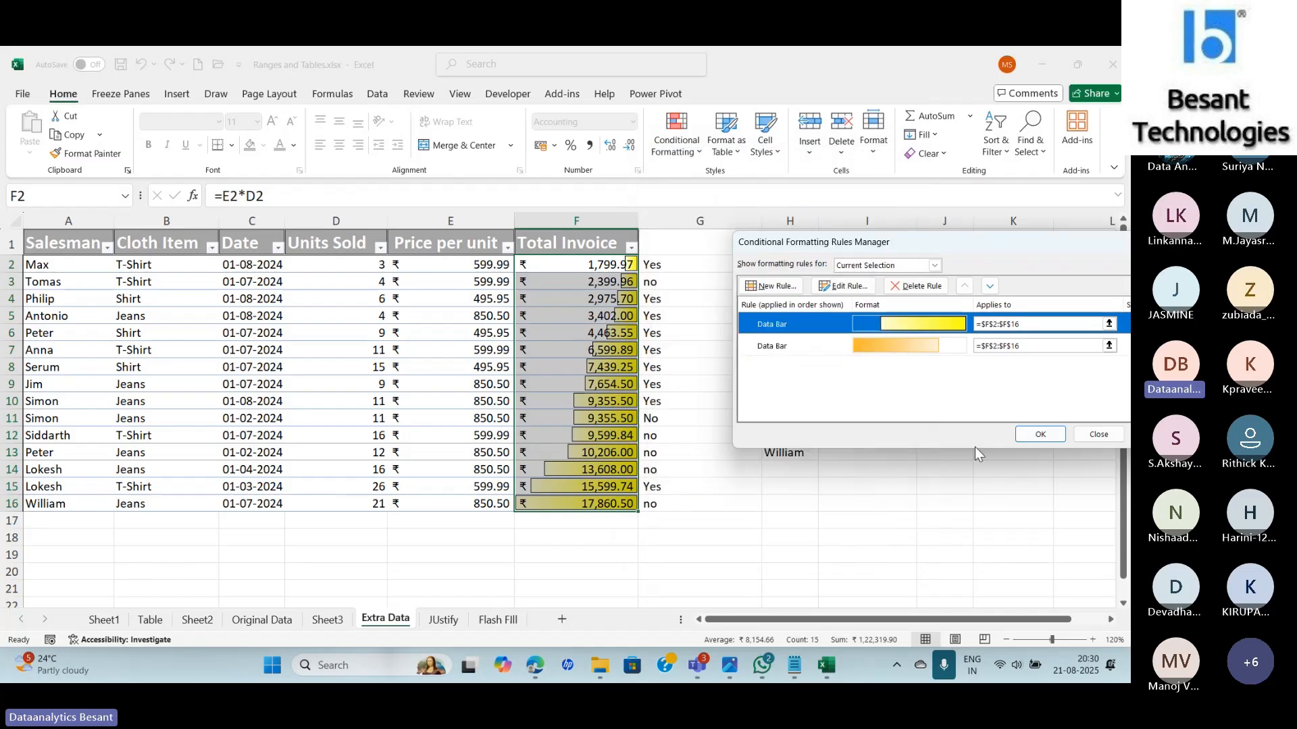
{"action": "left_click", "coordinate": [1099, 433]}
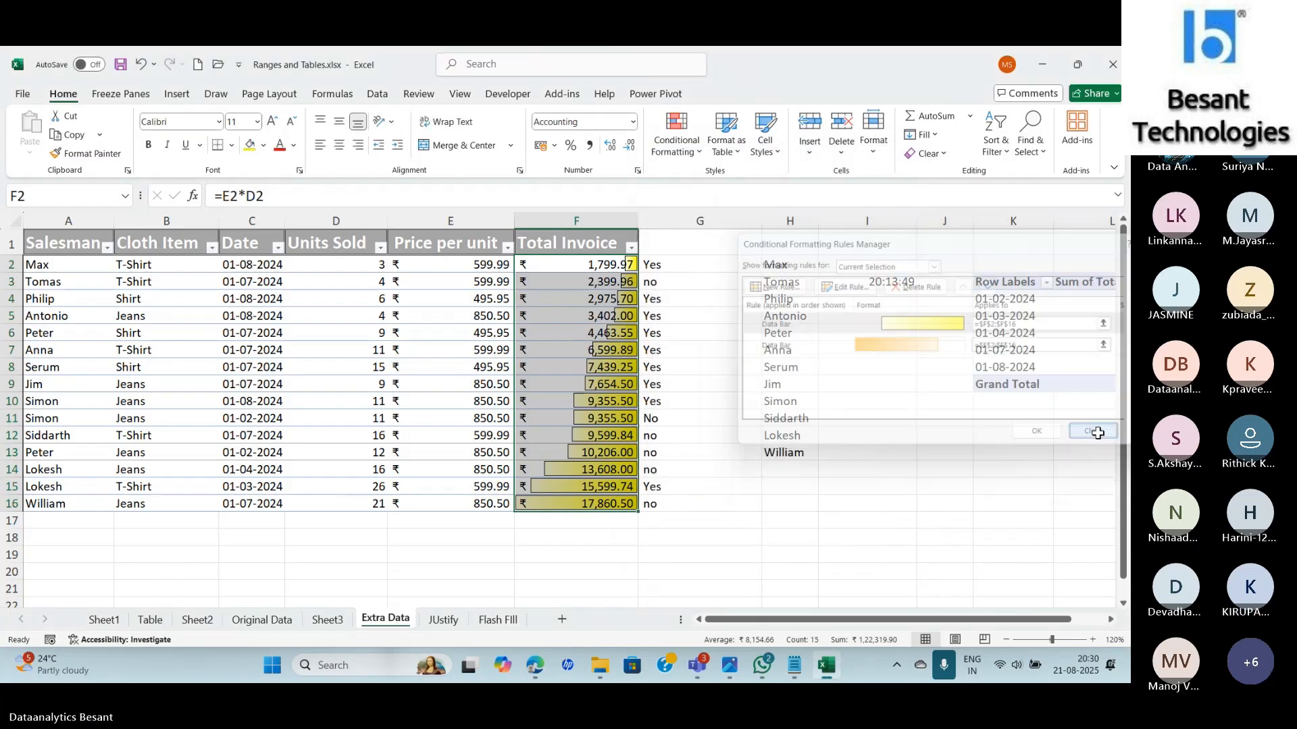
Apply the Blue gradient Data Bar to Total Invoice, then open Manage Rules.
{"action": "left_click", "coordinate": [676, 136]}
{"action": "mouse_move", "coordinate": [709, 247]}
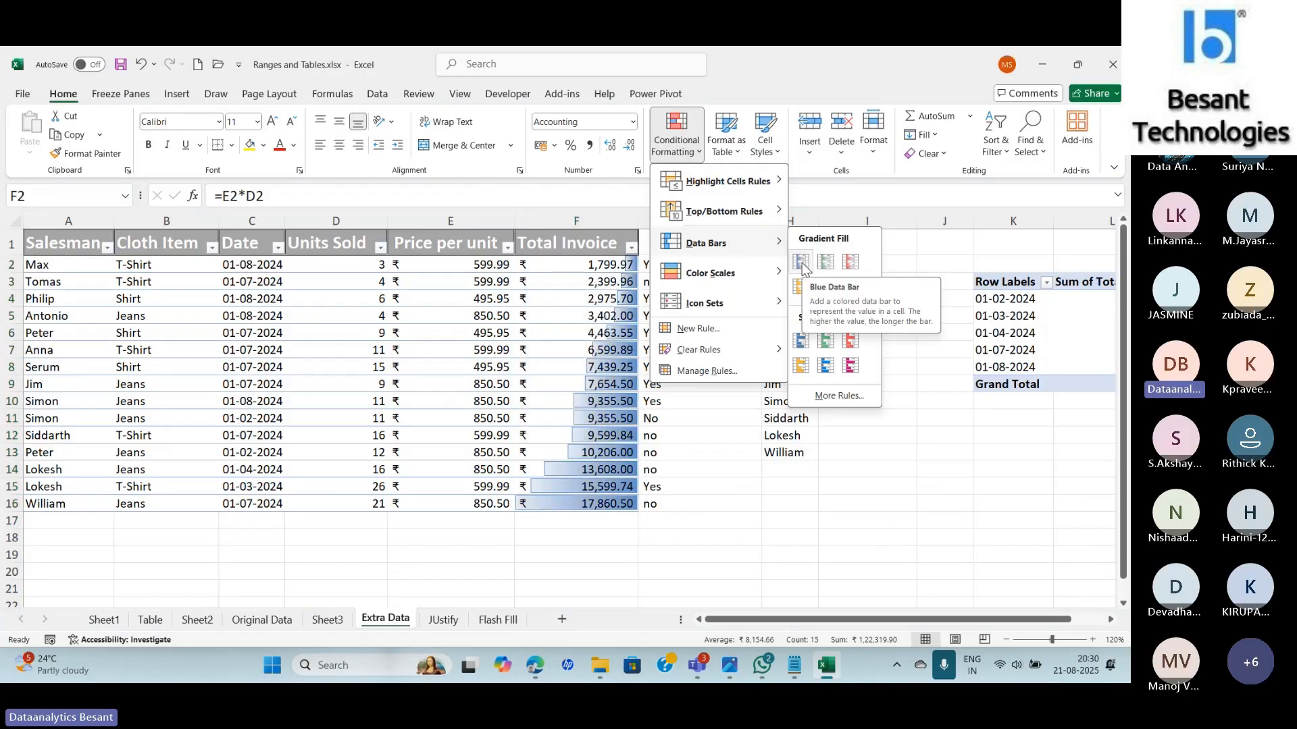
{"action": "left_click", "coordinate": [797, 65]}
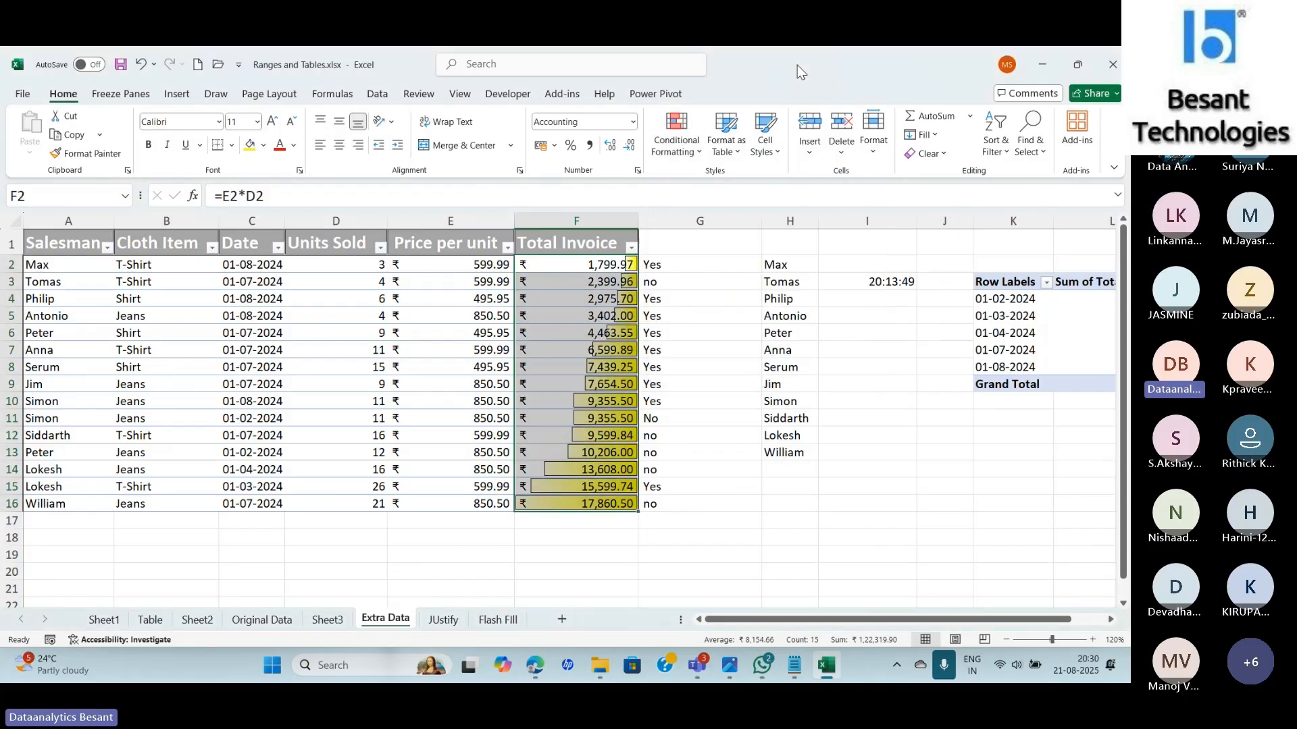
{"action": "left_click", "coordinate": [676, 135]}
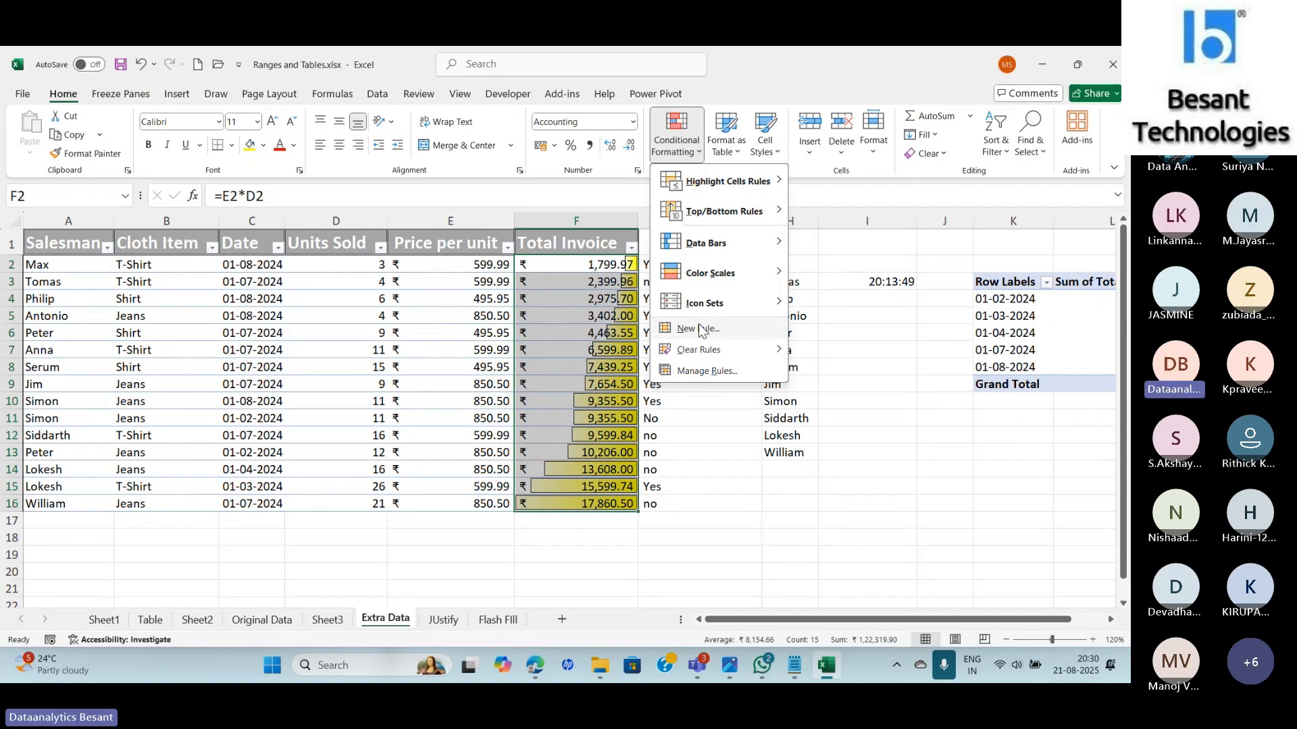
{"action": "mouse_move", "coordinate": [692, 249]}
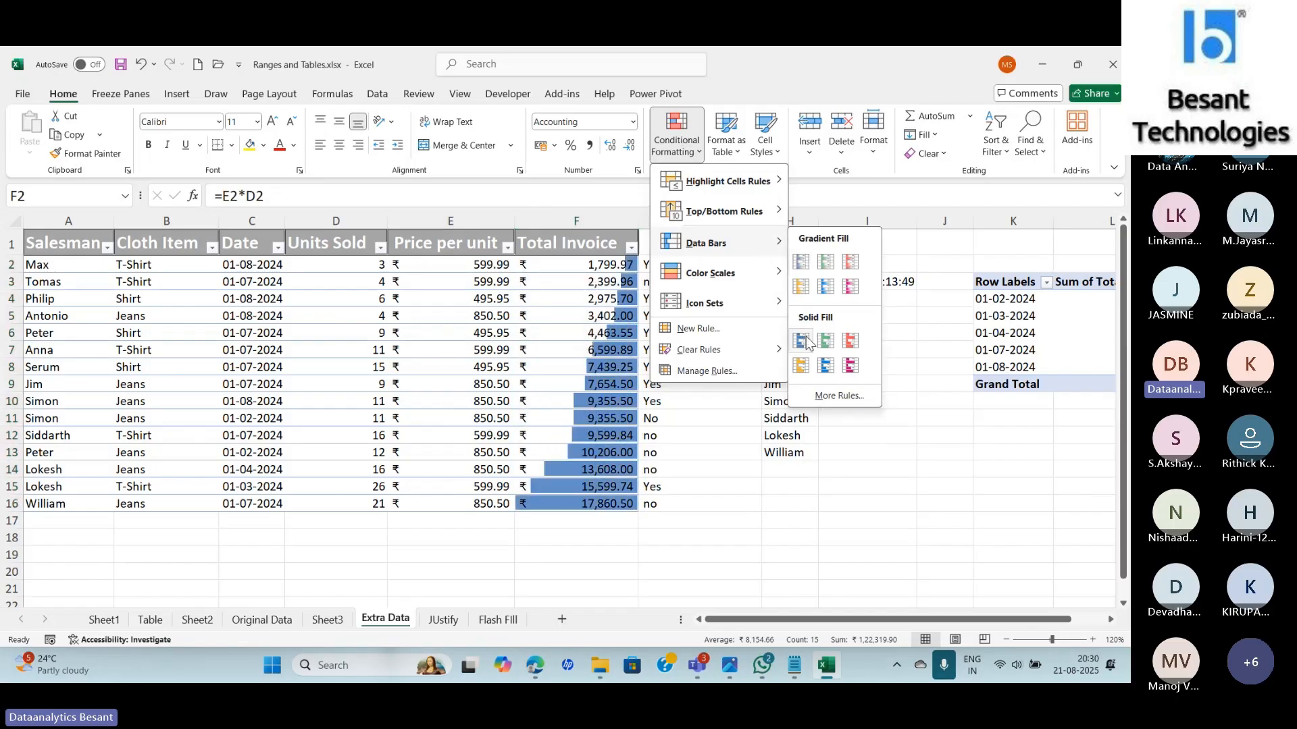
{"action": "left_click", "coordinate": [802, 263]}
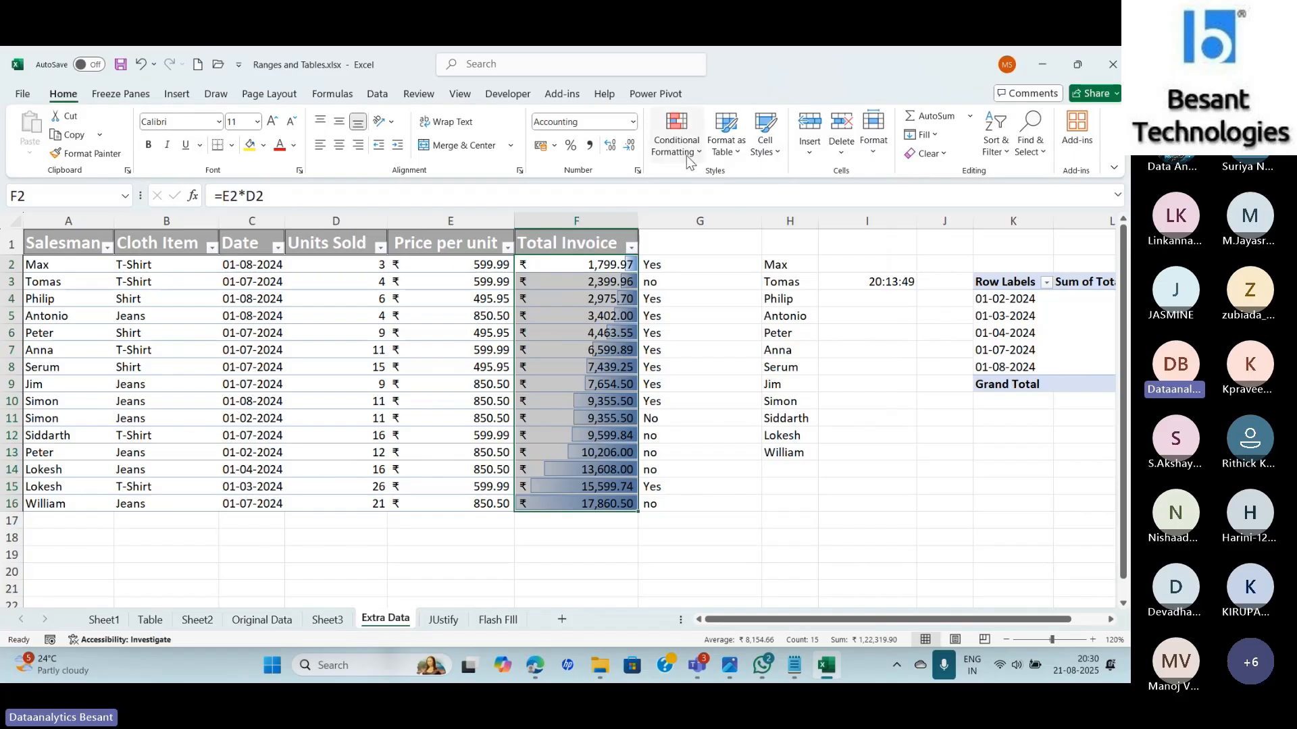
{"action": "left_click", "coordinate": [676, 135]}
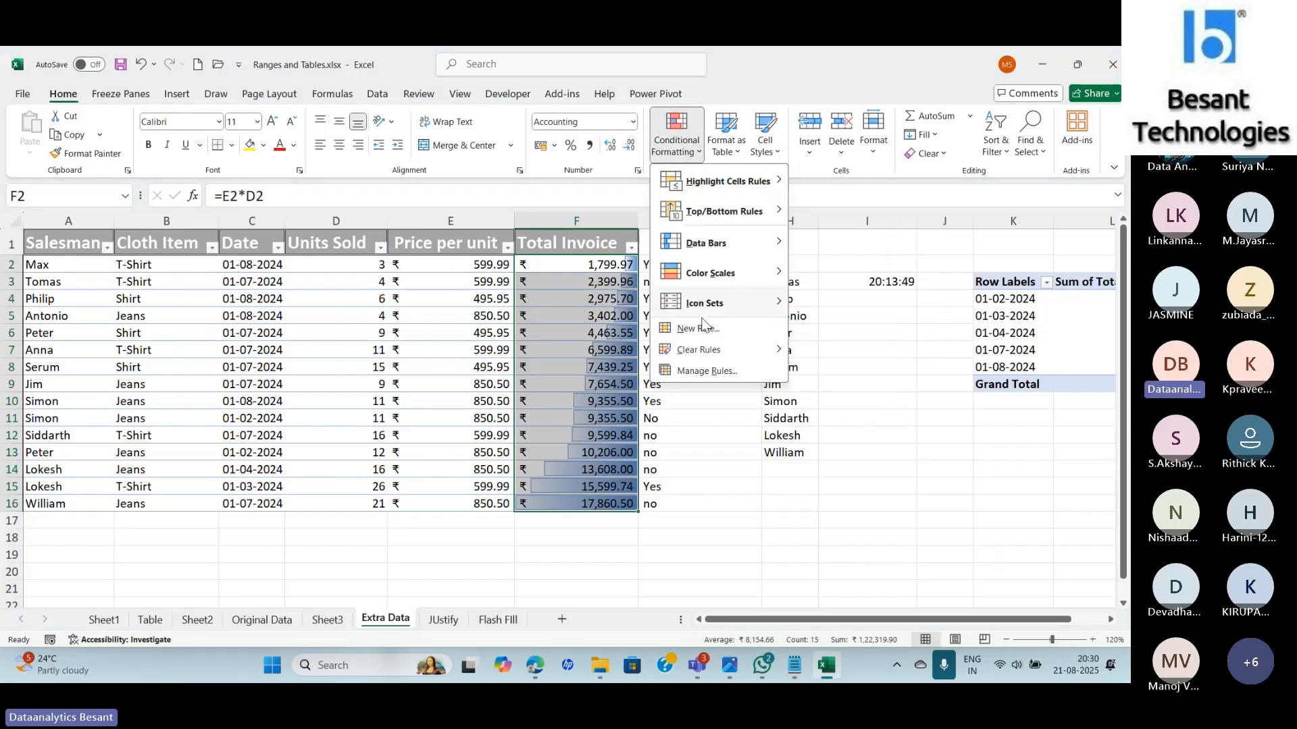
{"action": "left_click", "coordinate": [709, 371]}
Change the blue data bar rule's fill colour to dark green and save it.
{"action": "double_click", "coordinate": [744, 319]}
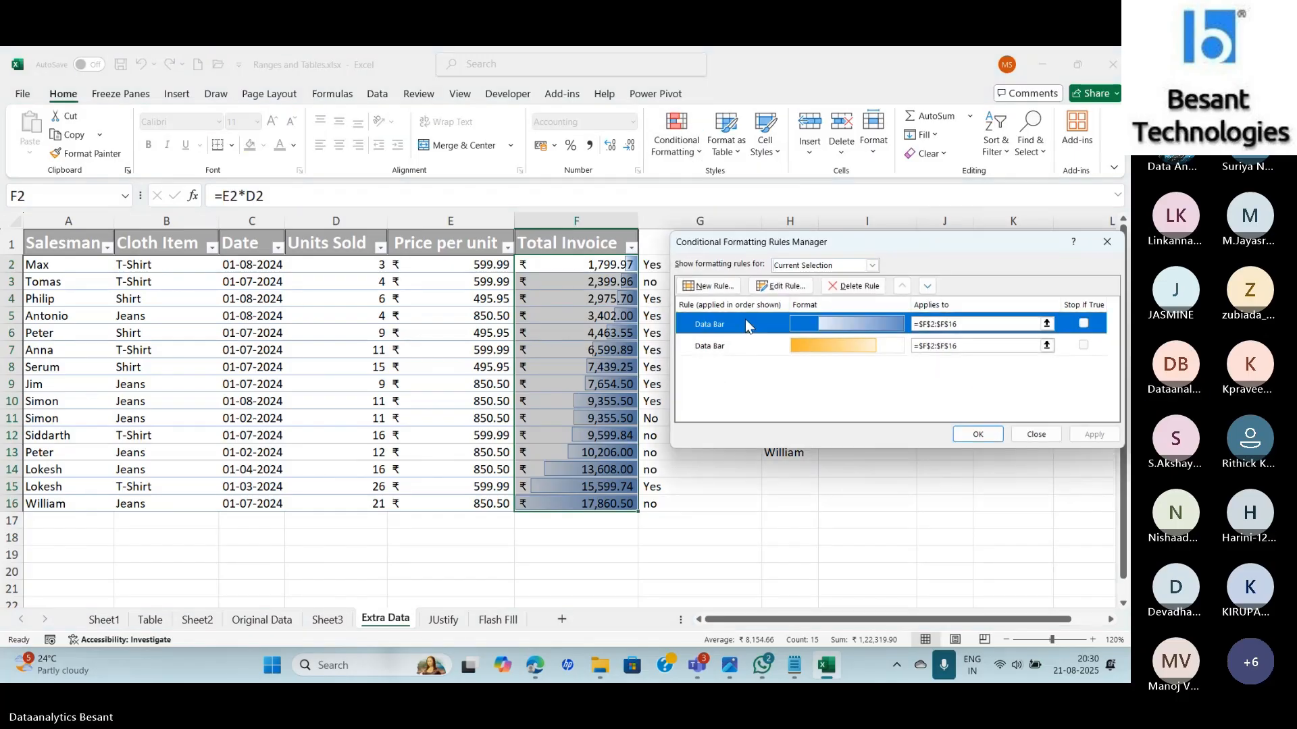
{"action": "left_click", "coordinate": [882, 451]}
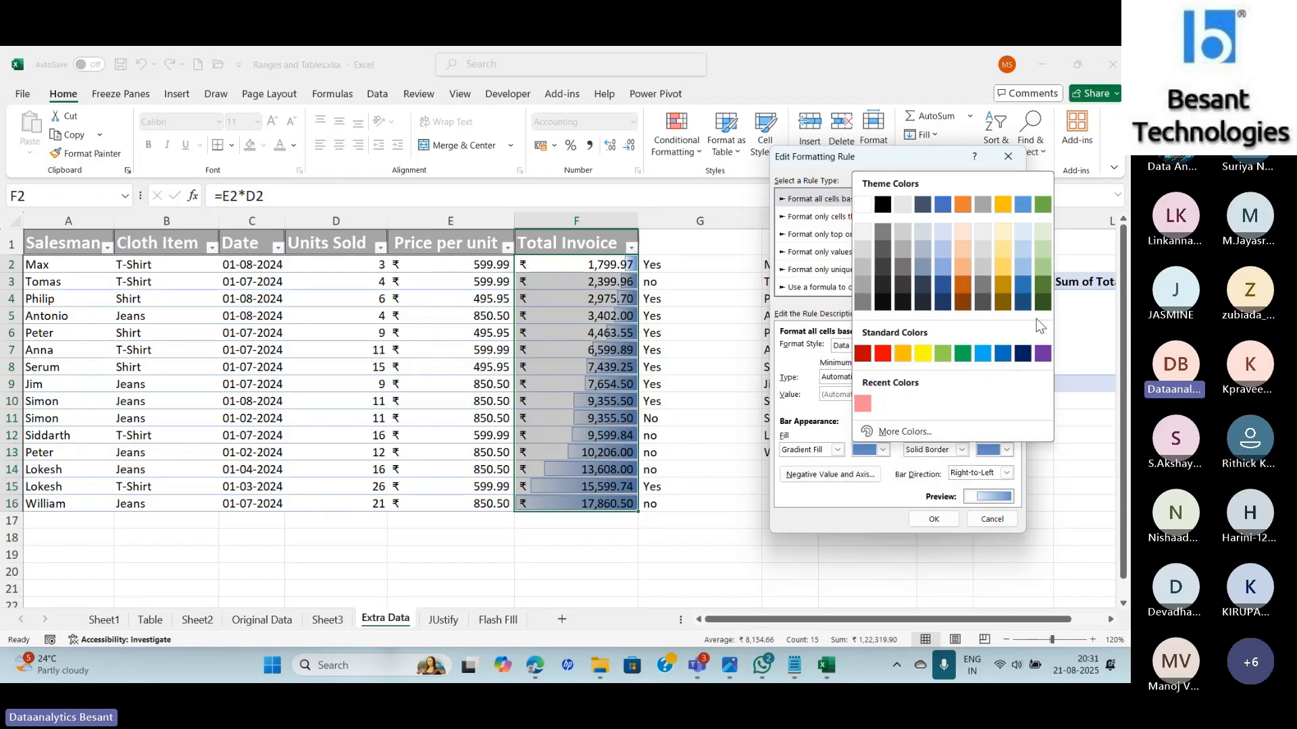
{"action": "left_click", "coordinate": [1044, 304]}
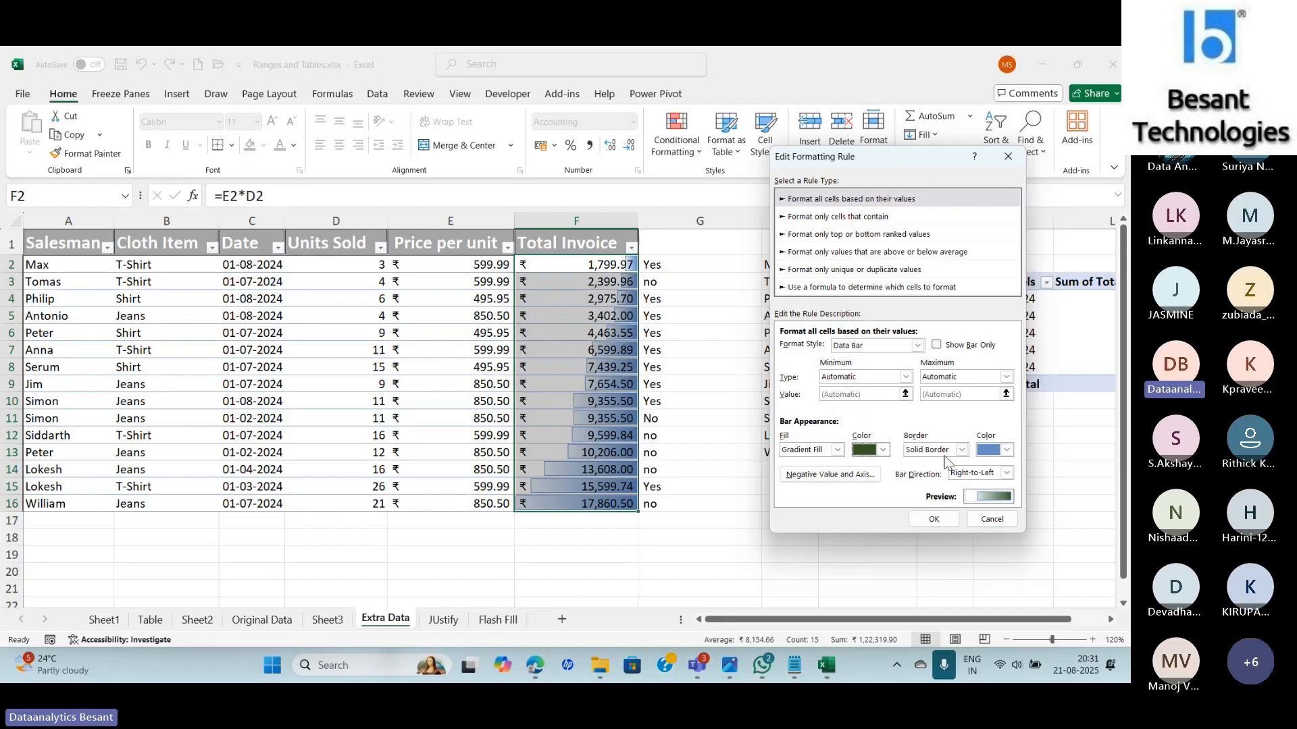
{"action": "left_click", "coordinate": [932, 519]}
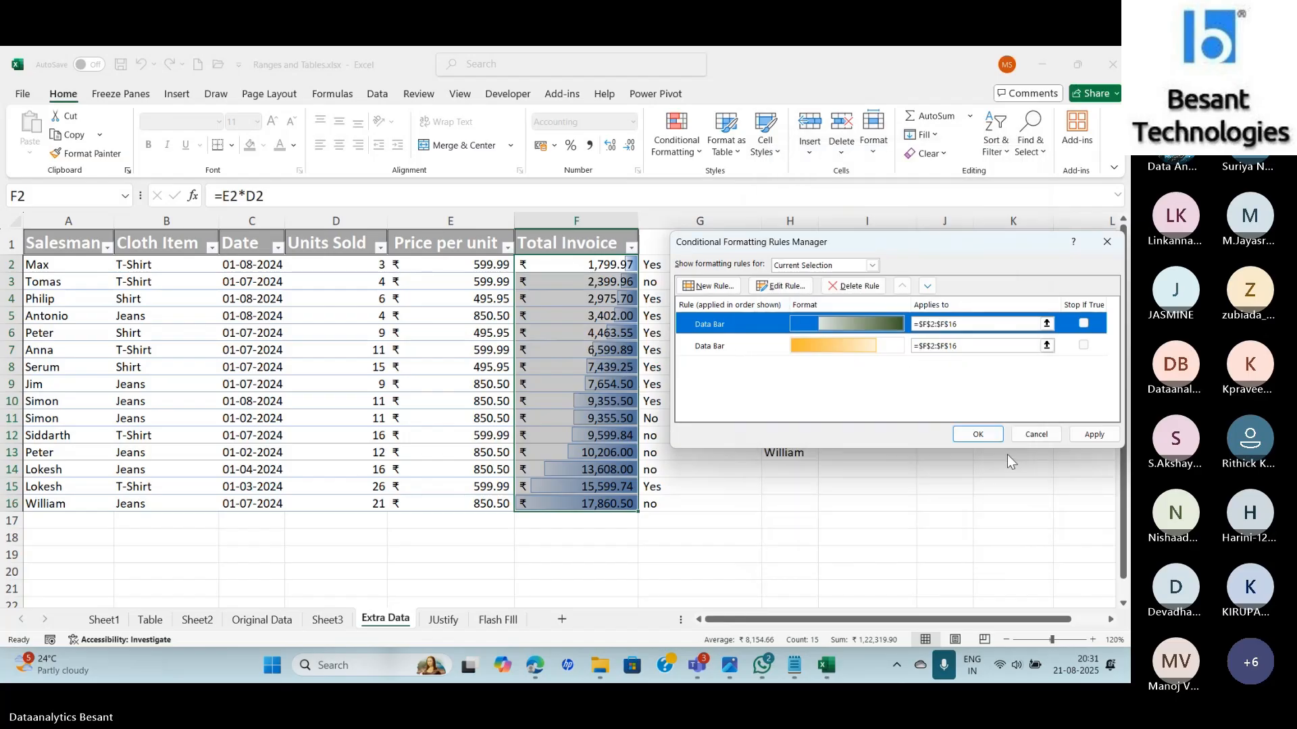
Set the green data bars to No Border and Context bar direction, then save.
{"action": "double_click", "coordinate": [873, 322]}
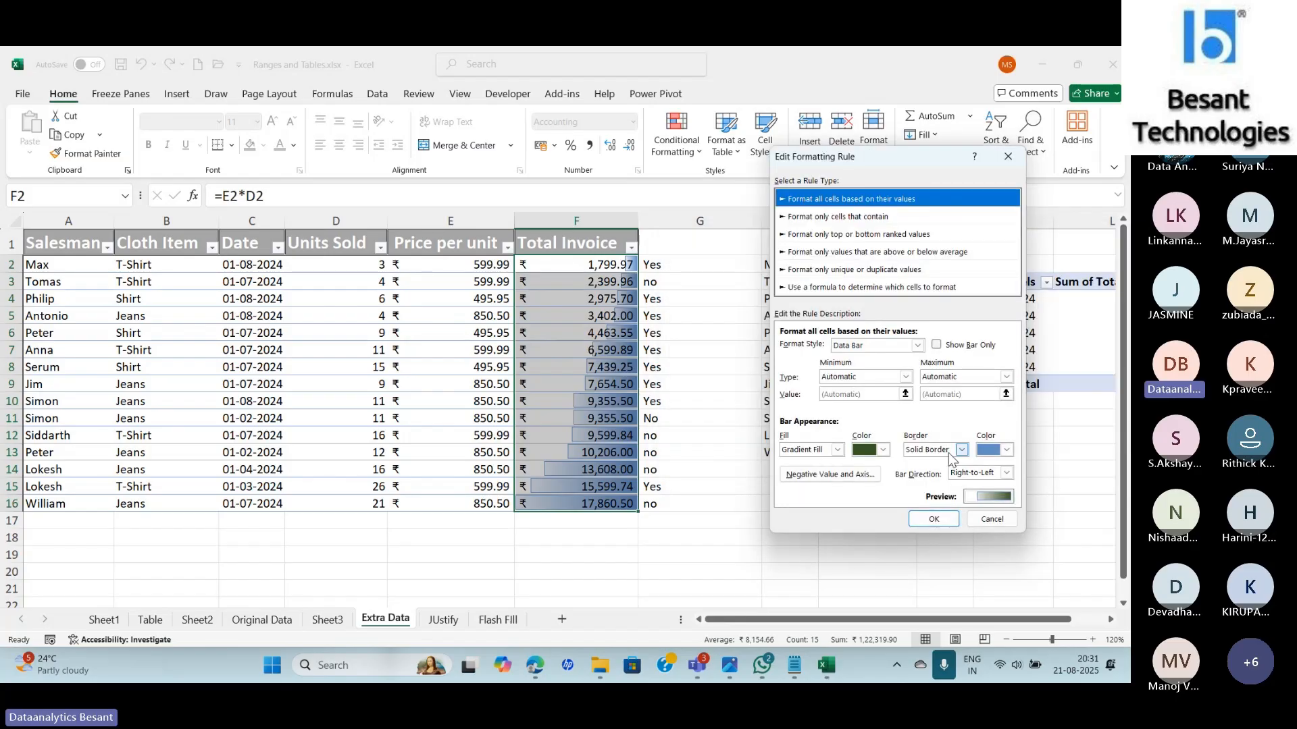
{"action": "left_click", "coordinate": [961, 450]}
{"action": "left_click", "coordinate": [942, 462]}
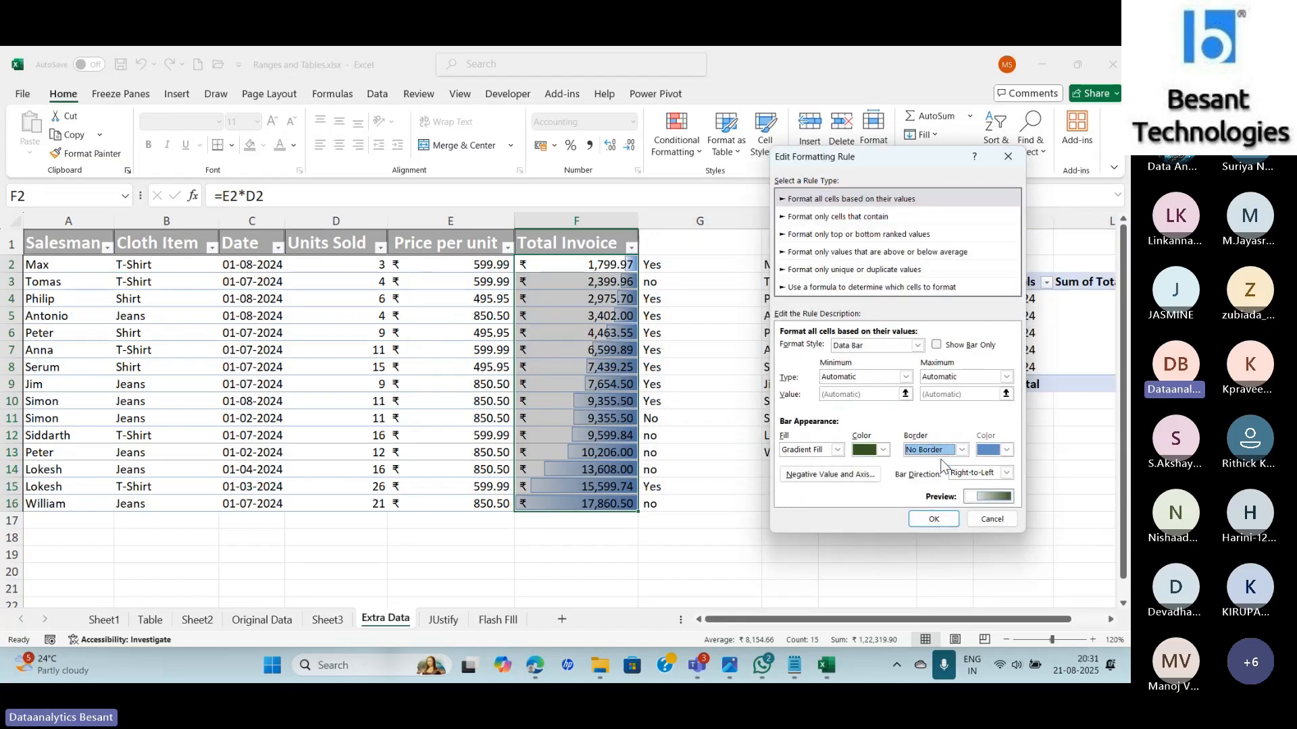
{"action": "left_click", "coordinate": [1006, 473]}
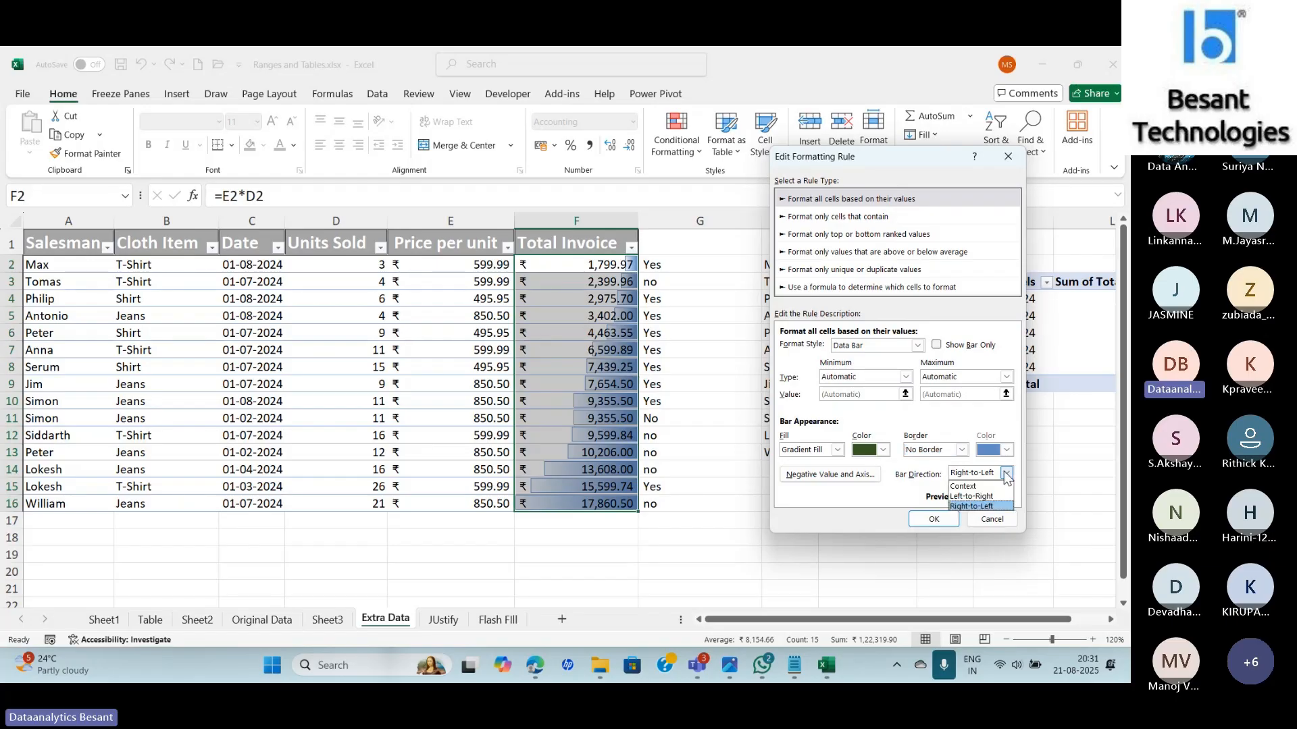
{"action": "left_click", "coordinate": [991, 485]}
{"action": "left_click", "coordinate": [996, 473]}
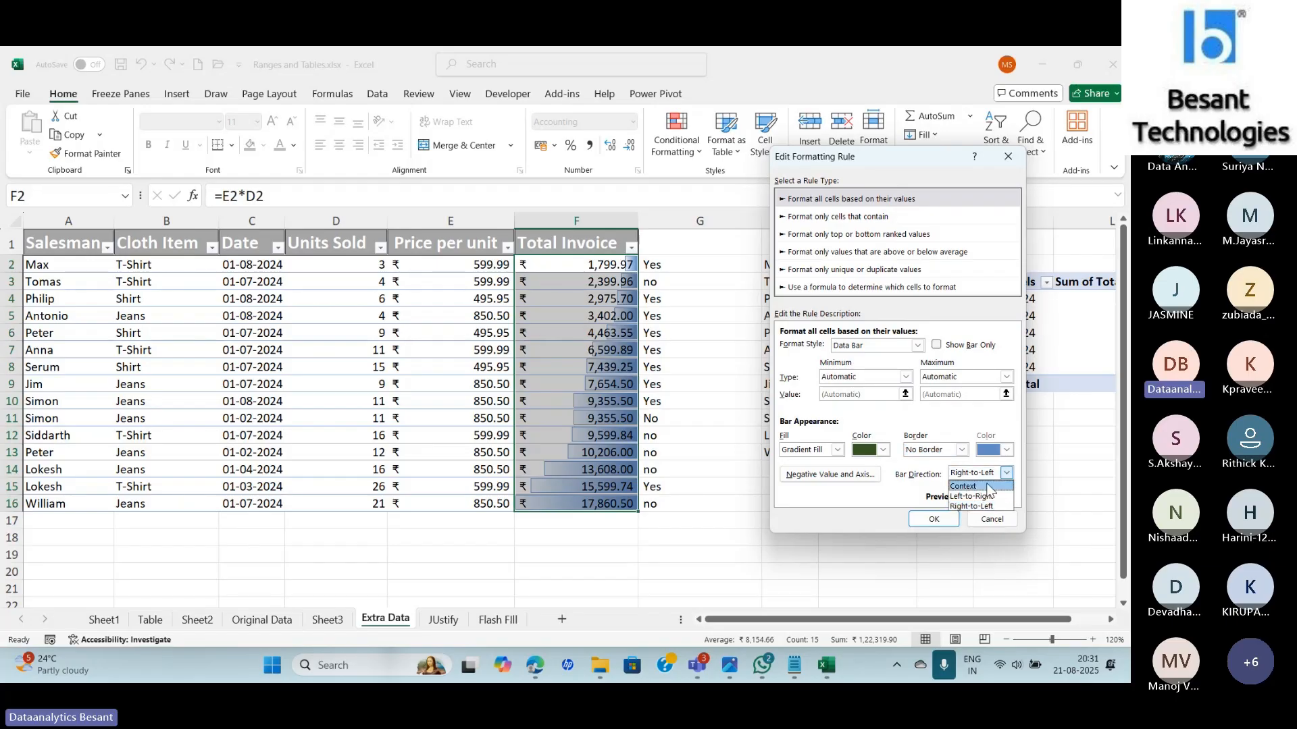
{"action": "left_click", "coordinate": [974, 485]}
{"action": "left_click", "coordinate": [934, 518]}
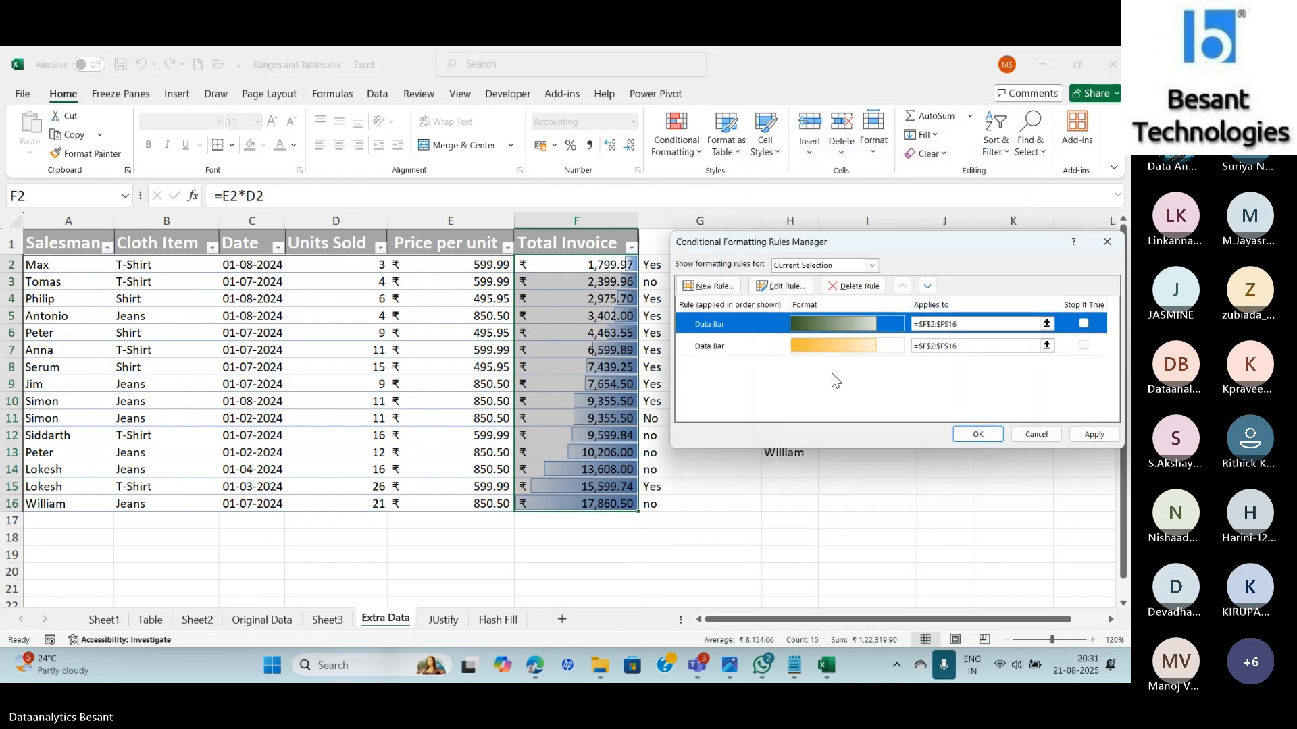
Delete the orange data bar rule and apply the change in the Rules Manager.
{"action": "left_click", "coordinate": [806, 347]}
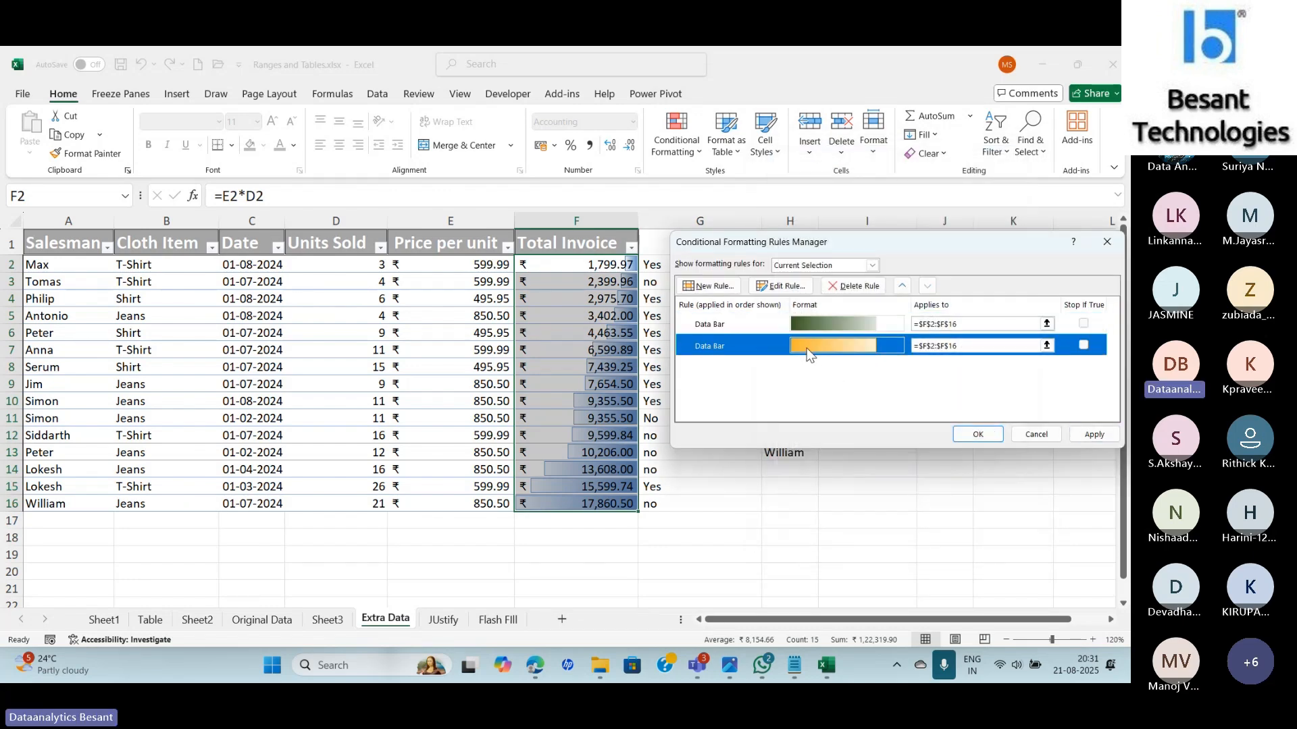
{"action": "left_click", "coordinate": [852, 288]}
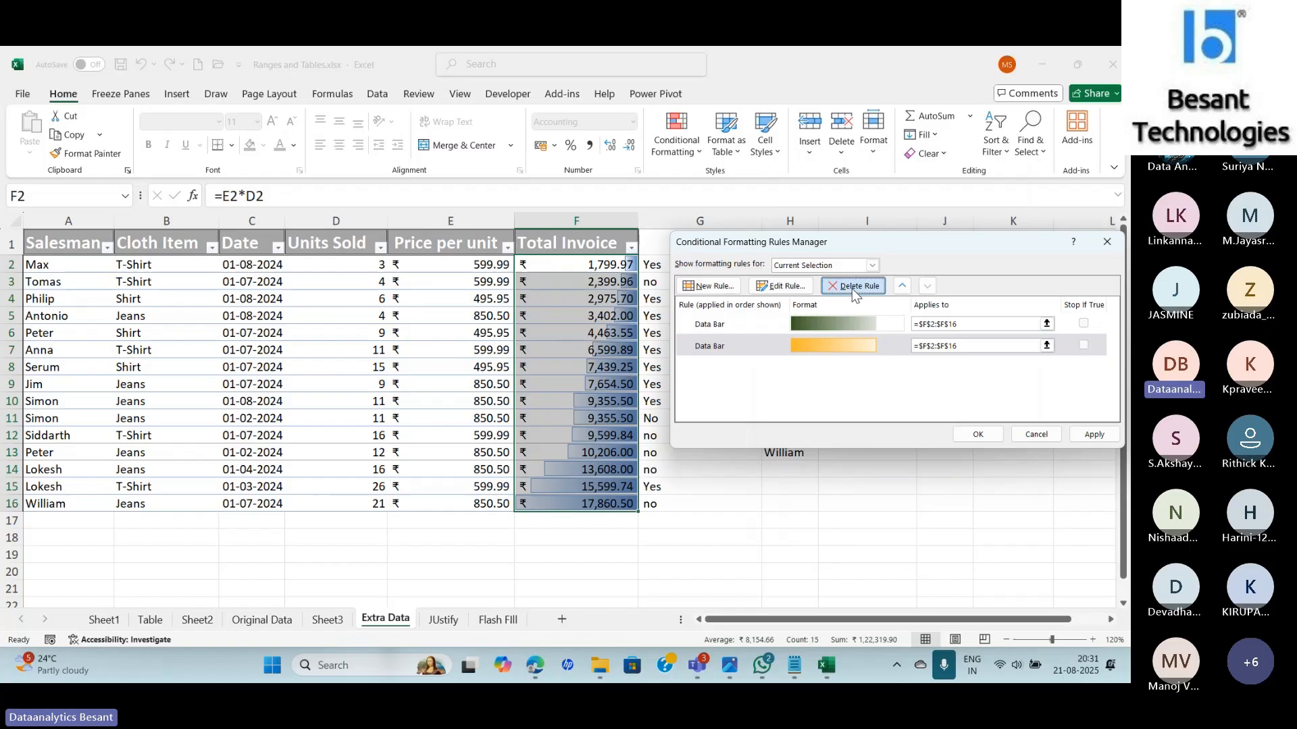
{"action": "left_click", "coordinate": [1094, 436]}
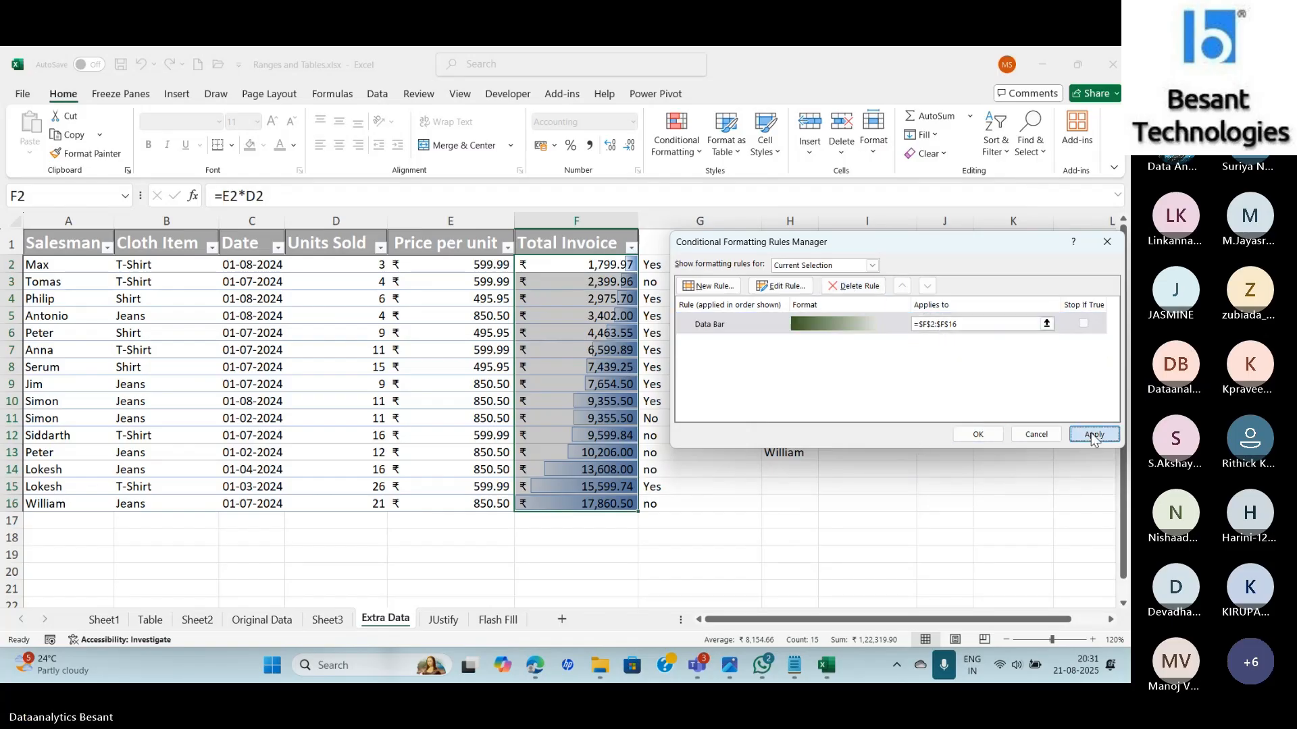
{"action": "left_click", "coordinate": [979, 435]}
View the remaining green bars, then reselect the Total Invoice values F2:F16.
{"action": "left_click", "coordinate": [622, 397]}
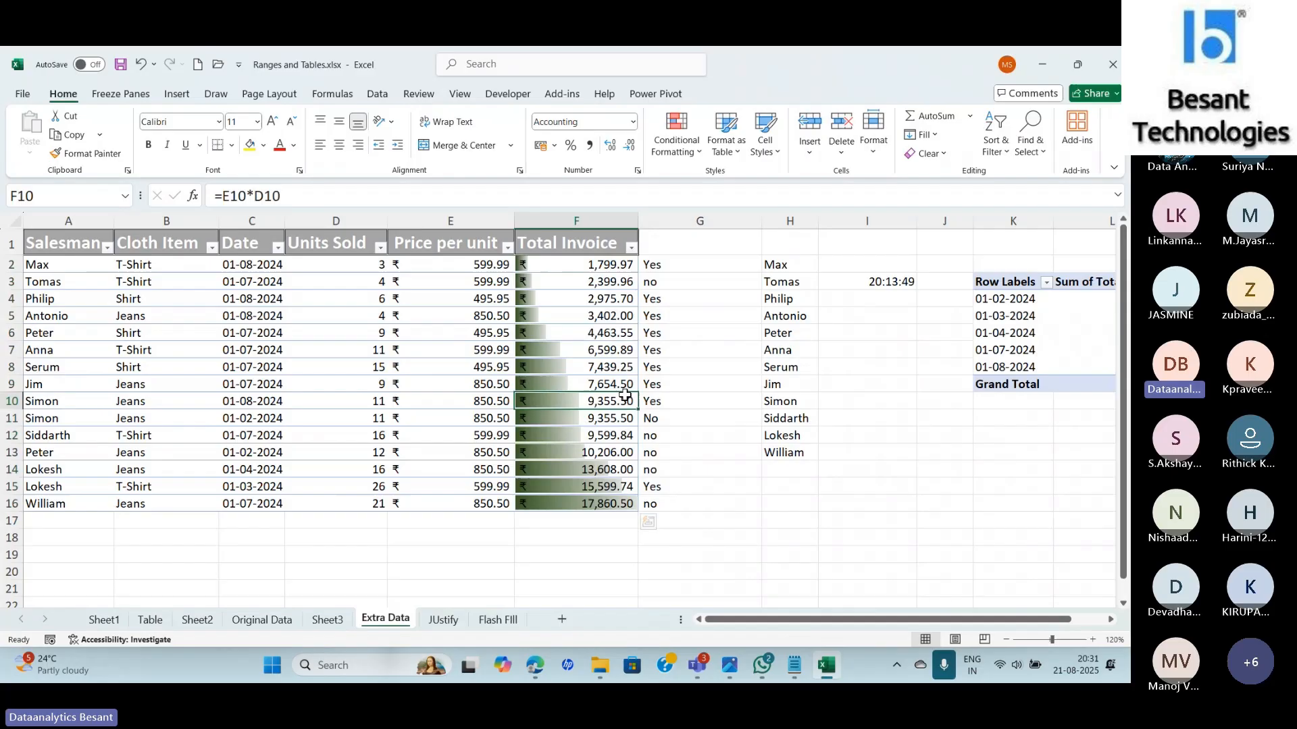
{"action": "left_click", "coordinate": [691, 555]}
{"action": "left_click", "coordinate": [570, 266]}
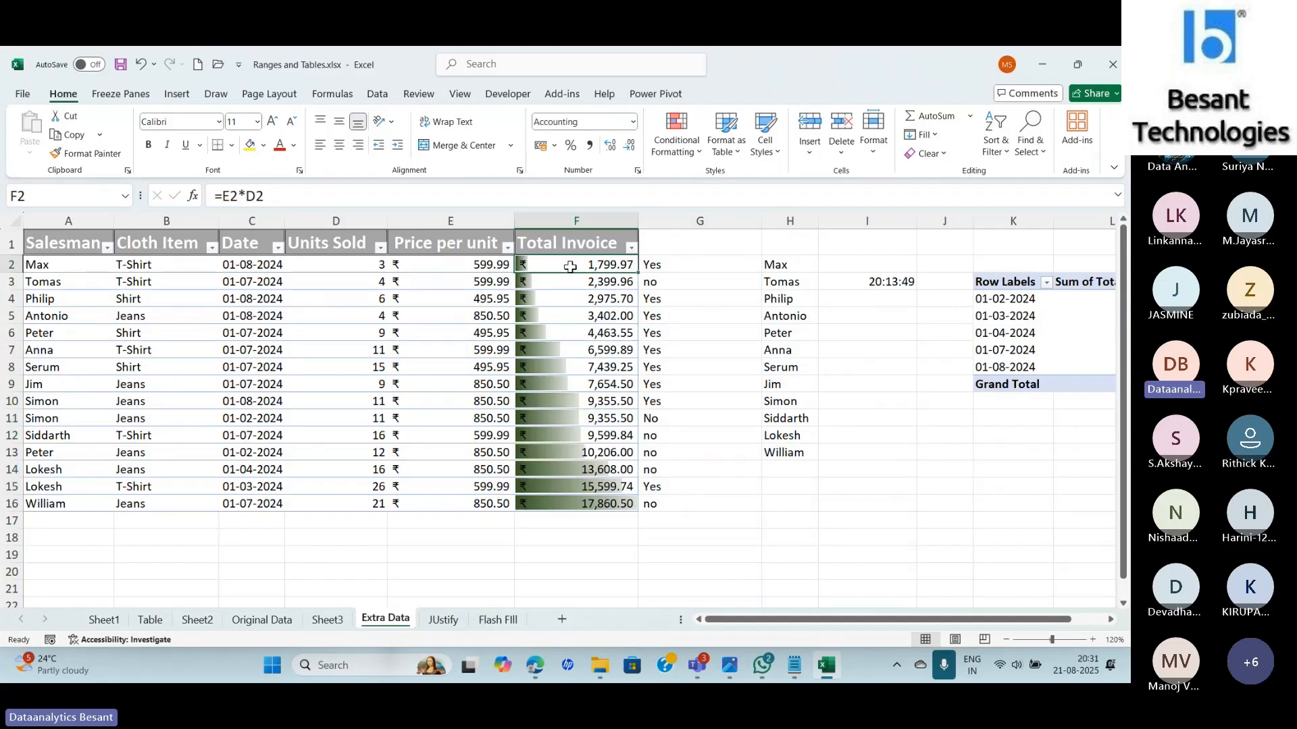
{"action": "left_click_drag", "start_coordinate": [571, 266], "coordinate": [574, 505]}
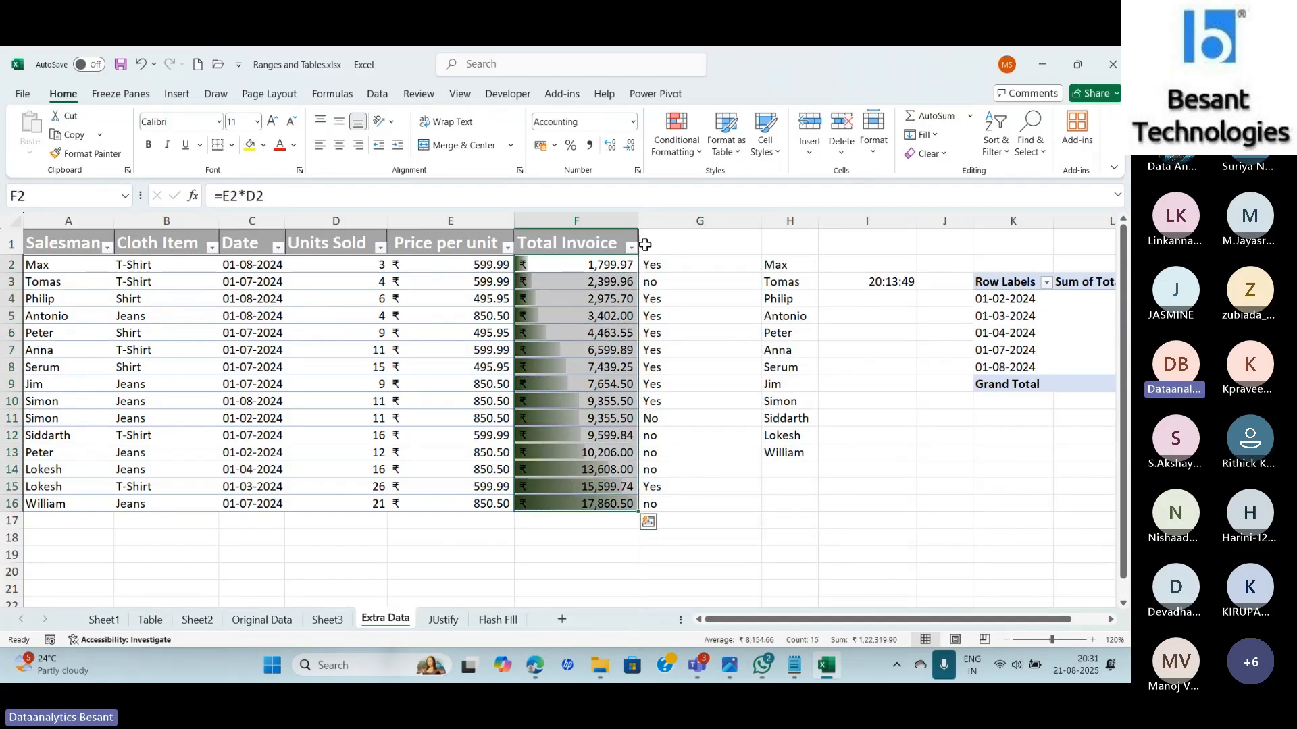
{"action": "left_click", "coordinate": [676, 139]}
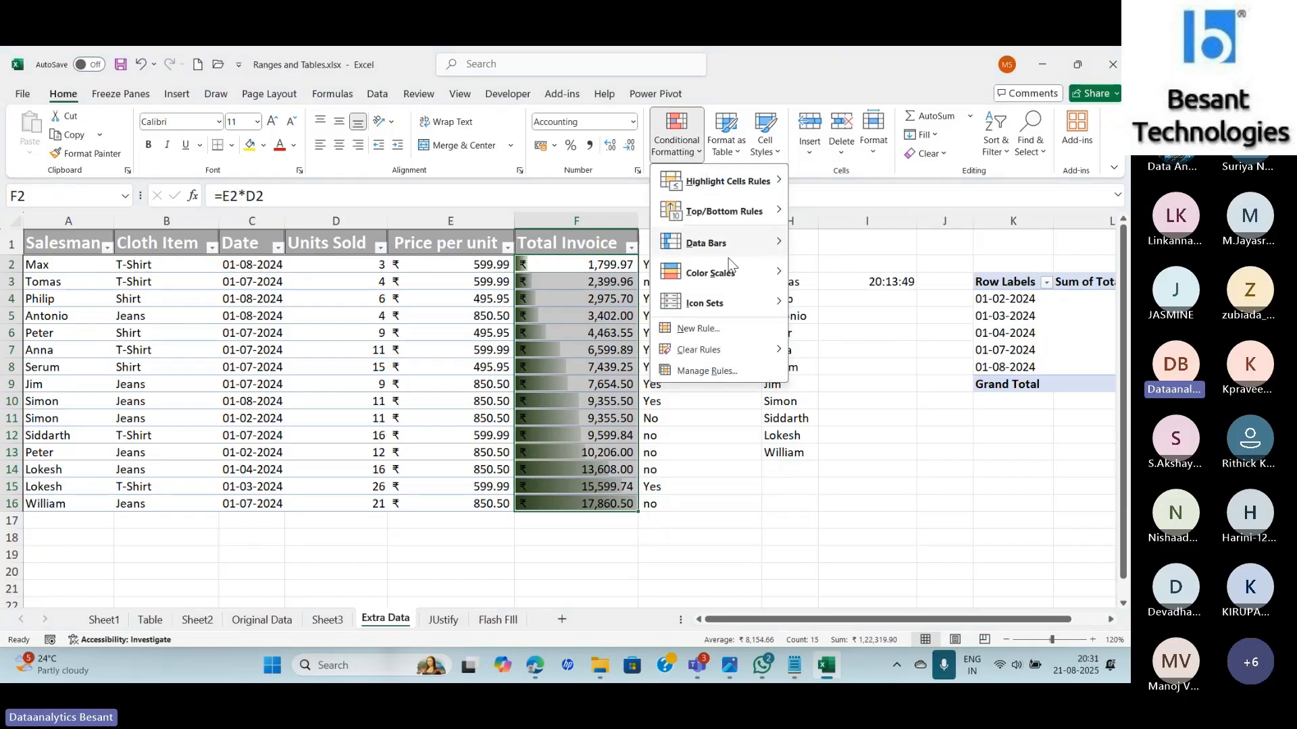
Lighten the green data bar fill through More Colors (#69A644) and save the rule.
{"action": "left_click", "coordinate": [707, 371]}
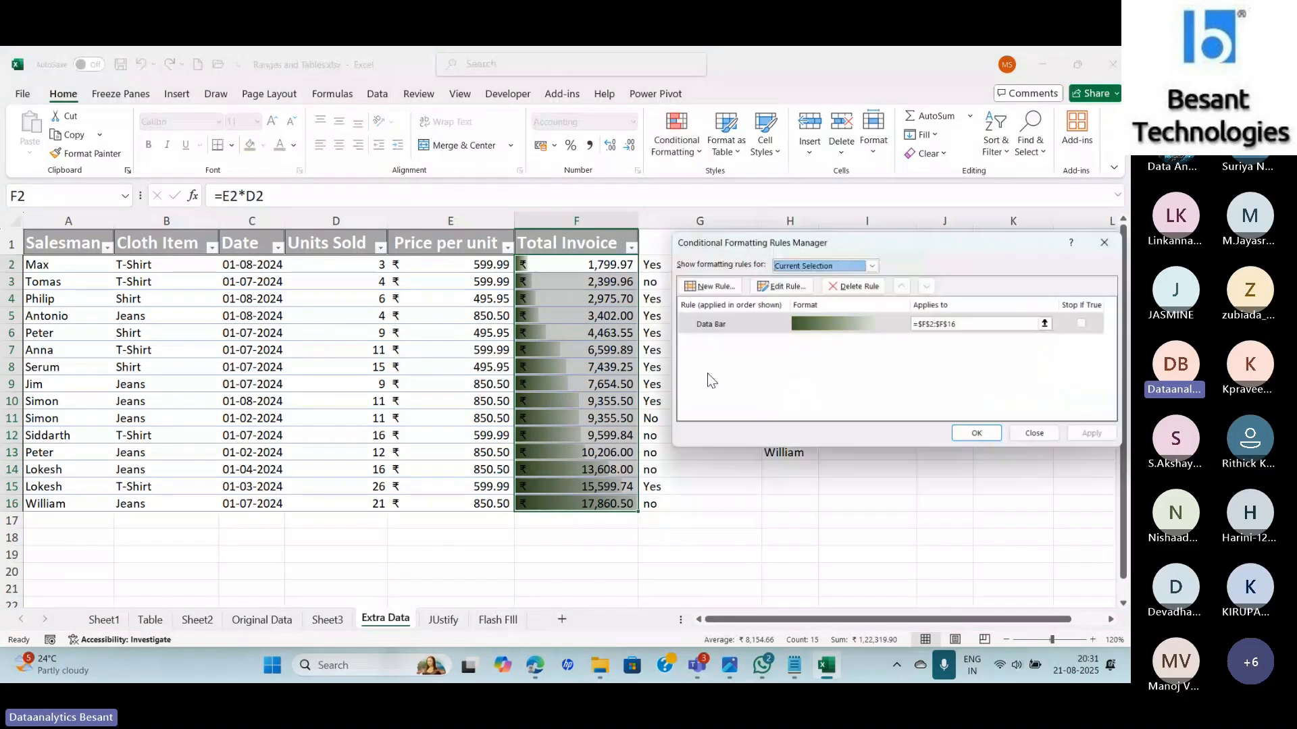
{"action": "left_click", "coordinate": [745, 324]}
{"action": "double_click", "coordinate": [744, 324]}
{"action": "left_click", "coordinate": [874, 450]}
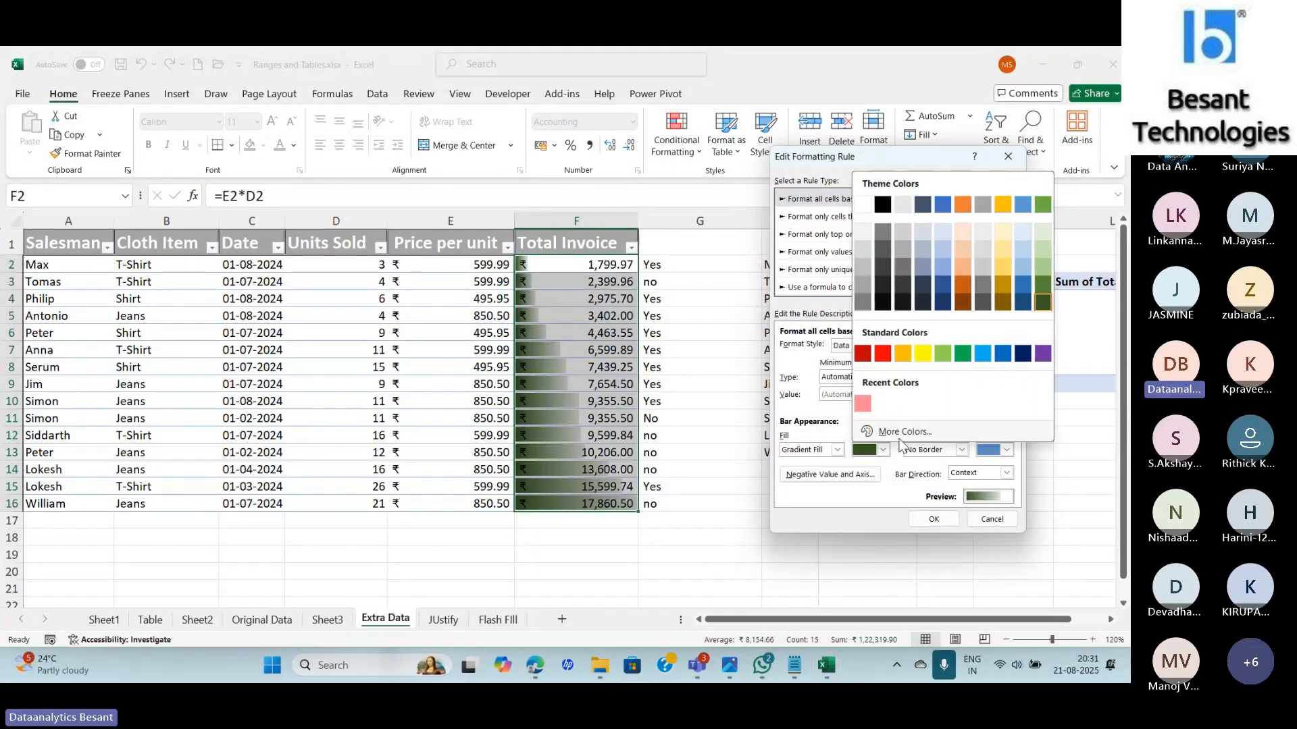
{"action": "left_click", "coordinate": [898, 432]}
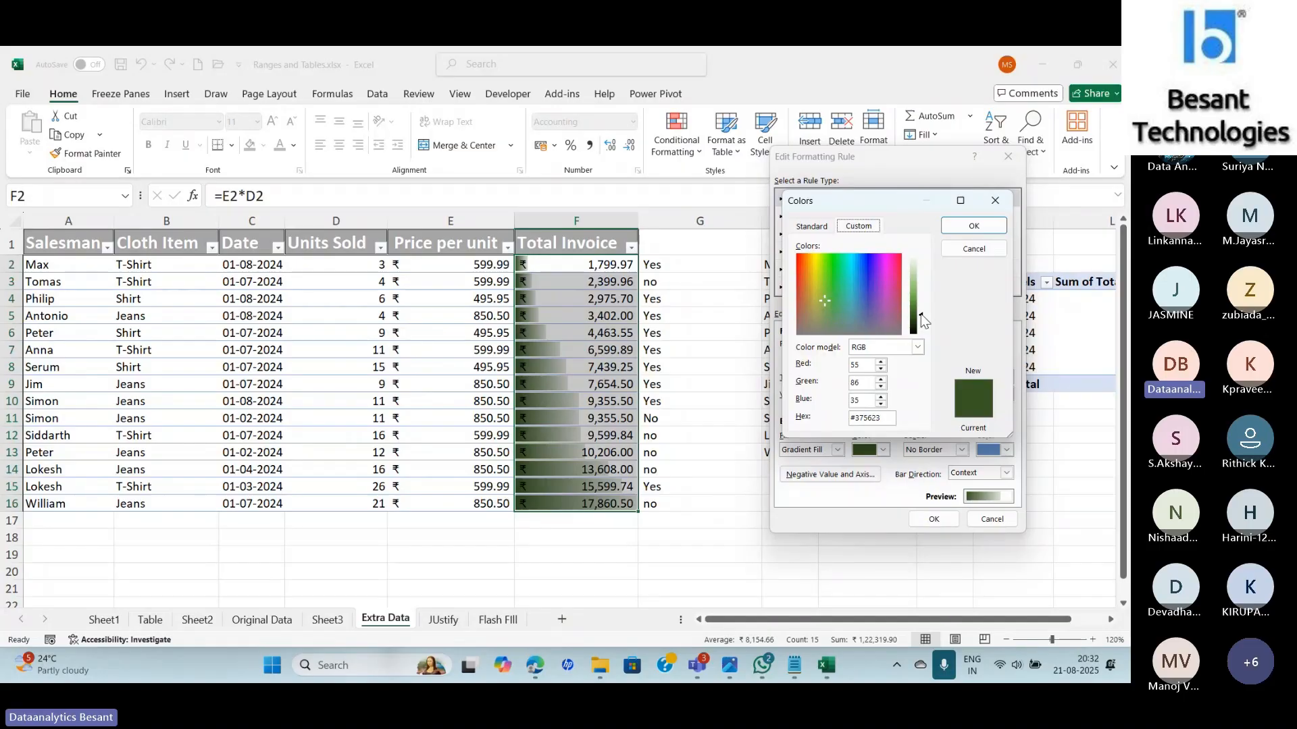
{"action": "left_click_drag", "start_coordinate": [924, 320], "coordinate": [924, 305]}
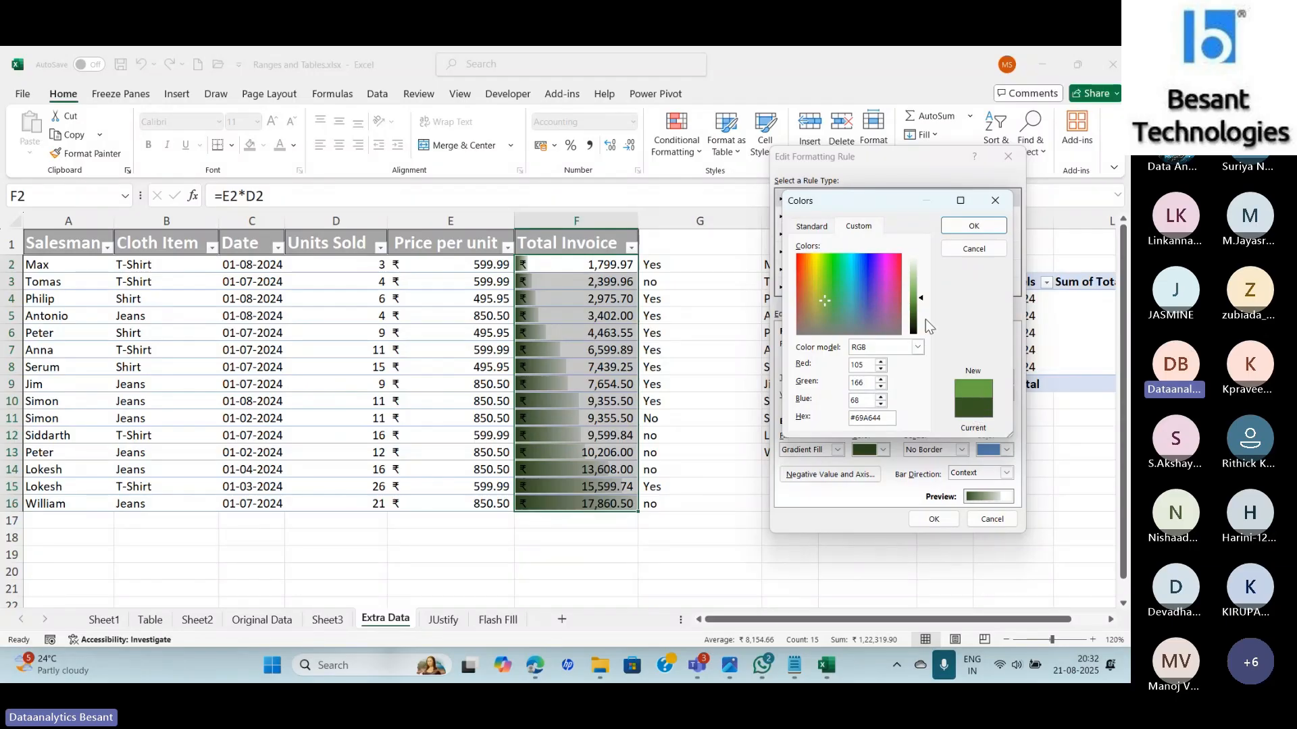
{"action": "left_click", "coordinate": [921, 294]}
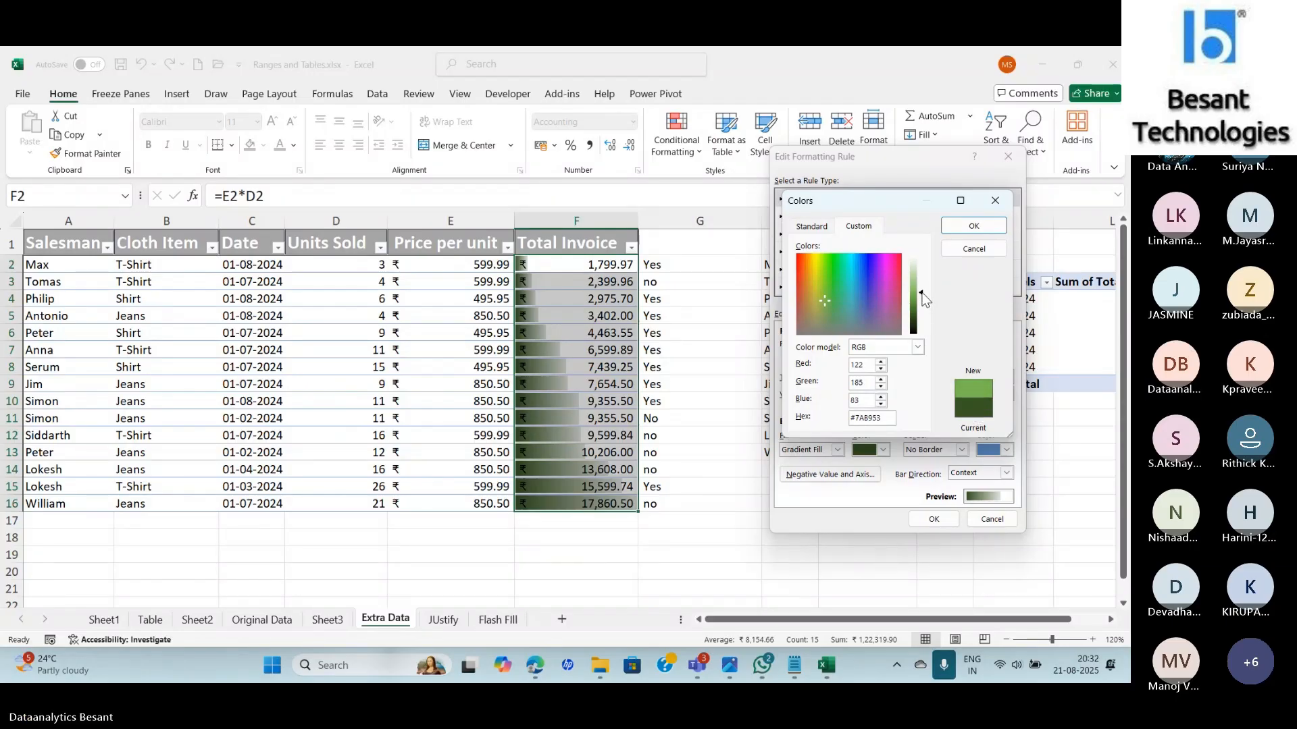
{"action": "left_click", "coordinate": [974, 225]}
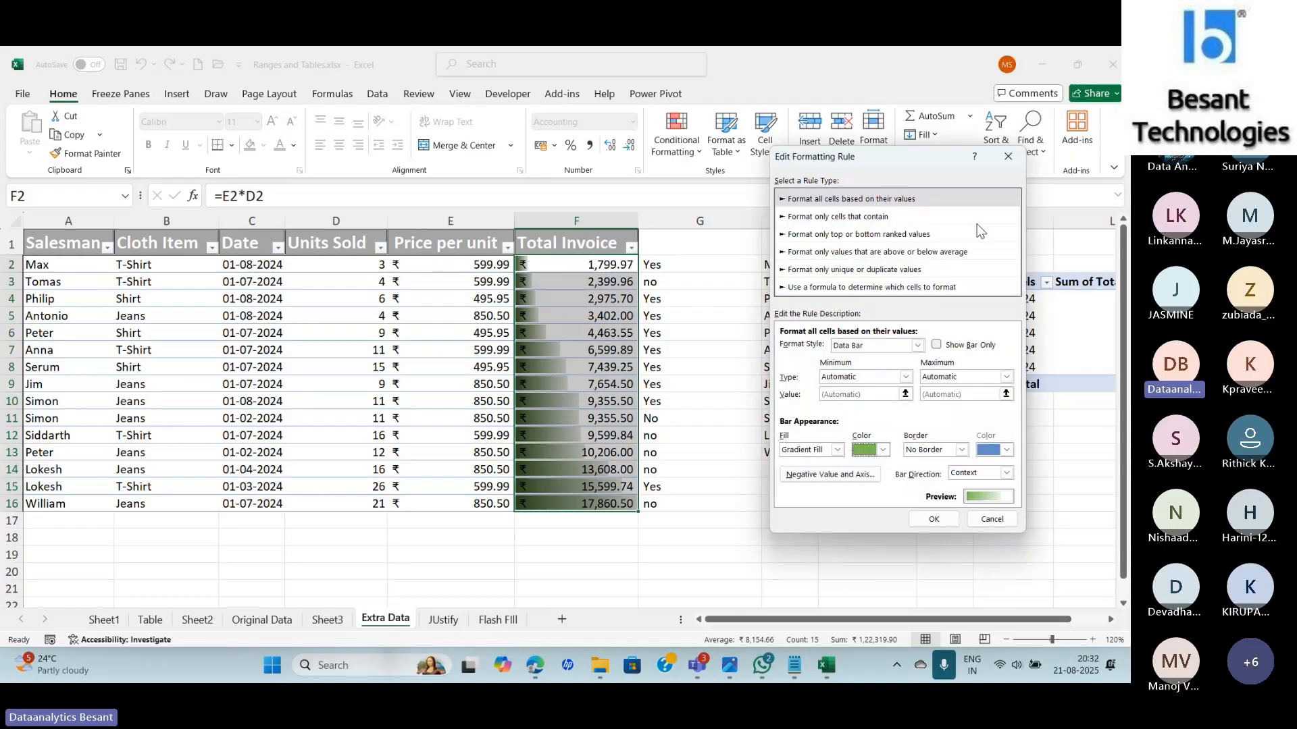
{"action": "left_click", "coordinate": [932, 519]}
{"action": "left_click", "coordinate": [1092, 436]}
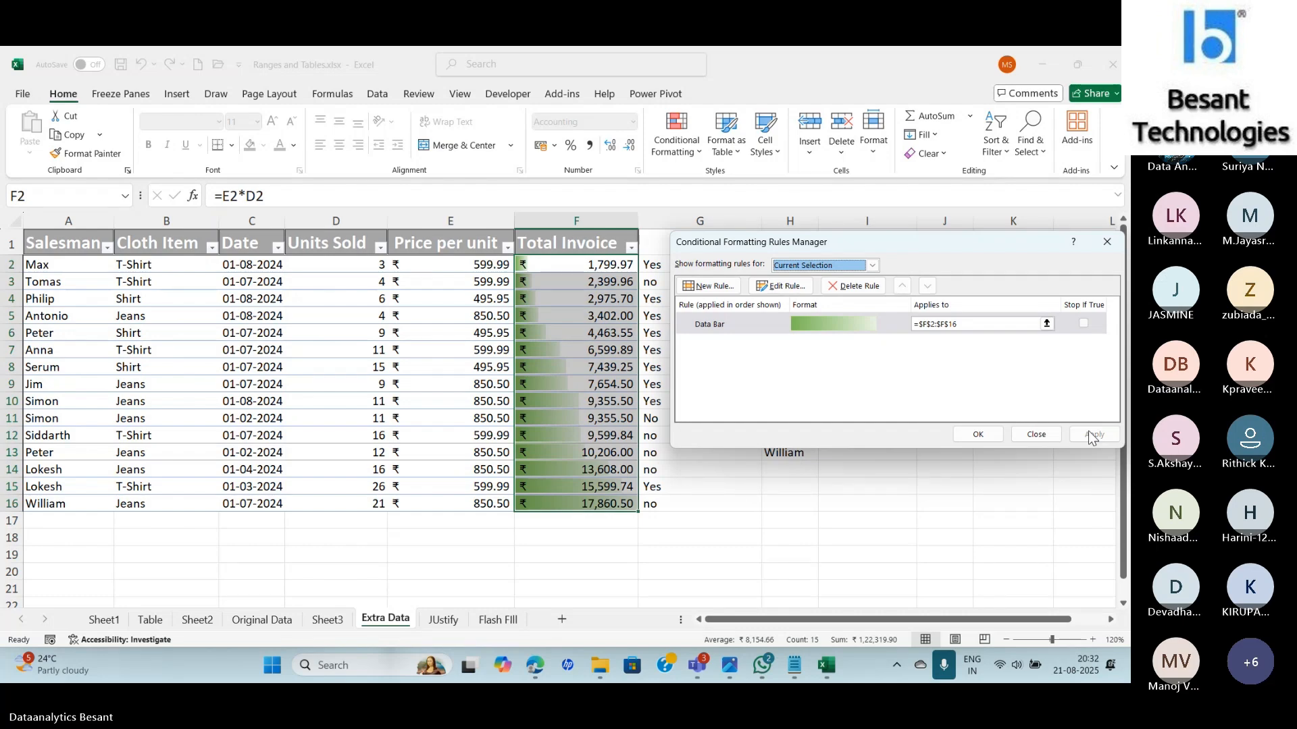
{"action": "key", "text": "alt+Tab"}
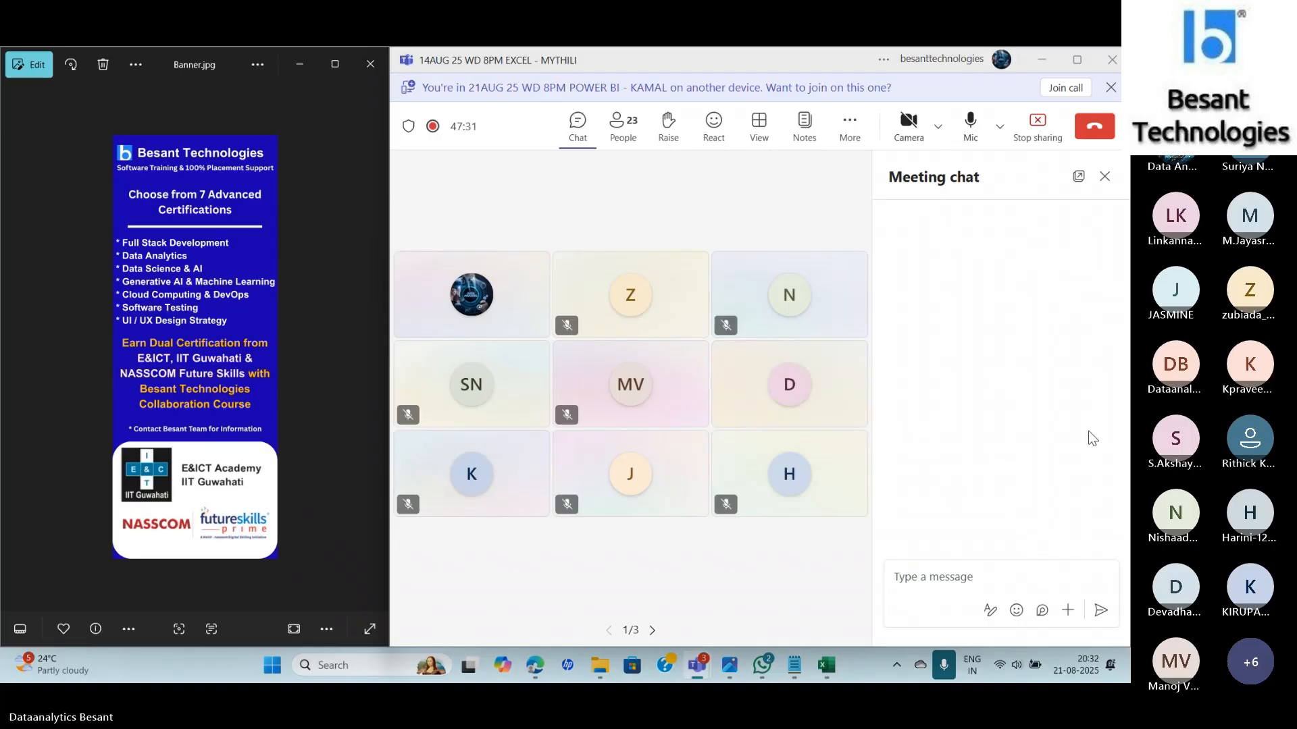
Hide the Teams meeting chat, then switch back to the Excel workbook.
{"action": "left_click", "coordinate": [1104, 177]}
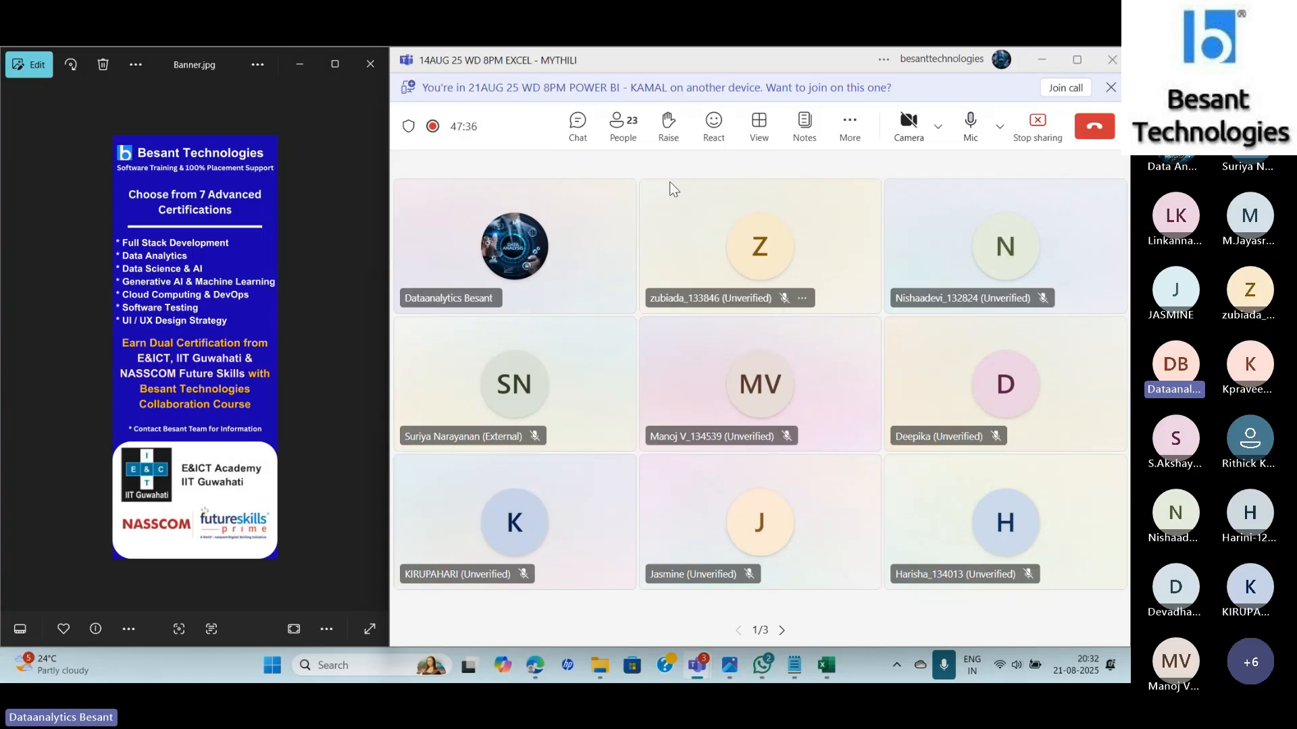
{"action": "key", "text": "alt+Tab"}
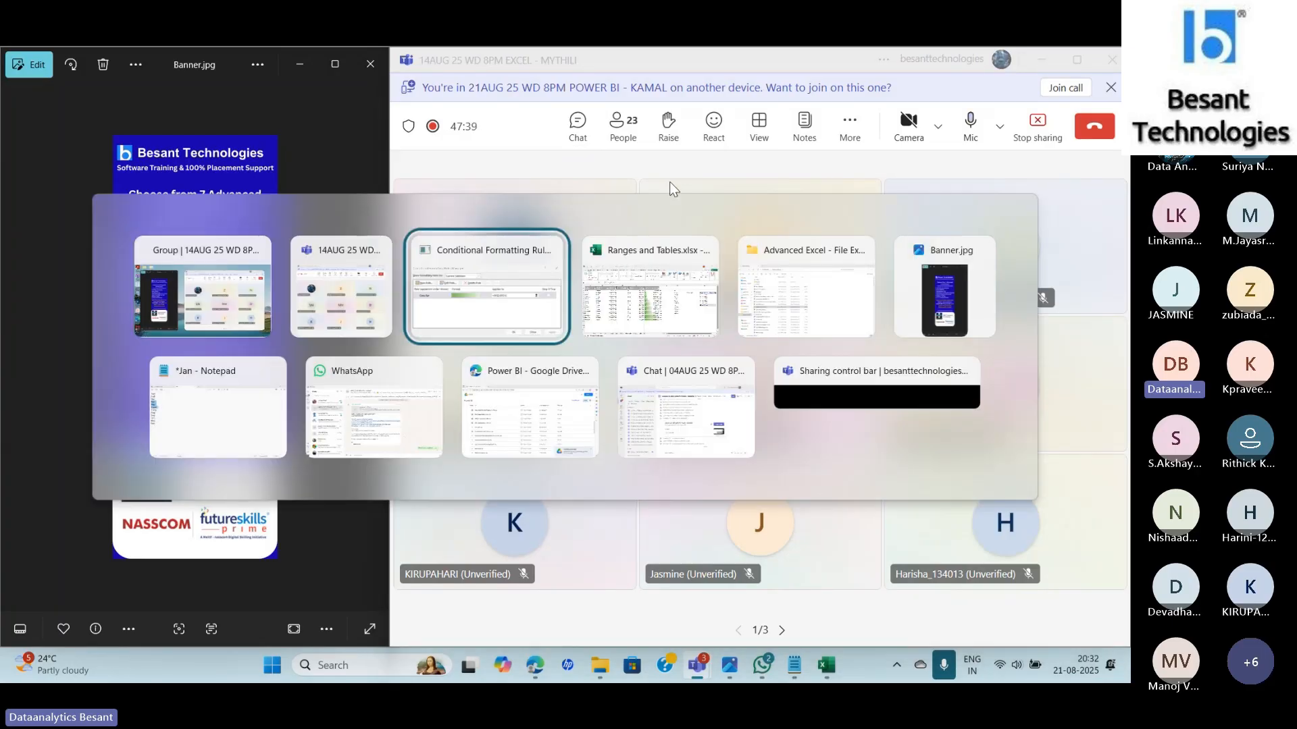
{"action": "key", "text": "alt+Tab"}
{"action": "key", "text": "alt+Tab"}
{"action": "key", "text": "alt+Tab"}
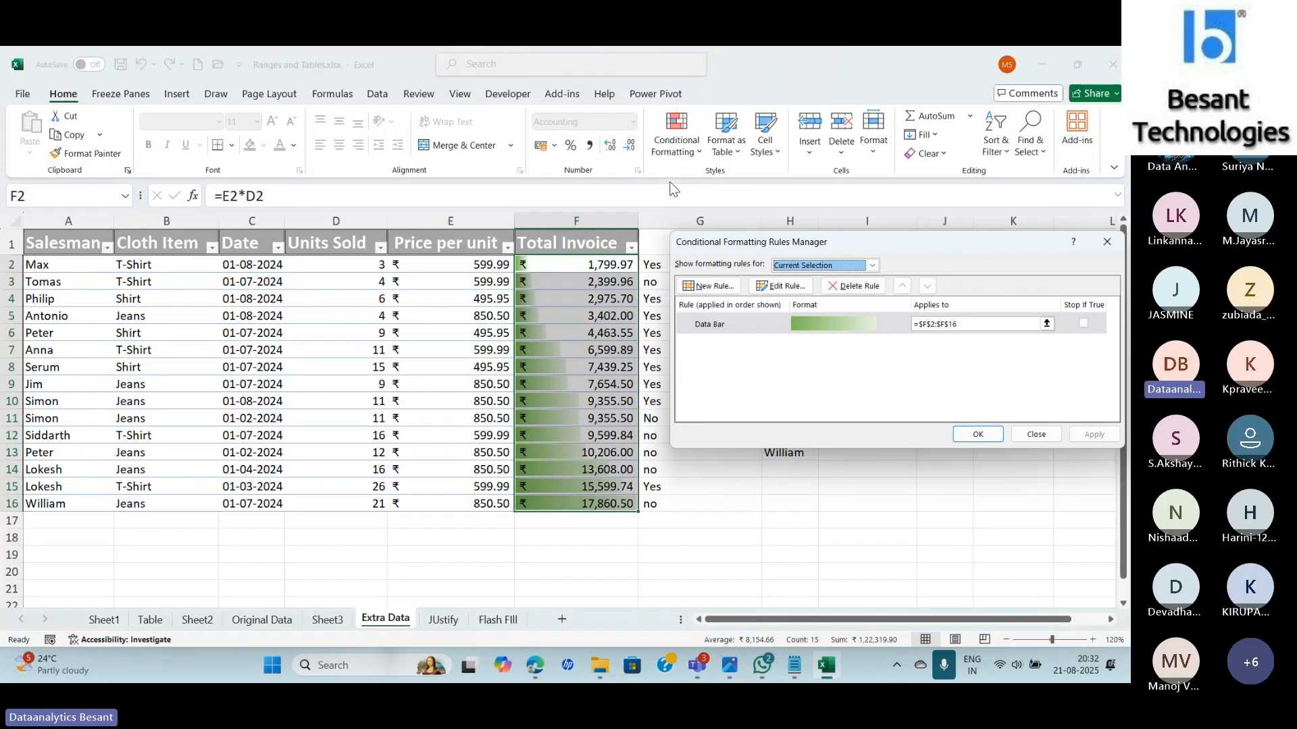
Reopen the Data Bar rule, keep its light green fill, close the Rules Manager, then go to the browser.
{"action": "left_click", "coordinate": [807, 328]}
{"action": "double_click", "coordinate": [809, 329]}
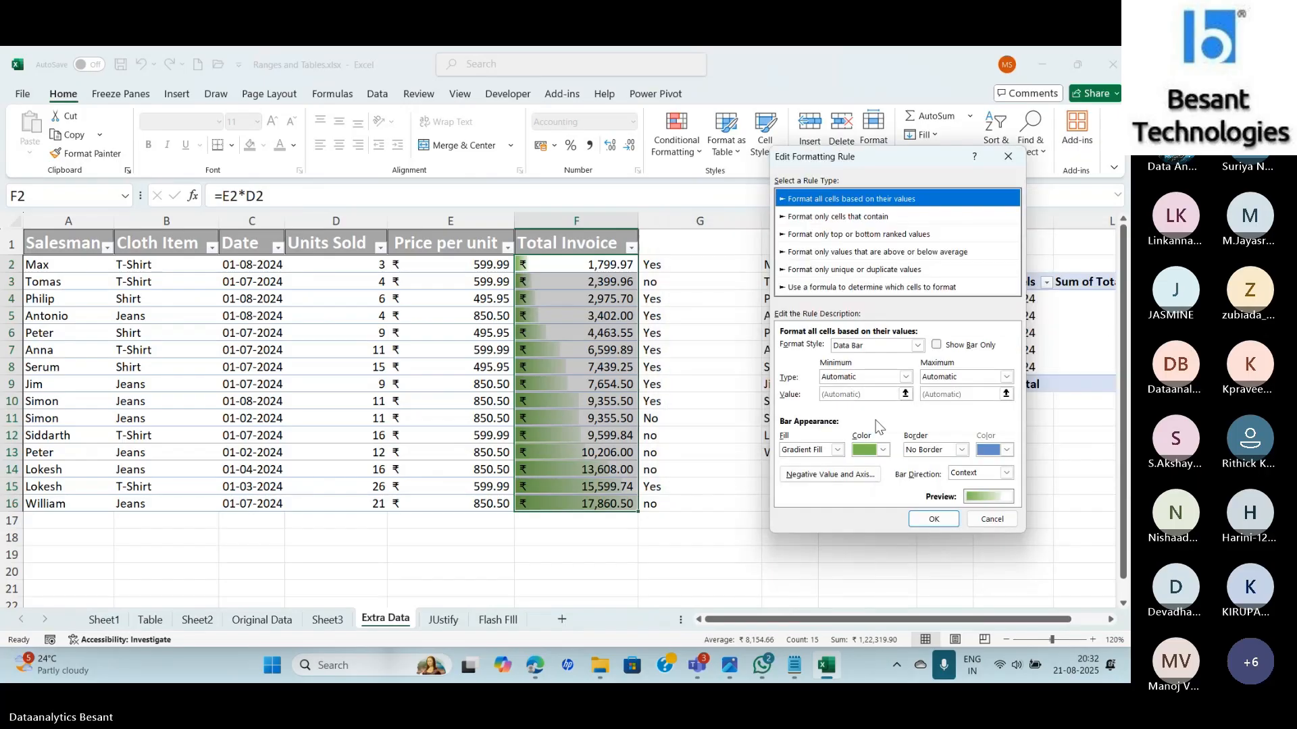
{"action": "left_click", "coordinate": [882, 450]}
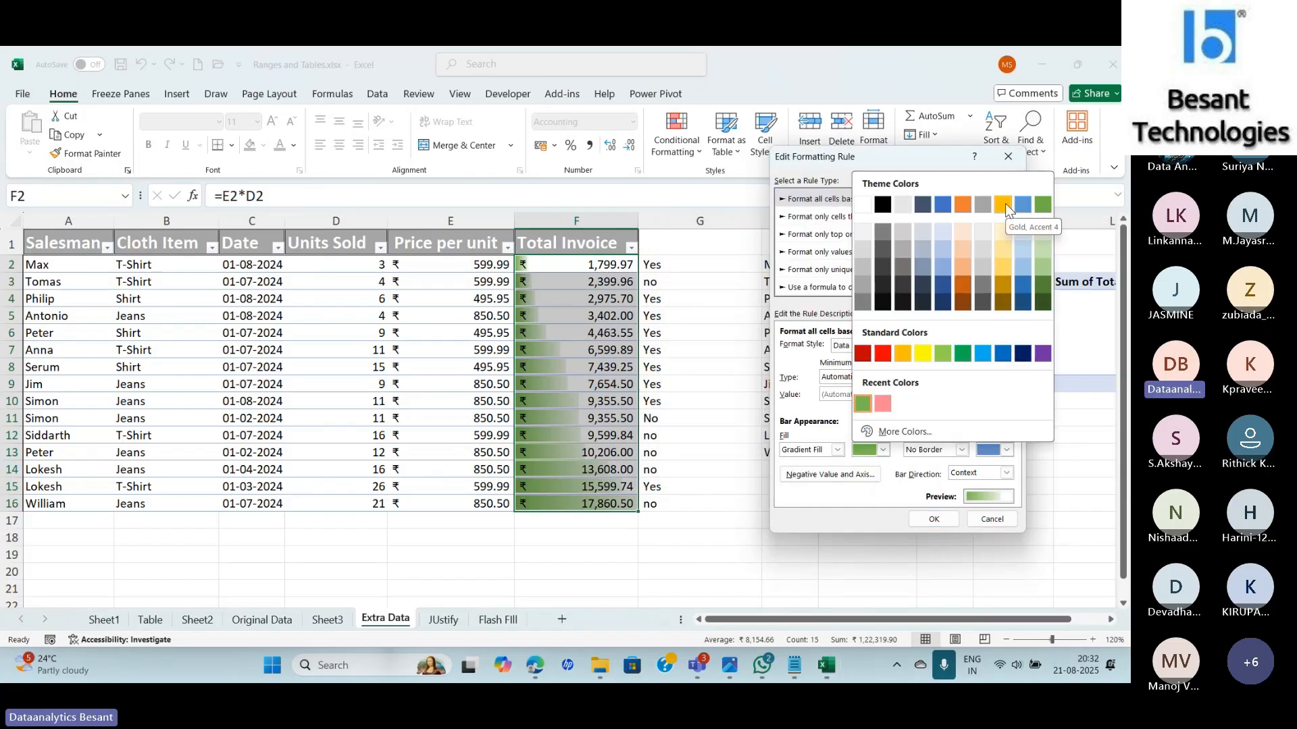
{"action": "left_click", "coordinate": [861, 521]}
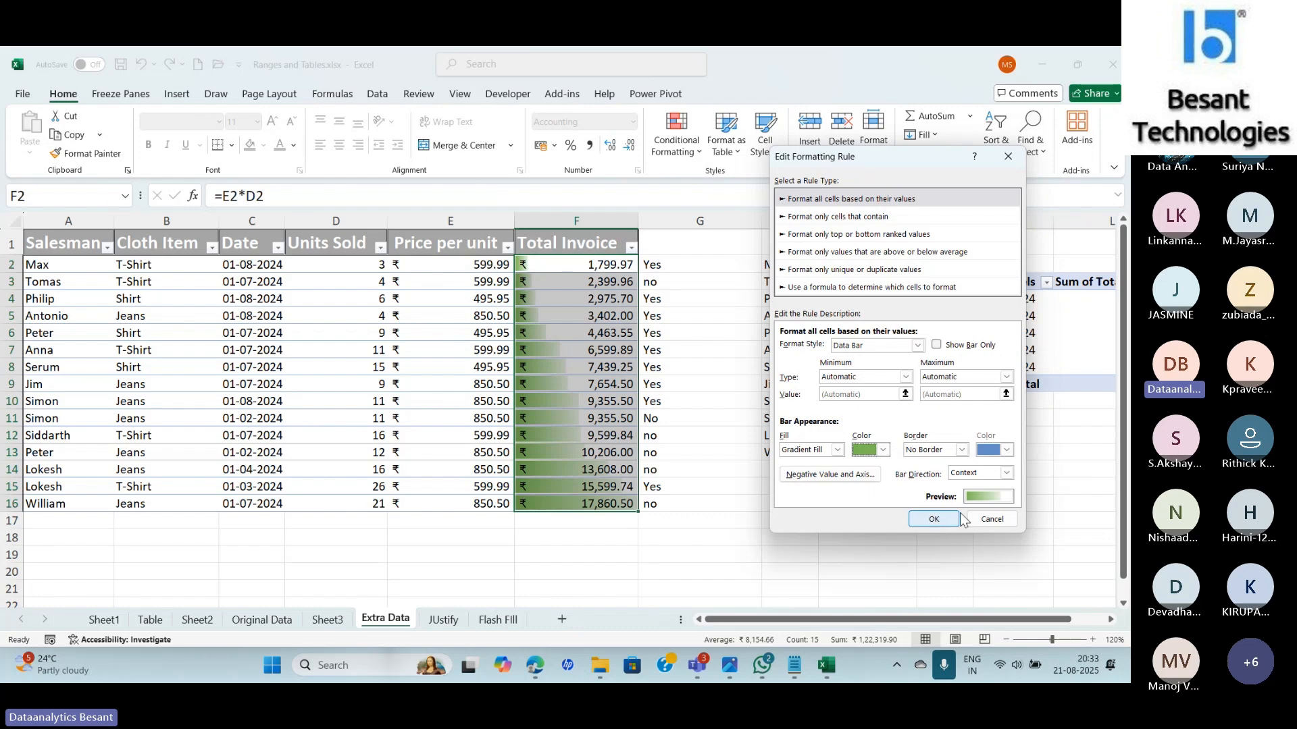
{"action": "left_click", "coordinate": [933, 519]}
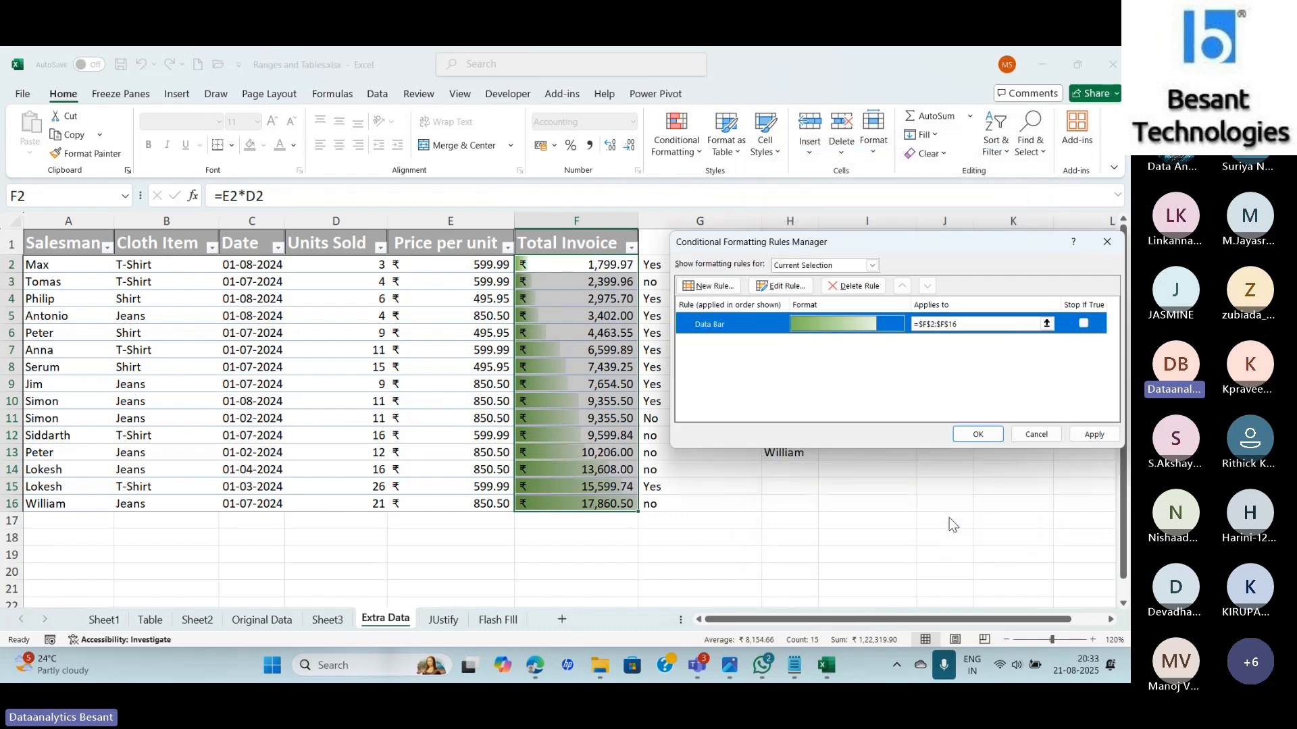
{"action": "left_click", "coordinate": [983, 432]}
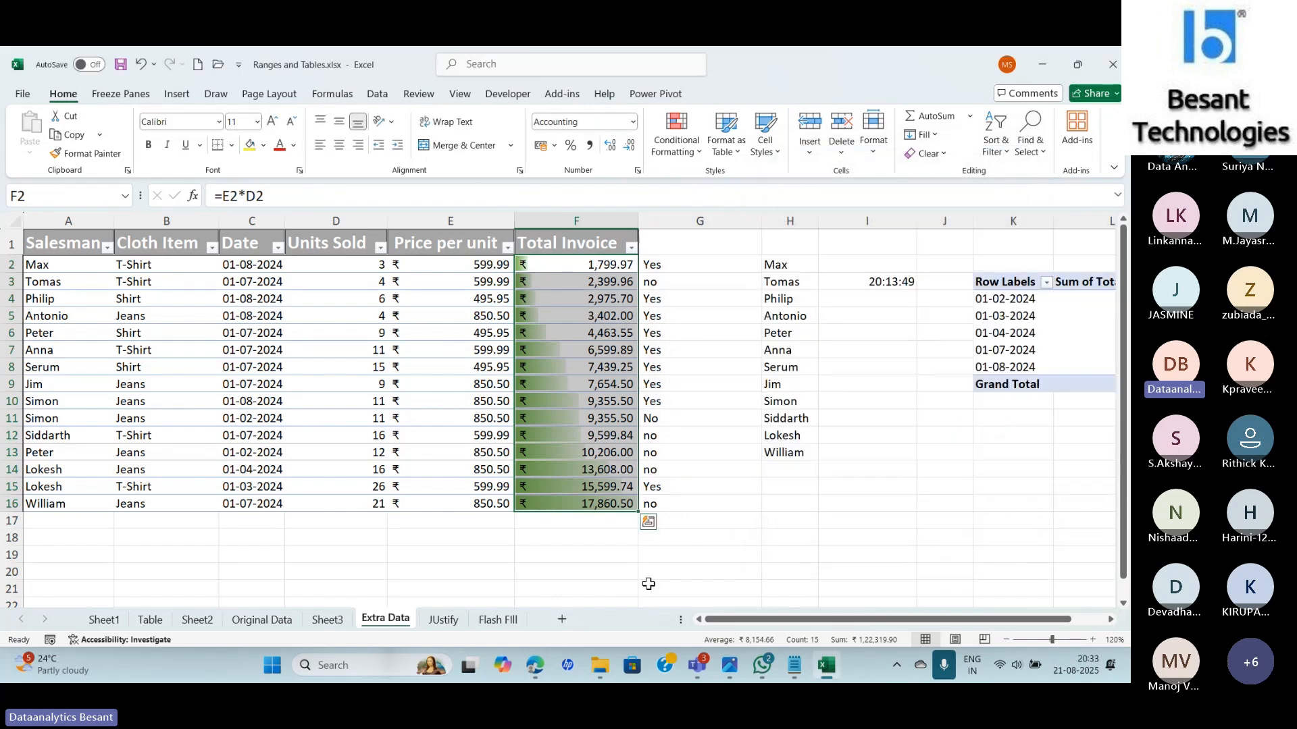
{"action": "left_click", "coordinate": [534, 666]}
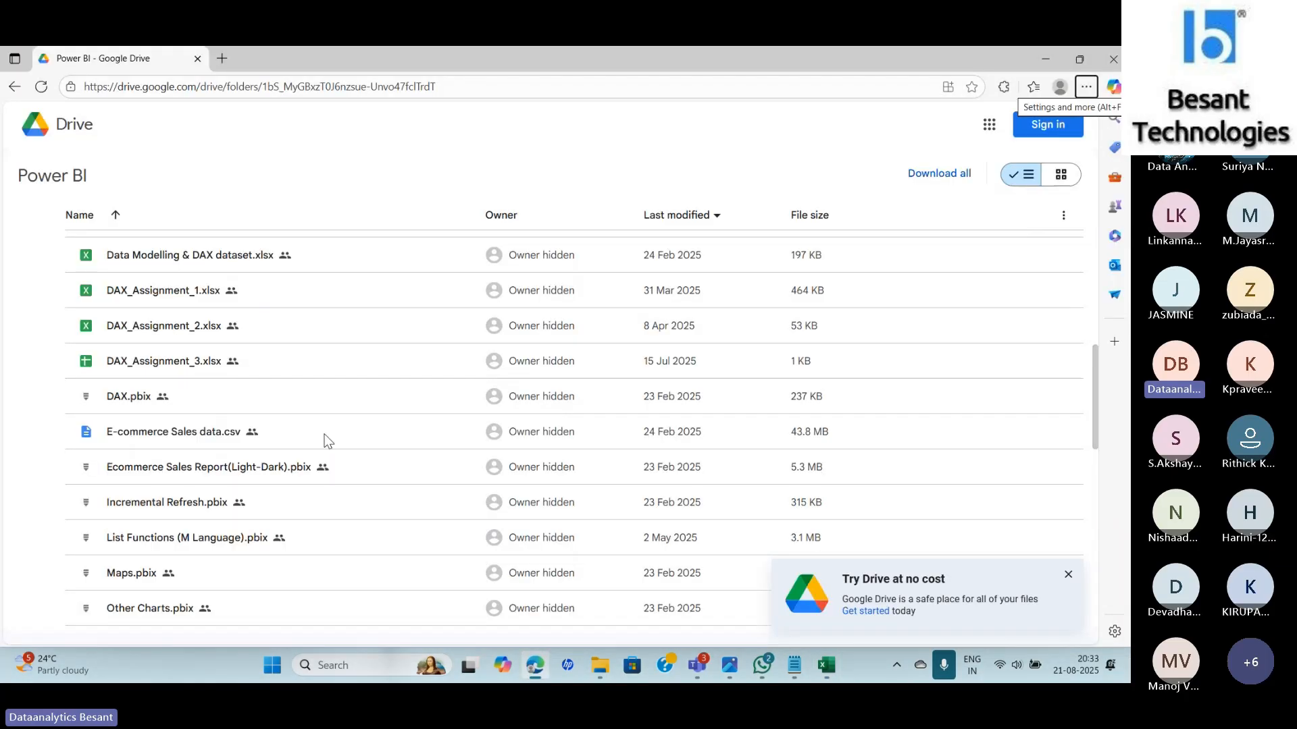
Load Coolors' popular palettes page in a new tab, dismiss its popups, and select the URL.
{"action": "left_click", "coordinate": [223, 58]}
{"action": "type", "text": "coolors.co/palettes/popular"}
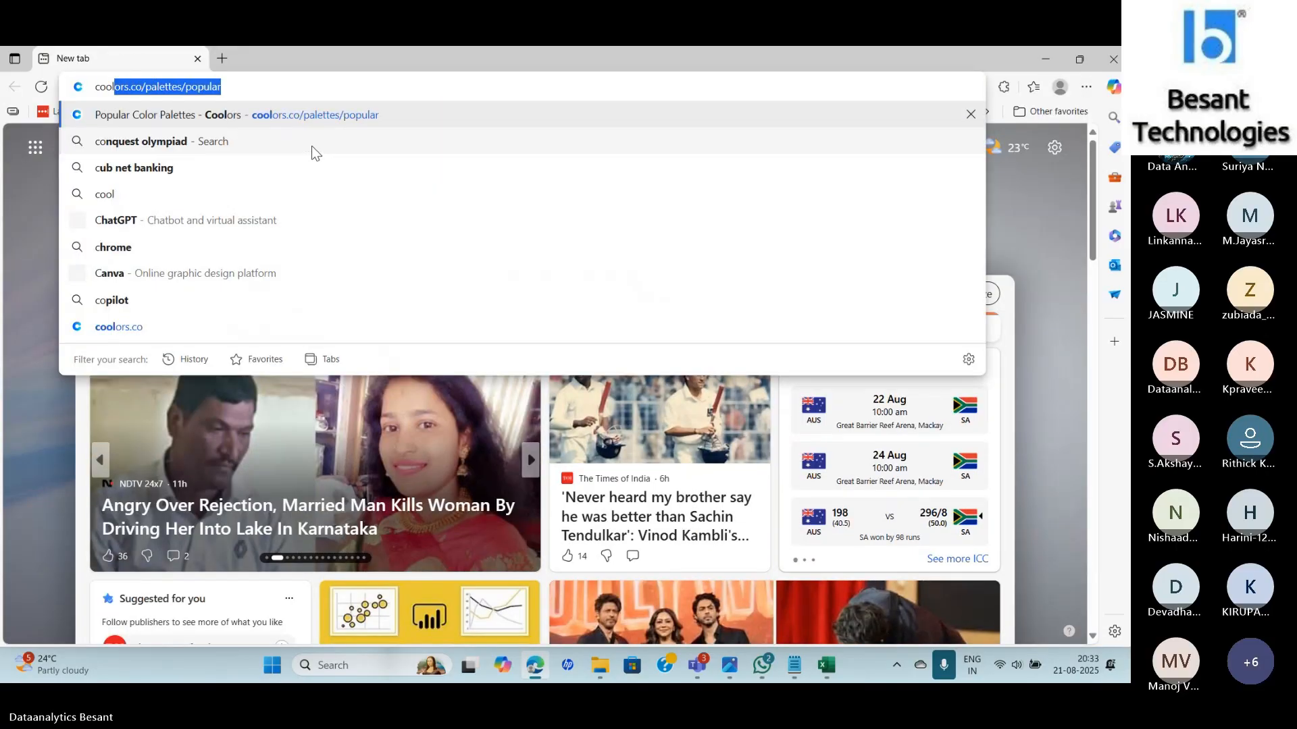
{"action": "key", "text": "Return"}
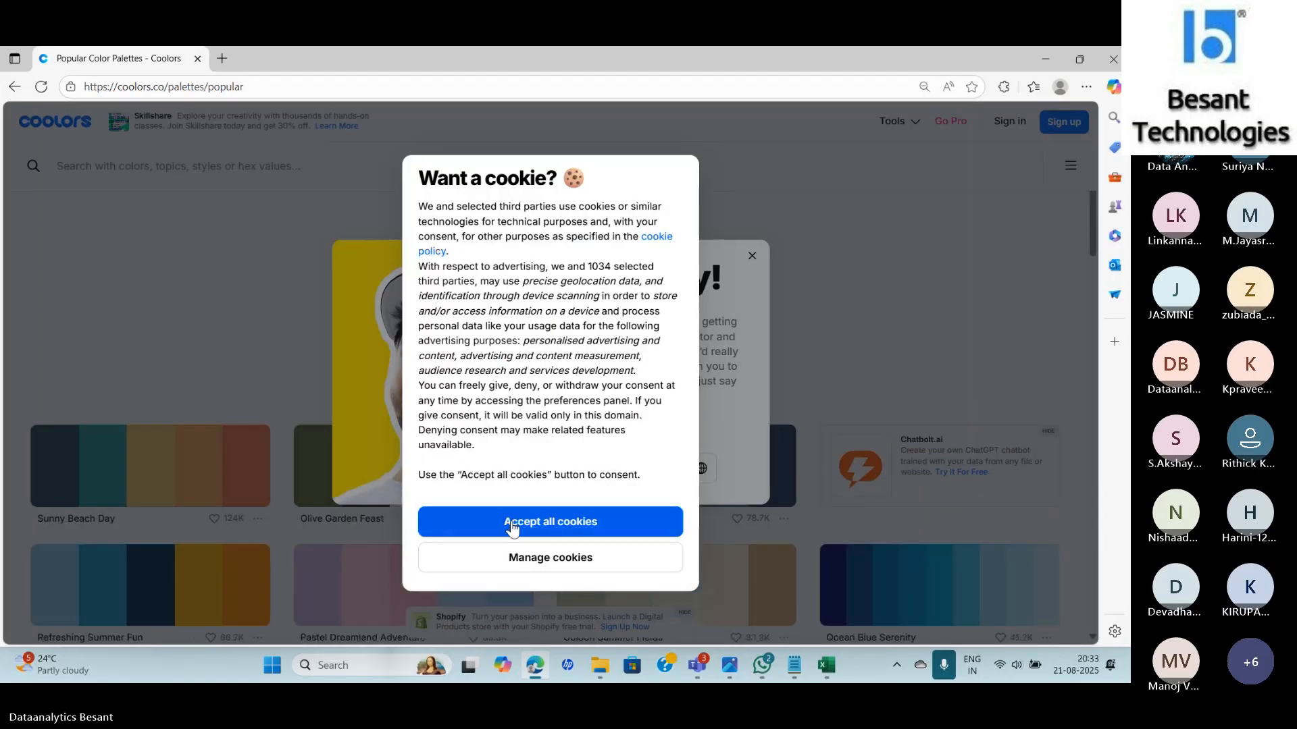
{"action": "left_click", "coordinate": [512, 525]}
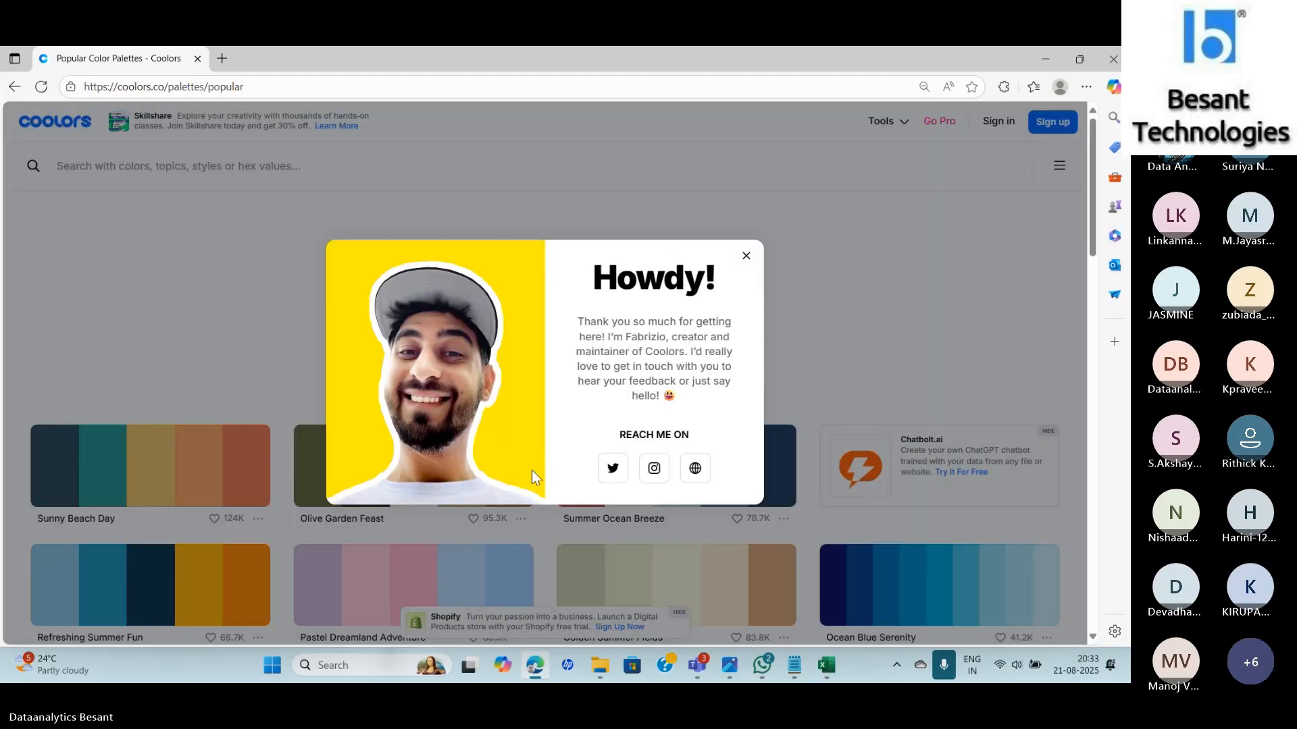
{"action": "left_click", "coordinate": [746, 257]}
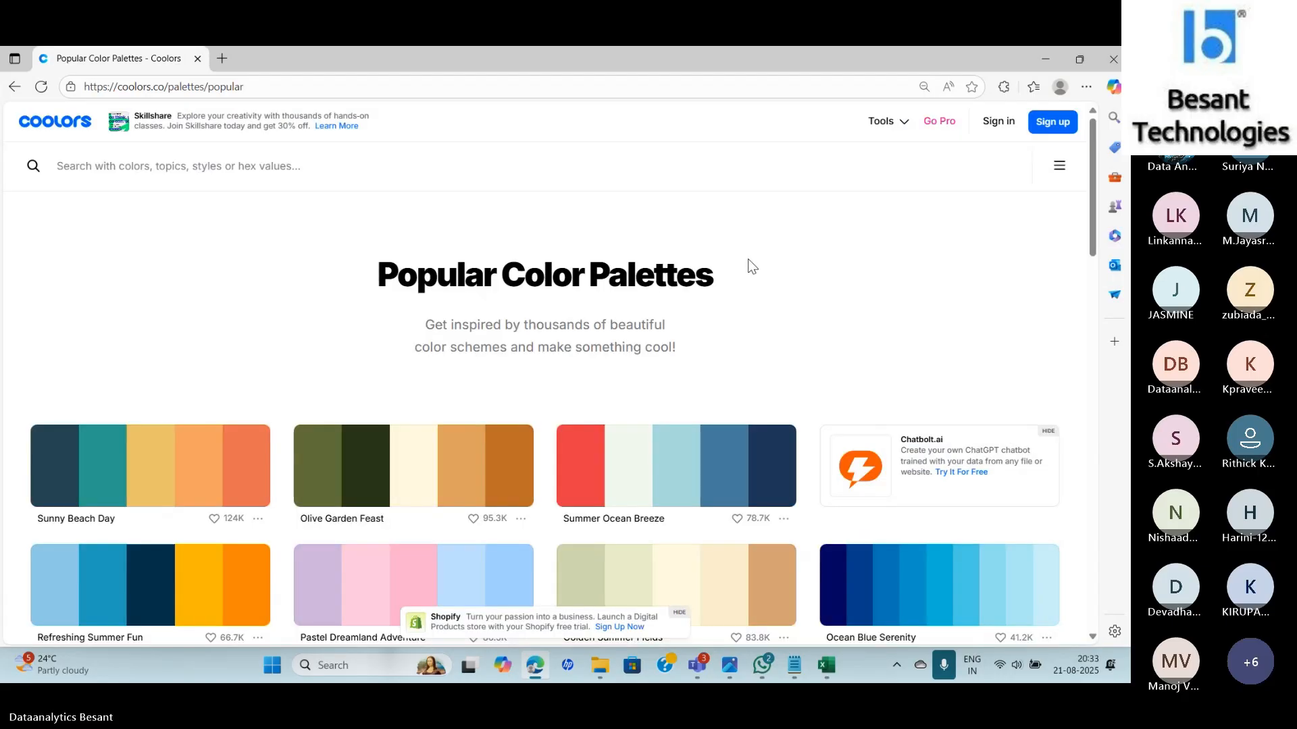
{"action": "left_click", "coordinate": [308, 92]}
{"action": "key", "text": "ctrl+c"}
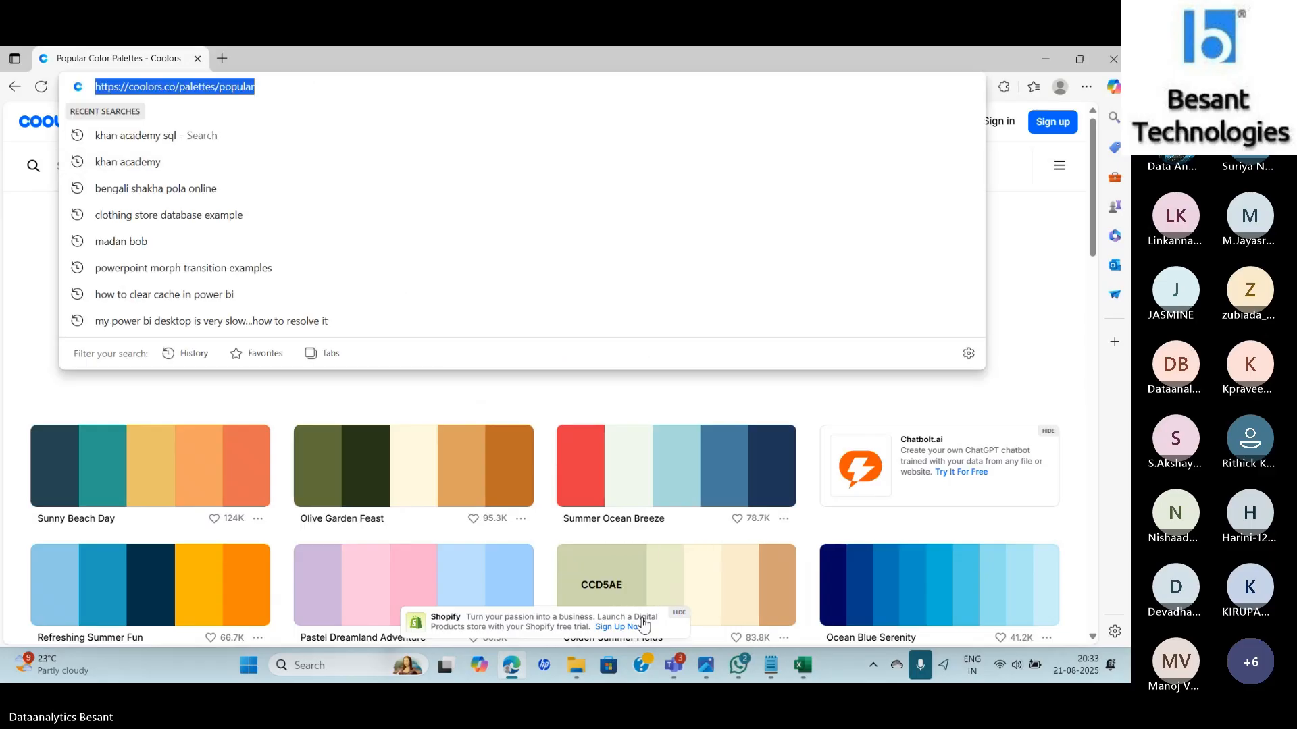
Paste and send the Coolors link in the Excel class WhatsApp group, then return to Edge.
{"action": "left_click", "coordinate": [739, 665]}
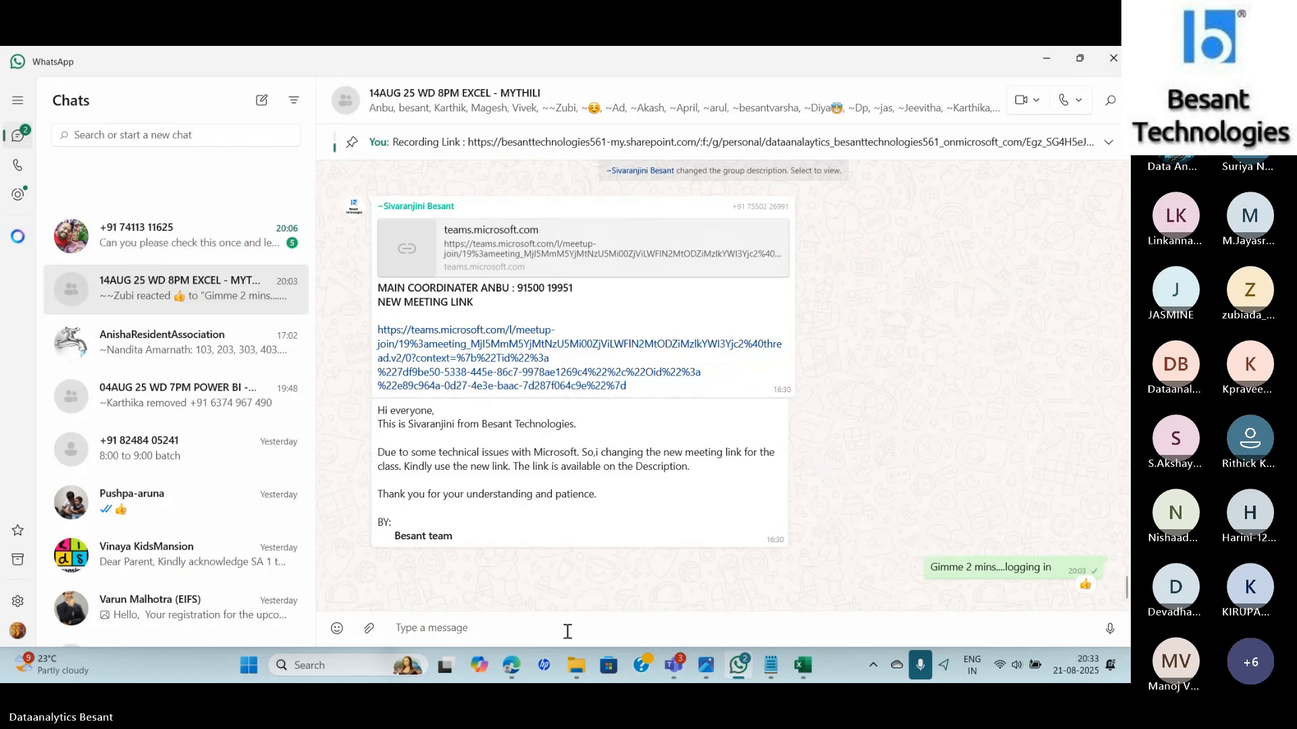
{"action": "key", "text": "ctrl+v"}
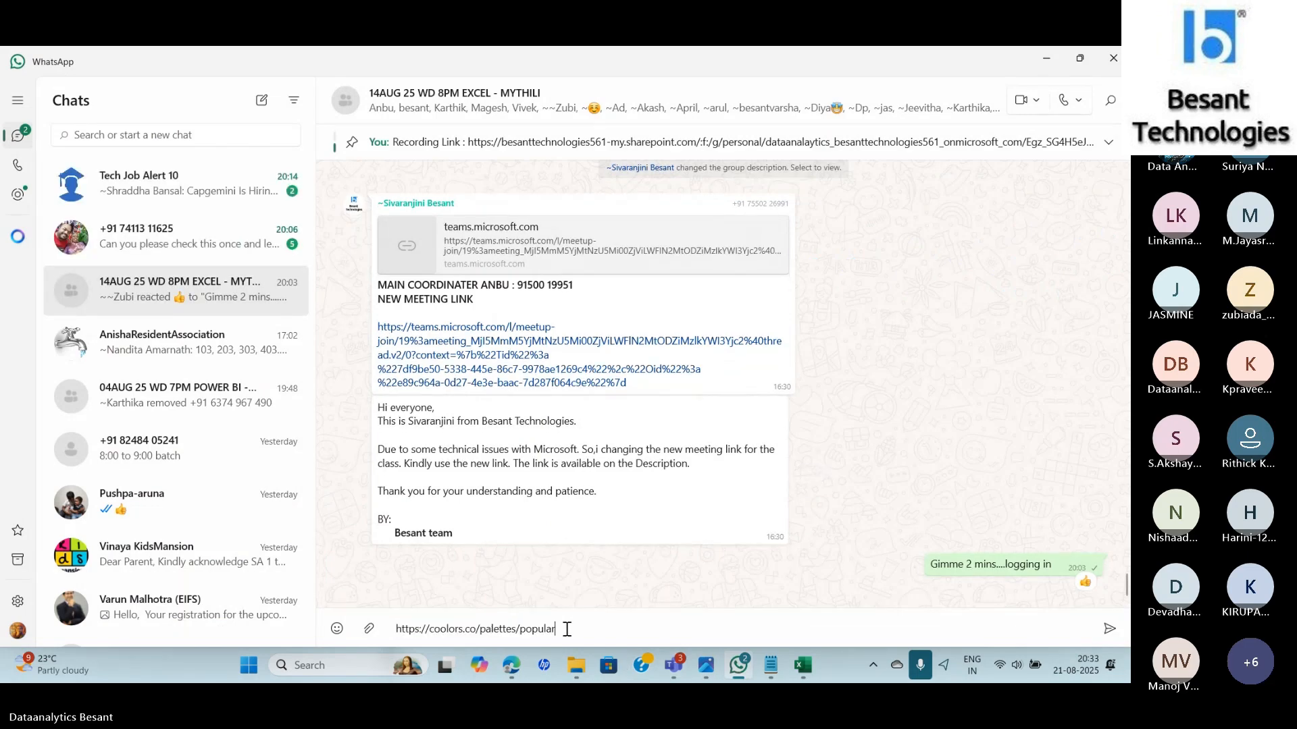
{"action": "key", "text": "Return"}
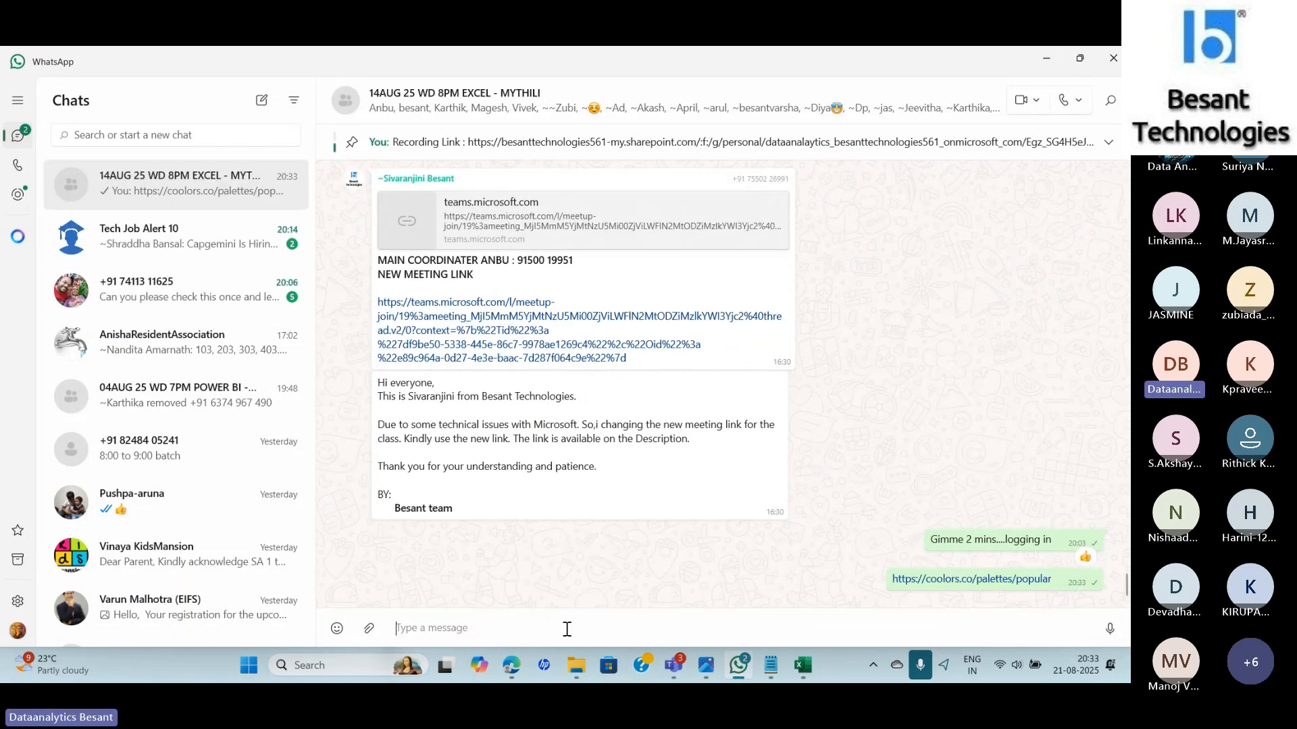
{"action": "key", "text": "alt+Tab"}
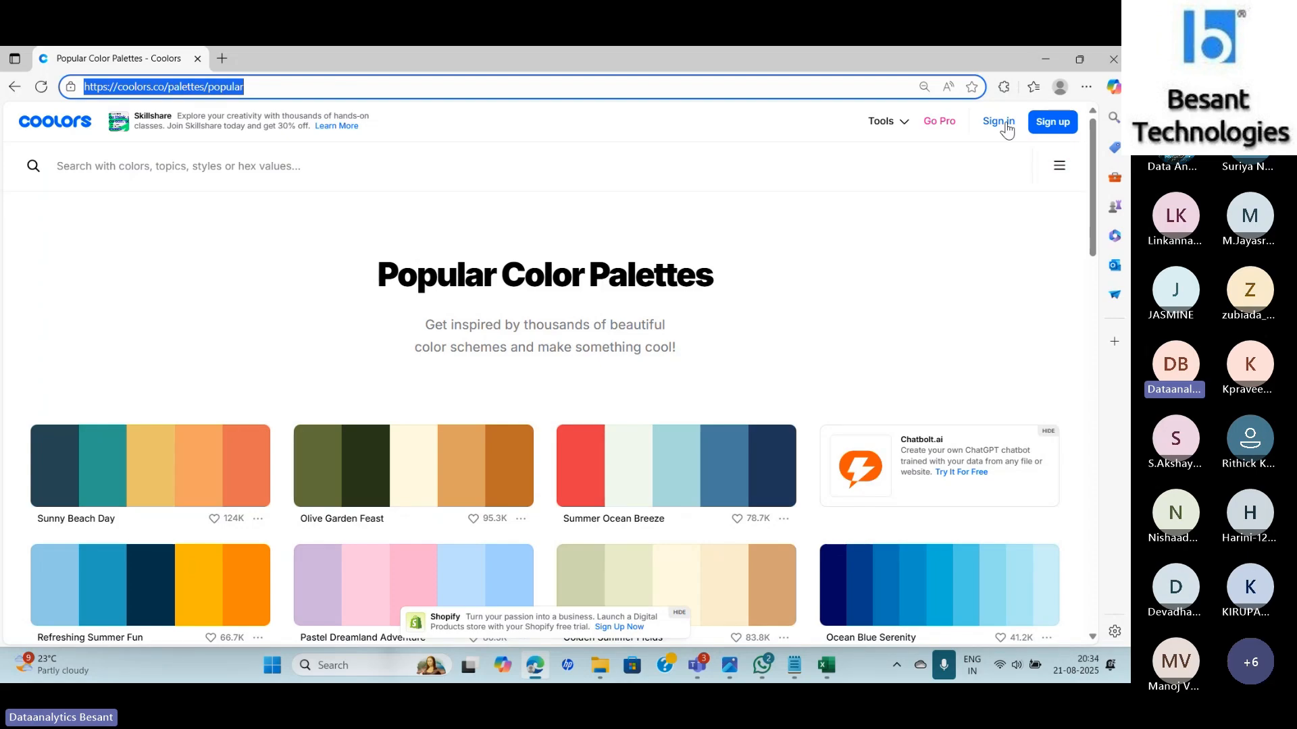
Filter Coolors palettes by the Gold tag and copy FFD60A from Golden Twilight.
{"action": "left_click", "coordinate": [182, 170]}
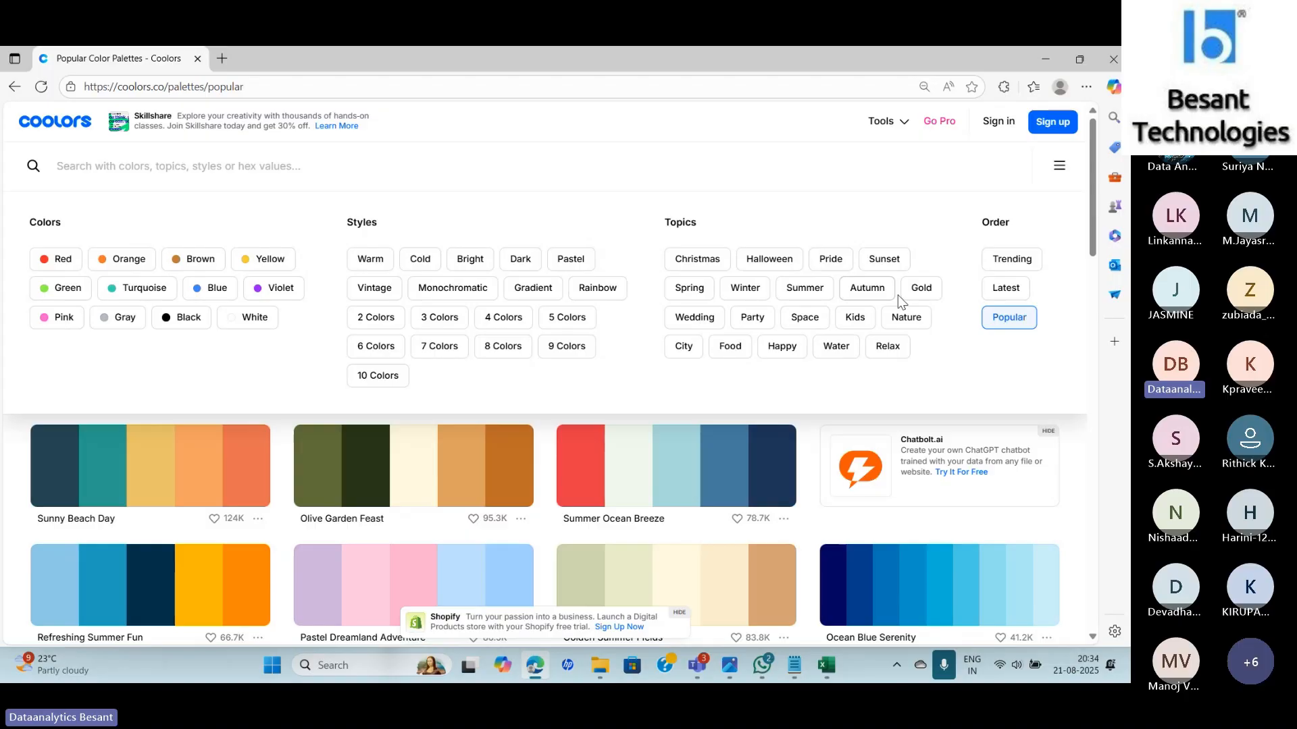
{"action": "left_click", "coordinate": [919, 289]}
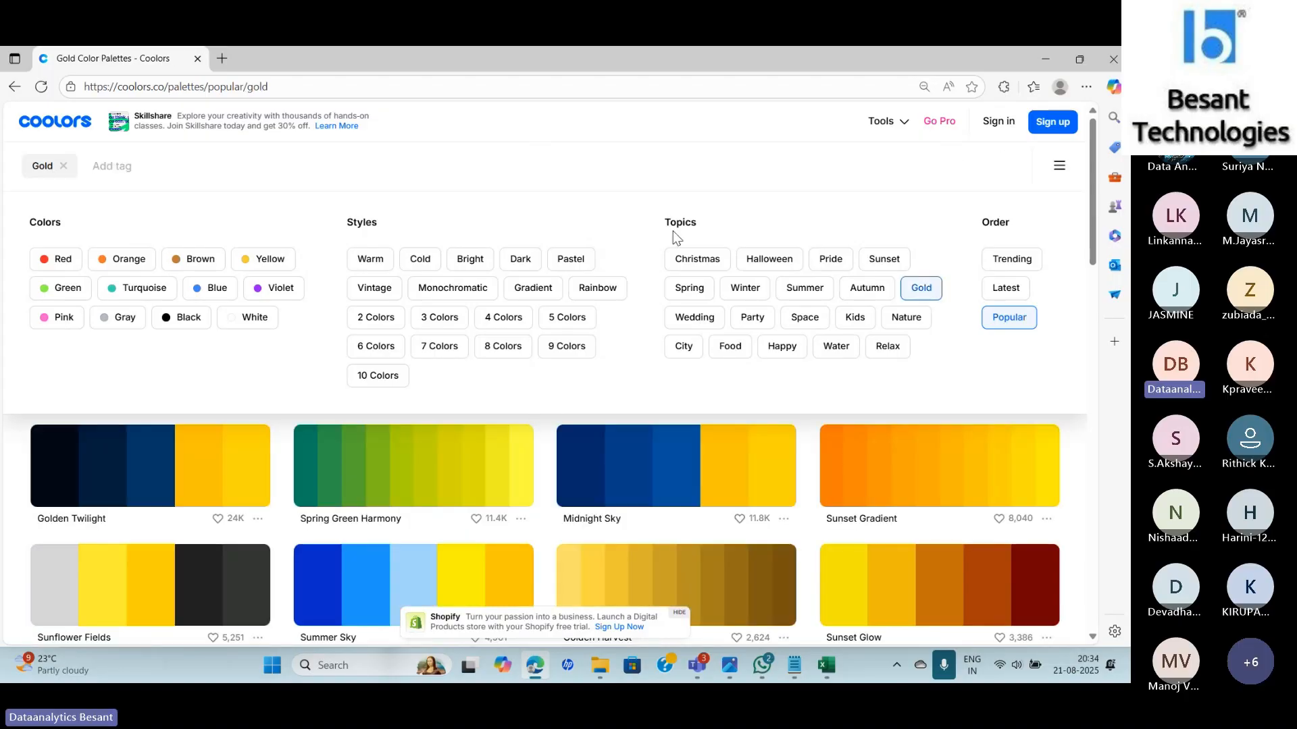
{"action": "scroll", "coordinate": [1096, 432], "scroll_direction": "down", "scroll_amount": 5}
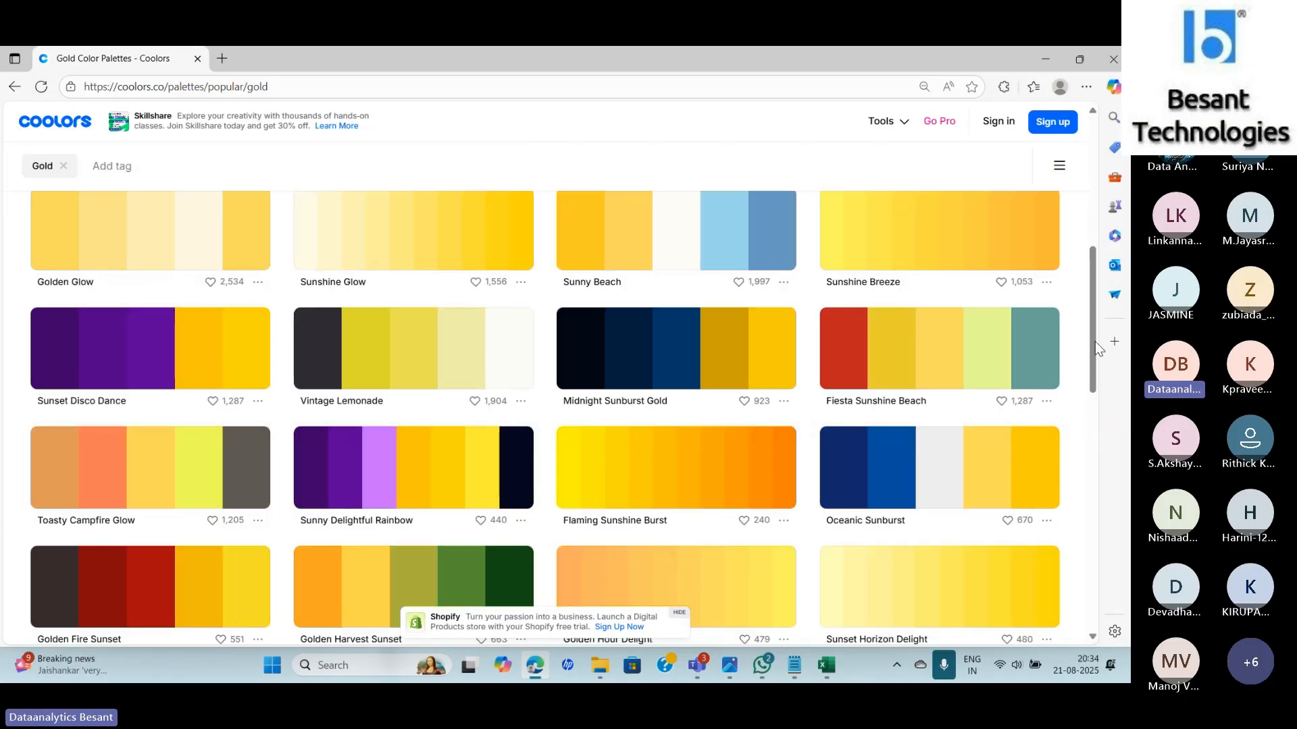
{"action": "left_click_drag", "start_coordinate": [1095, 342], "coordinate": [1115, 277]}
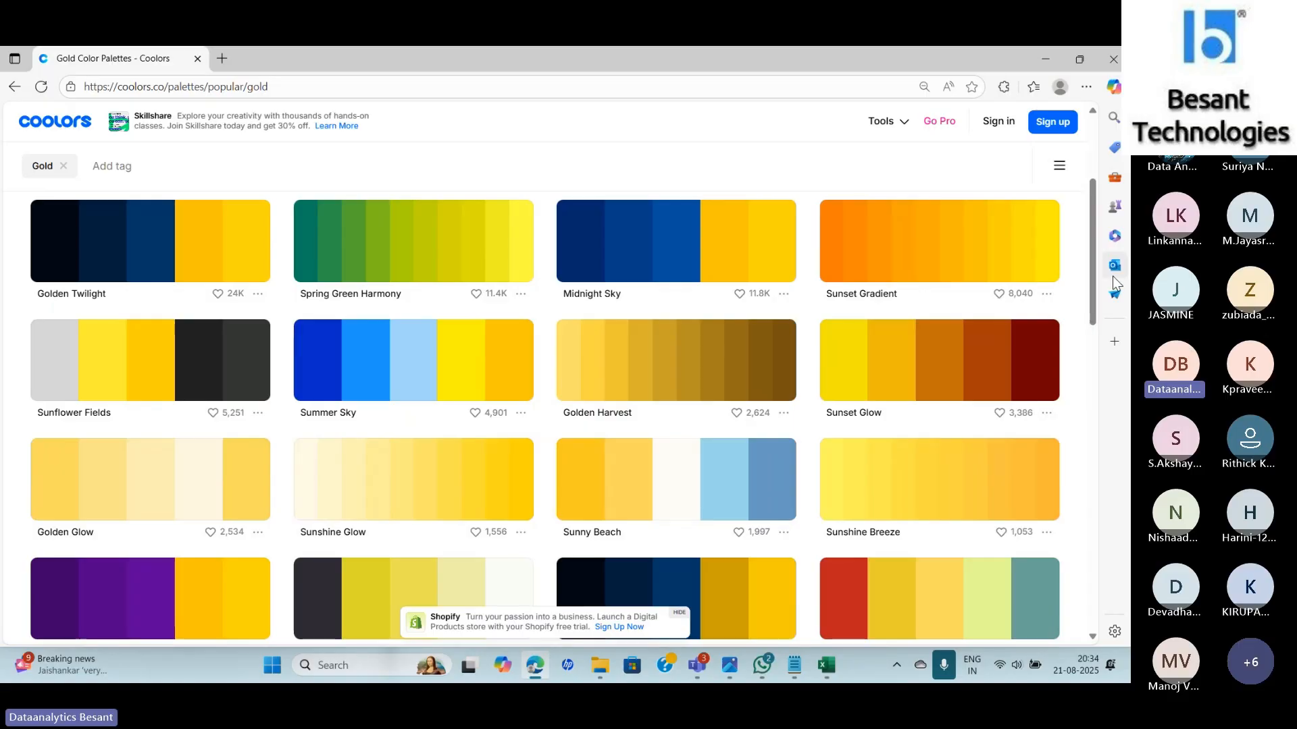
{"action": "left_click", "coordinate": [248, 250]}
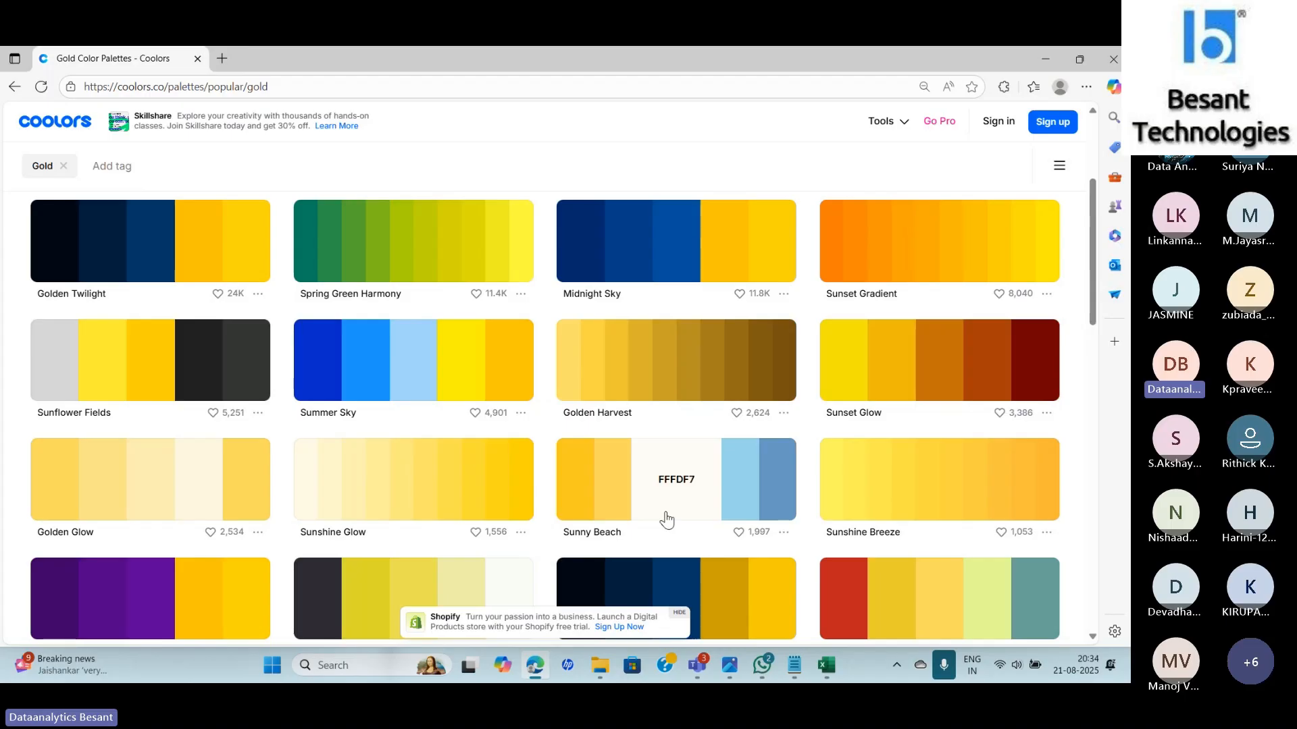
In Excel, open the Data Bar rule's custom fill colour picker from the Rules Manager.
{"action": "key", "text": "alt+Tab"}
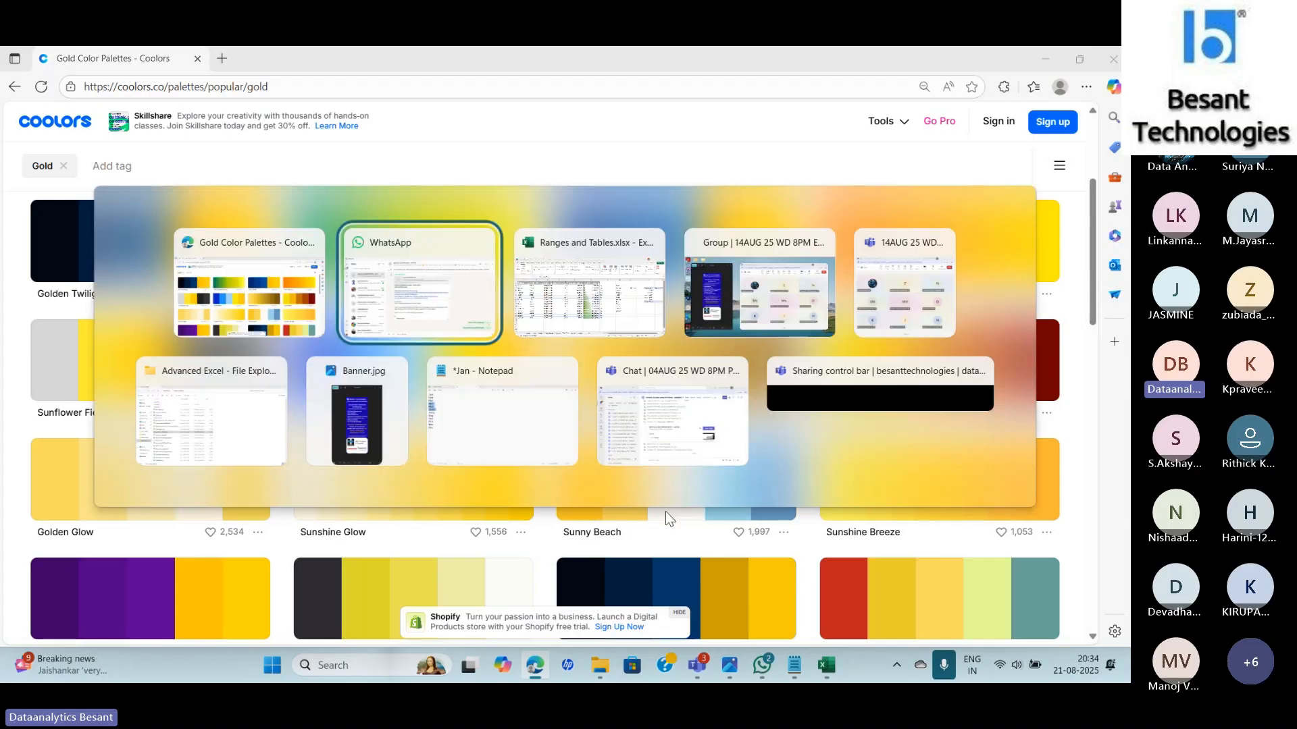
{"action": "key", "text": "alt+Tab"}
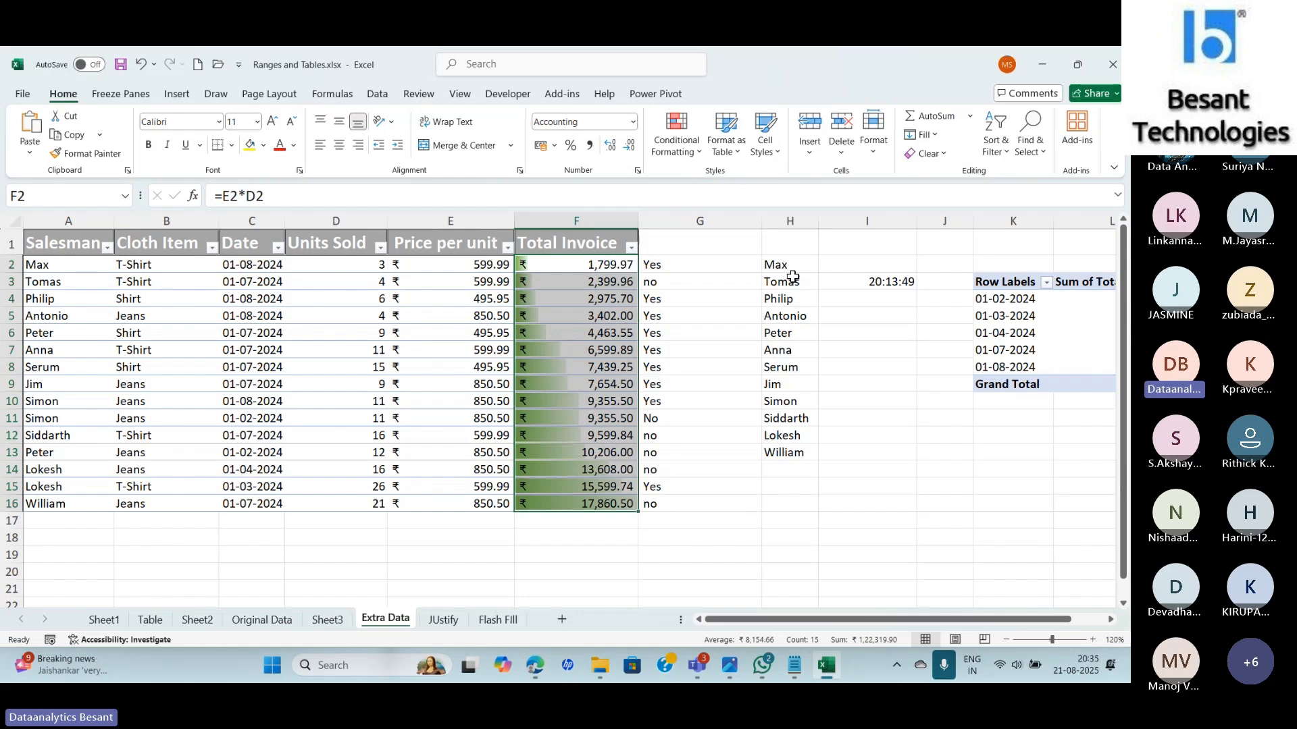
{"action": "left_click", "coordinate": [675, 139]}
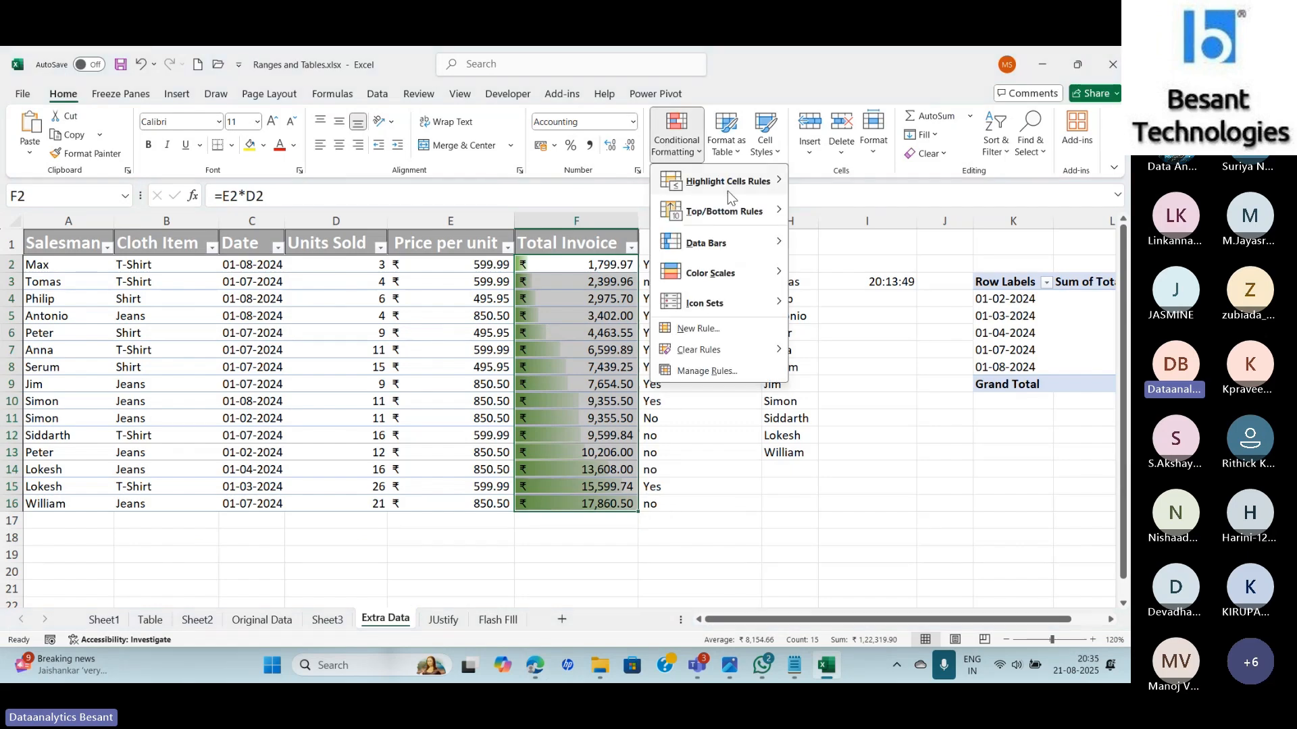
{"action": "left_click", "coordinate": [706, 372]}
{"action": "double_click", "coordinate": [797, 326]}
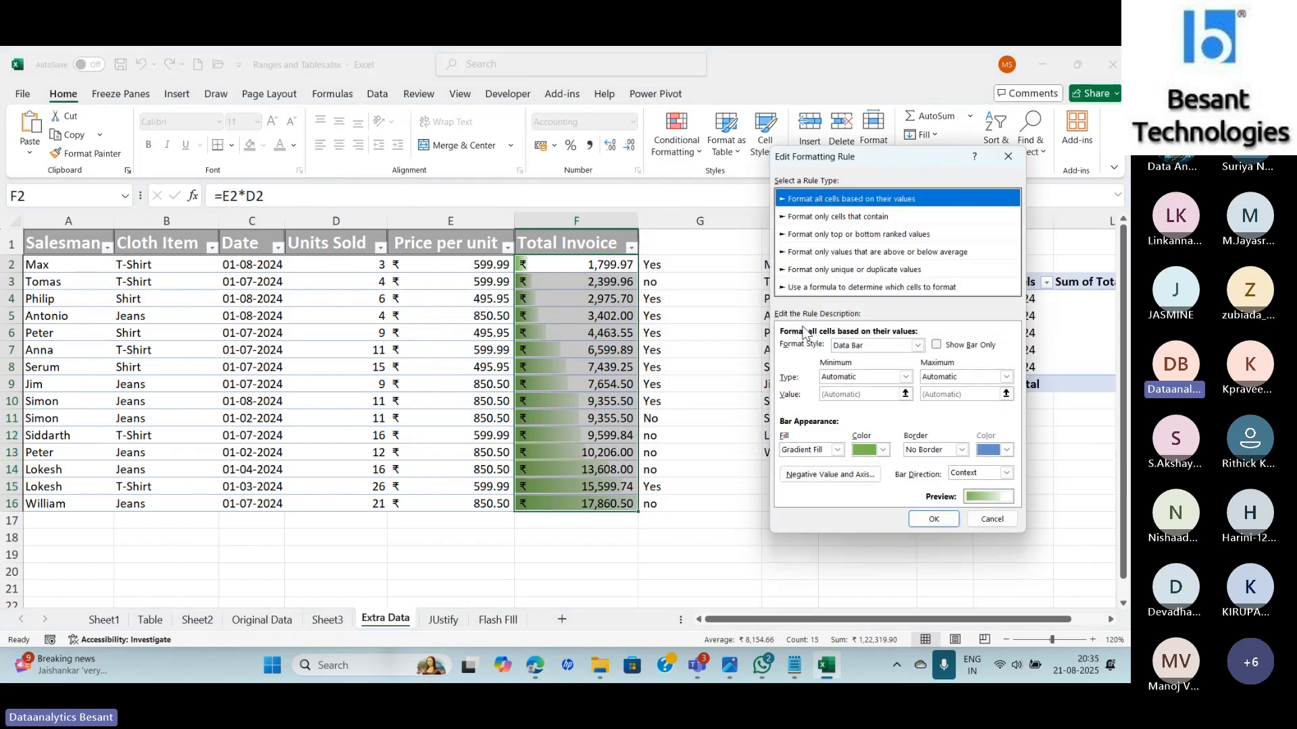
{"action": "left_click", "coordinate": [866, 451]}
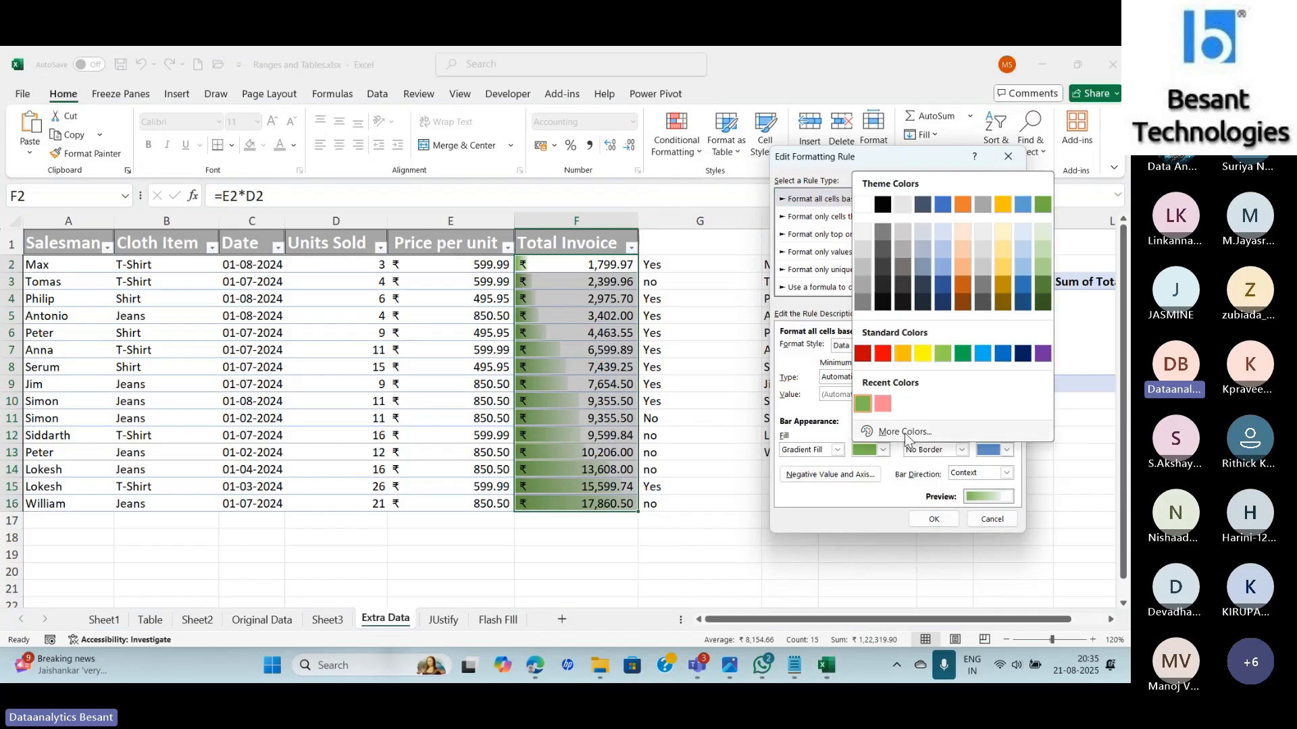
{"action": "left_click", "coordinate": [904, 432]}
Set the bar fill hex to #ffd60a and apply the edited rule to Total Invoice.
{"action": "left_click", "coordinate": [890, 419]}
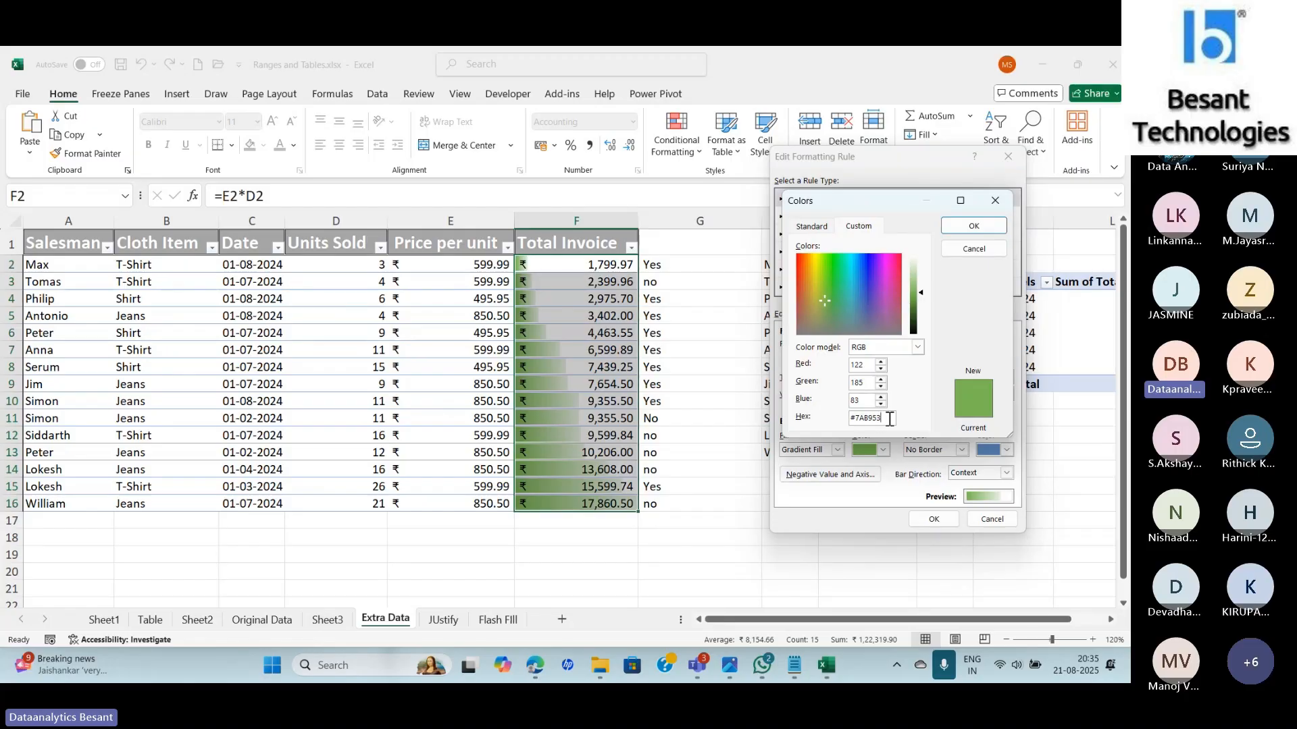
{"action": "key", "text": "BackSpace"}
{"action": "key", "text": "BackSpace"}
{"action": "key", "text": "BackSpace"}
{"action": "key", "text": "BackSpace"}
{"action": "key", "text": "BackSpace"}
{"action": "key", "text": "BackSpace"}
{"action": "key", "text": "BackSpace"}
{"action": "key", "text": "ctrl+v"}
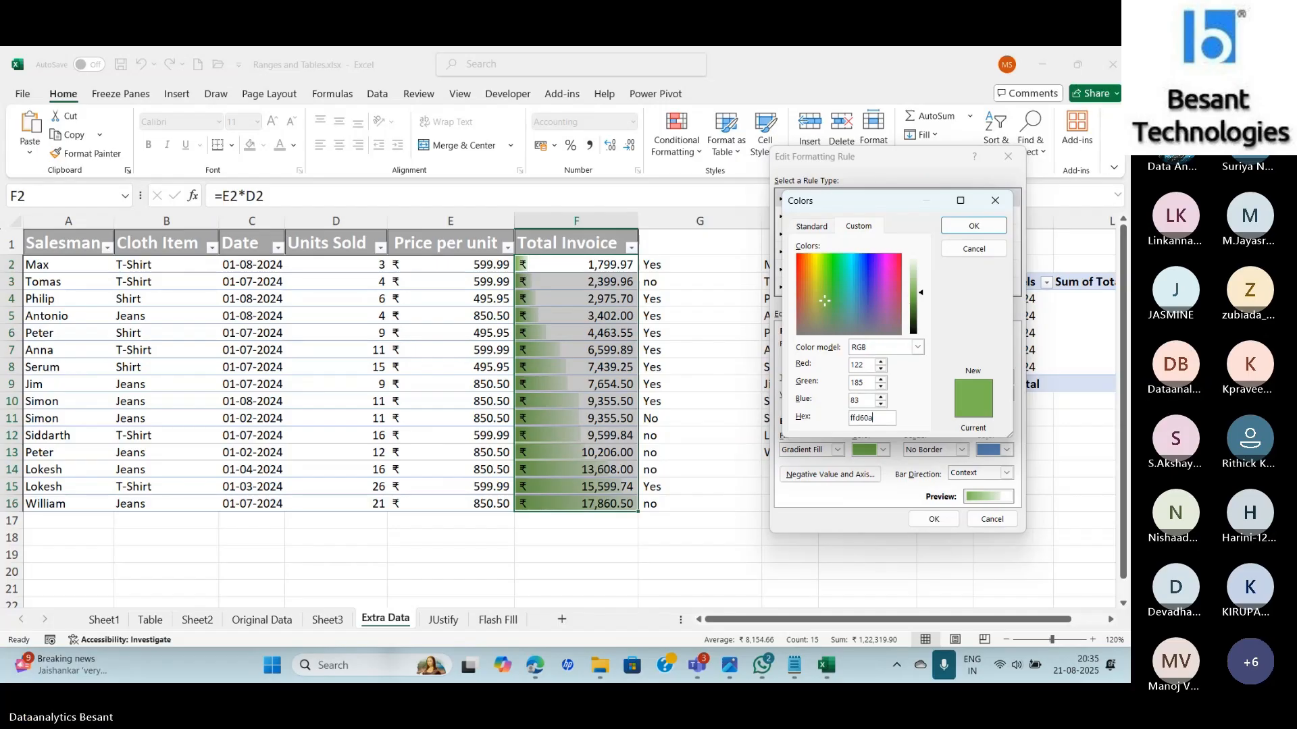
{"action": "type", "text": "#"}
{"action": "left_click", "coordinate": [981, 228]}
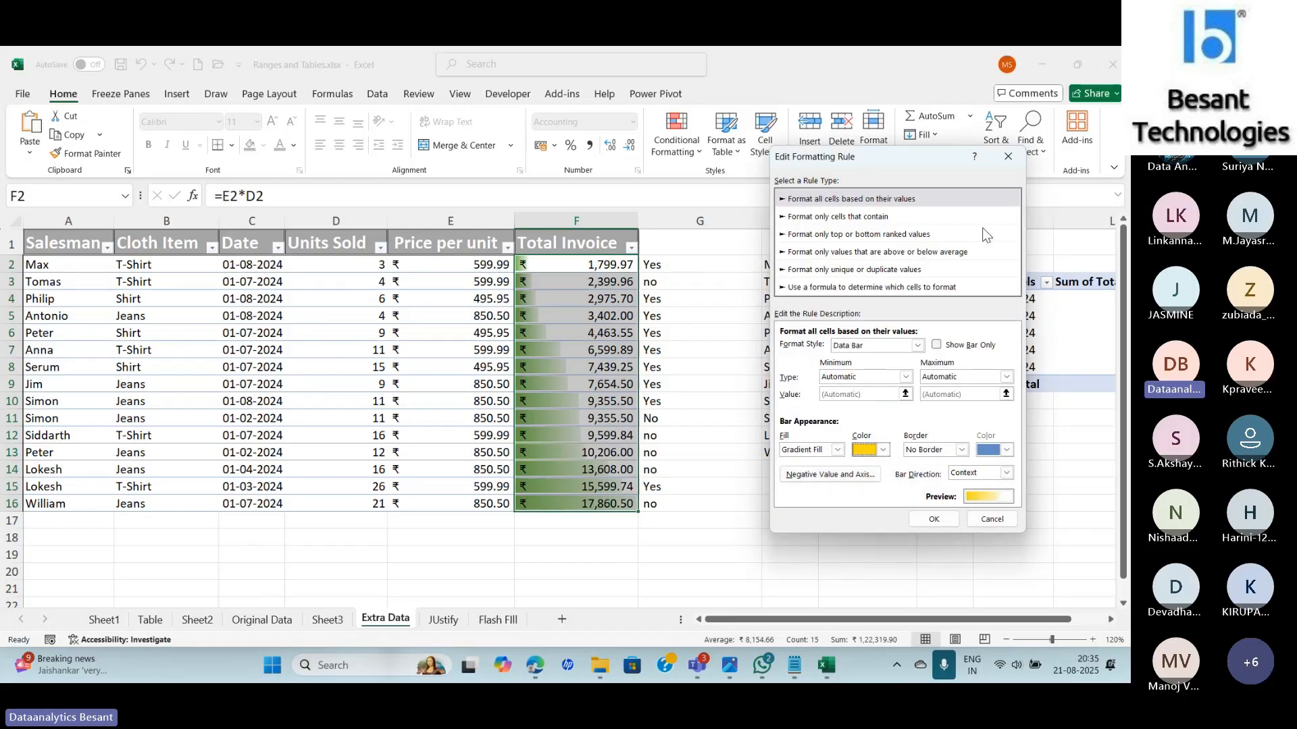
{"action": "left_click", "coordinate": [933, 518]}
{"action": "left_click", "coordinate": [1093, 435]}
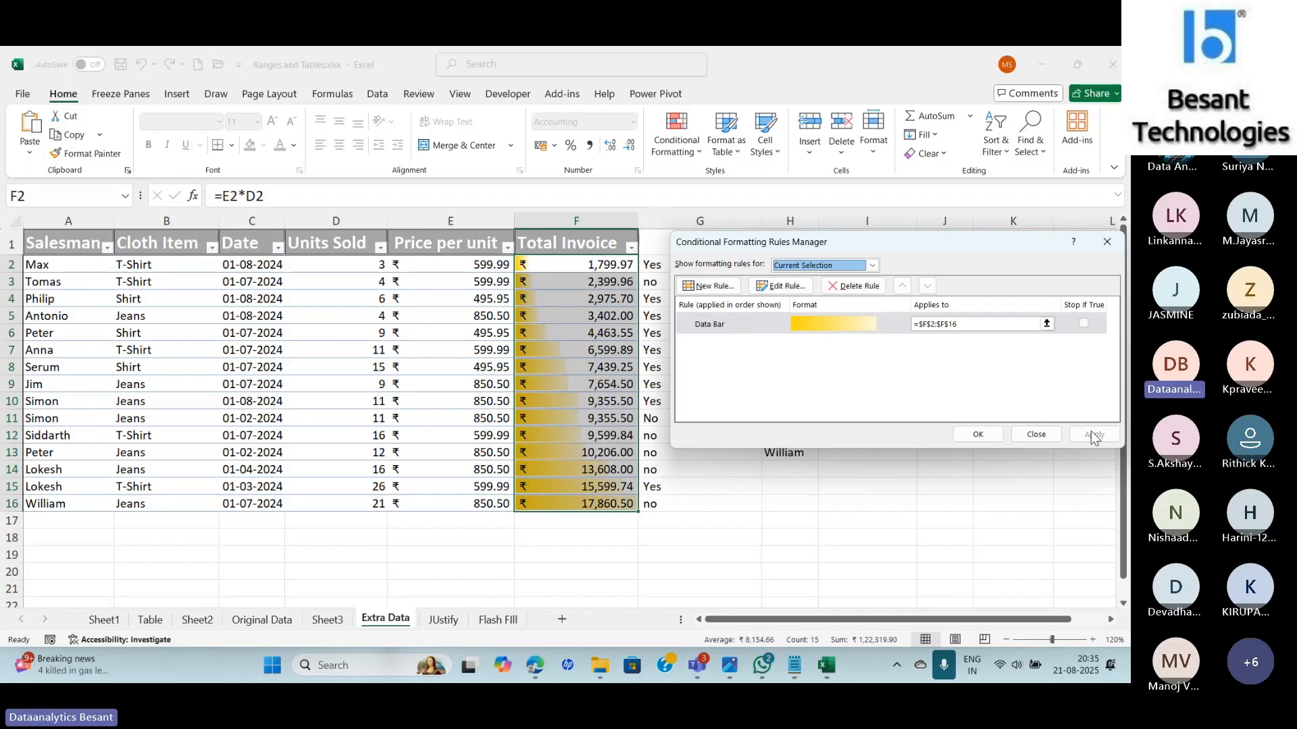
{"action": "left_click", "coordinate": [977, 435]}
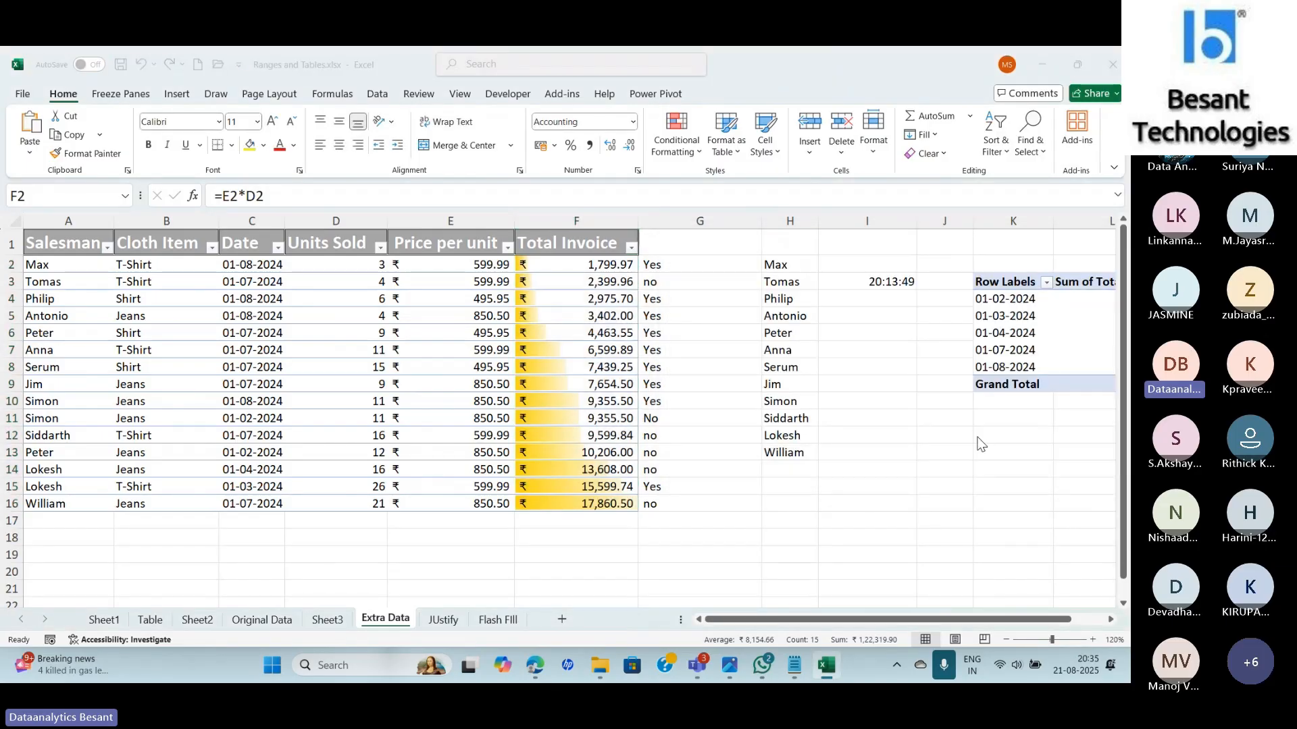
Swap Coolors' Gold tag for the Winter topic, browse its palettes, then switch to the Teams meeting.
{"action": "key", "text": "alt+Tab"}
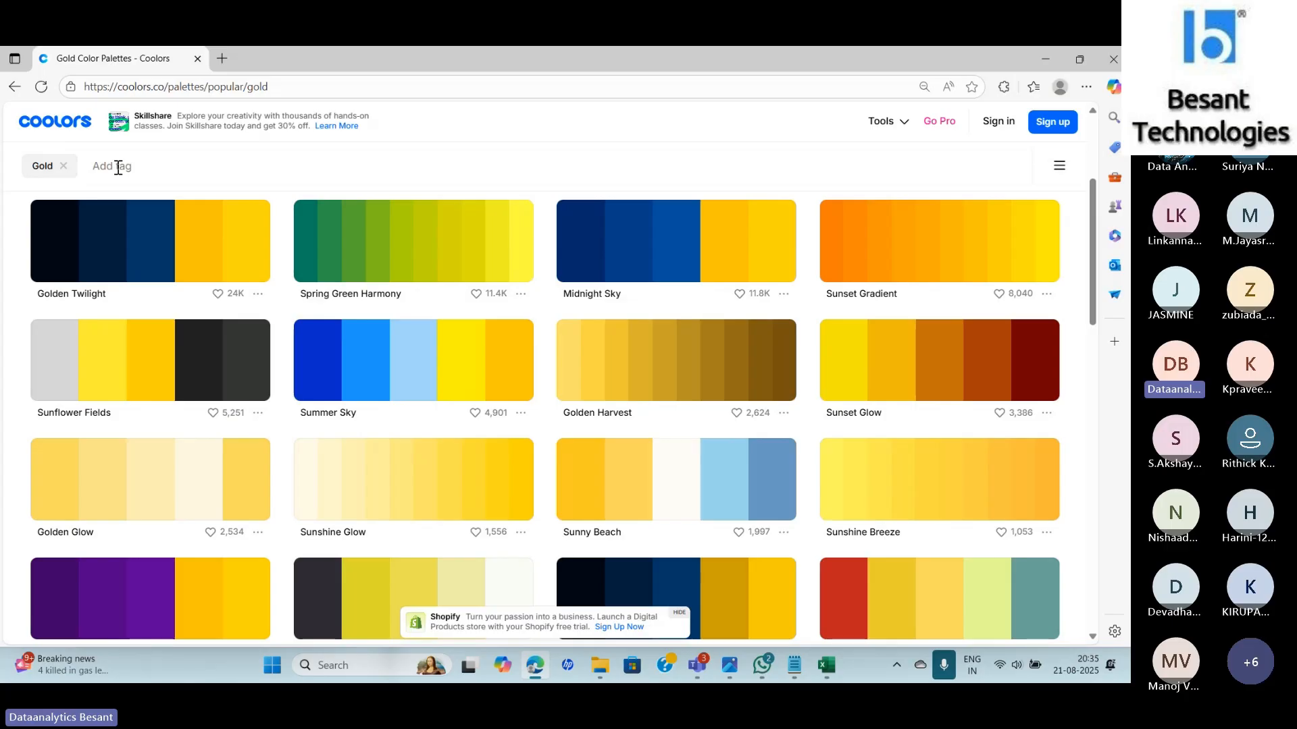
{"action": "left_click", "coordinate": [63, 165]}
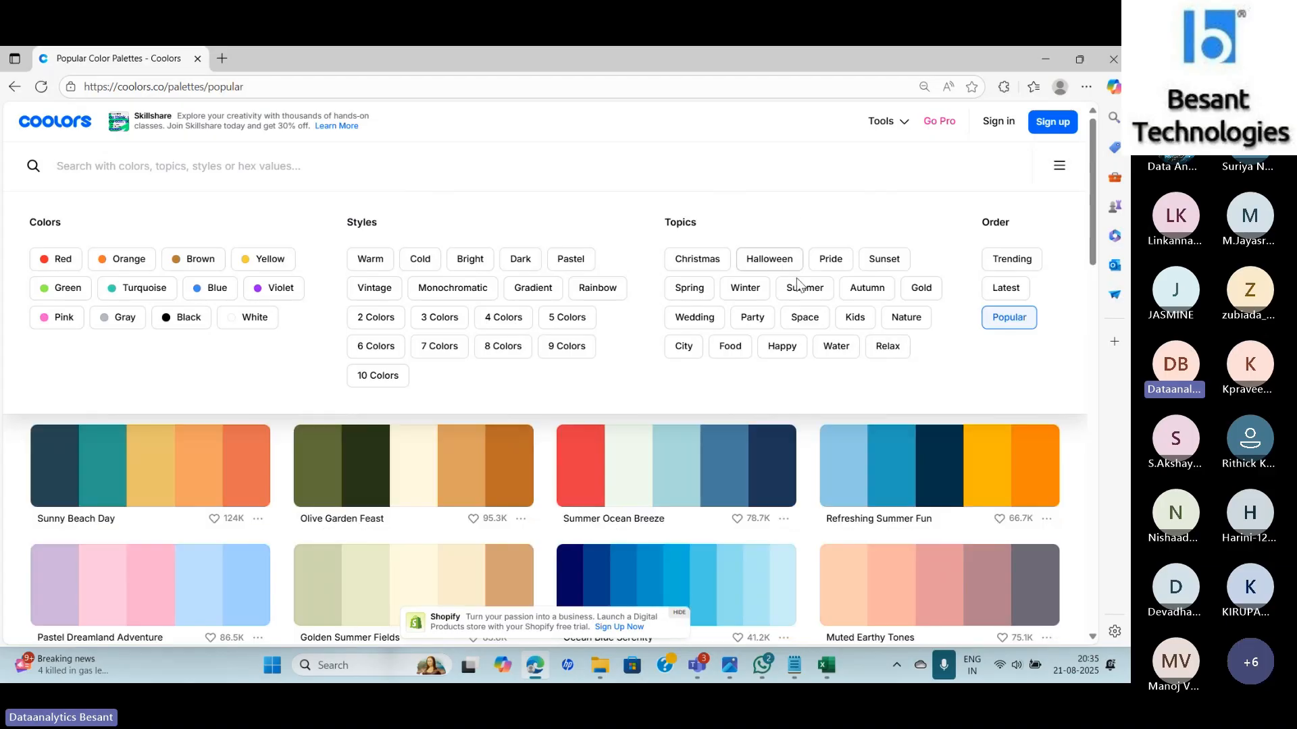
{"action": "left_click", "coordinate": [748, 289]}
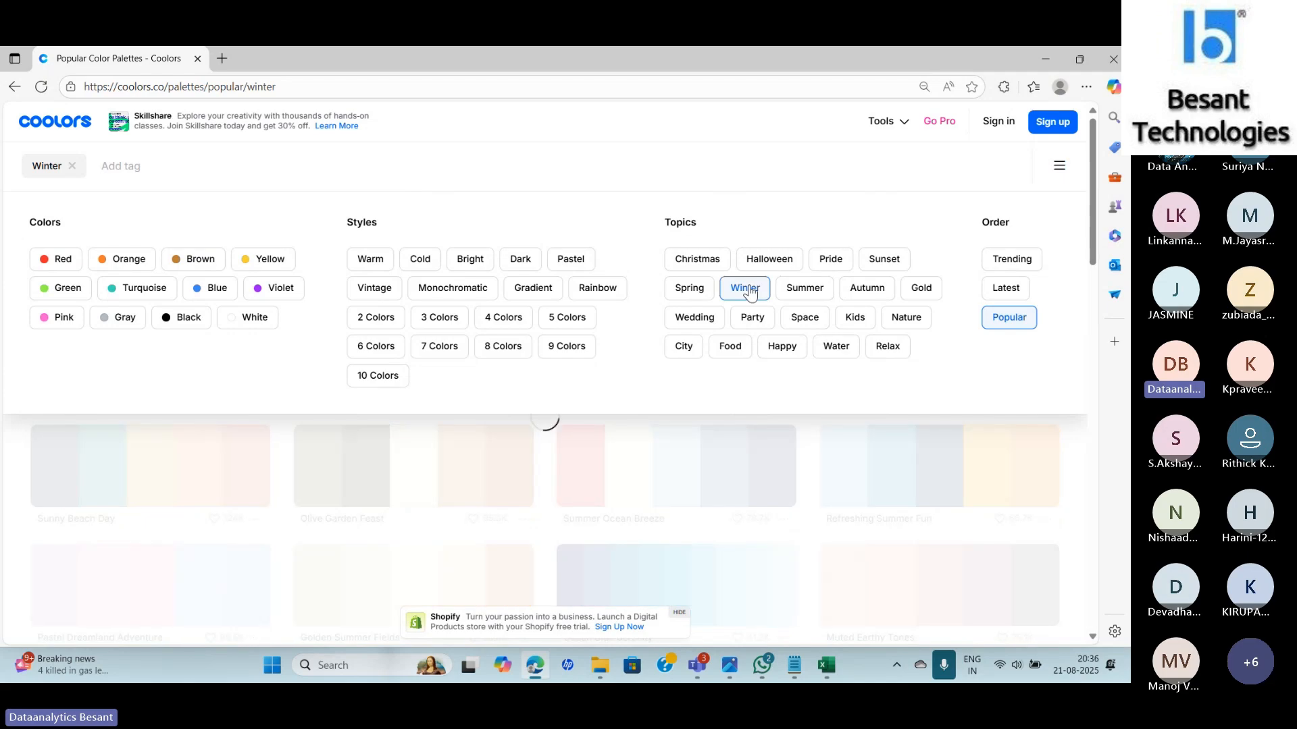
{"action": "mouse_move", "coordinate": [882, 121]}
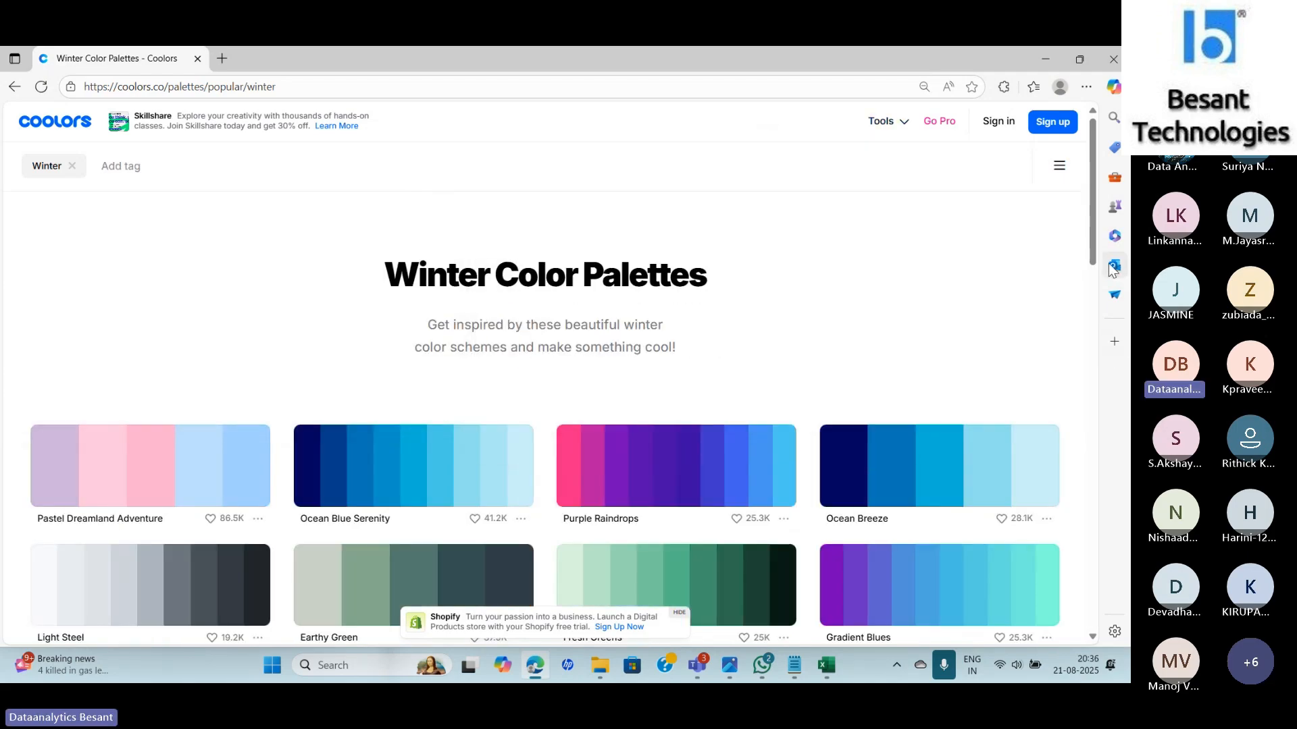
{"action": "scroll", "coordinate": [1094, 325], "scroll_direction": "down", "scroll_amount": 5}
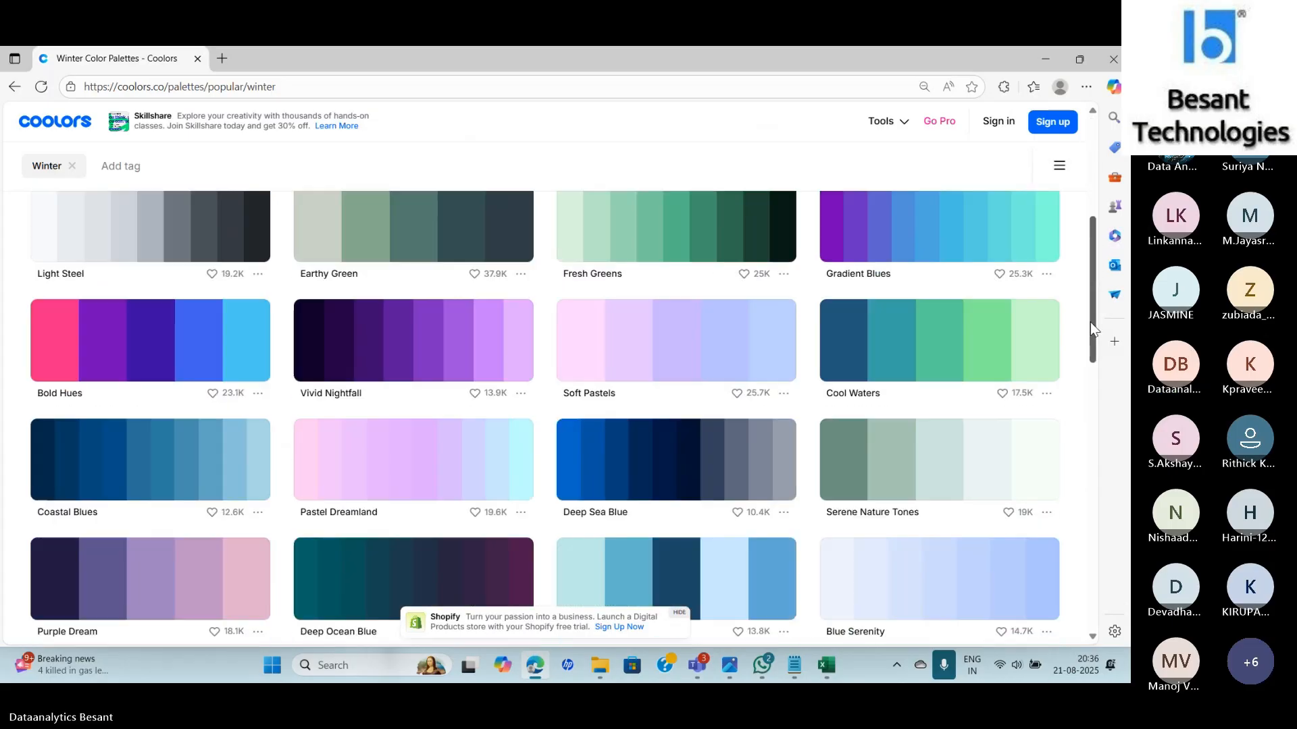
{"action": "left_click_drag", "start_coordinate": [1092, 329], "coordinate": [1091, 238]}
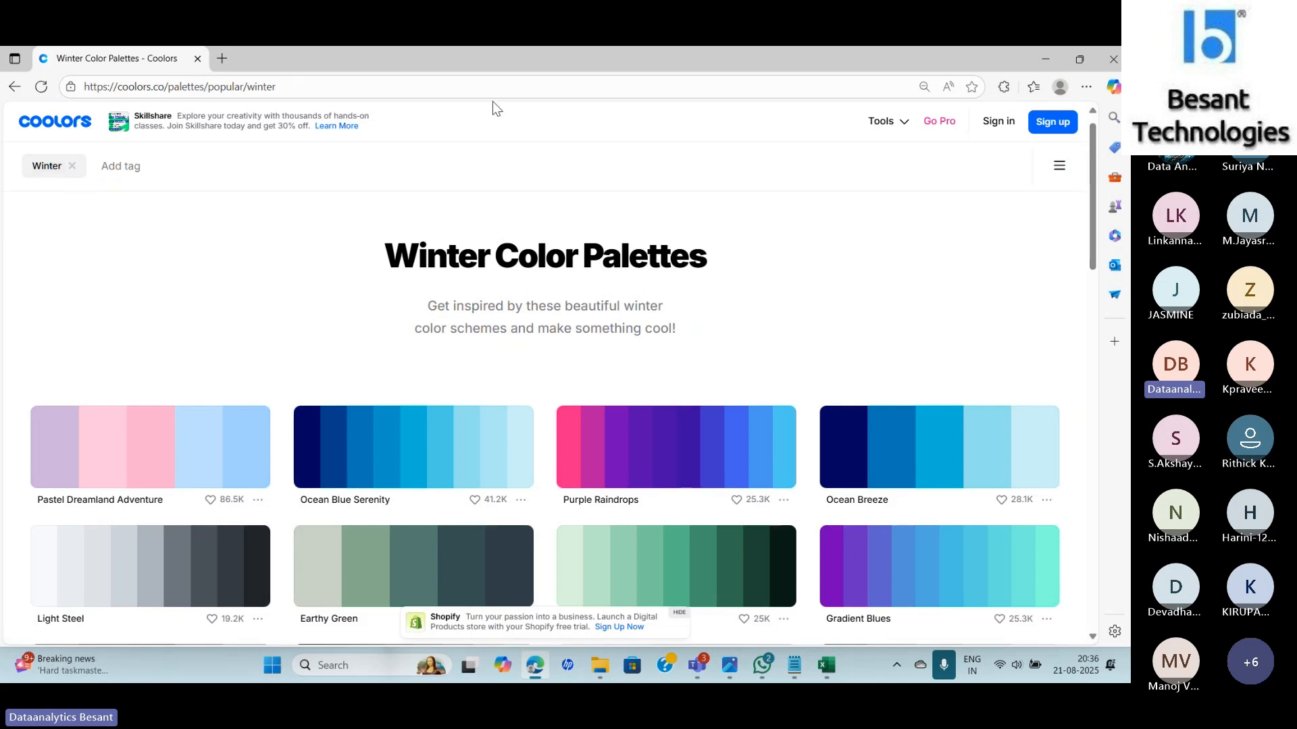
{"action": "key", "text": "alt+Tab"}
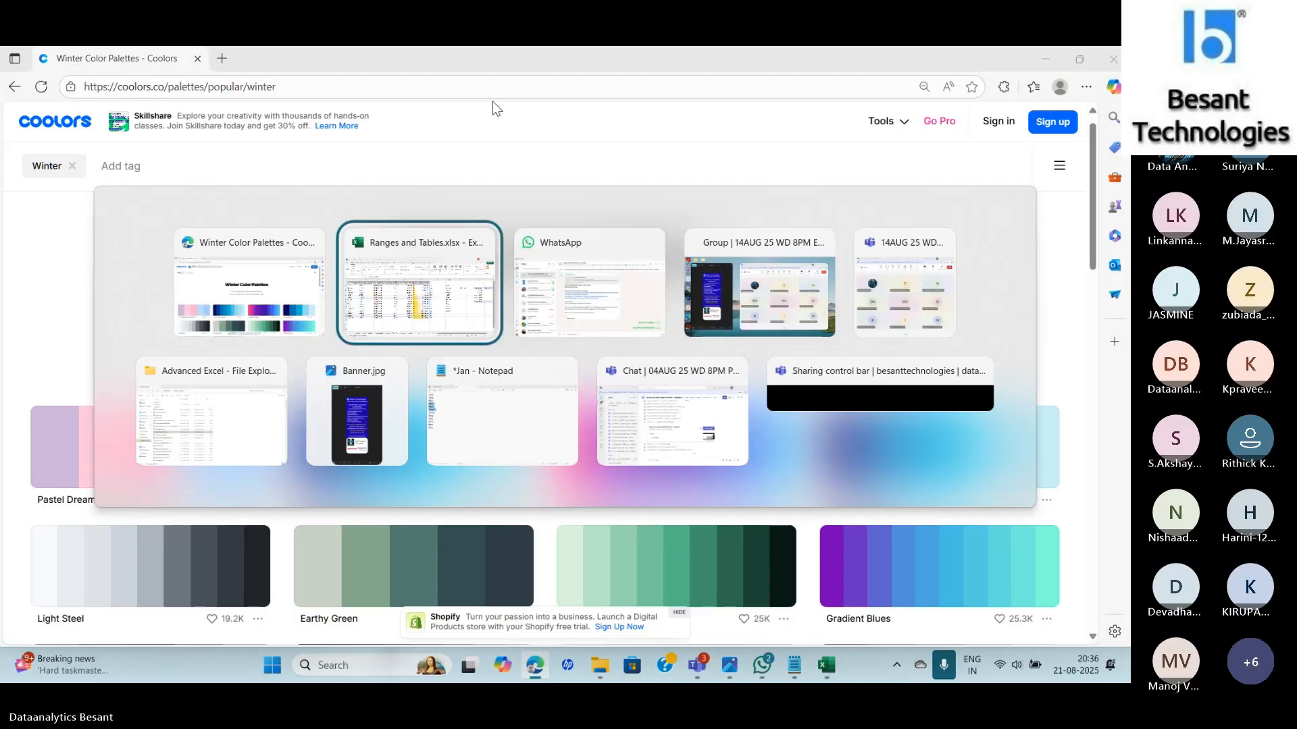
{"action": "key", "text": "alt+Tab"}
{"action": "key", "text": "alt+Tab"}
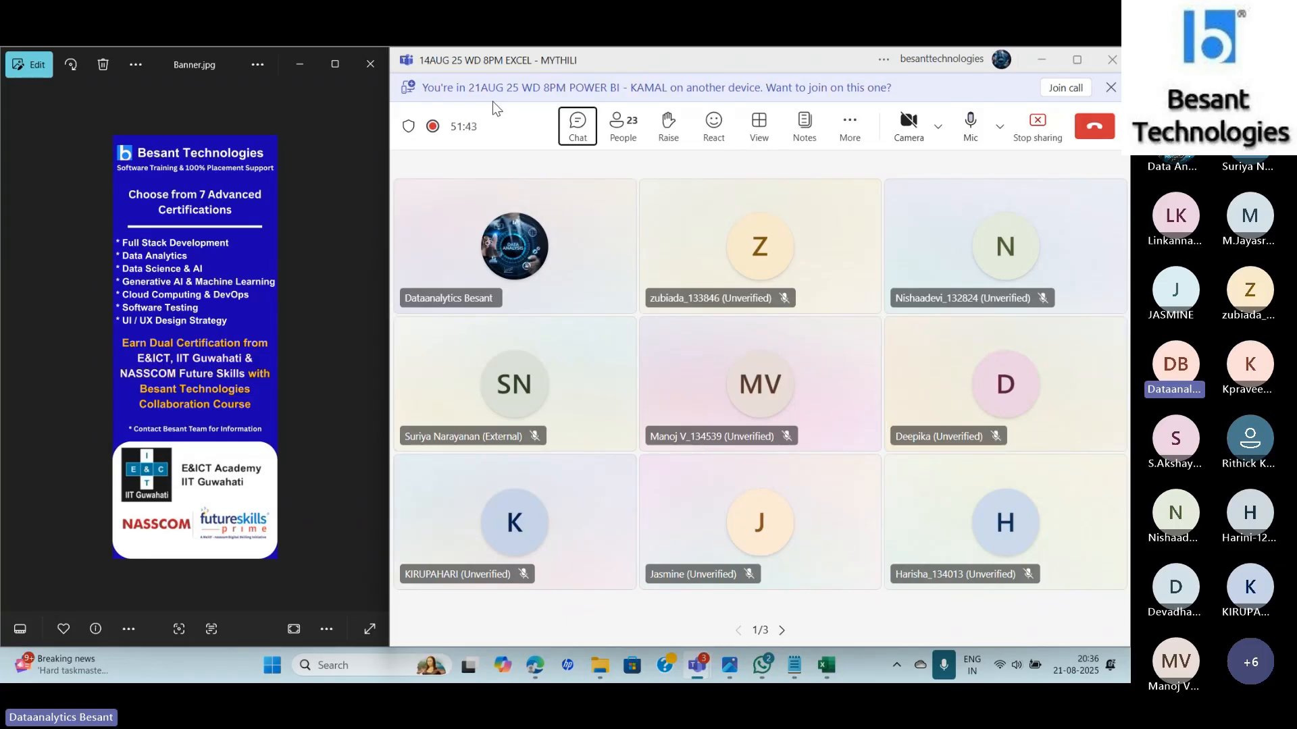
Back in Excel, clear the gold data bar rule from the selected Total Invoice cells.
{"action": "key", "text": "alt+Tab"}
{"action": "key", "text": "Tab"}
{"action": "key", "text": "Tab"}
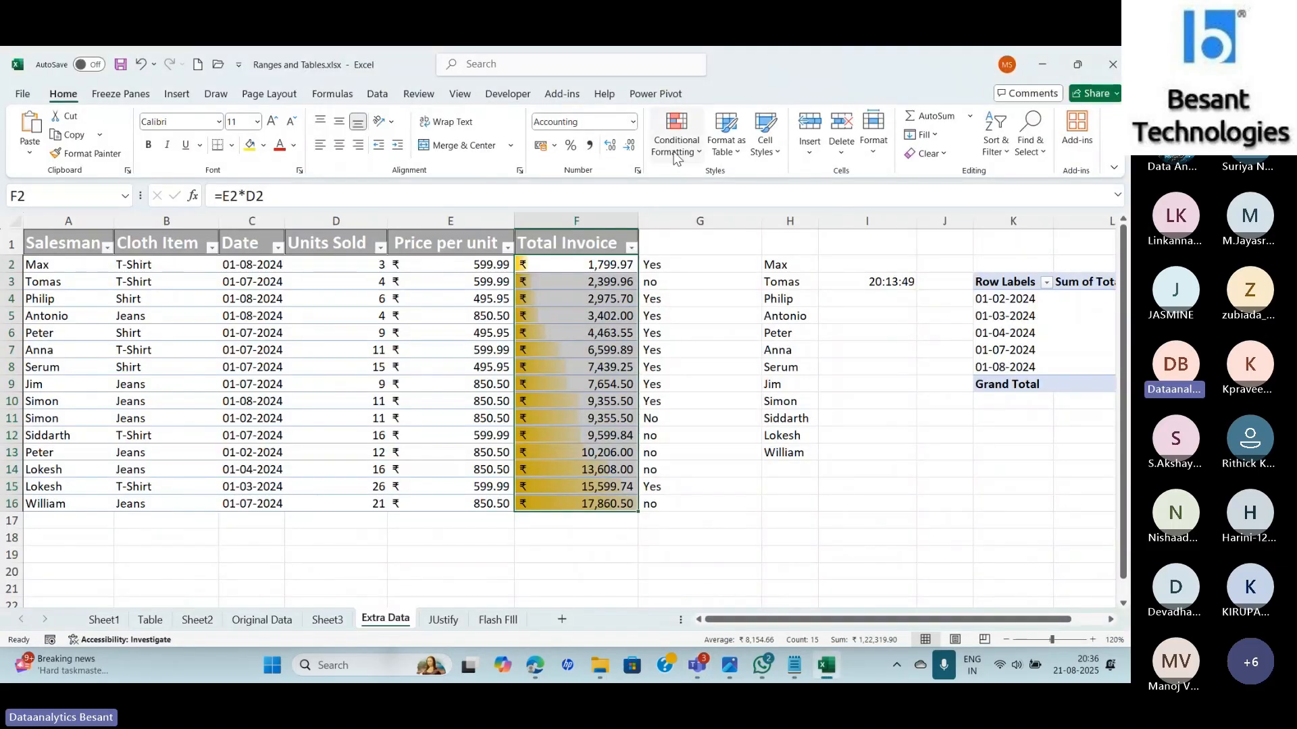
{"action": "left_click", "coordinate": [674, 152]}
{"action": "mouse_move", "coordinate": [724, 242]}
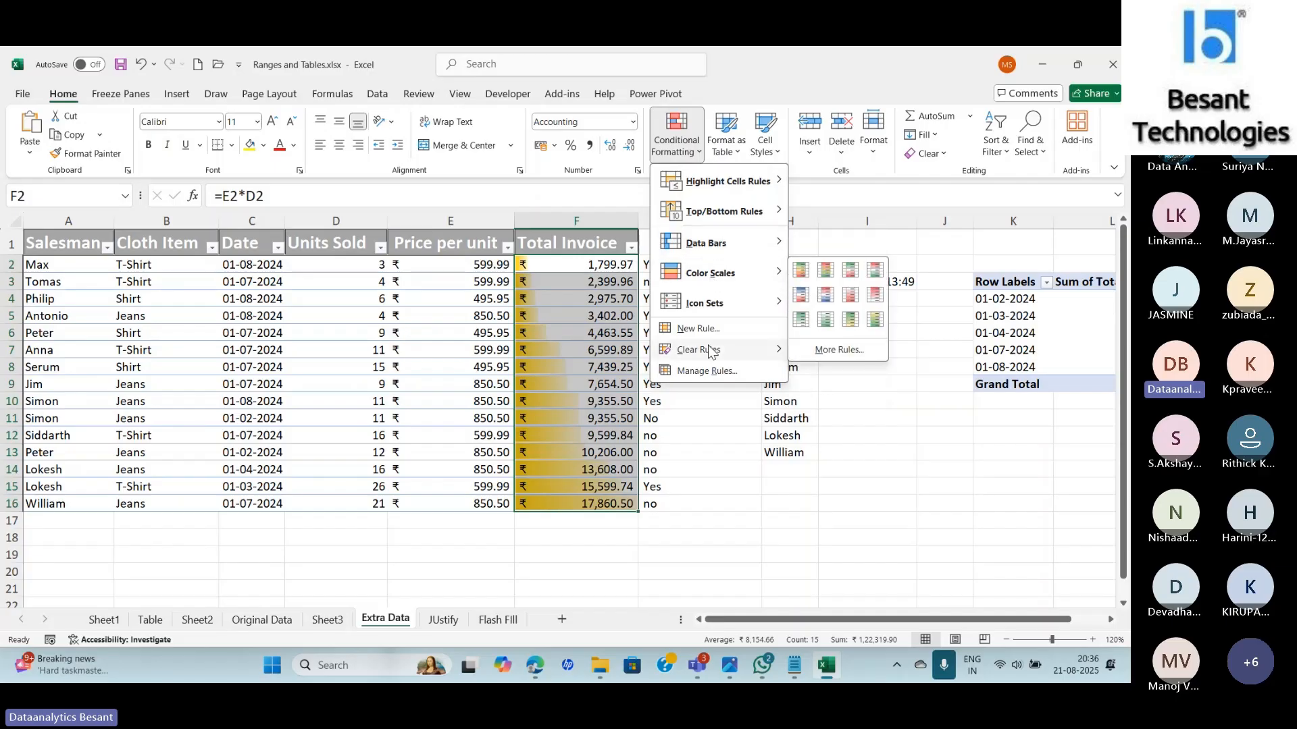
{"action": "mouse_move", "coordinate": [710, 350]}
{"action": "left_click", "coordinate": [798, 350]}
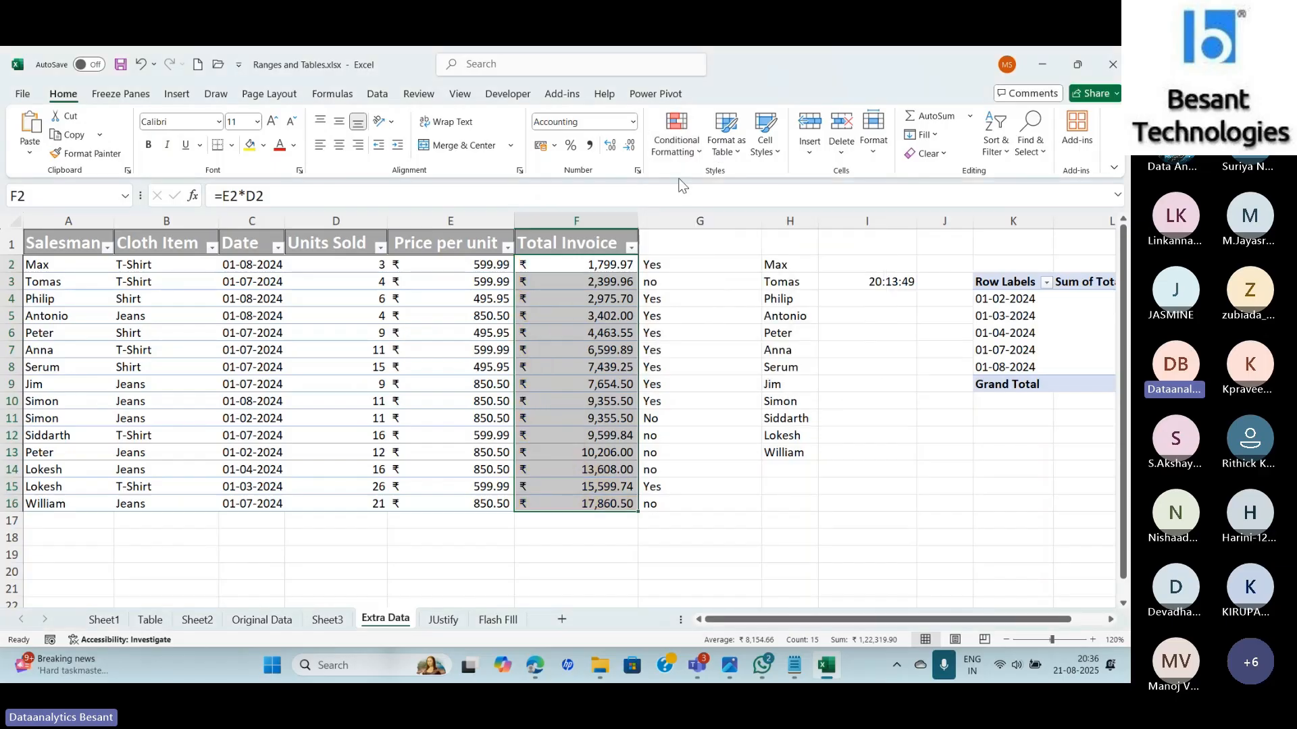
Apply the reversed Green-Yellow-Red colour scale: red for the smallest amounts, green for the largest.
{"action": "left_click", "coordinate": [675, 145]}
{"action": "mouse_move", "coordinate": [712, 276]}
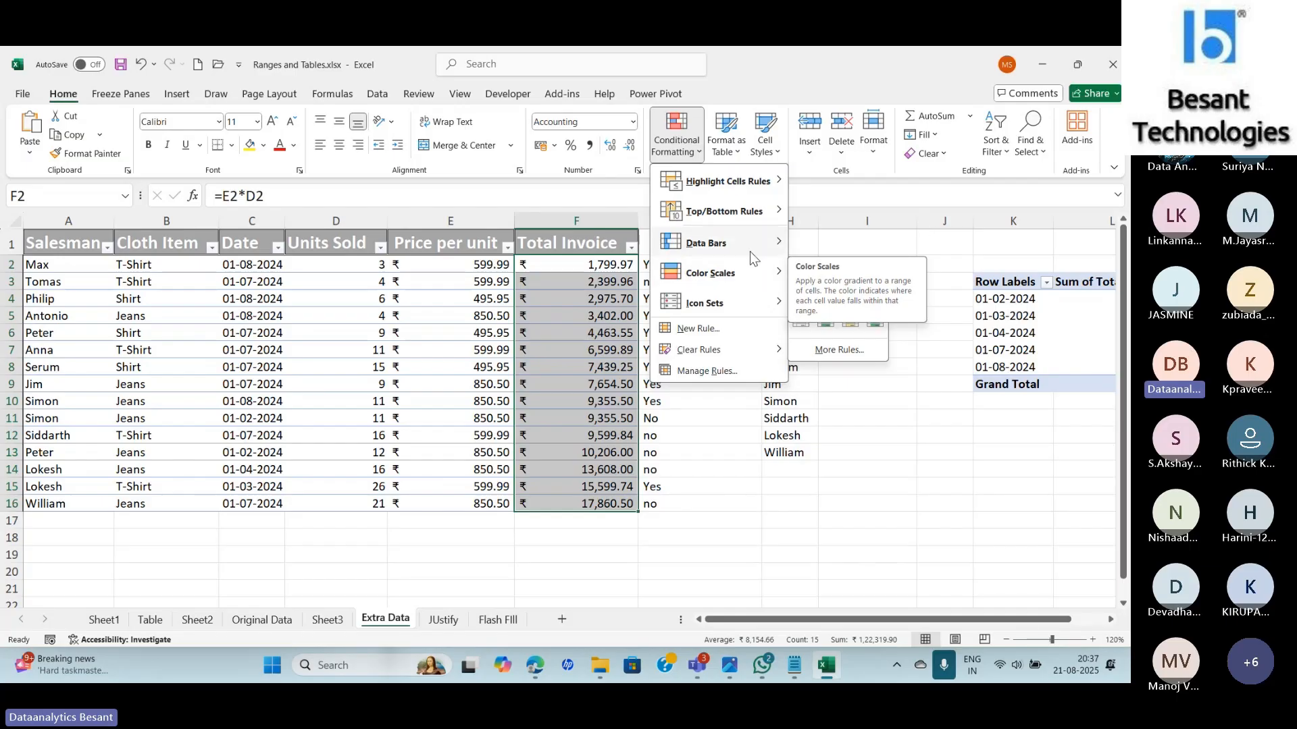
{"action": "left_click", "coordinate": [801, 273]}
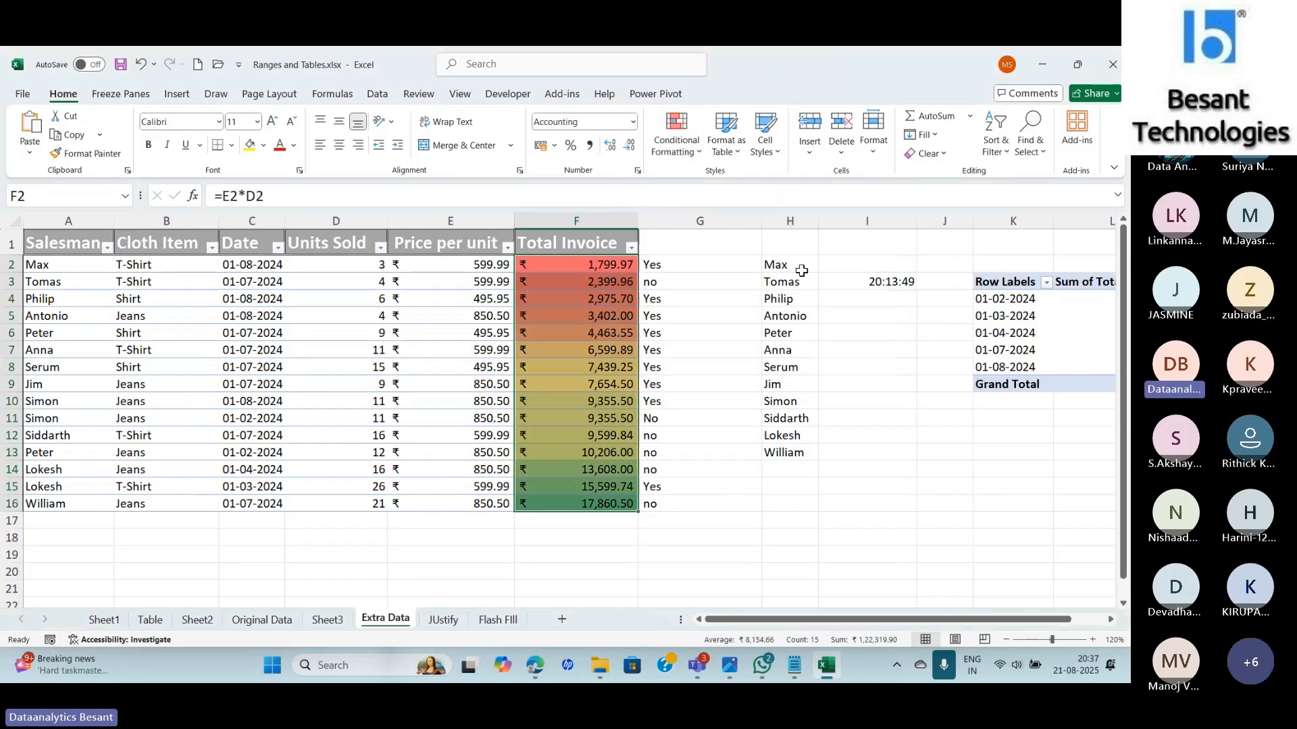
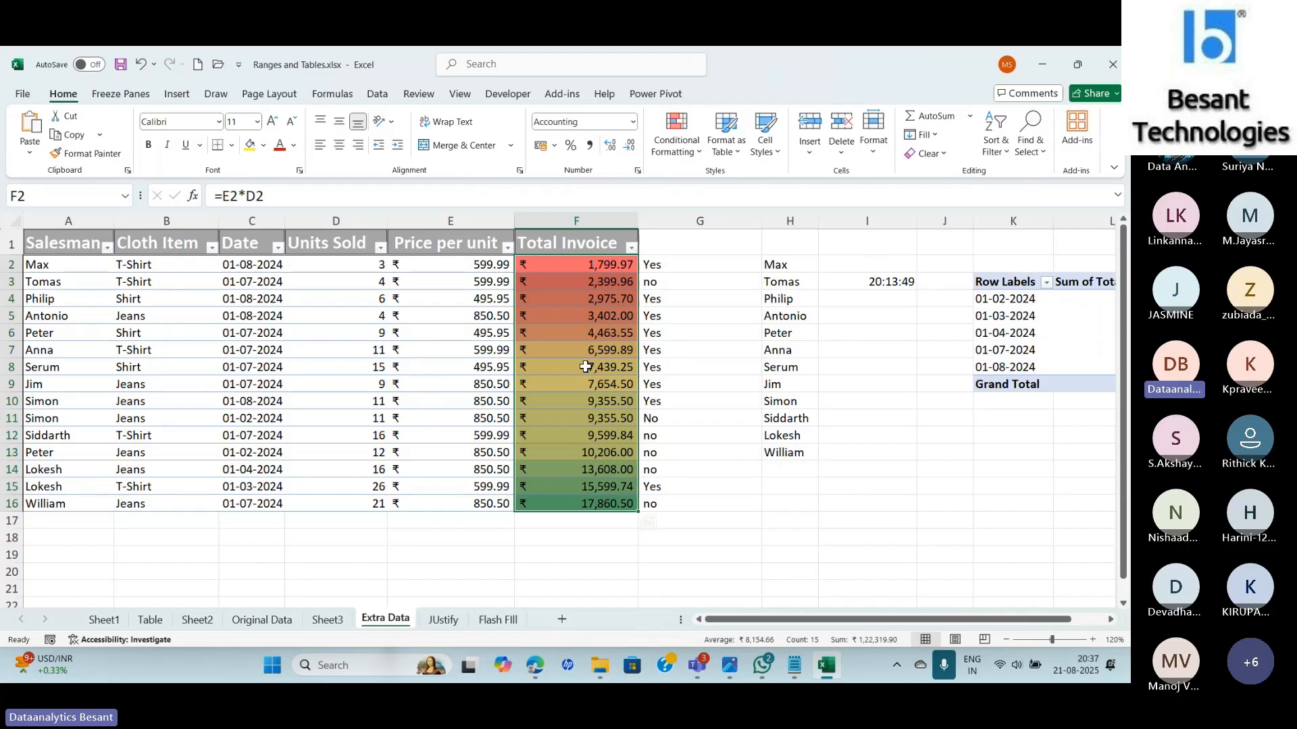
Clear the current selection and select the Total Invoice values F2:F16.
{"action": "left_click", "coordinate": [723, 398]}
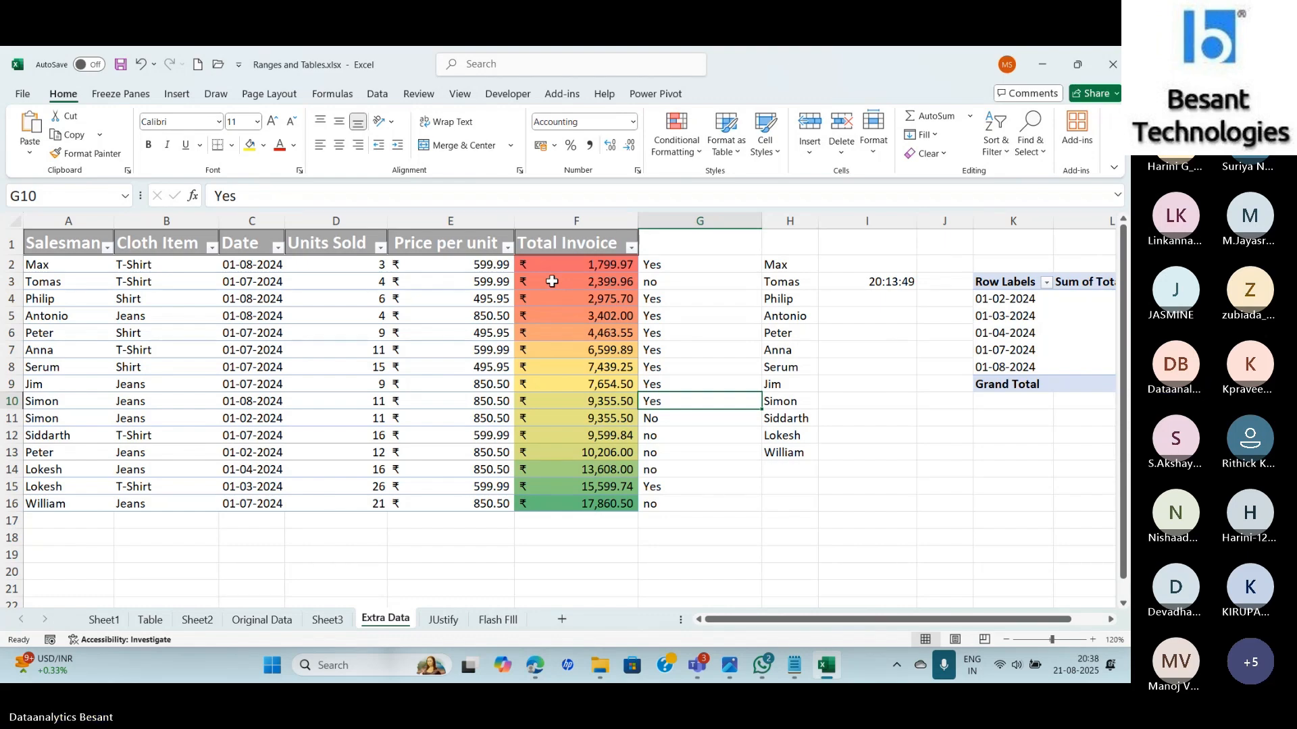
{"action": "left_click_drag", "start_coordinate": [552, 268], "coordinate": [558, 503]}
Preview the Color Scales presets on the selected Total Invoice values.
{"action": "left_click", "coordinate": [678, 140]}
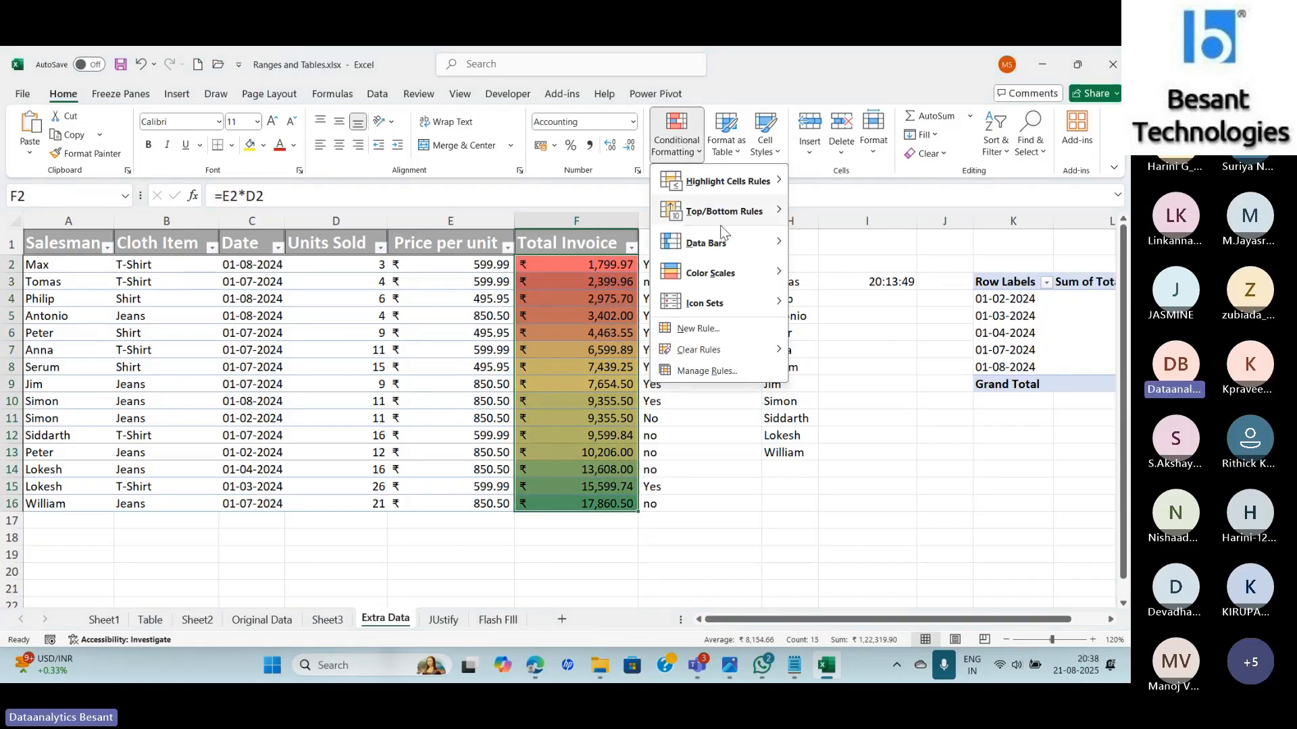
{"action": "mouse_move", "coordinate": [771, 271]}
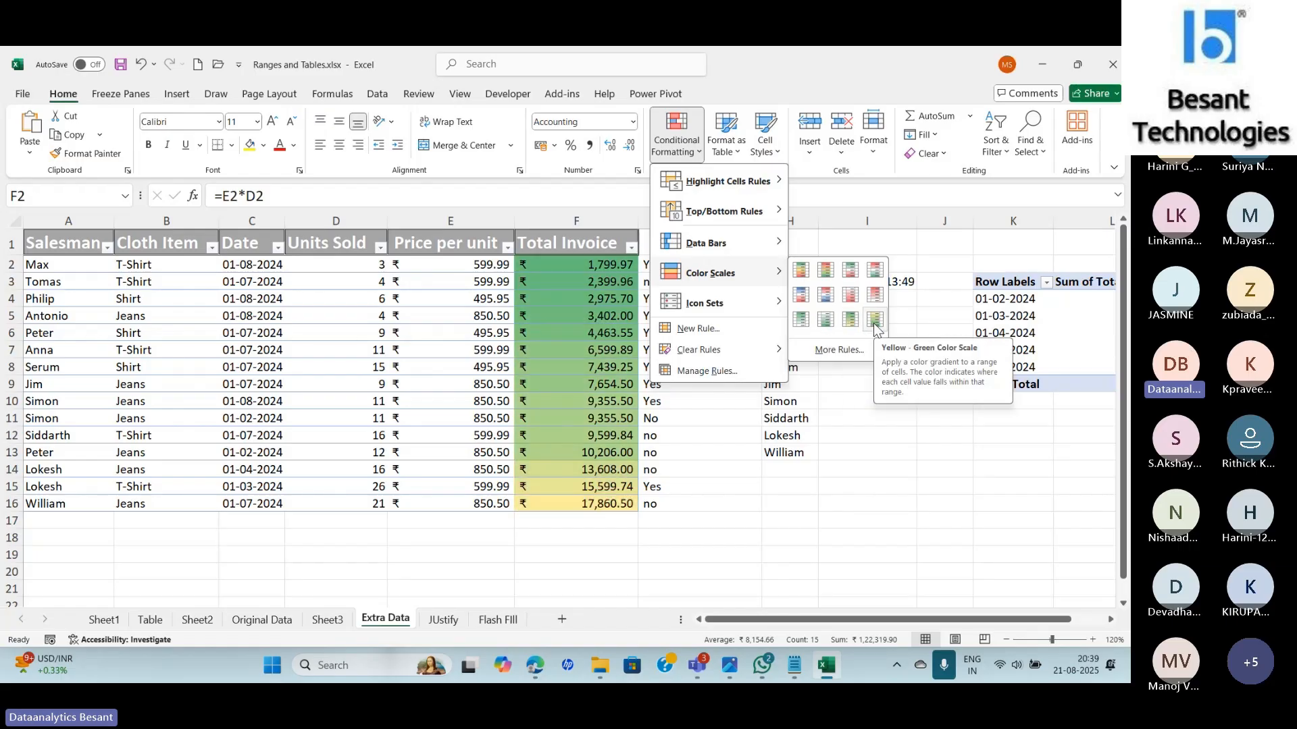
{"action": "left_click", "coordinate": [836, 353]}
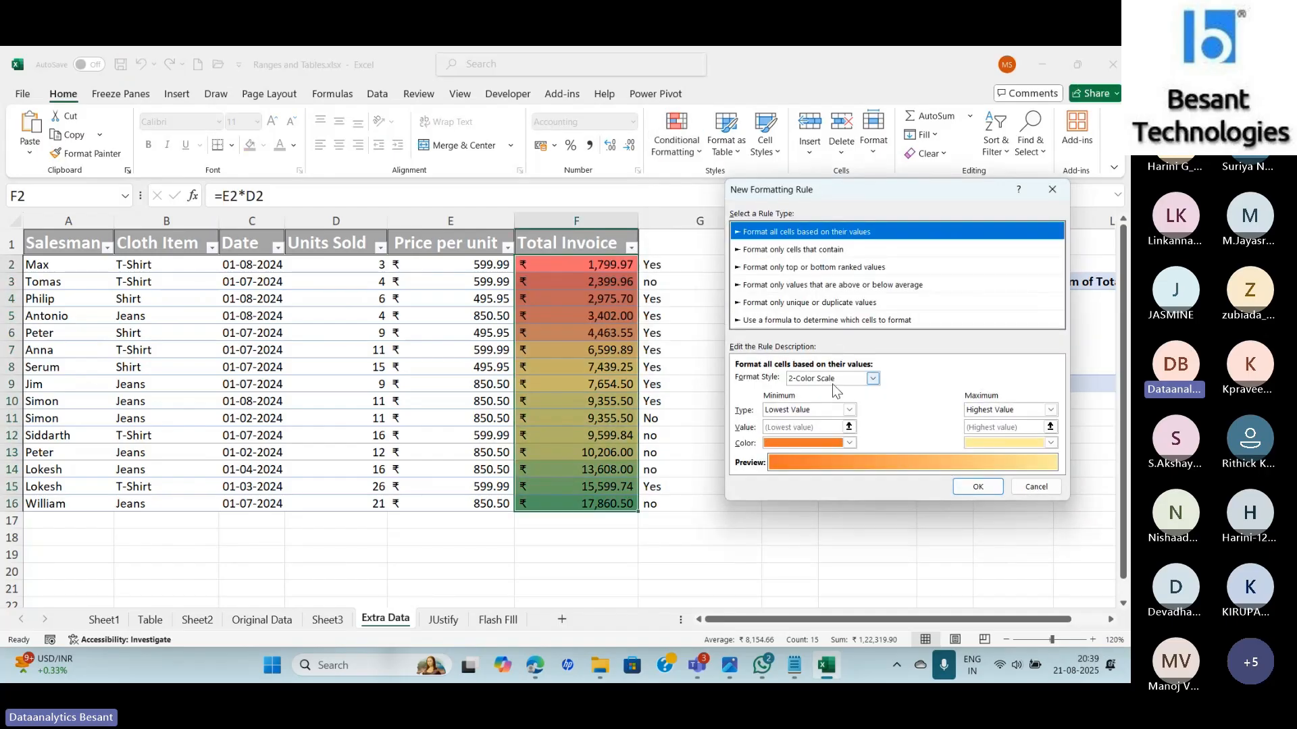
{"action": "left_click", "coordinate": [873, 379]}
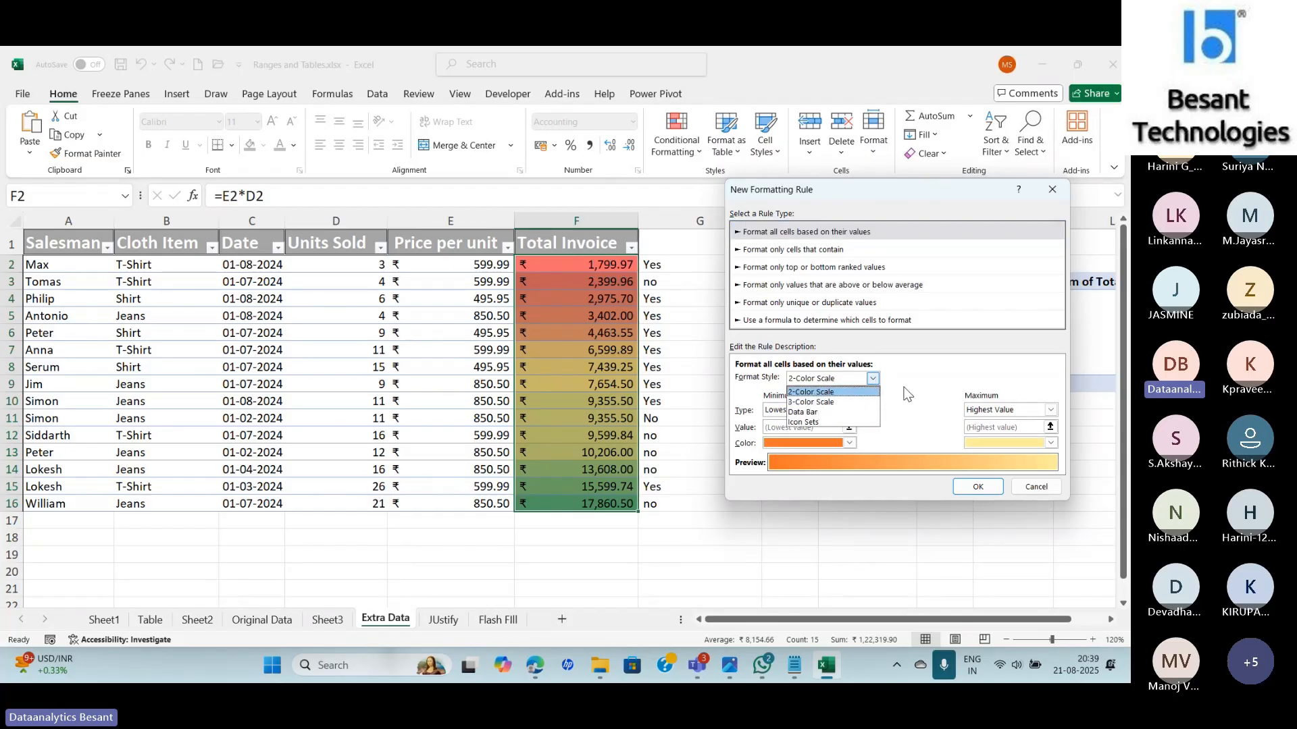
{"action": "left_click", "coordinate": [907, 393]}
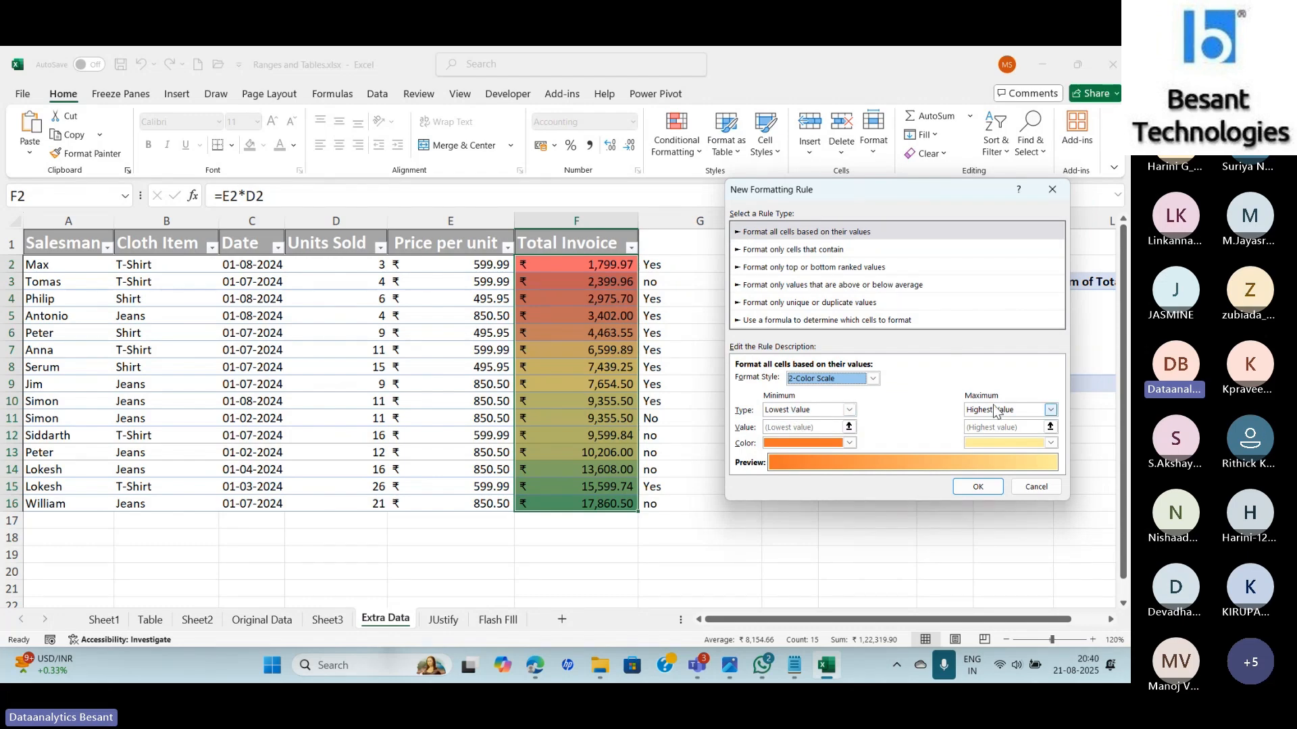
{"action": "left_click", "coordinate": [849, 411]}
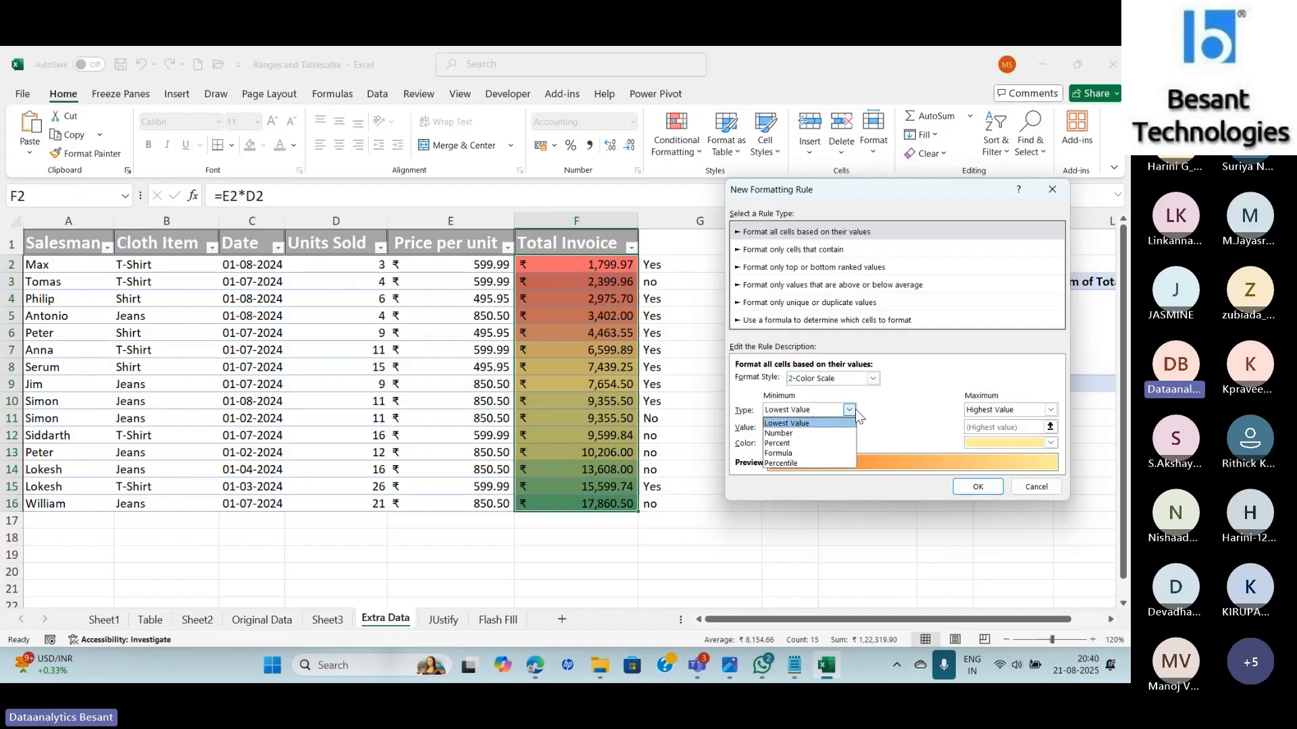
{"action": "left_click", "coordinate": [800, 432]}
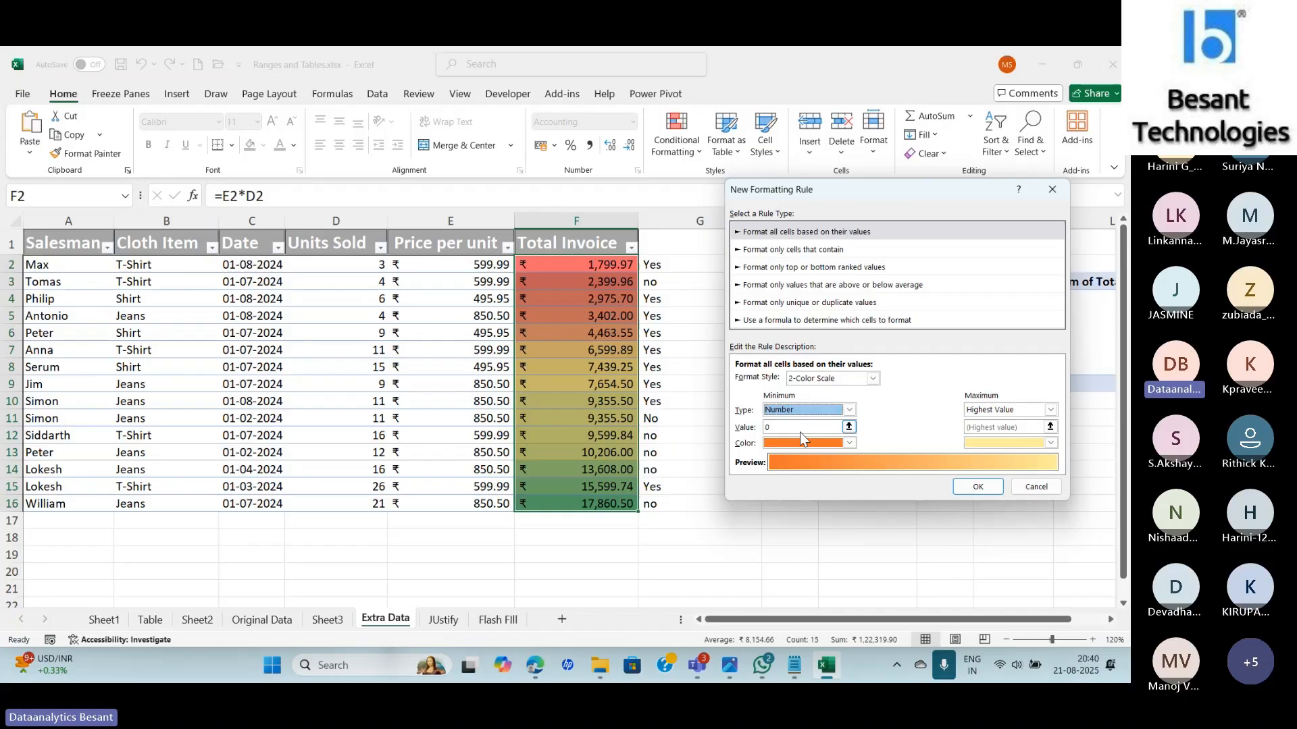
{"action": "left_click", "coordinate": [1001, 410]}
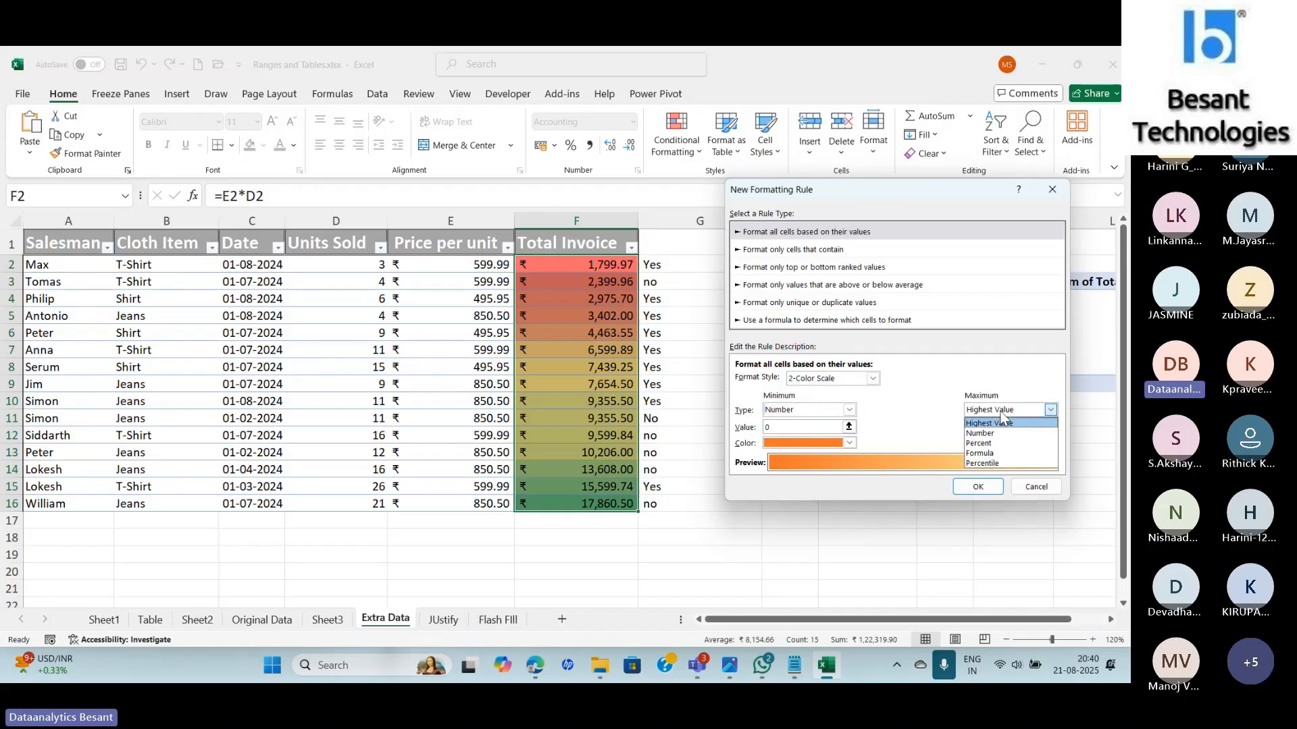
{"action": "left_click", "coordinate": [850, 411]}
{"action": "left_click", "coordinate": [850, 412]}
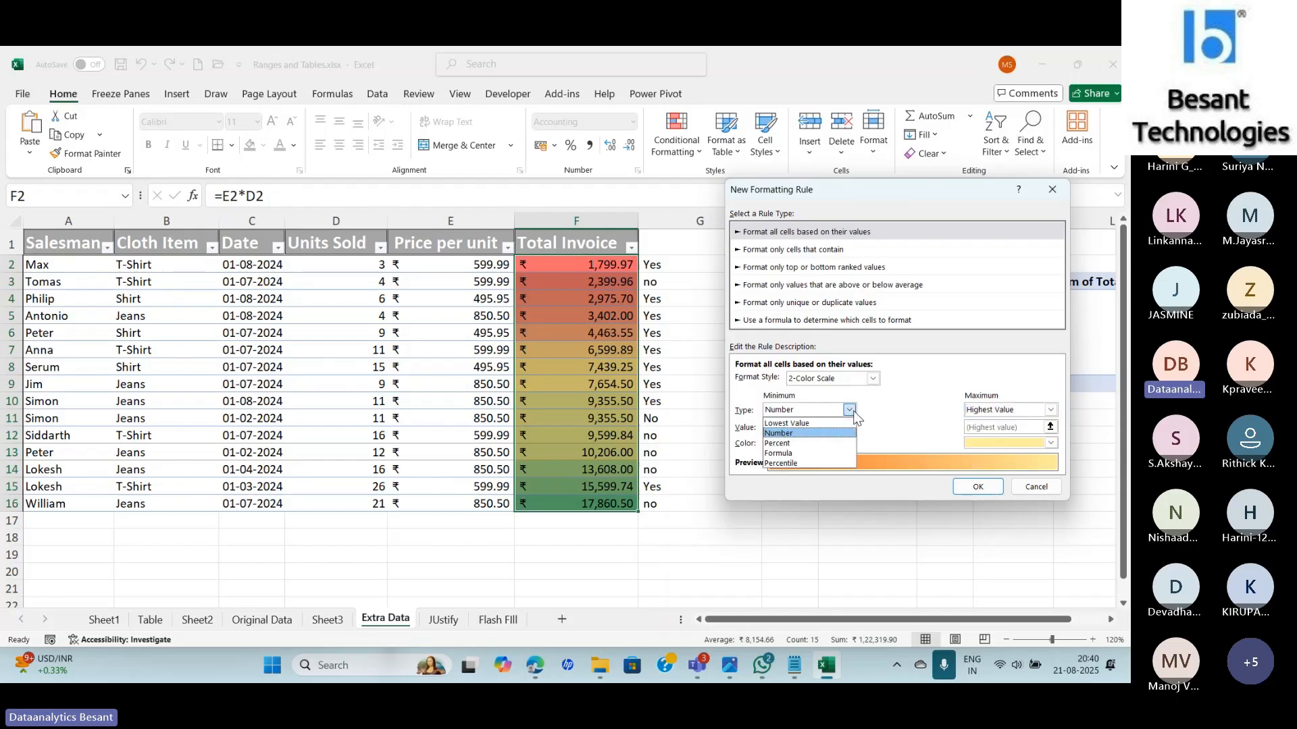
{"action": "left_click", "coordinate": [822, 424]}
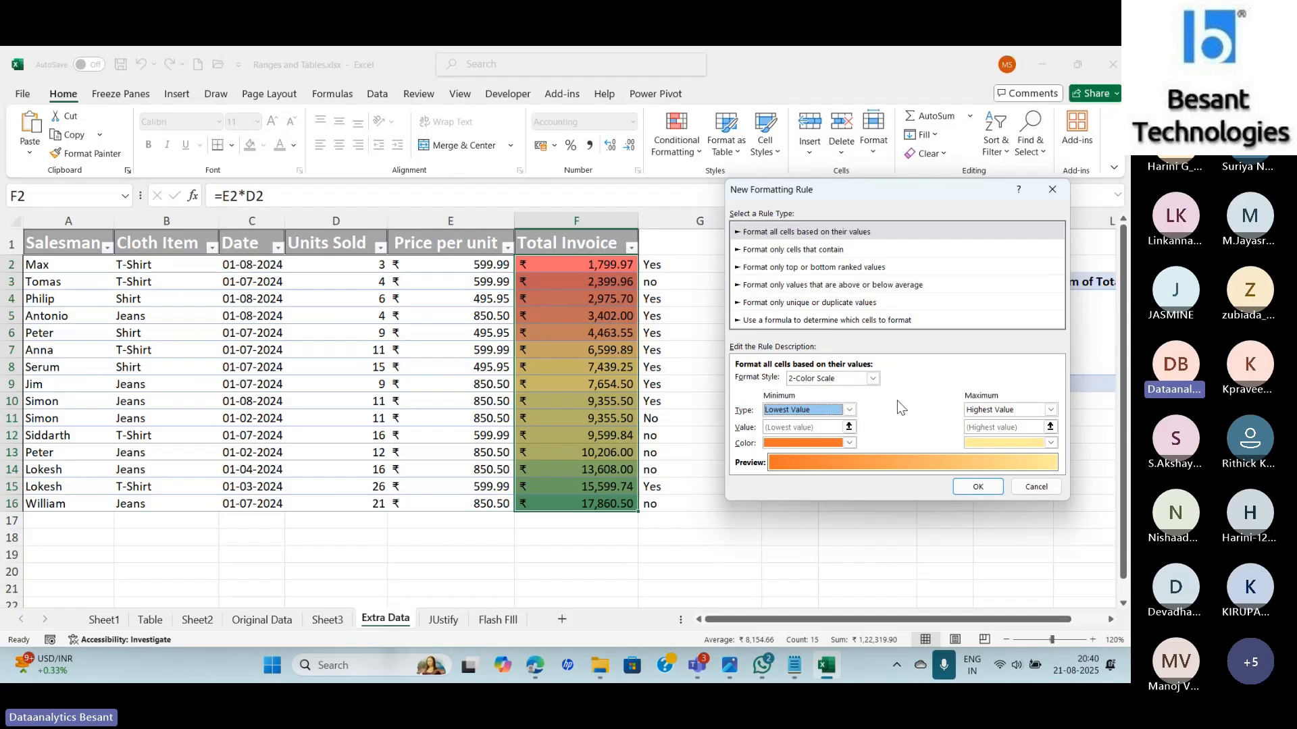
{"action": "left_click", "coordinate": [819, 444]}
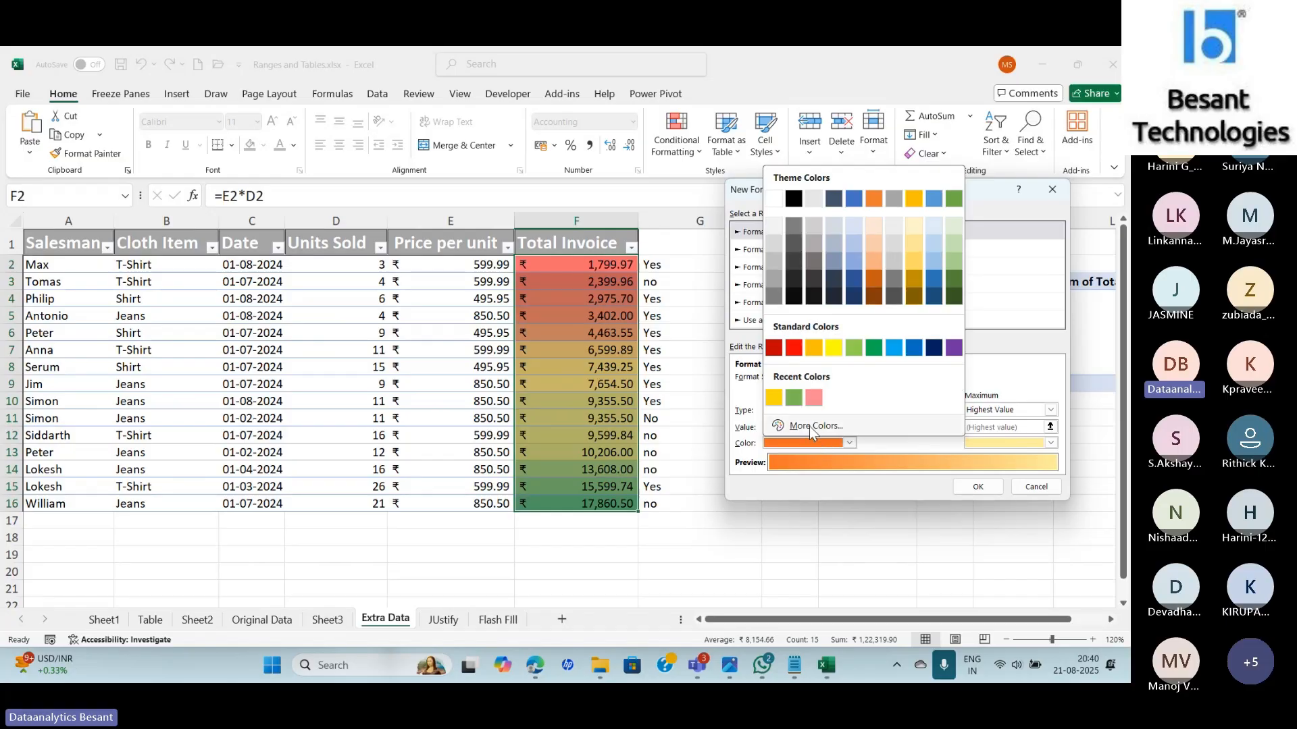
{"action": "left_click", "coordinate": [1026, 440]}
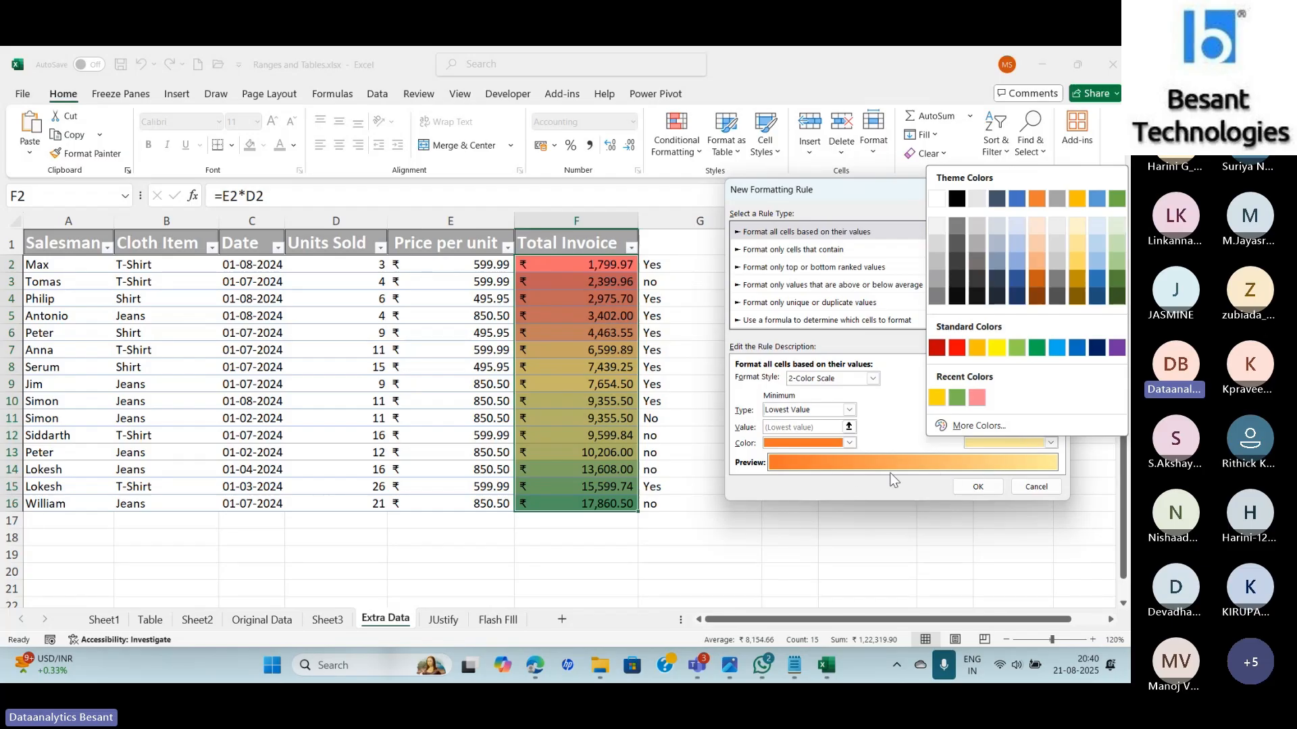
{"action": "left_click", "coordinate": [887, 430]}
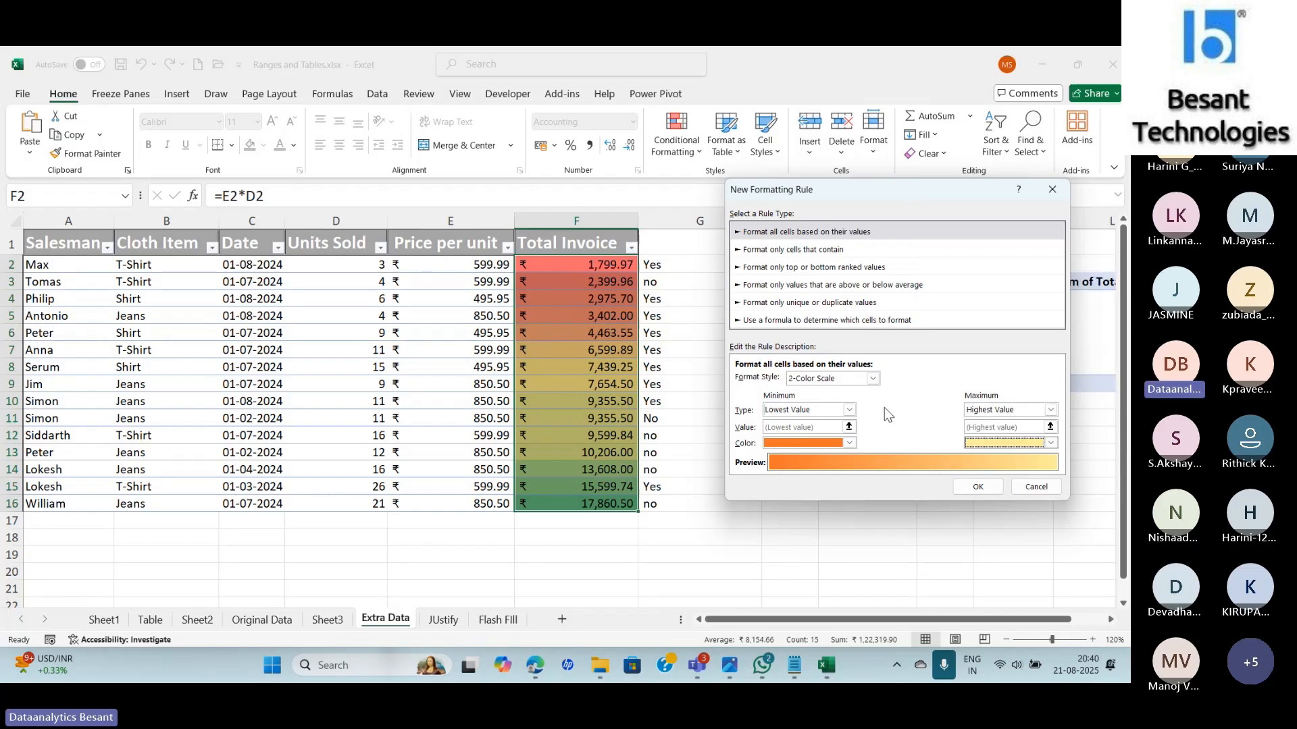
{"action": "left_click", "coordinate": [873, 378]}
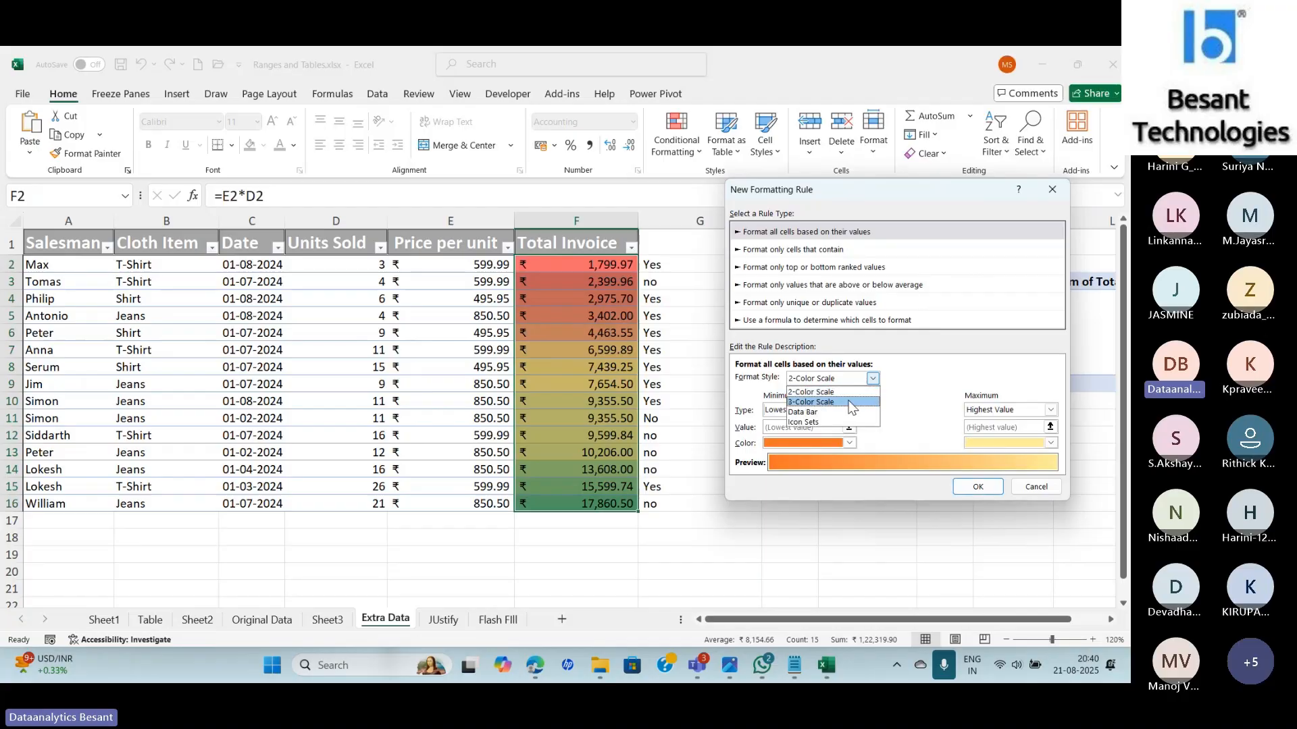
Apply a 3-color scale: light pink minimum, 50th-percentile midpoint, blue maximum.
{"action": "left_click", "coordinate": [811, 402]}
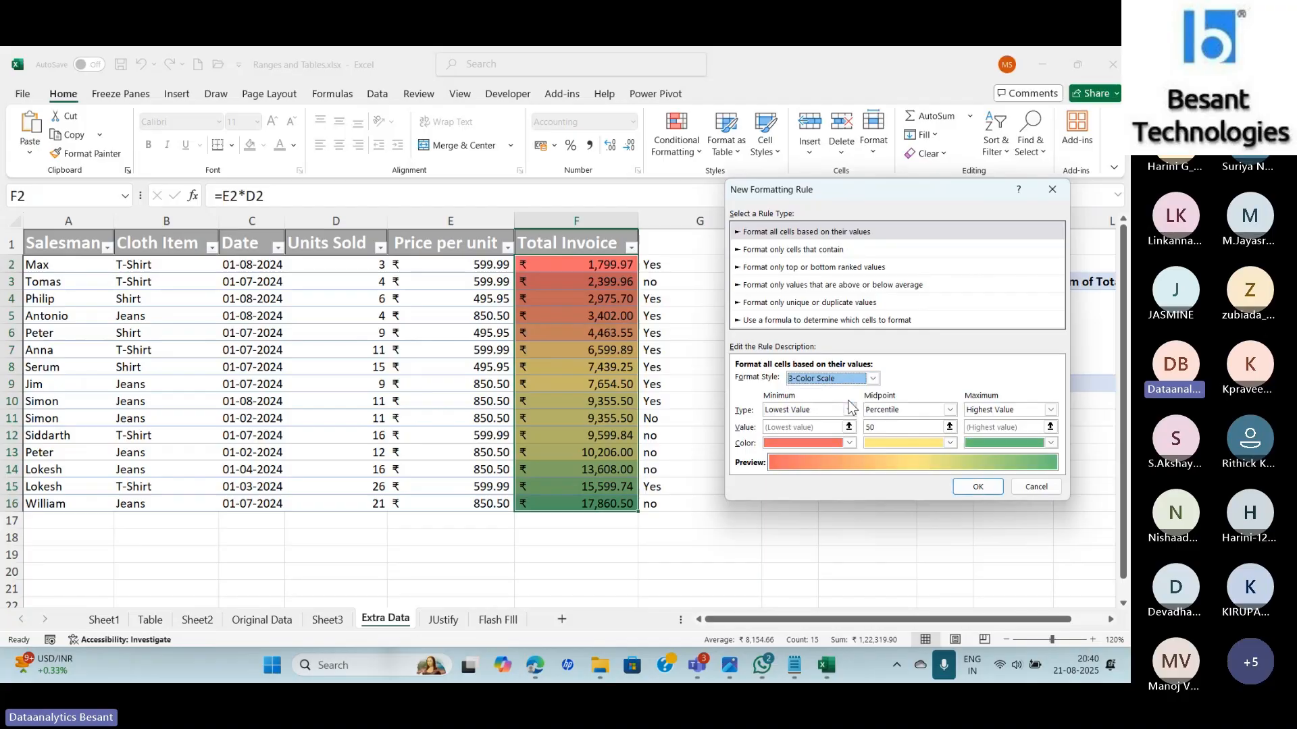
{"action": "left_click", "coordinate": [900, 409]}
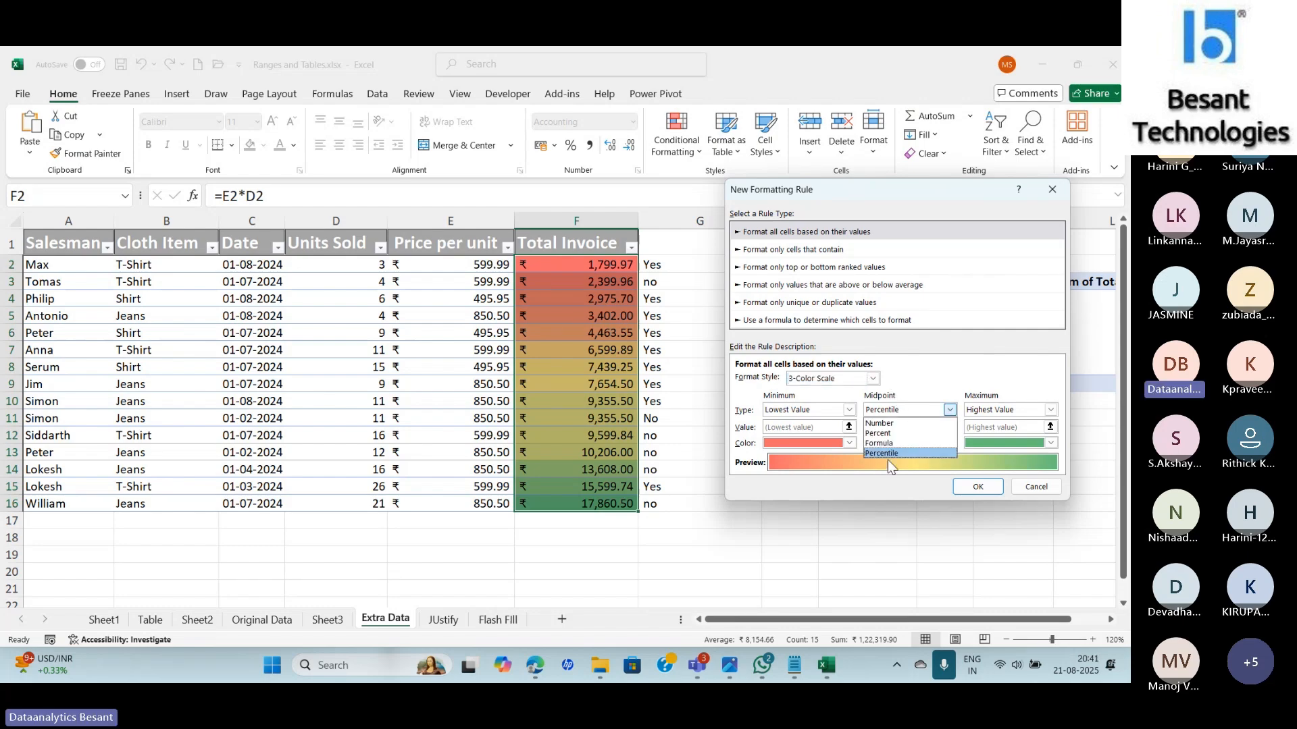
{"action": "left_click", "coordinate": [925, 379]}
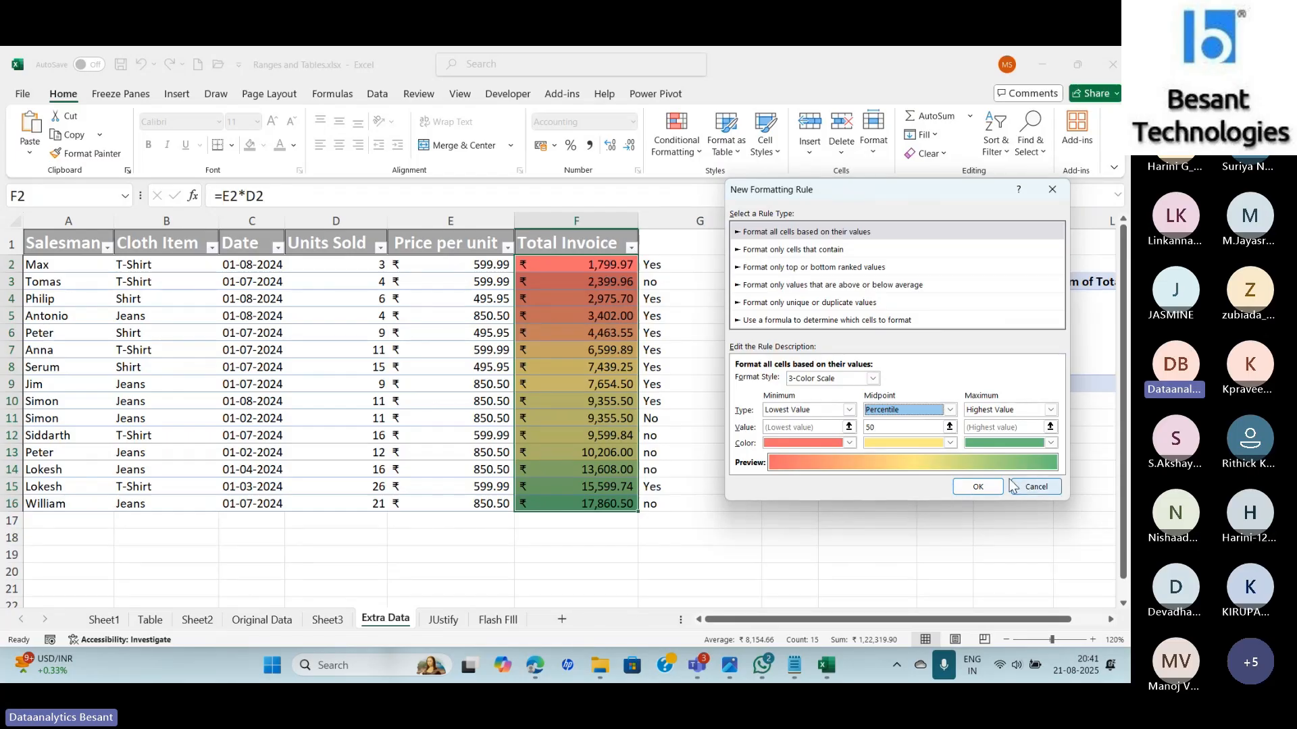
{"action": "left_click", "coordinate": [828, 442]}
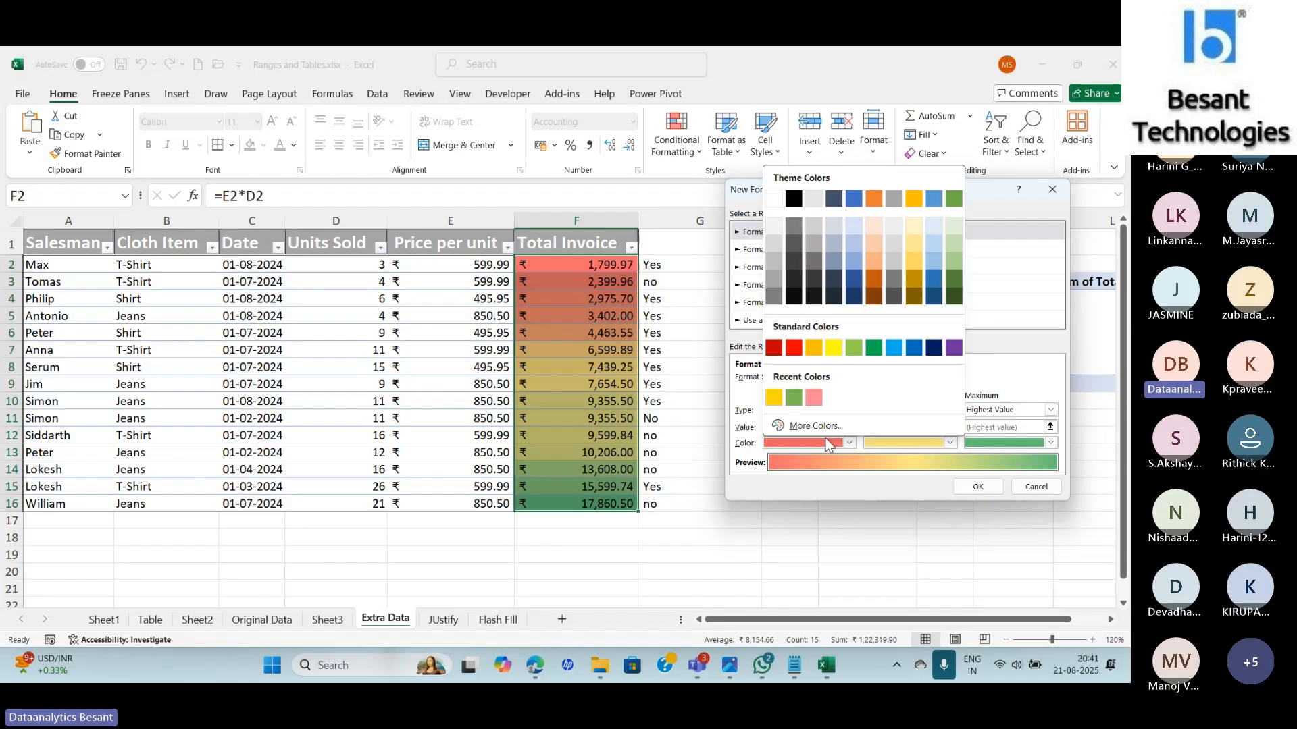
{"action": "left_click", "coordinate": [815, 398]}
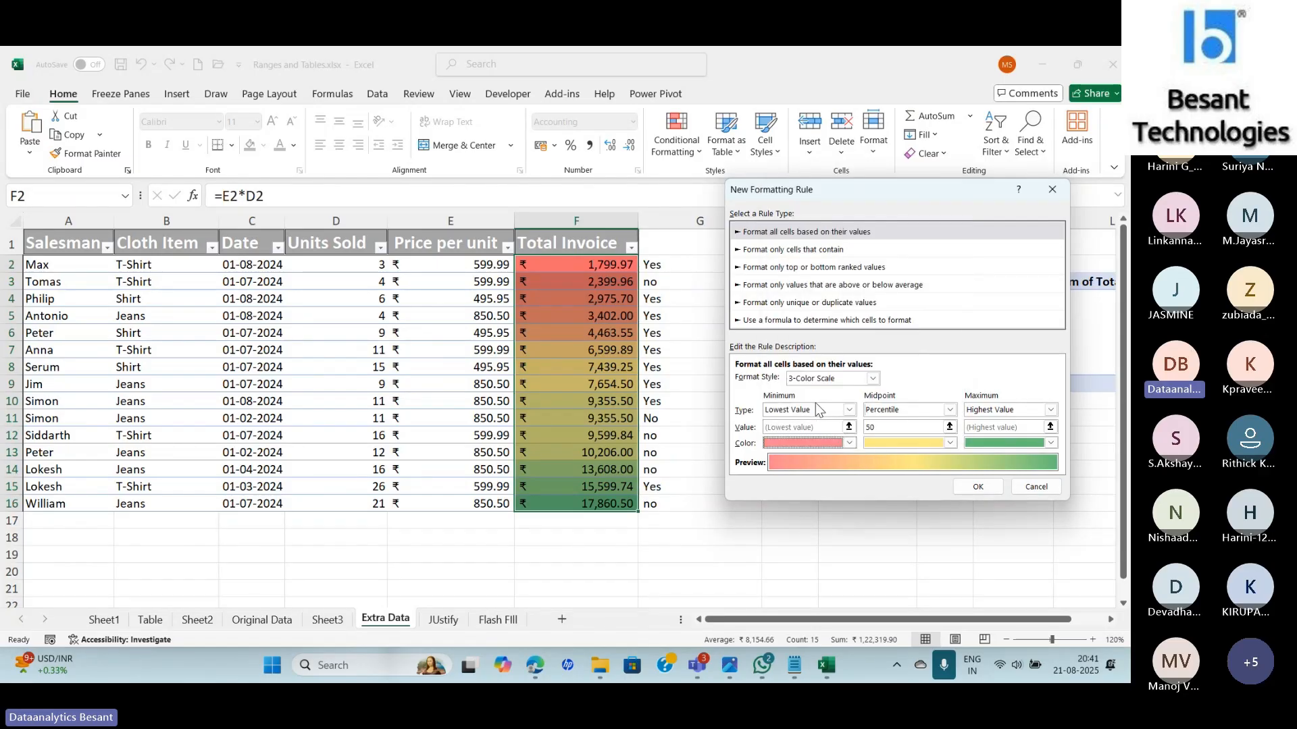
{"action": "left_click", "coordinate": [1000, 443]}
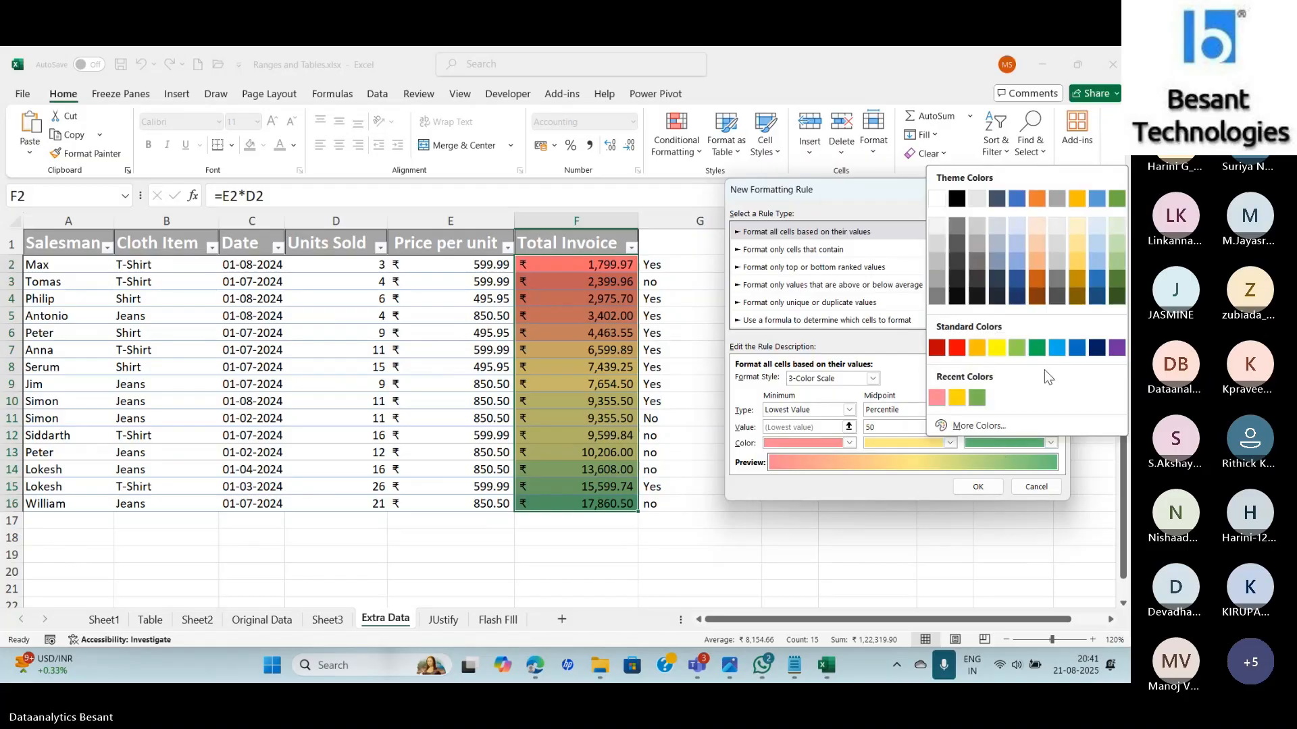
{"action": "left_click", "coordinate": [1058, 350]}
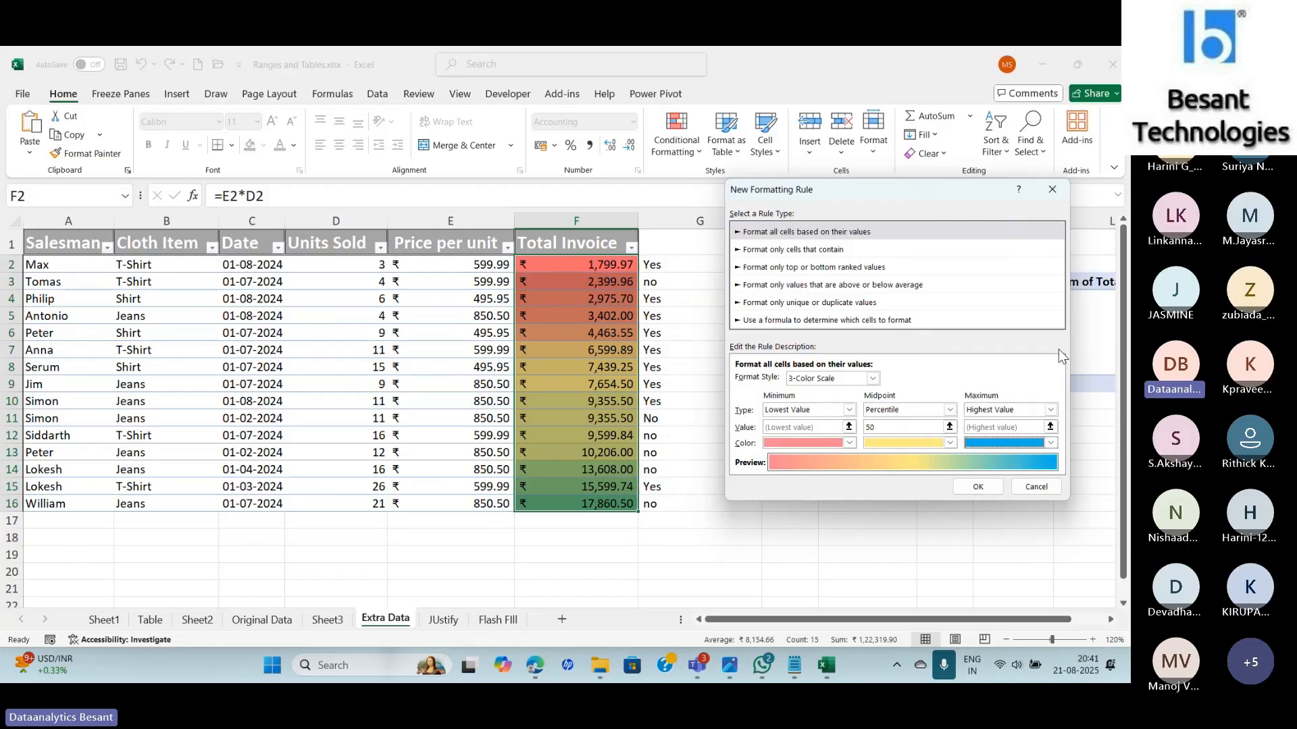
{"action": "left_click", "coordinate": [978, 486]}
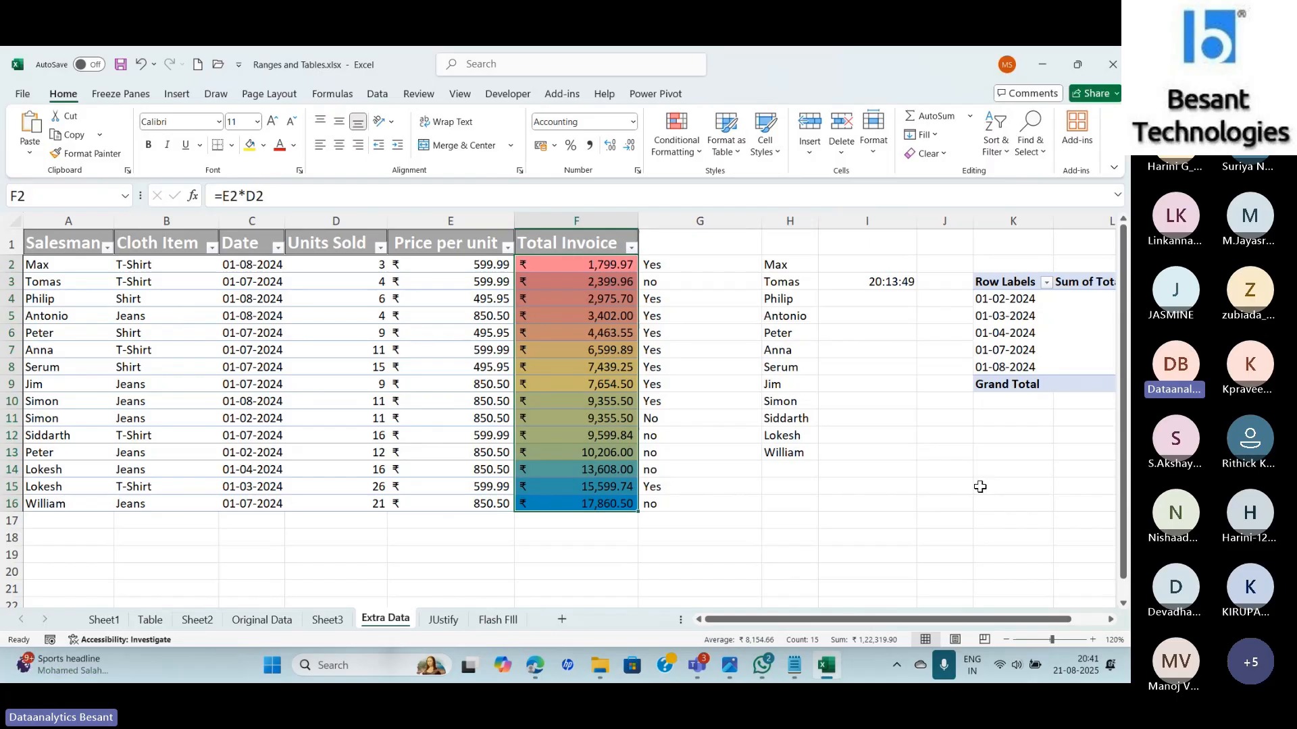
Look over the Color Scales presets again, then switch to the Teams meeting.
{"action": "left_click", "coordinate": [674, 150]}
{"action": "mouse_move", "coordinate": [721, 280]}
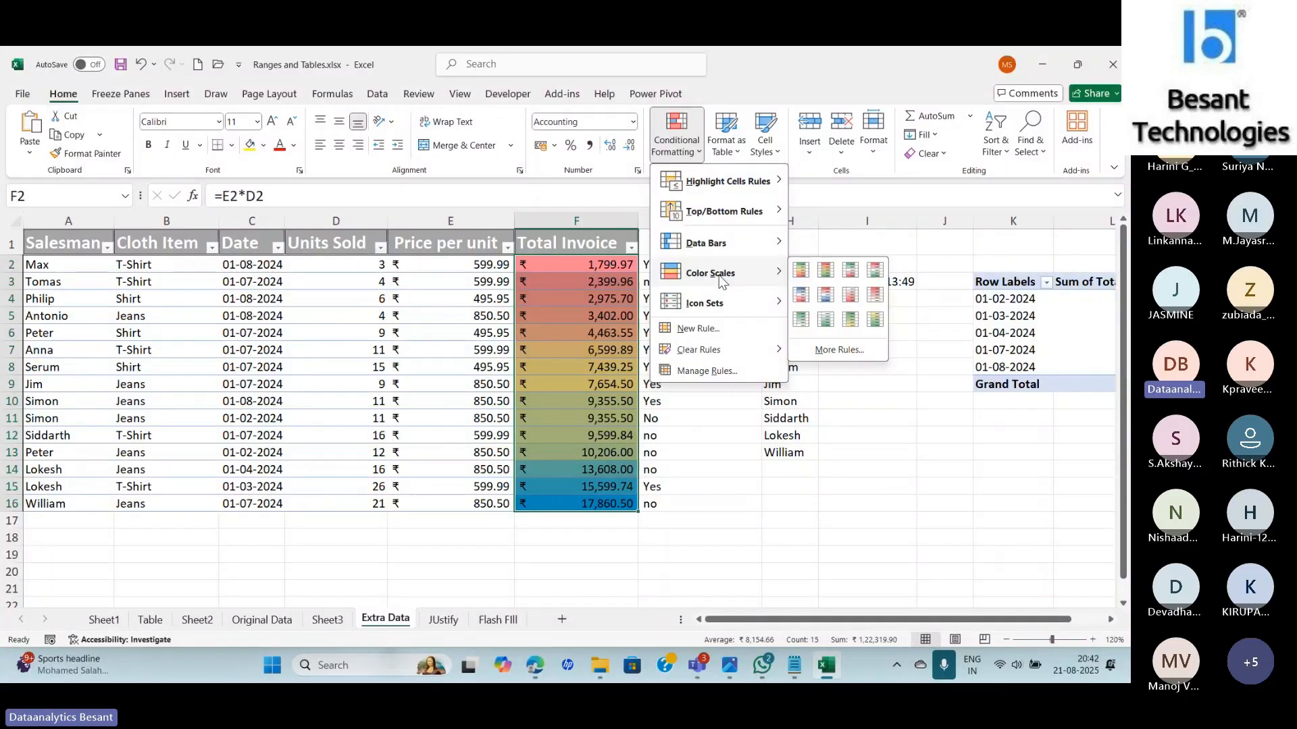
{"action": "key", "text": "alt+Tab"}
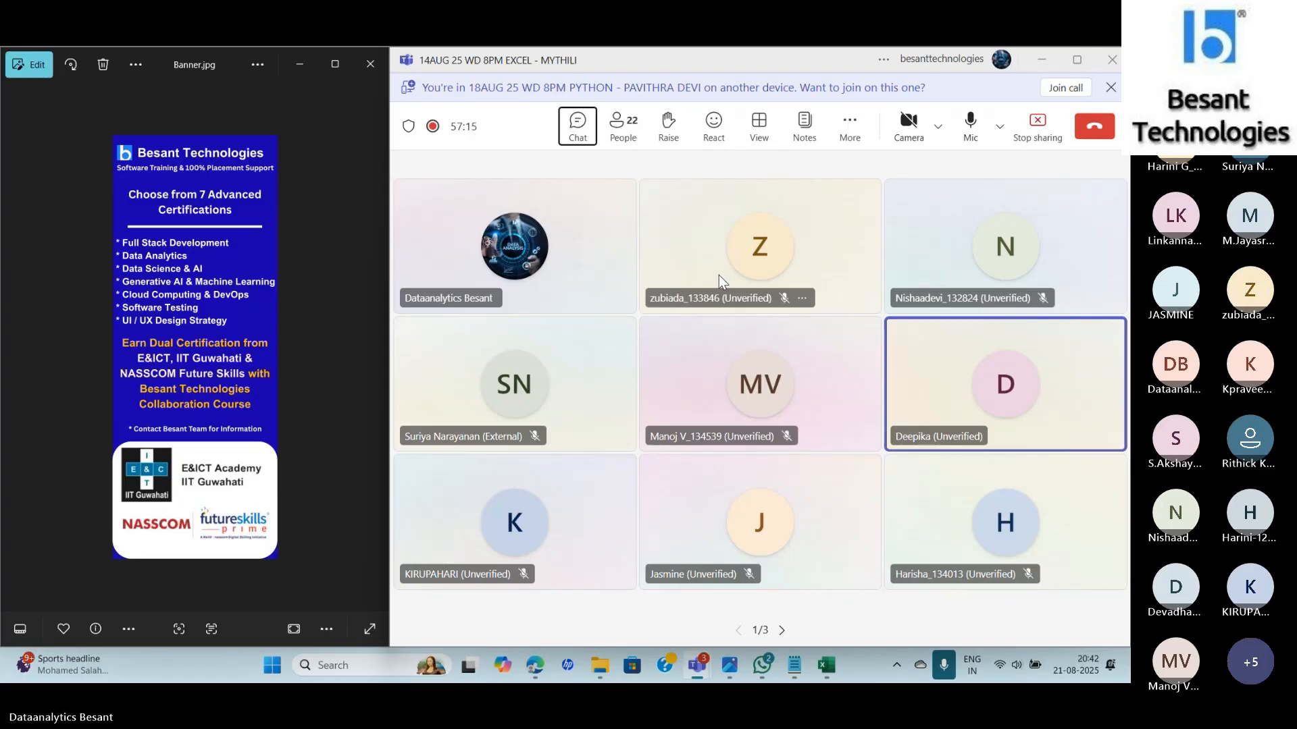
Toggle between Teams and Excel, ending back on the Excel workbook.
{"action": "key", "text": "alt+Tab"}
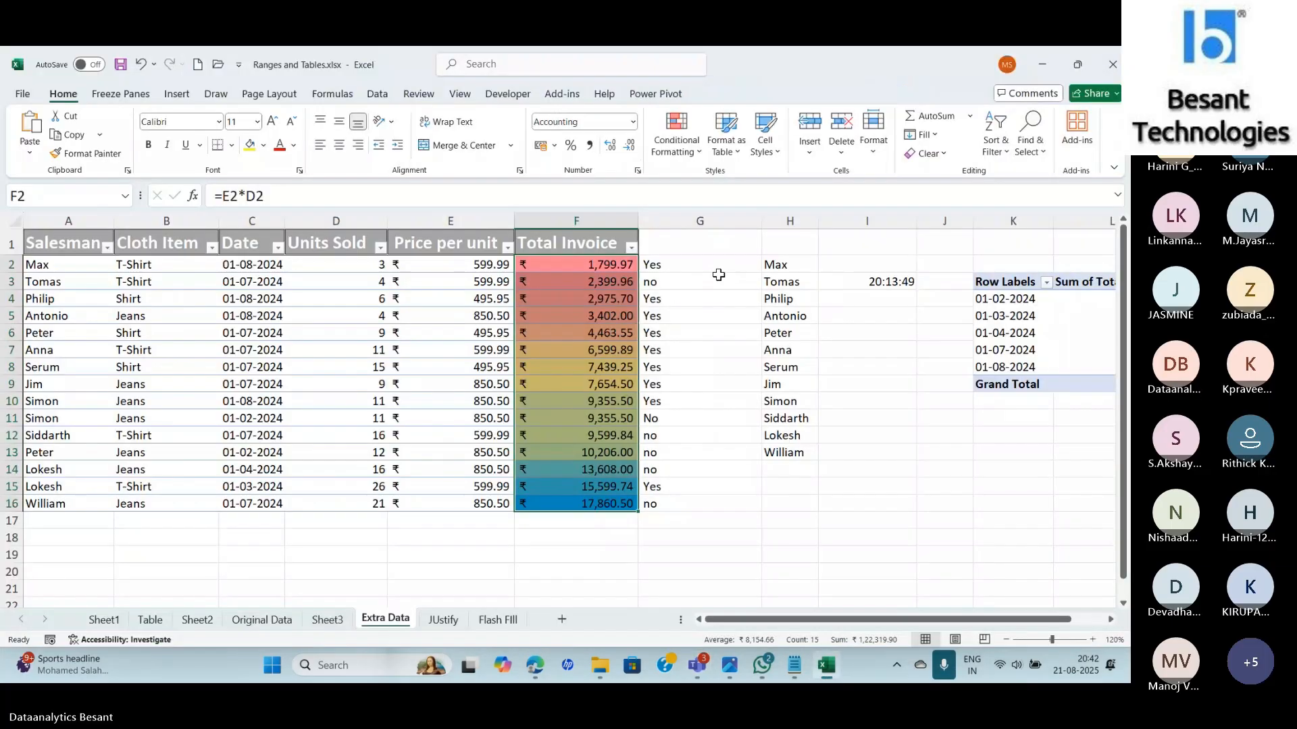
{"action": "key", "text": "alt+Tab"}
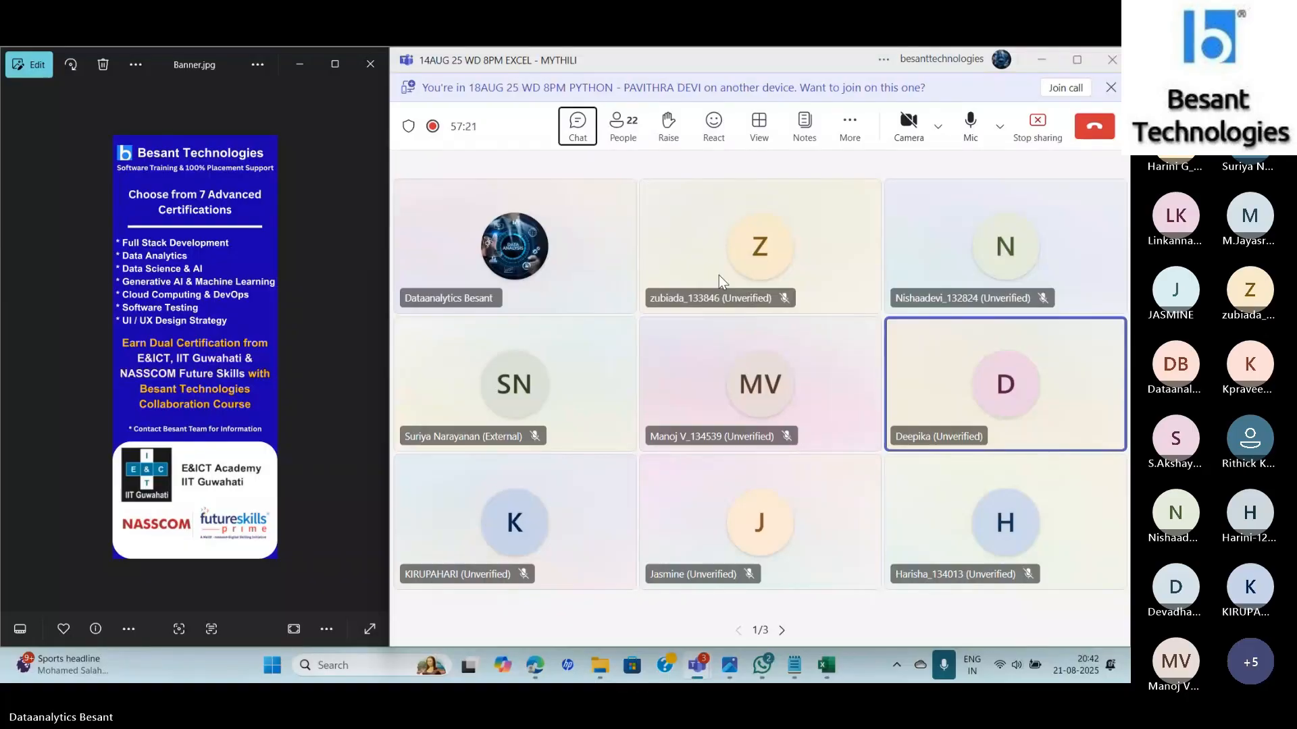
{"action": "key", "text": "alt+Tab"}
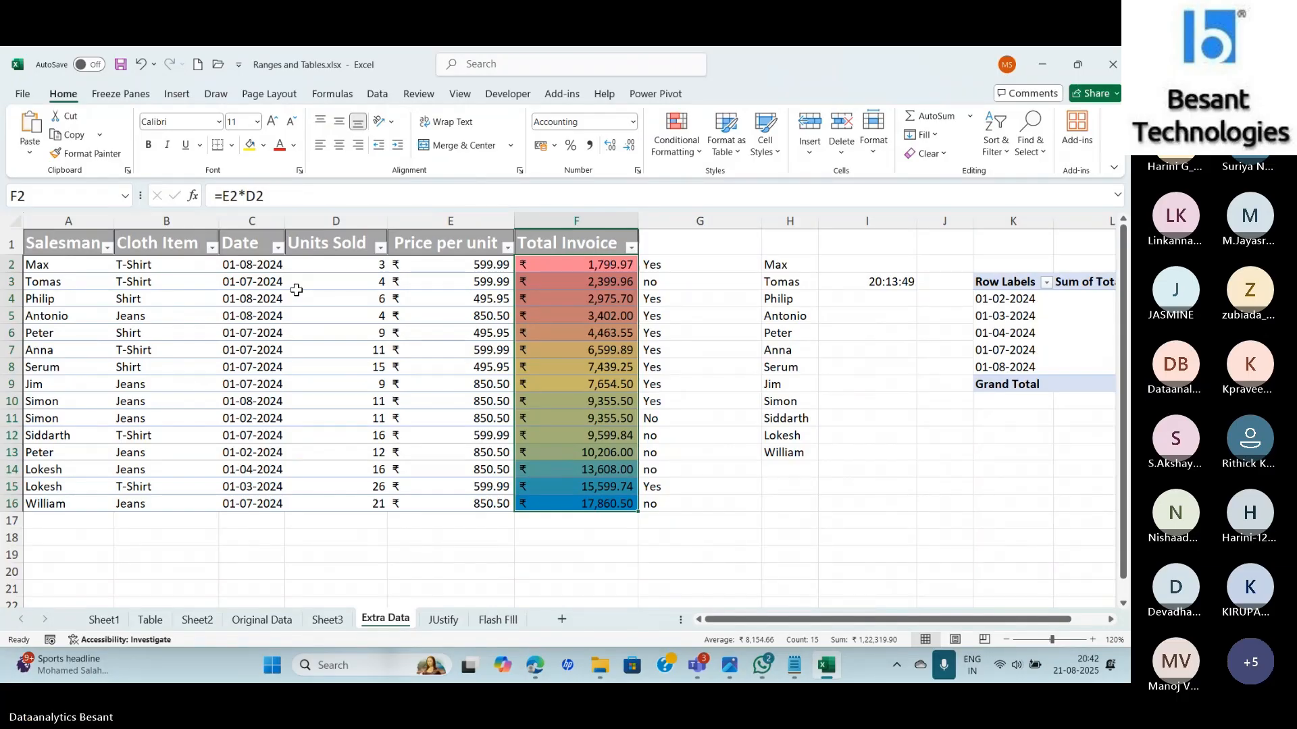
Filter the Date column to show only August invoices.
{"action": "left_click", "coordinate": [277, 247]}
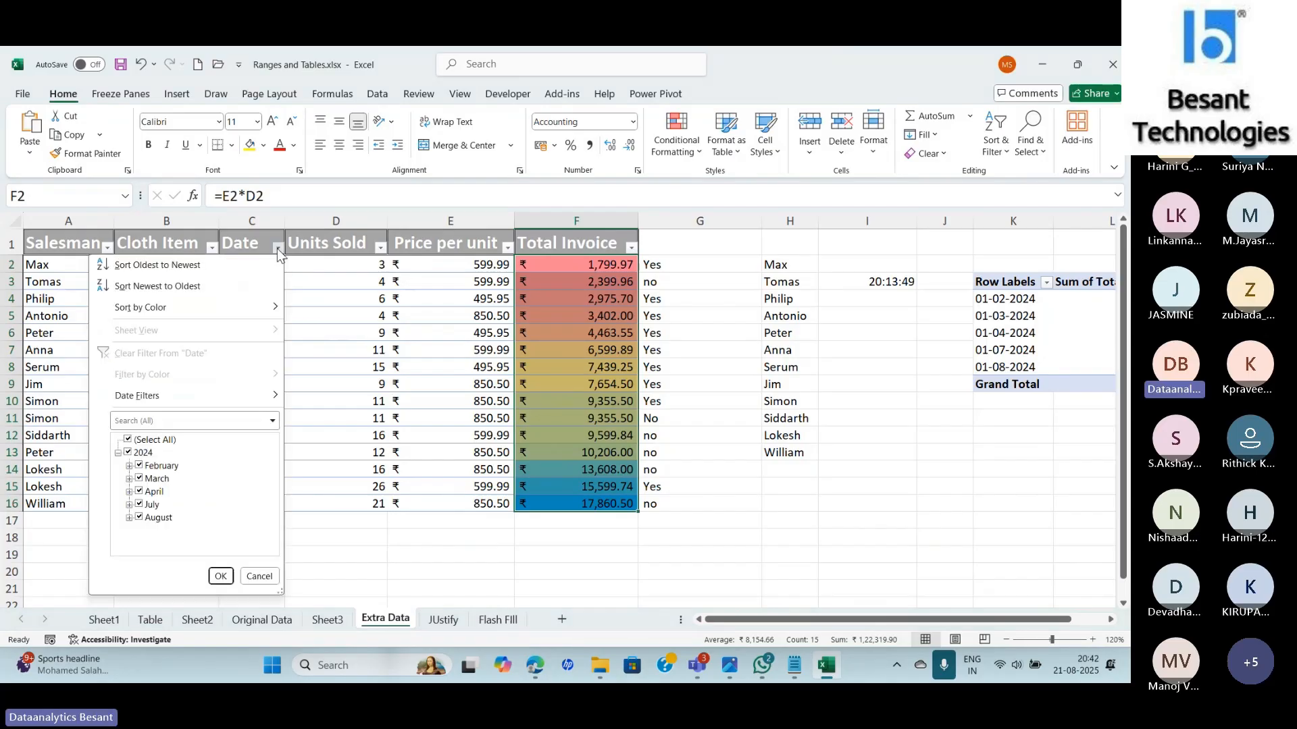
{"action": "left_click", "coordinate": [128, 440]}
{"action": "left_click", "coordinate": [139, 518]}
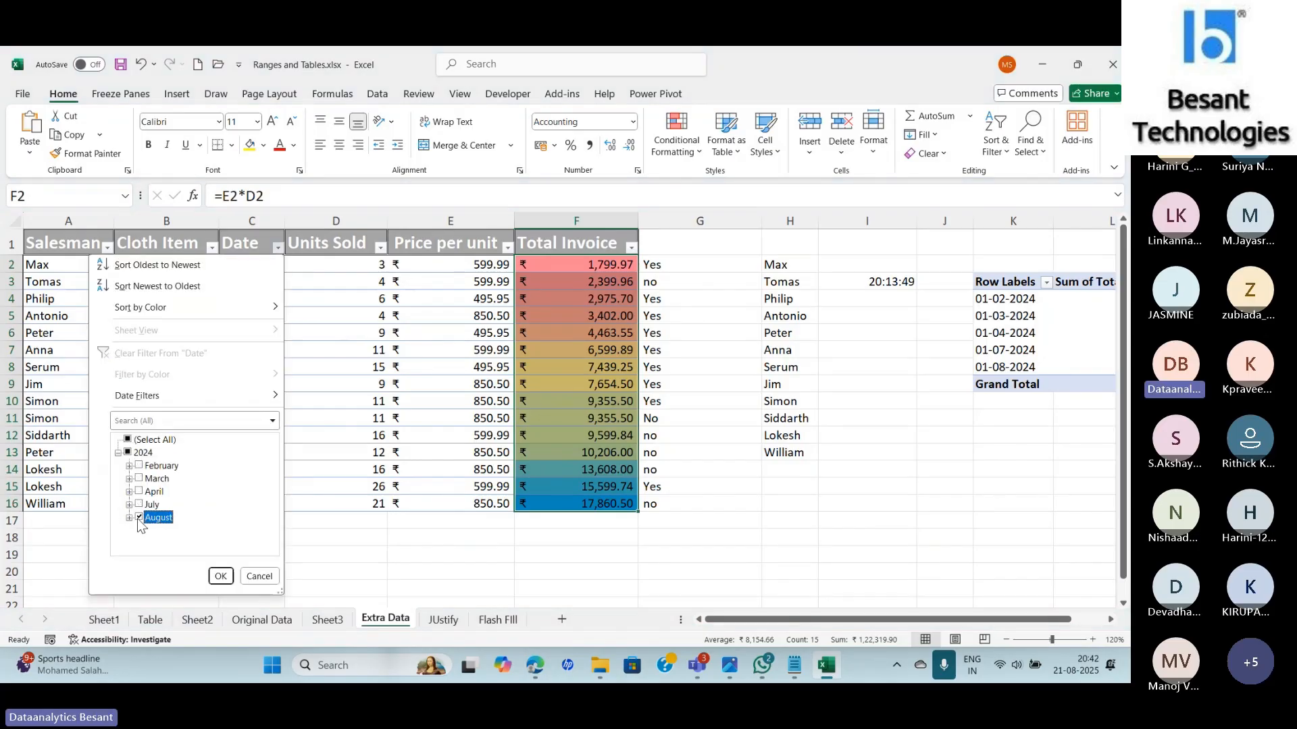
{"action": "left_click", "coordinate": [221, 576]}
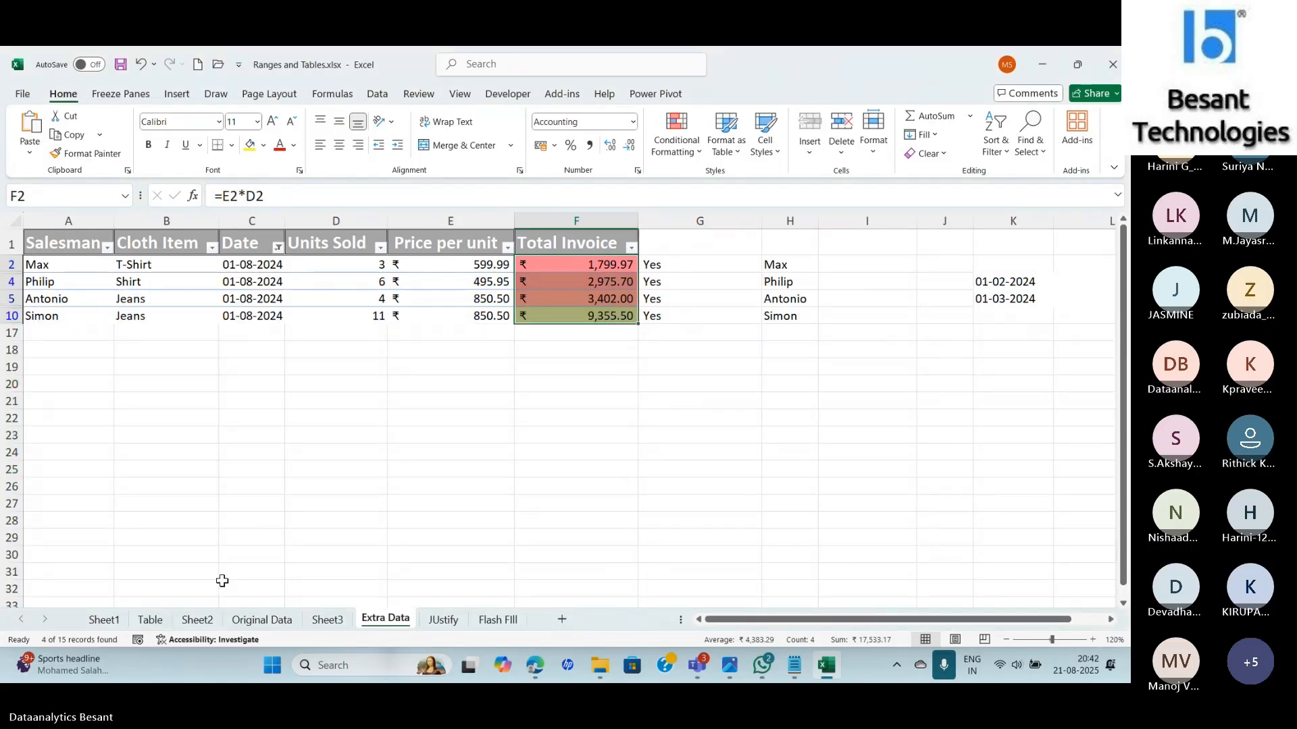
Clear the Date filter so all rows show, and reselect F2:F16.
{"action": "left_click", "coordinate": [520, 487]}
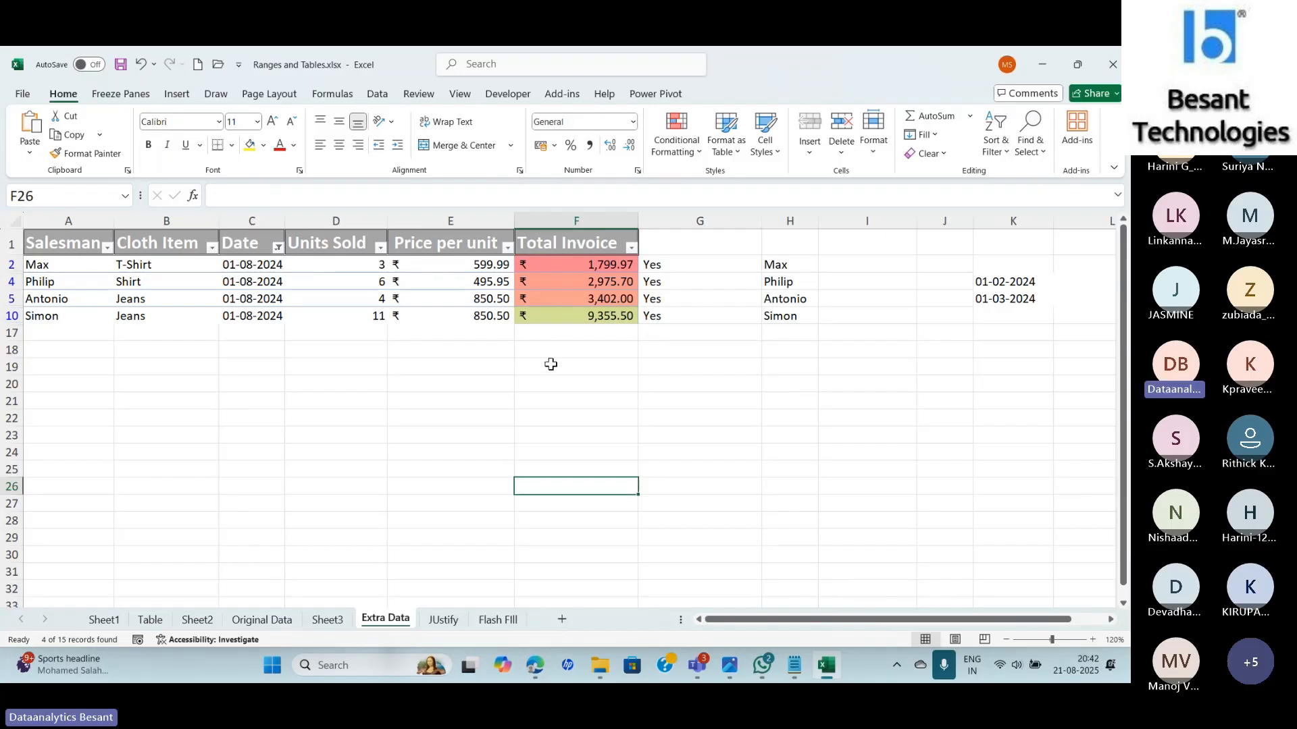
{"action": "left_click", "coordinate": [277, 248]}
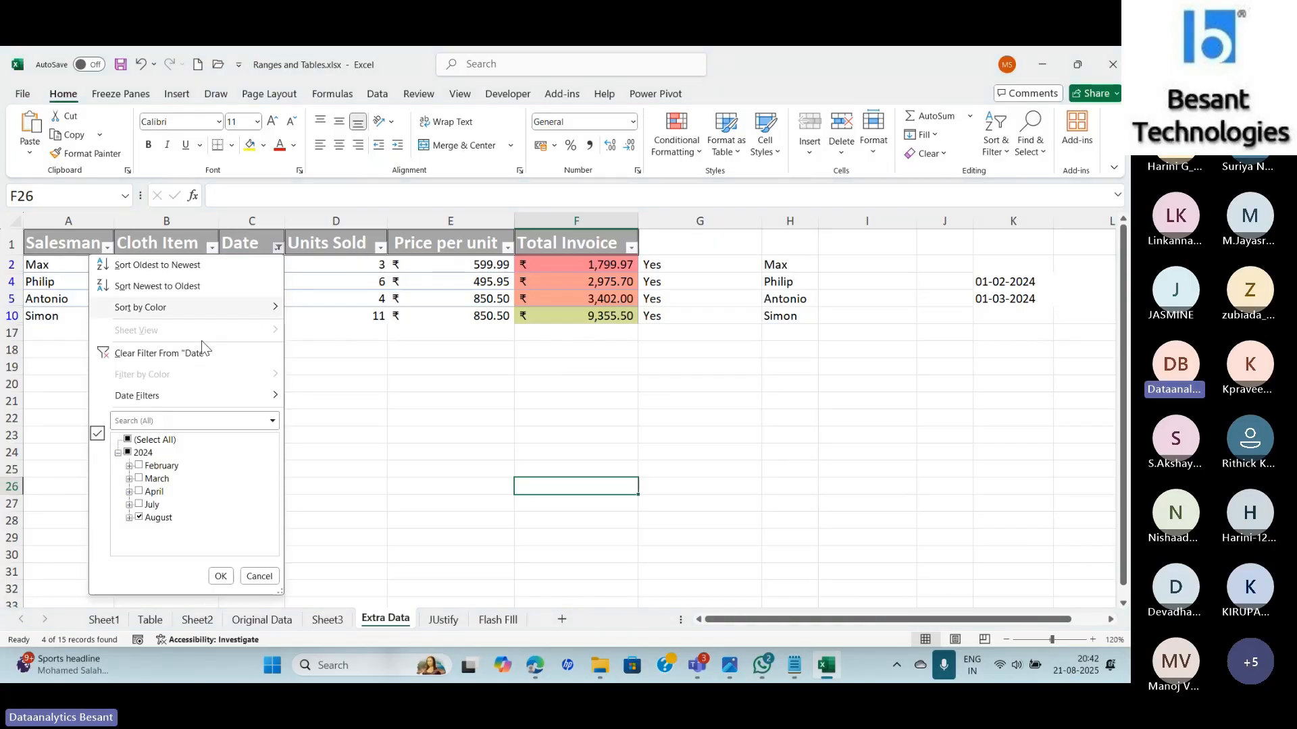
{"action": "left_click", "coordinate": [155, 353]}
{"action": "left_click_drag", "start_coordinate": [567, 263], "coordinate": [558, 510]}
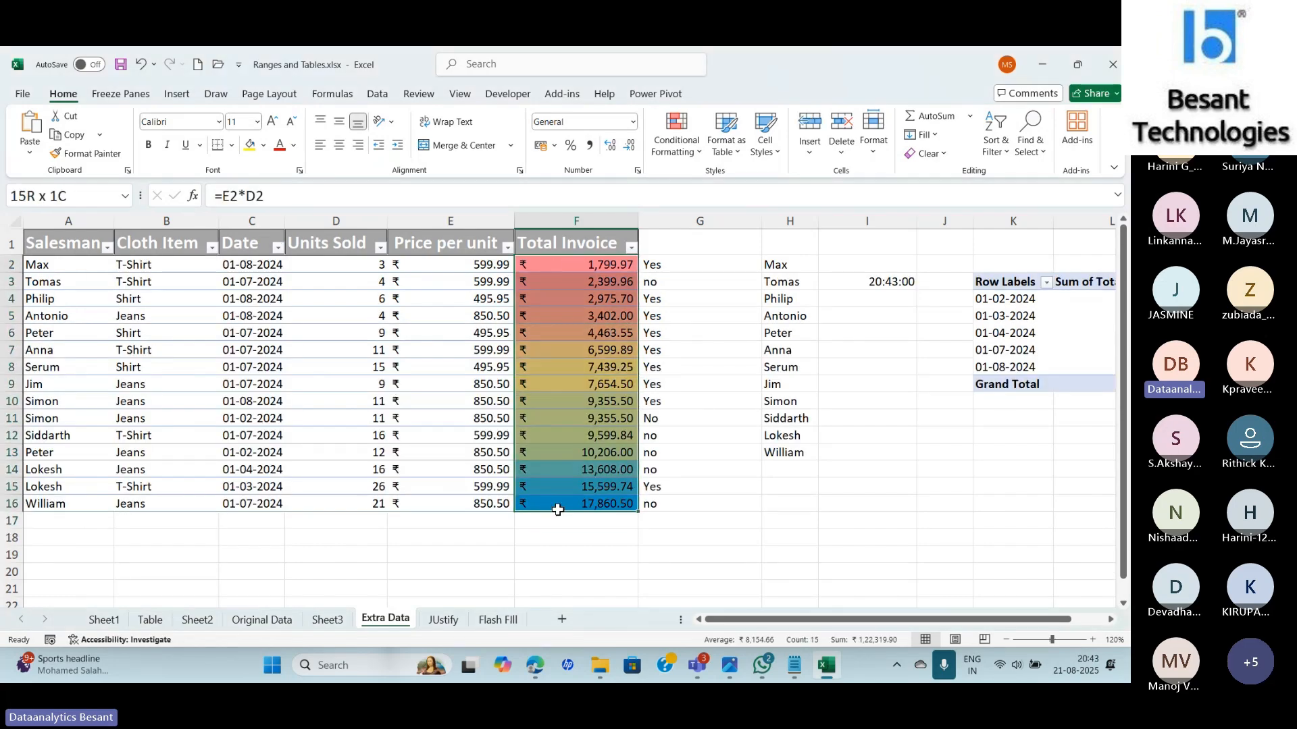
Apply the Red-Yellow-Green colour scale to the Total Invoice values F2:F16.
{"action": "left_click", "coordinate": [676, 135]}
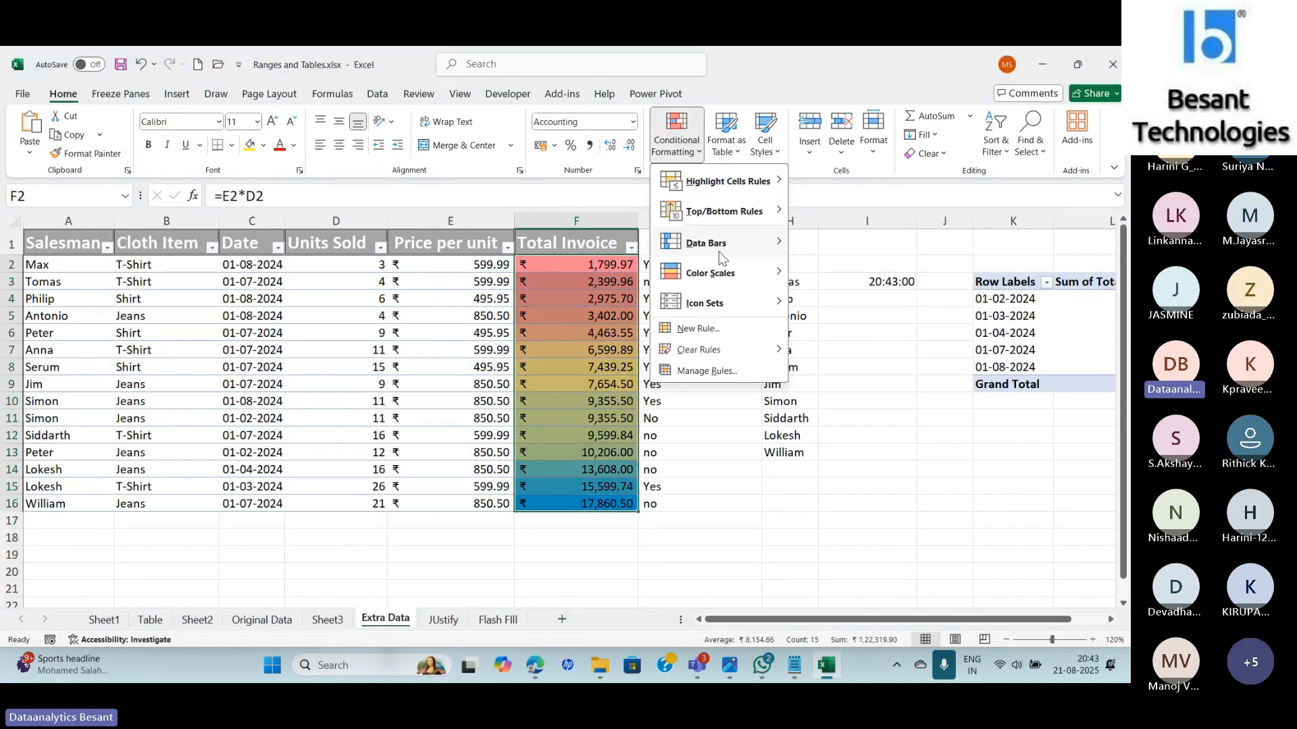
{"action": "mouse_move", "coordinate": [696, 276]}
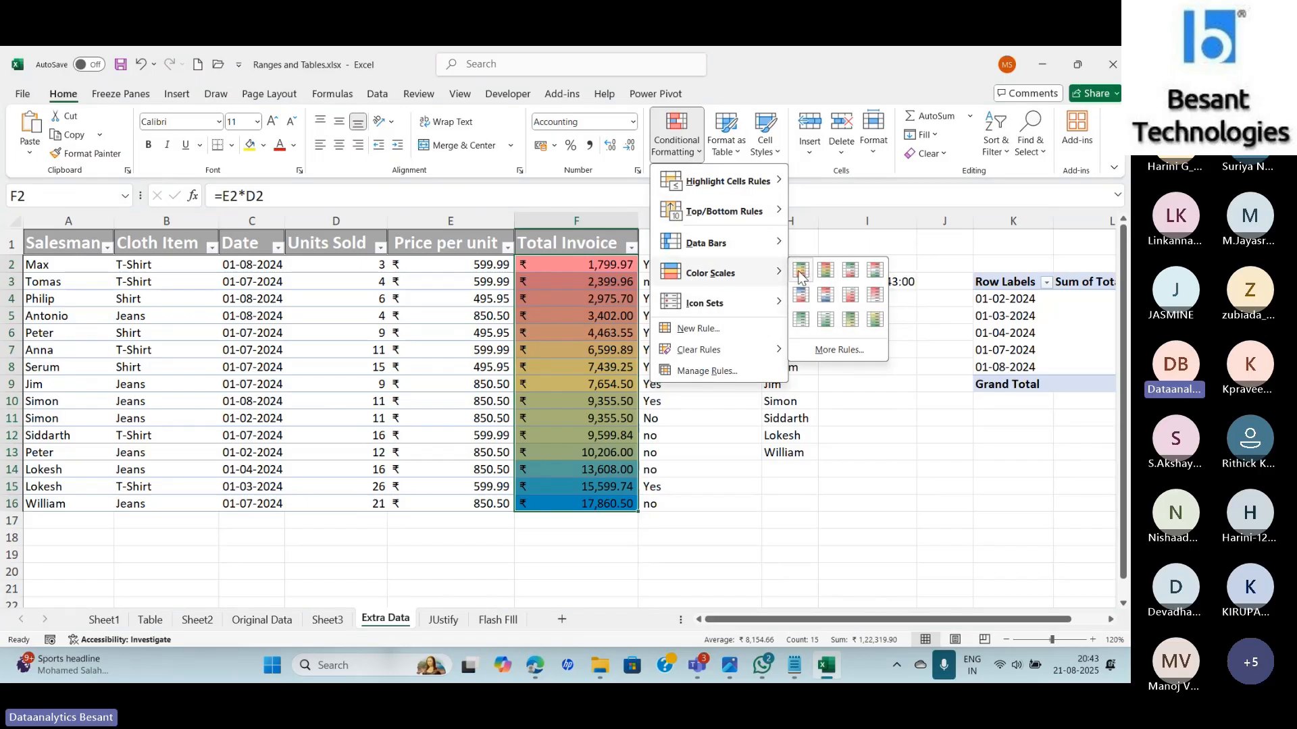
{"action": "left_click", "coordinate": [799, 272]}
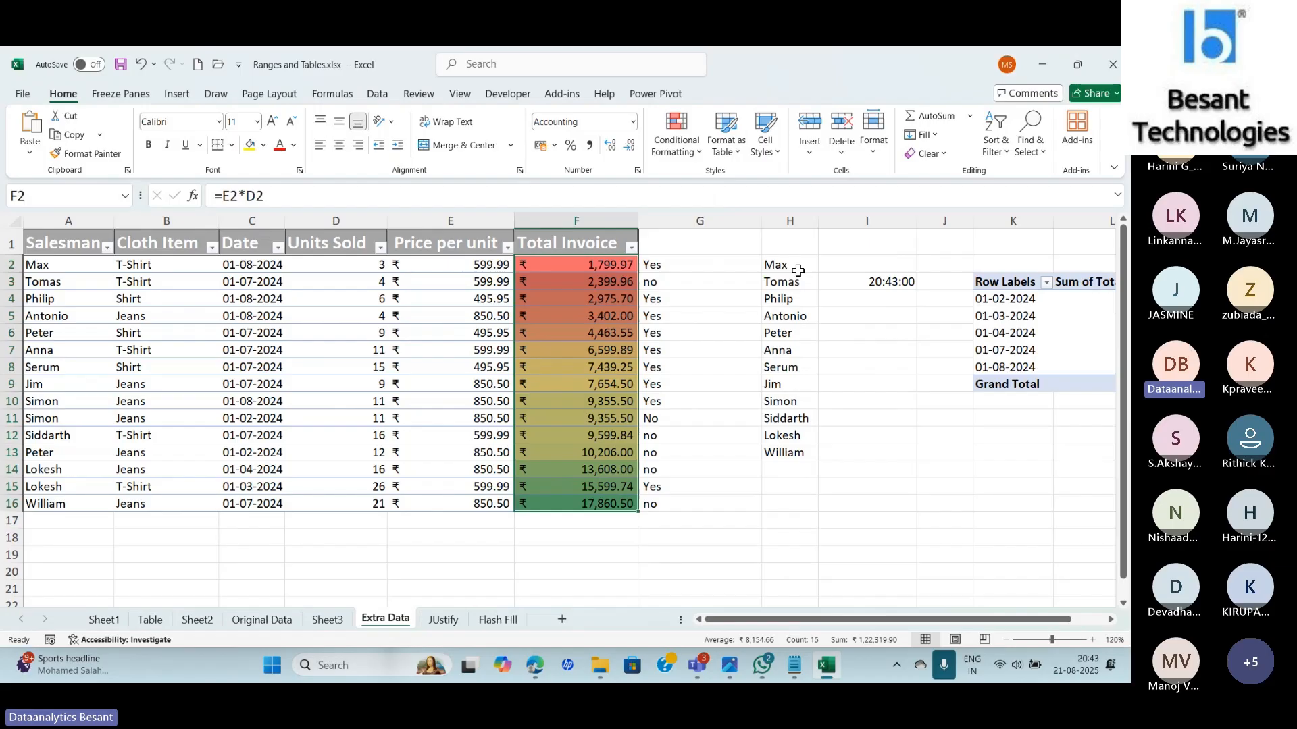
{"action": "left_click", "coordinate": [724, 571]}
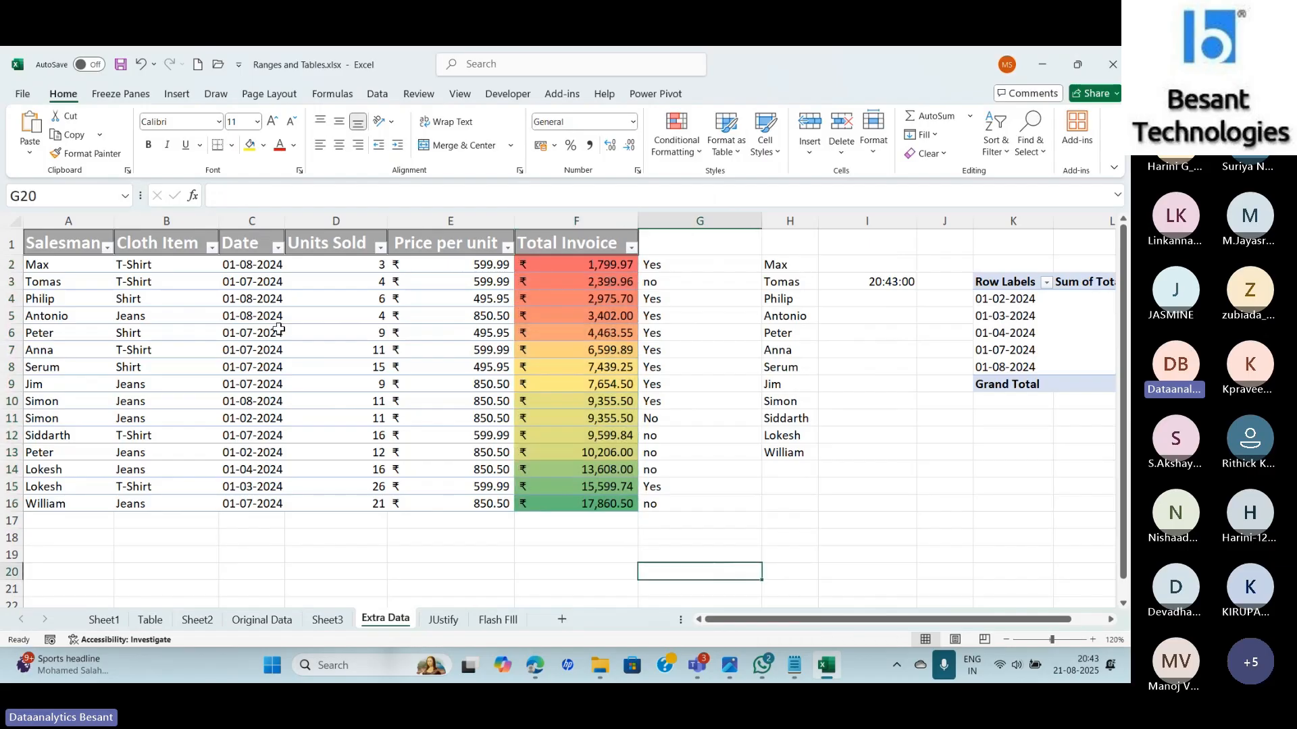
{"action": "left_click", "coordinate": [278, 247]}
Filter dates to August and inspect the shaded totals in F10, F4, F5 and F2.
{"action": "left_click", "coordinate": [128, 440]}
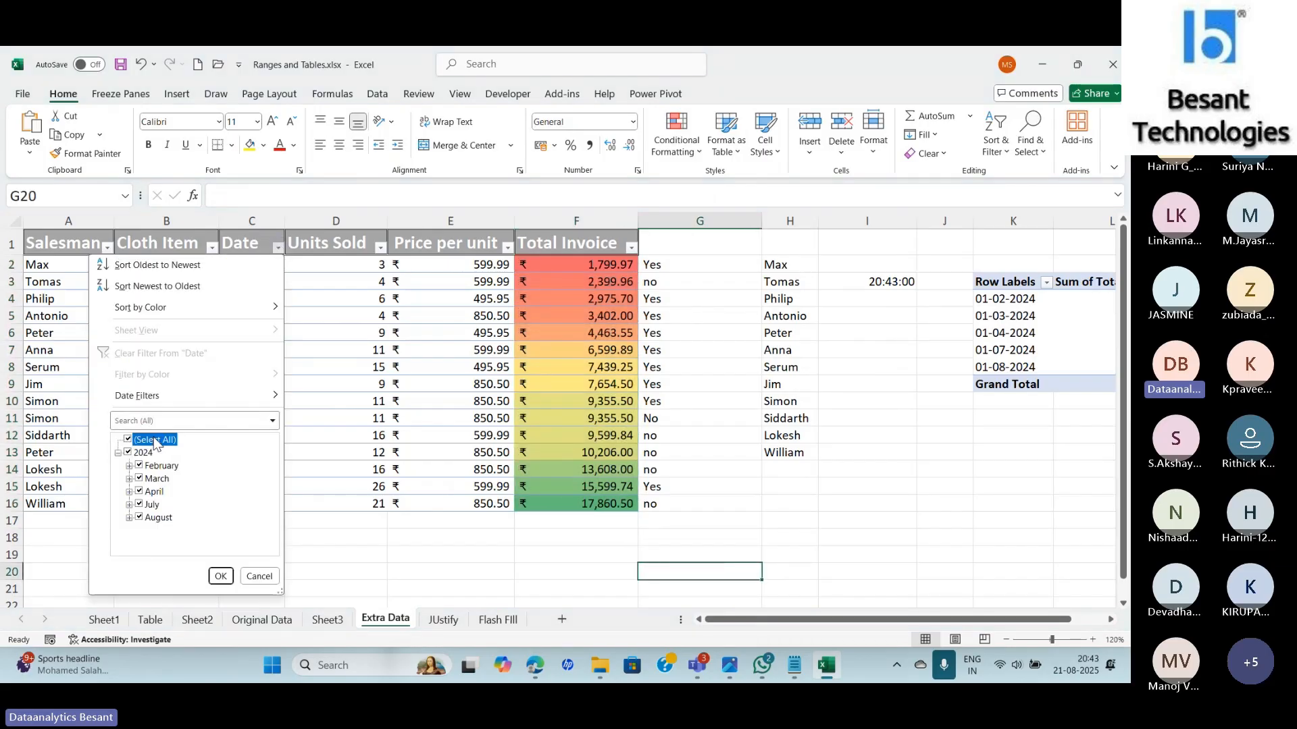
{"action": "left_click", "coordinate": [140, 517]}
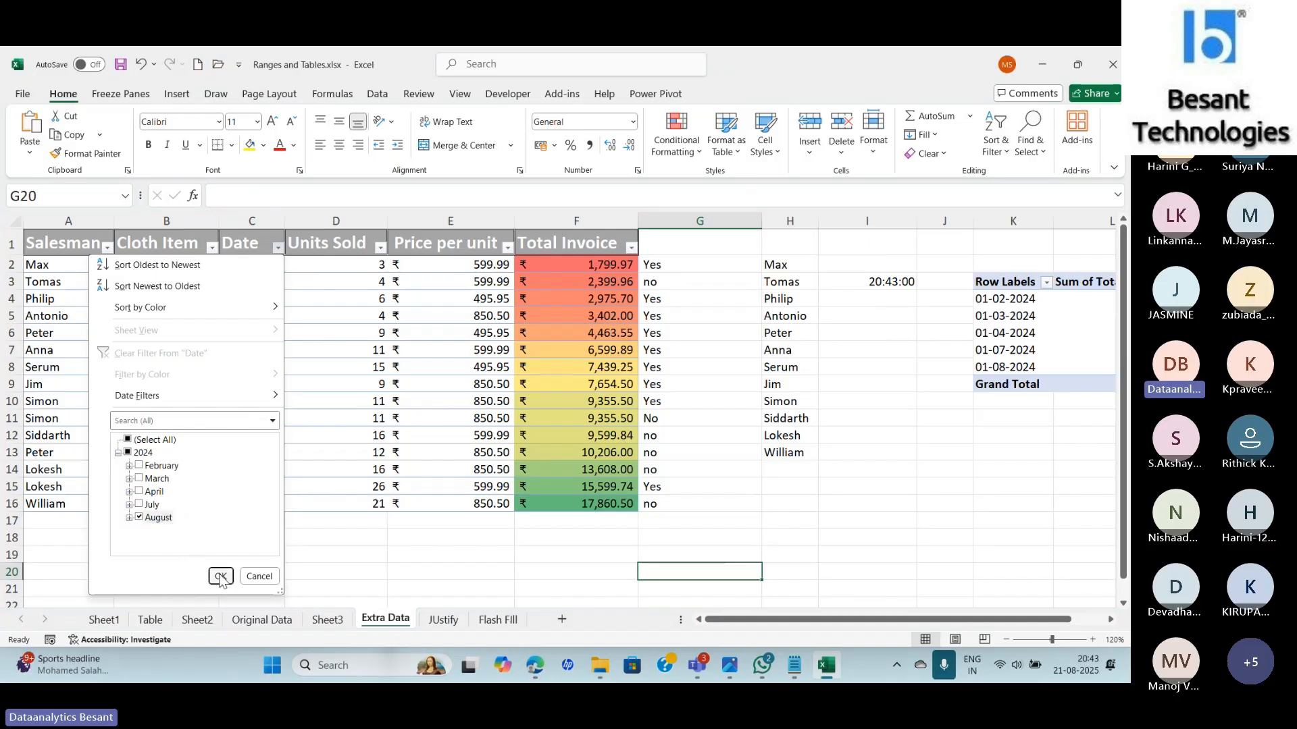
{"action": "left_click", "coordinate": [220, 576]}
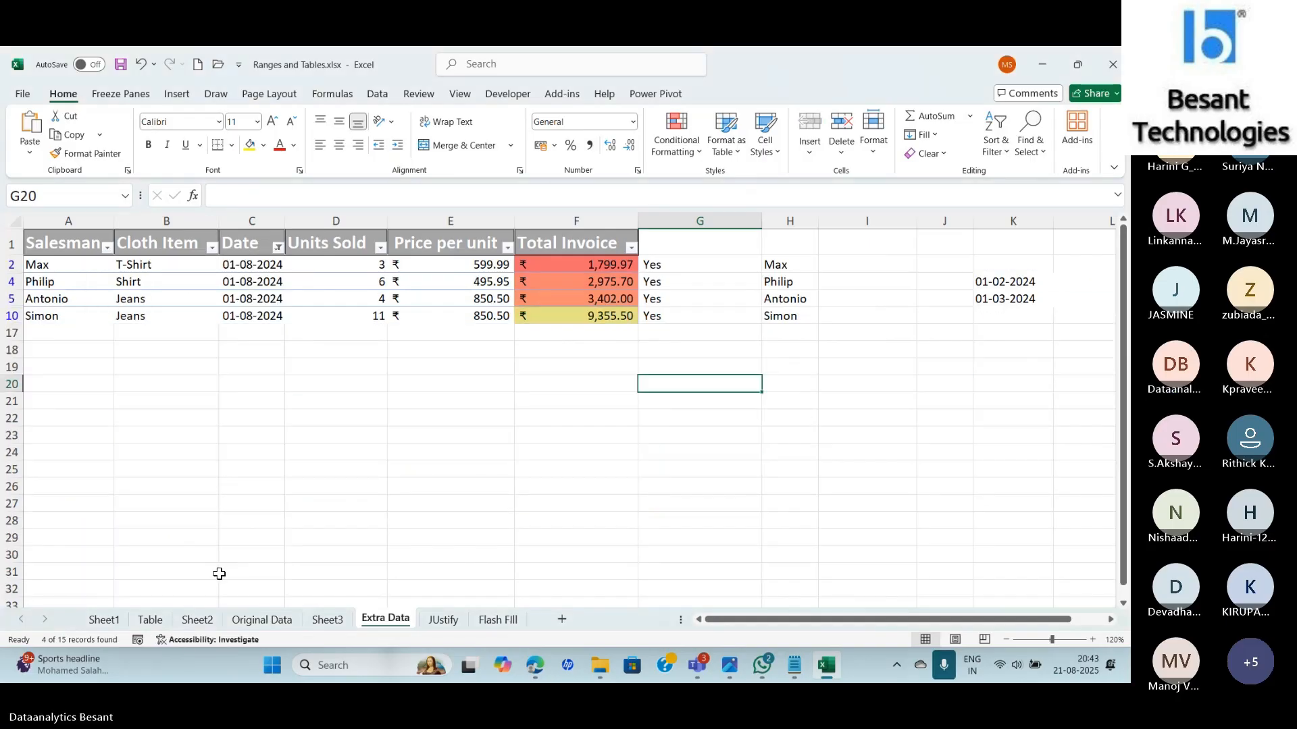
{"action": "left_click", "coordinate": [536, 317]}
{"action": "left_click_drag", "start_coordinate": [552, 298], "coordinate": [553, 282]}
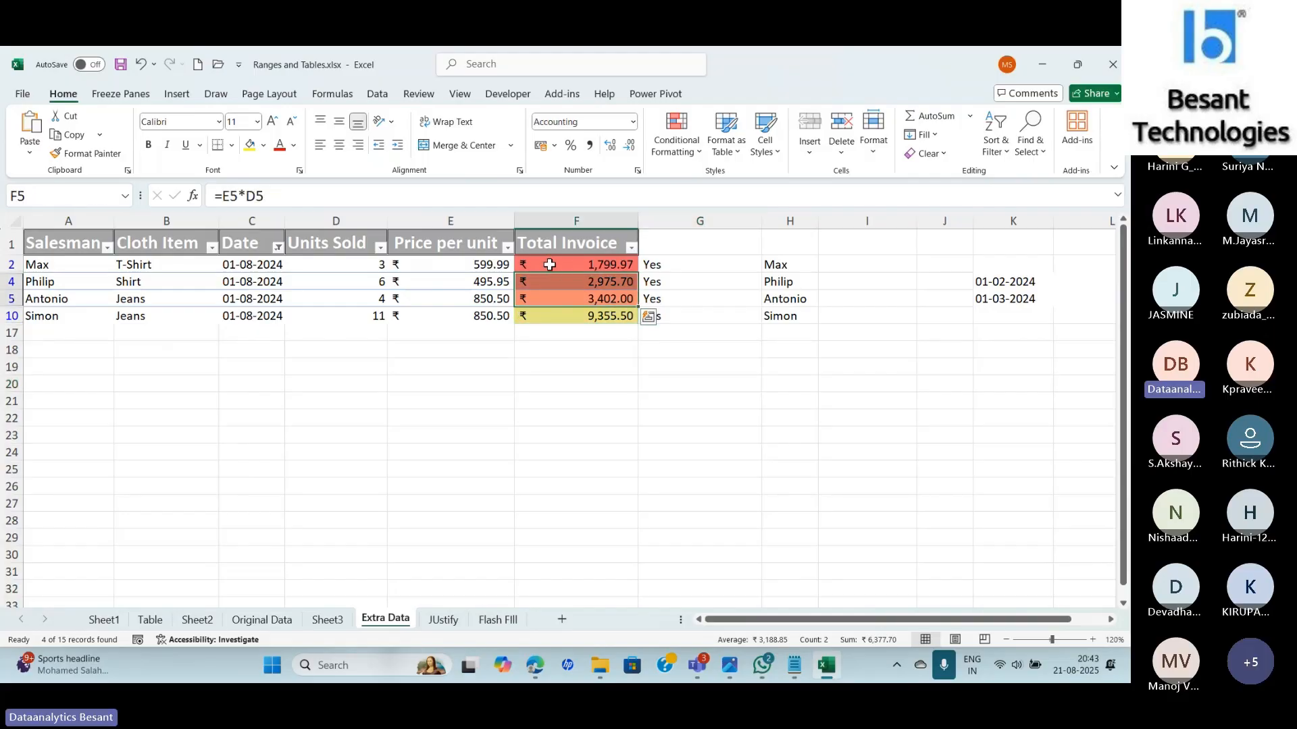
{"action": "left_click", "coordinate": [554, 265]}
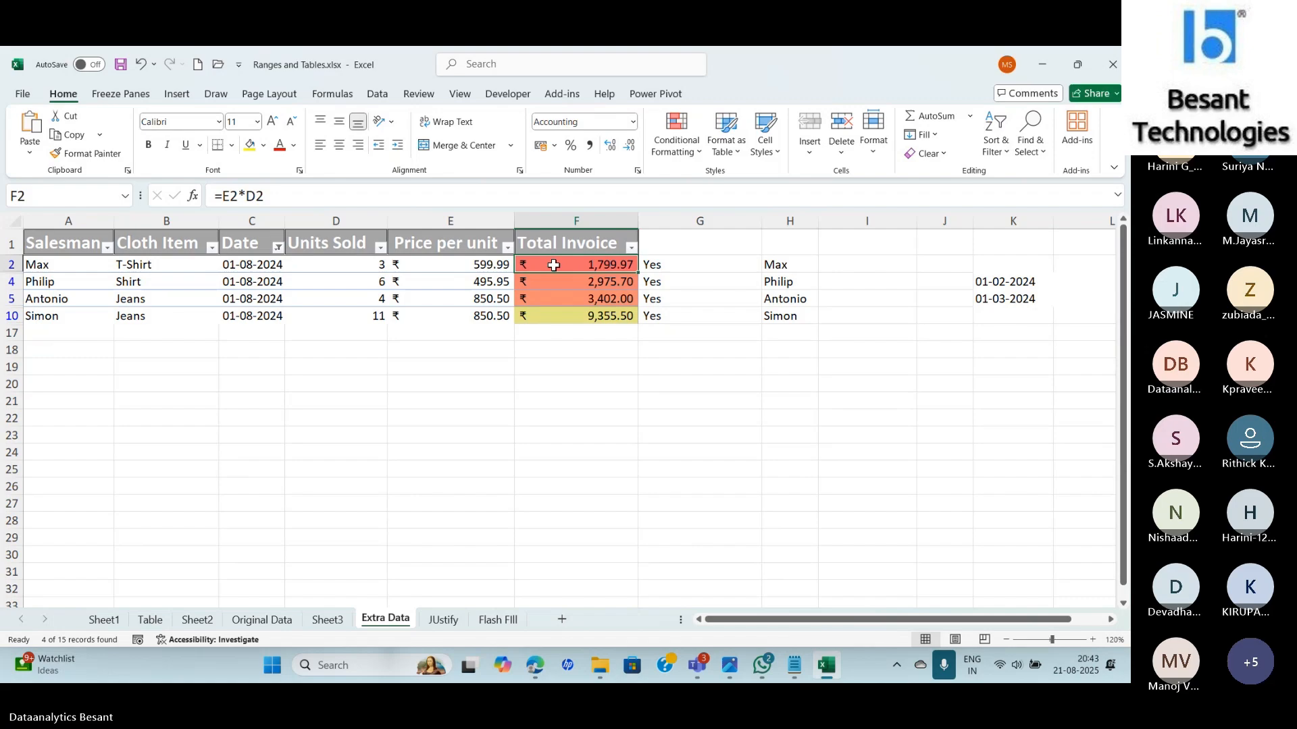
Clear the Date filter, visit Teams and back, and reselect F2:F16.
{"action": "left_click", "coordinate": [278, 247]}
{"action": "left_click", "coordinate": [160, 353]}
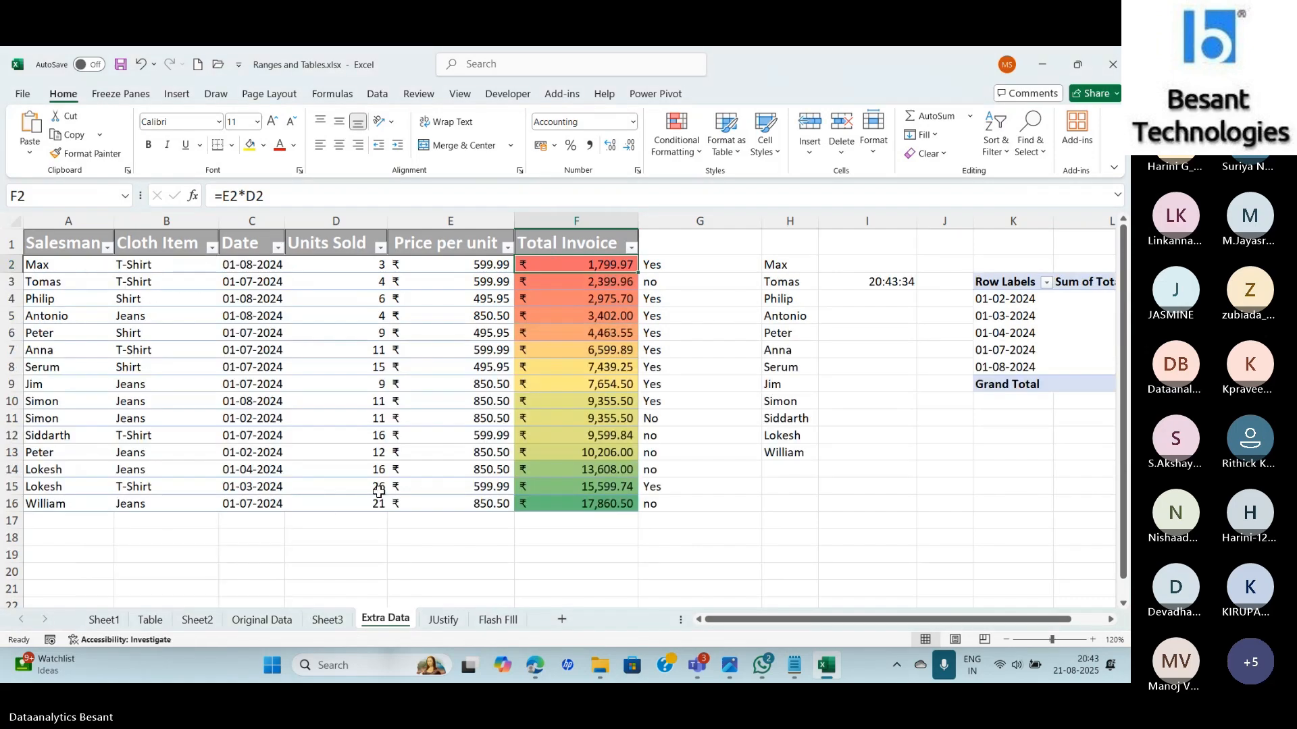
{"action": "left_click", "coordinate": [745, 500]}
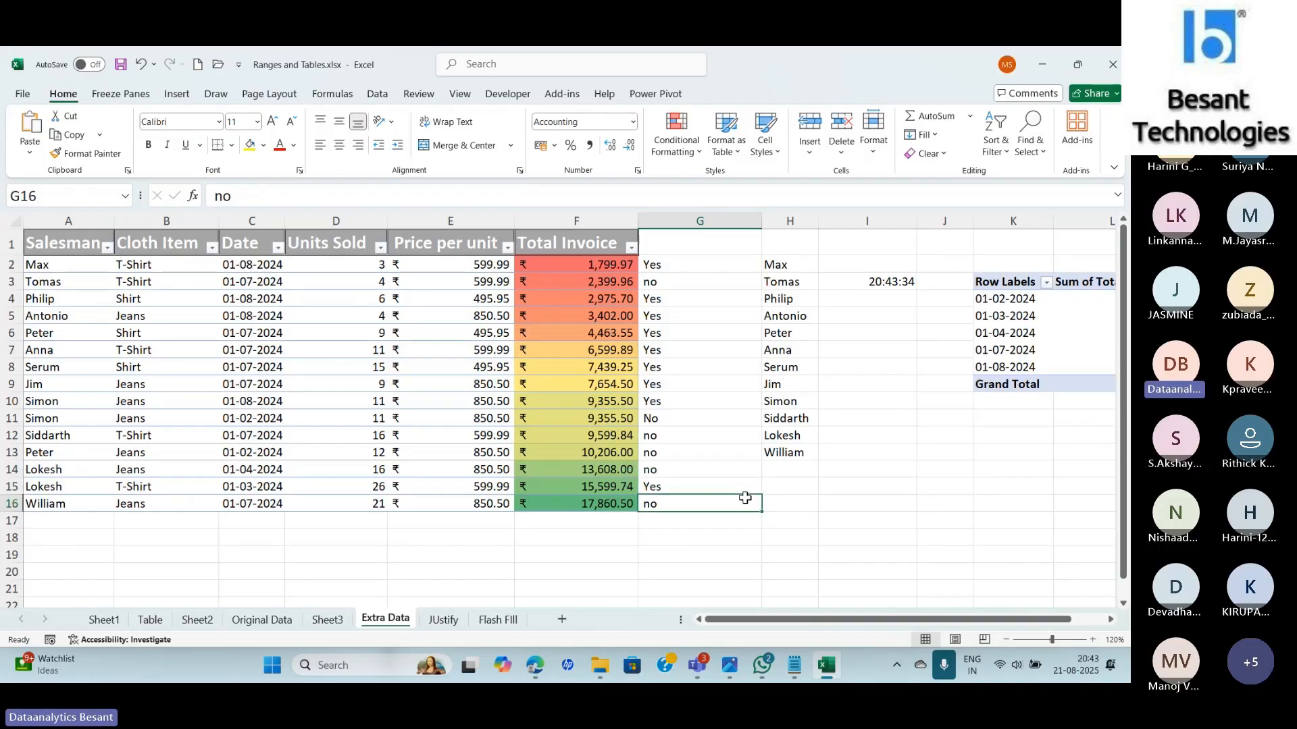
{"action": "key", "text": "alt+Tab"}
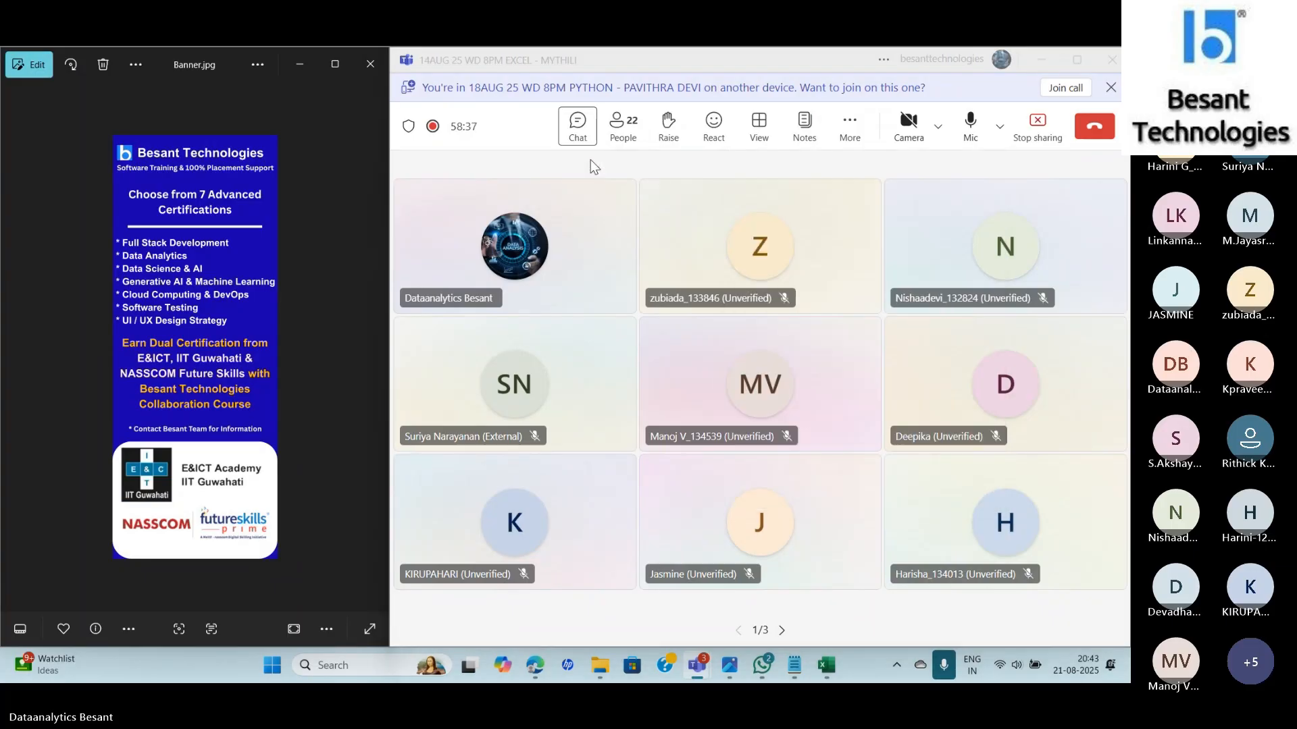
{"action": "key", "text": "alt+Tab"}
{"action": "left_click_drag", "start_coordinate": [608, 264], "coordinate": [597, 503]}
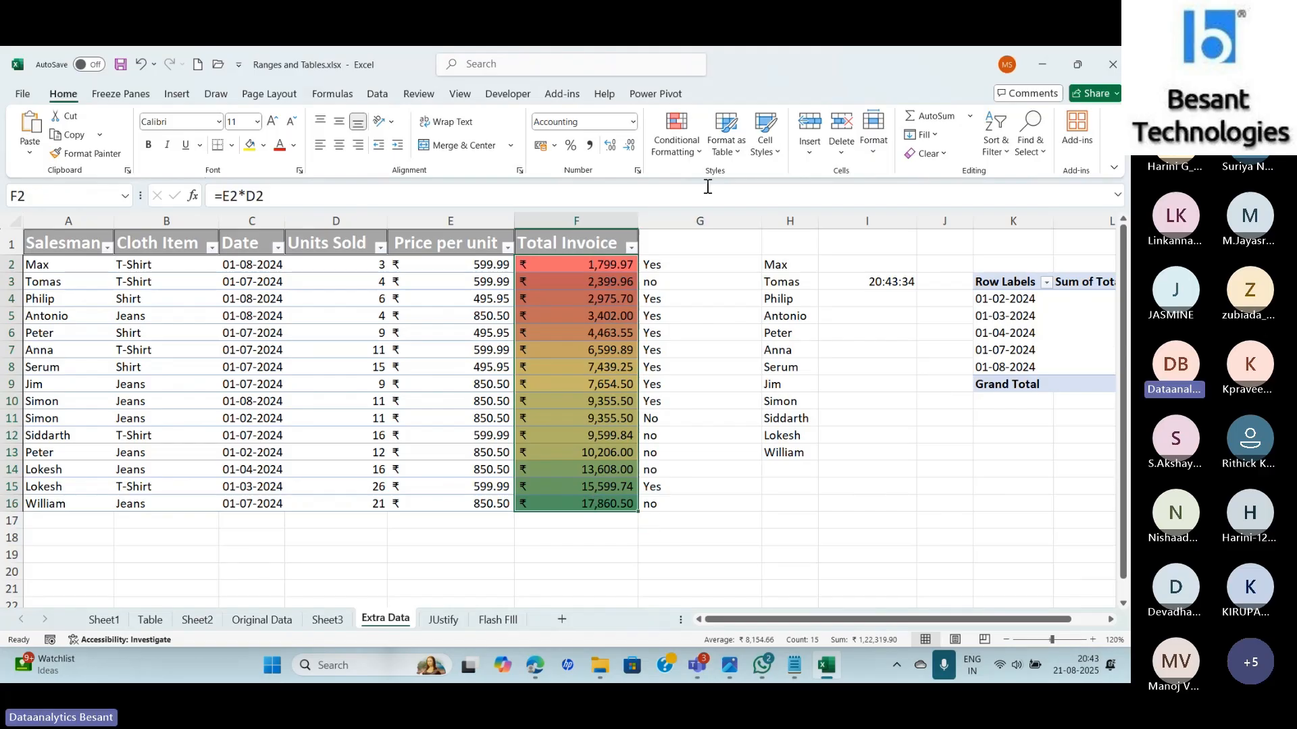
Clear the colour scale rules from the selected Total Invoice cells.
{"action": "left_click", "coordinate": [676, 132]}
{"action": "mouse_move", "coordinate": [699, 349]}
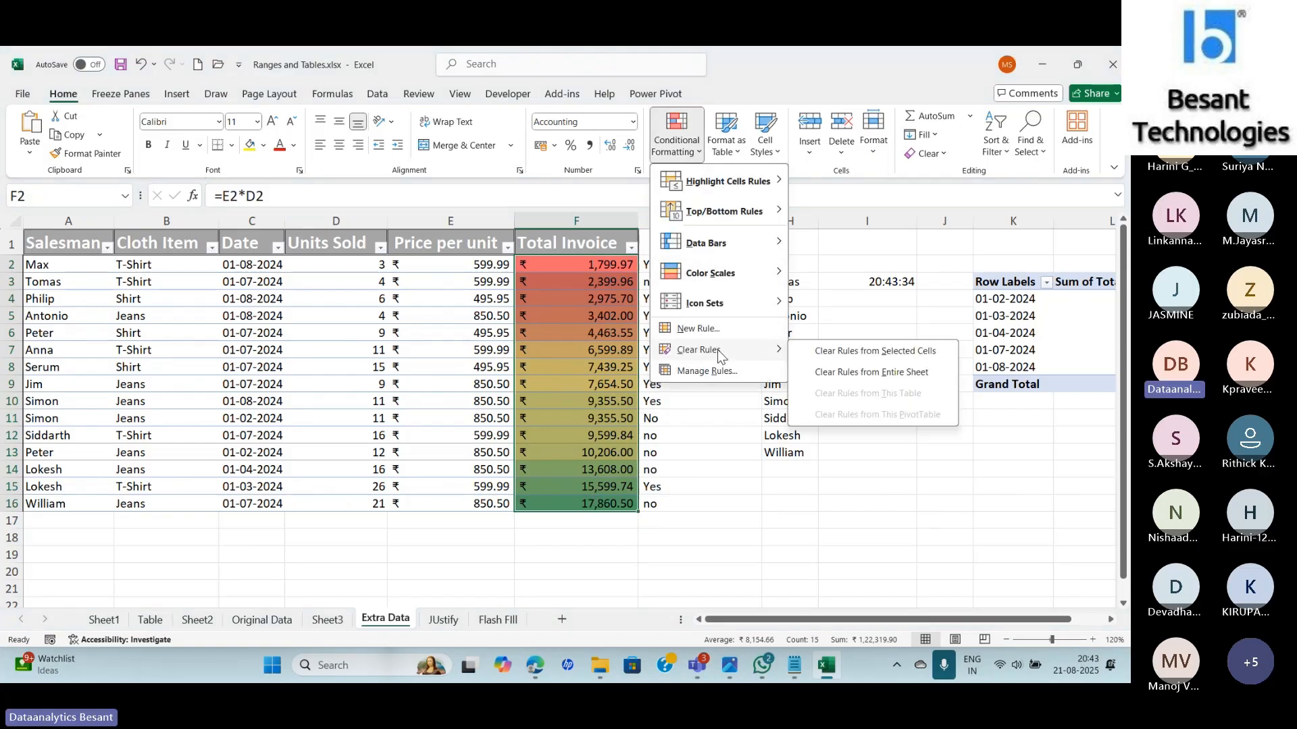
{"action": "left_click", "coordinate": [838, 352]}
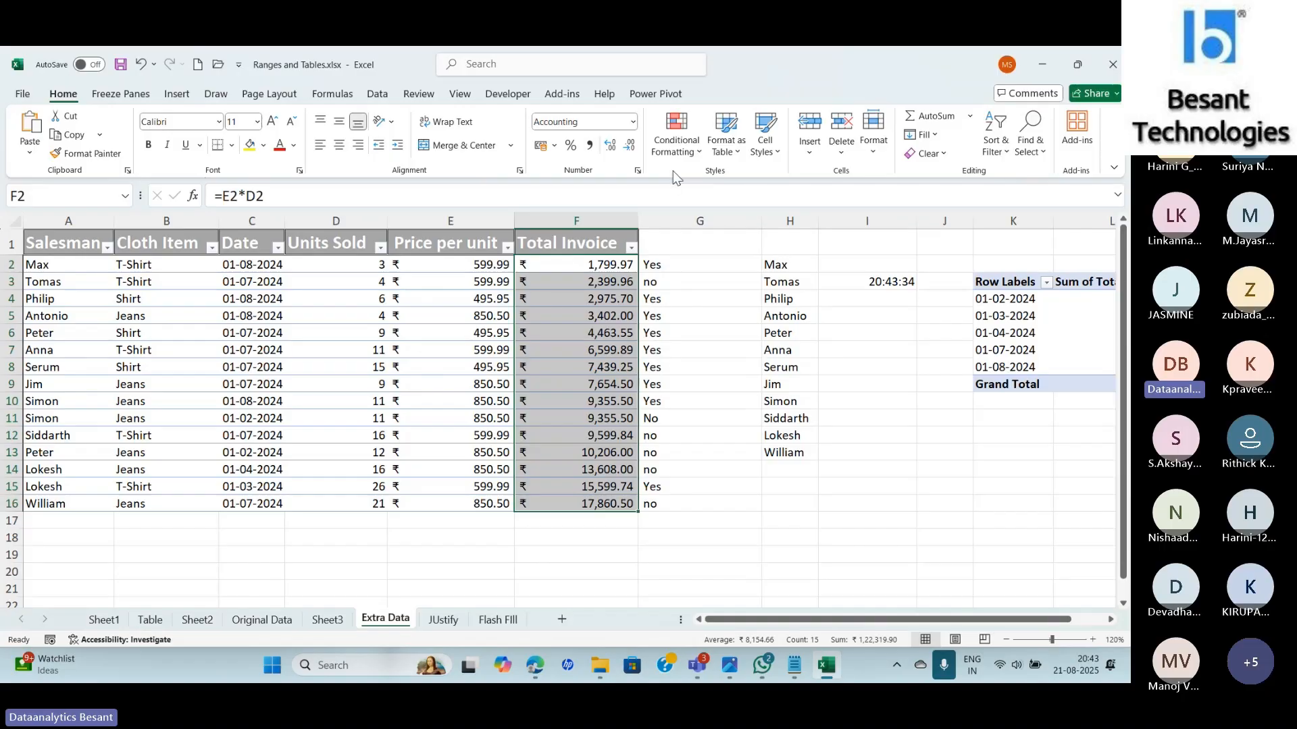
Add the 3 Arrows (Colored) icon set to the Total Invoice values.
{"action": "left_click", "coordinate": [673, 140]}
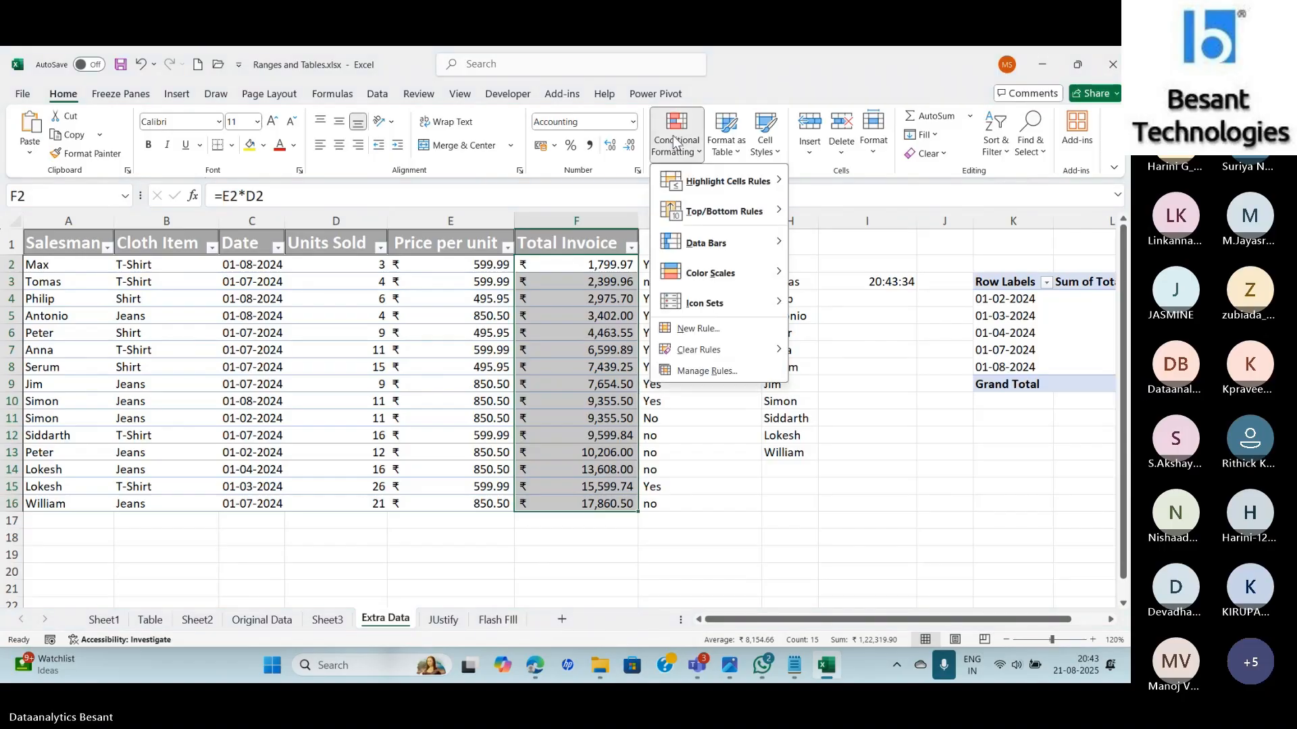
{"action": "mouse_move", "coordinate": [711, 308]}
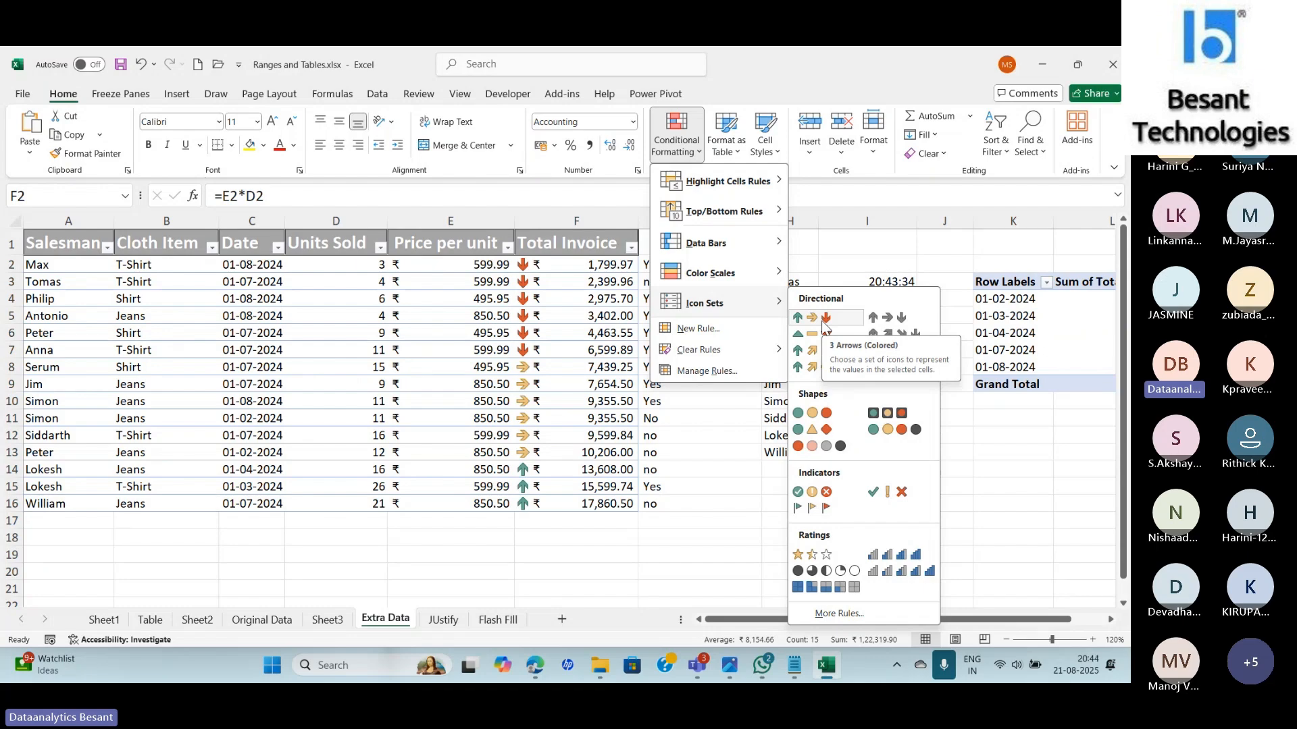
{"action": "left_click", "coordinate": [824, 322]}
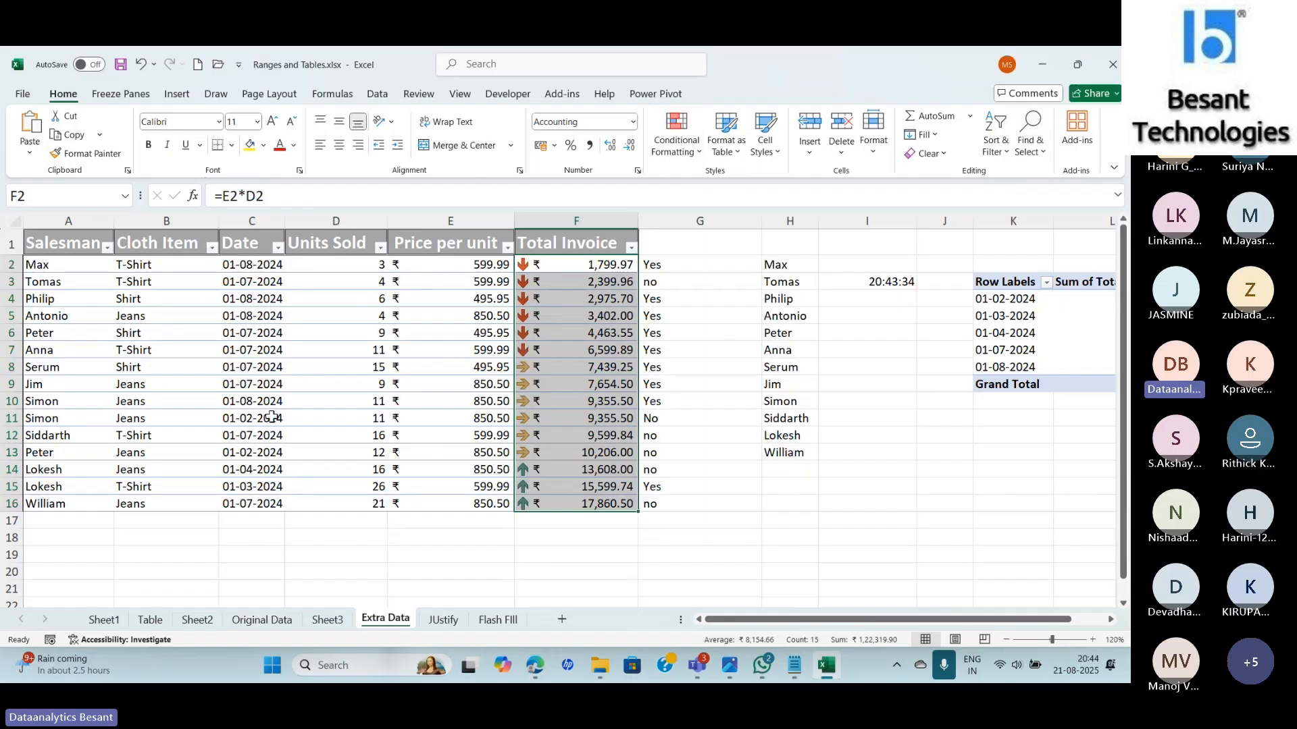
{"action": "left_click", "coordinate": [190, 356]}
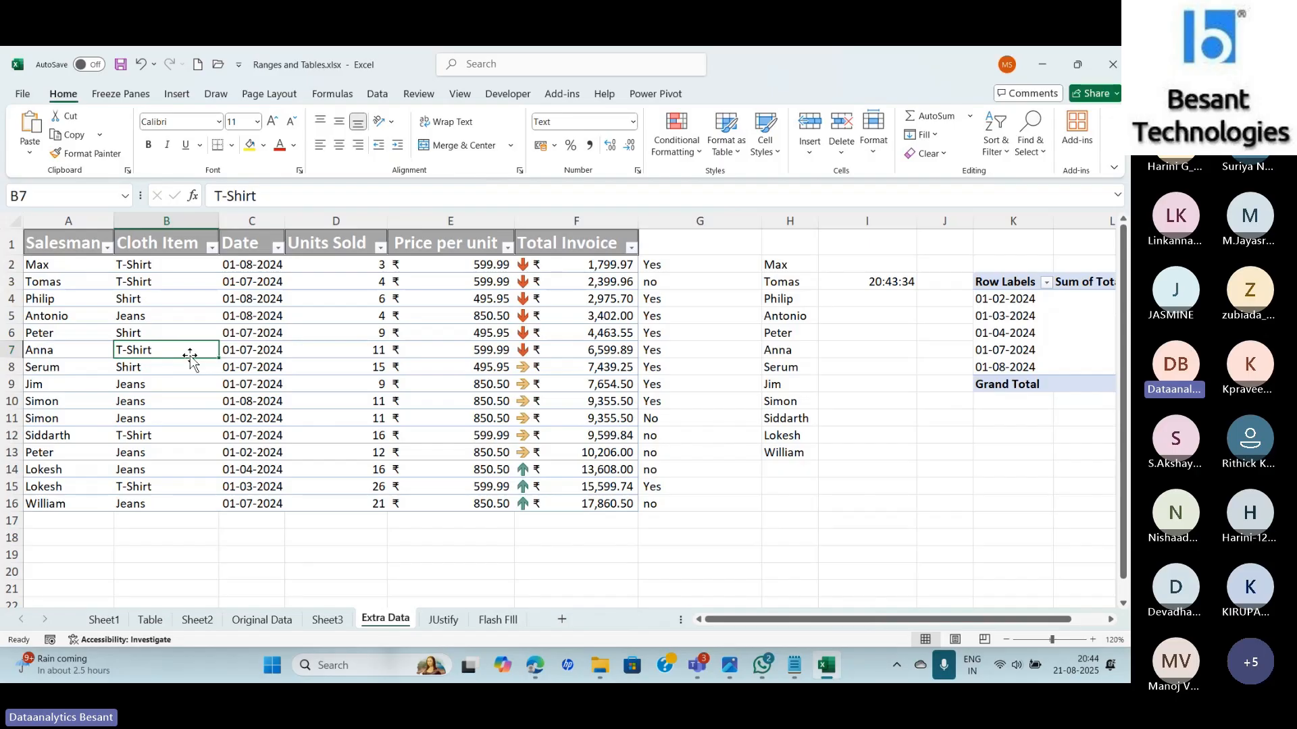
Create a PivotTable on a new sheet from the table range ending at column F.
{"action": "left_click", "coordinate": [178, 95]}
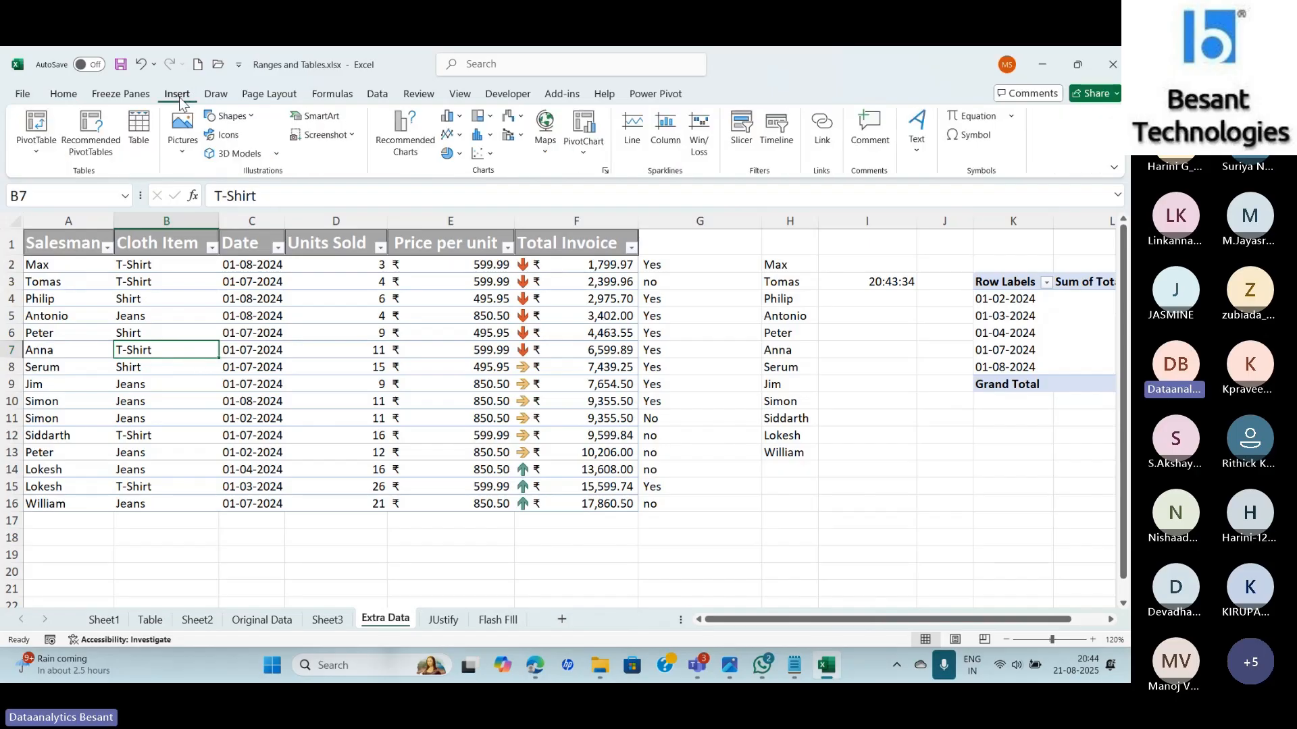
{"action": "left_click", "coordinate": [22, 150]}
{"action": "left_click", "coordinate": [70, 181]}
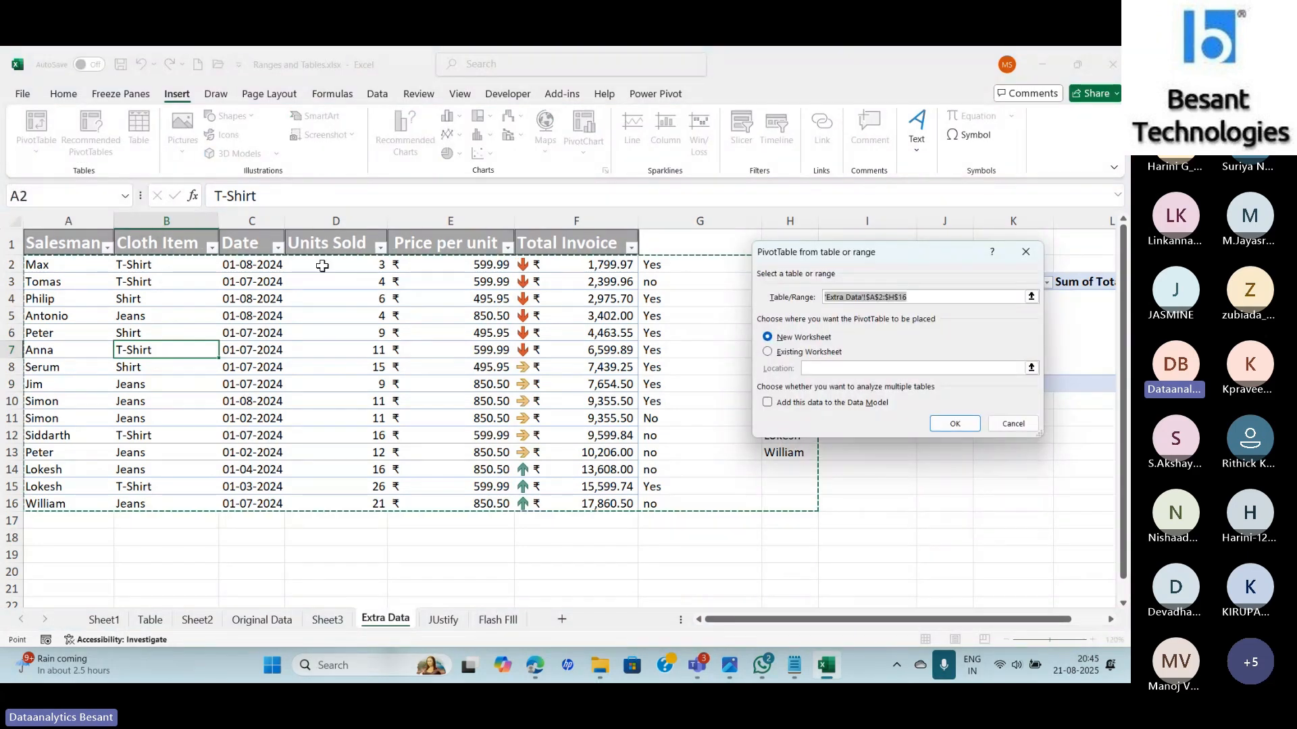
{"action": "left_click", "coordinate": [916, 295]}
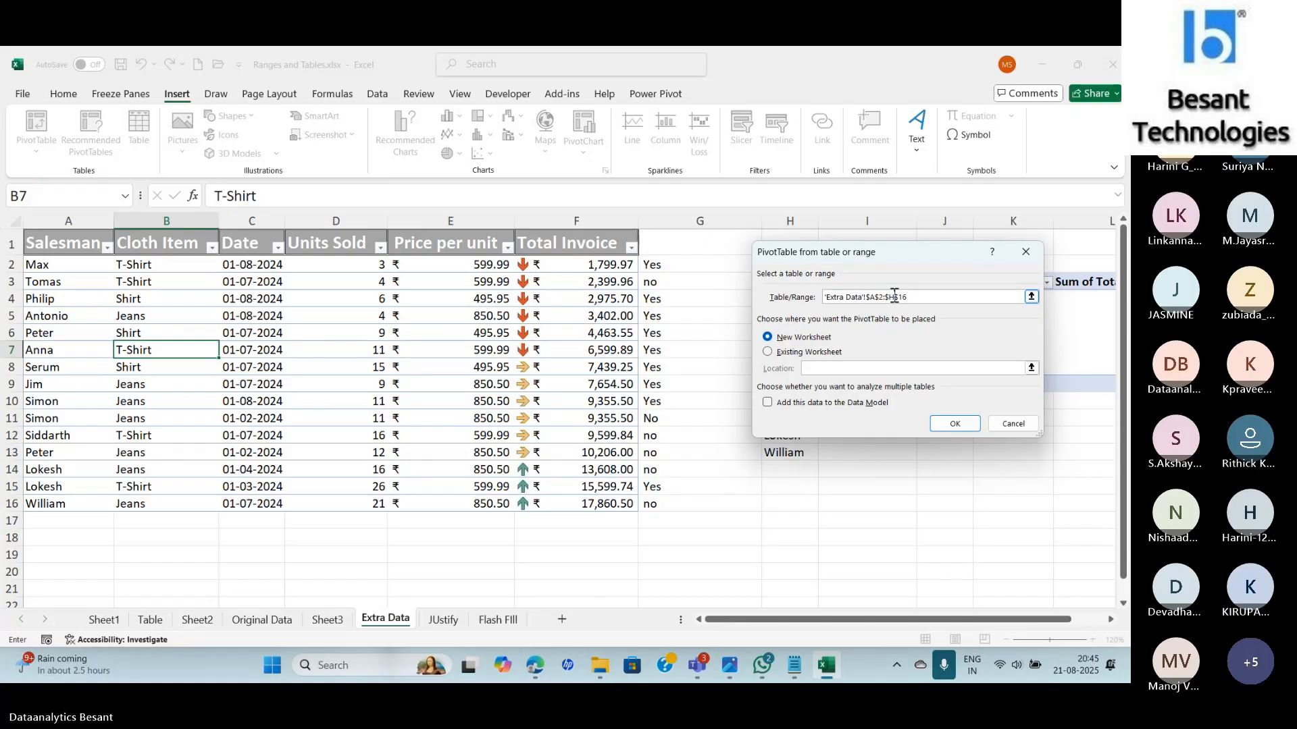
{"action": "left_click", "coordinate": [894, 297]}
{"action": "key", "text": "BackSpace"}
{"action": "type", "text": "F"}
{"action": "left_click", "coordinate": [952, 425]}
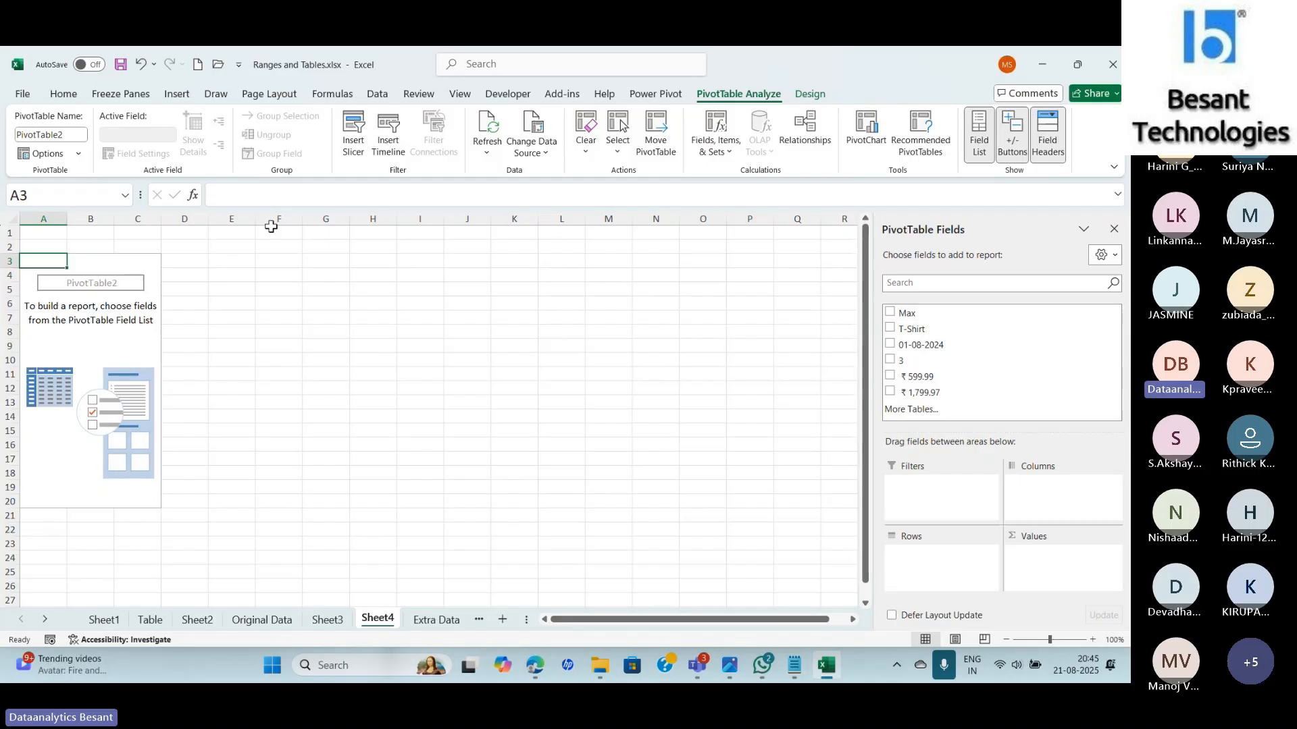
Change the PivotTable's data source to start at row 1, covering $A$1:$F$16.
{"action": "left_click", "coordinate": [79, 154]}
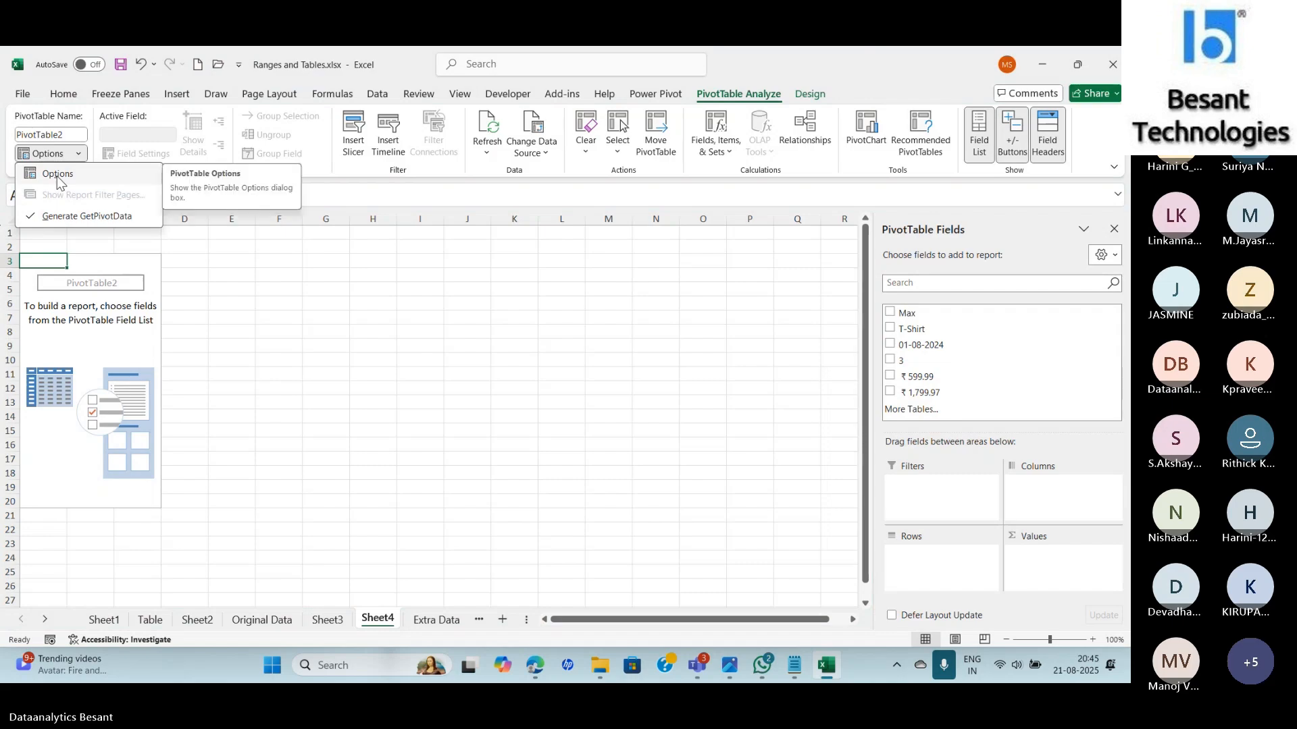
{"action": "left_click", "coordinate": [532, 146]}
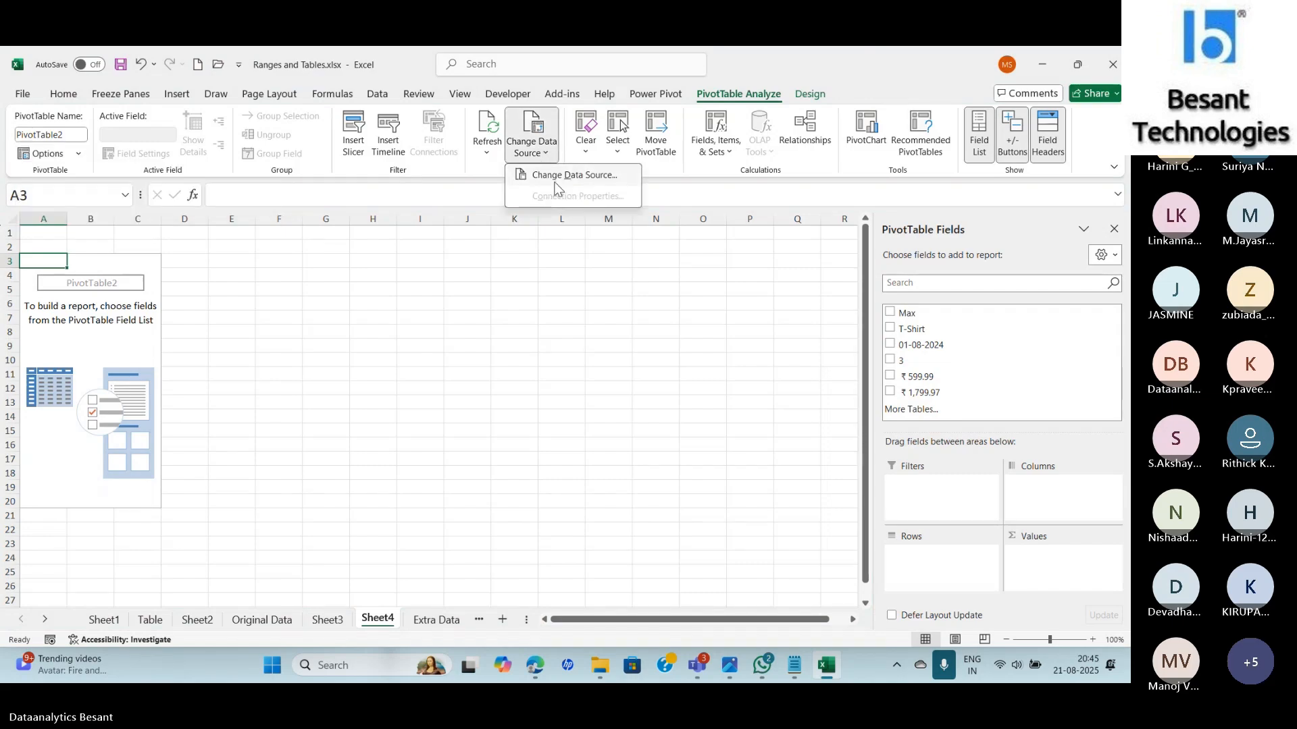
{"action": "left_click", "coordinate": [556, 173]}
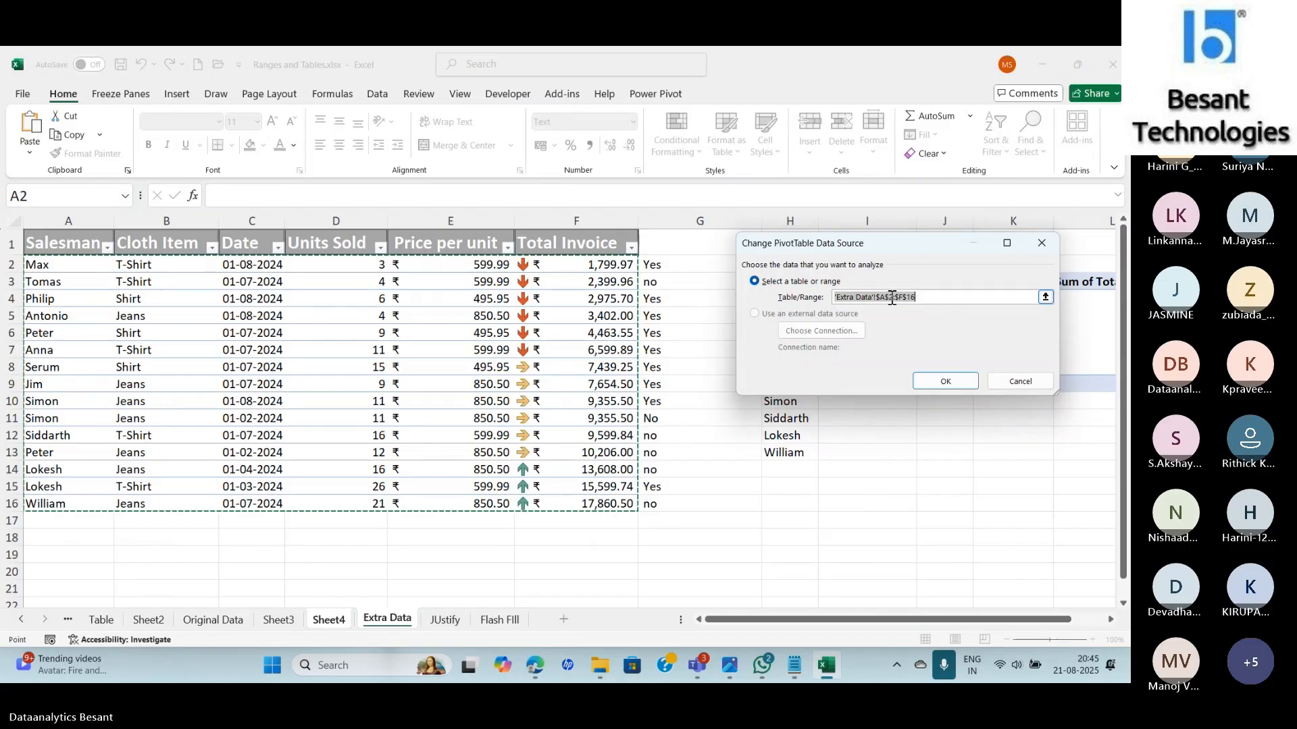
{"action": "left_click", "coordinate": [891, 297]}
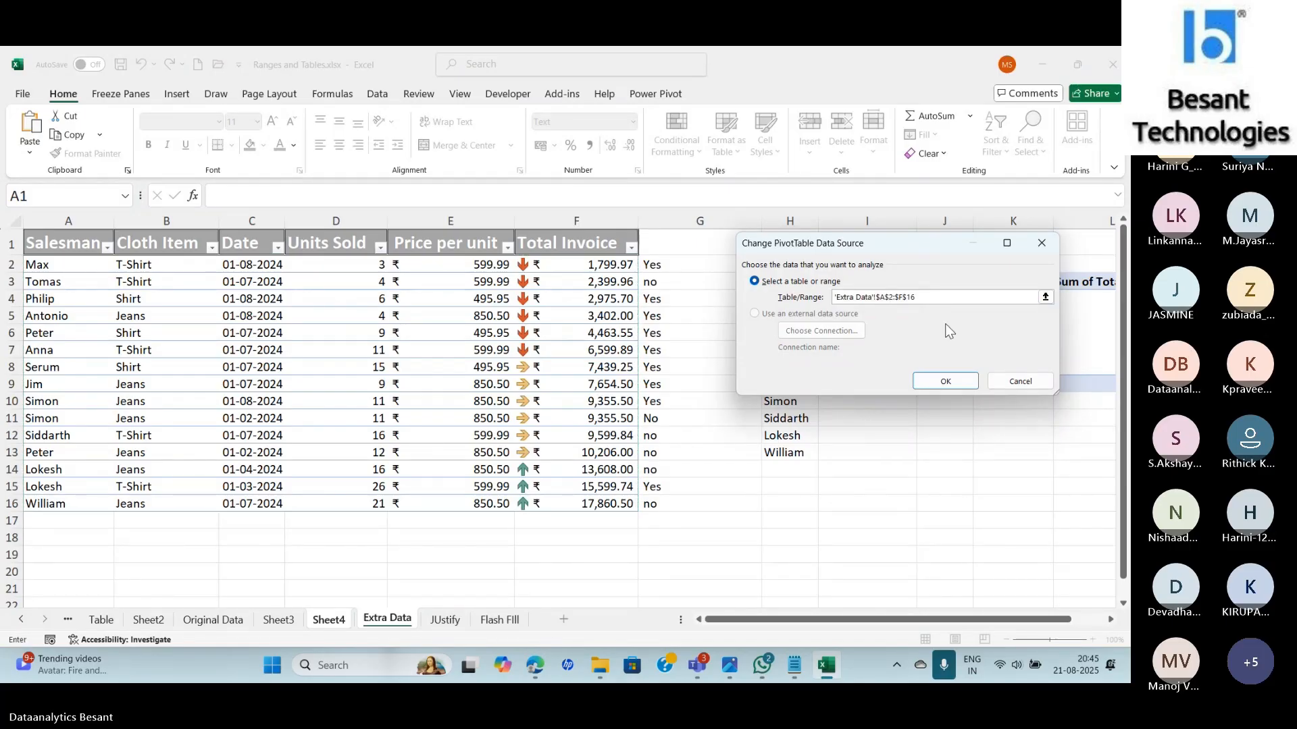
{"action": "key", "text": "BackSpace"}
{"action": "type", "text": "1"}
{"action": "left_click", "coordinate": [945, 382]}
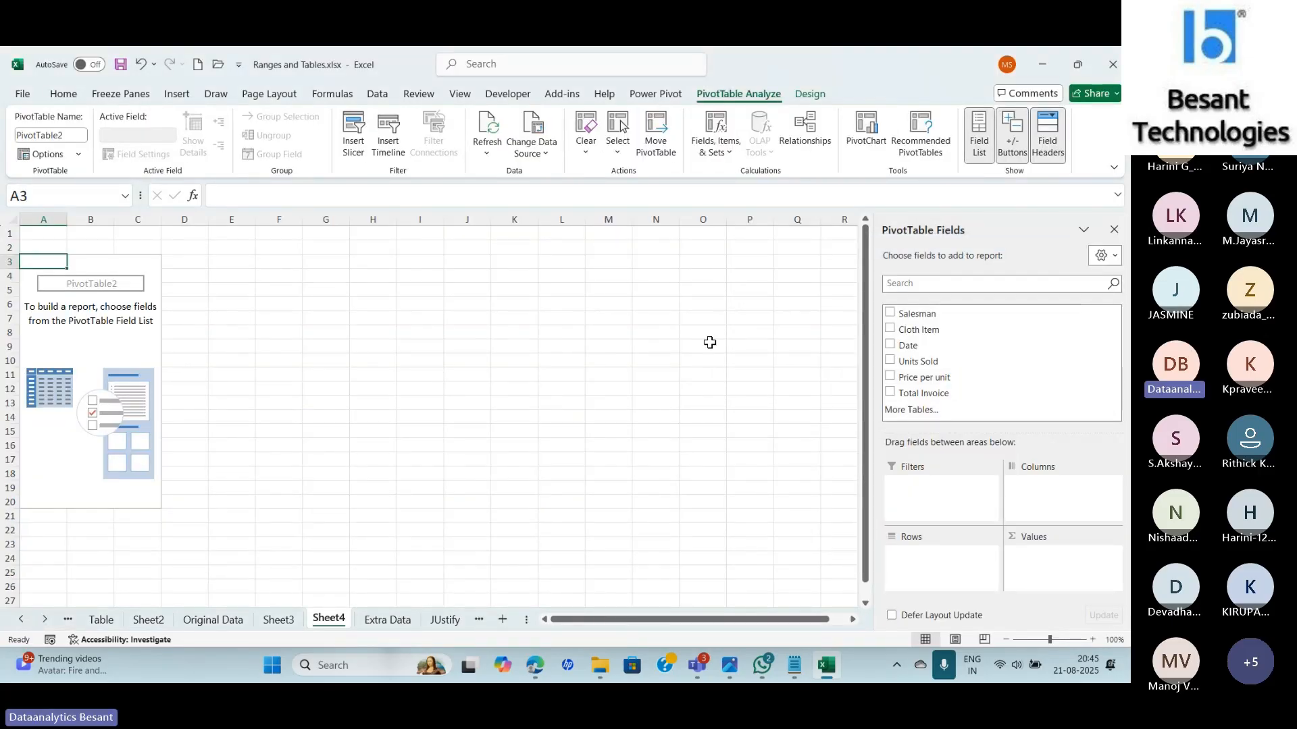
Build PivotTable2 with Date in Rows and Total Invoice summed in Values, zoomed to 150%.
{"action": "left_click", "coordinate": [278, 620]}
{"action": "left_click", "coordinate": [324, 620]}
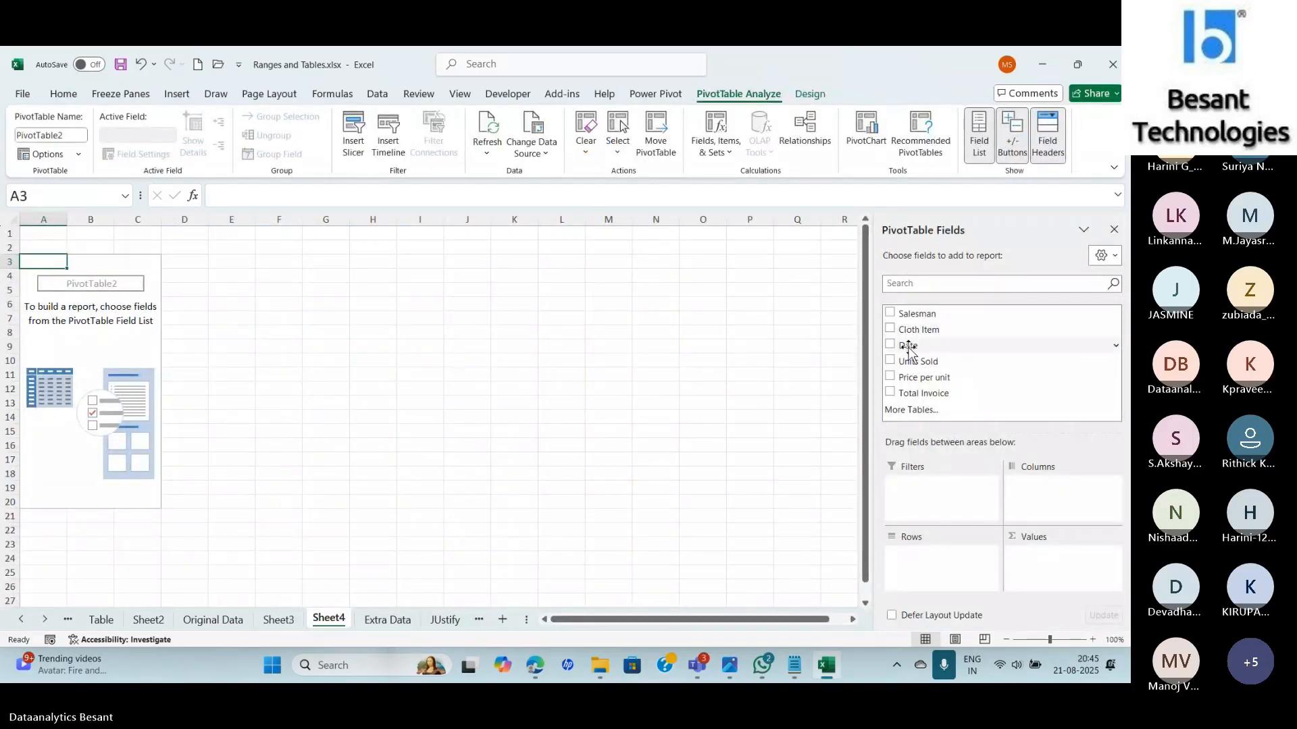
{"action": "left_click_drag", "start_coordinate": [906, 345], "coordinate": [943, 566]}
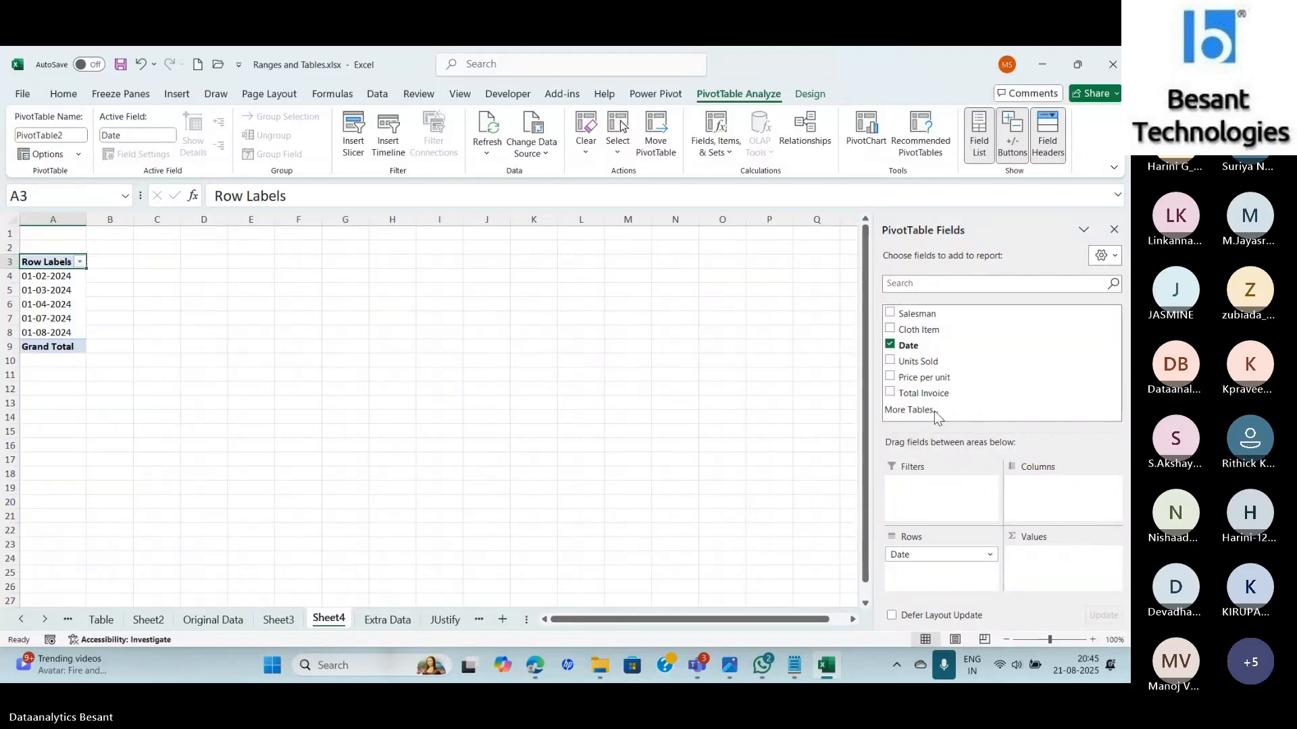
{"action": "left_click_drag", "start_coordinate": [928, 400], "coordinate": [1073, 564]}
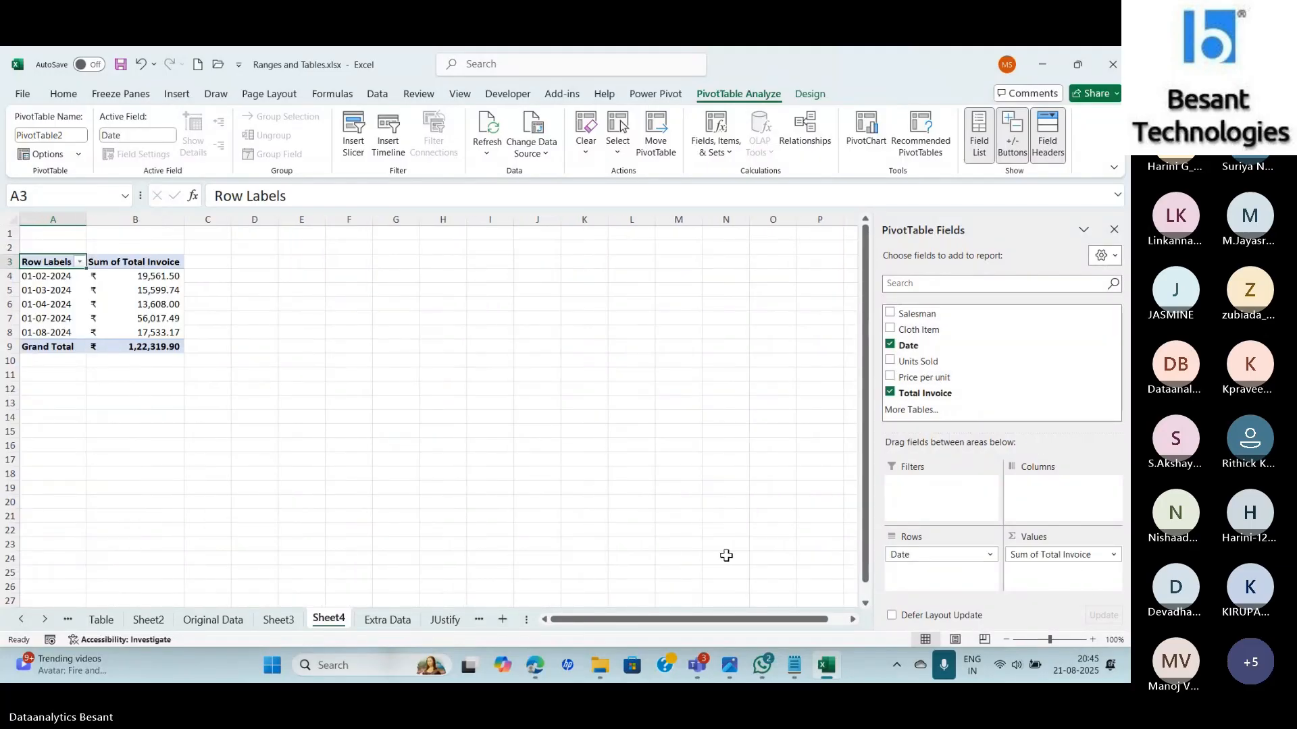
{"action": "left_click", "coordinate": [1092, 638]}
{"action": "left_click", "coordinate": [1092, 638]}
{"action": "left_click", "coordinate": [1092, 638]}
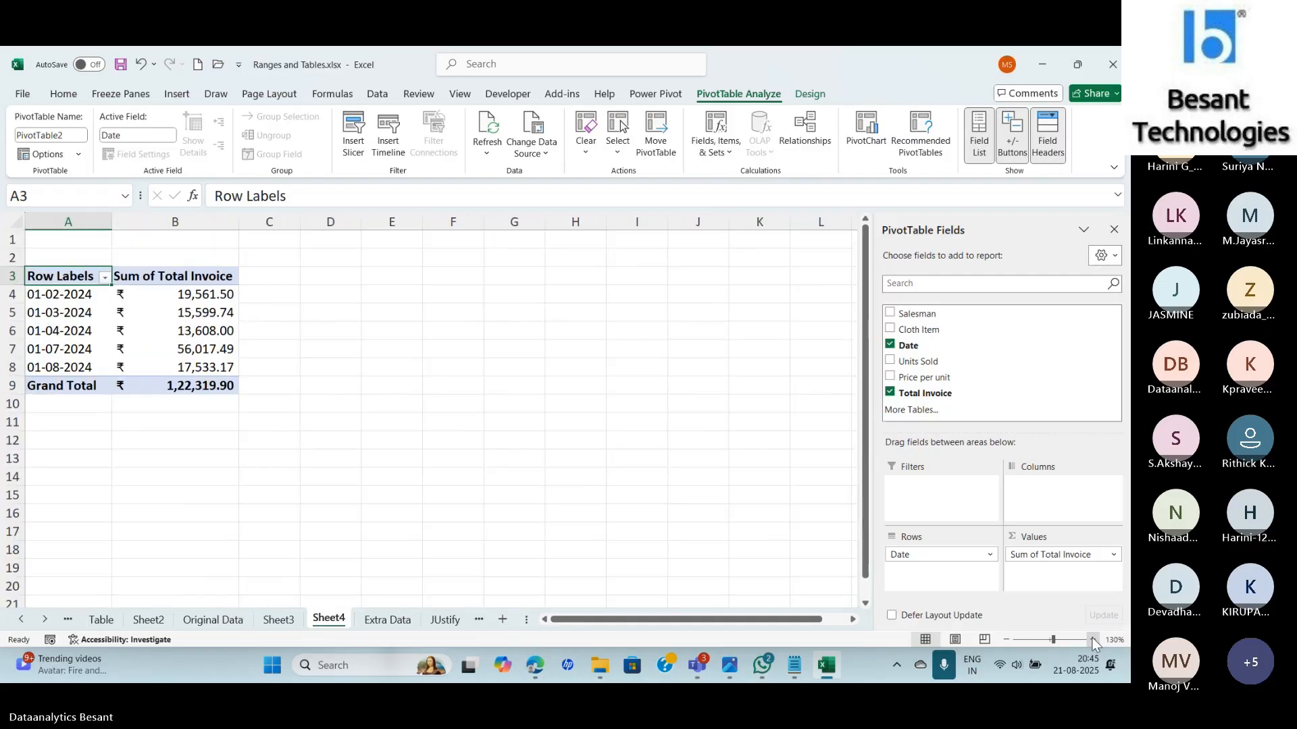
{"action": "left_click", "coordinate": [1092, 638]}
{"action": "left_click", "coordinate": [1092, 638]}
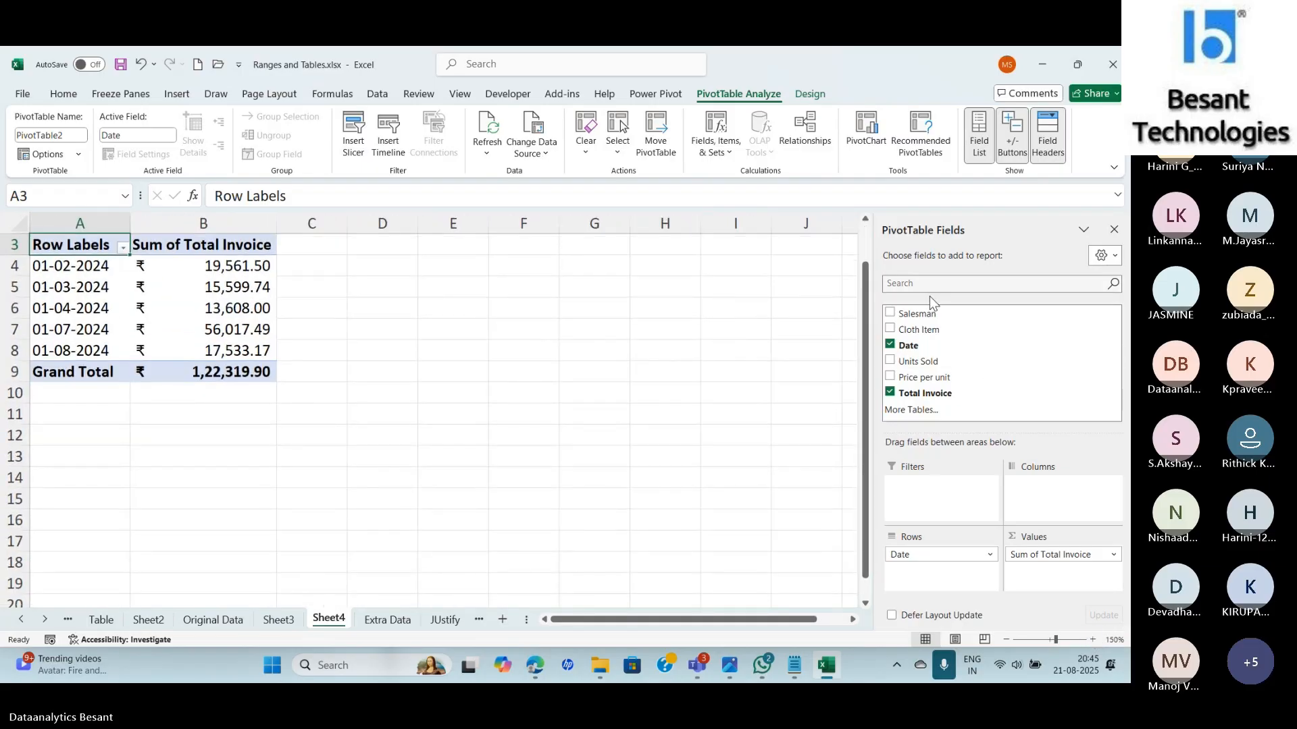
{"action": "left_click_drag", "start_coordinate": [865, 362], "coordinate": [865, 324]}
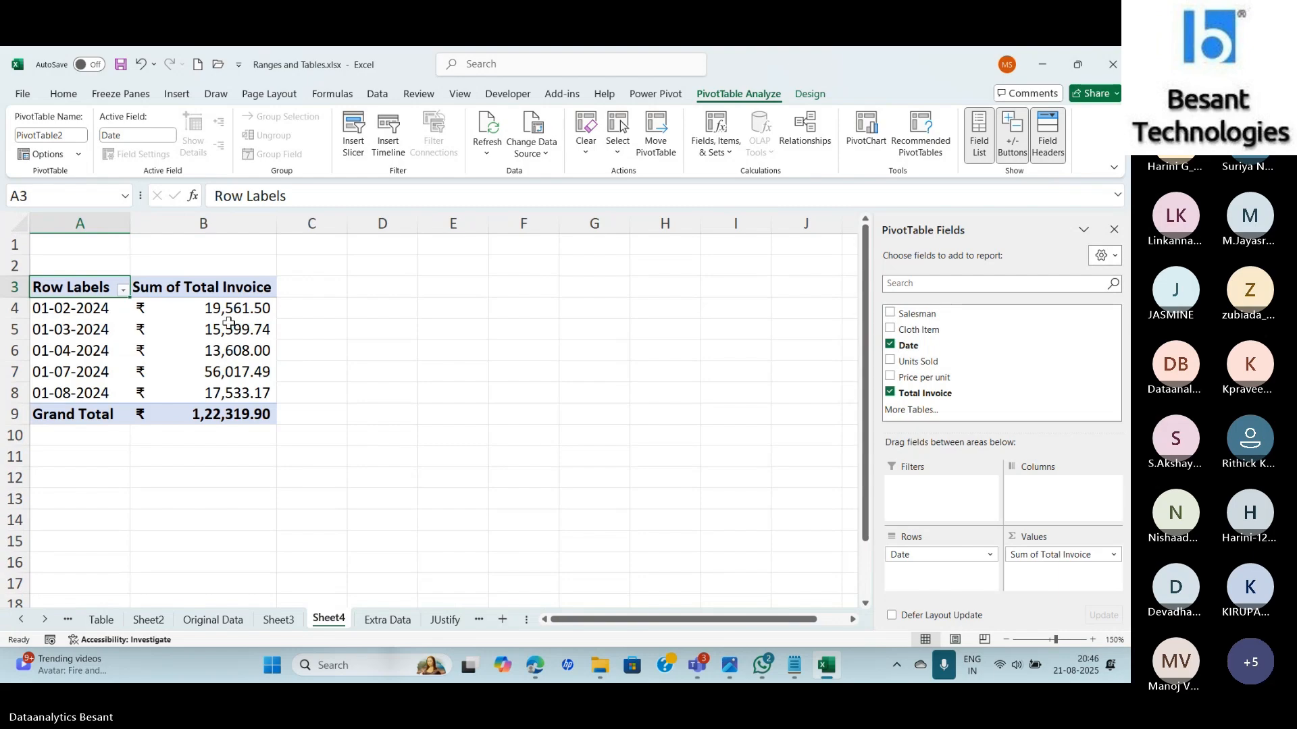
Group the pivot's dates by Months only, giving Feb, Mar, Apr, Jul and Aug.
{"action": "left_click", "coordinate": [215, 309]}
{"action": "left_click", "coordinate": [100, 310]}
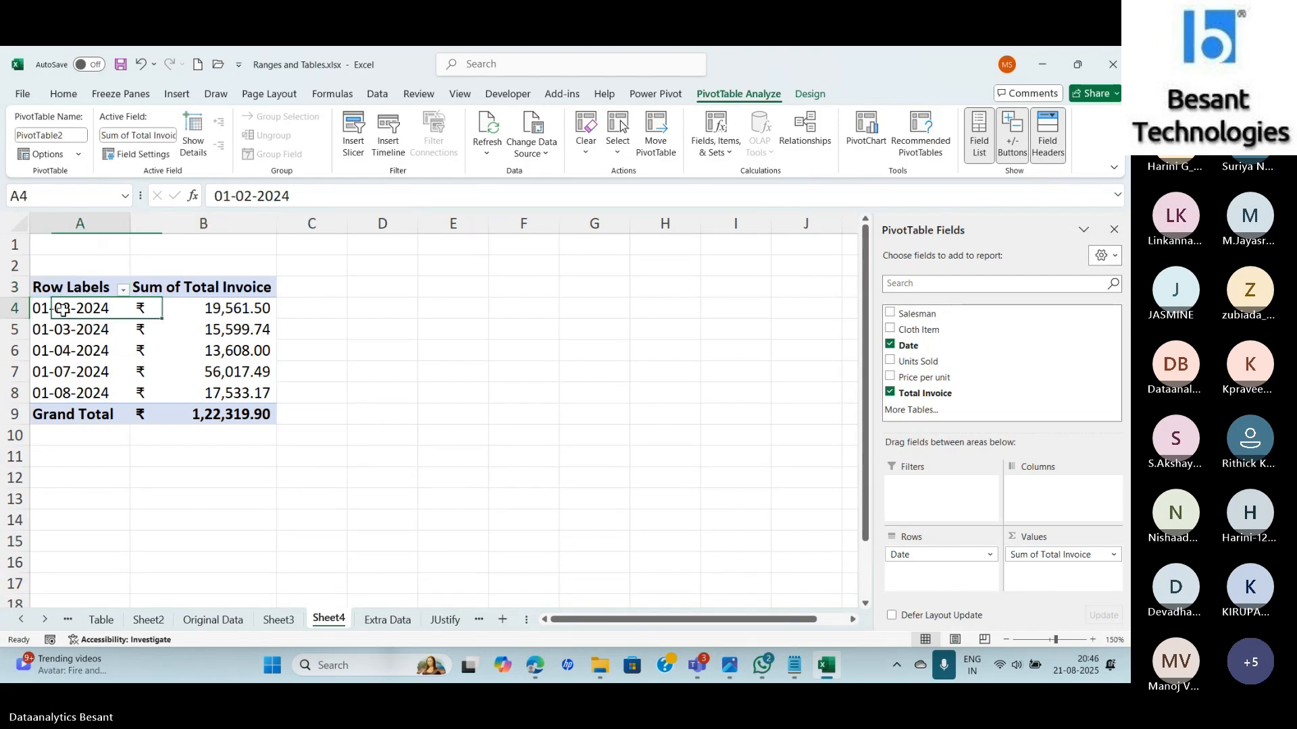
{"action": "right_click", "coordinate": [100, 310]}
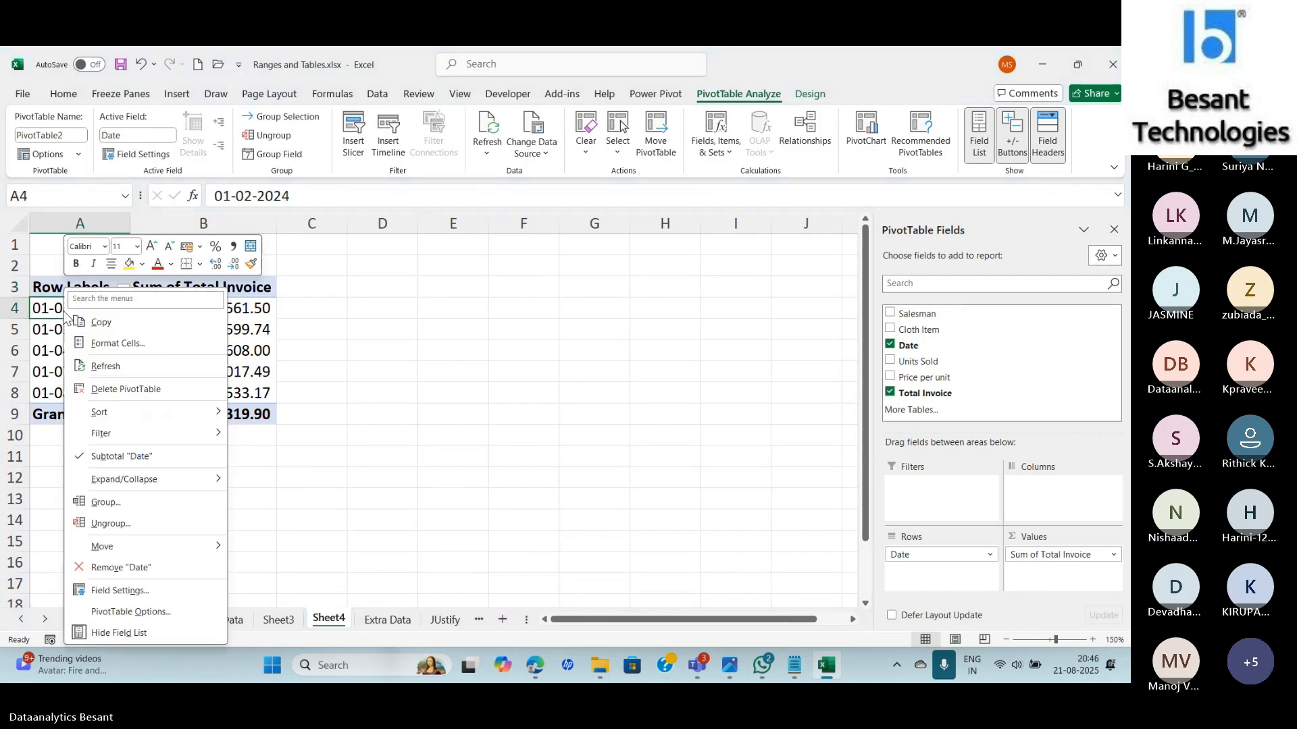
{"action": "left_click", "coordinate": [123, 503]}
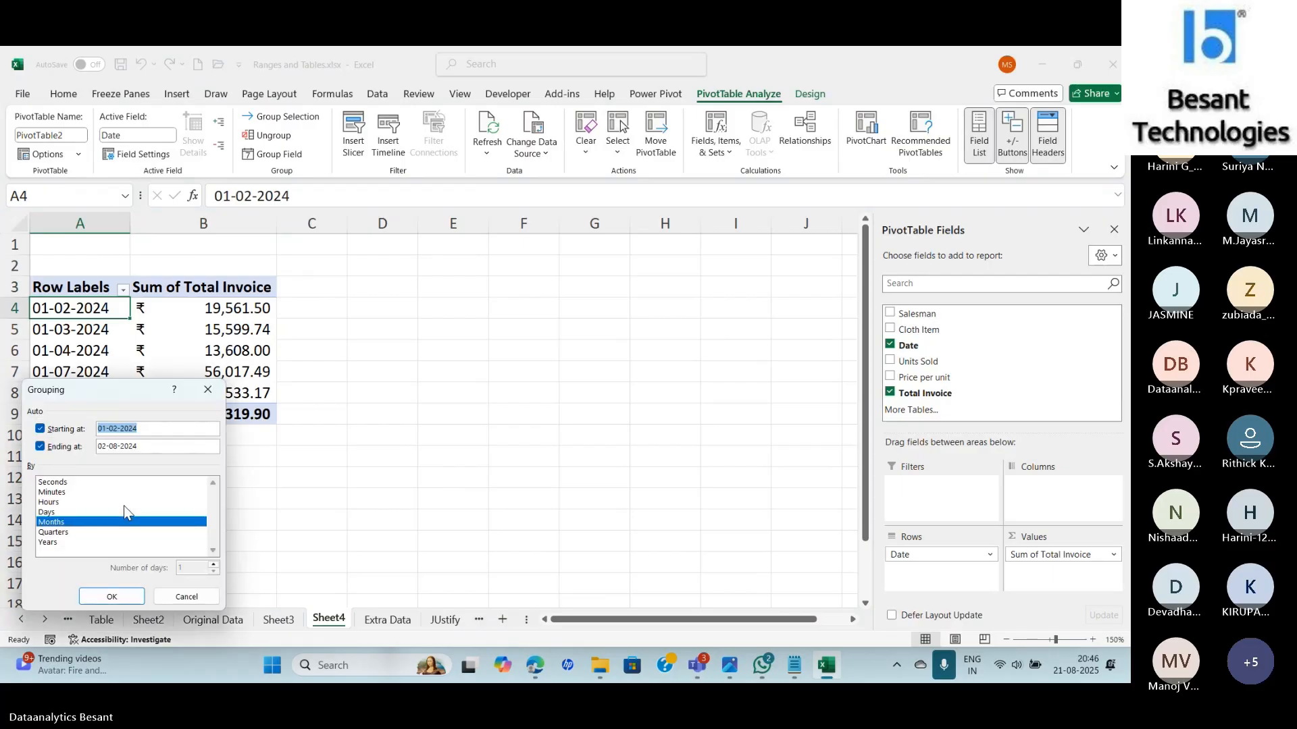
{"action": "left_click", "coordinate": [77, 541]}
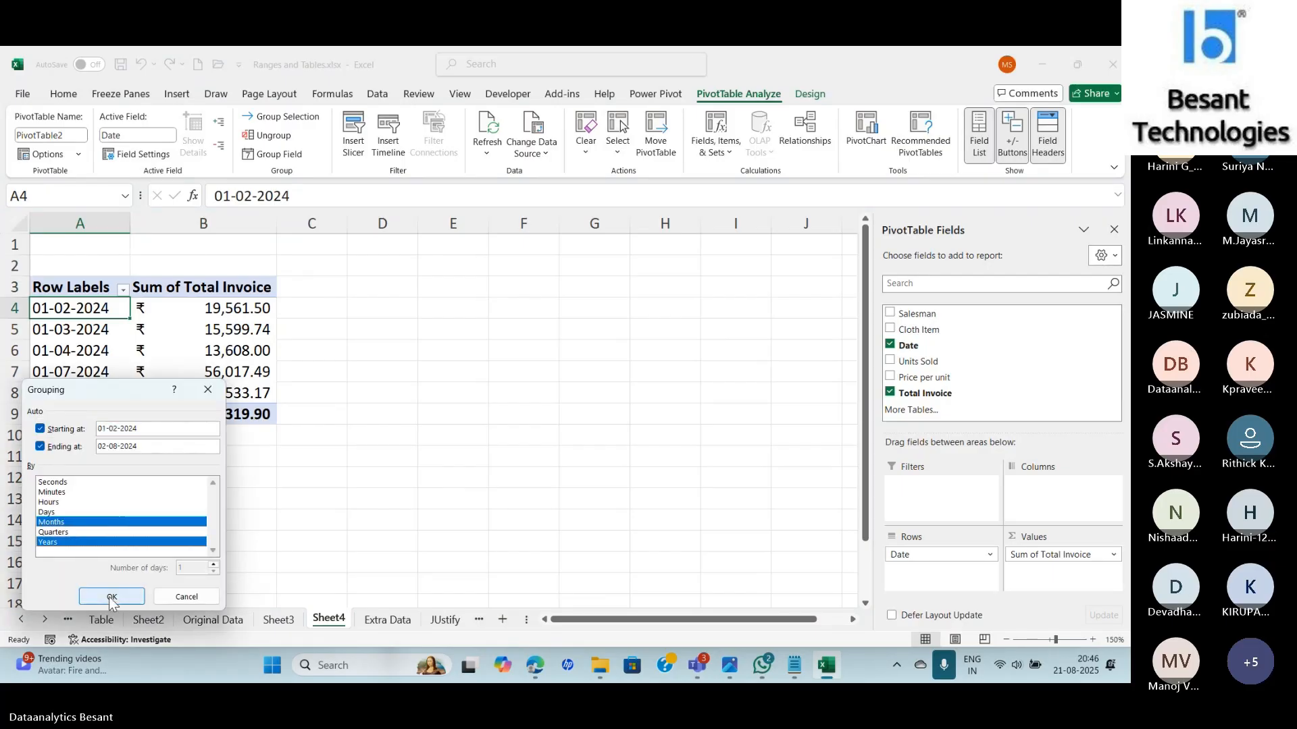
{"action": "left_click_drag", "start_coordinate": [103, 396], "coordinate": [326, 397]}
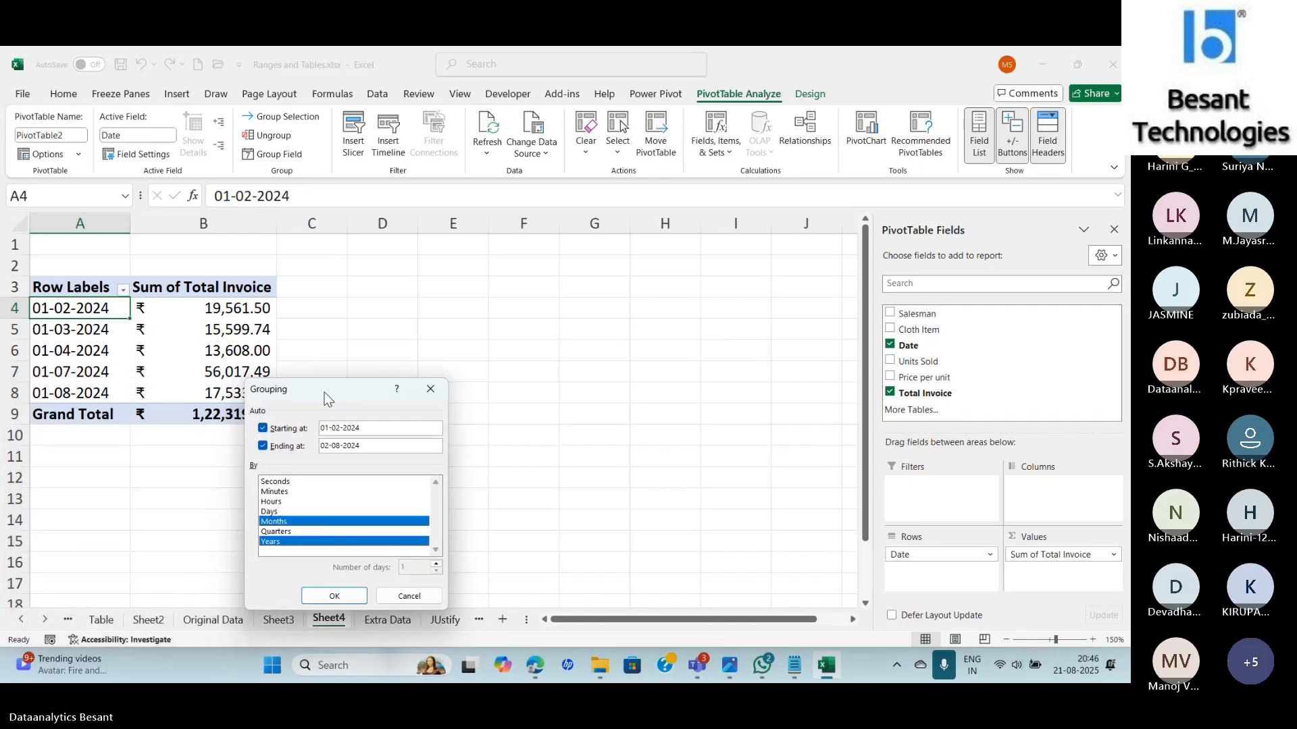
{"action": "left_click", "coordinate": [267, 541]}
{"action": "left_click", "coordinate": [324, 596]}
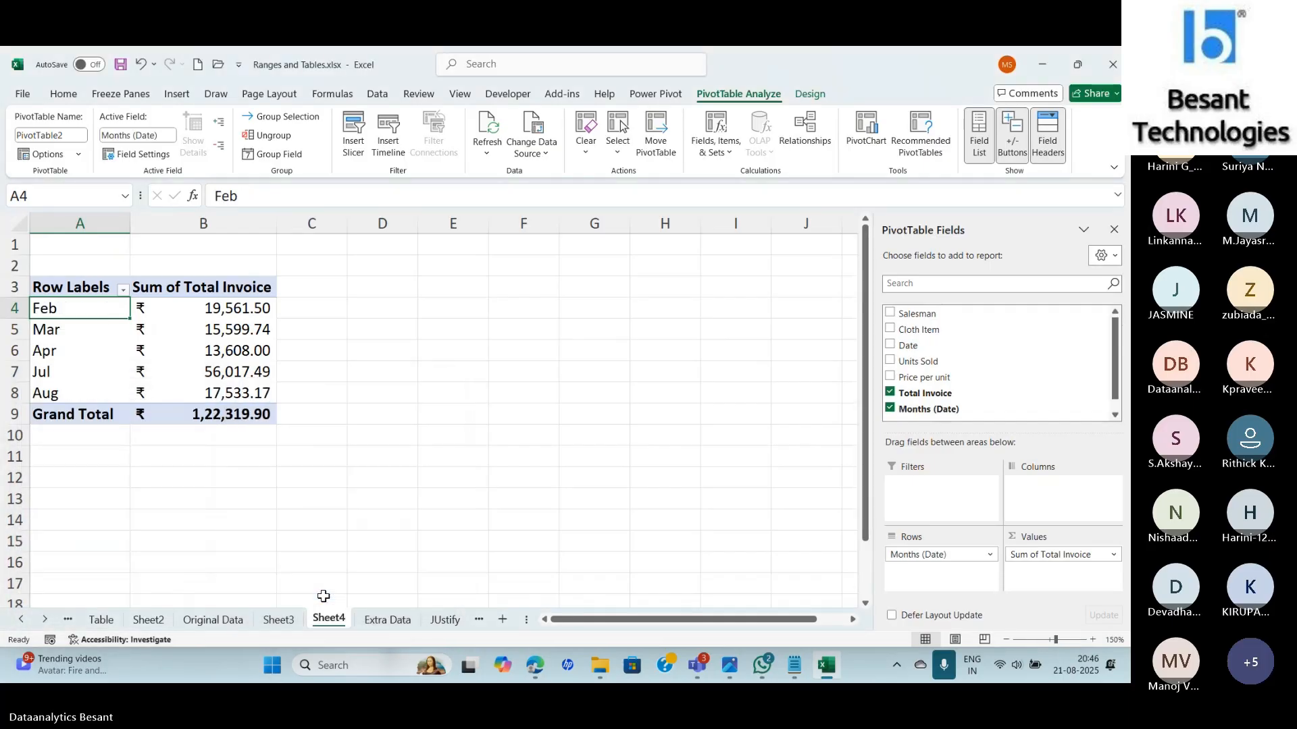
{"action": "right_click", "coordinate": [204, 307]}
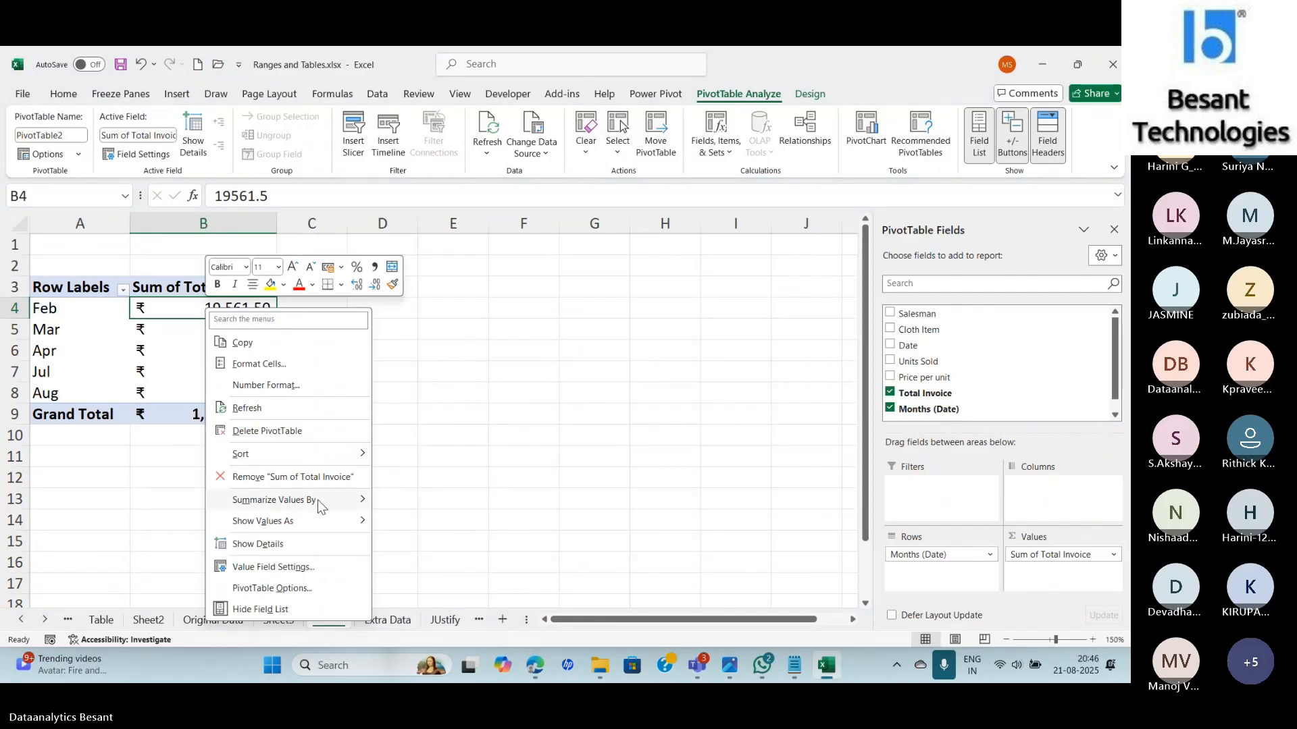
{"action": "mouse_move", "coordinate": [317, 521]}
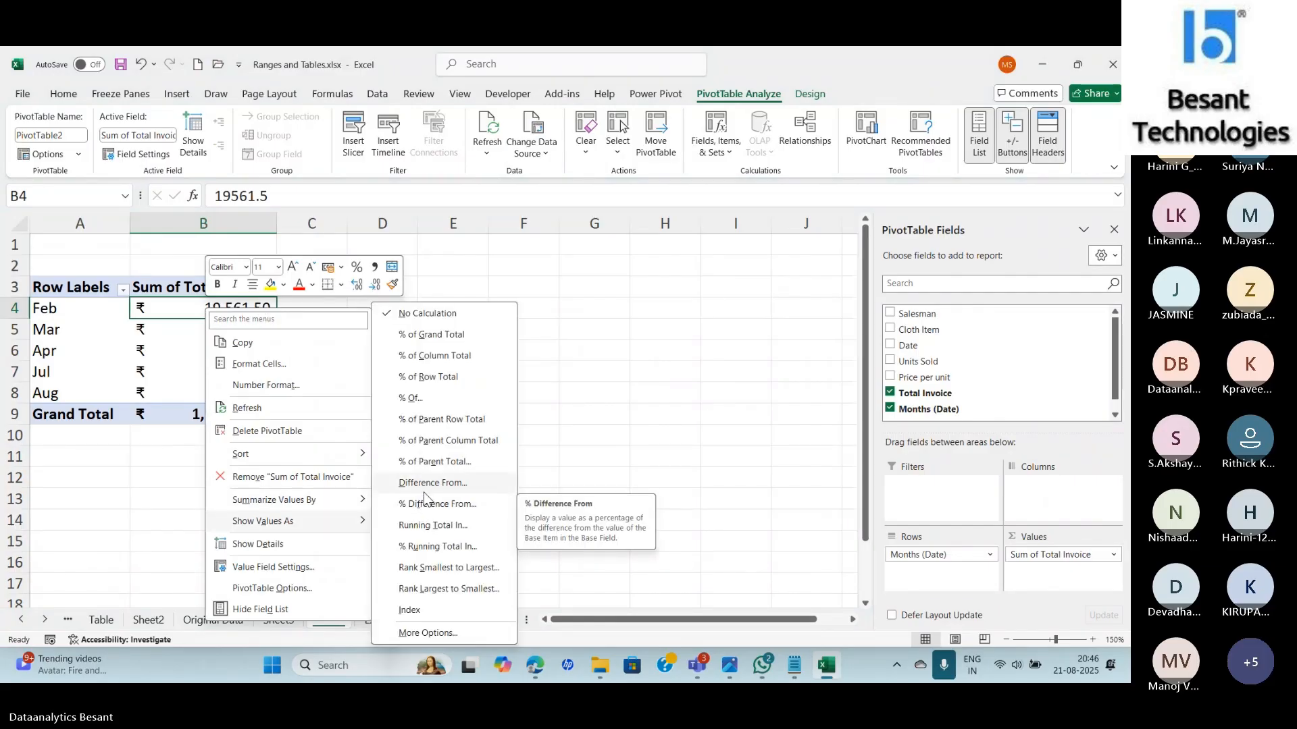
Add Total Invoice to the pivot's Values a second time as a new column.
{"action": "left_click", "coordinate": [614, 380]}
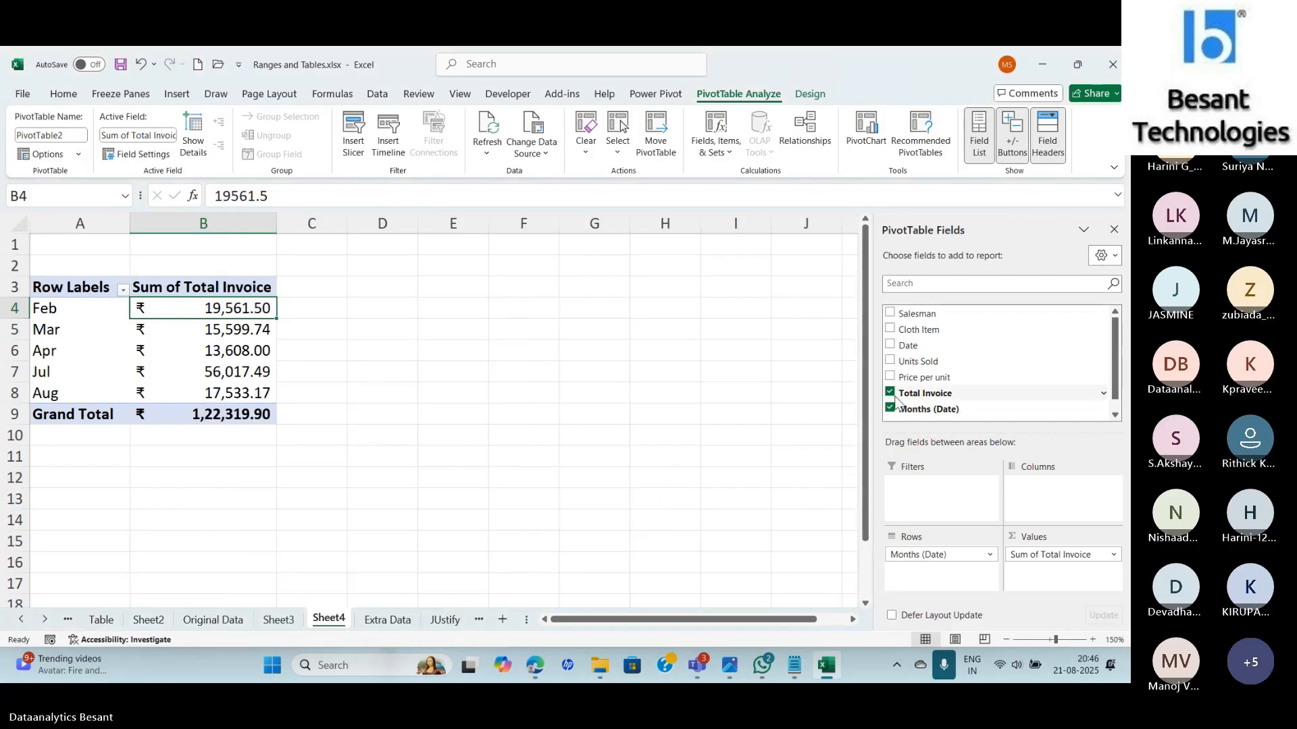
{"action": "left_click_drag", "start_coordinate": [910, 388], "coordinate": [1030, 571]}
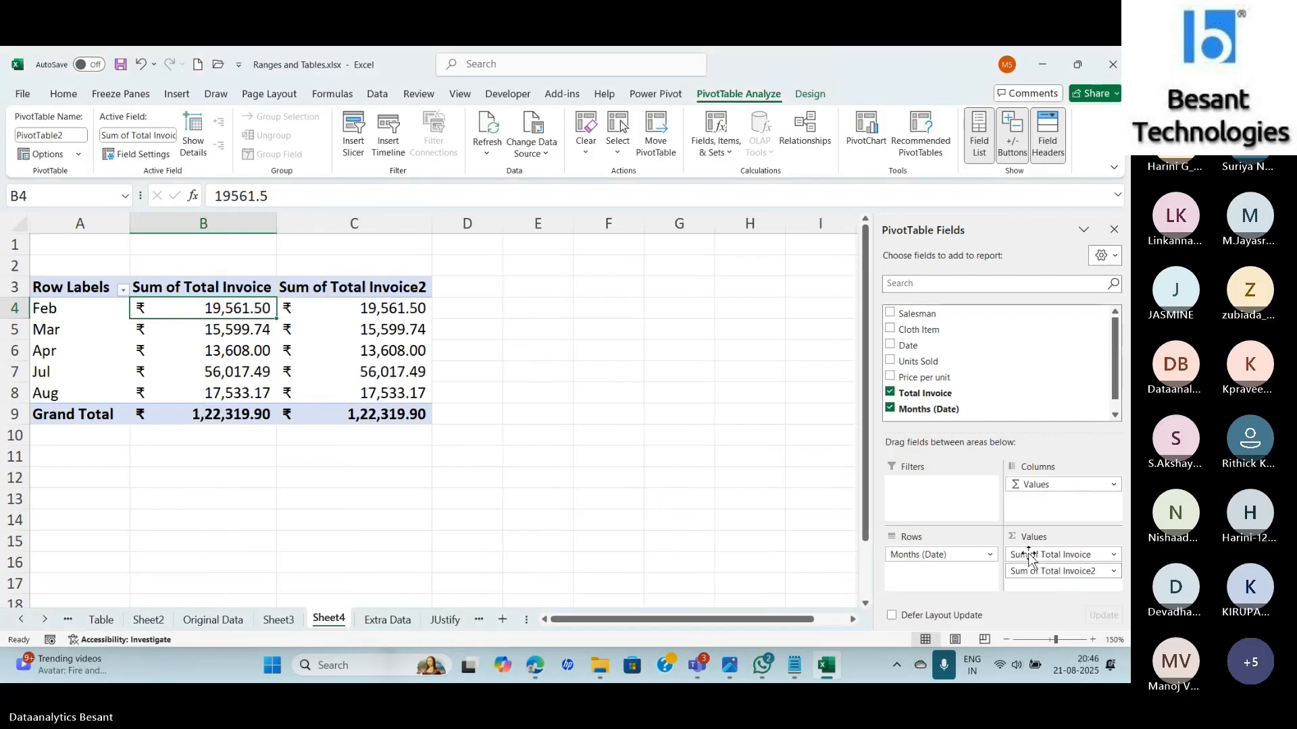
{"action": "left_click", "coordinate": [370, 309]}
{"action": "right_click", "coordinate": [370, 309]}
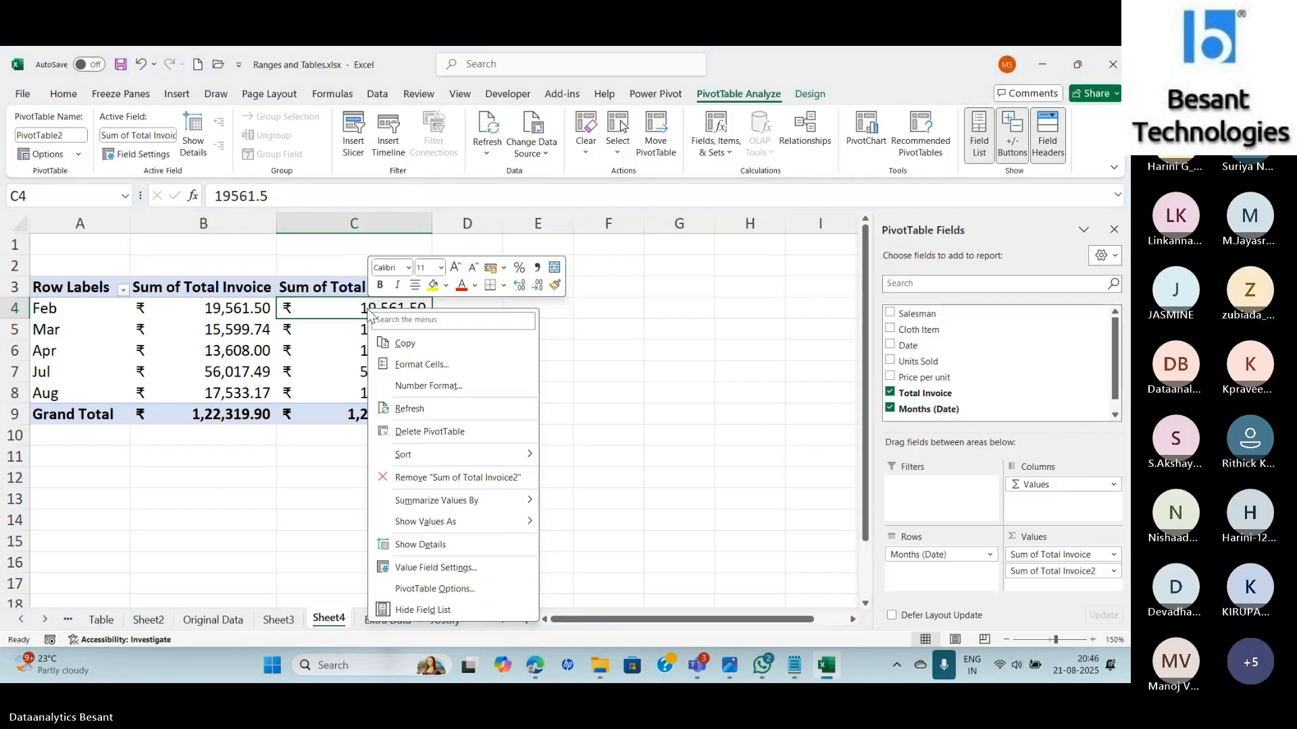
Show the second column as % Difference From the previous month.
{"action": "mouse_move", "coordinate": [471, 527]}
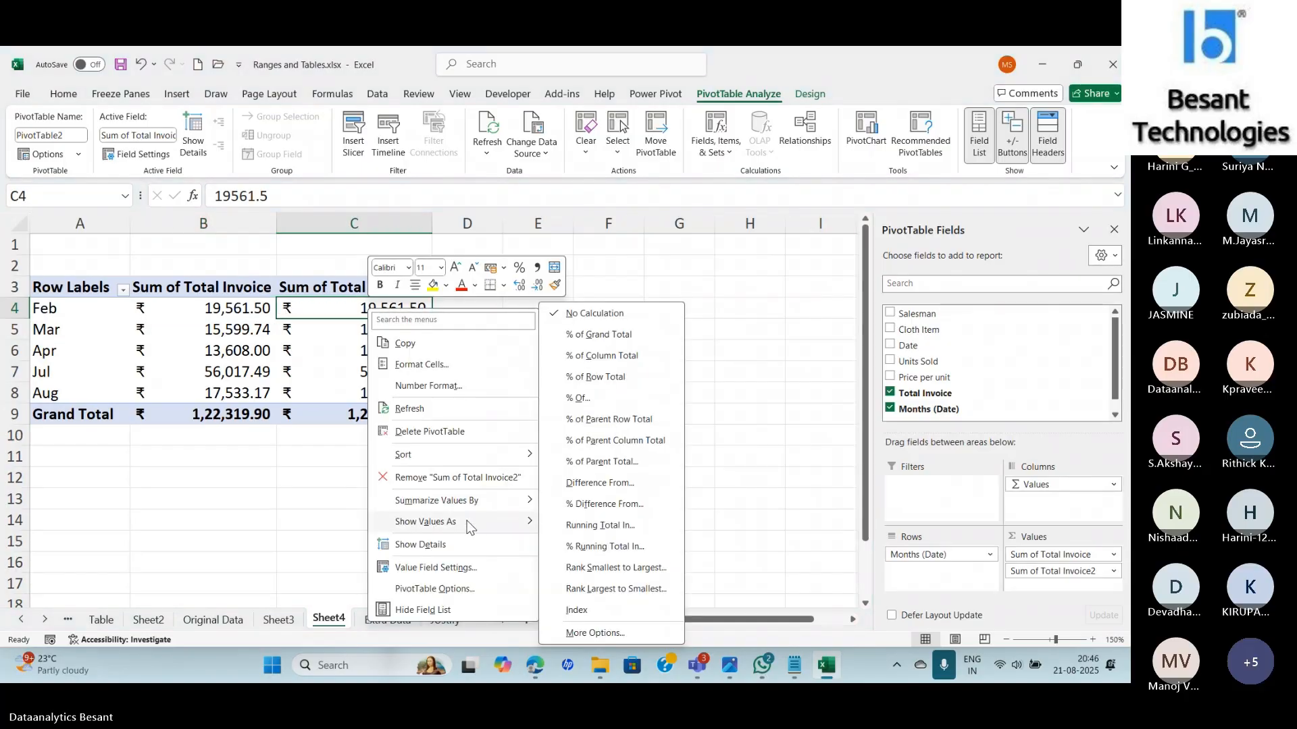
{"action": "left_click", "coordinate": [583, 504]}
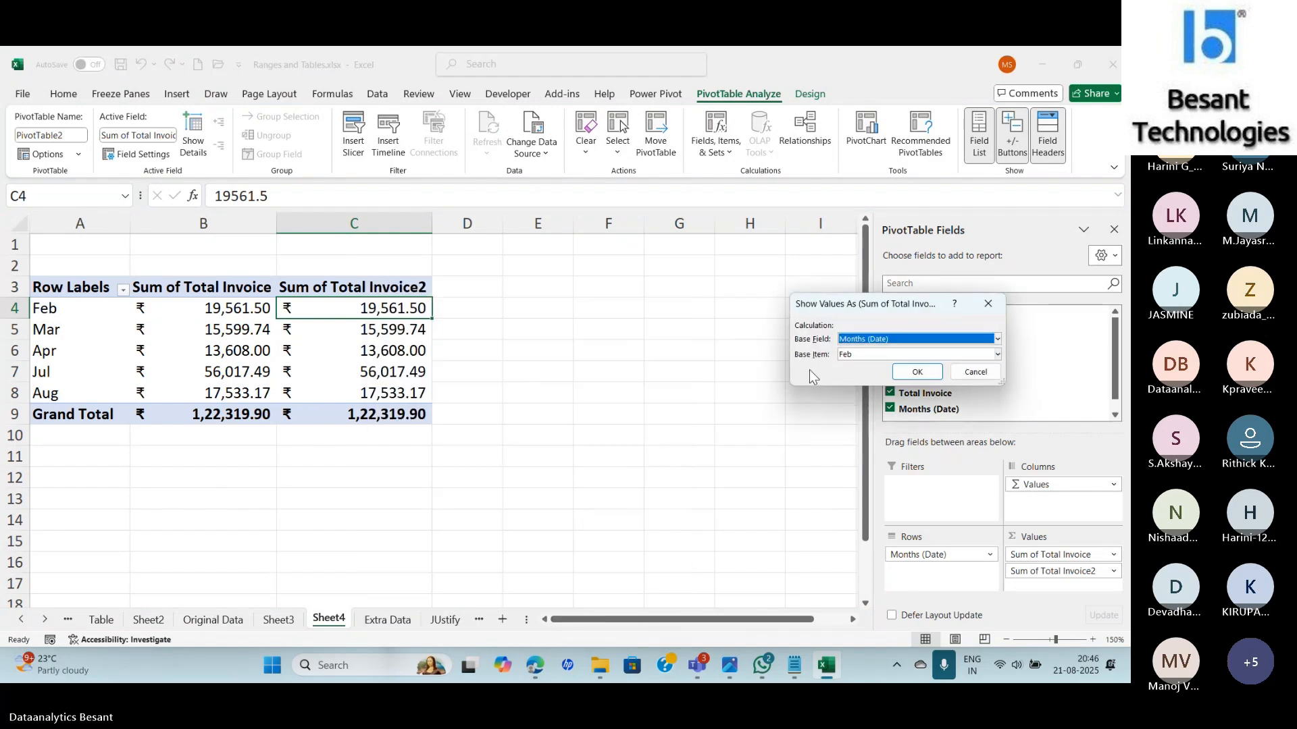
{"action": "left_click", "coordinate": [977, 371]}
{"action": "right_click", "coordinate": [358, 310]}
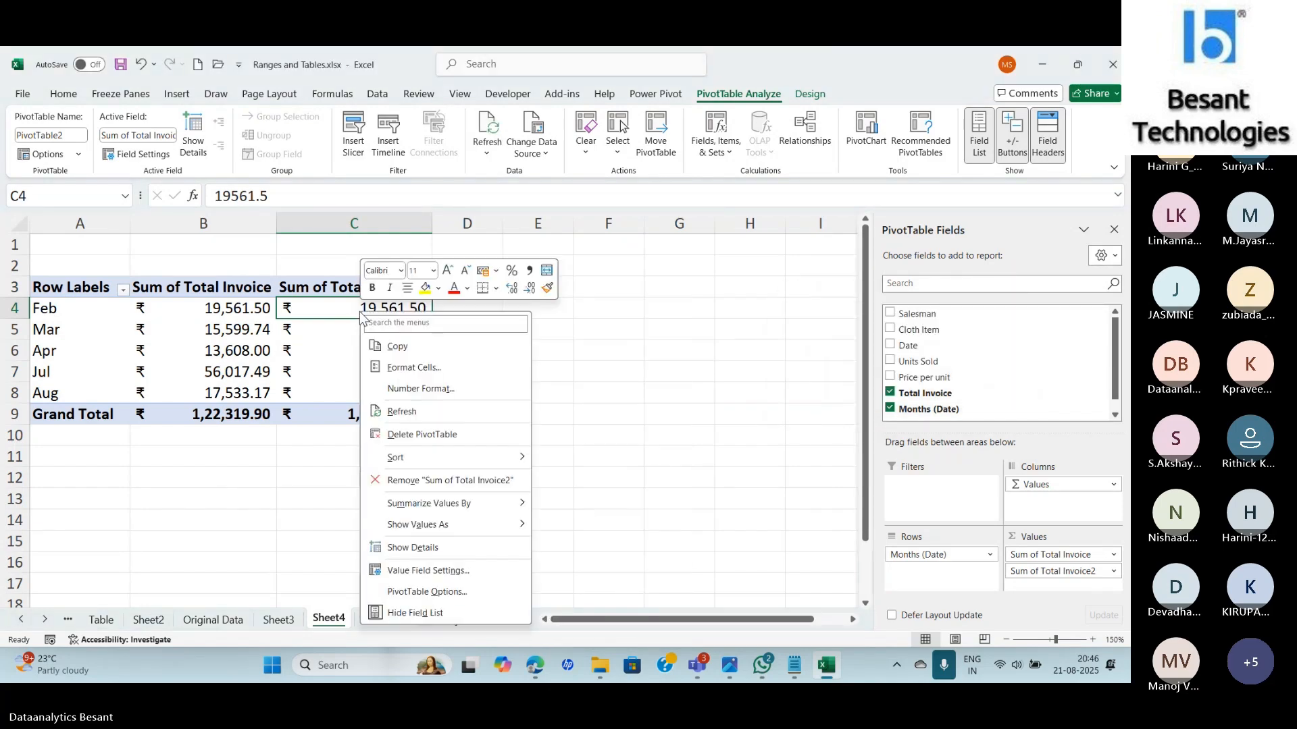
{"action": "mouse_move", "coordinate": [473, 525]}
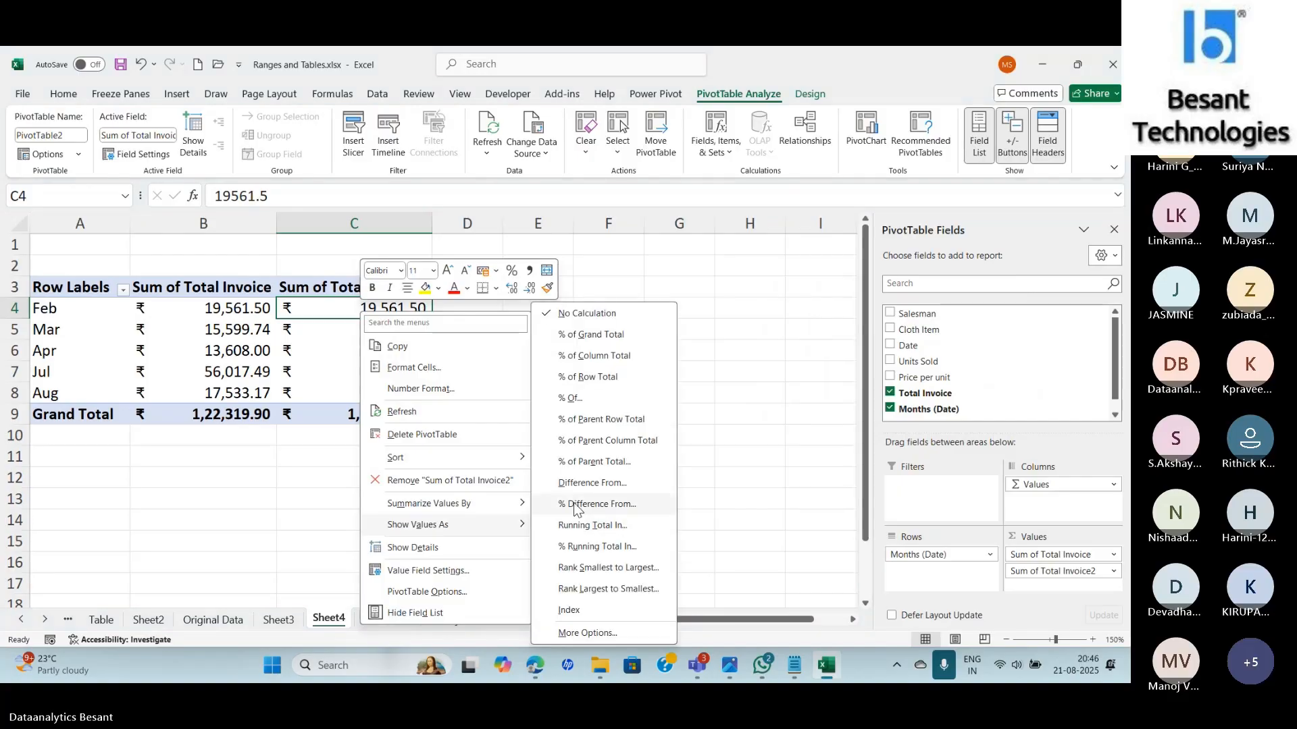
{"action": "left_click", "coordinate": [574, 502]}
{"action": "left_click", "coordinate": [871, 354]}
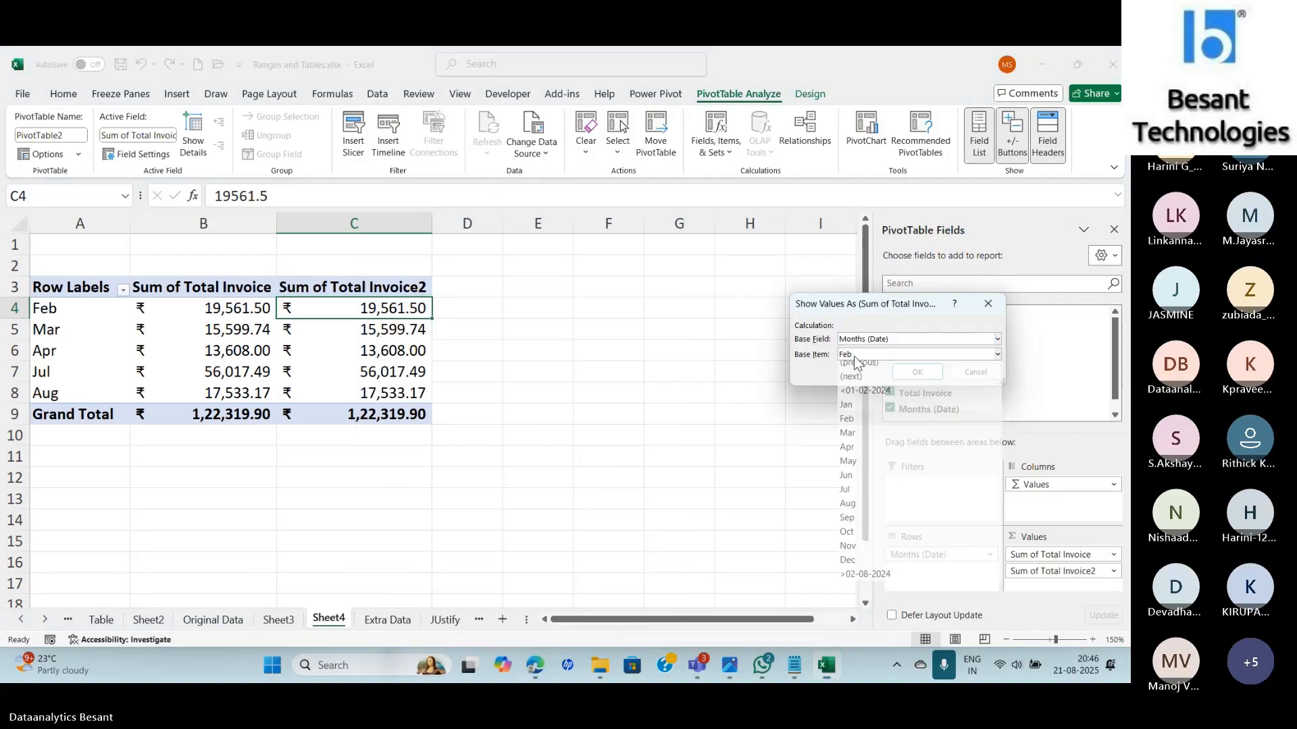
{"action": "left_click", "coordinate": [871, 367]}
{"action": "left_click", "coordinate": [916, 373]}
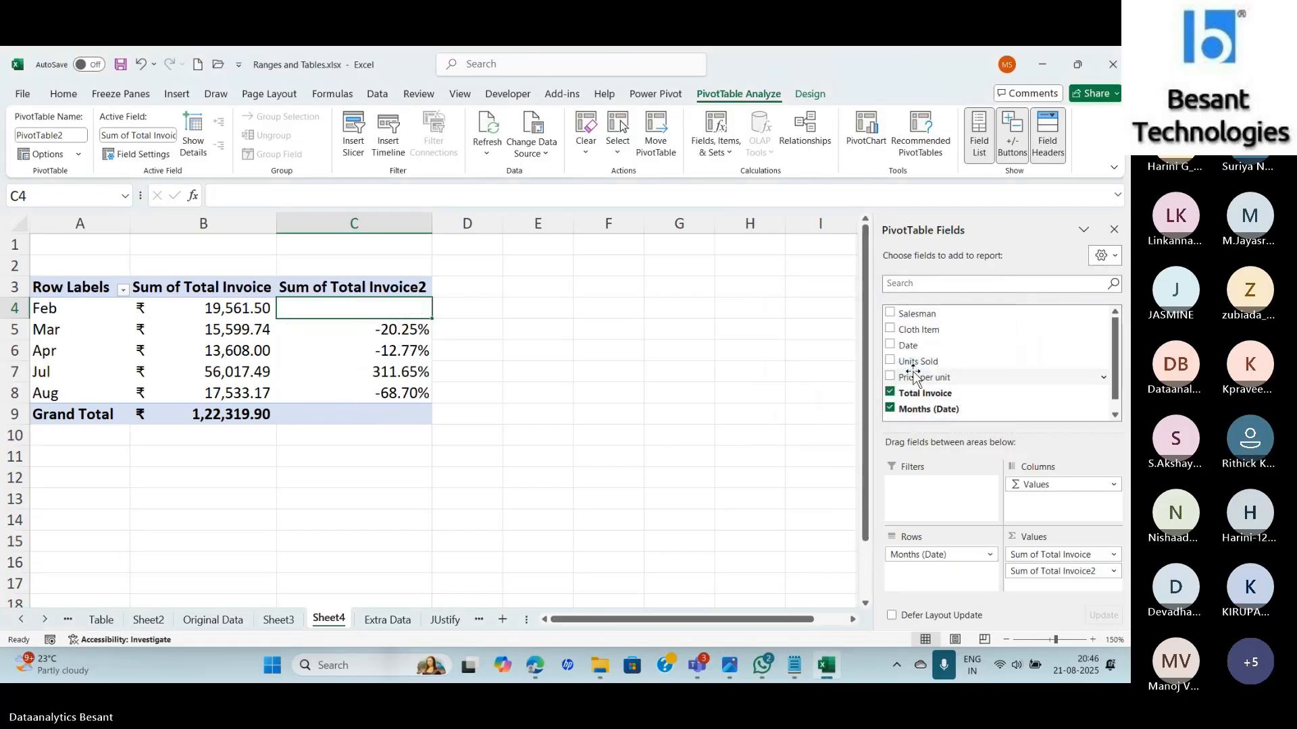
Rename the C3 header to 'Monthwise Diff in %'.
{"action": "left_click", "coordinate": [396, 287]}
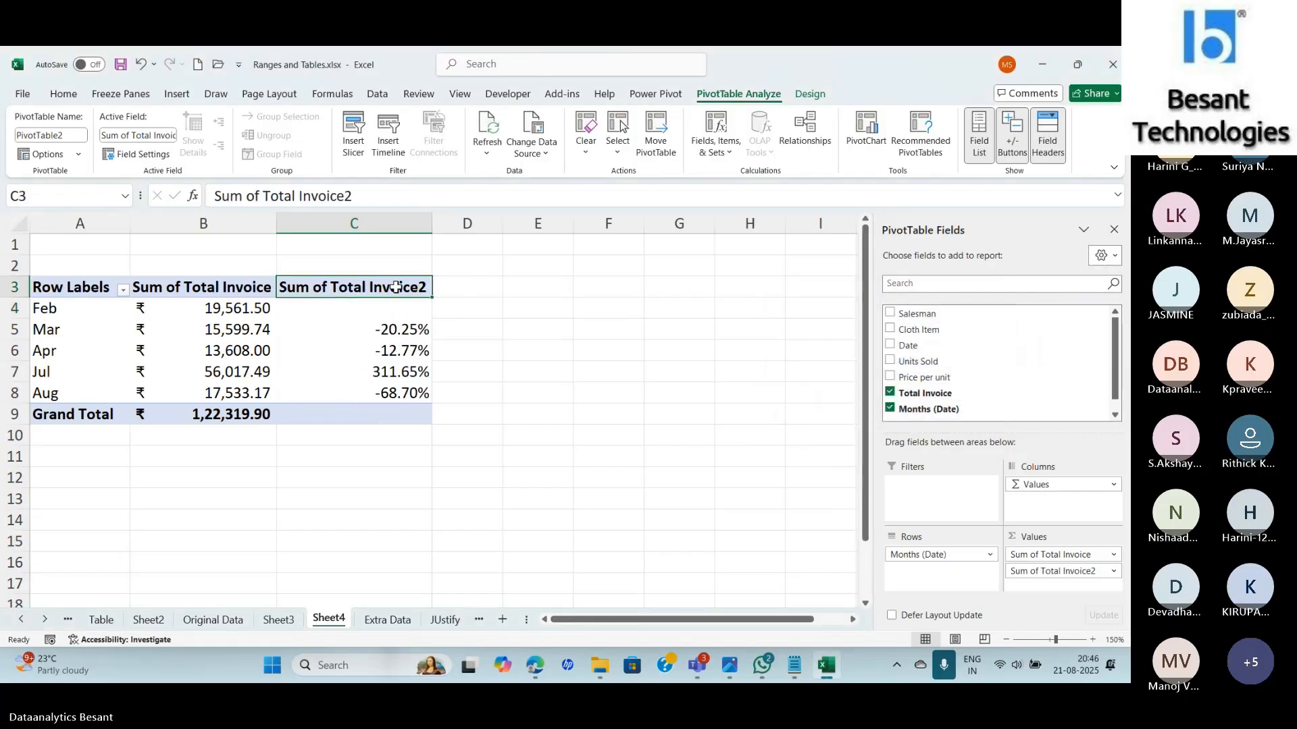
{"action": "type", "text": "% Dif"}
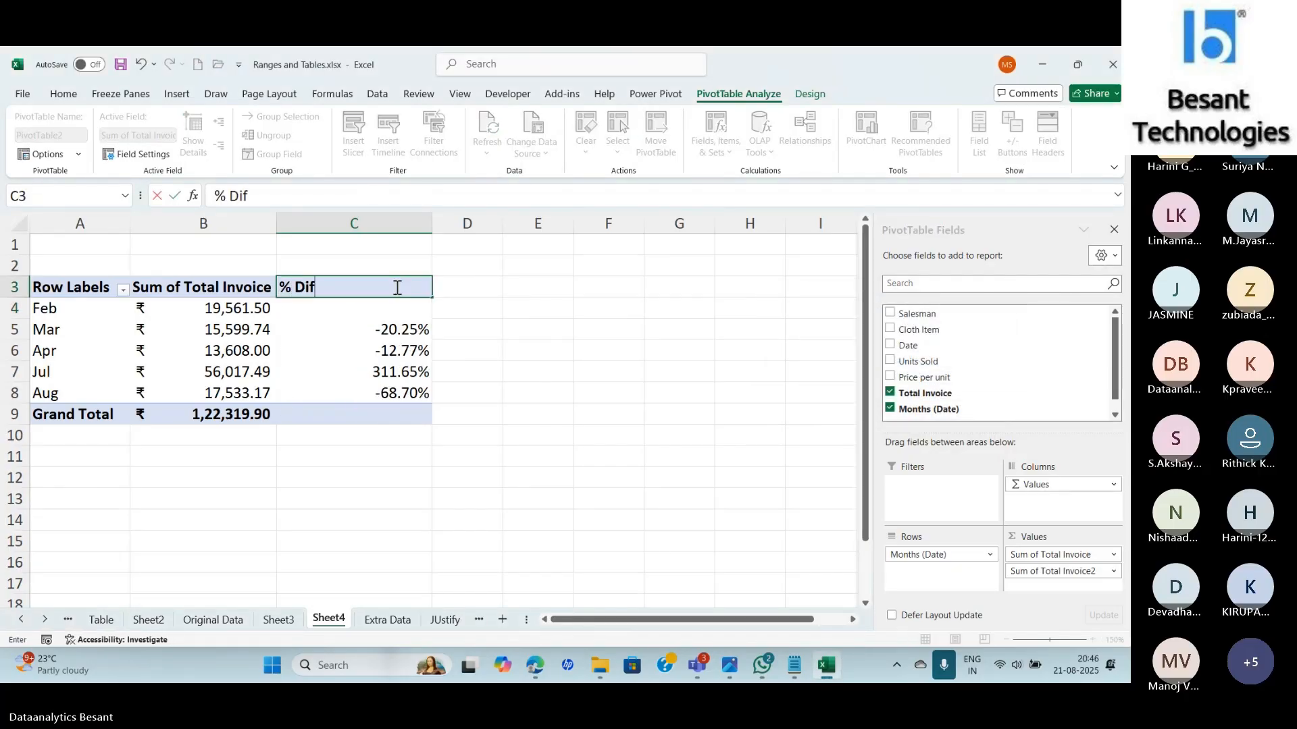
{"action": "type", "text": "fe"}
{"action": "key", "text": "BackSpace"}
{"action": "key", "text": "BackSpace"}
{"action": "key", "text": "BackSpace"}
{"action": "key", "text": "BackSpace"}
{"action": "key", "text": "BackSpace"}
{"action": "key", "text": "BackSpace"}
{"action": "key", "text": "BackSpace"}
{"action": "type", "text": "MOnthw"}
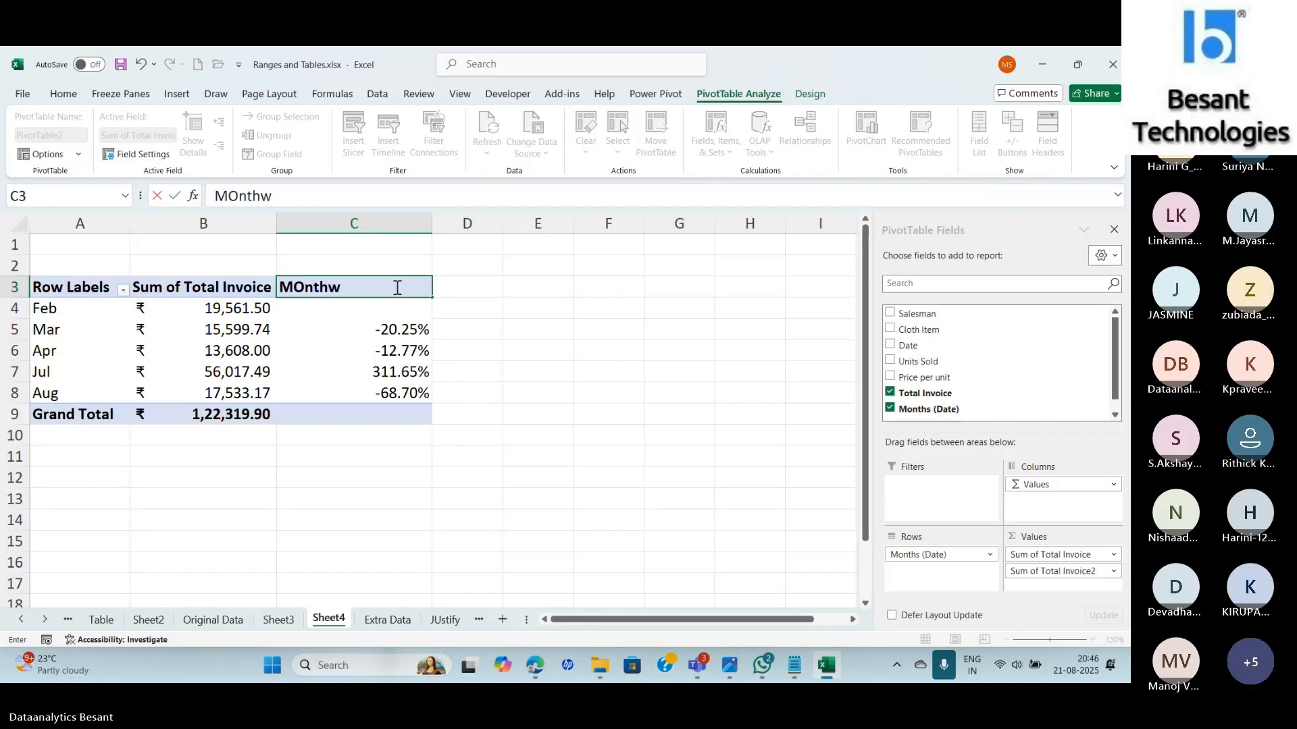
{"action": "type", "text": "ise Di"}
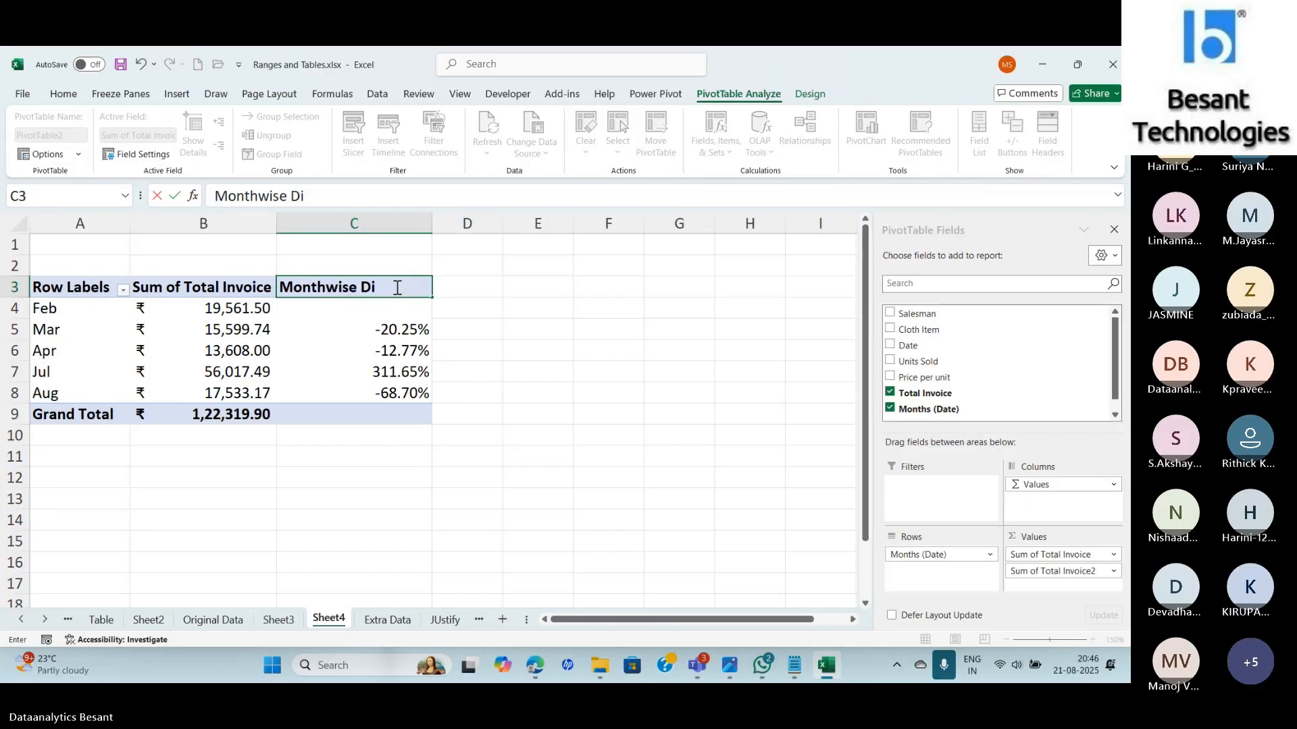
{"action": "type", "text": "ff in %"}
{"action": "key", "text": "Return"}
Rename the Sum of Total Invoice header in B3 to 'Total_Invoice'.
{"action": "left_click", "coordinate": [247, 289]}
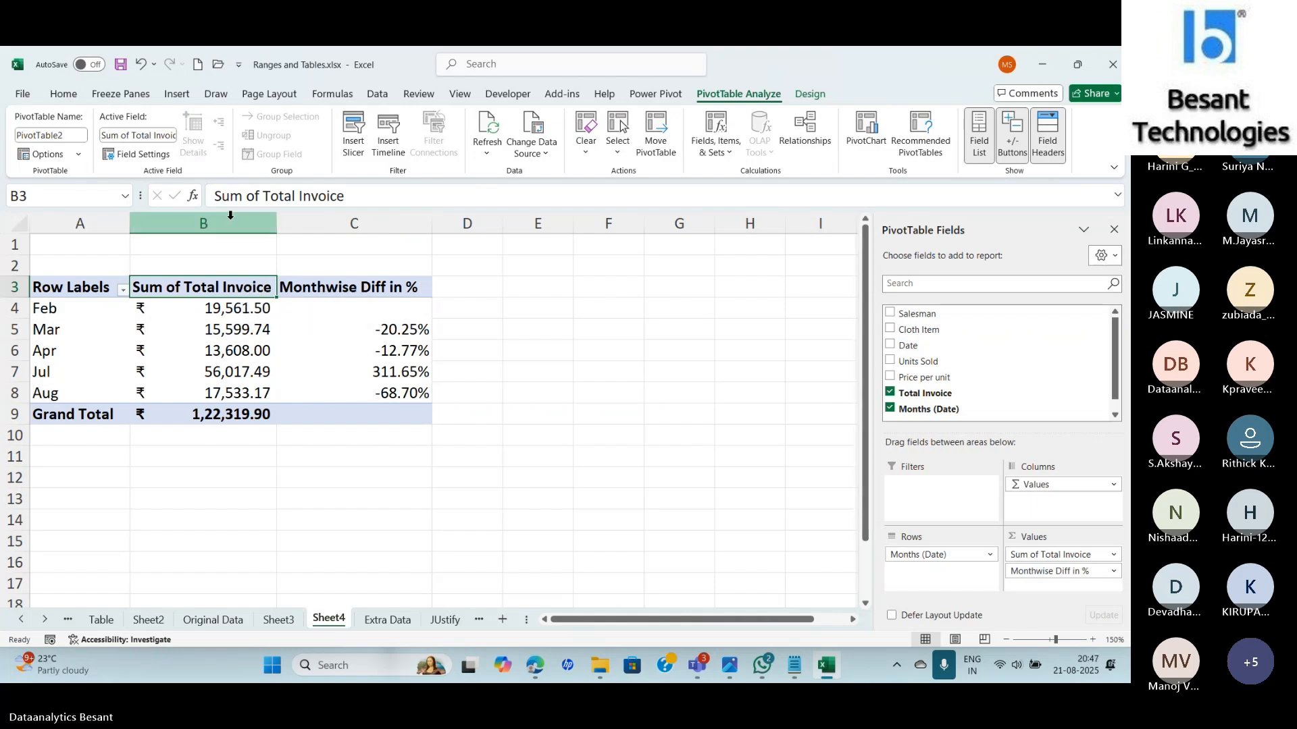
{"action": "left_click", "coordinate": [303, 196]}
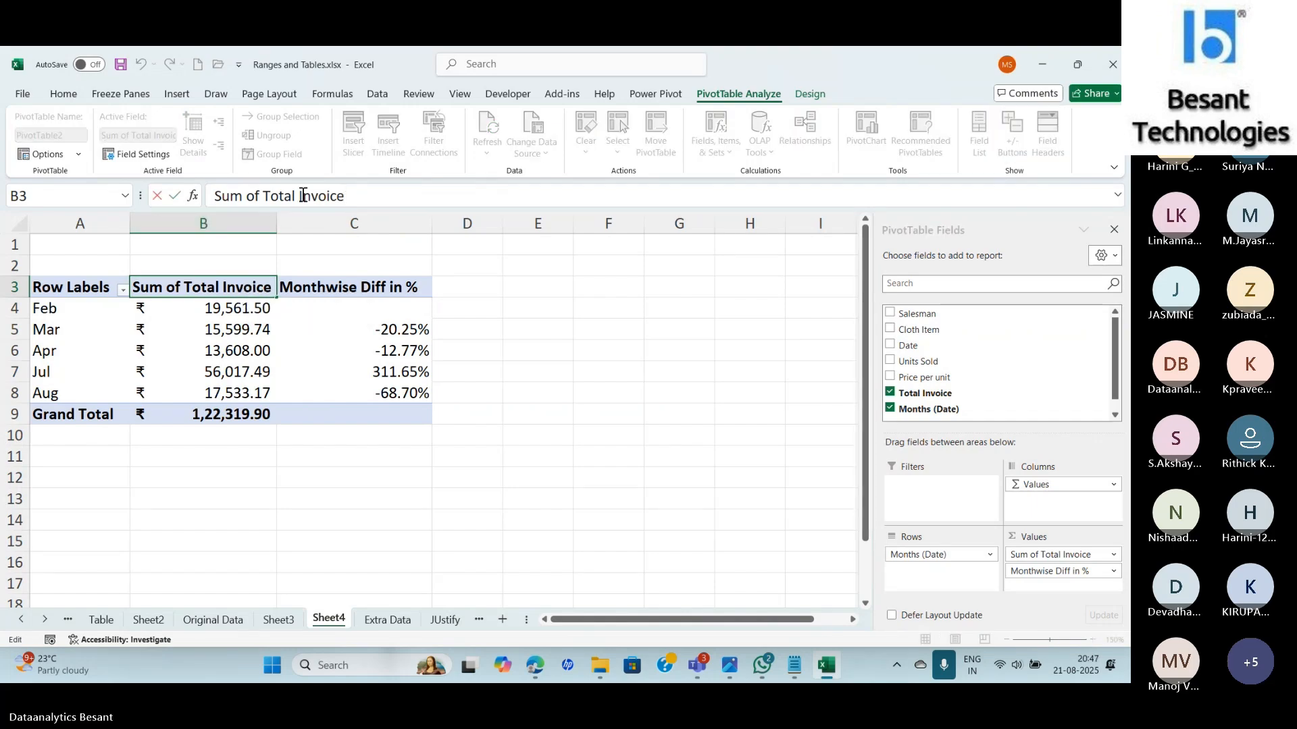
{"action": "key", "text": "BackSpace"}
{"action": "type", "text": "_"}
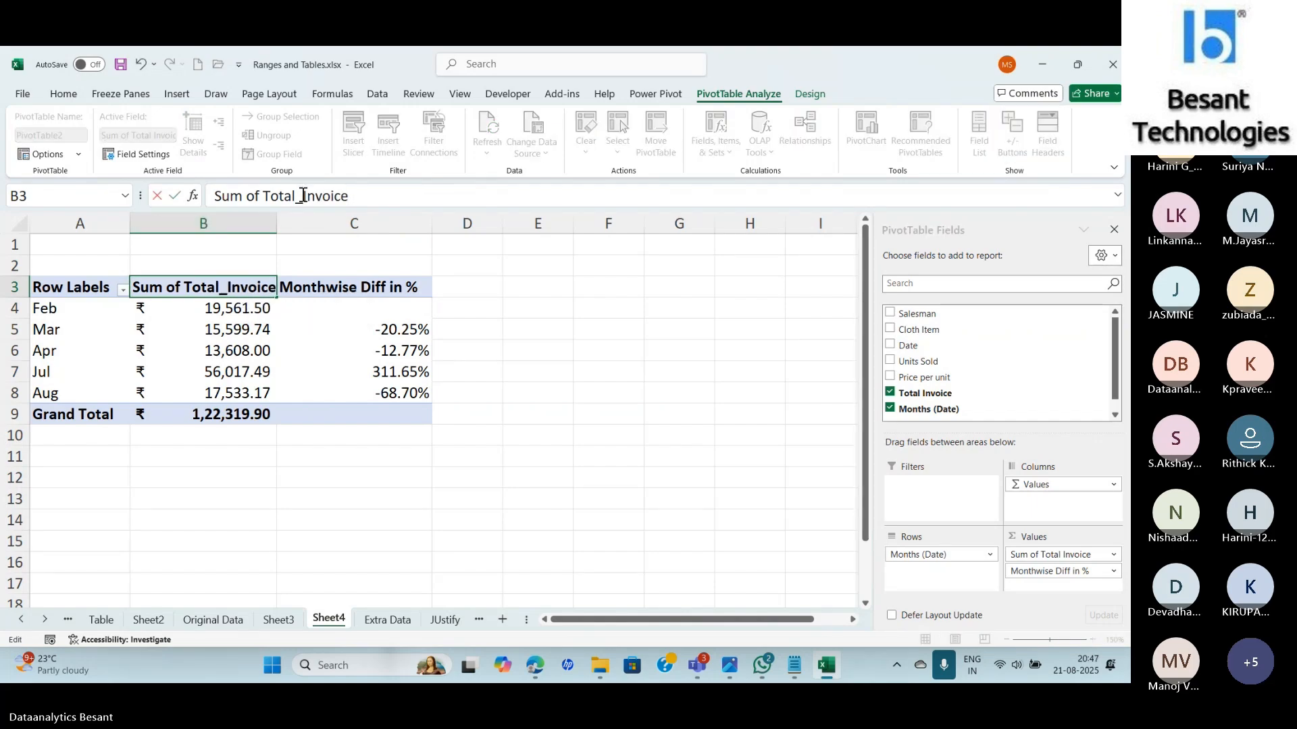
{"action": "key", "text": "Home"}
{"action": "key", "text": "Delete"}
{"action": "key", "text": "Delete"}
{"action": "key", "text": "Delete"}
{"action": "key", "text": "Delete"}
{"action": "key", "text": "Delete"}
{"action": "key", "text": "Delete"}
{"action": "key", "text": "Delete"}
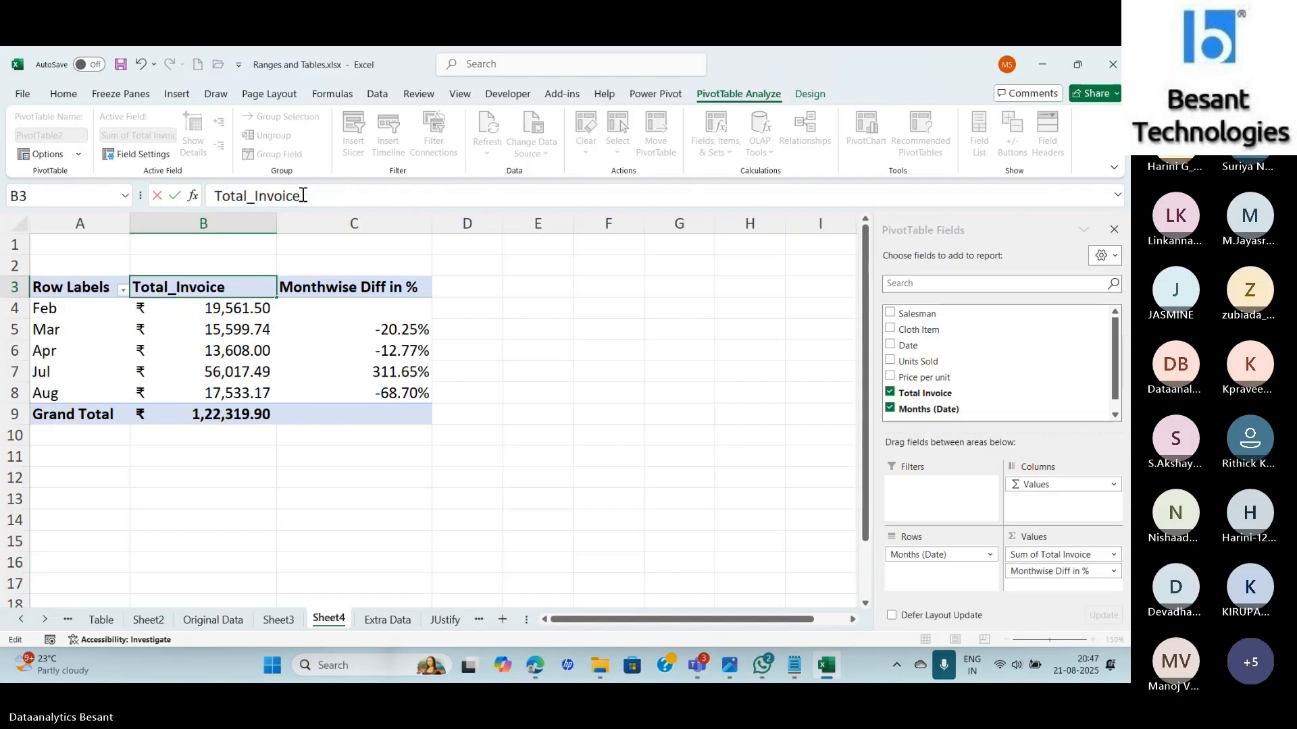
{"action": "key", "text": "Return"}
Rename the Row Labels header in A3 to 'Months'.
{"action": "left_click", "coordinate": [71, 287]}
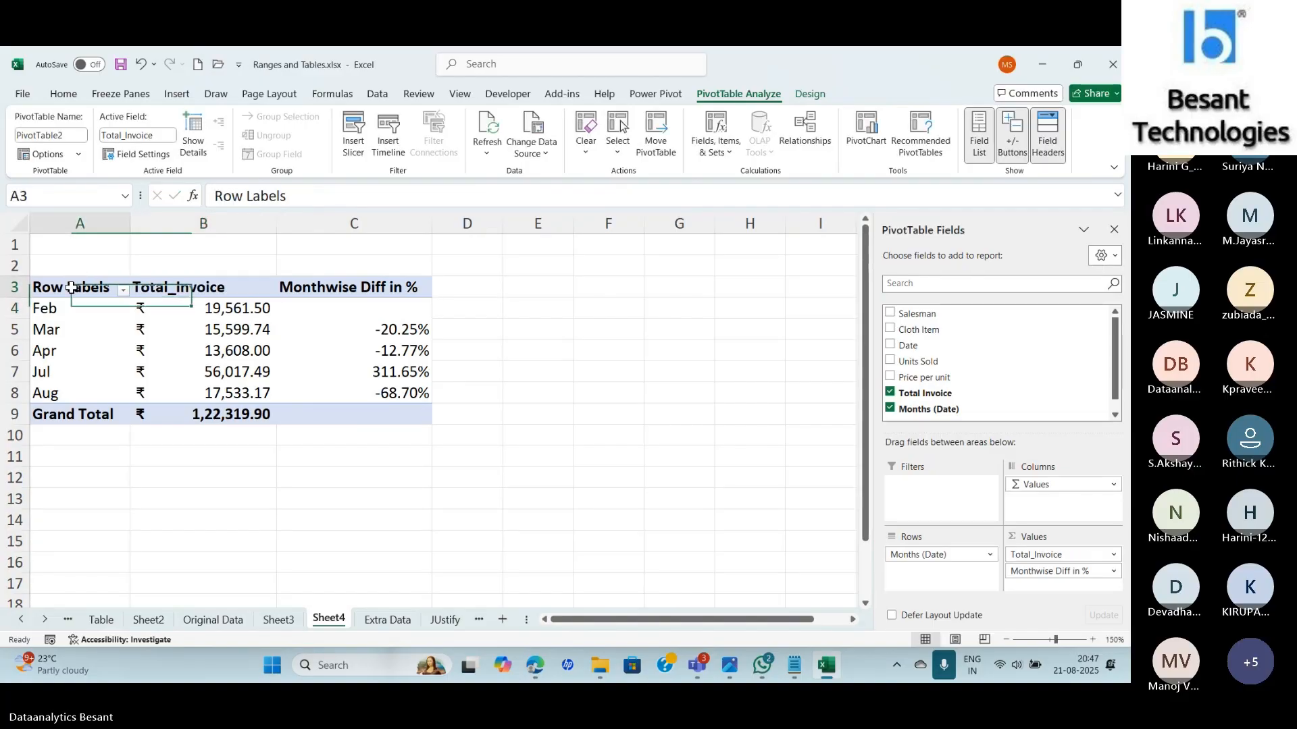
{"action": "type", "text": "Month"}
{"action": "type", "text": "s"}
{"action": "key", "text": "Return"}
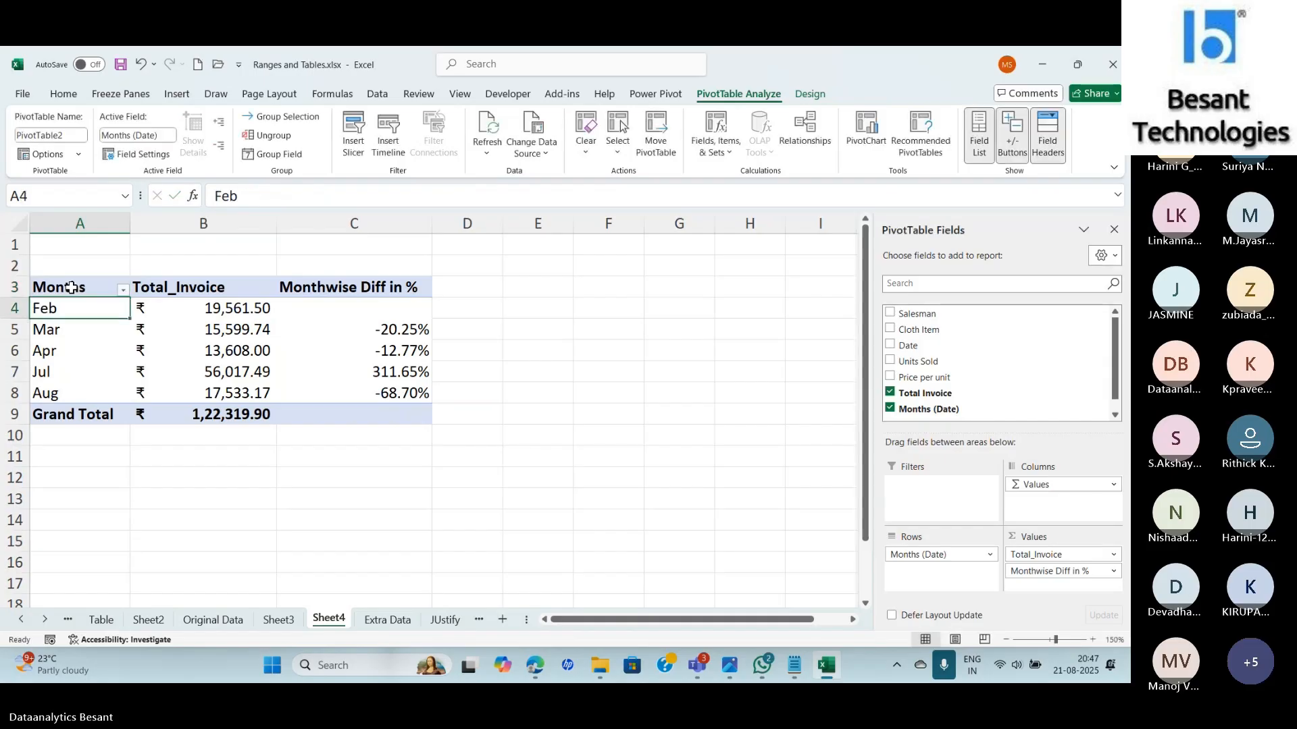
Apply the coloured directional arrows icon set to the Monthwise Diff in % values C4:C8.
{"action": "left_click_drag", "start_coordinate": [362, 310], "coordinate": [368, 396]}
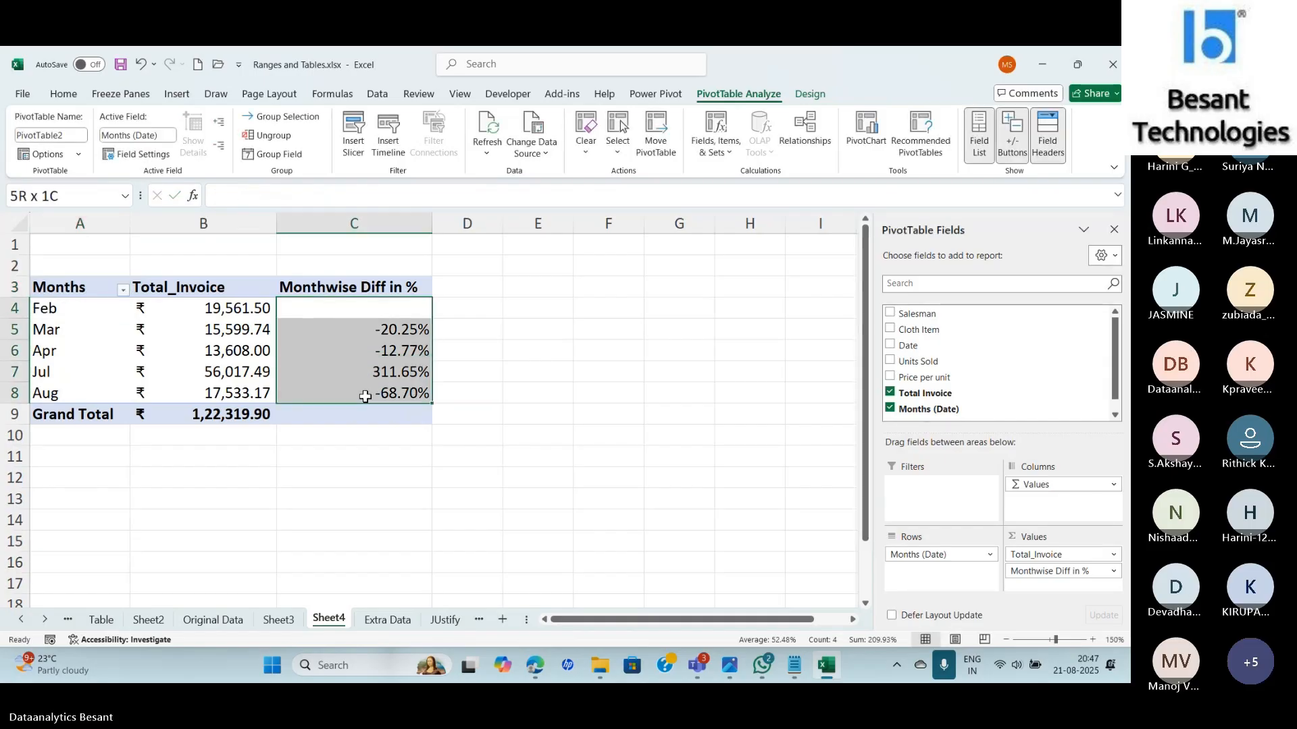
{"action": "left_click", "coordinate": [64, 95]}
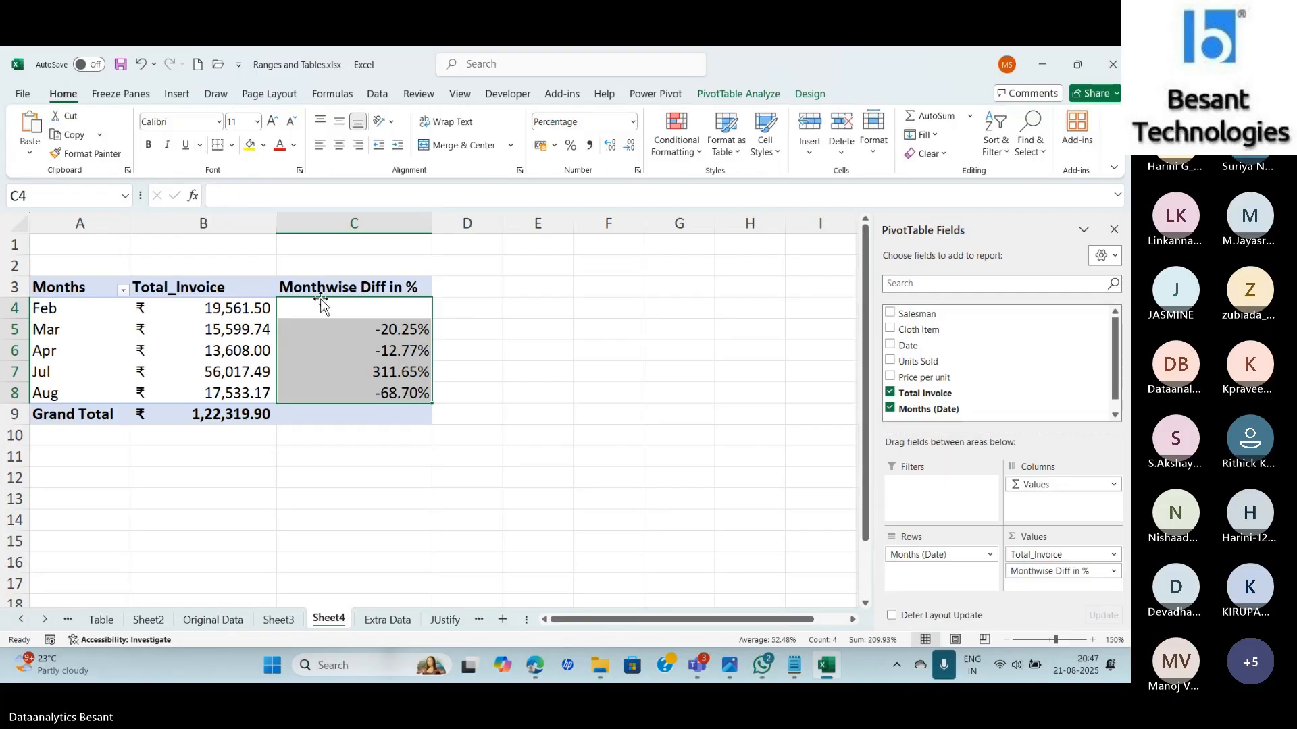
{"action": "left_click", "coordinate": [678, 150]}
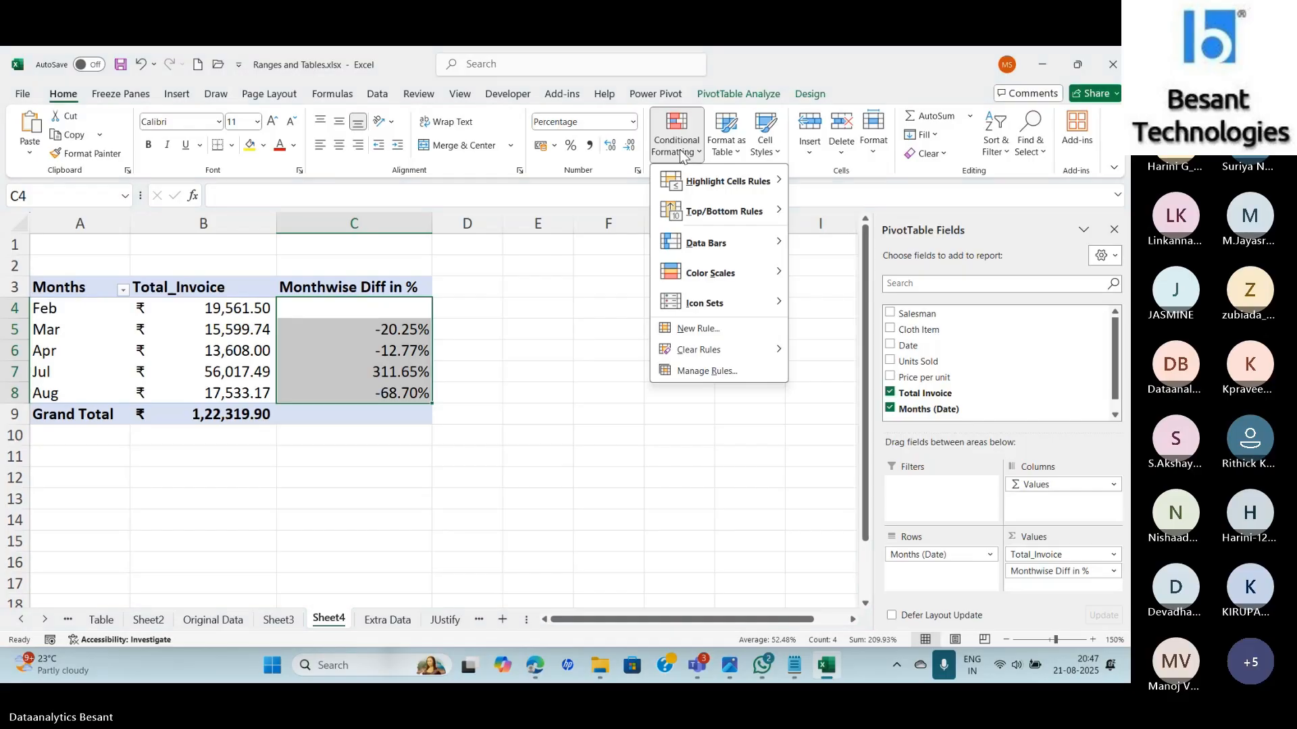
{"action": "mouse_move", "coordinate": [704, 303]}
{"action": "left_click", "coordinate": [813, 318]}
{"action": "left_click", "coordinate": [652, 412]}
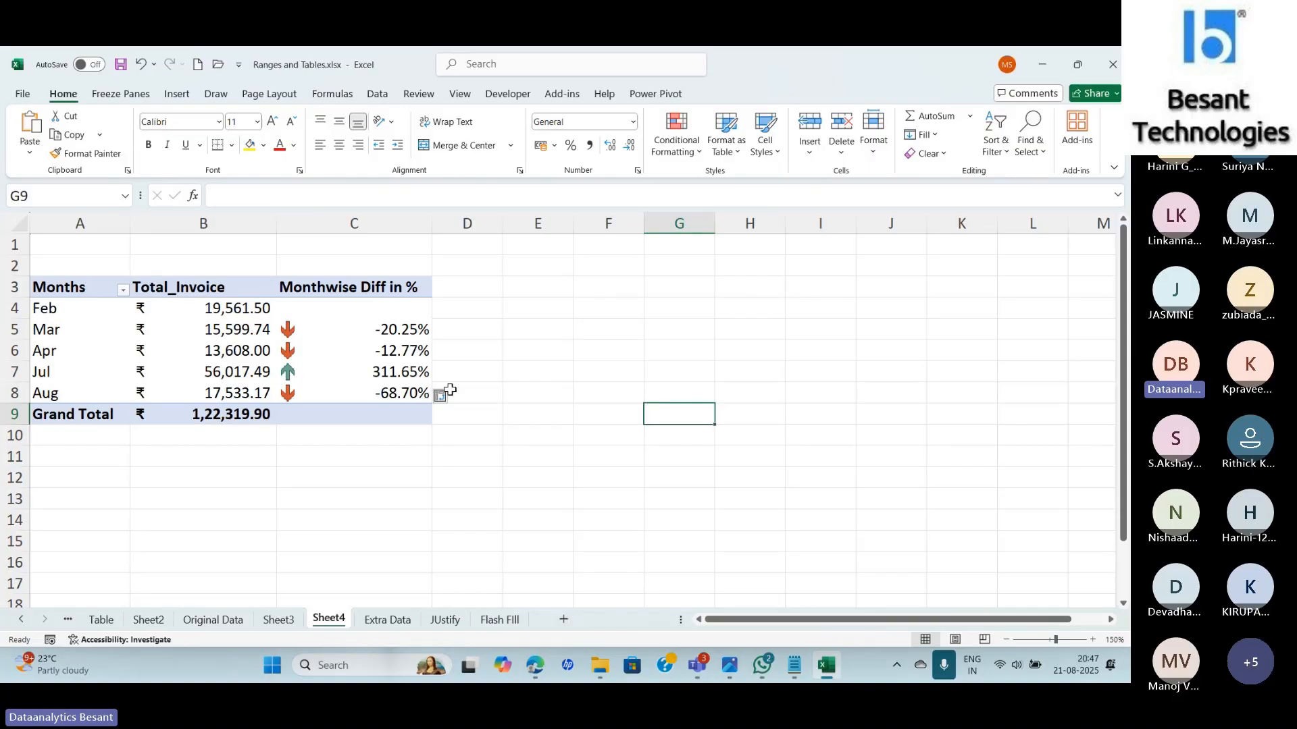
{"action": "mouse_move", "coordinate": [250, 397]}
{"action": "mouse_move", "coordinate": [231, 337]}
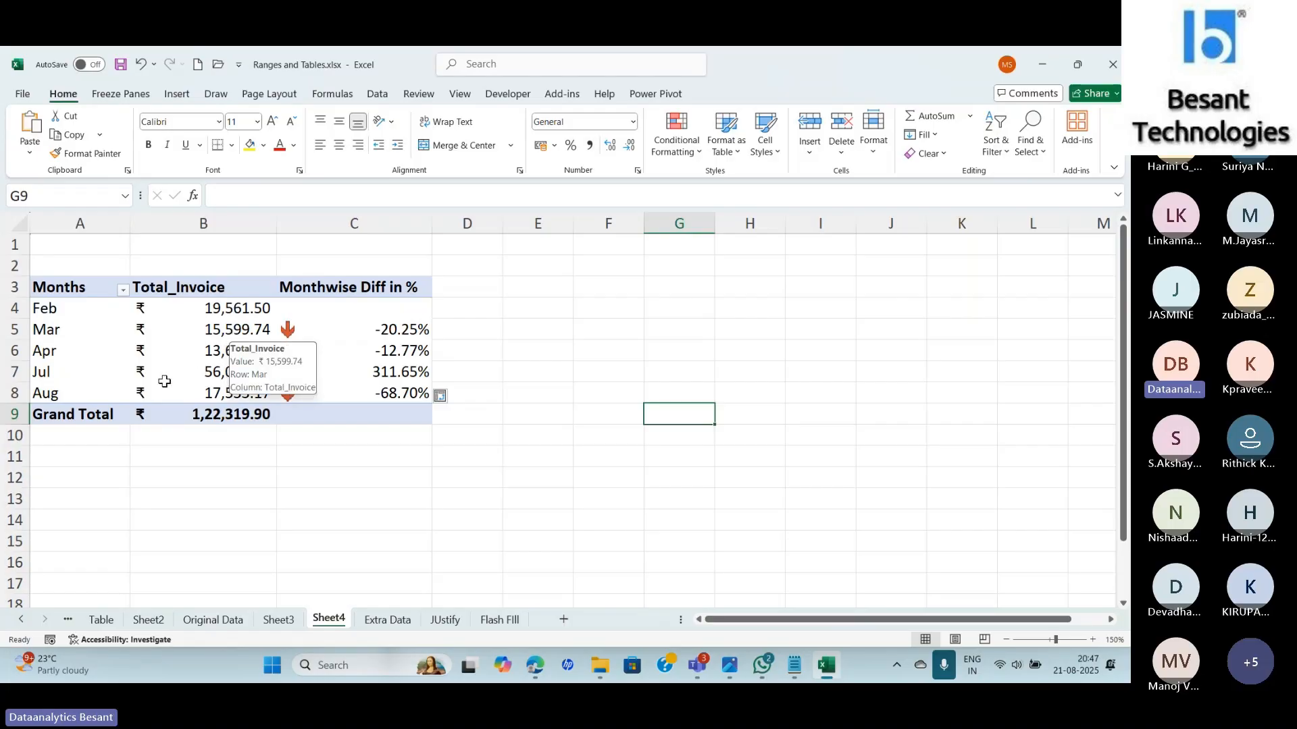
{"action": "mouse_move", "coordinate": [363, 332]}
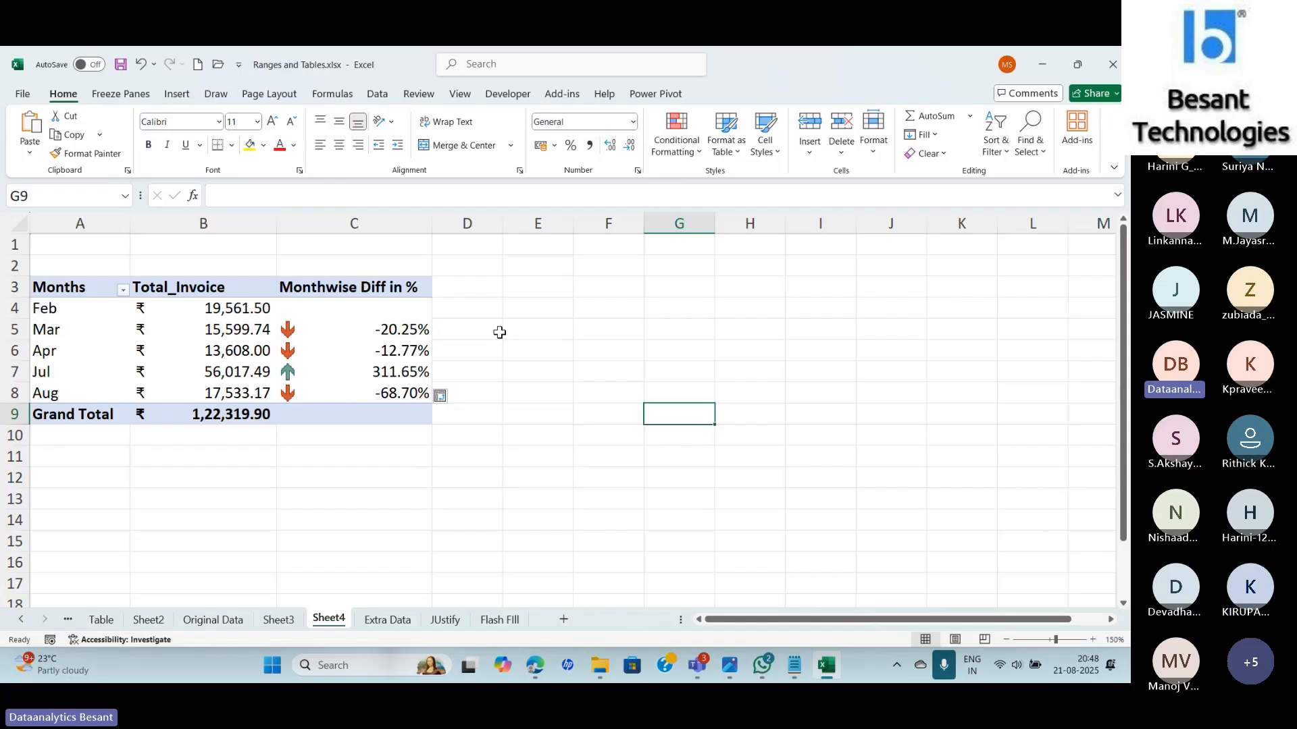
{"action": "left_click_drag", "start_coordinate": [395, 309], "coordinate": [400, 390]}
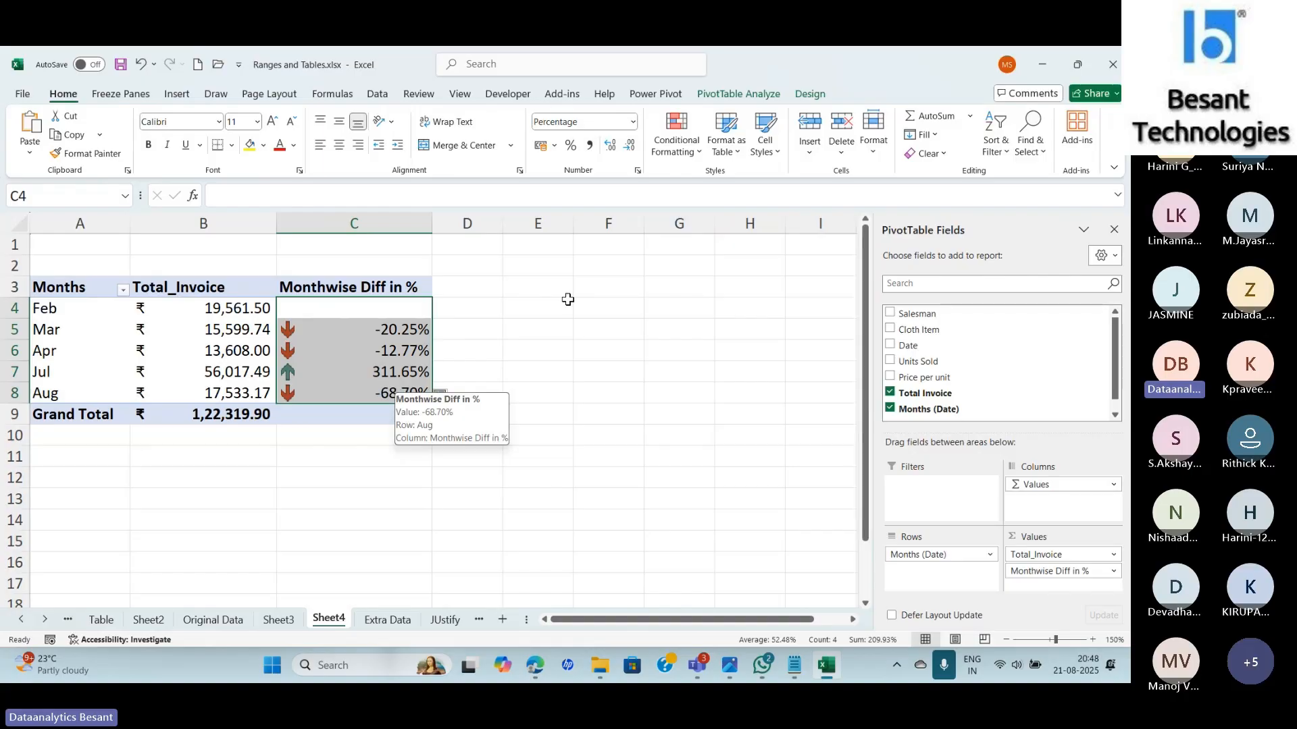
Decrease decimals twice so the percentages show as whole numbers like -20% and 312%.
{"action": "left_click", "coordinate": [628, 145]}
{"action": "left_click", "coordinate": [629, 144]}
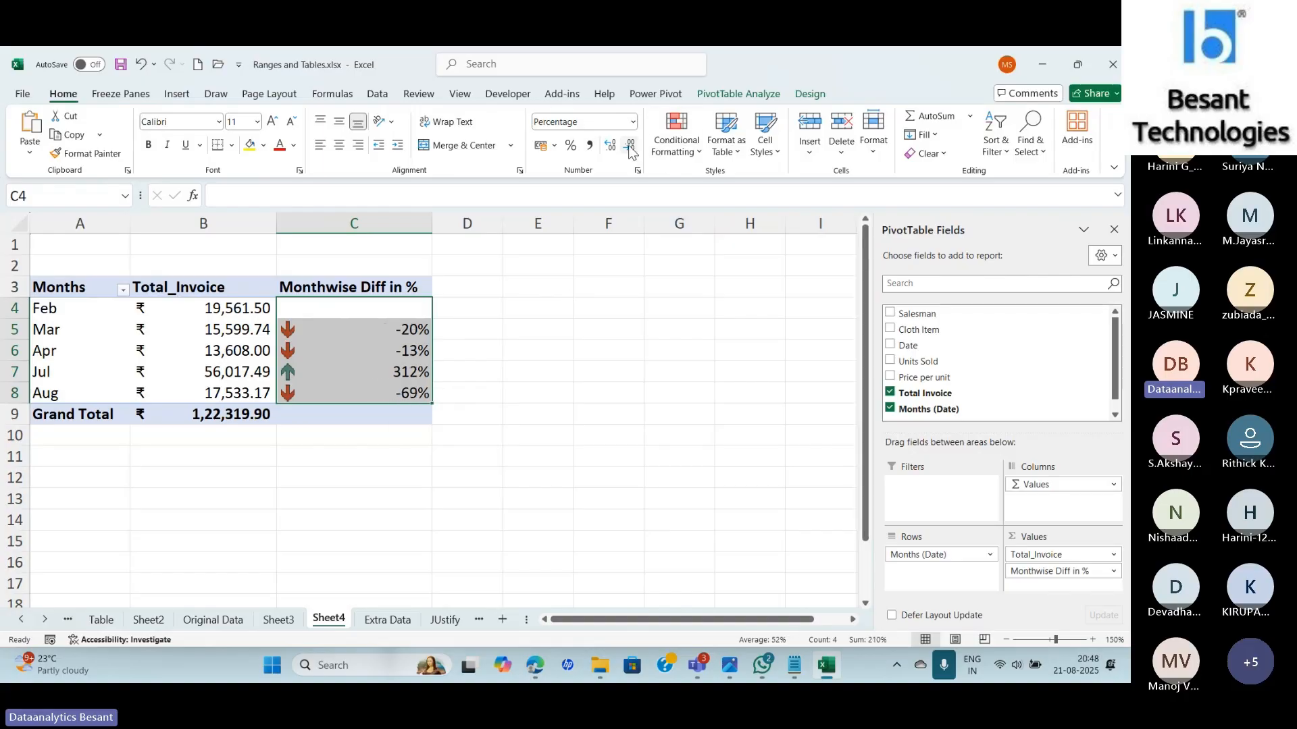
{"action": "left_click", "coordinate": [557, 348]}
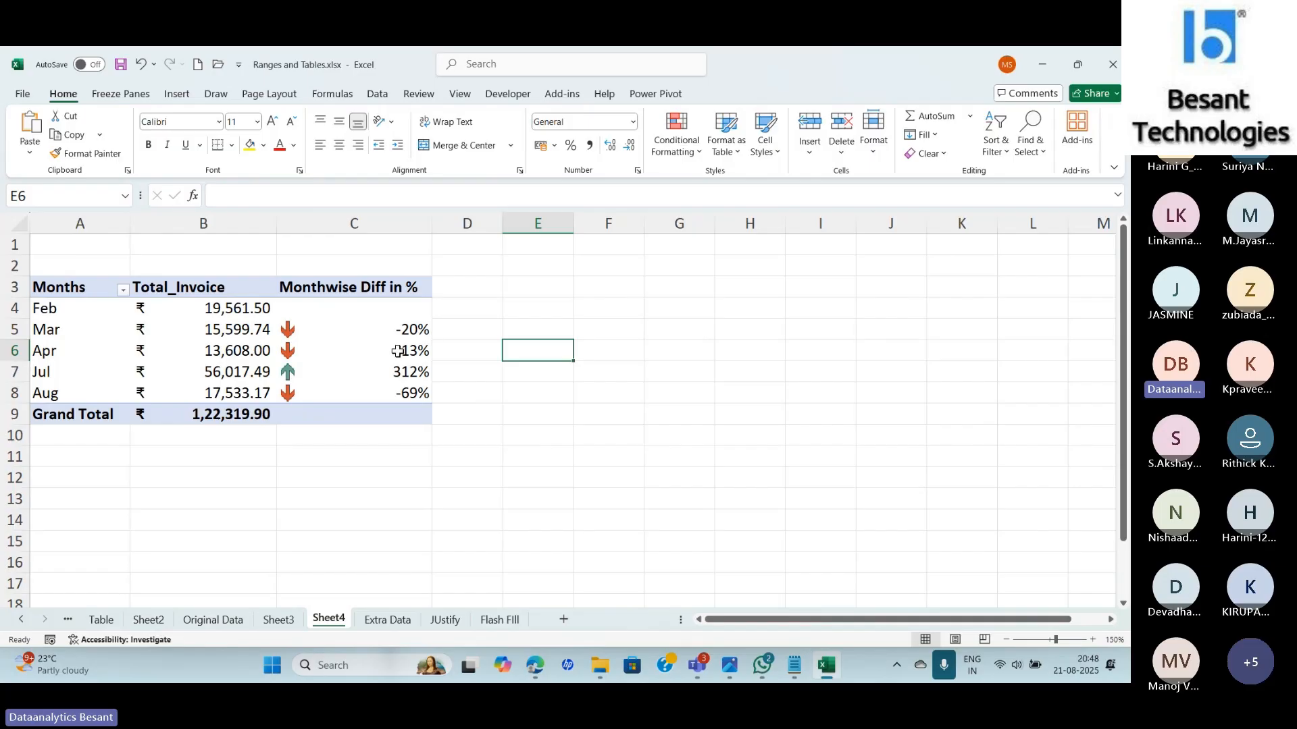
{"action": "mouse_move", "coordinate": [397, 351]}
{"action": "mouse_move", "coordinate": [403, 379]}
{"action": "mouse_move", "coordinate": [255, 397]}
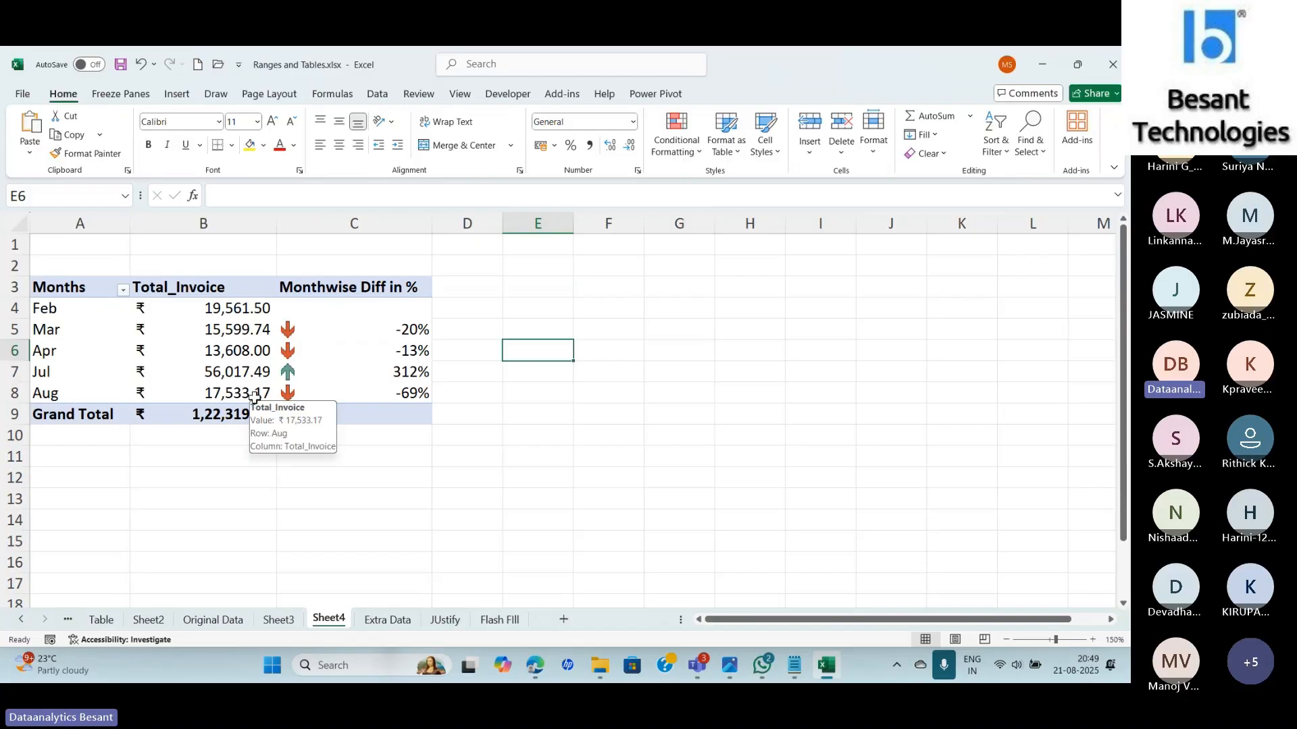
{"action": "mouse_move", "coordinate": [429, 398]}
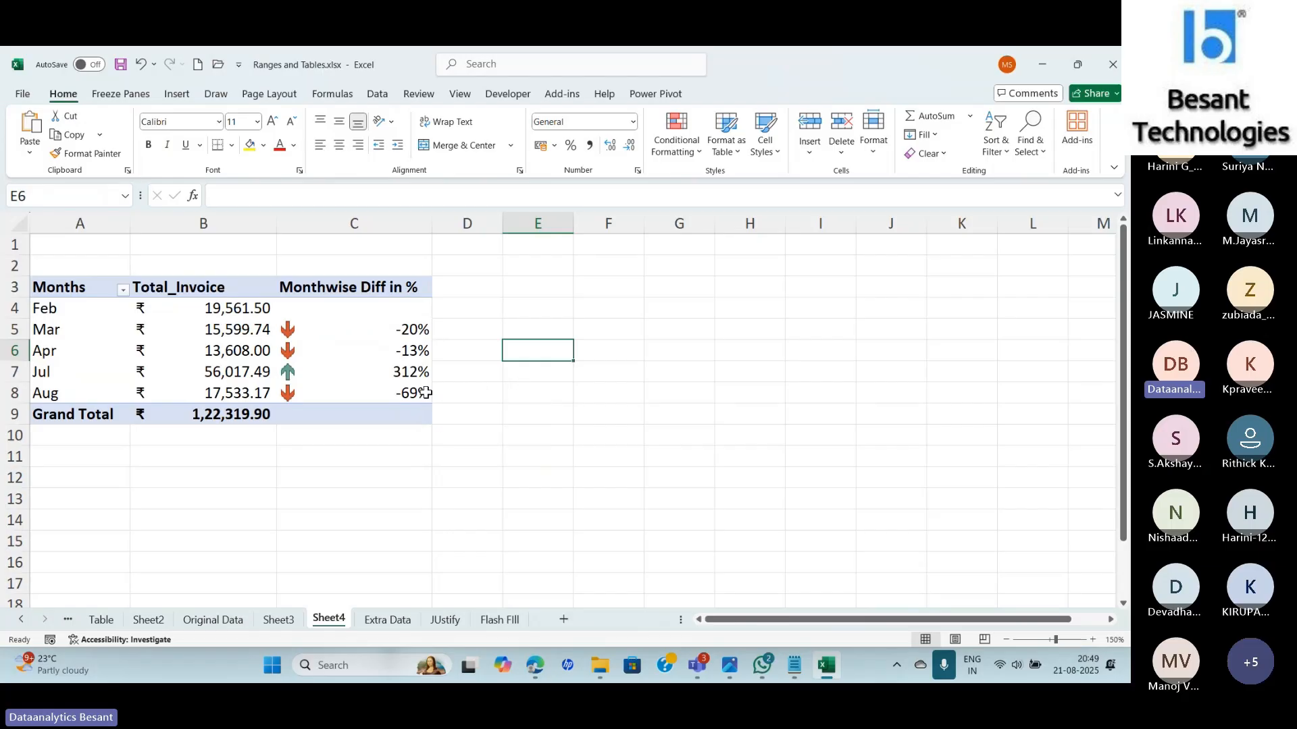
{"action": "mouse_move", "coordinate": [304, 369]}
{"action": "left_click", "coordinate": [370, 622]}
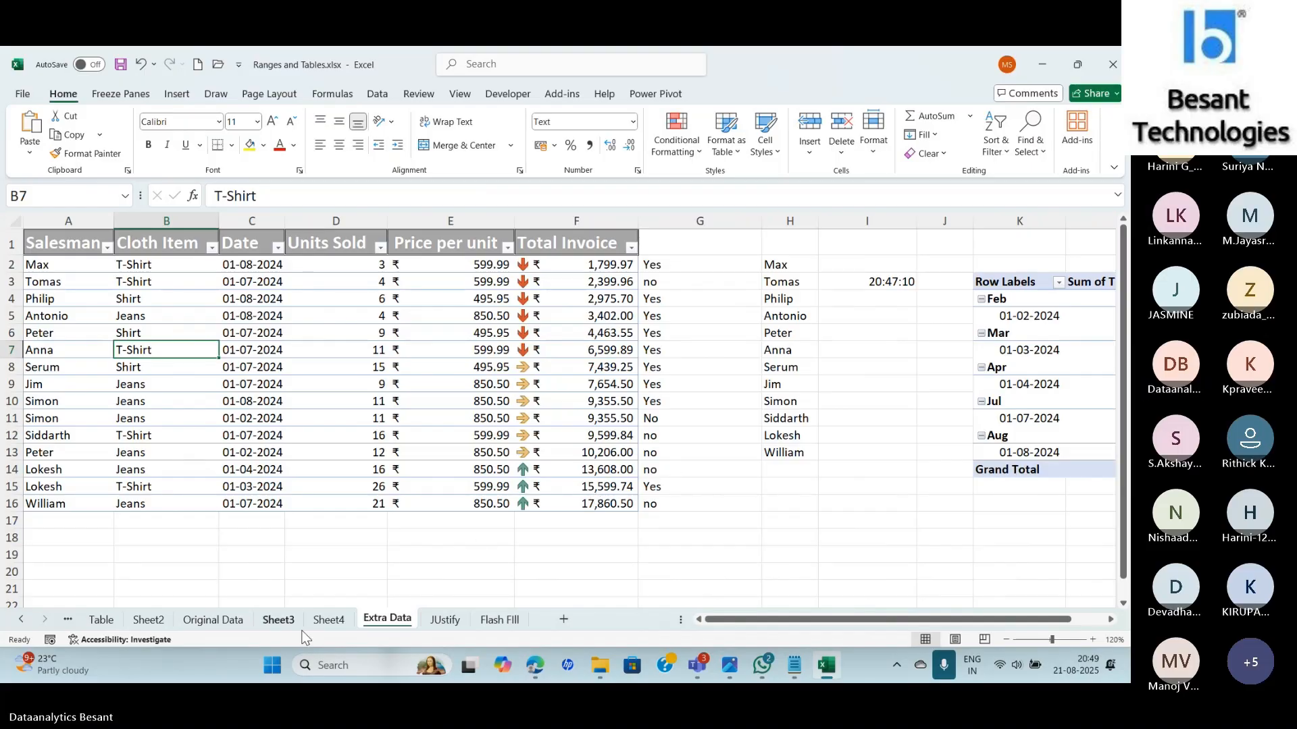
{"action": "left_click", "coordinate": [337, 624]}
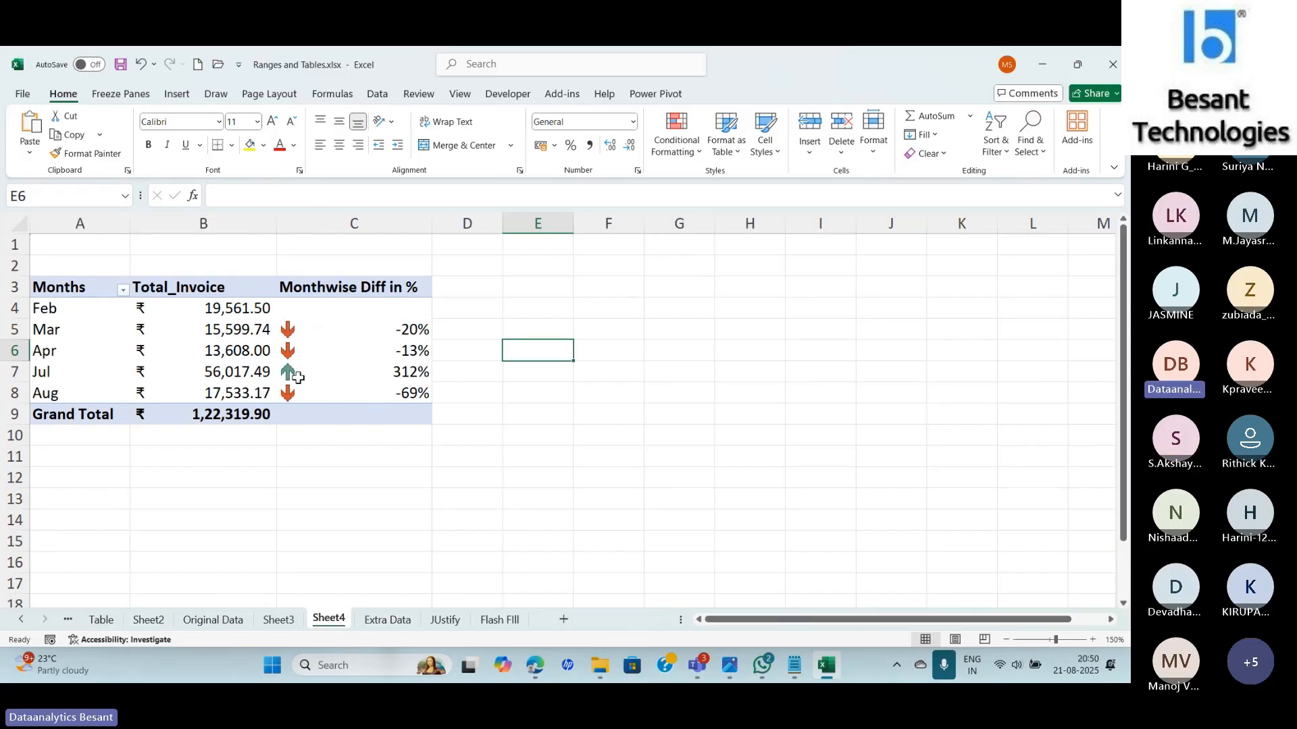
Edit the C4:C8 icon rule to use the red, yellow and green triangles set.
{"action": "mouse_move", "coordinate": [298, 394]}
{"action": "left_click_drag", "start_coordinate": [297, 308], "coordinate": [308, 393]}
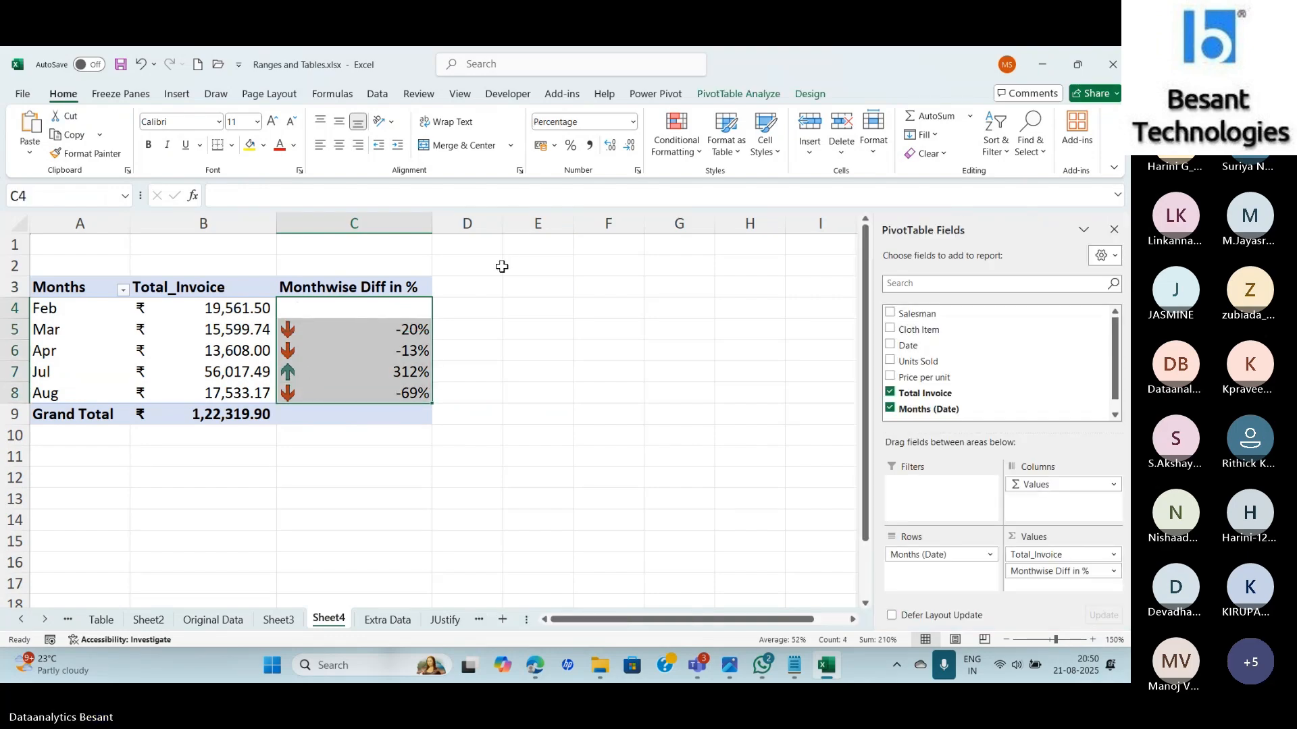
{"action": "left_click", "coordinate": [677, 148]}
{"action": "left_click", "coordinate": [708, 371]}
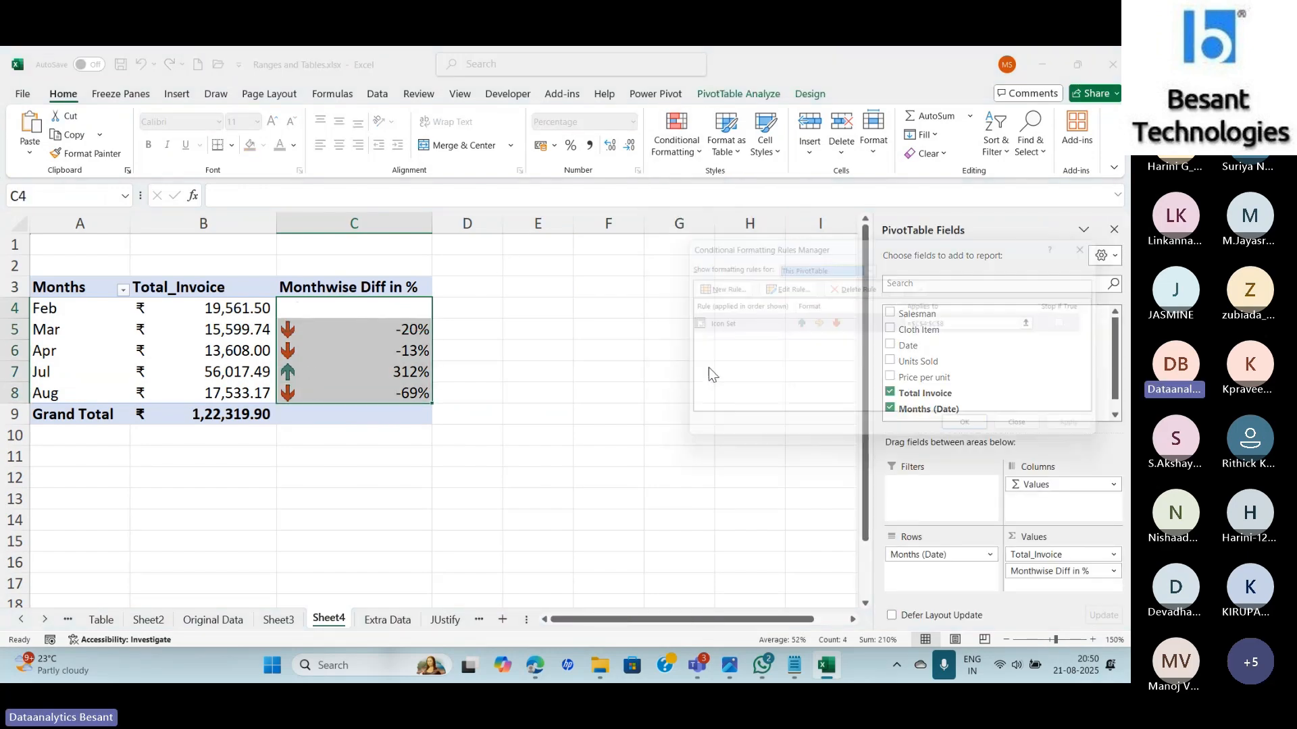
{"action": "double_click", "coordinate": [777, 331]}
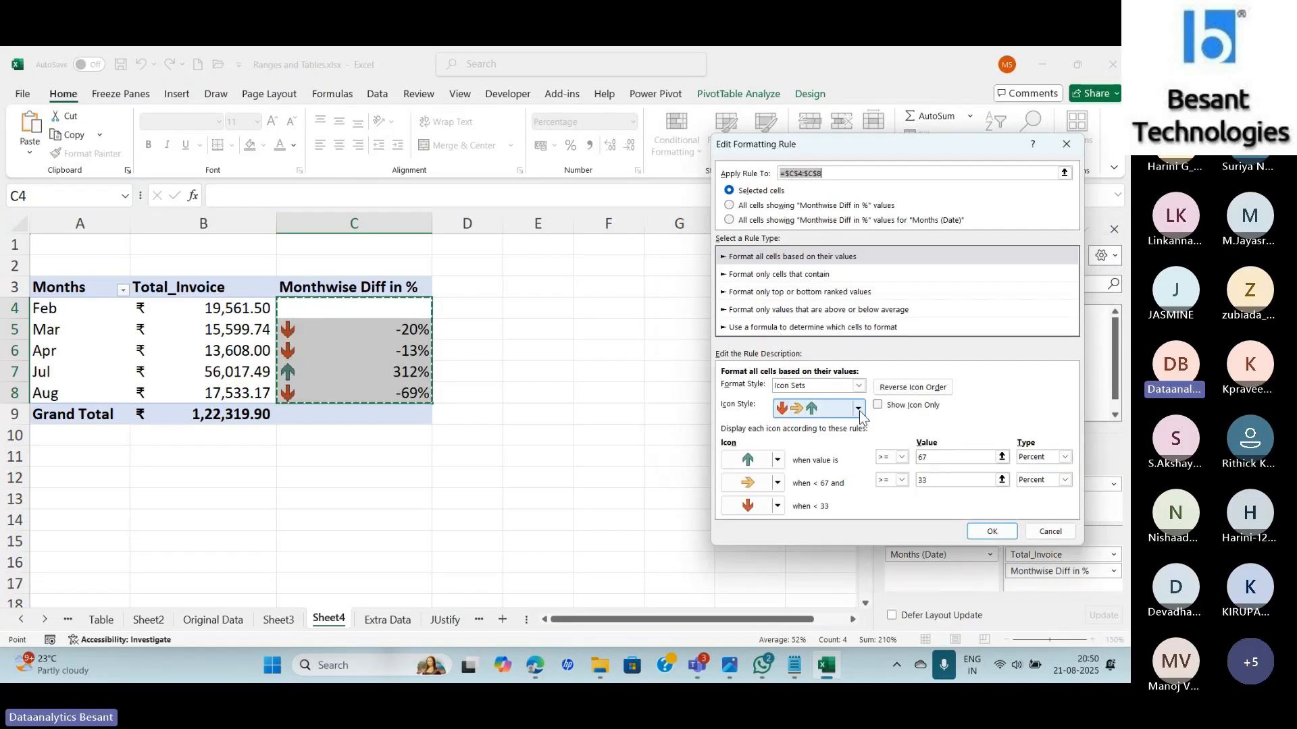
{"action": "left_click", "coordinate": [858, 410]}
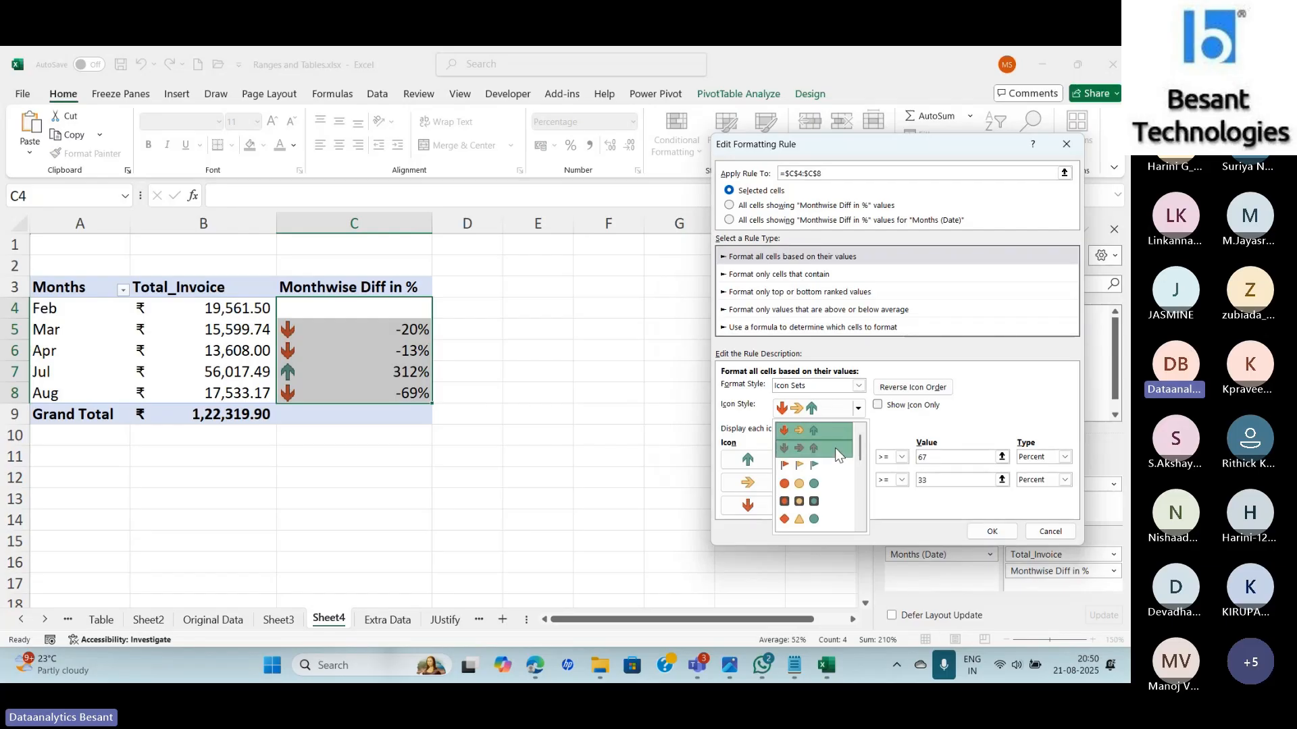
{"action": "left_click", "coordinate": [834, 447]}
{"action": "left_click", "coordinate": [857, 410]}
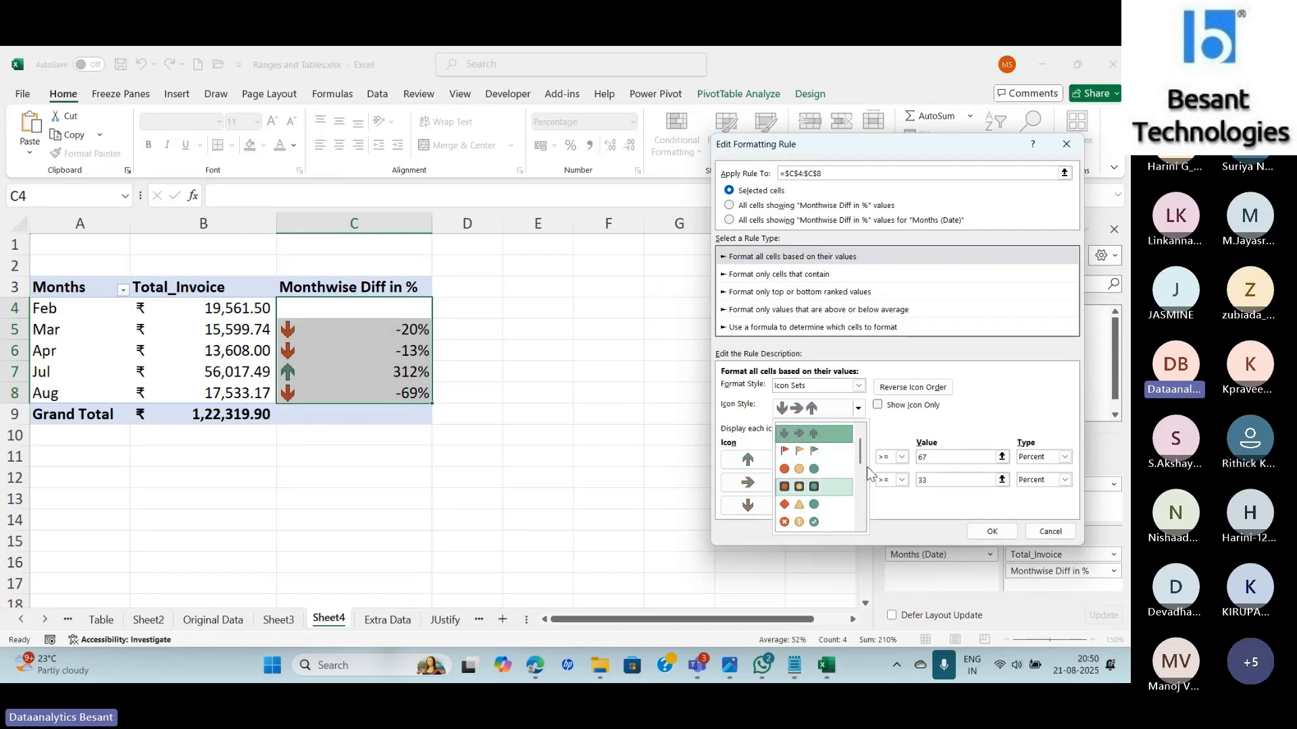
{"action": "left_click_drag", "start_coordinate": [861, 448], "coordinate": [863, 470]}
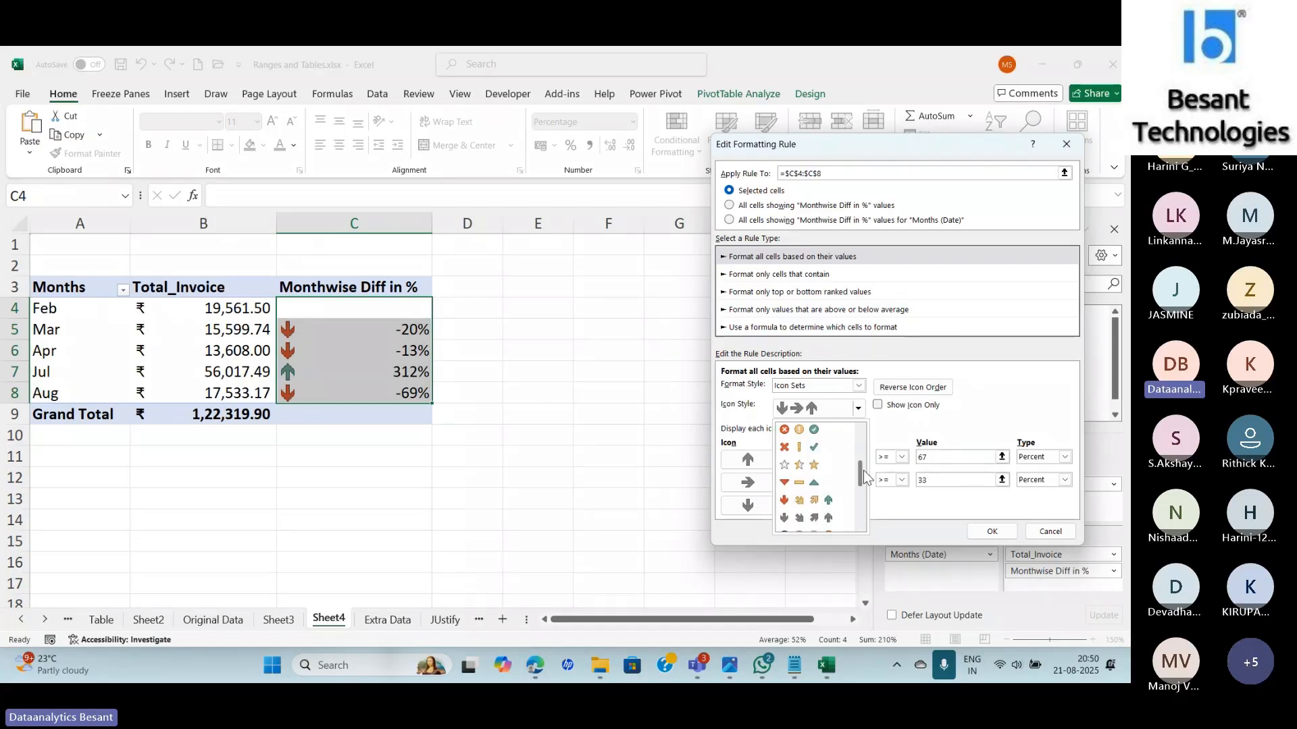
{"action": "left_click", "coordinate": [794, 490]}
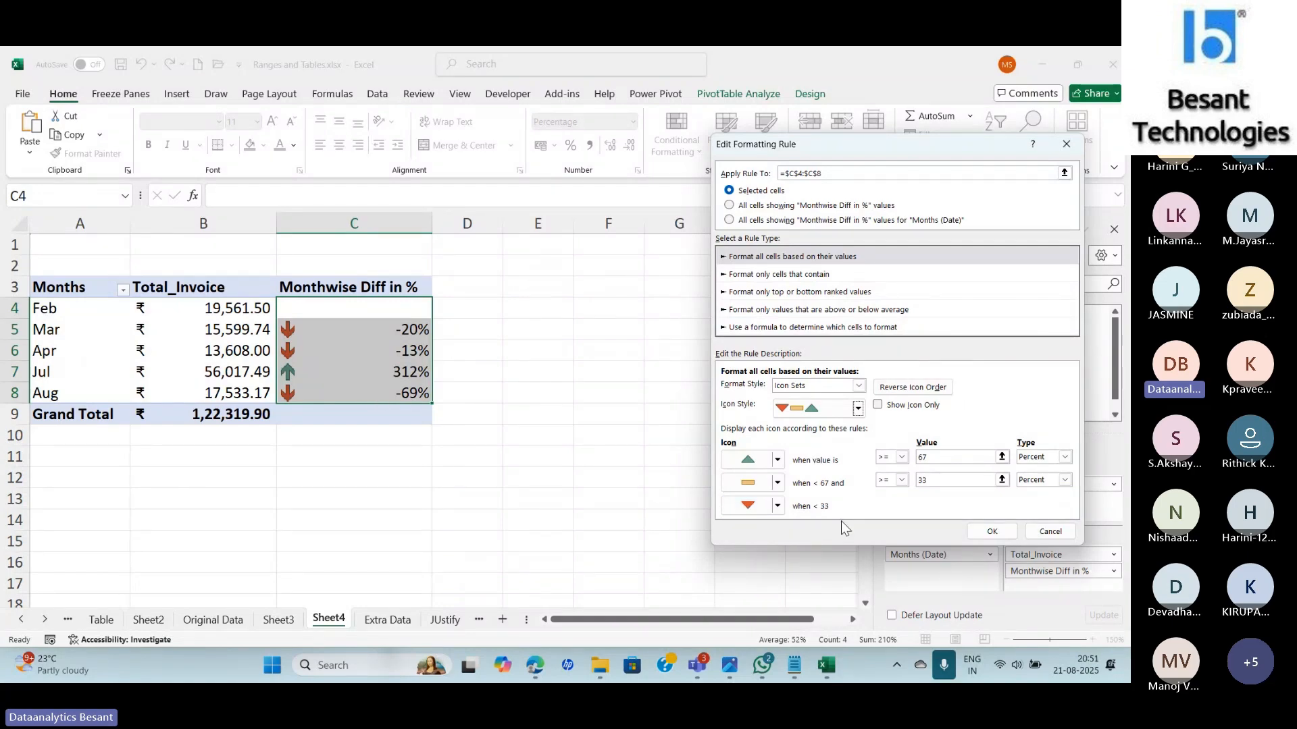
Set the top icon to appear for values > 0 and give the middle band No Cell Icon.
{"action": "left_click", "coordinate": [902, 458]}
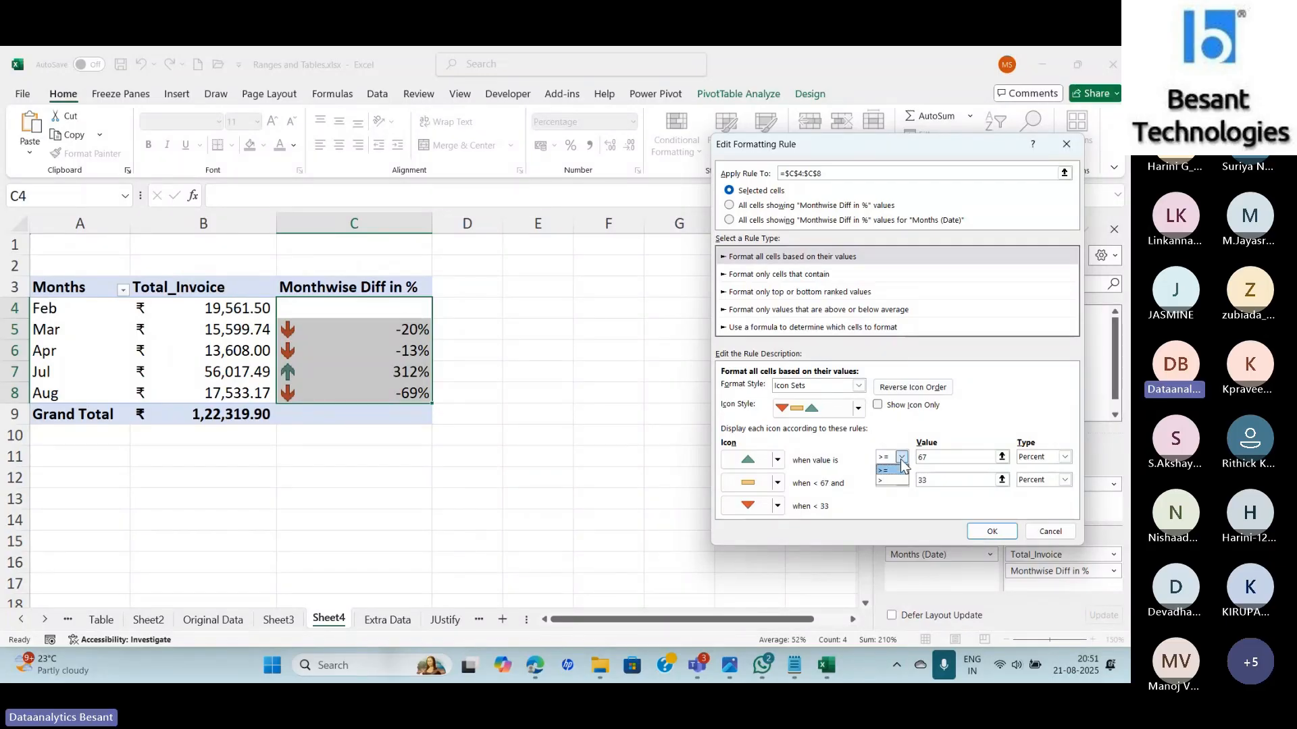
{"action": "left_click", "coordinate": [893, 481]}
{"action": "double_click", "coordinate": [937, 457]}
{"action": "key", "text": "BackSpace"}
{"action": "type", "text": "0"}
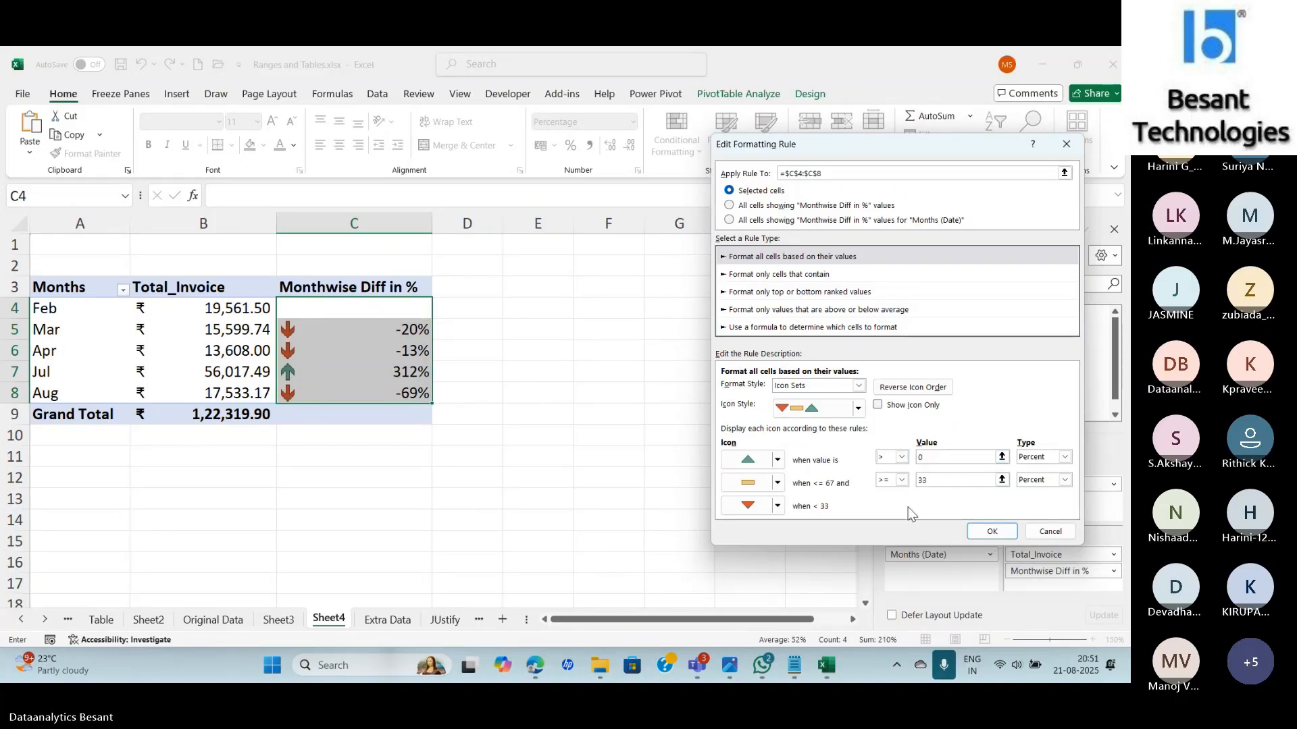
{"action": "key", "text": "Return"}
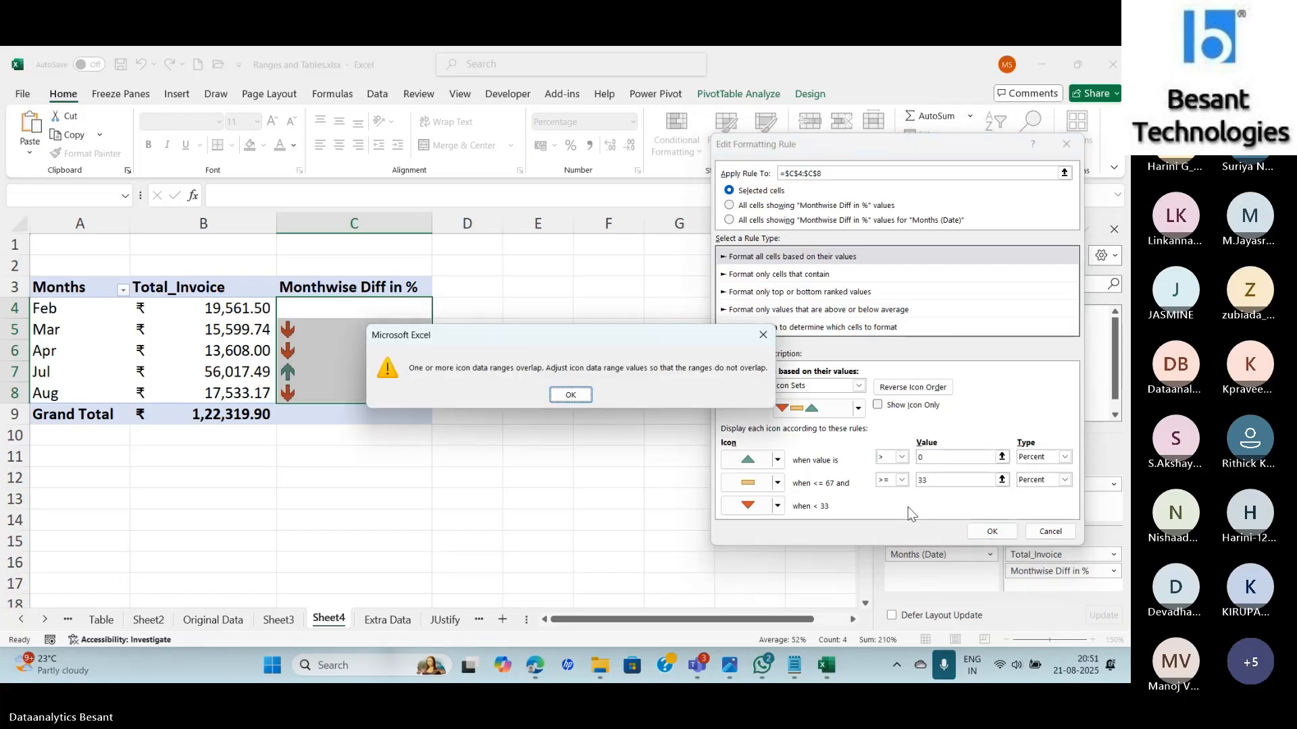
{"action": "left_click", "coordinate": [585, 396]}
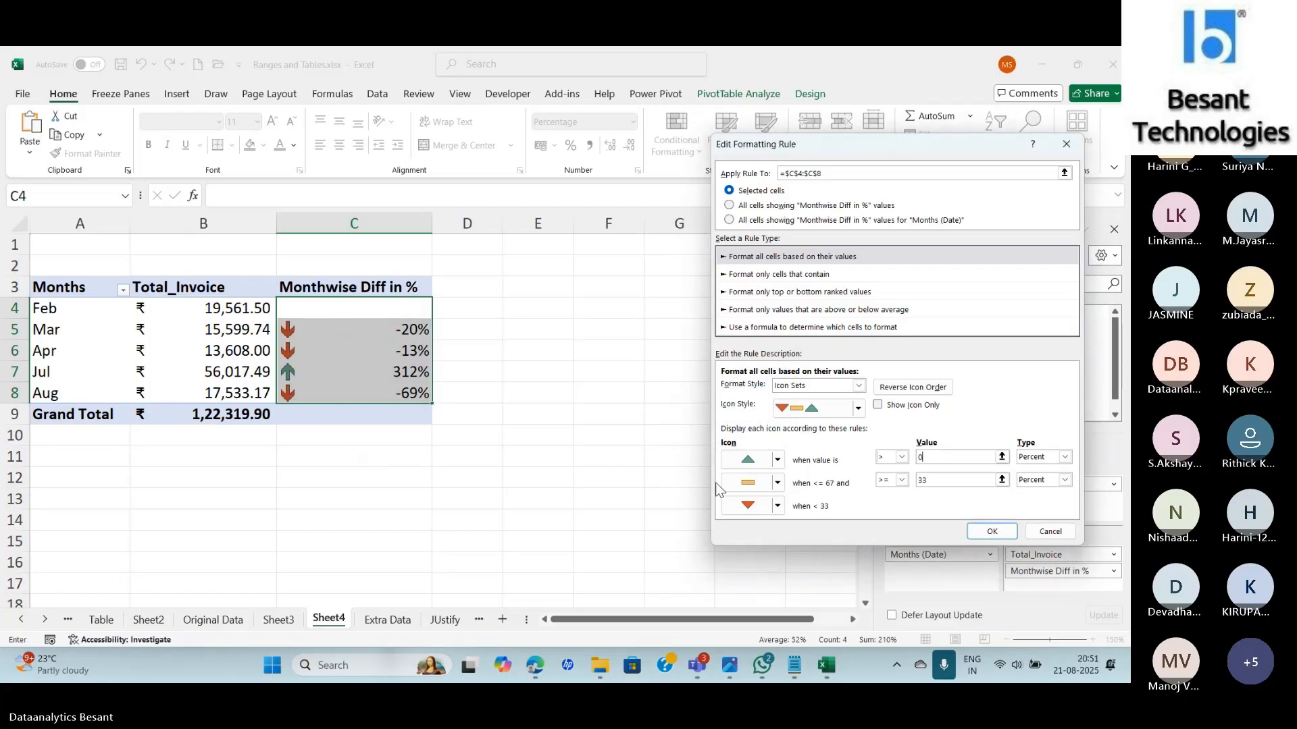
{"action": "left_click", "coordinate": [777, 482]}
{"action": "left_click", "coordinate": [778, 506]}
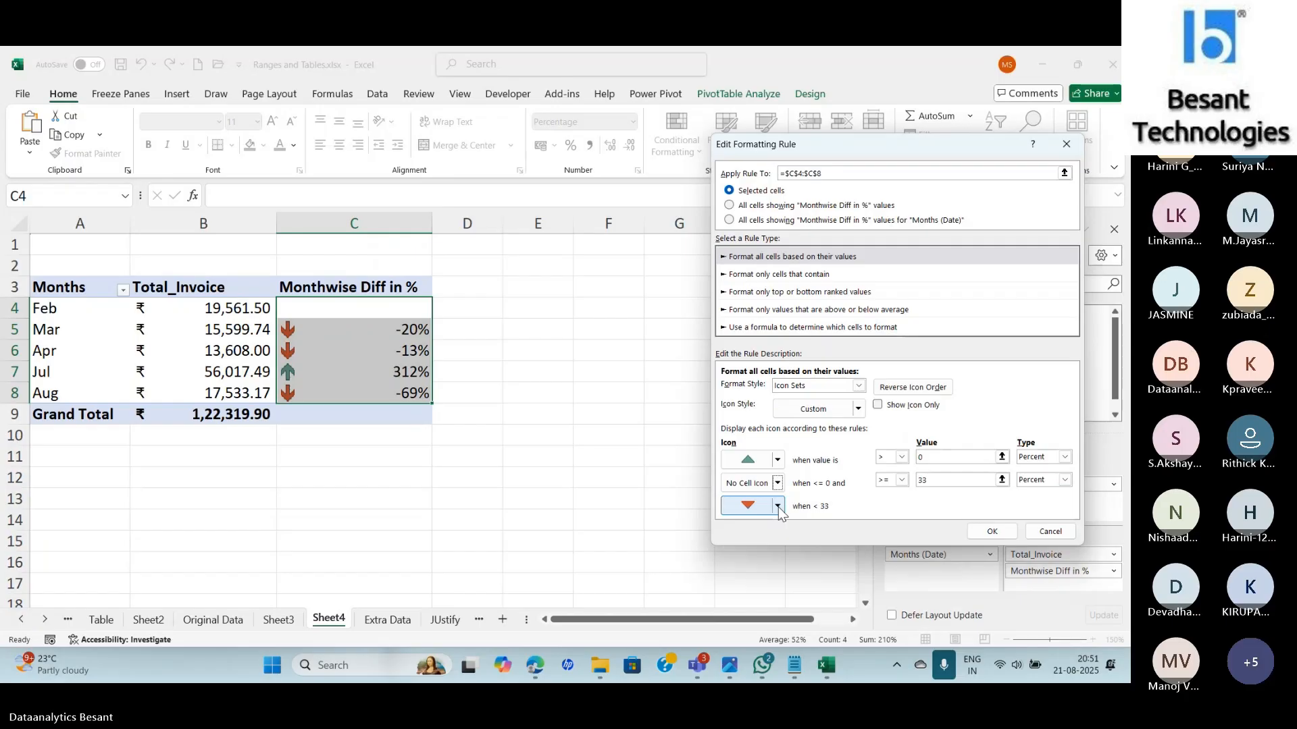
{"action": "left_click", "coordinate": [936, 479]}
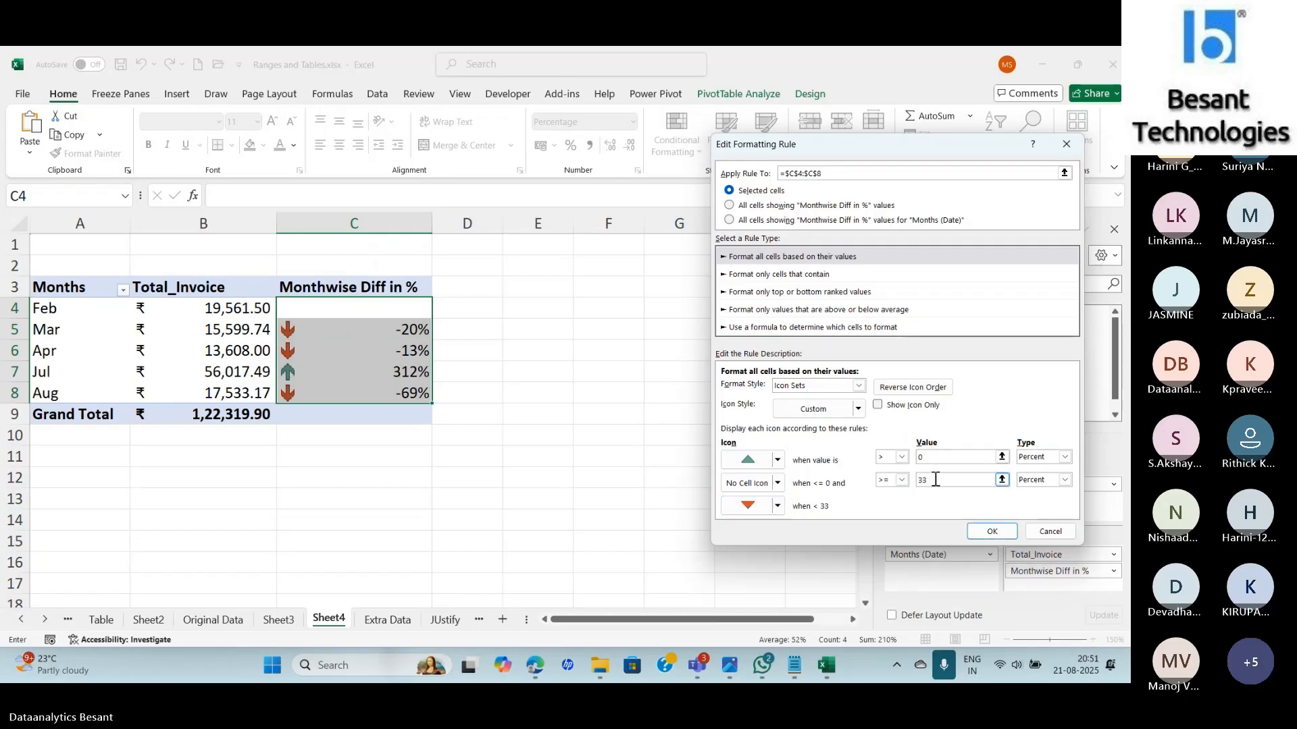
{"action": "key", "text": "Return"}
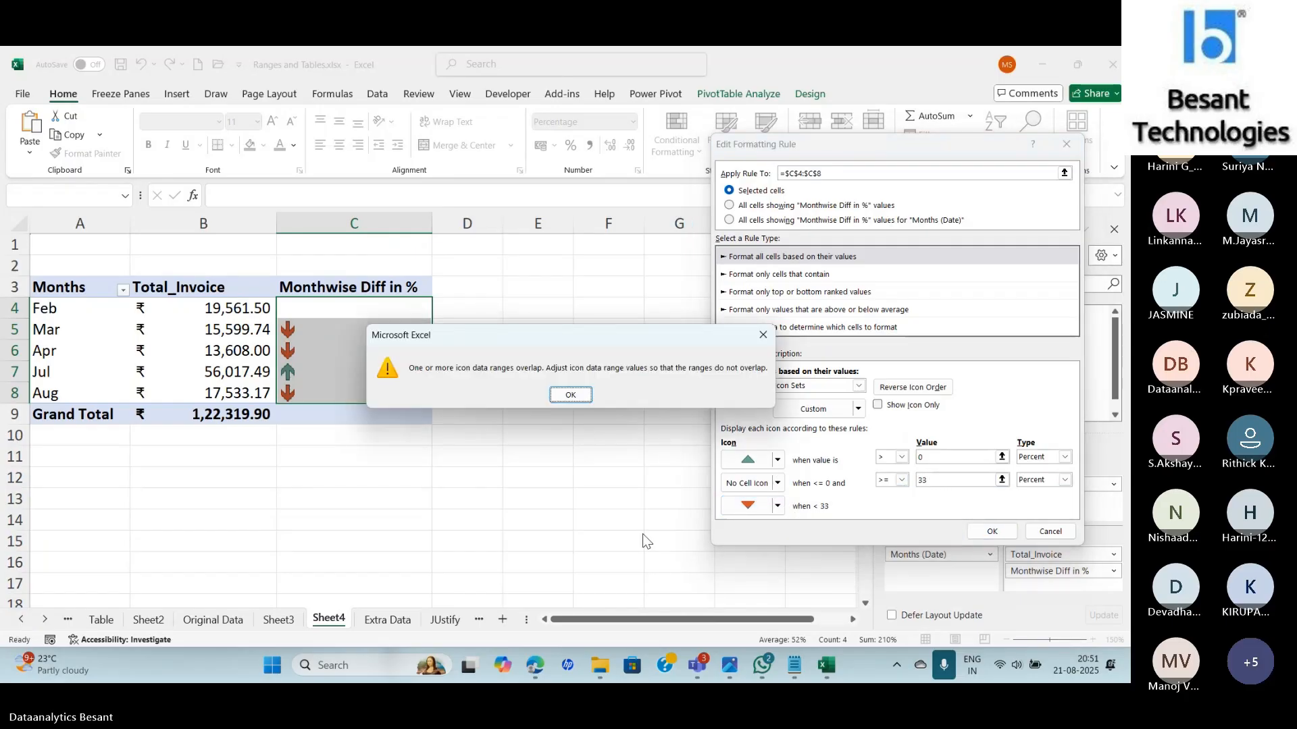
{"action": "left_click", "coordinate": [571, 395]}
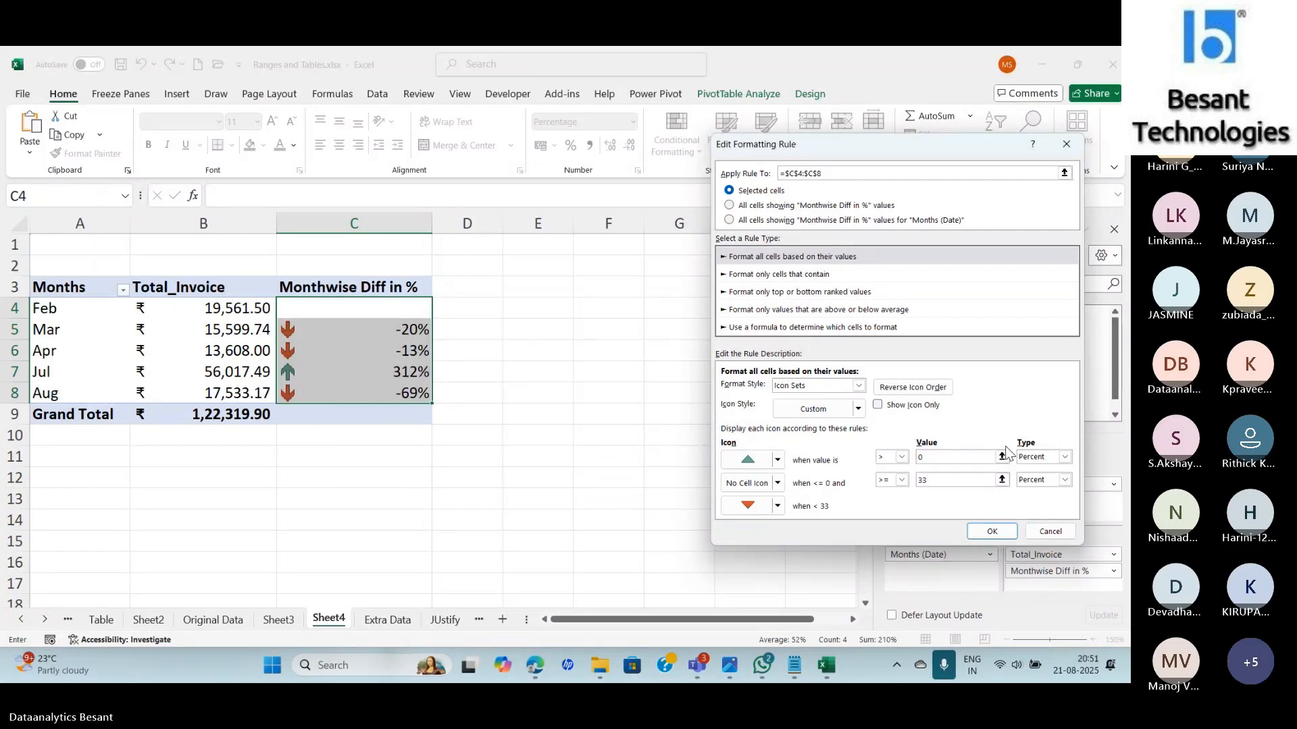
Set both threshold types to Number and confirm the edited icon rule.
{"action": "left_click", "coordinate": [1040, 457]}
{"action": "left_click", "coordinate": [1038, 473]}
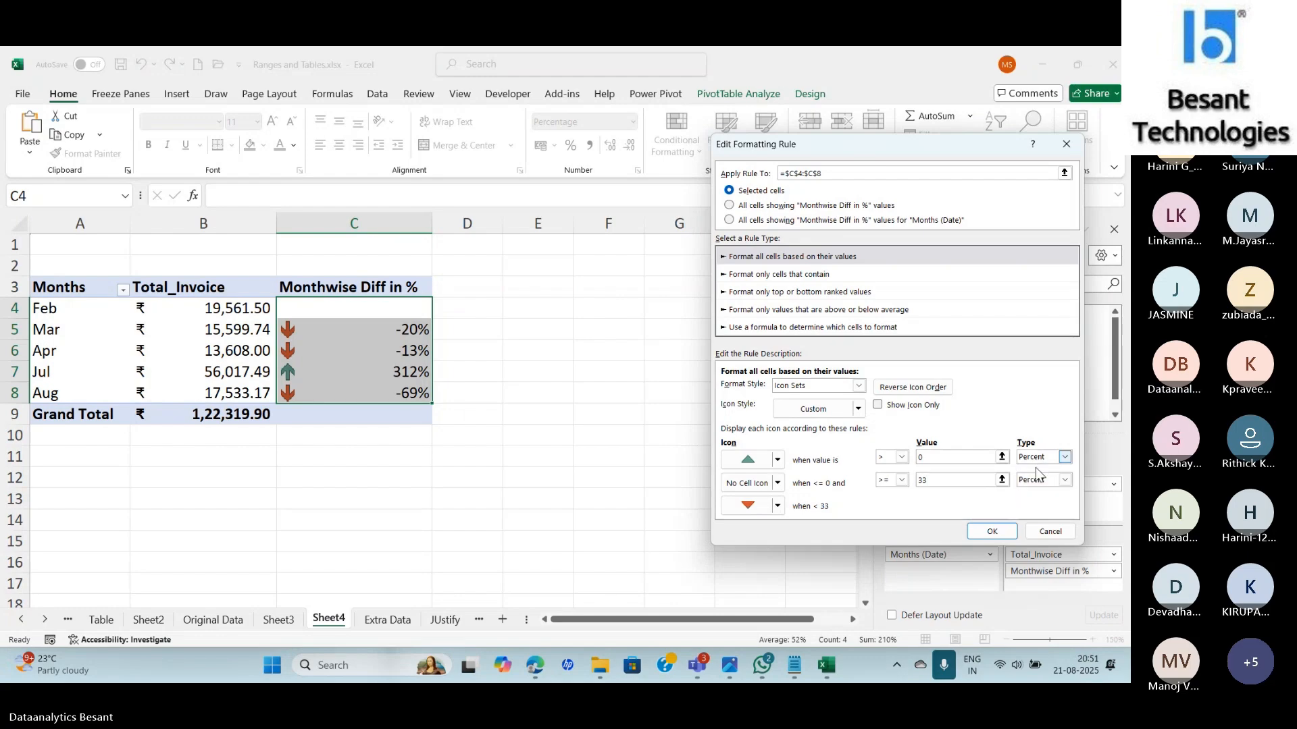
{"action": "left_click", "coordinate": [1040, 480]}
{"action": "left_click", "coordinate": [1033, 490]}
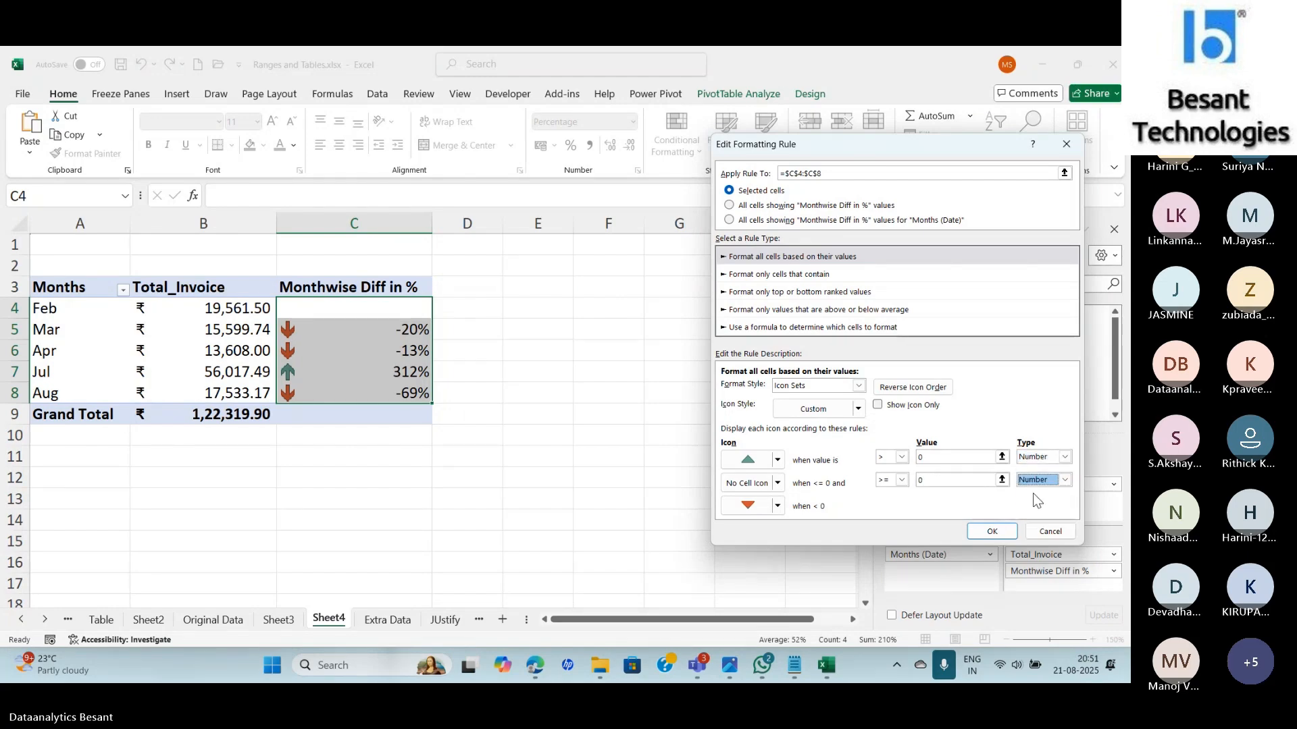
{"action": "left_click", "coordinate": [990, 531]}
Apply the revised triangle icon rule to $C$4:$C$8 from the Rules Manager.
{"action": "left_click", "coordinate": [1092, 436]}
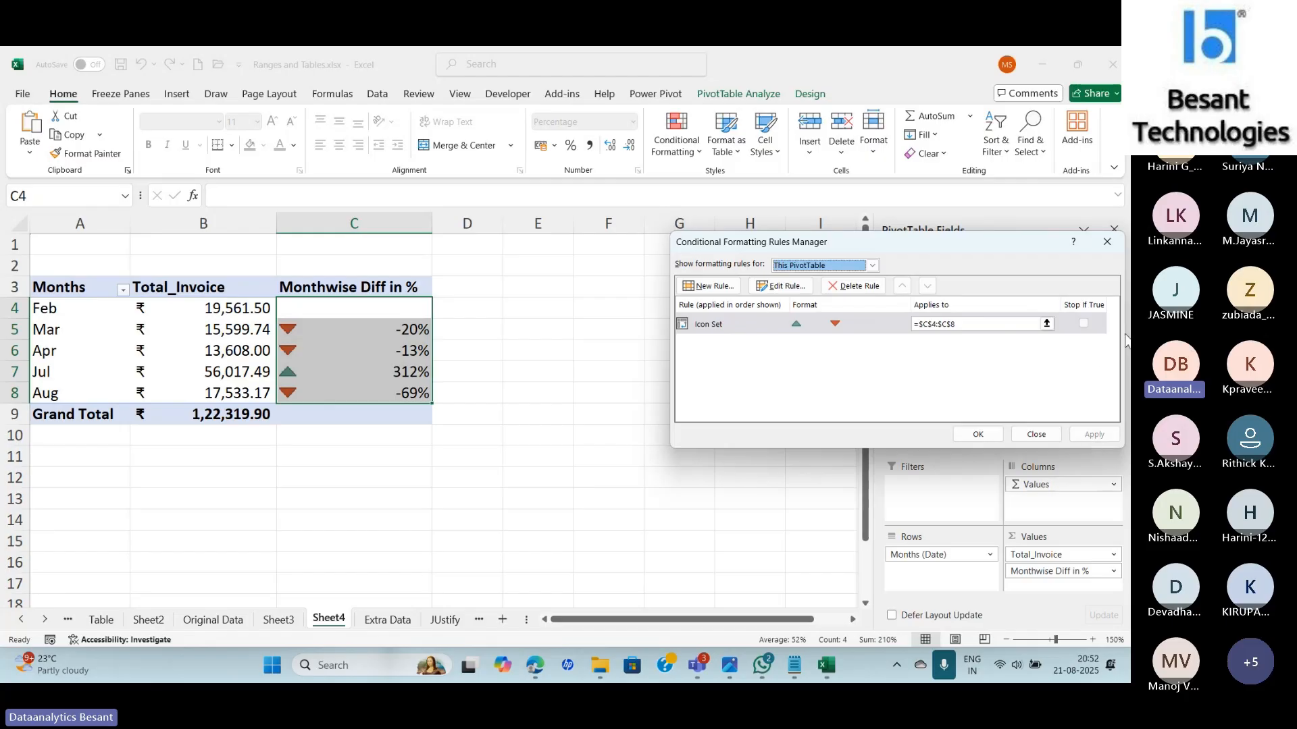
Clear the conditional formatting rules from the selected Monthwise Diff in % cells.
{"action": "left_click", "coordinate": [975, 435]}
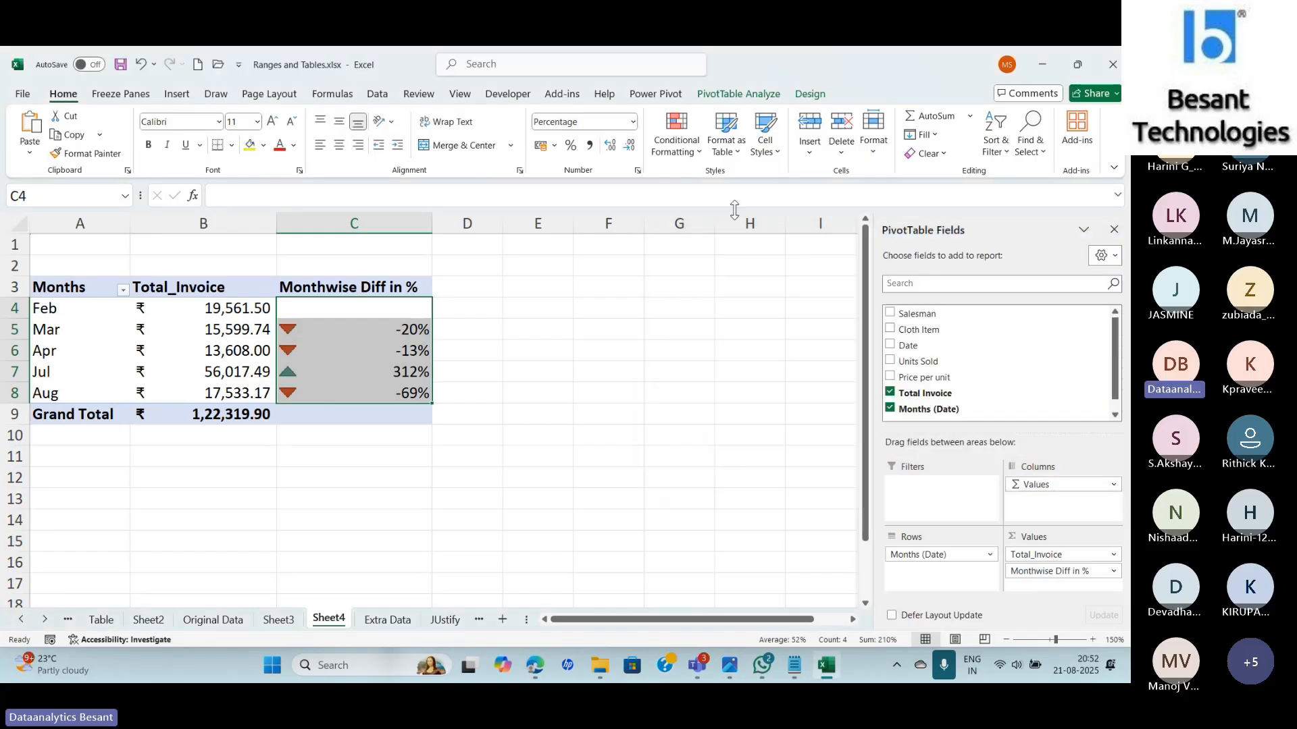
{"action": "left_click", "coordinate": [676, 133]}
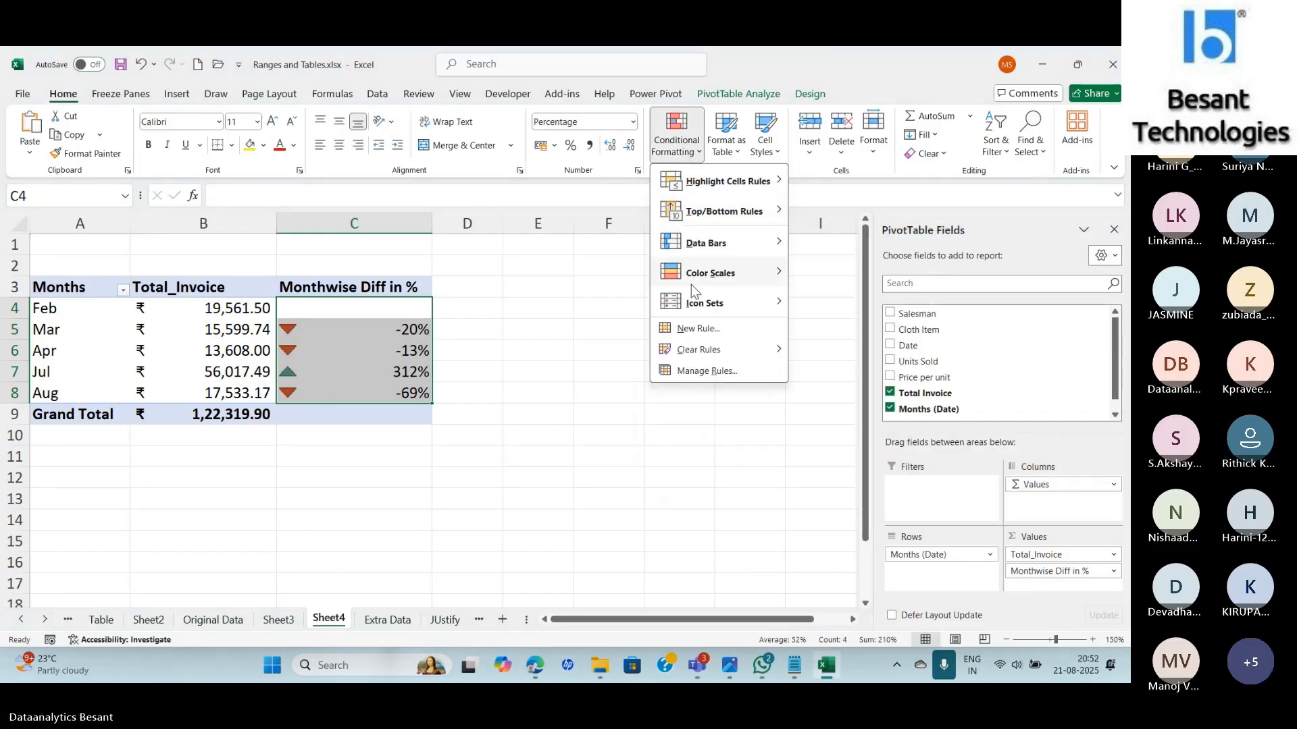
{"action": "mouse_move", "coordinate": [694, 308]}
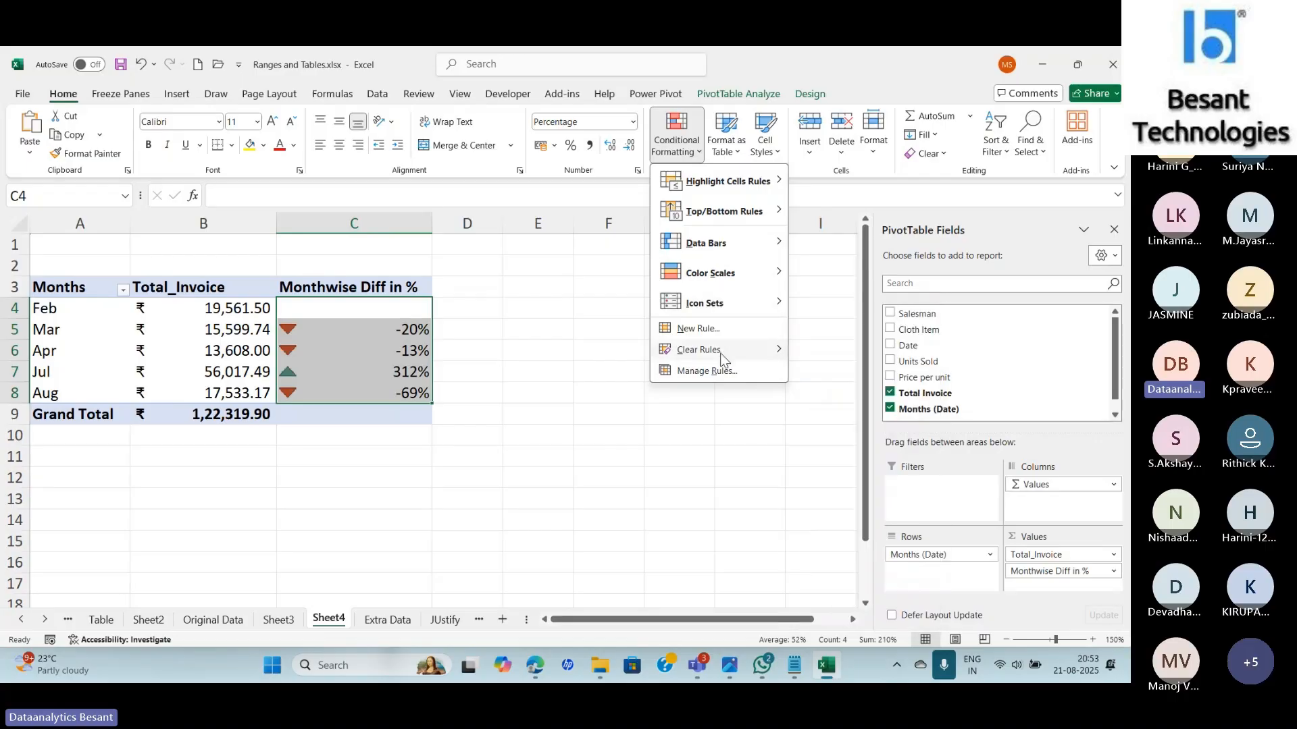
{"action": "mouse_move", "coordinate": [721, 355]}
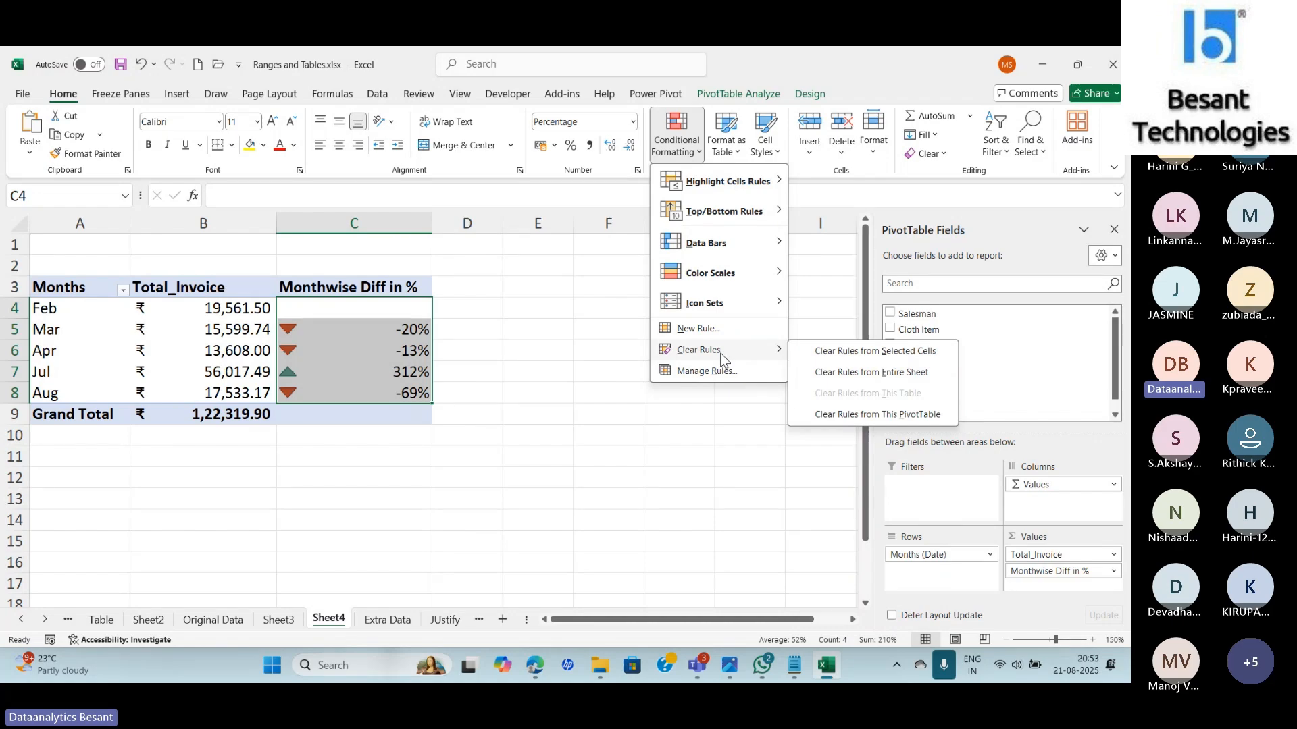
{"action": "left_click", "coordinate": [809, 353]}
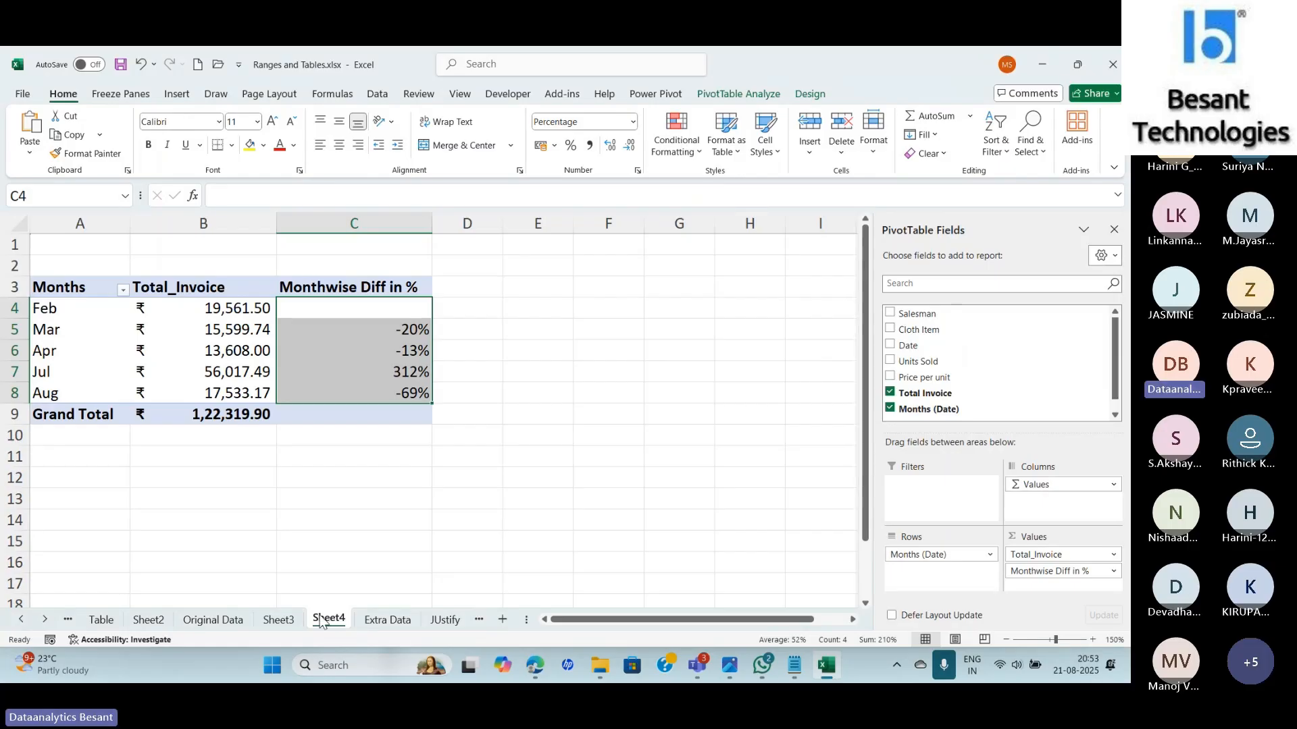
On the Extra Data sheet, clear conditional formatting rules from Total Invoice cells F2:F16.
{"action": "left_click", "coordinate": [378, 620]}
{"action": "left_click_drag", "start_coordinate": [557, 265], "coordinate": [566, 504]}
{"action": "left_click", "coordinate": [677, 144]}
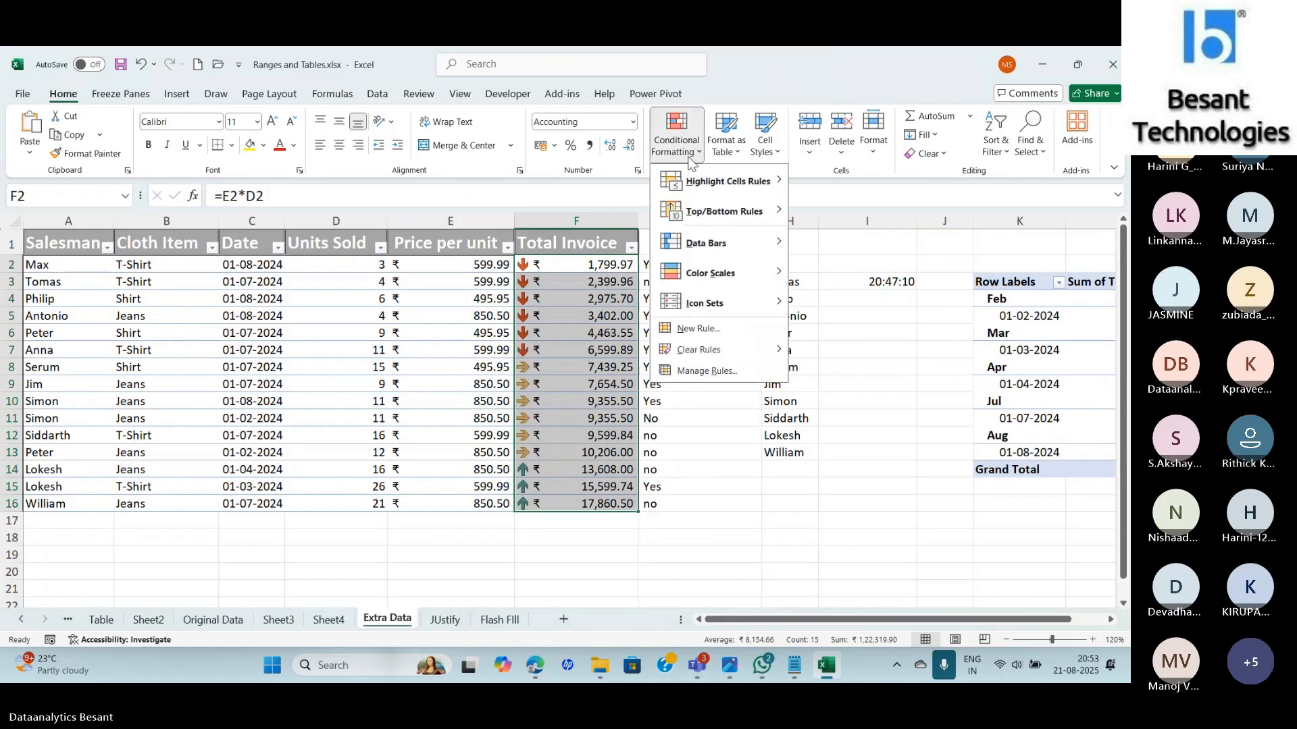
{"action": "left_click", "coordinate": [838, 350]}
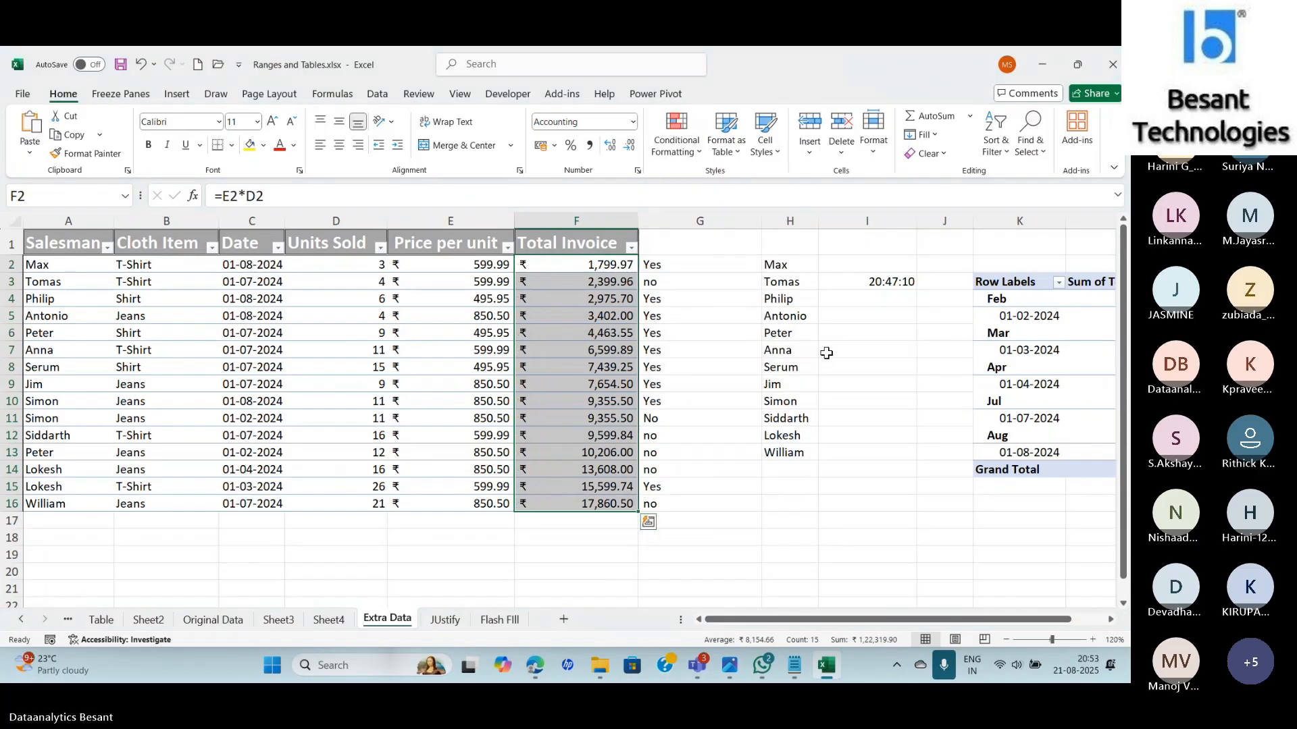
{"action": "left_click", "coordinate": [673, 143]}
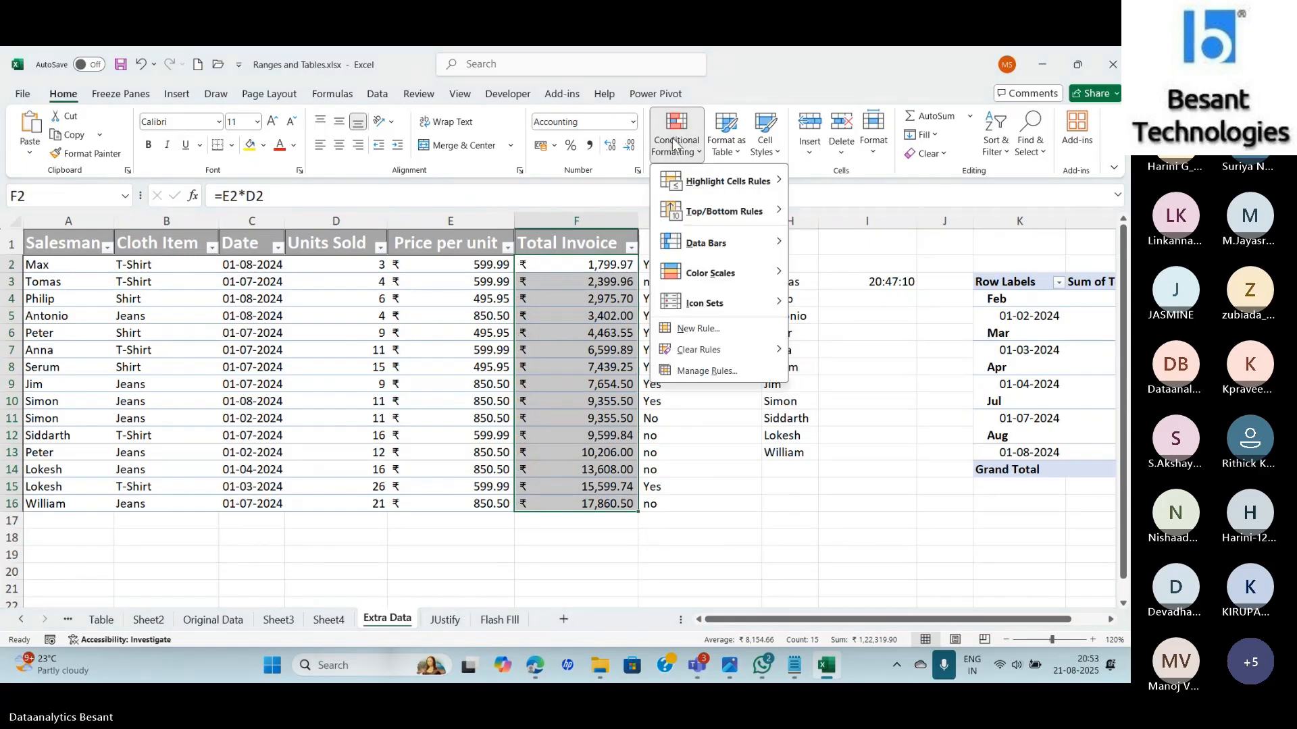
Check the Rules Manager for the worksheet and current selection to confirm no rules remain.
{"action": "left_click", "coordinate": [705, 372]}
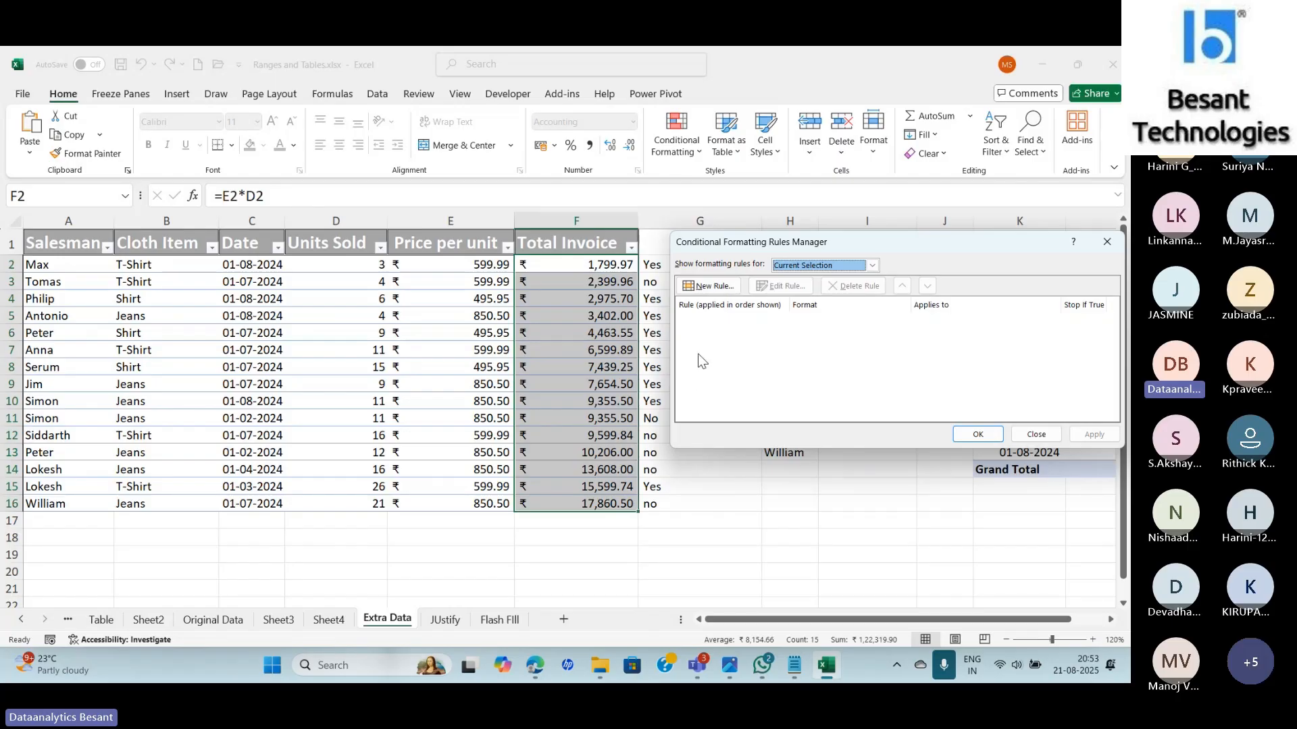
{"action": "left_click", "coordinate": [785, 268]}
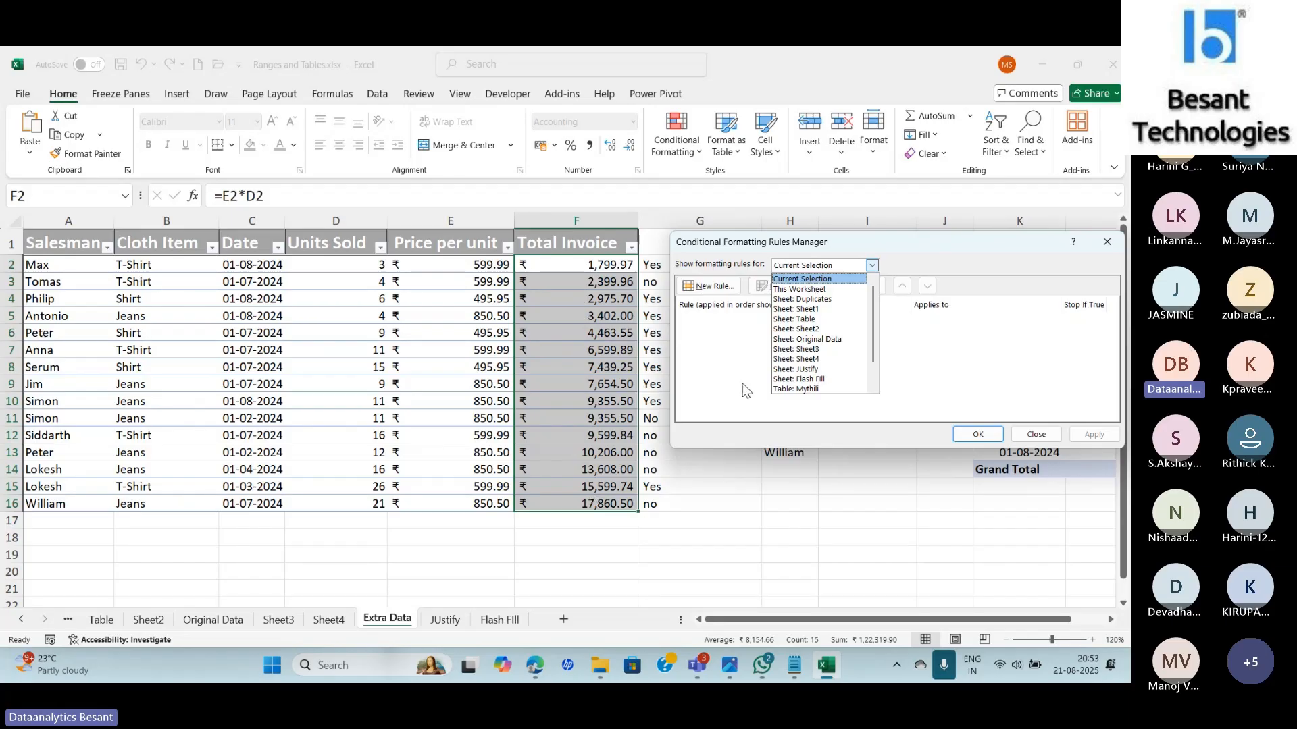
{"action": "left_click", "coordinate": [814, 289]}
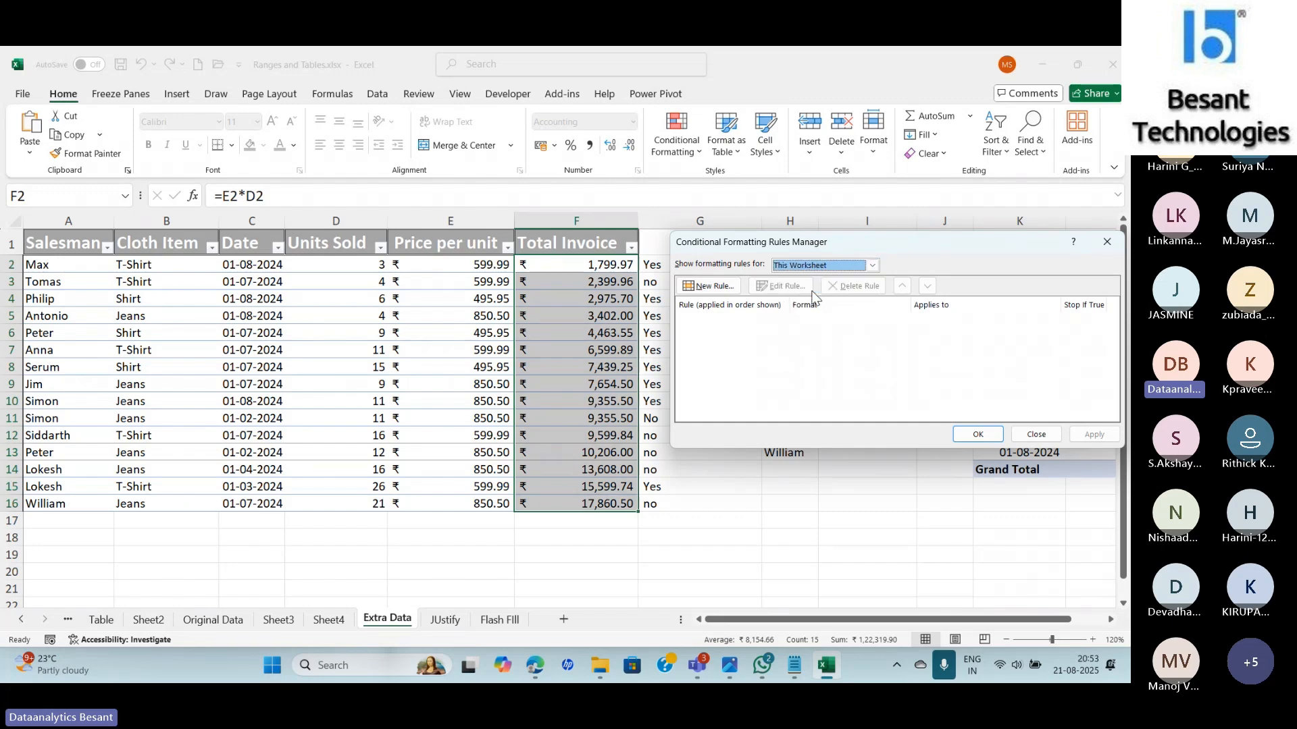
{"action": "left_click", "coordinate": [872, 266]}
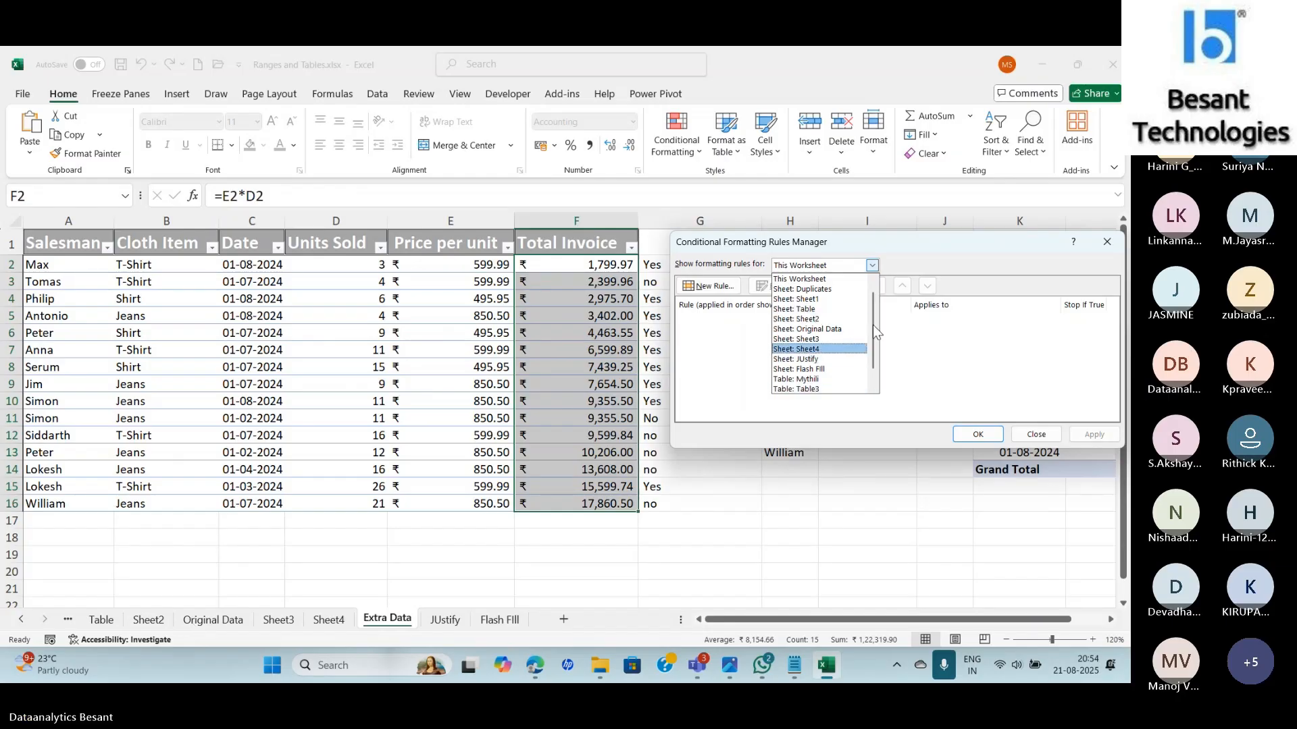
{"action": "left_click_drag", "start_coordinate": [872, 325], "coordinate": [878, 356]}
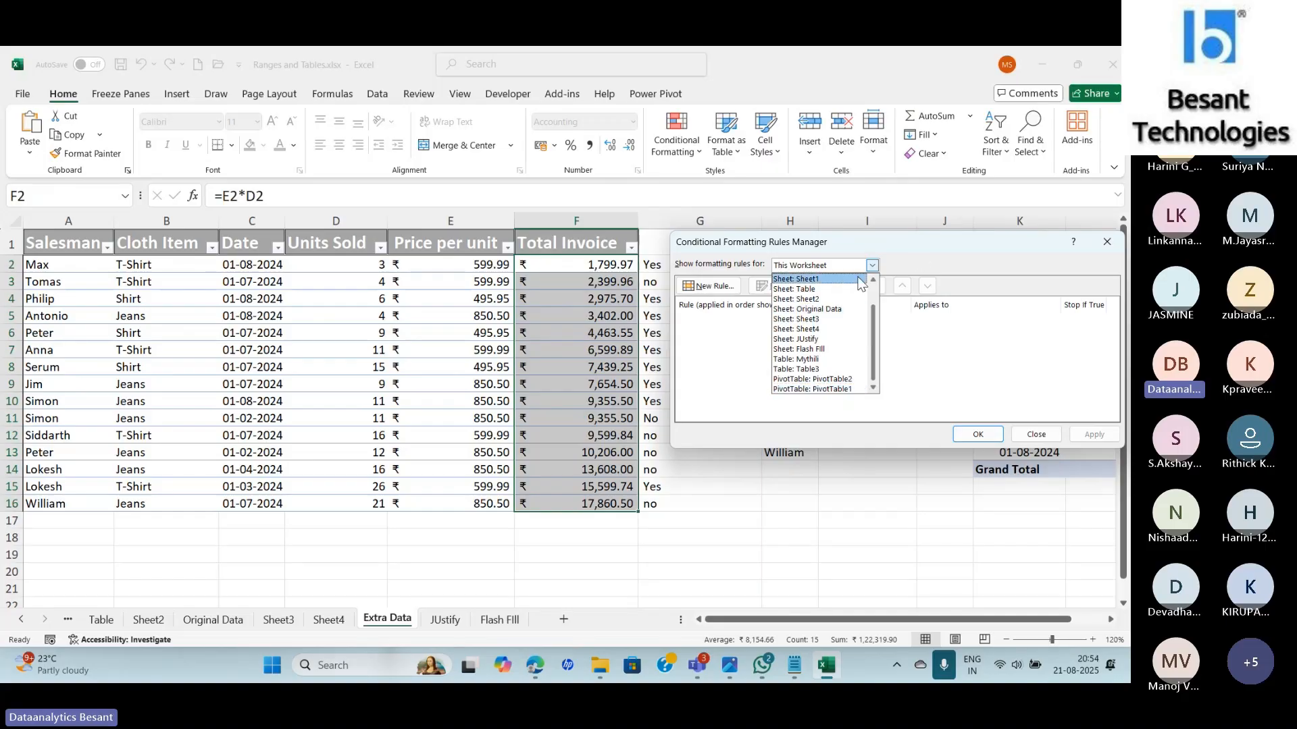
{"action": "scroll", "coordinate": [848, 345], "scroll_direction": "up", "scroll_amount": 1}
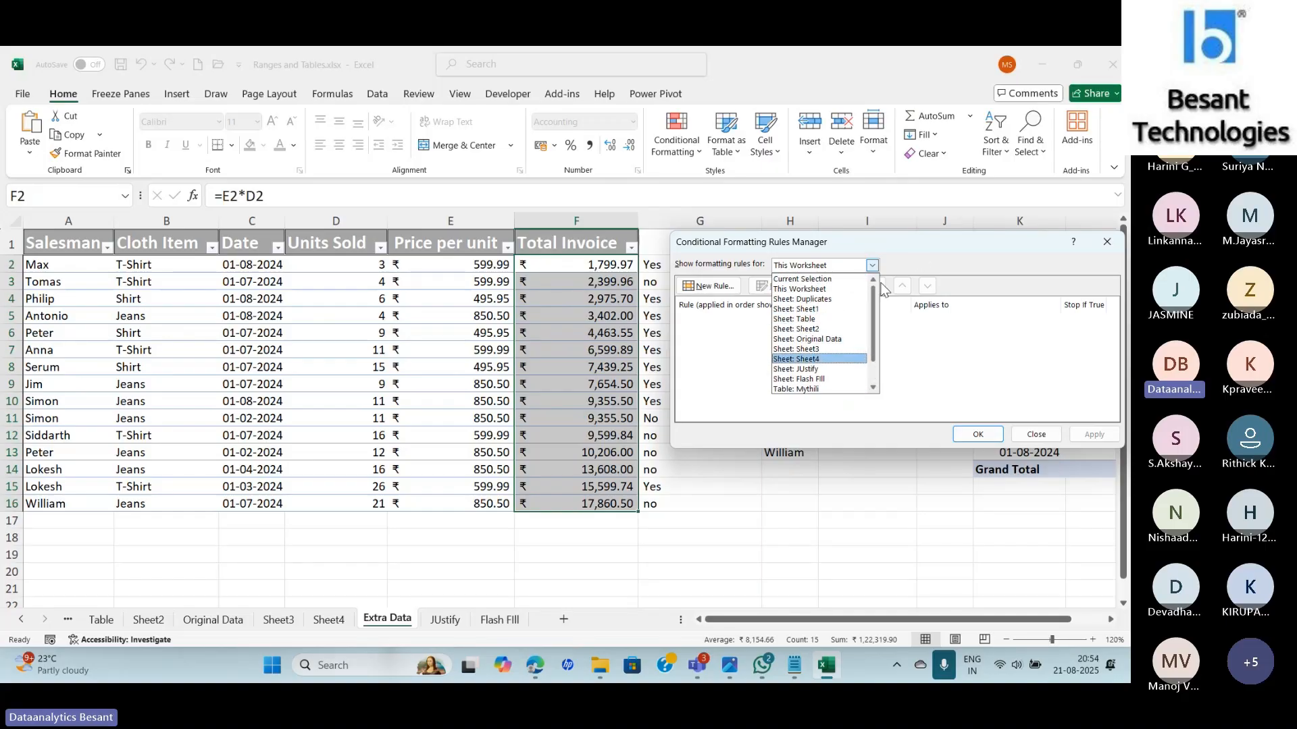
{"action": "left_click", "coordinate": [801, 279]}
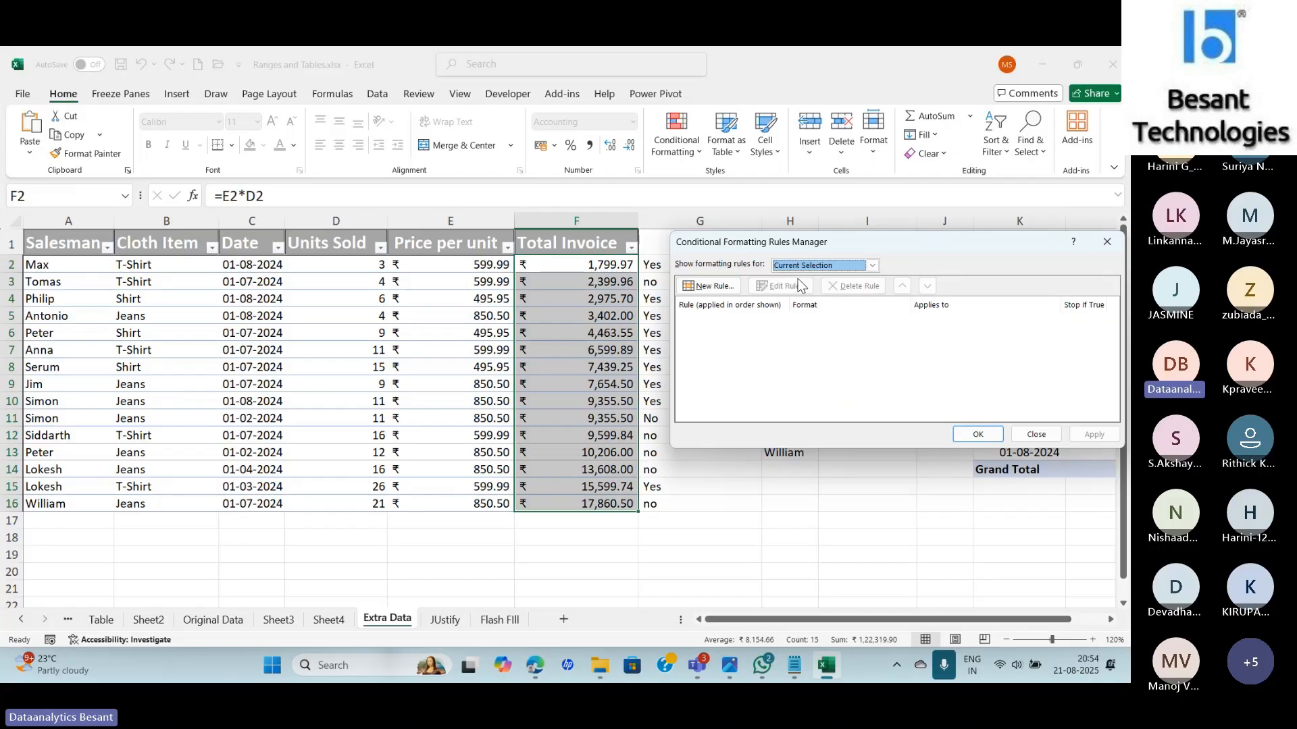
{"action": "left_click", "coordinate": [1107, 241]}
Add orange gradient data bars to the Total Invoice values F2:F16.
{"action": "left_click", "coordinate": [669, 138]}
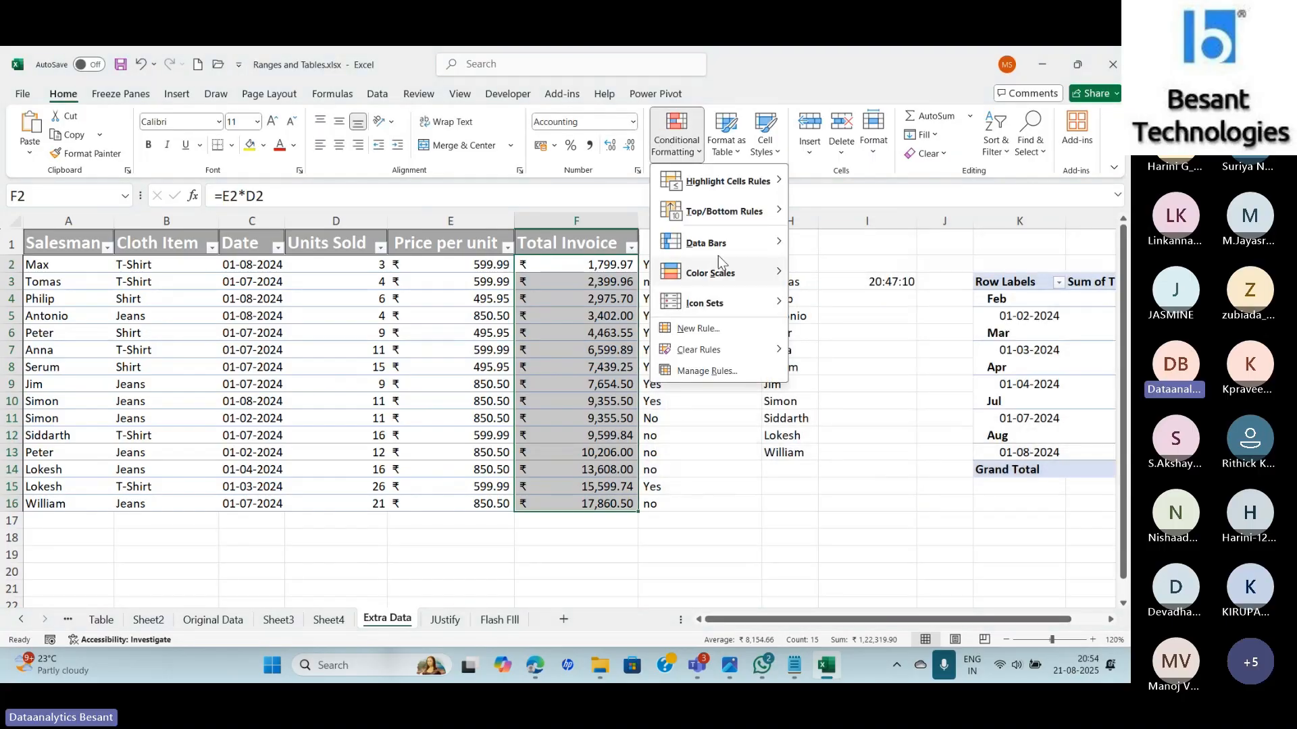
{"action": "mouse_move", "coordinate": [719, 246]}
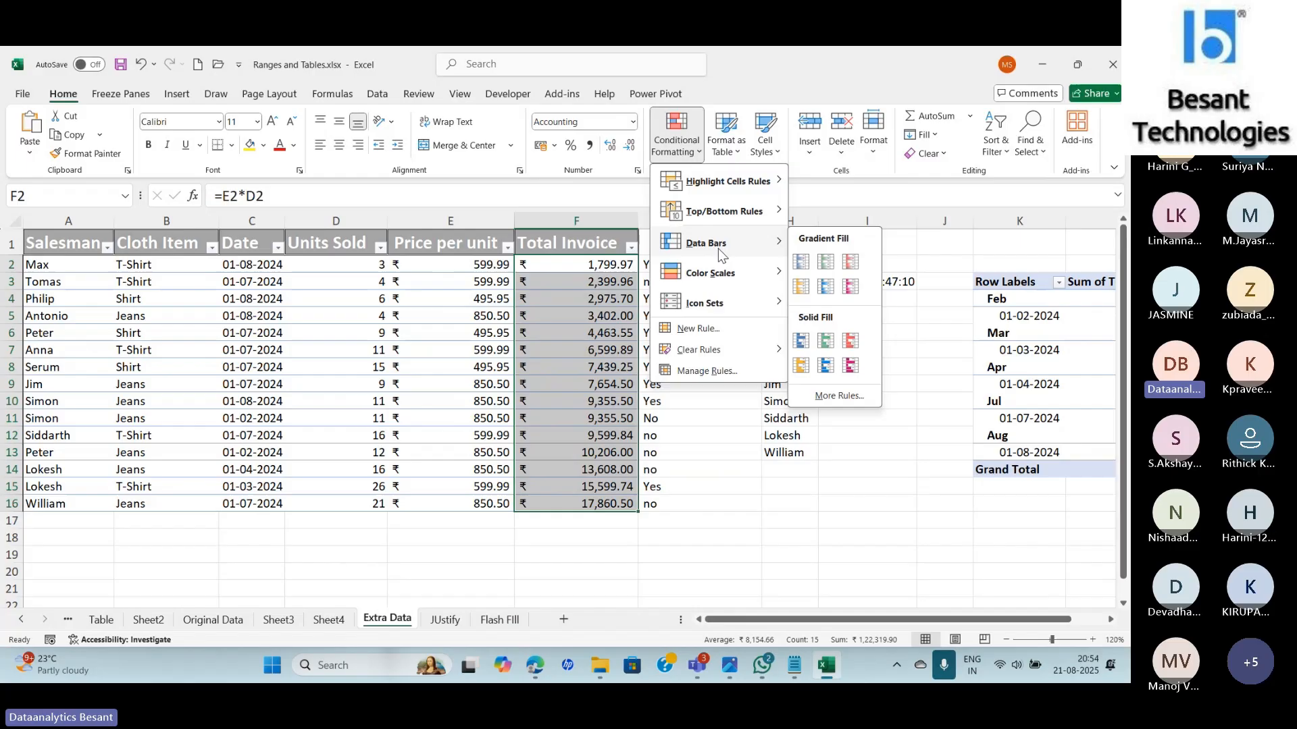
{"action": "left_click", "coordinate": [801, 286]}
{"action": "left_click", "coordinate": [696, 282]}
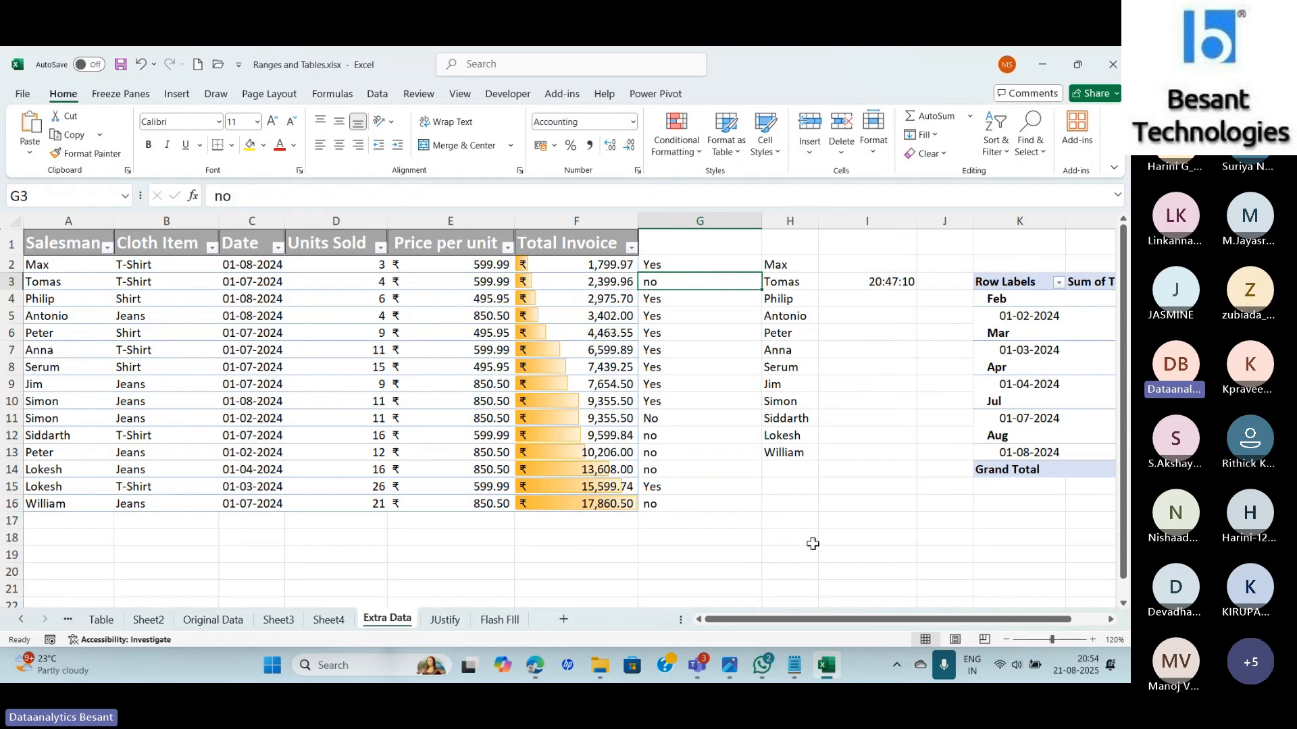
Review the worksheet's Data Bar rule on $F$2:$F$16 in the Rules Manager without changing it.
{"action": "left_click", "coordinate": [676, 135]}
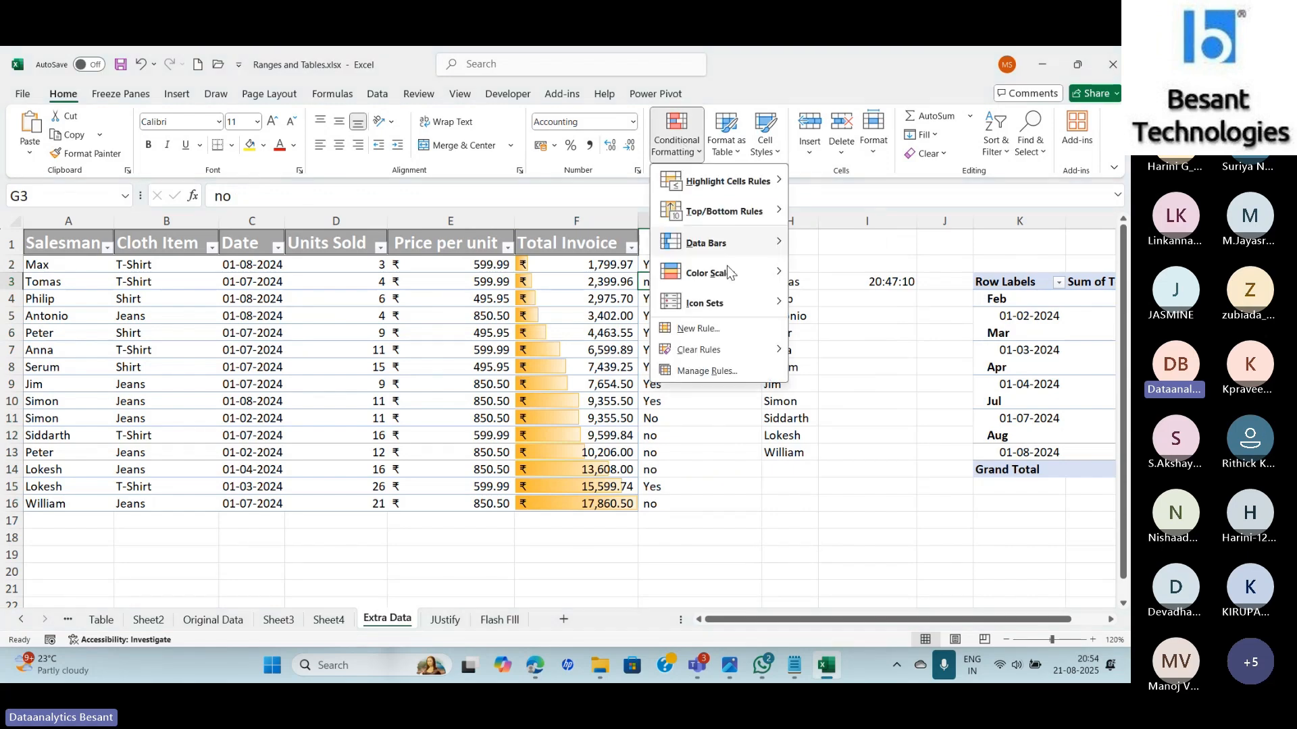
{"action": "left_click", "coordinate": [717, 373]}
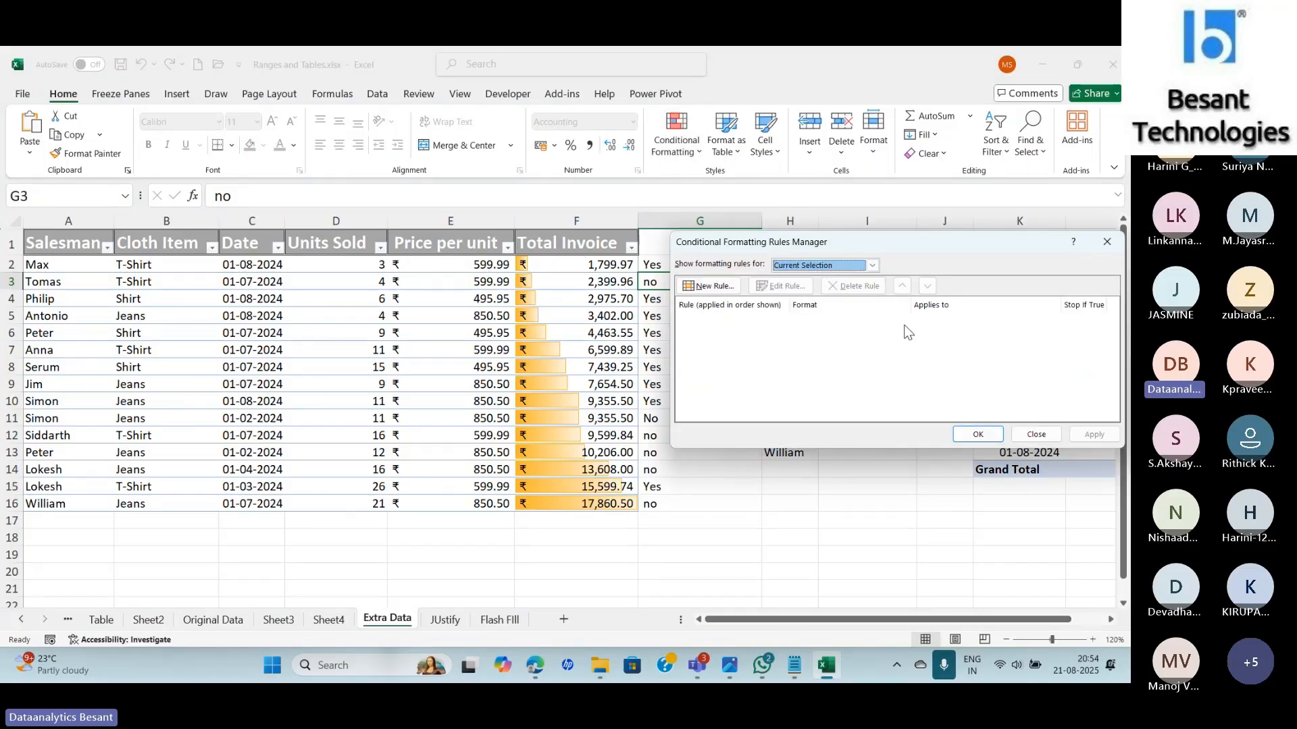
{"action": "left_click", "coordinate": [836, 265]}
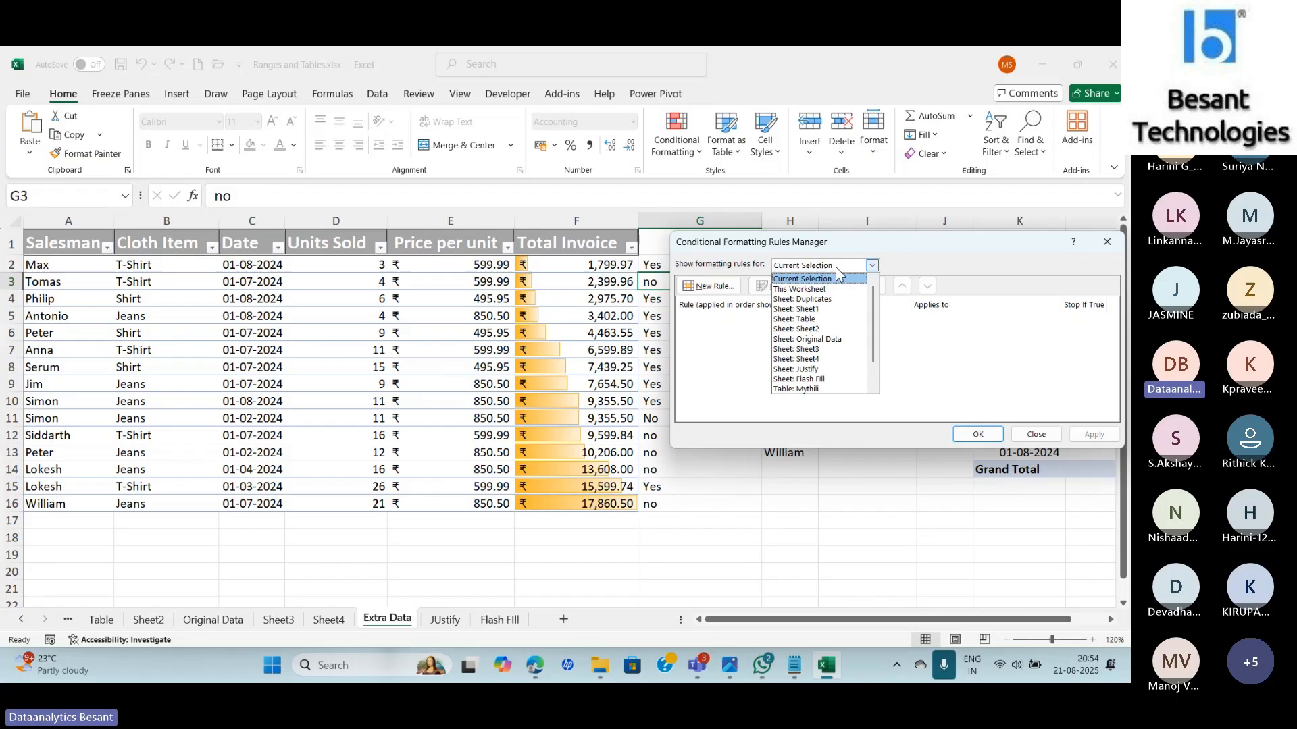
{"action": "left_click", "coordinate": [795, 289]}
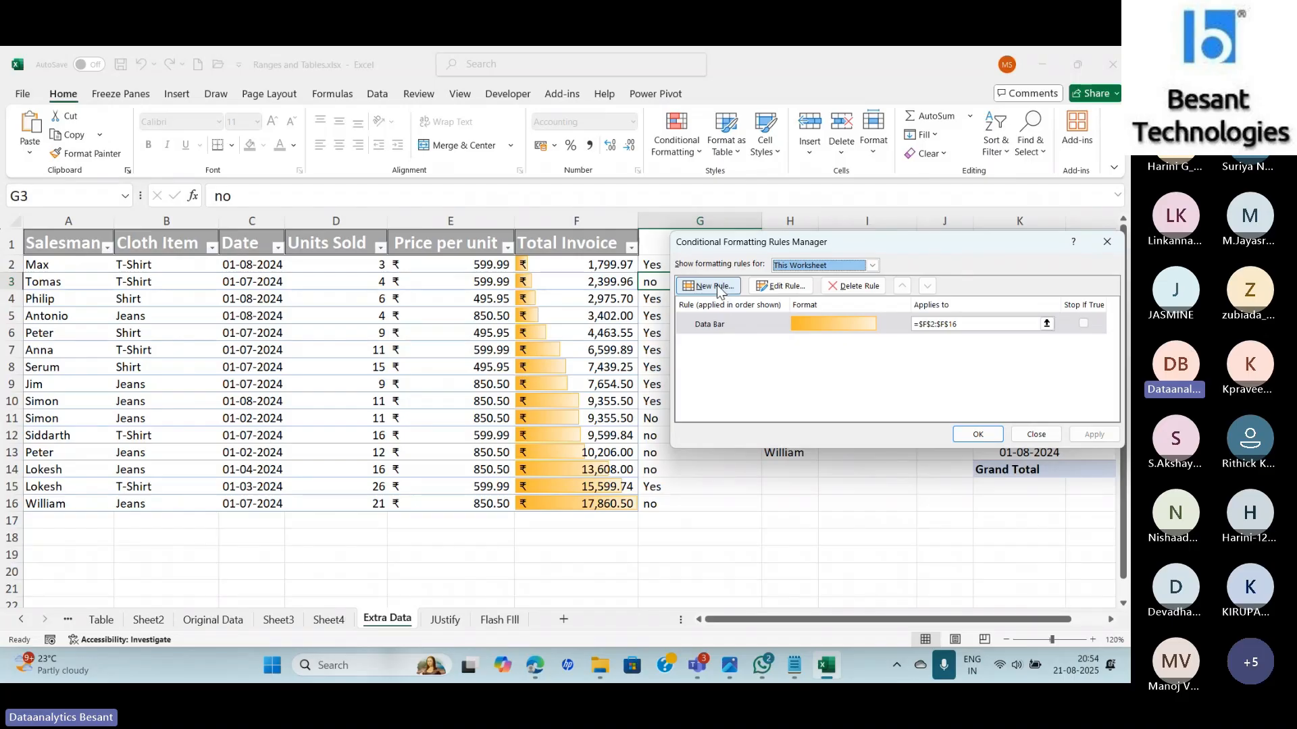
{"action": "double_click", "coordinate": [722, 320]}
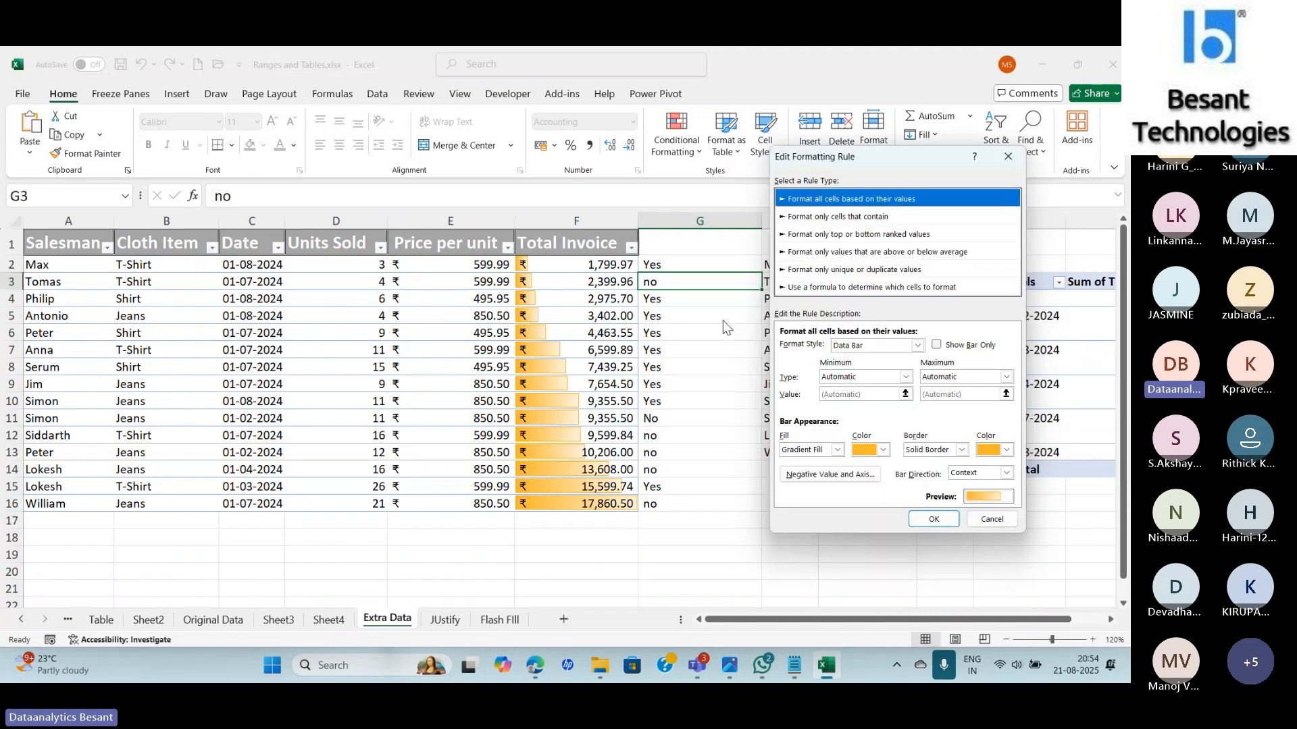
{"action": "left_click", "coordinate": [1007, 156]}
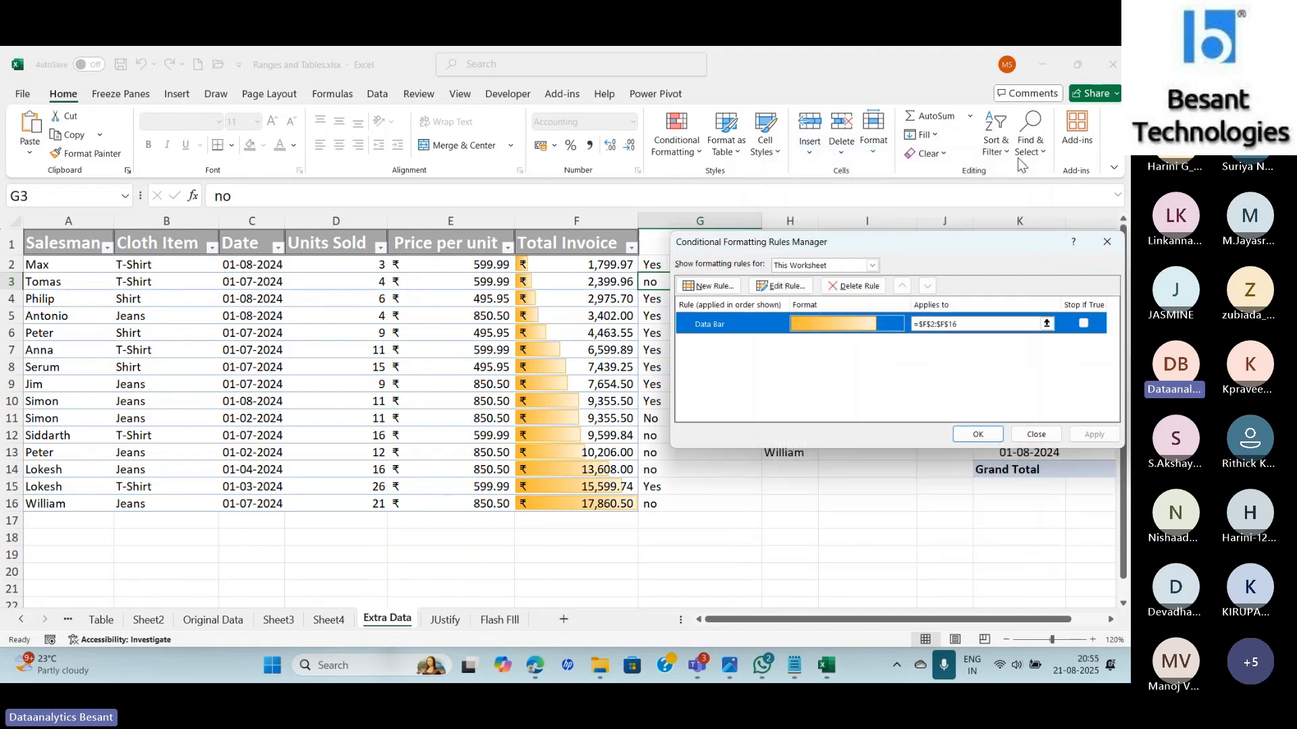
{"action": "left_click", "coordinate": [782, 286]}
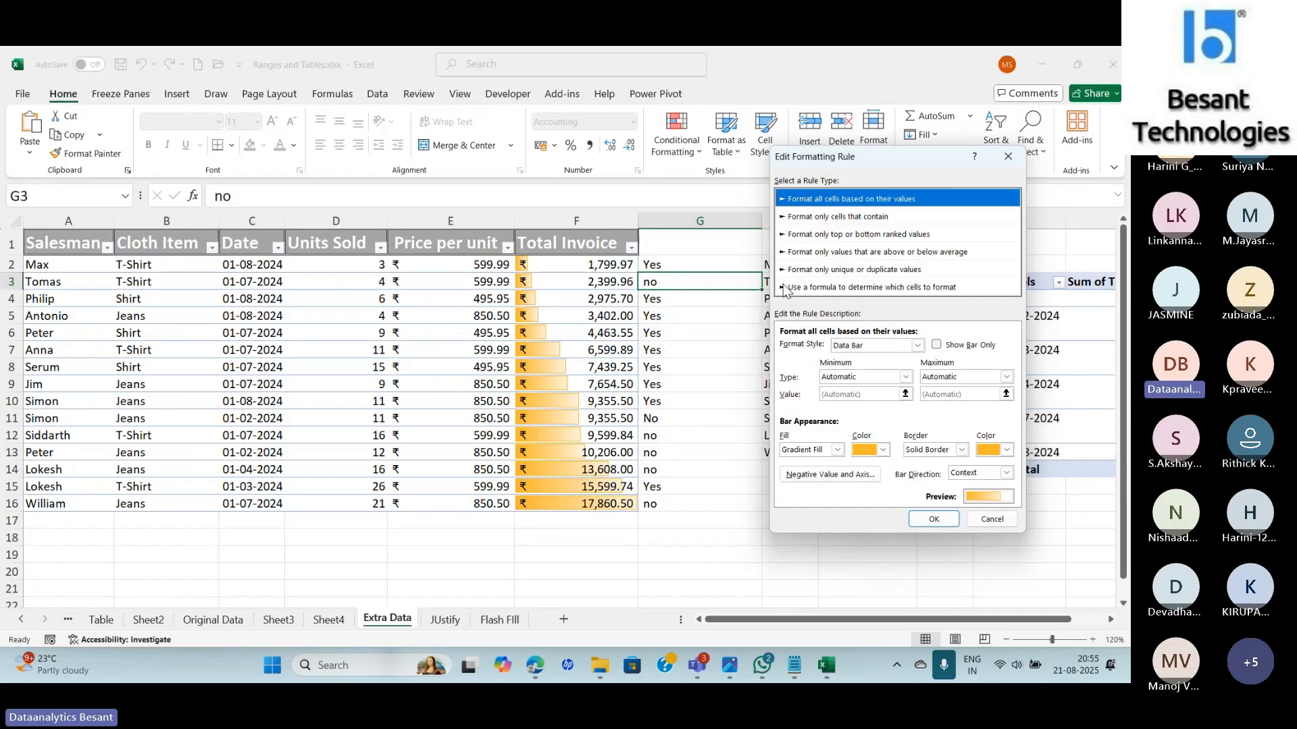
{"action": "left_click", "coordinate": [1007, 156]}
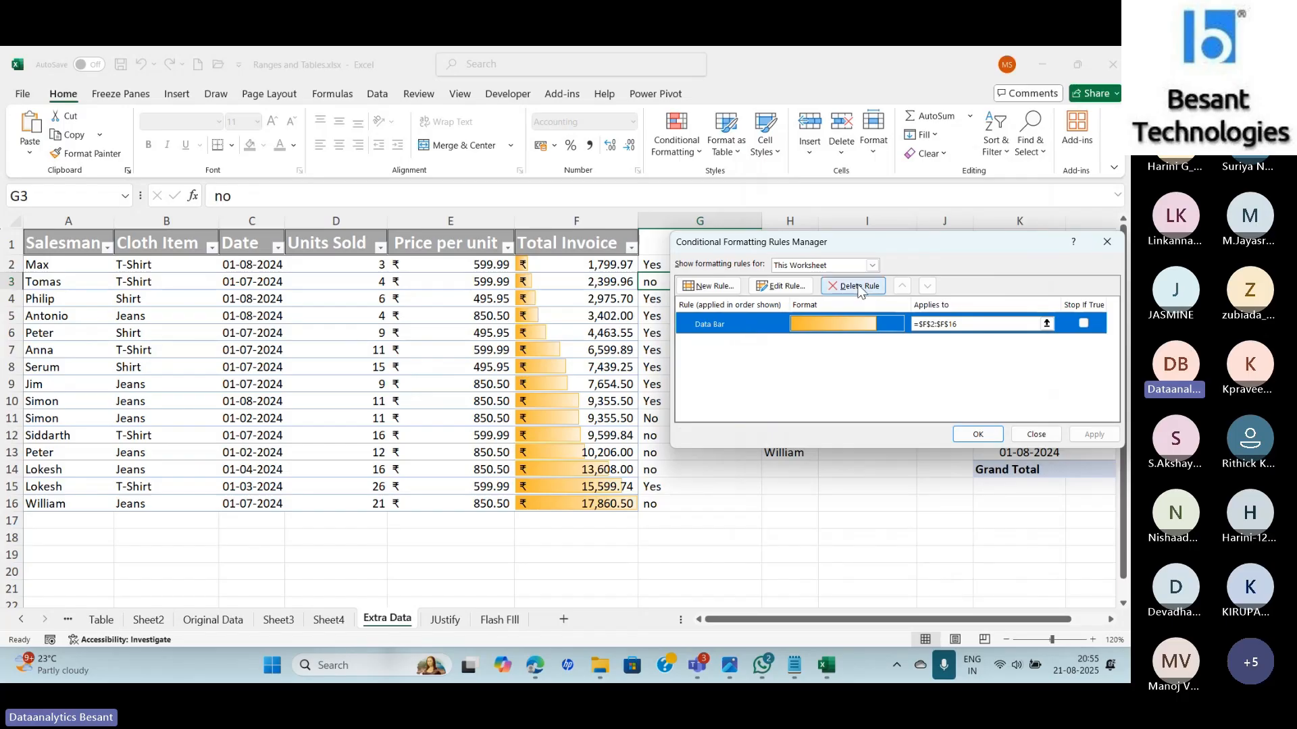
{"action": "left_click", "coordinate": [712, 288]}
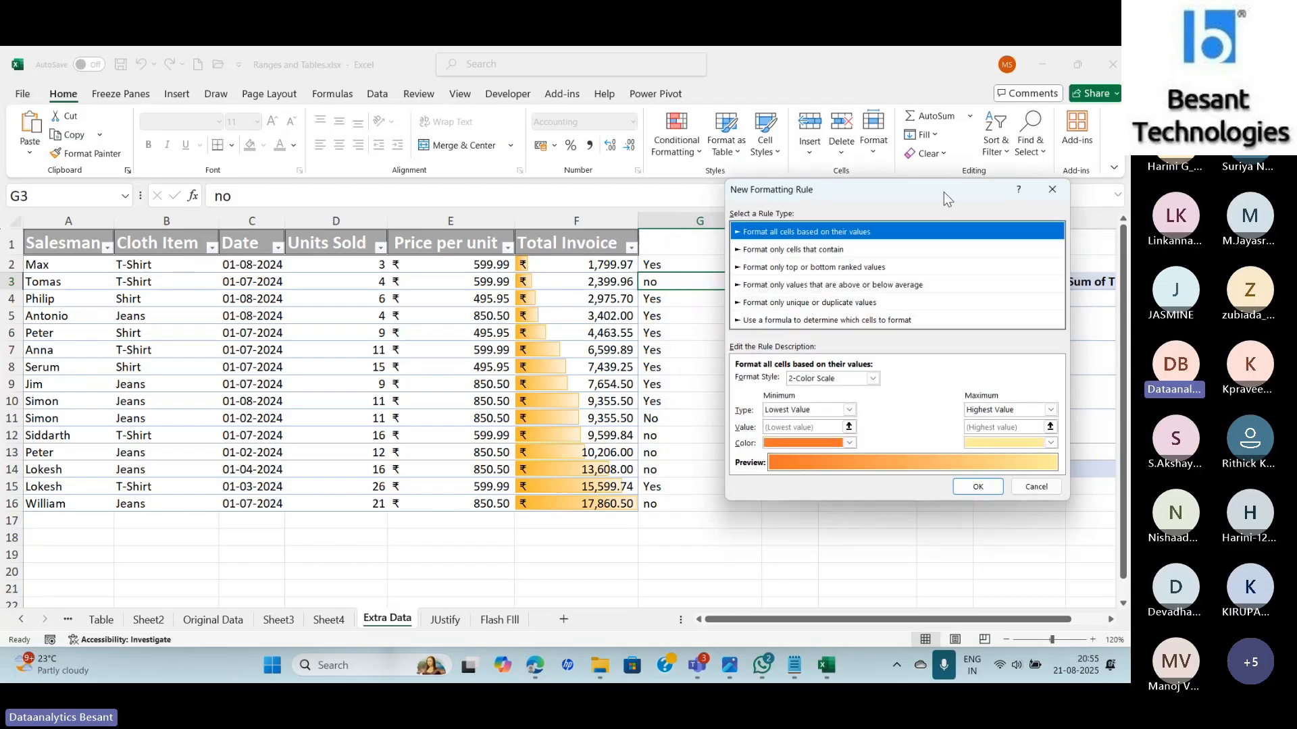
{"action": "left_click", "coordinate": [1051, 190]}
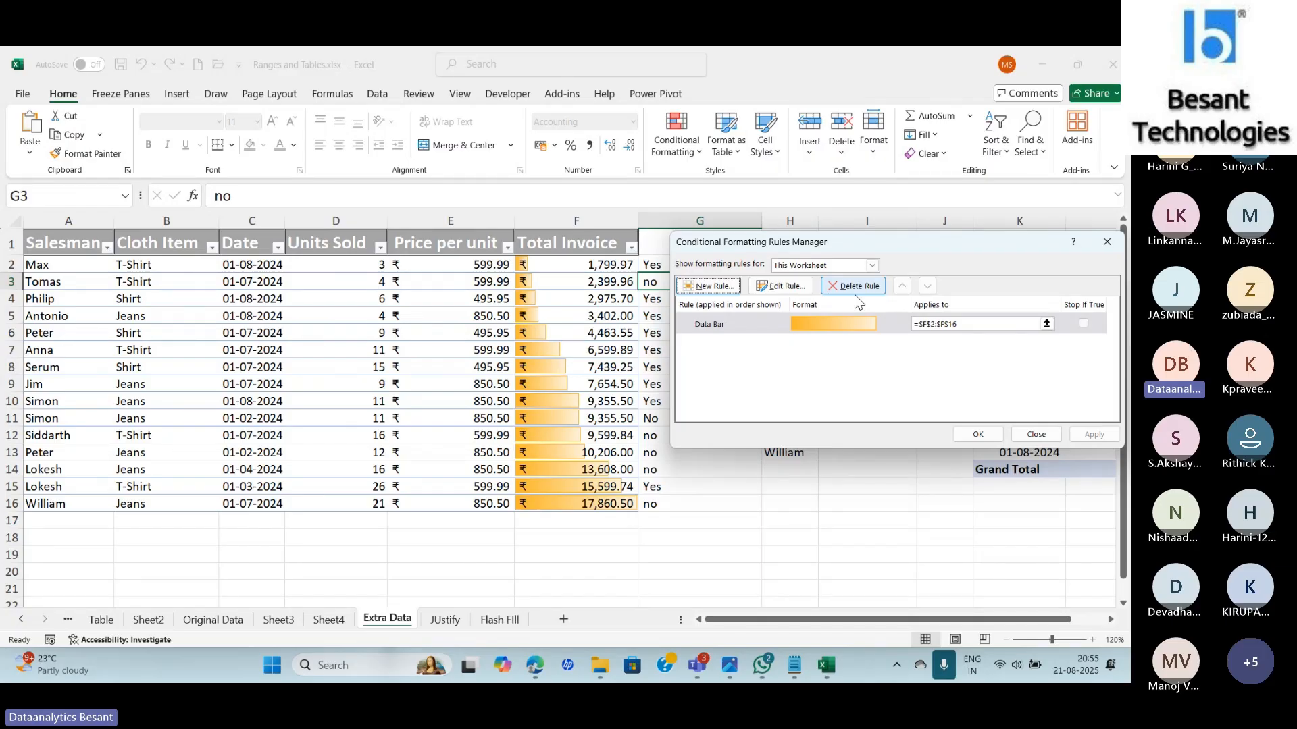
{"action": "left_click", "coordinate": [984, 434]}
{"action": "left_click", "coordinate": [676, 132]}
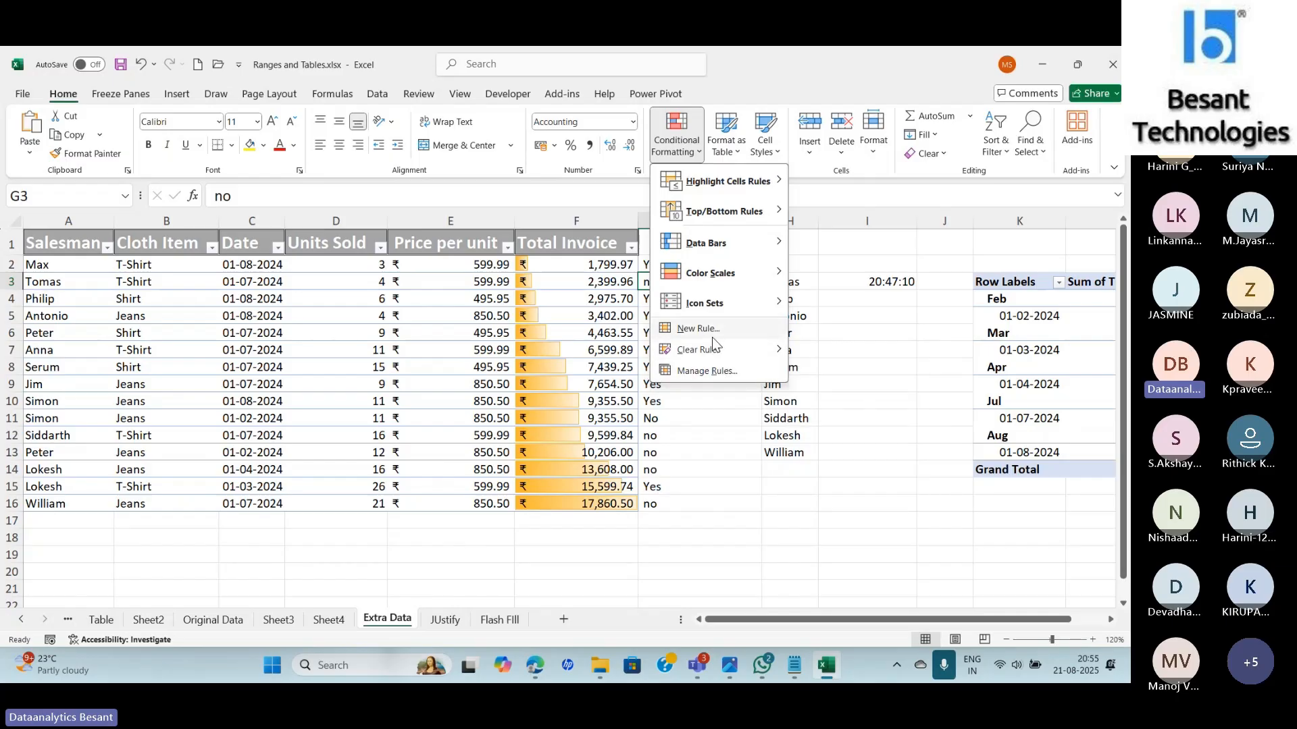
Start a new rule, glance at the Format Style options, and choose 'Format only cells that contain'.
{"action": "left_click", "coordinate": [684, 328]}
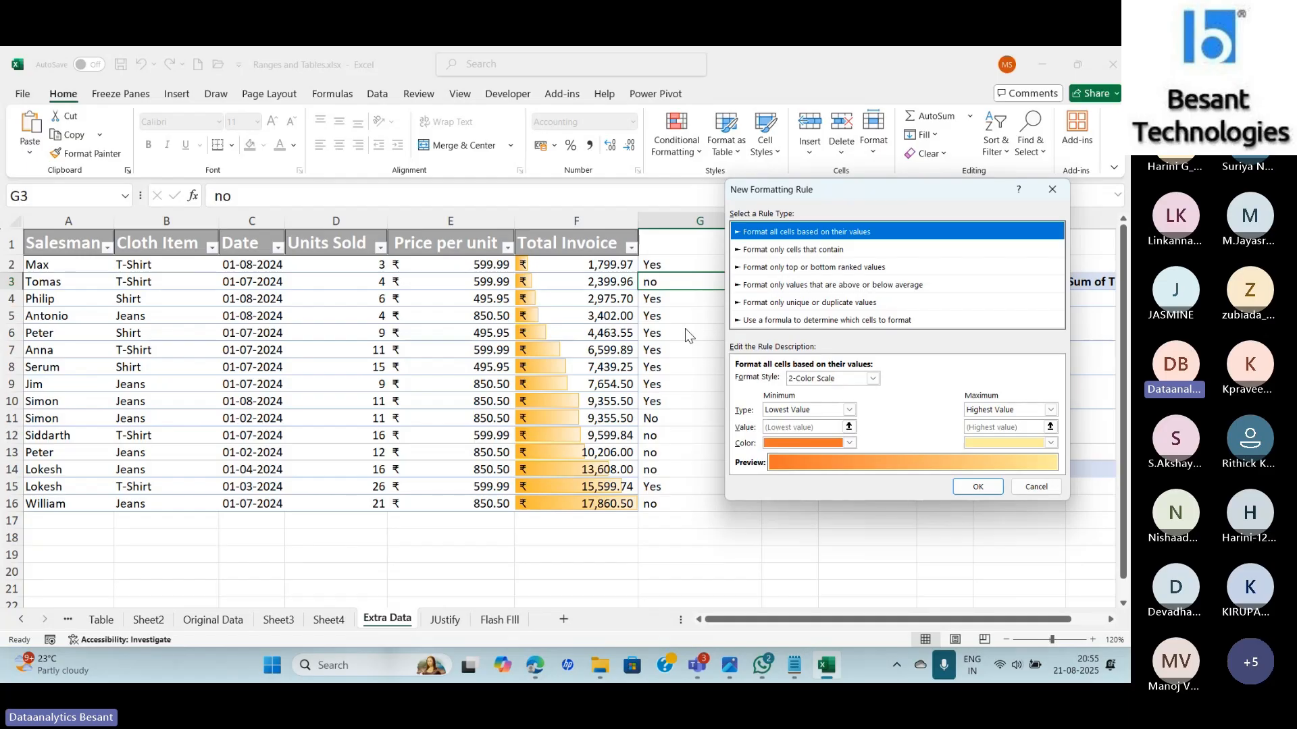
{"action": "left_click", "coordinate": [943, 669]}
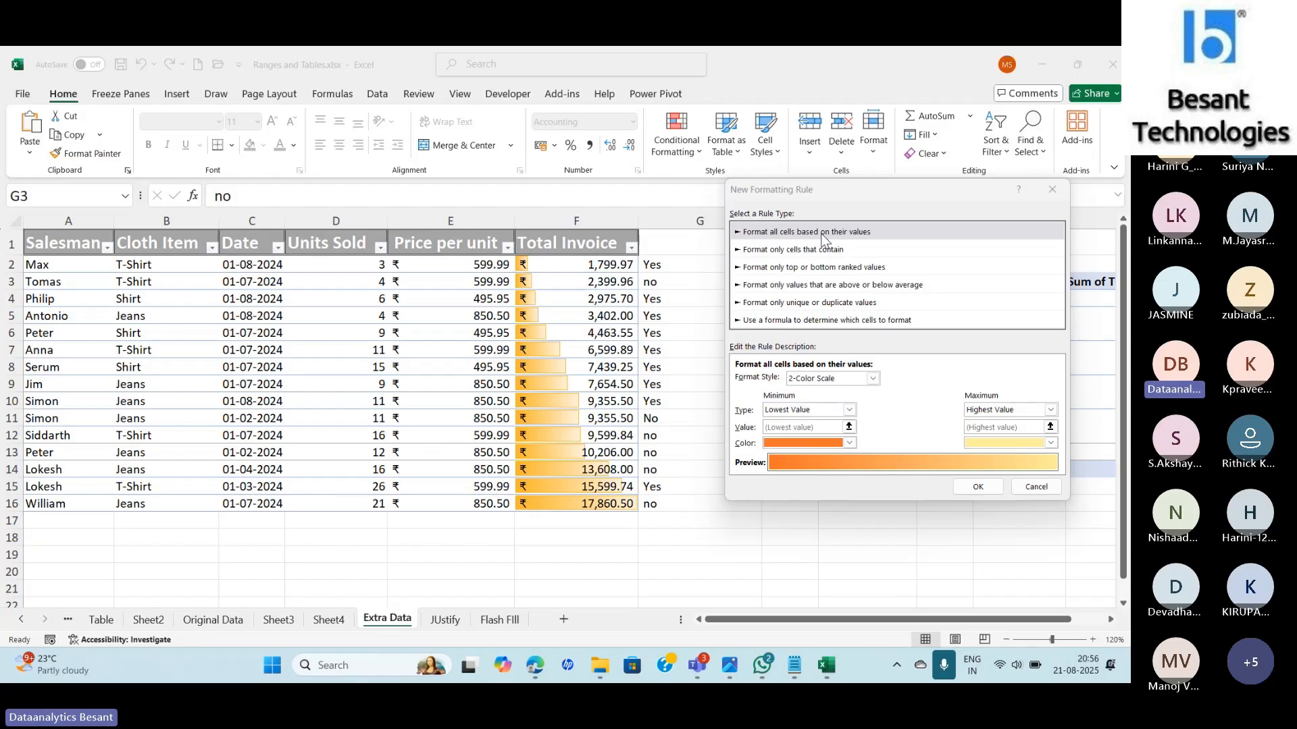
{"action": "left_click", "coordinate": [837, 379]}
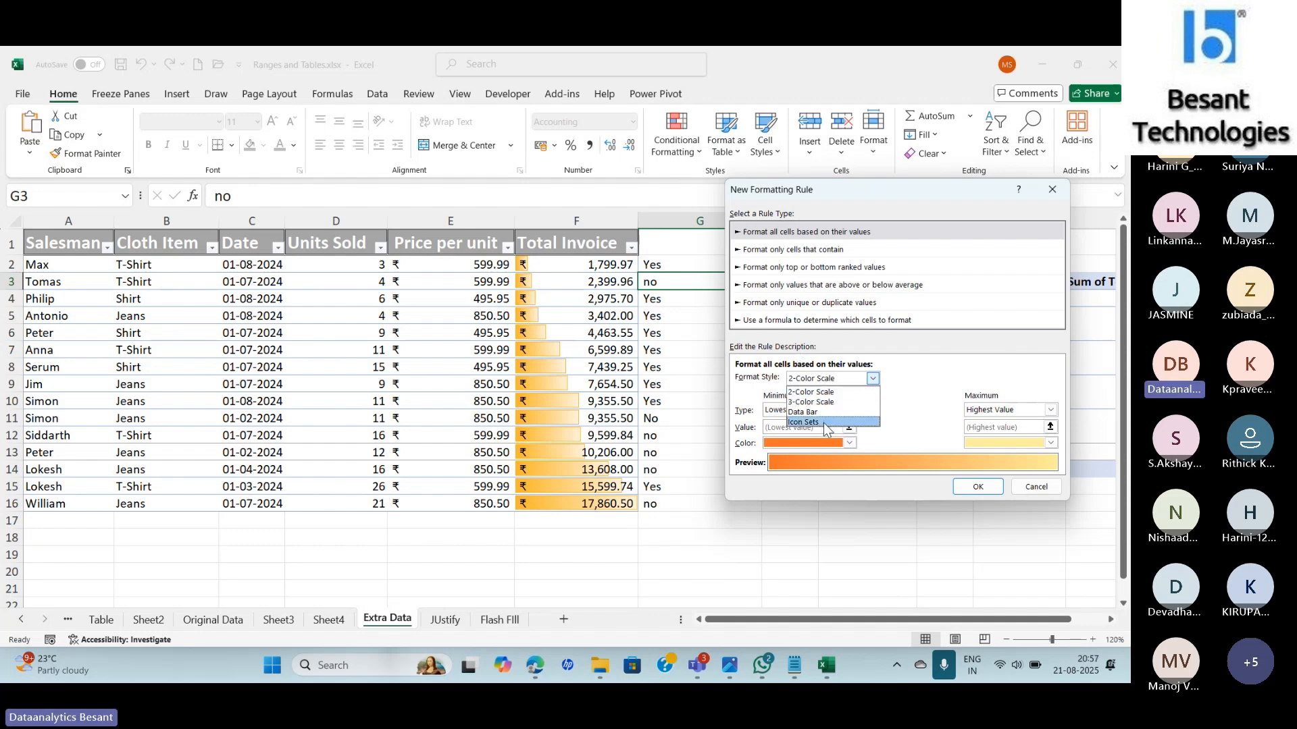
{"action": "left_click", "coordinate": [926, 392]}
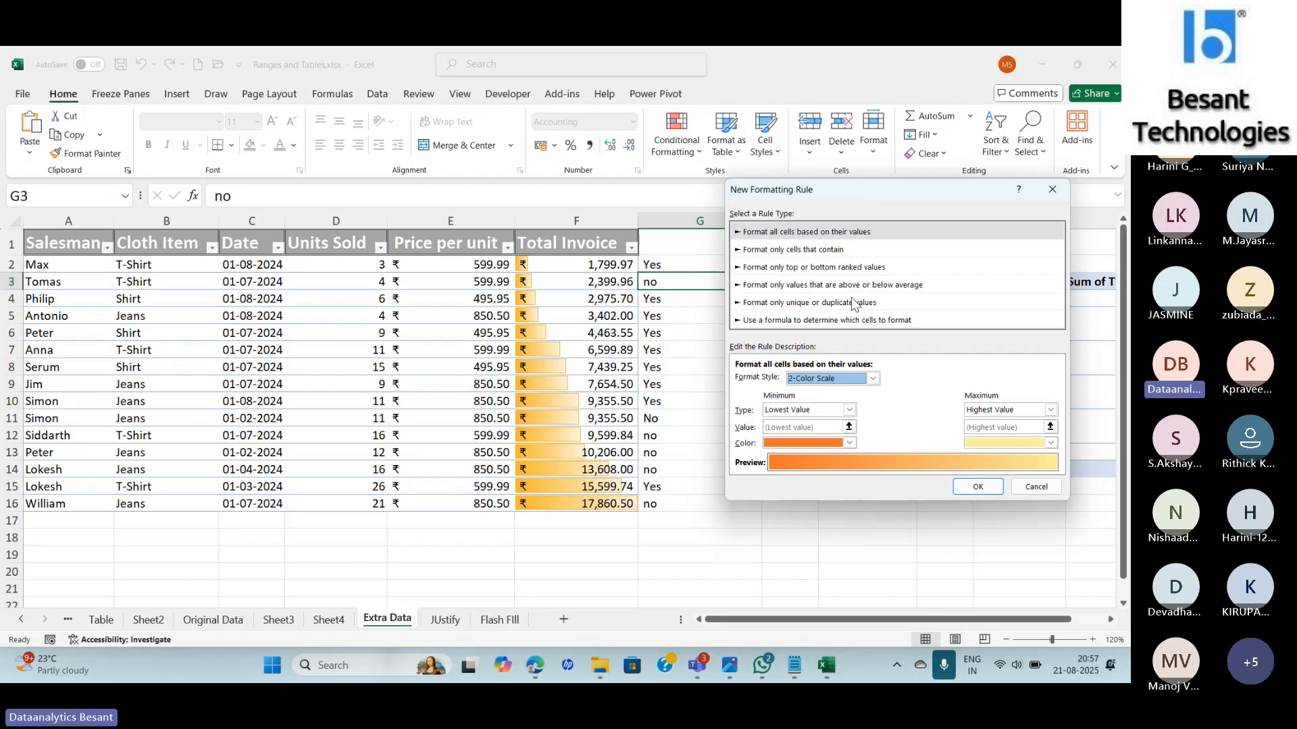
{"action": "left_click", "coordinate": [812, 249]}
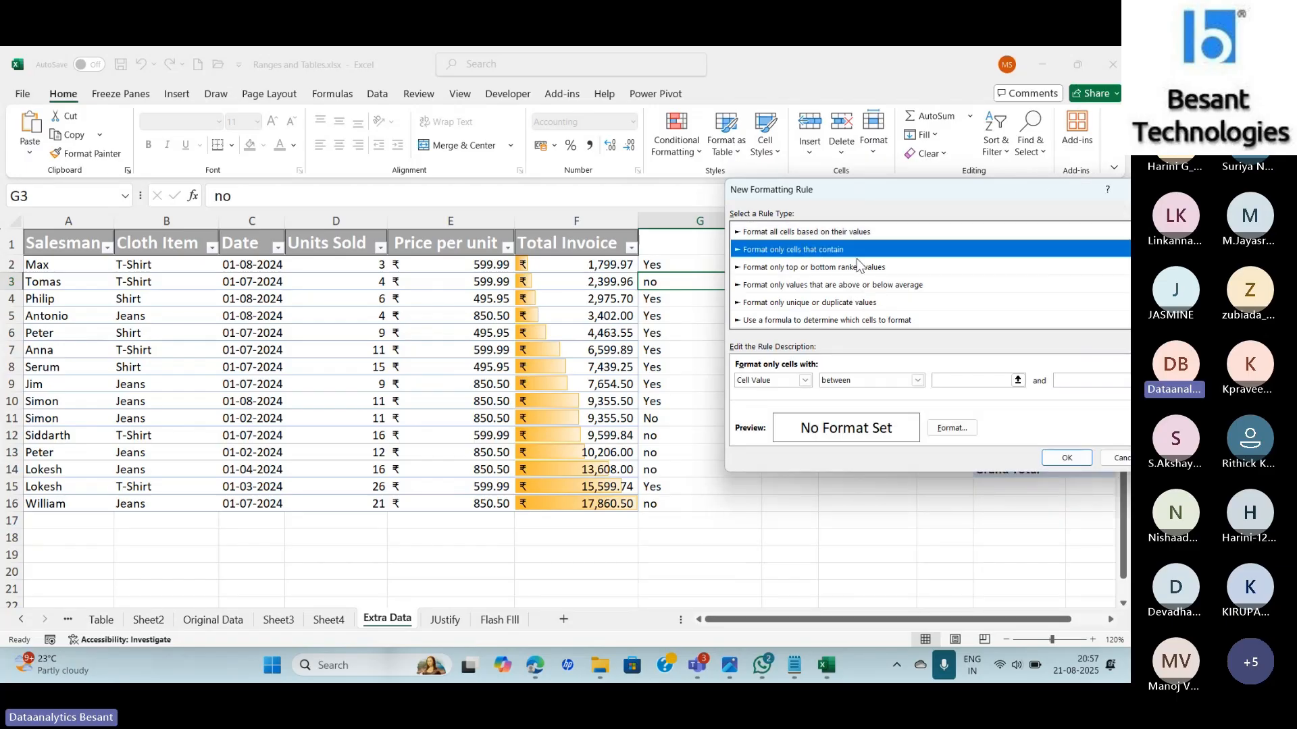
Look through the Cell Value and comparison operator lists, then switch to the Teams meeting window.
{"action": "left_click", "coordinate": [804, 381]}
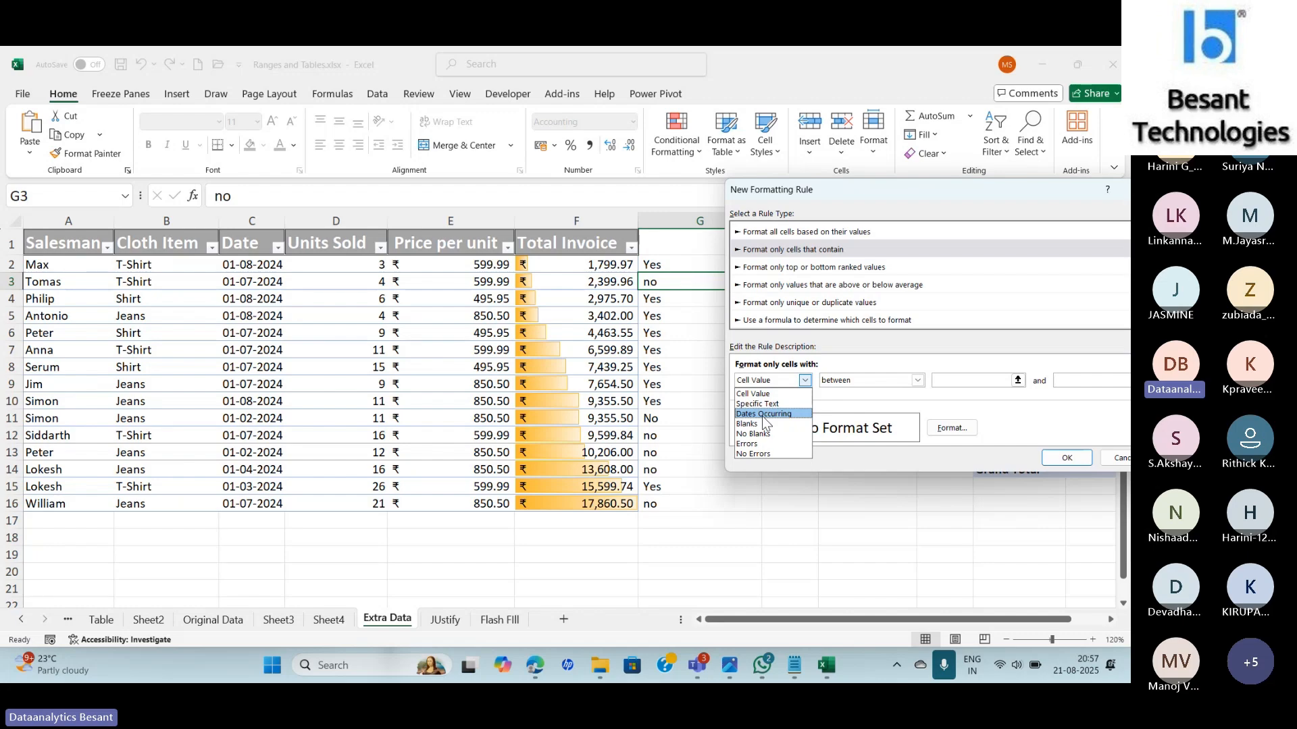
{"action": "left_click", "coordinate": [761, 394]}
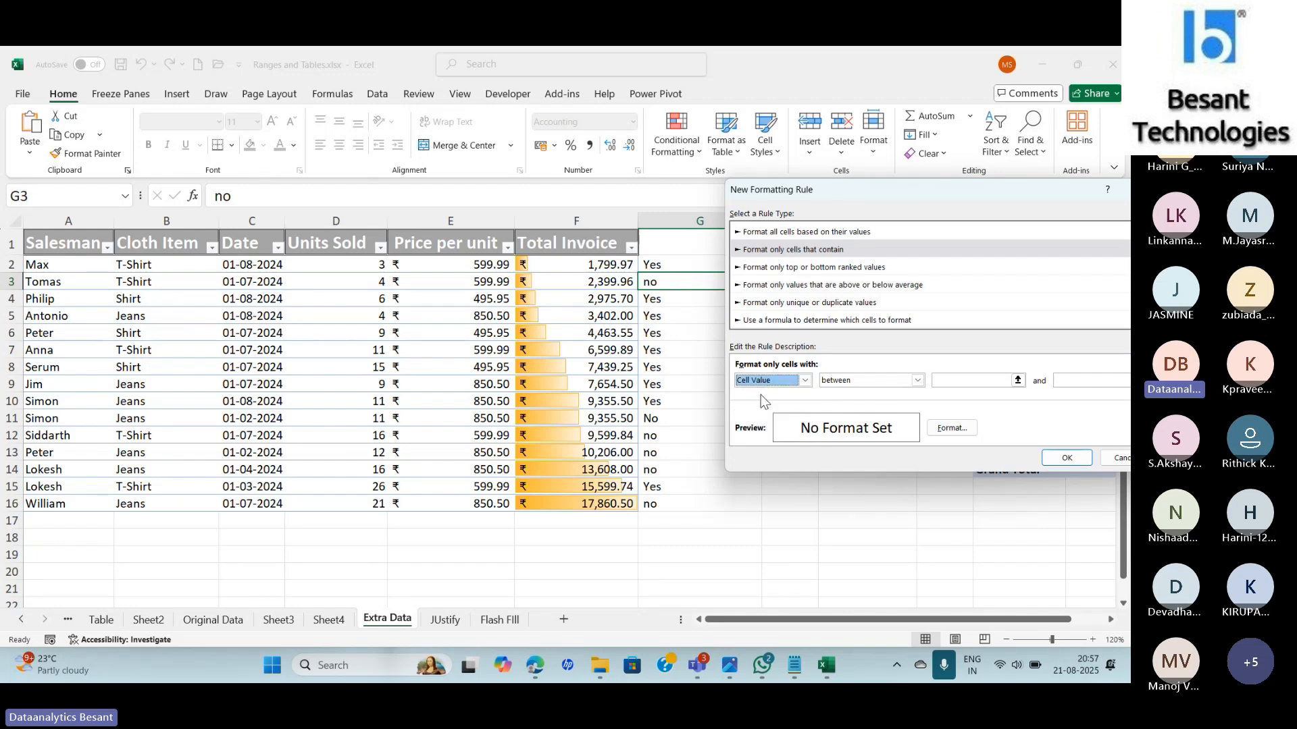
{"action": "left_click", "coordinate": [918, 382]}
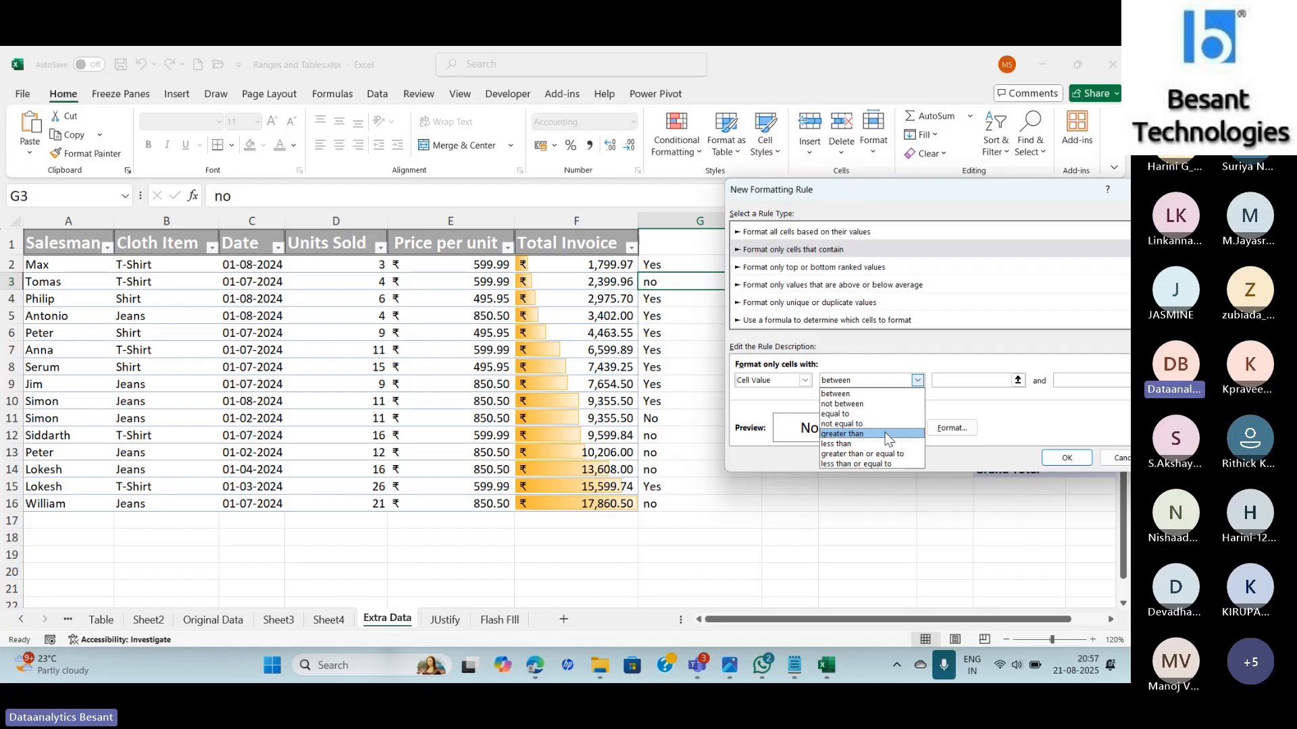
{"action": "key", "text": "alt+Tab"}
{"action": "key", "text": "alt+Tab"}
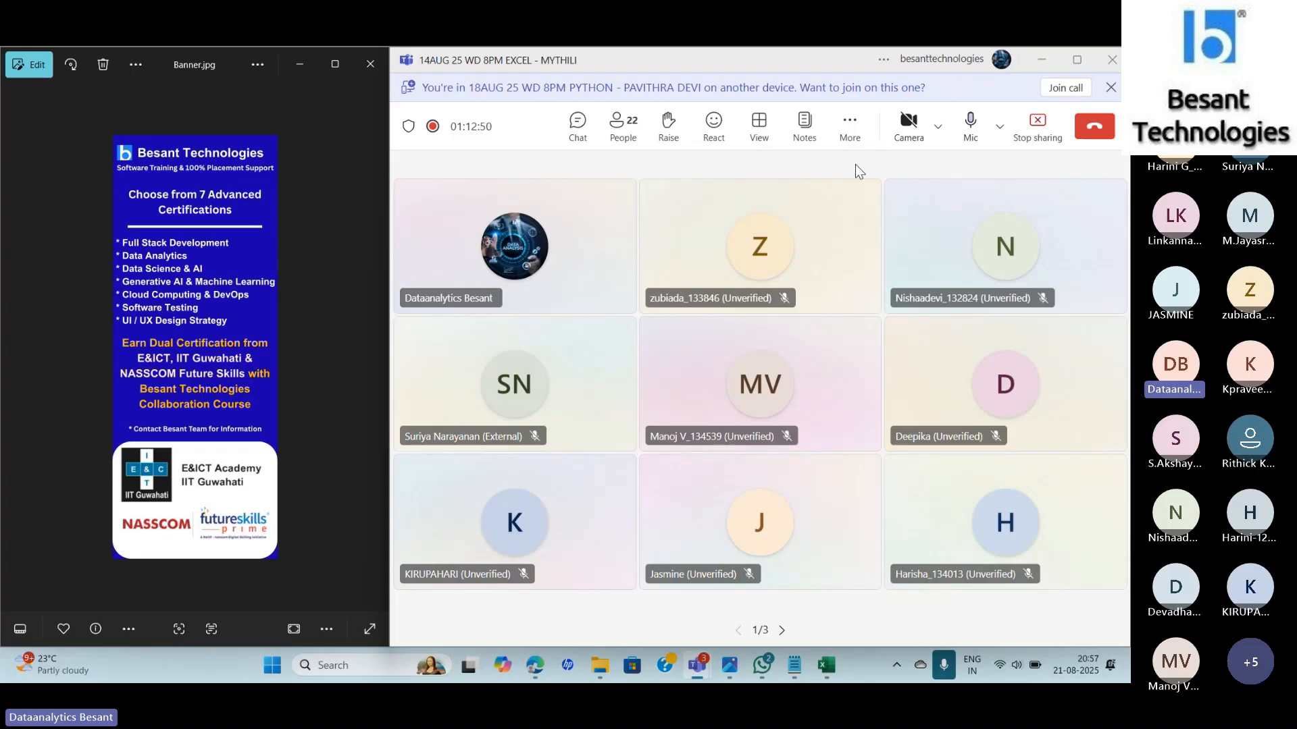
Switch from the Teams meeting back to Excel's New Formatting Rule dialog.
{"action": "key", "text": "alt+Tab"}
{"action": "key", "text": "Tab"}
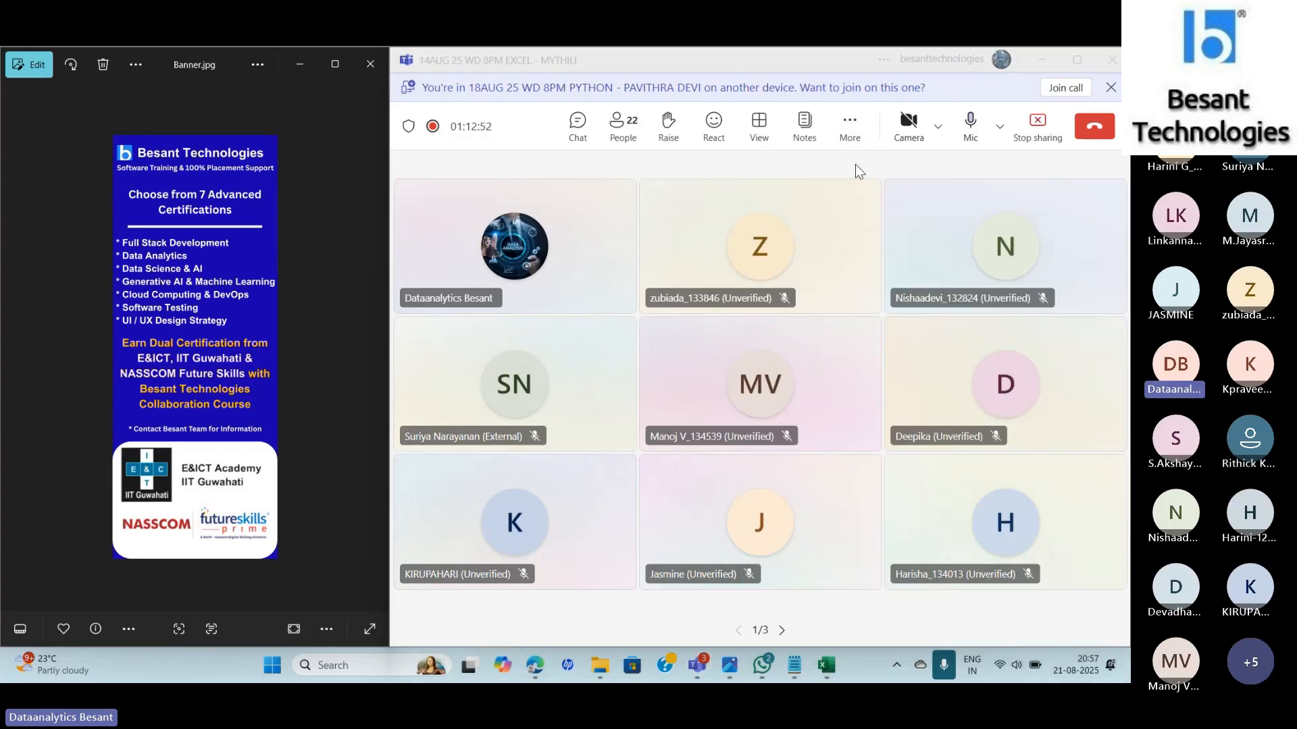
{"action": "key", "text": "Tab"}
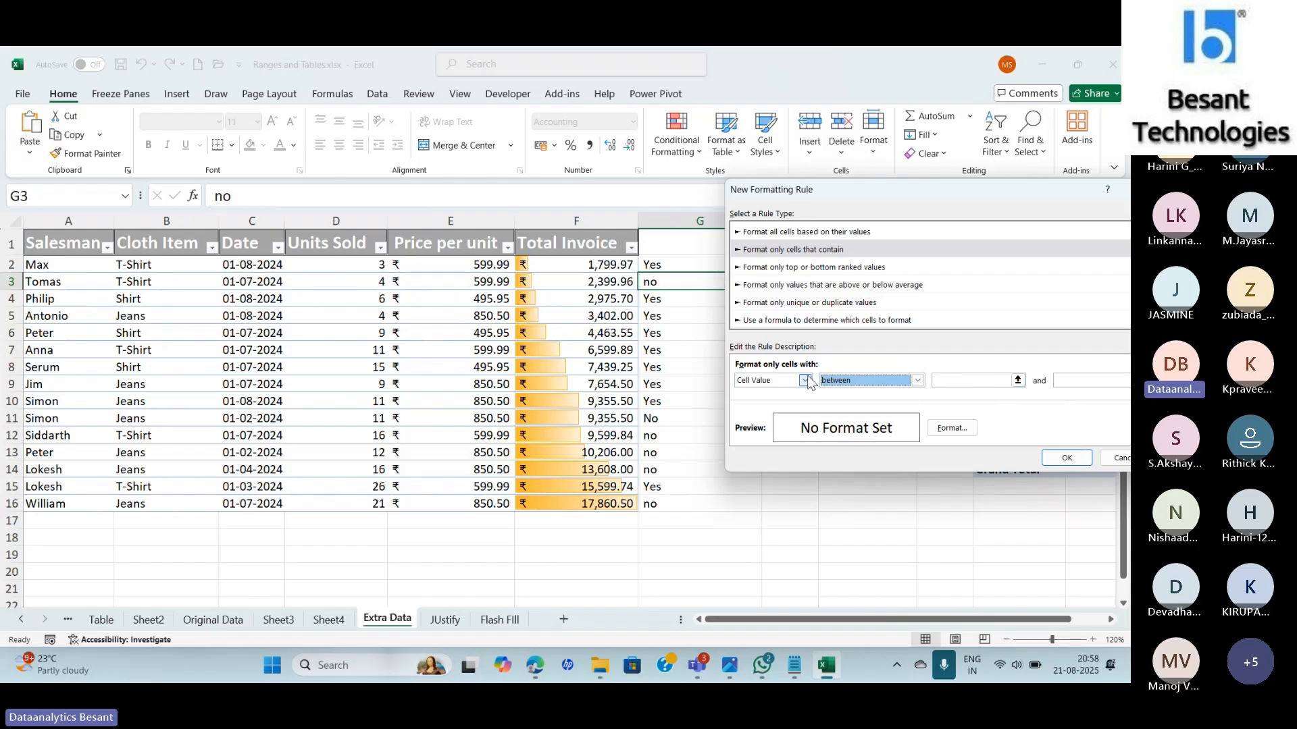
Try the 'greater than' and 'greater than or equal to' comparison operators.
{"action": "left_click", "coordinate": [919, 381]}
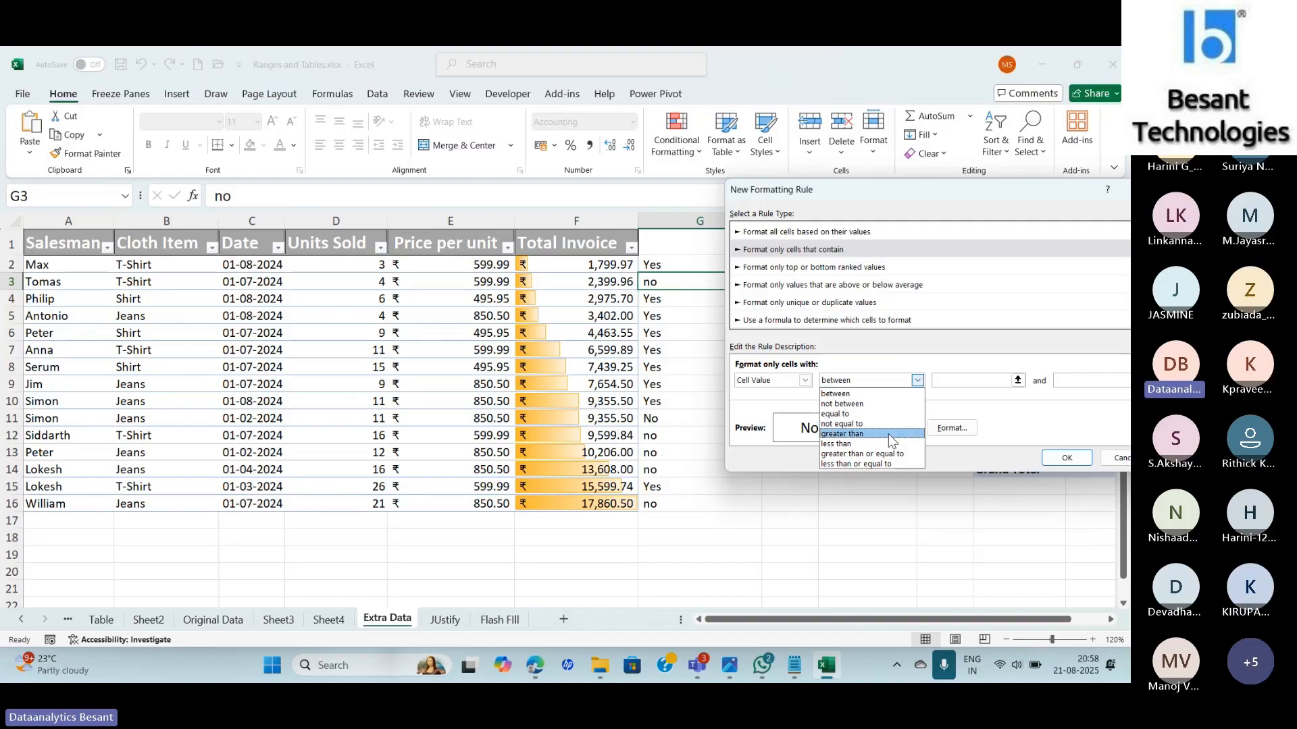
{"action": "left_click", "coordinate": [889, 433]}
{"action": "left_click", "coordinate": [918, 381]}
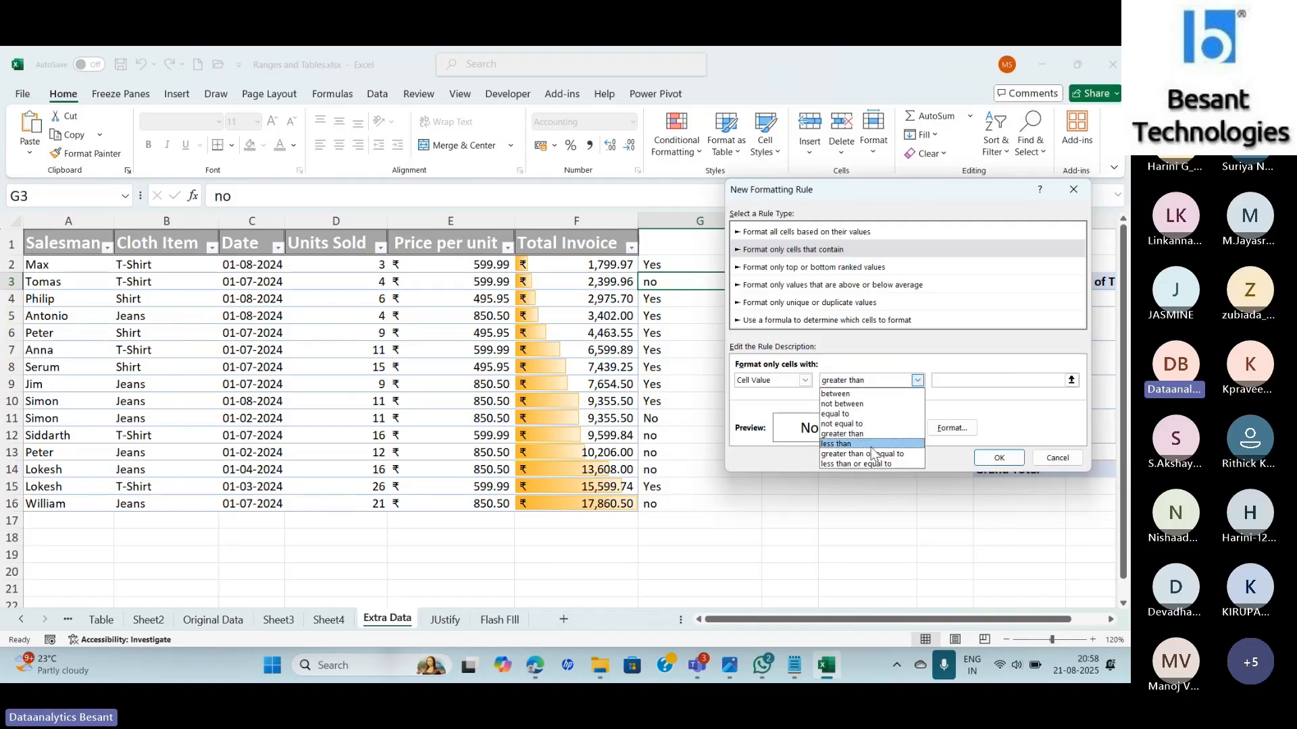
{"action": "left_click", "coordinate": [871, 457]}
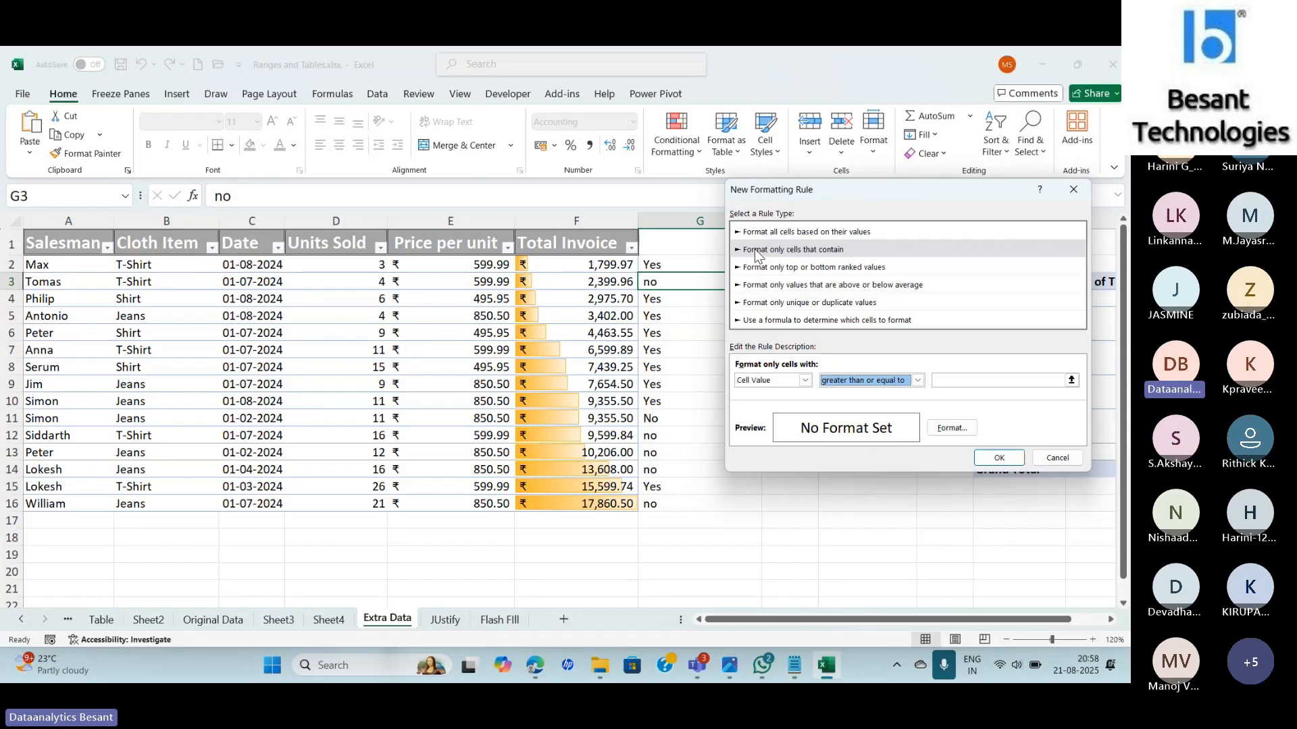
Change the condition to Specific Text, then to Dates Occurring set to Yesterday.
{"action": "left_click", "coordinate": [805, 380]}
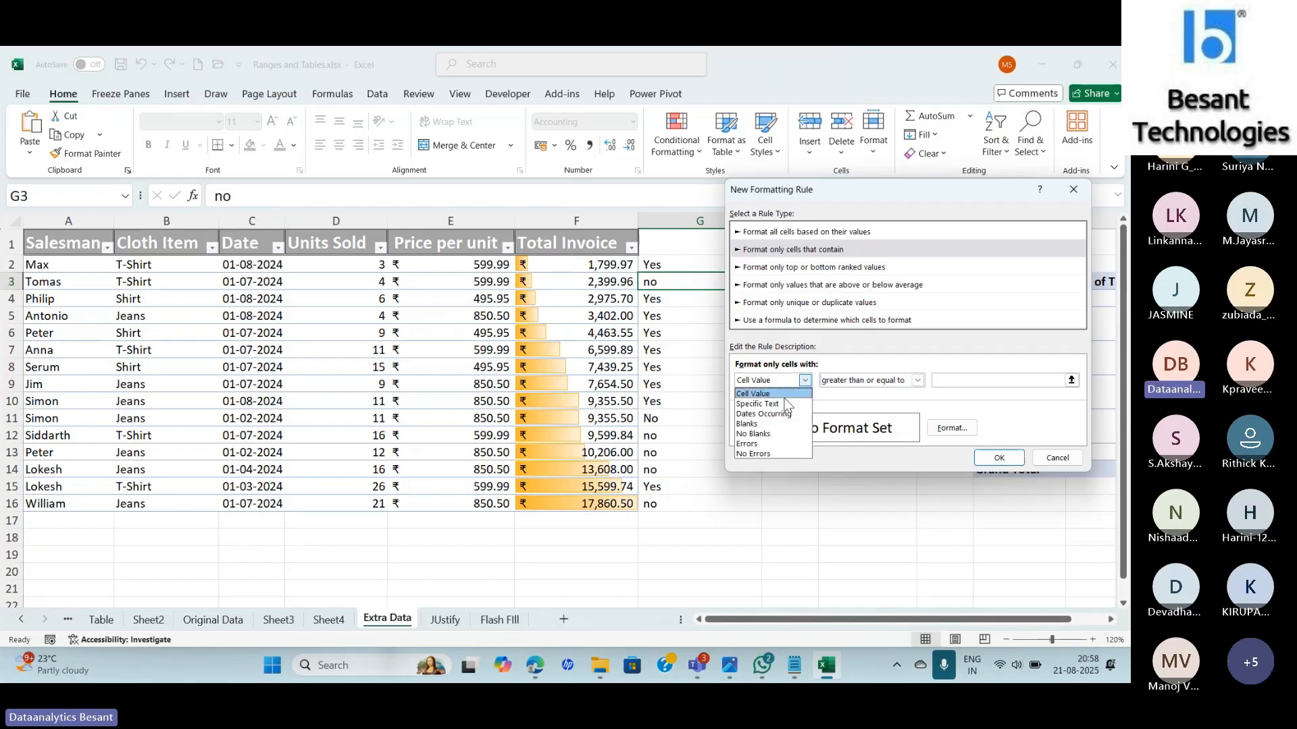
{"action": "left_click", "coordinate": [780, 403]}
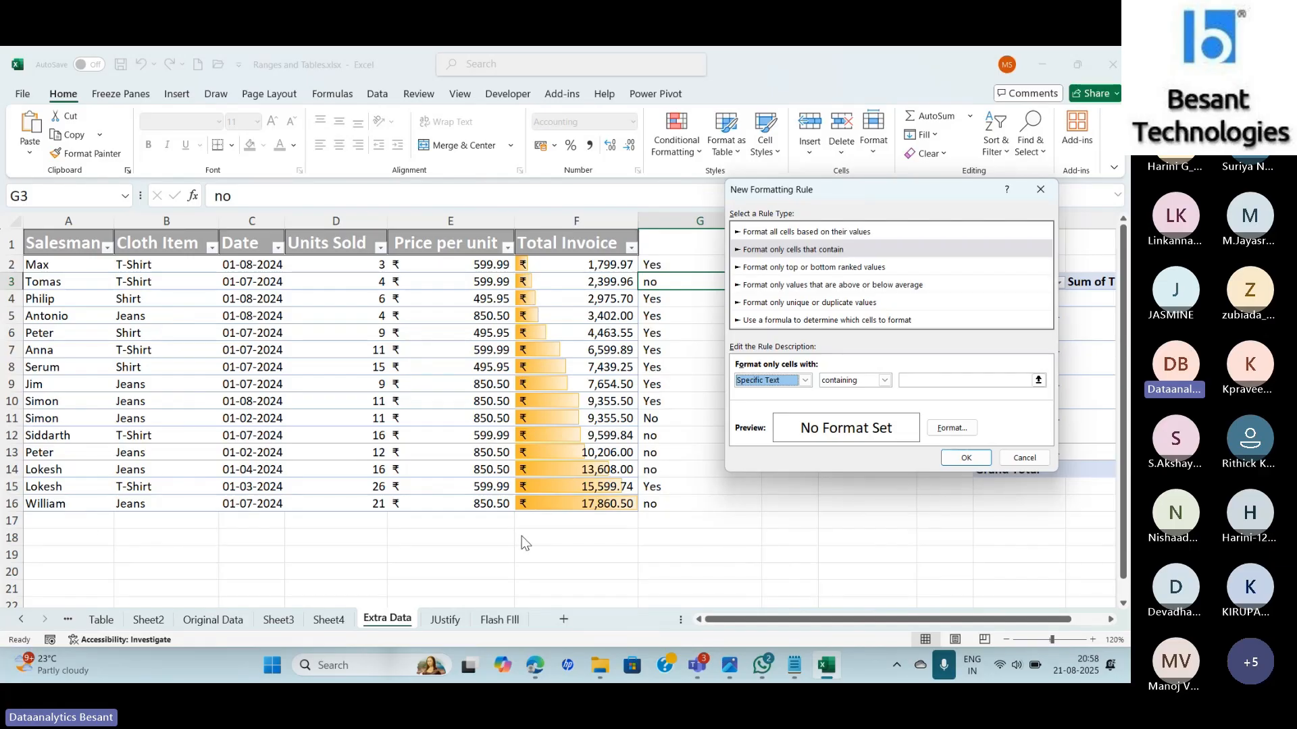
{"action": "left_click", "coordinate": [882, 381]}
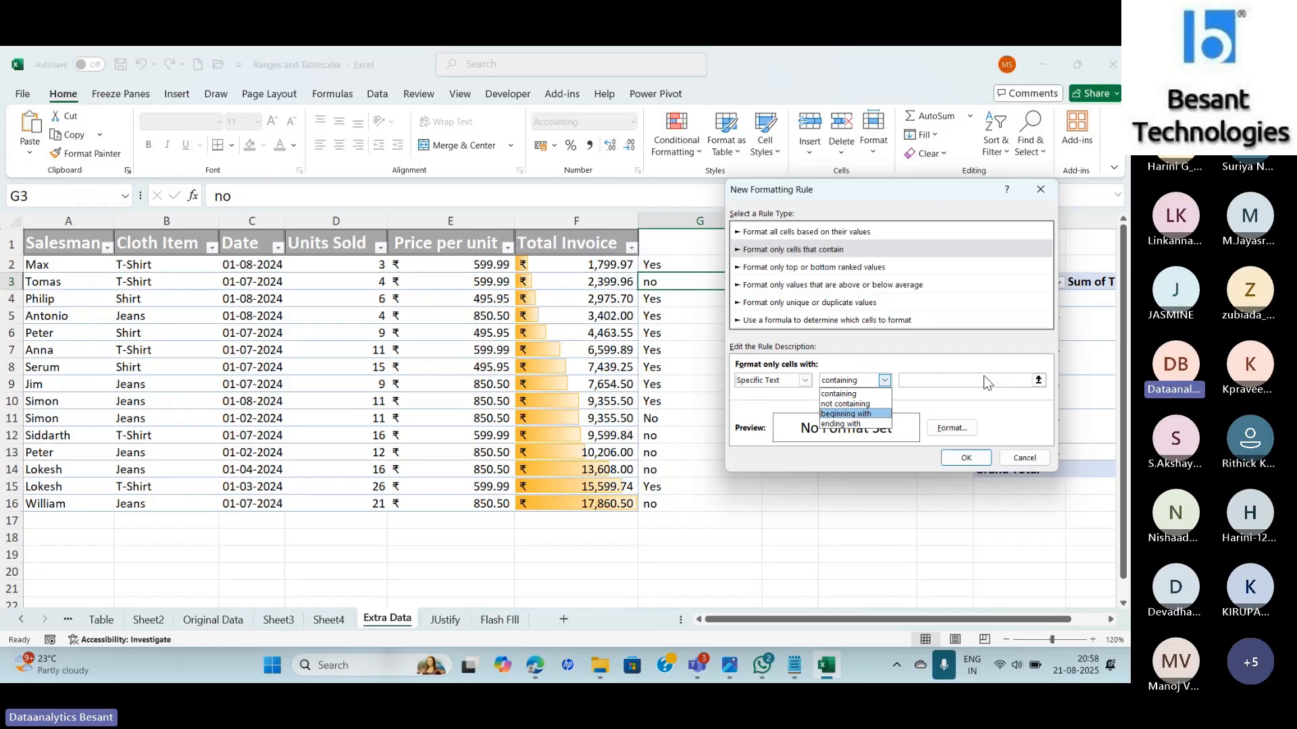
{"action": "left_click", "coordinate": [805, 381]}
{"action": "left_click", "coordinate": [805, 382]}
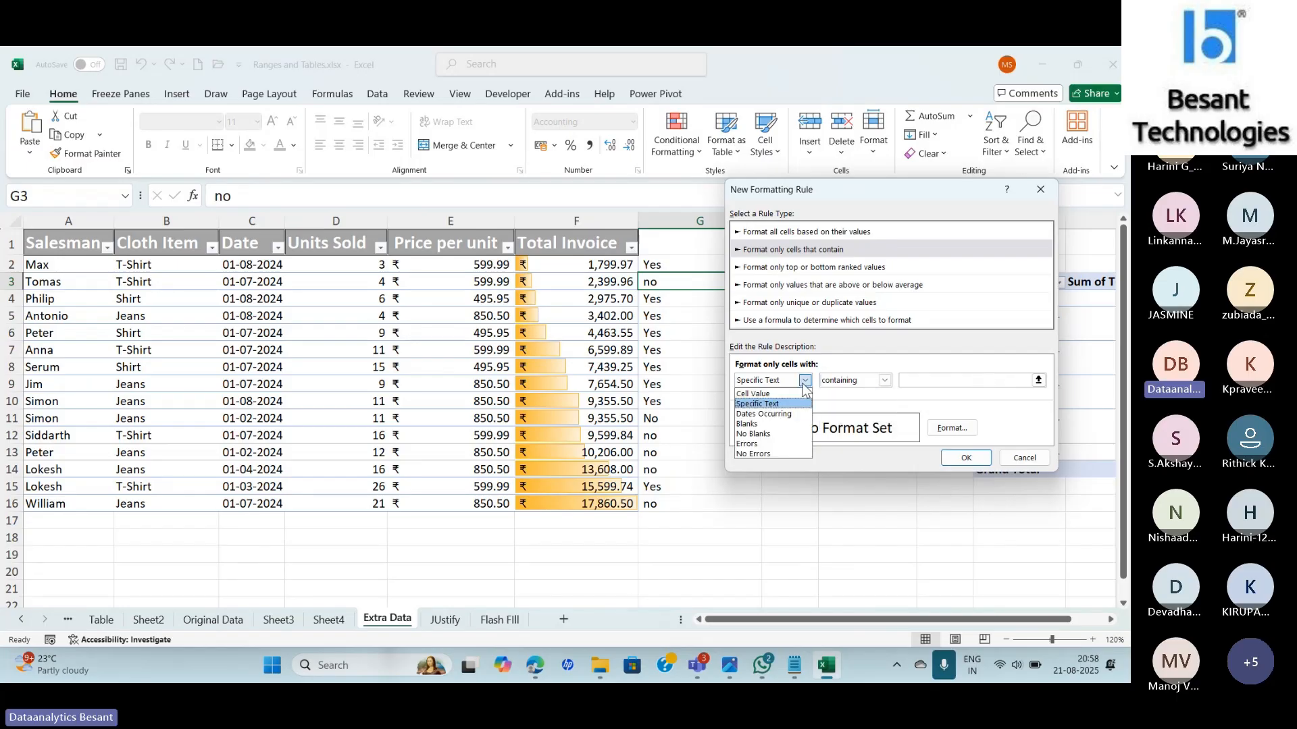
{"action": "left_click", "coordinate": [763, 414]}
{"action": "left_click", "coordinate": [892, 380]}
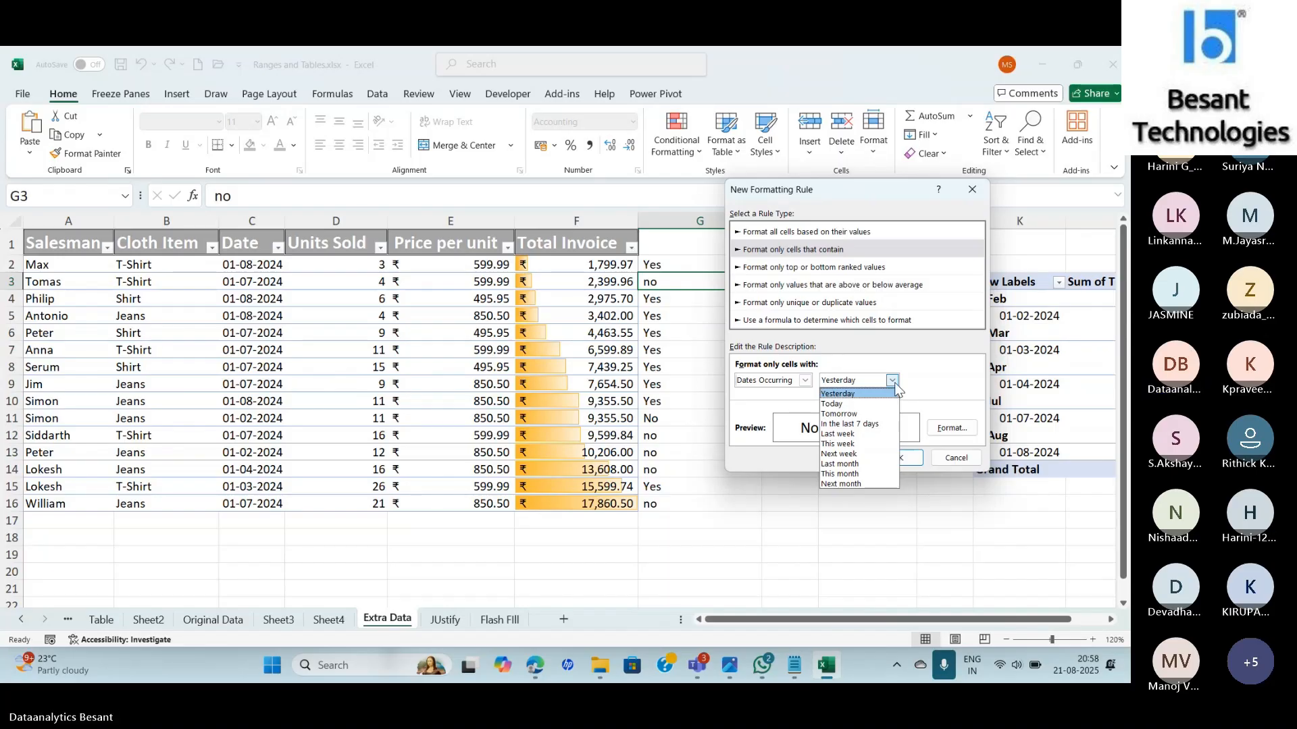
Try the Blanks and No Blanks conditions in the 'Format only cells with' list.
{"action": "left_click", "coordinate": [806, 381]}
{"action": "left_click", "coordinate": [805, 381]}
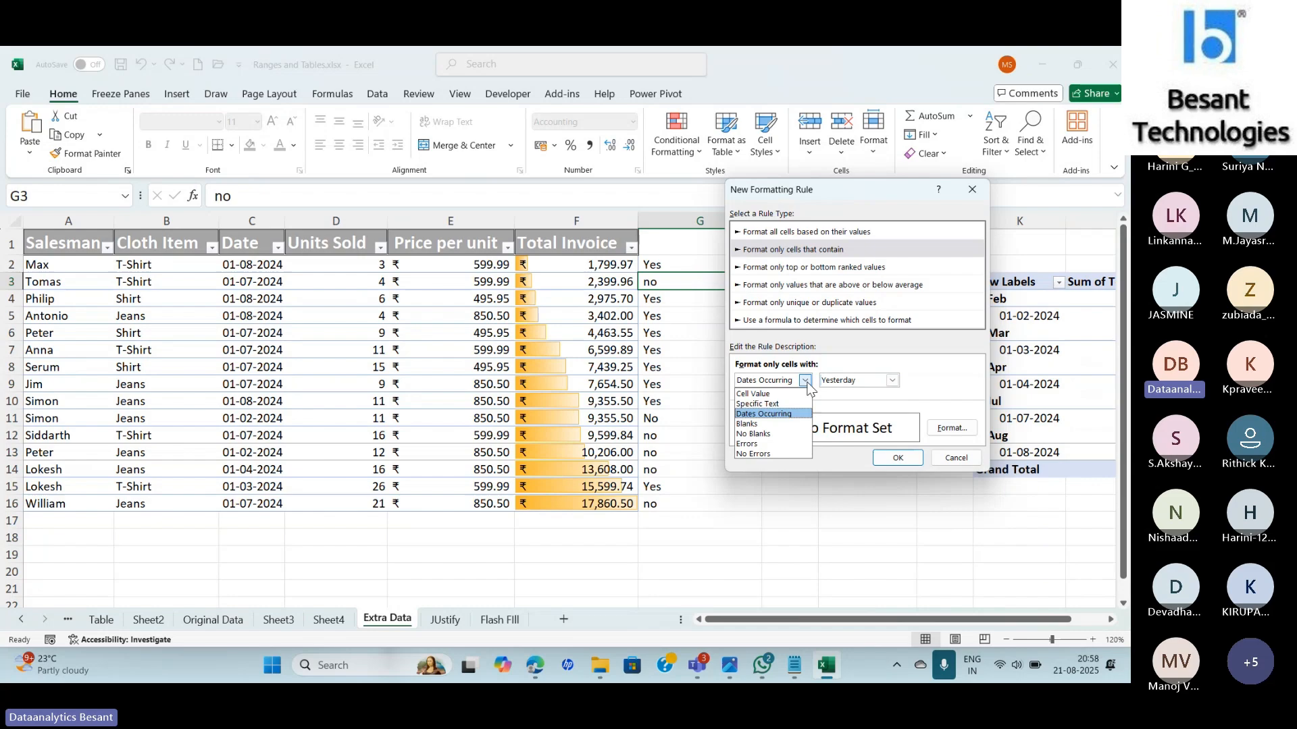
{"action": "left_click", "coordinate": [790, 424]}
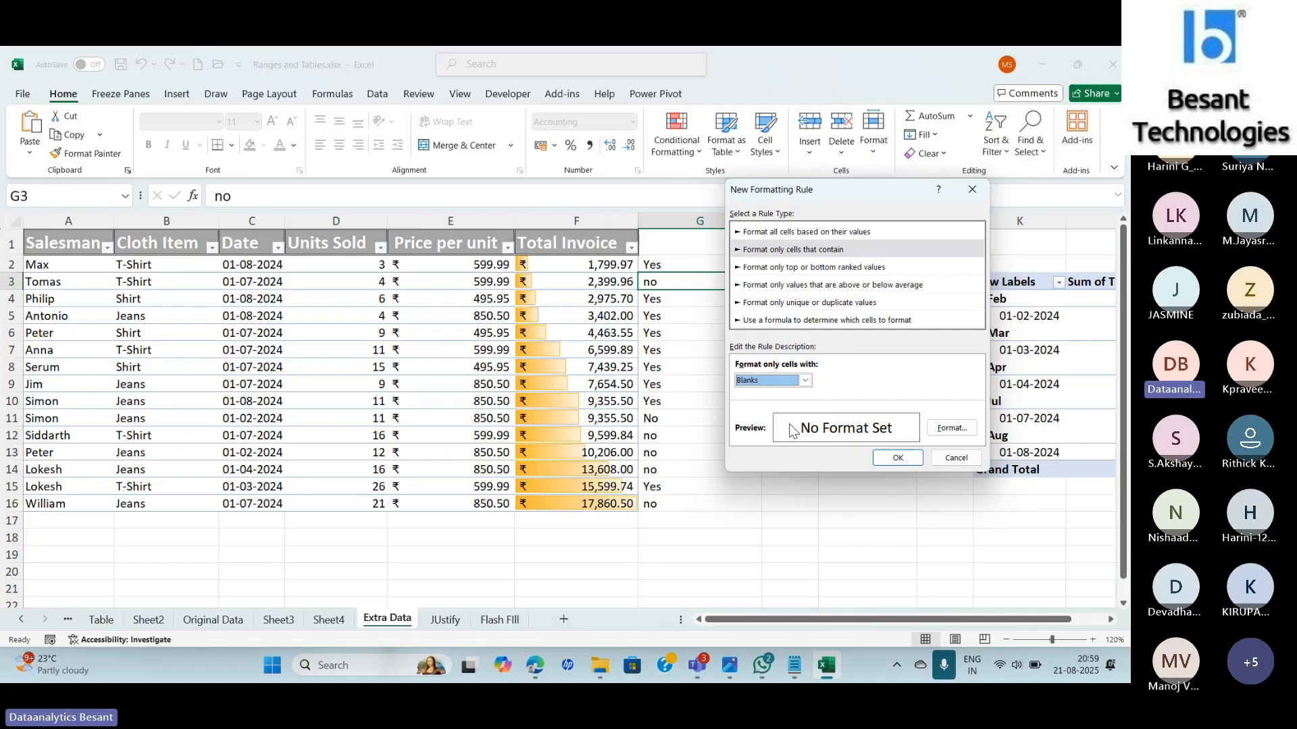
{"action": "left_click", "coordinate": [805, 381]}
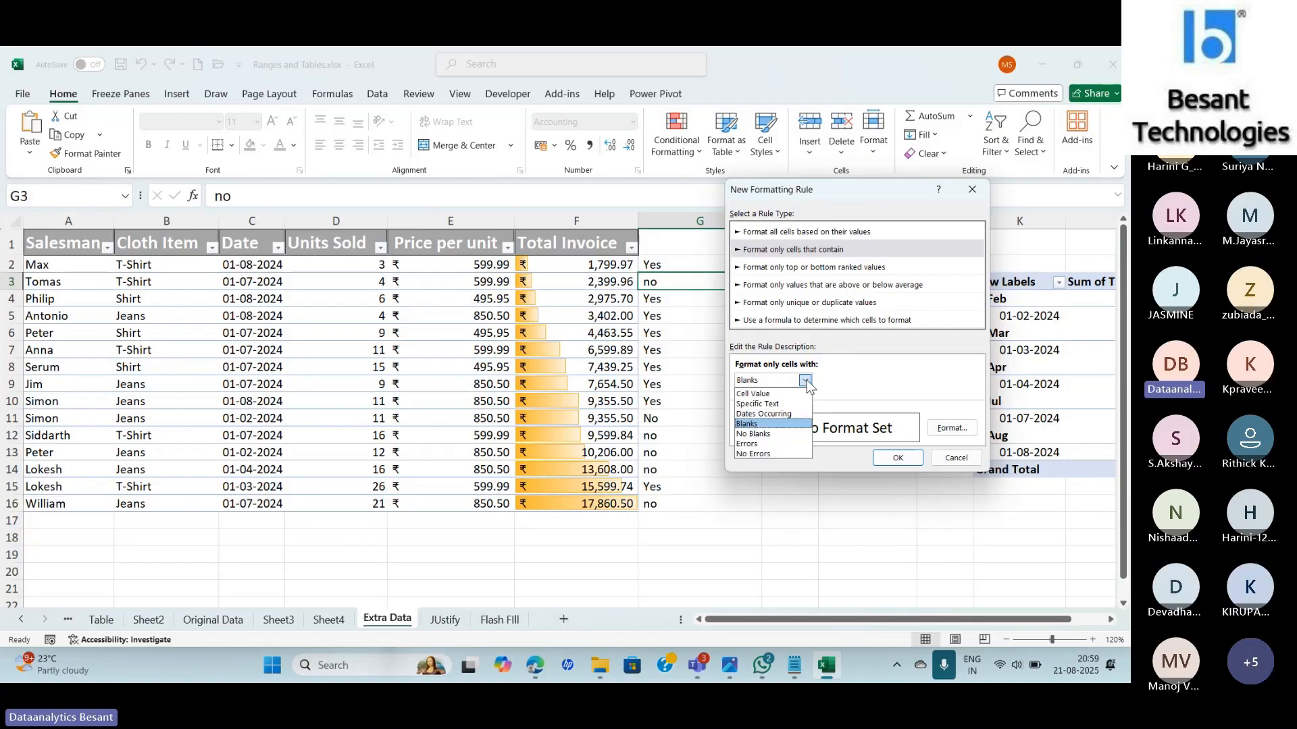
{"action": "left_click", "coordinate": [782, 442]}
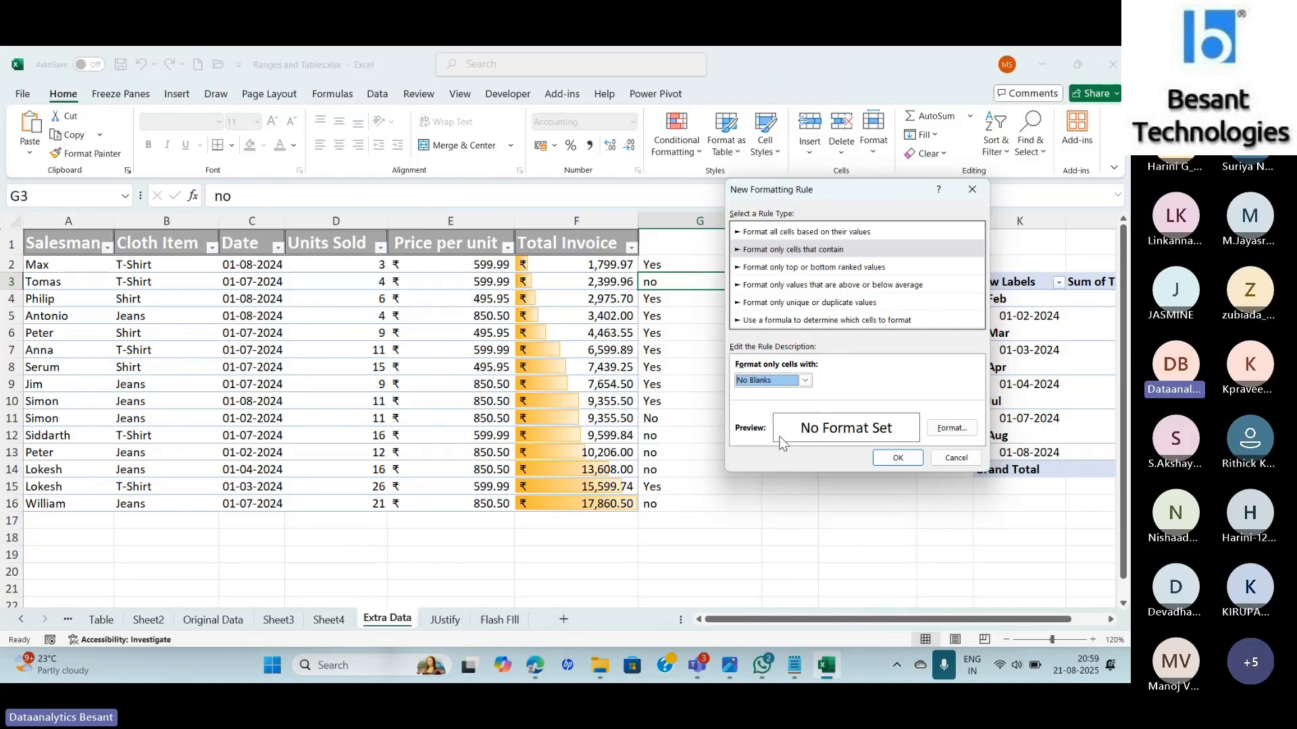
Try Errors, keep No Errors, then switch to the Teams meeting window.
{"action": "left_click", "coordinate": [806, 380]}
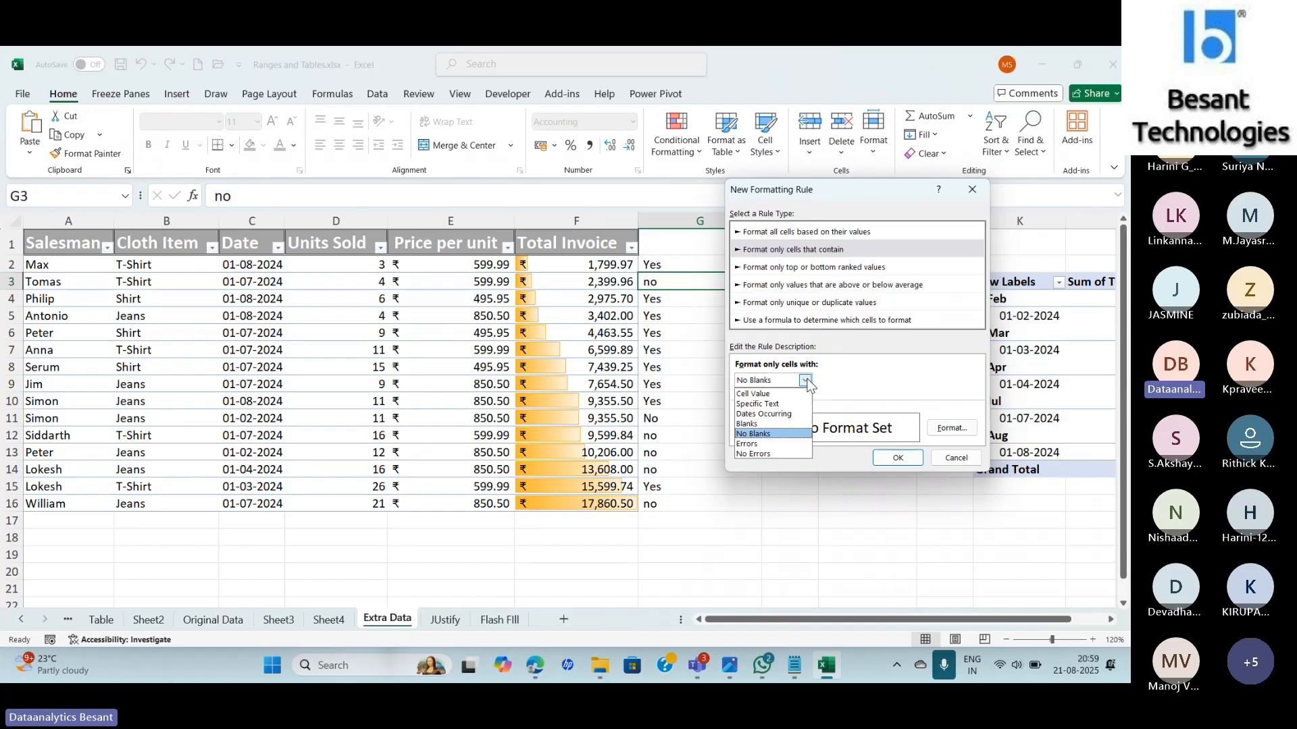
{"action": "left_click", "coordinate": [769, 444]}
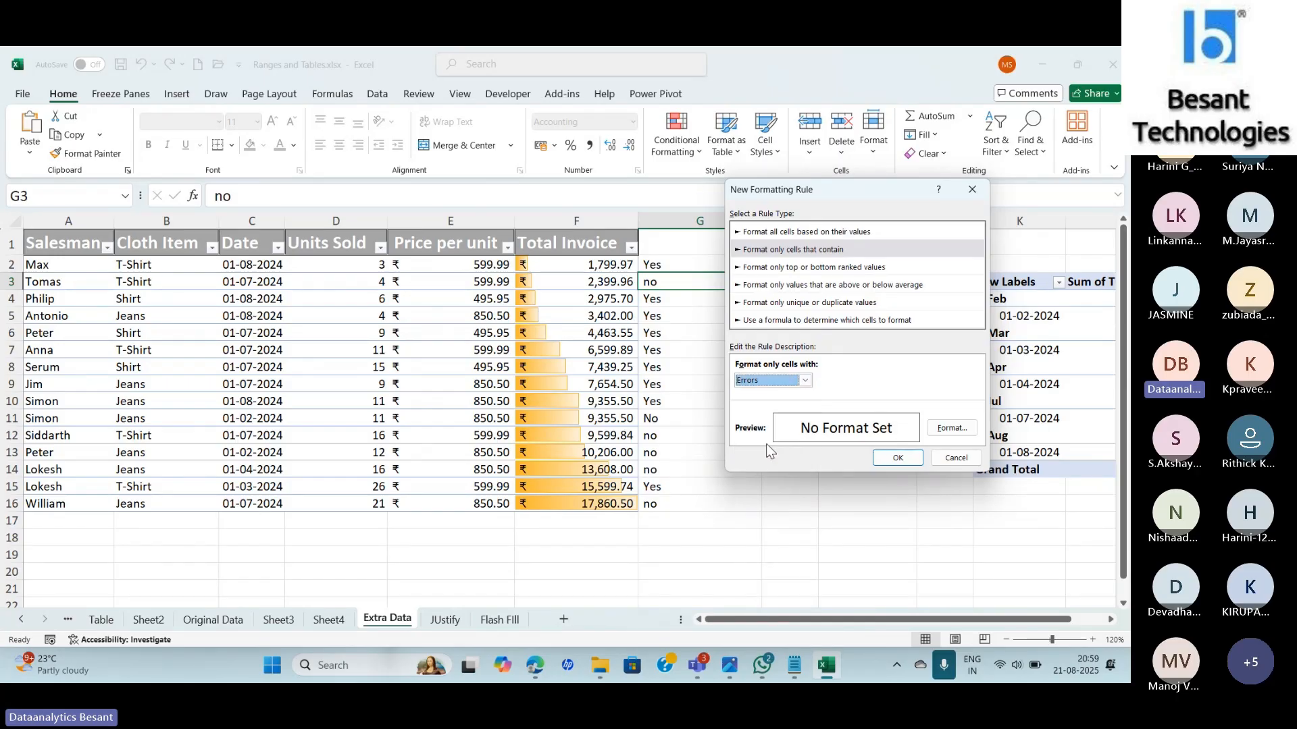
{"action": "left_click", "coordinate": [806, 380]}
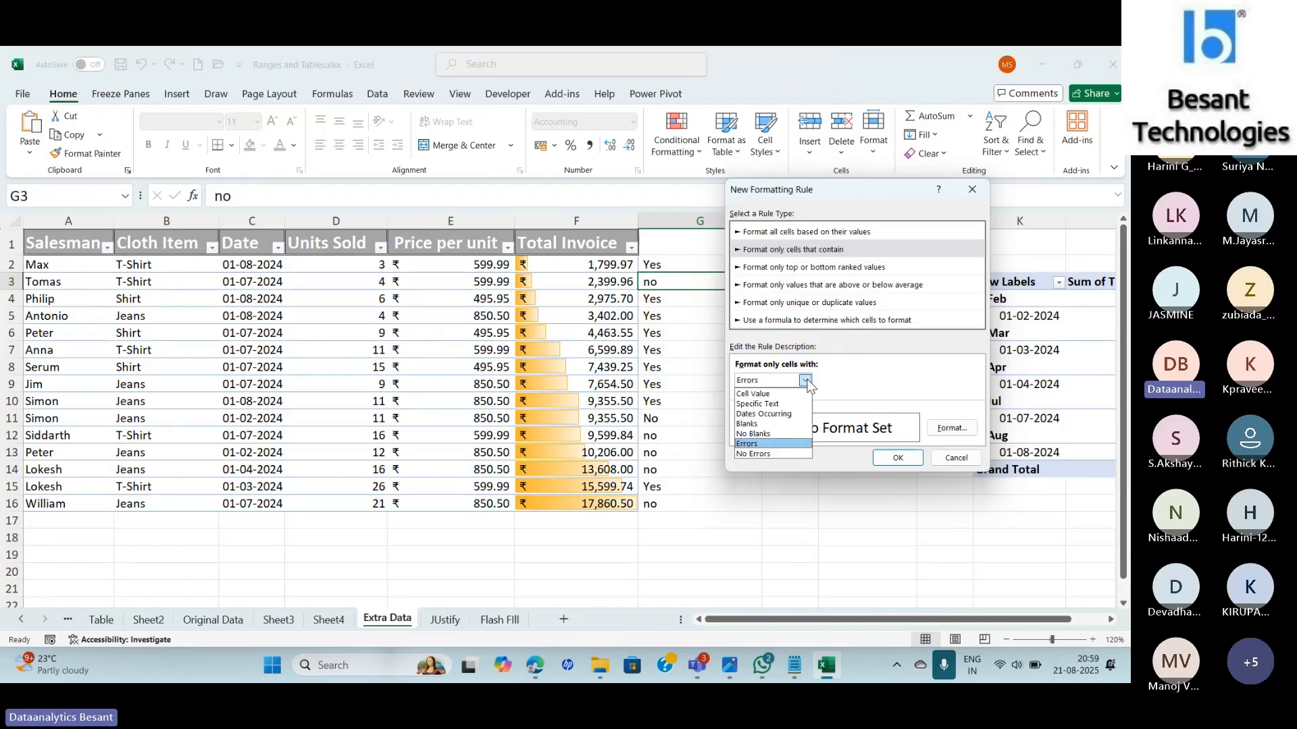
{"action": "left_click", "coordinate": [775, 455]}
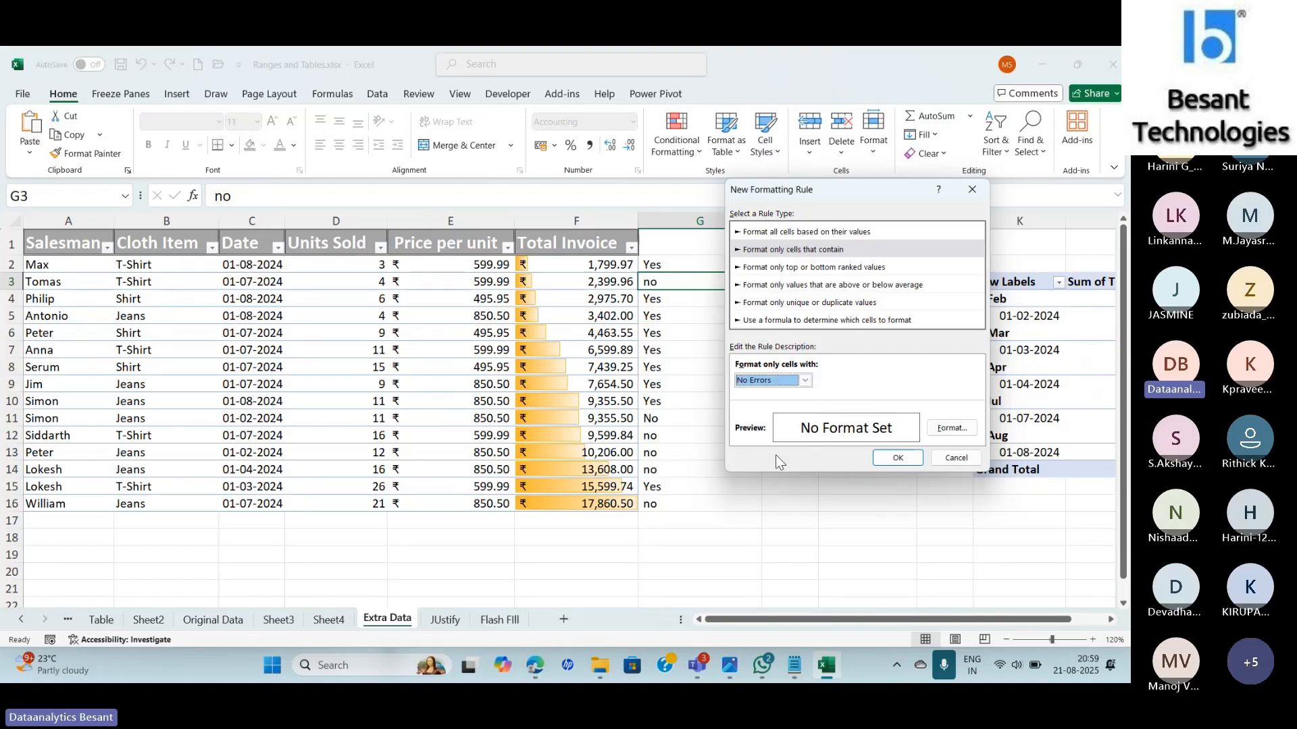
{"action": "left_click", "coordinate": [806, 380]}
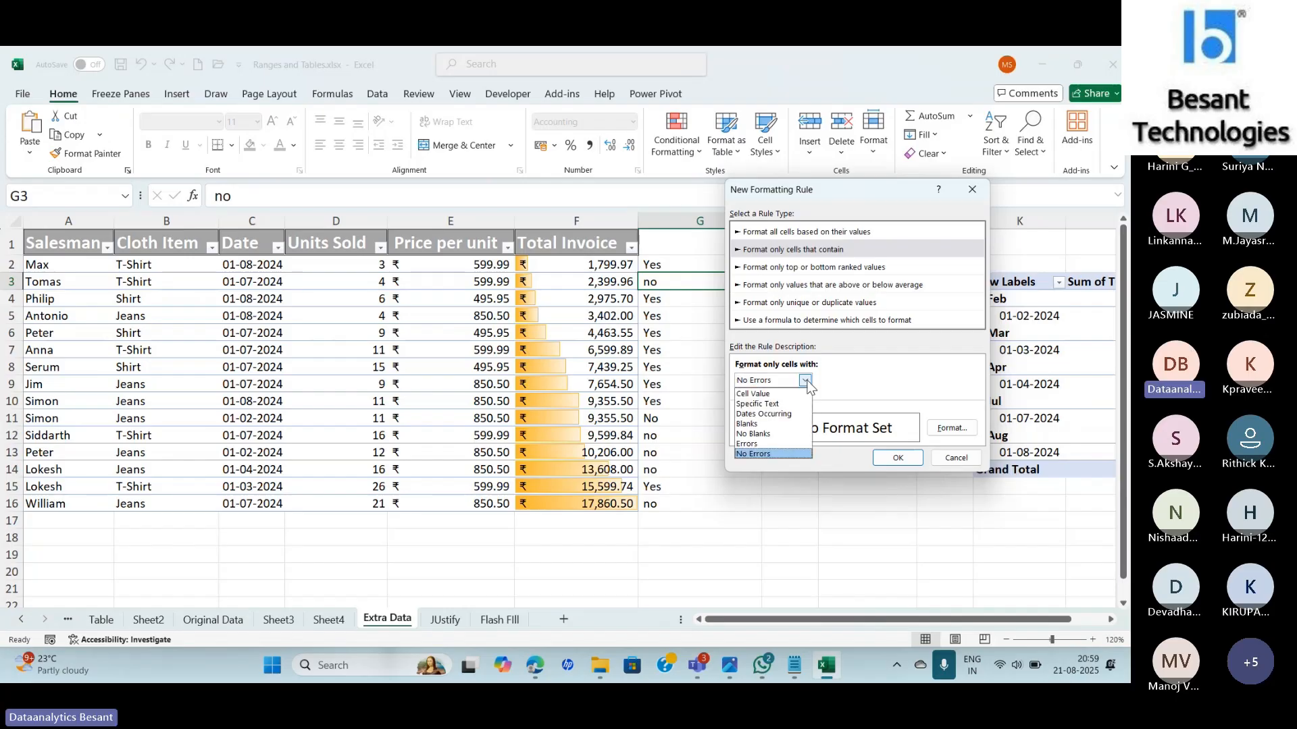
{"action": "key", "text": "alt+Tab"}
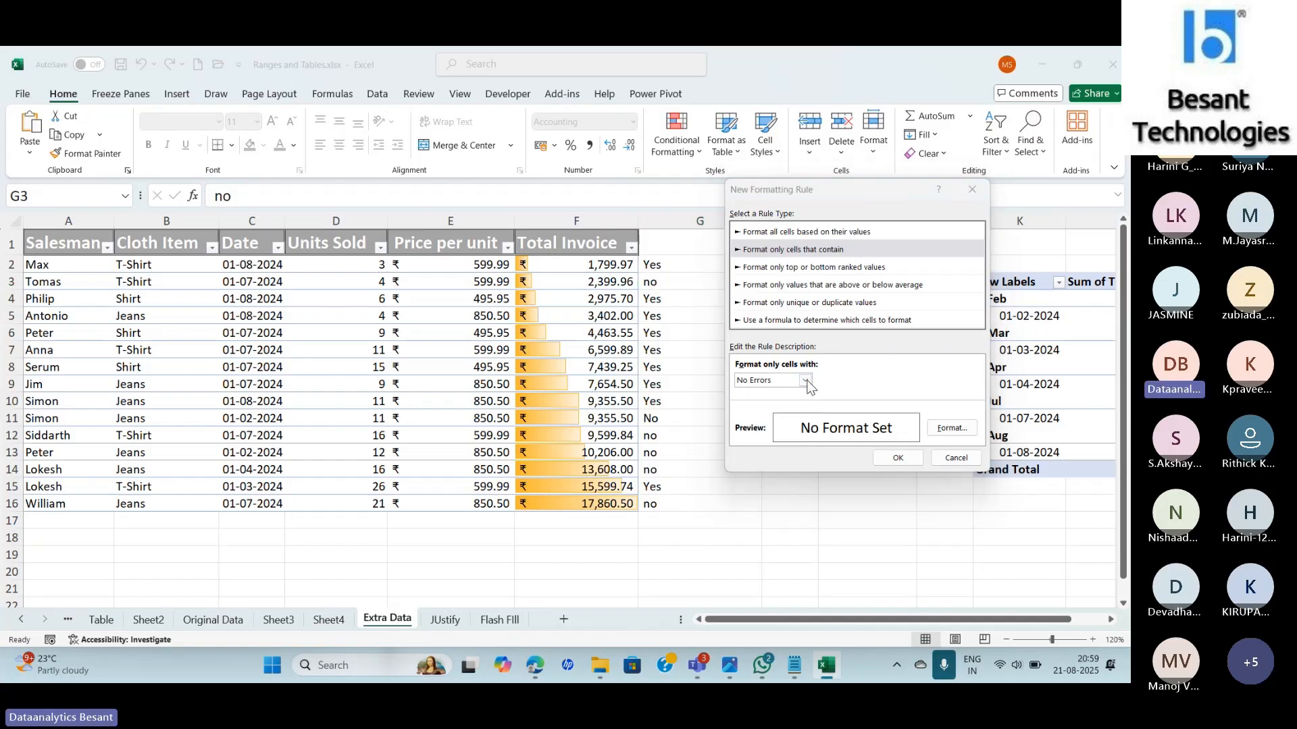
{"action": "key", "text": "alt+Tab"}
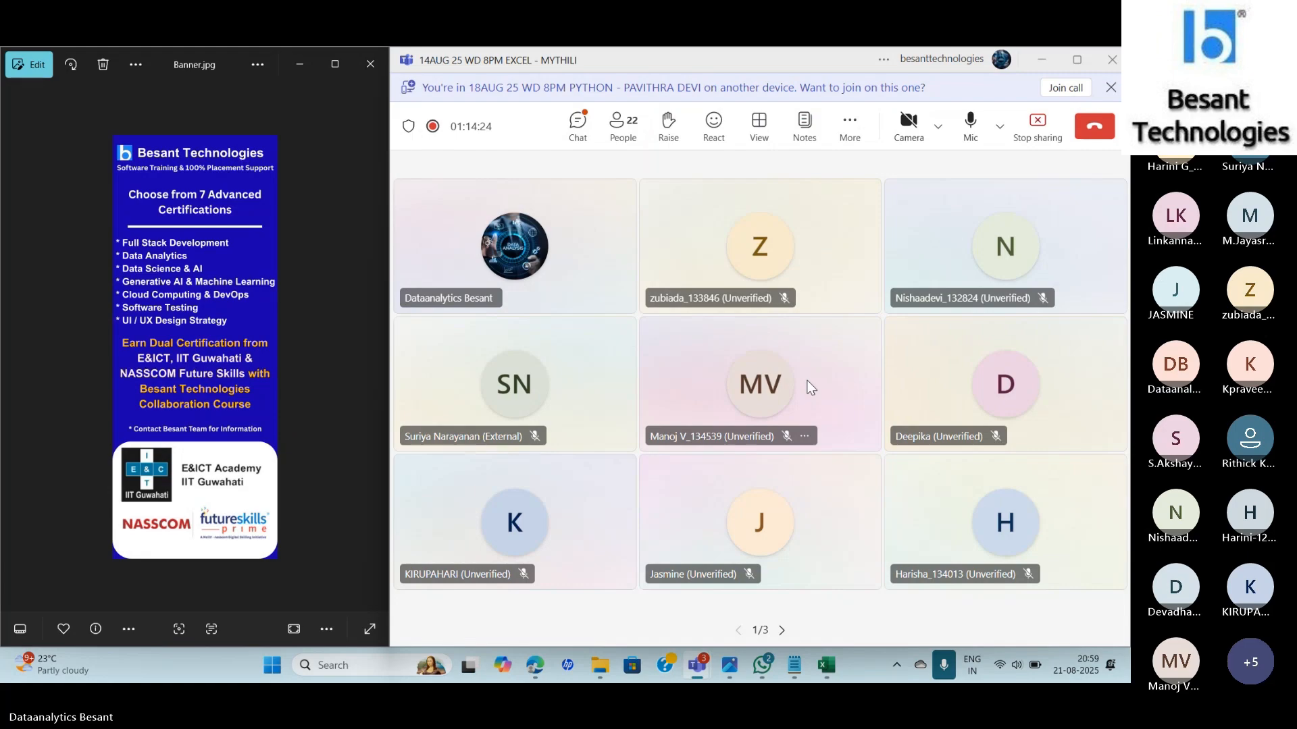
Open the Teams meeting chat, dismiss the outside-organisation notice, and return to Excel's rule dialog.
{"action": "left_click", "coordinate": [585, 129]}
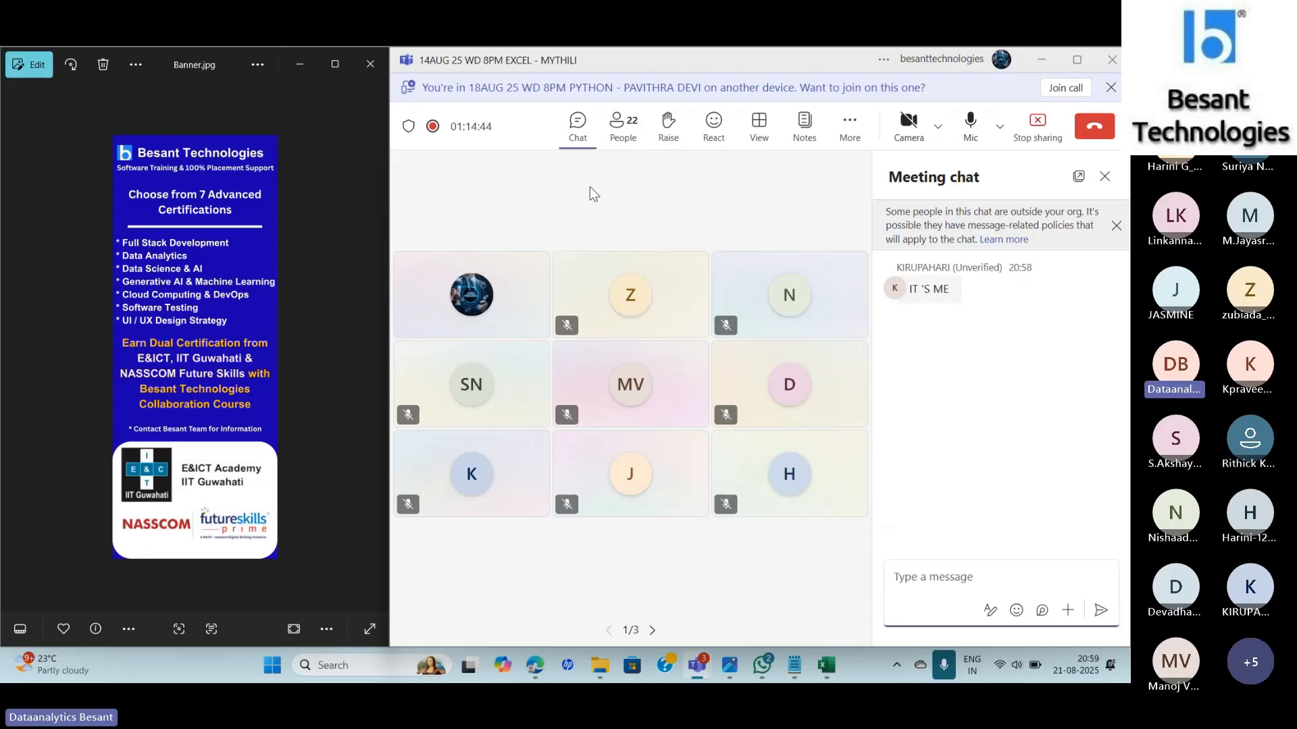
{"action": "left_click", "coordinate": [1116, 225]}
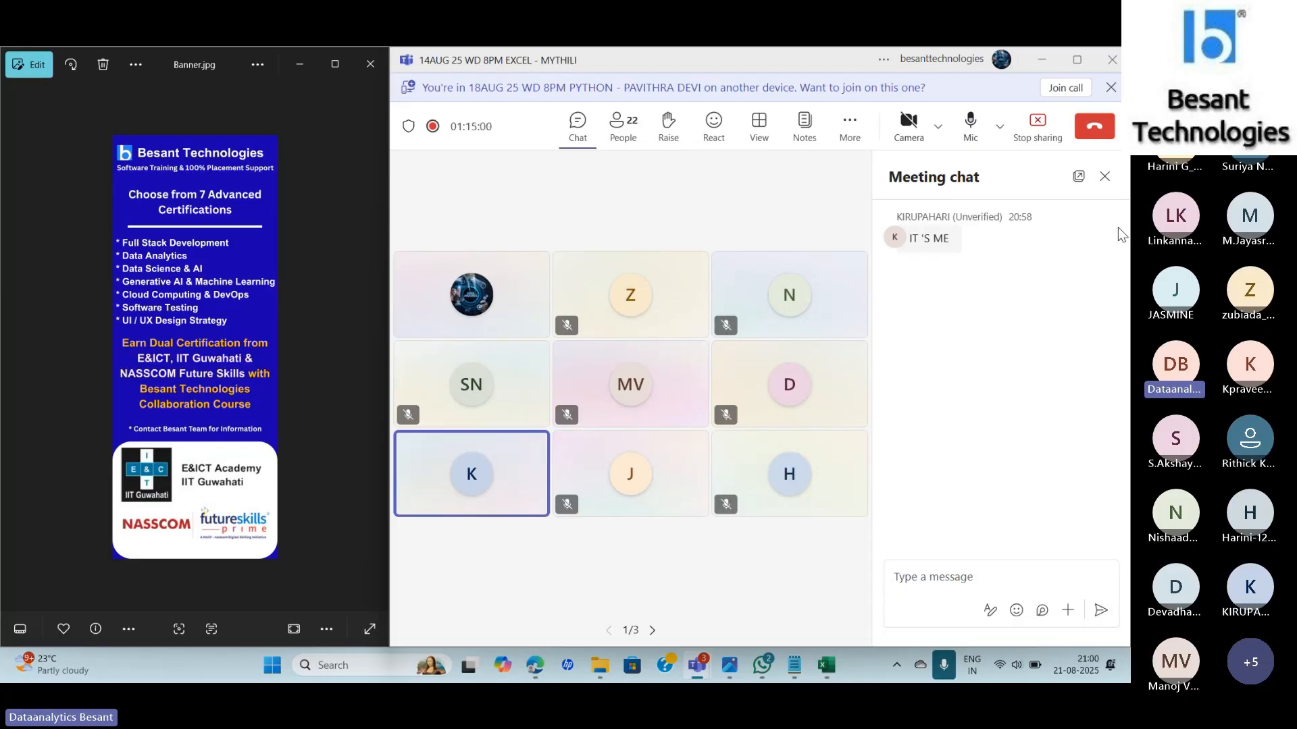
{"action": "key", "text": "alt+Tab"}
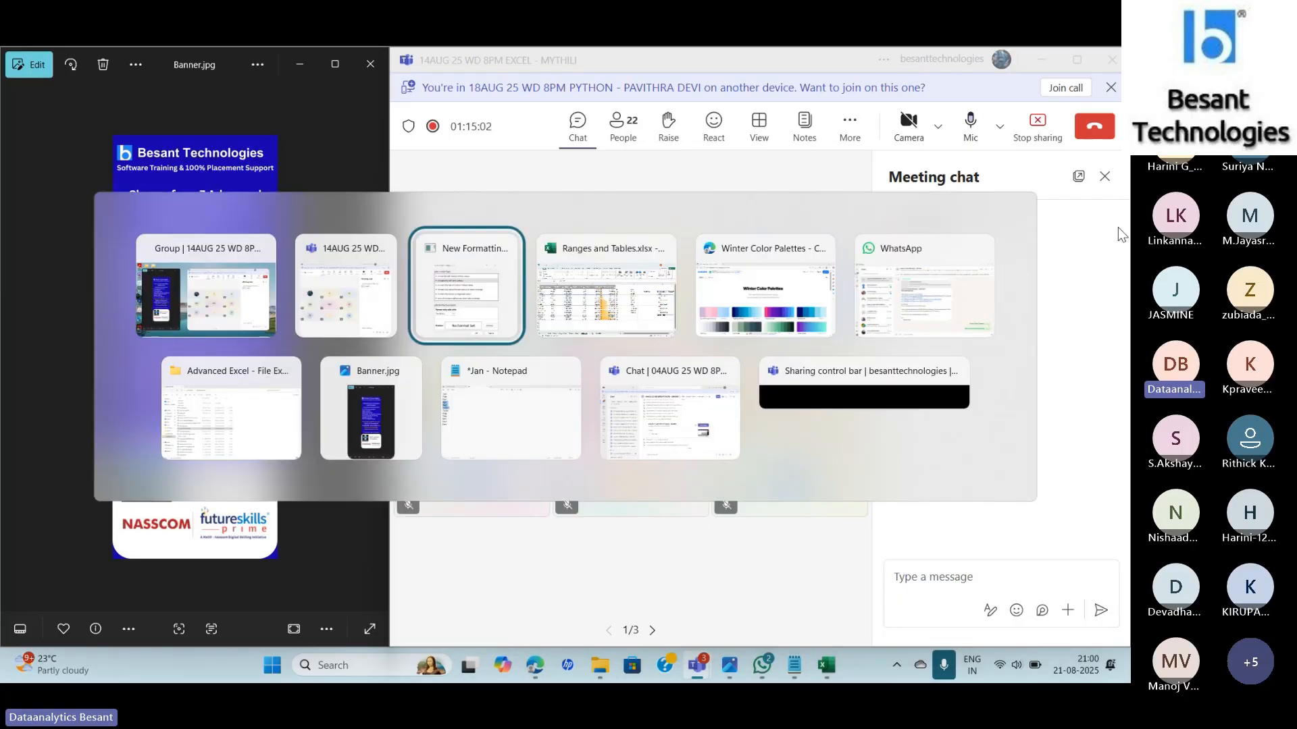
{"action": "key", "text": "alt+Tab"}
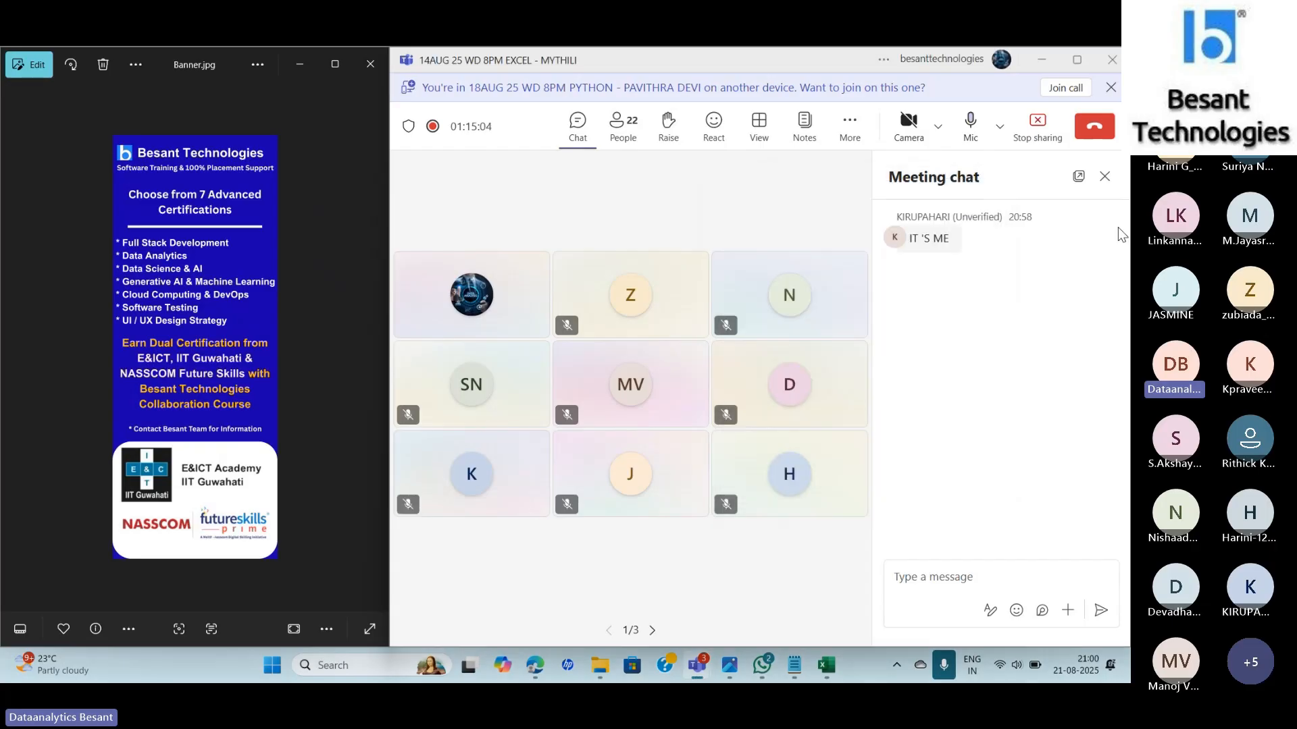
{"action": "key", "text": "alt+Tab"}
{"action": "key", "text": "alt+Tab"}
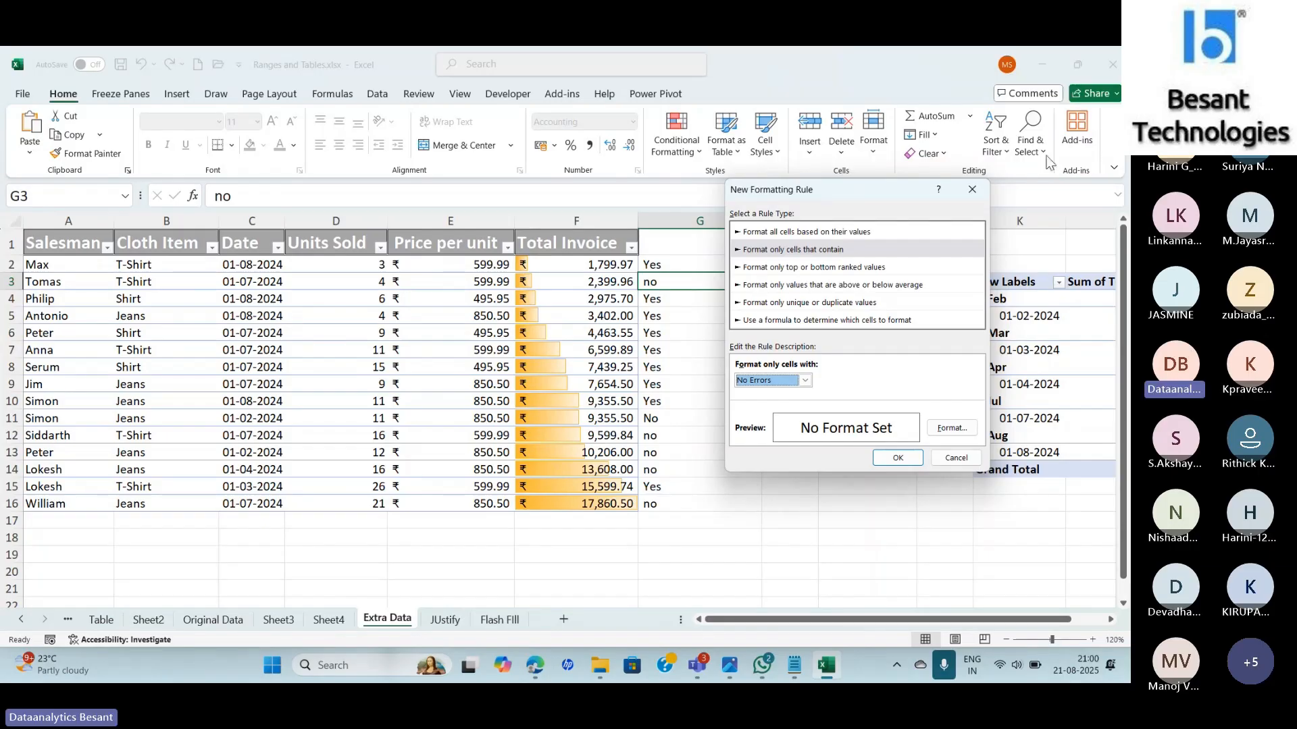
Keep No Errors, then switch the rule type to top or bottom ranked values (Top 10).
{"action": "left_click", "coordinate": [804, 380]}
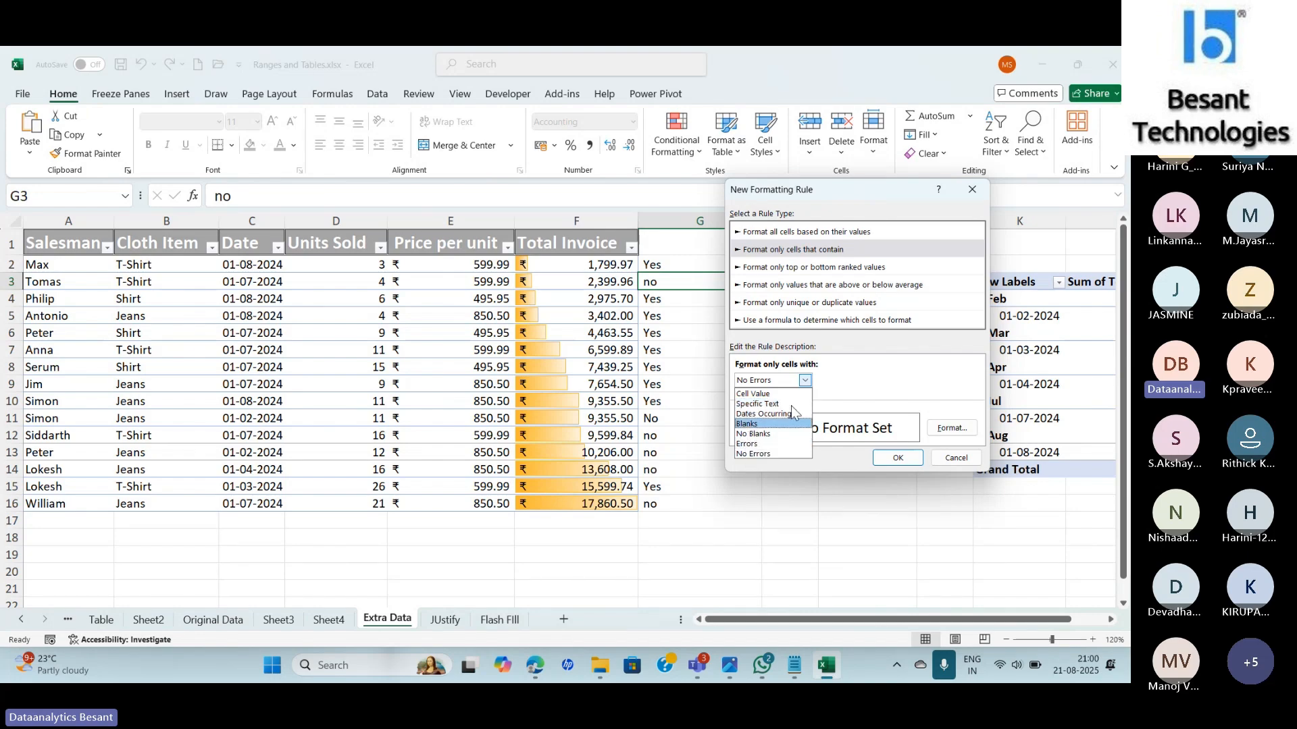
{"action": "left_click", "coordinate": [862, 394]}
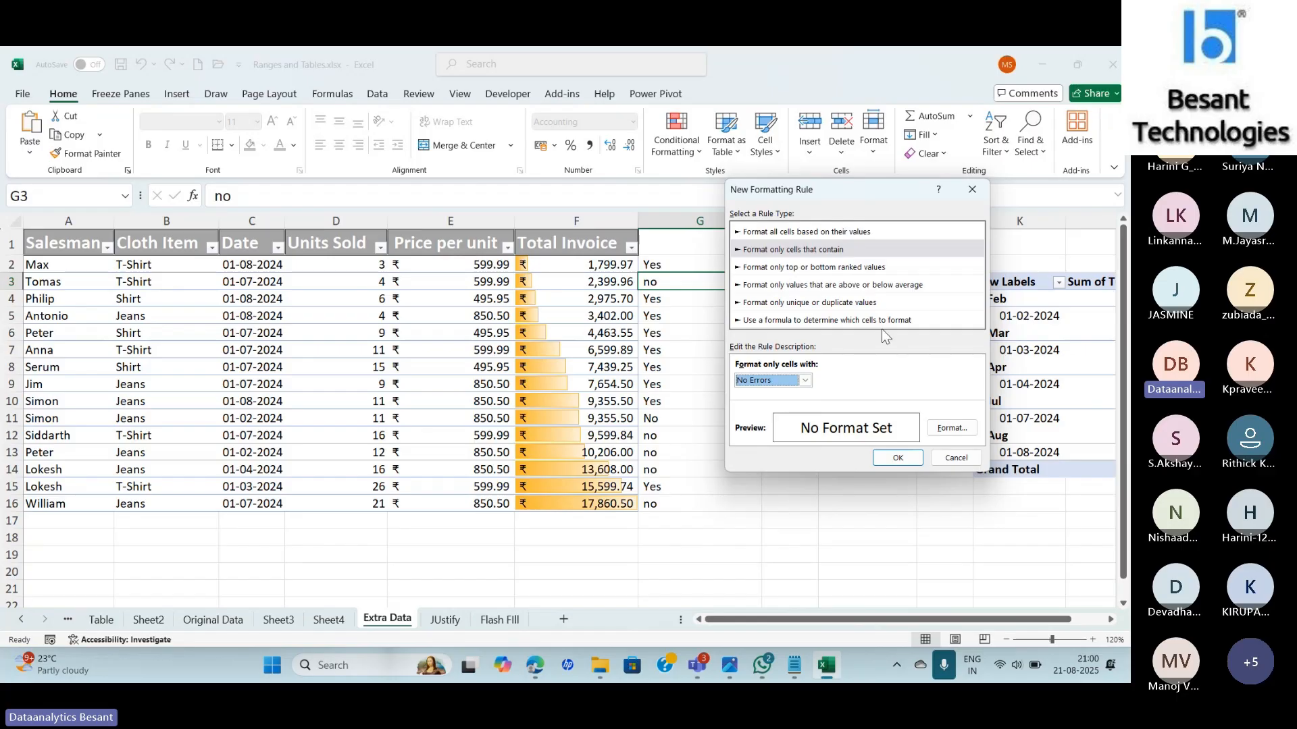
{"action": "left_click", "coordinate": [826, 269]}
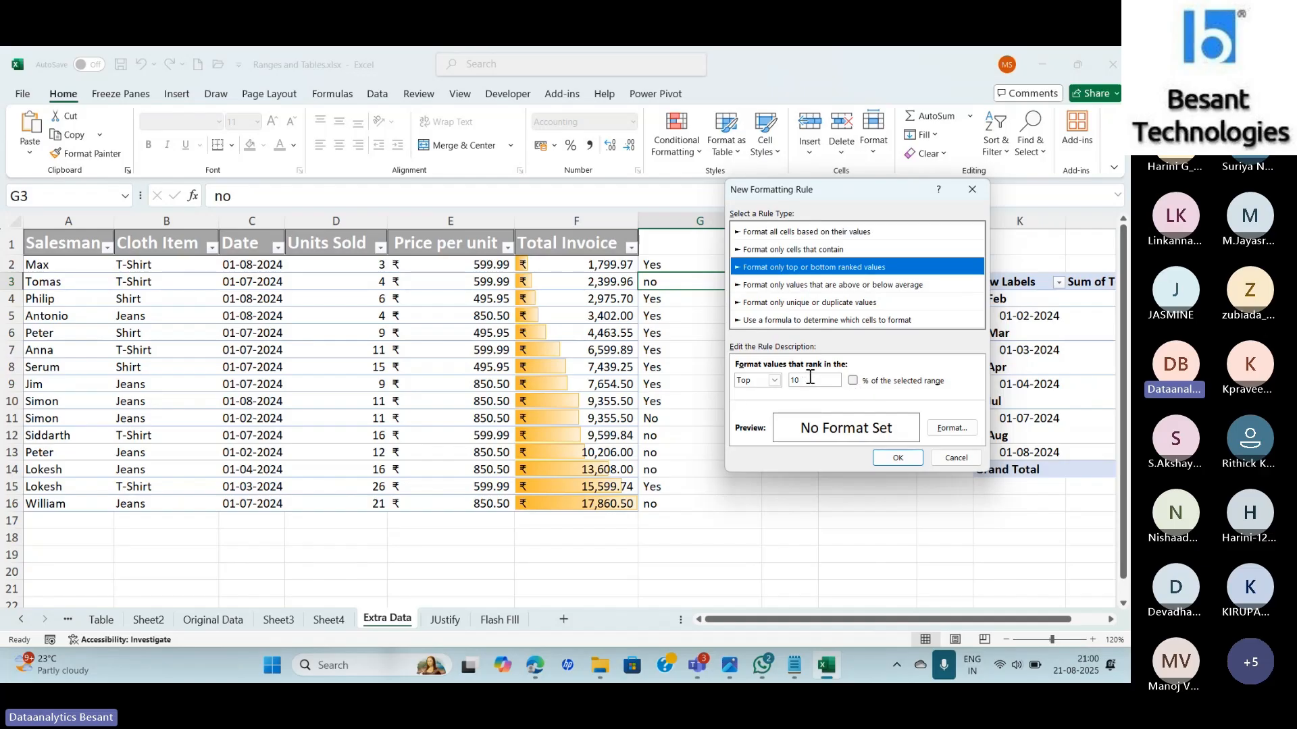
Toggle '% of the selected range', keep Top ranking, then try the above/below average rule type.
{"action": "left_click", "coordinate": [851, 381]}
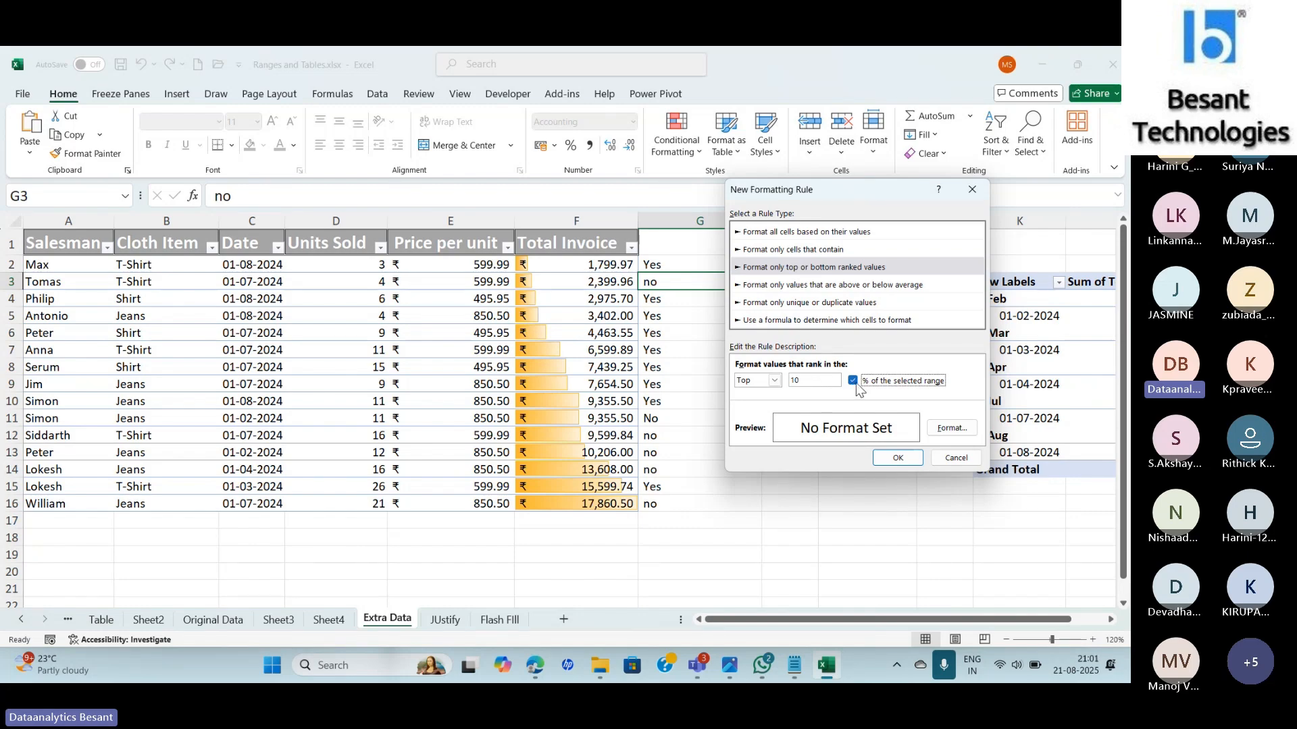
{"action": "left_click", "coordinate": [853, 382]}
{"action": "left_click", "coordinate": [775, 381]}
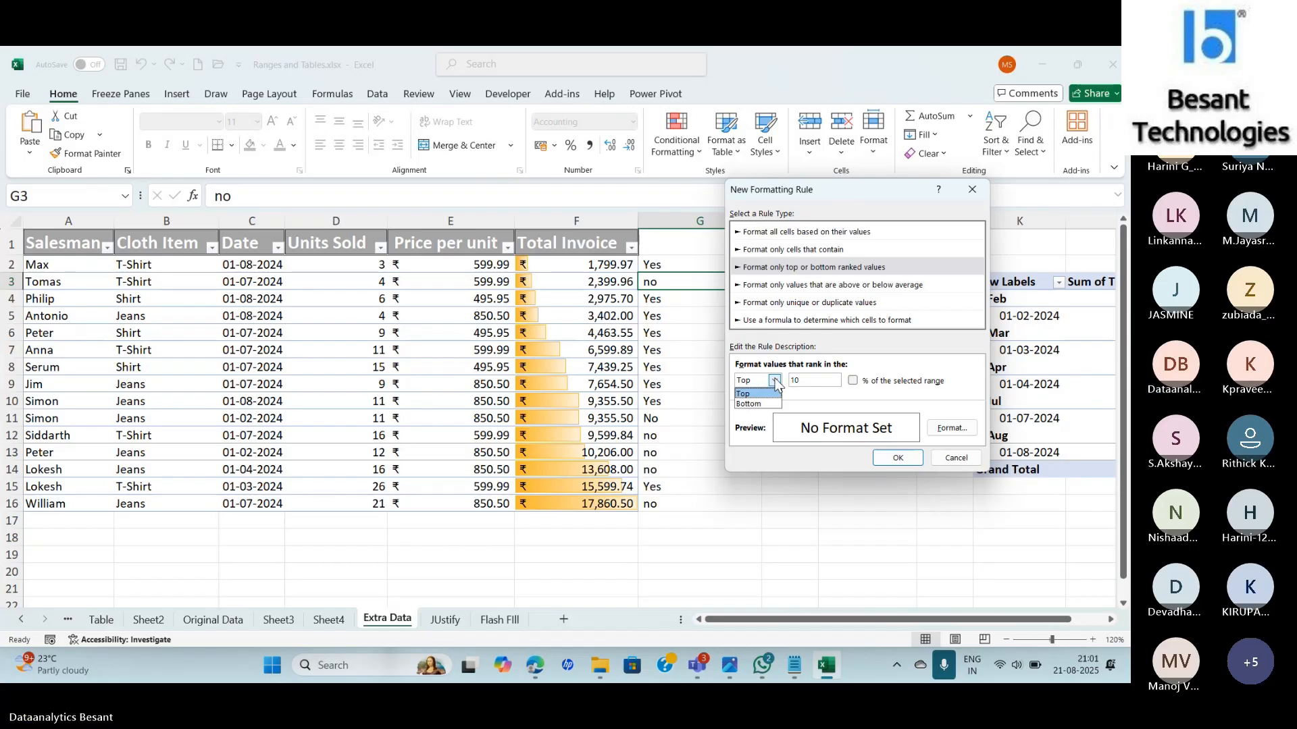
{"action": "left_click", "coordinate": [831, 290]}
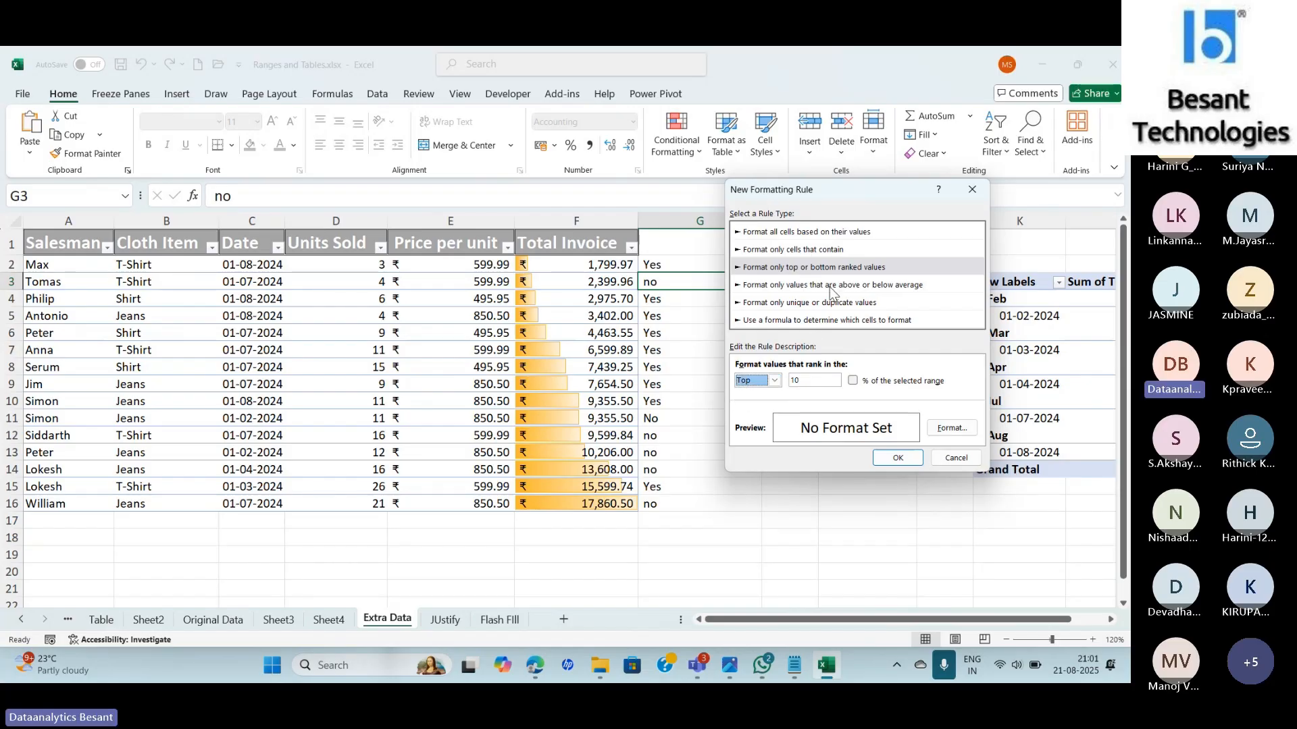
{"action": "left_click", "coordinate": [831, 287]}
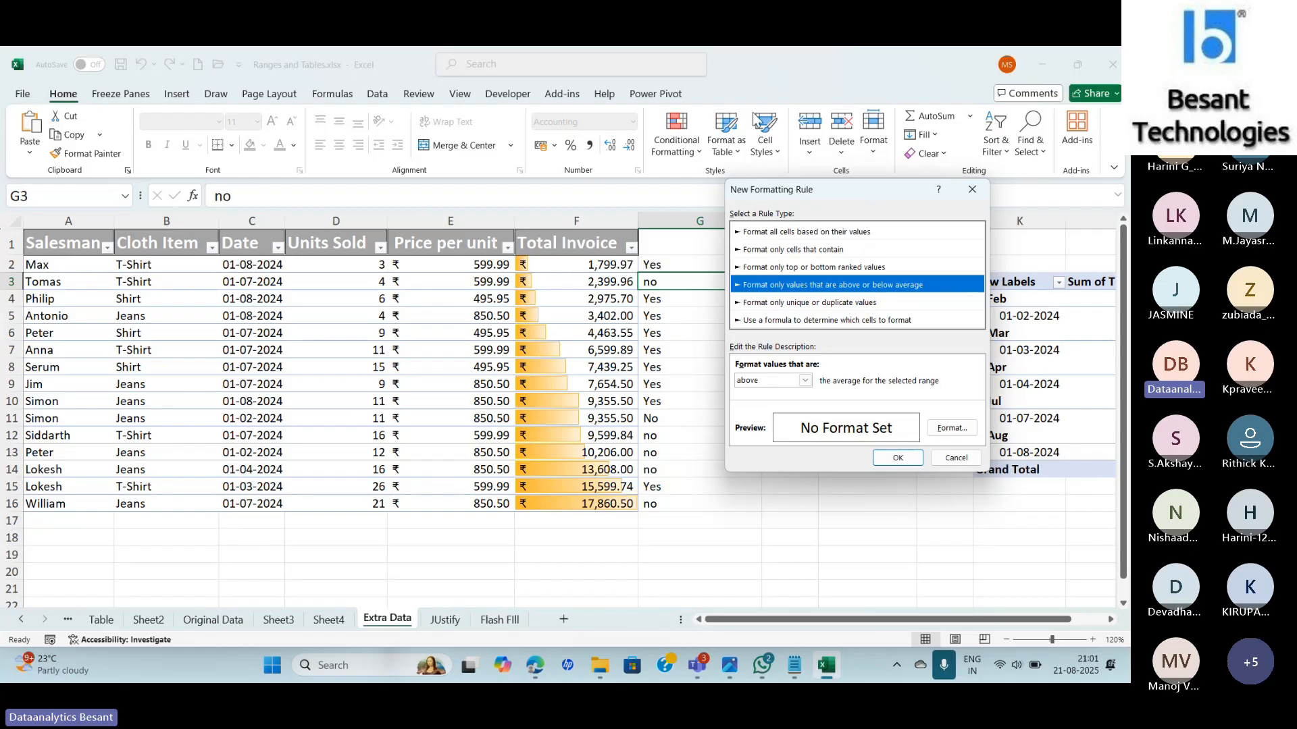
{"action": "left_click", "coordinate": [805, 380]}
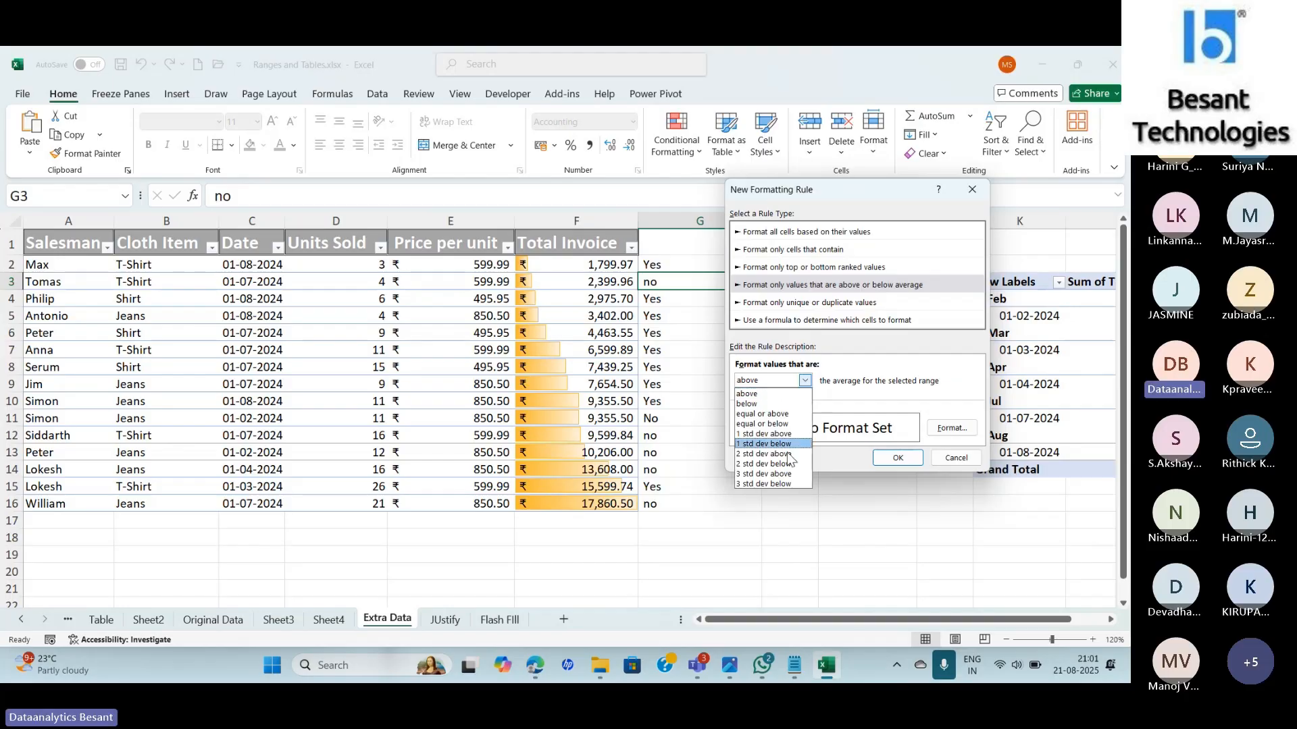
{"action": "left_click", "coordinate": [864, 372]}
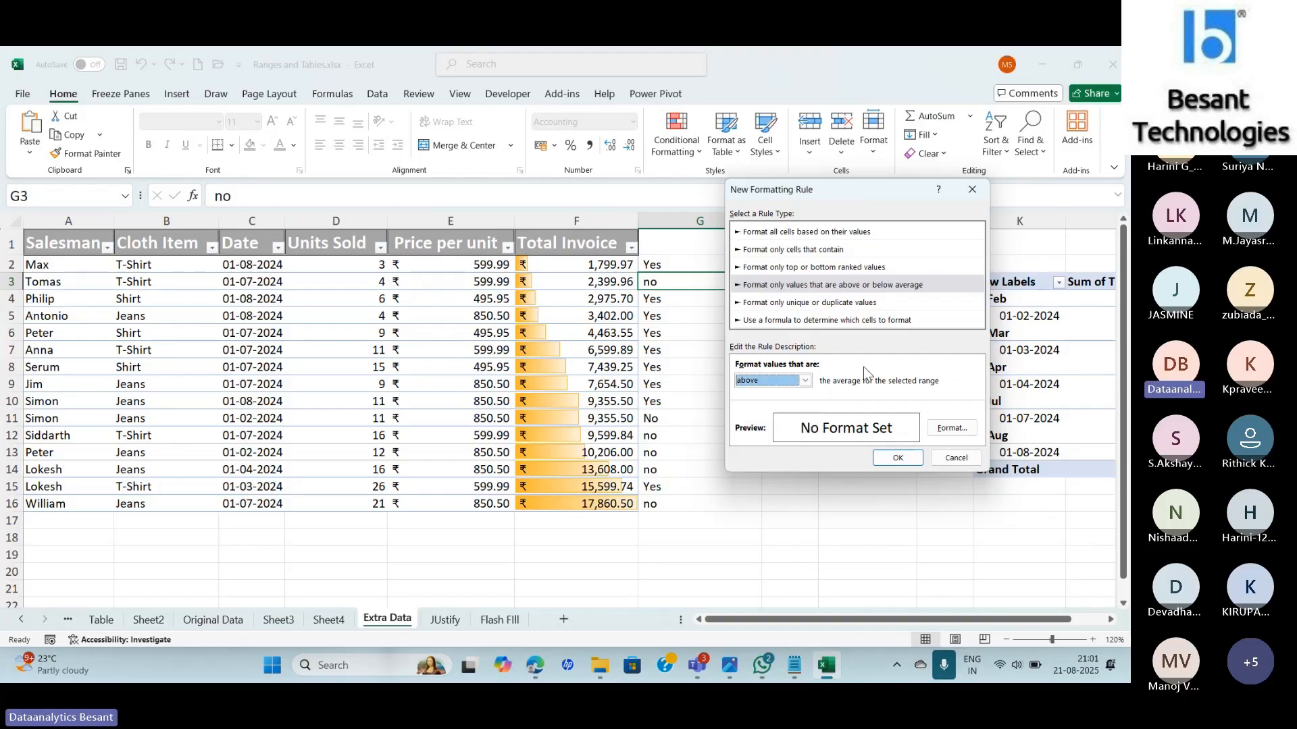
Switch the rule to format duplicate values, then return to the Teams meeting.
{"action": "left_click", "coordinate": [805, 304]}
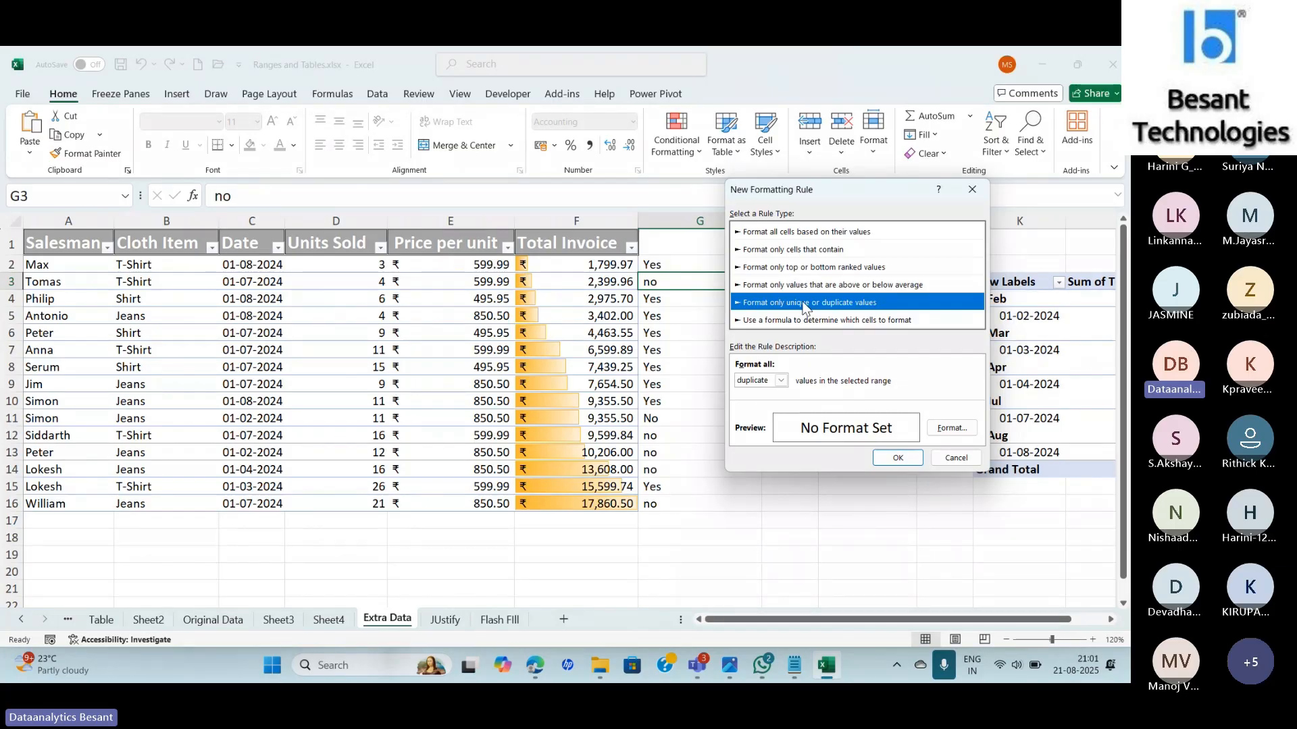
{"action": "left_click", "coordinate": [781, 381]}
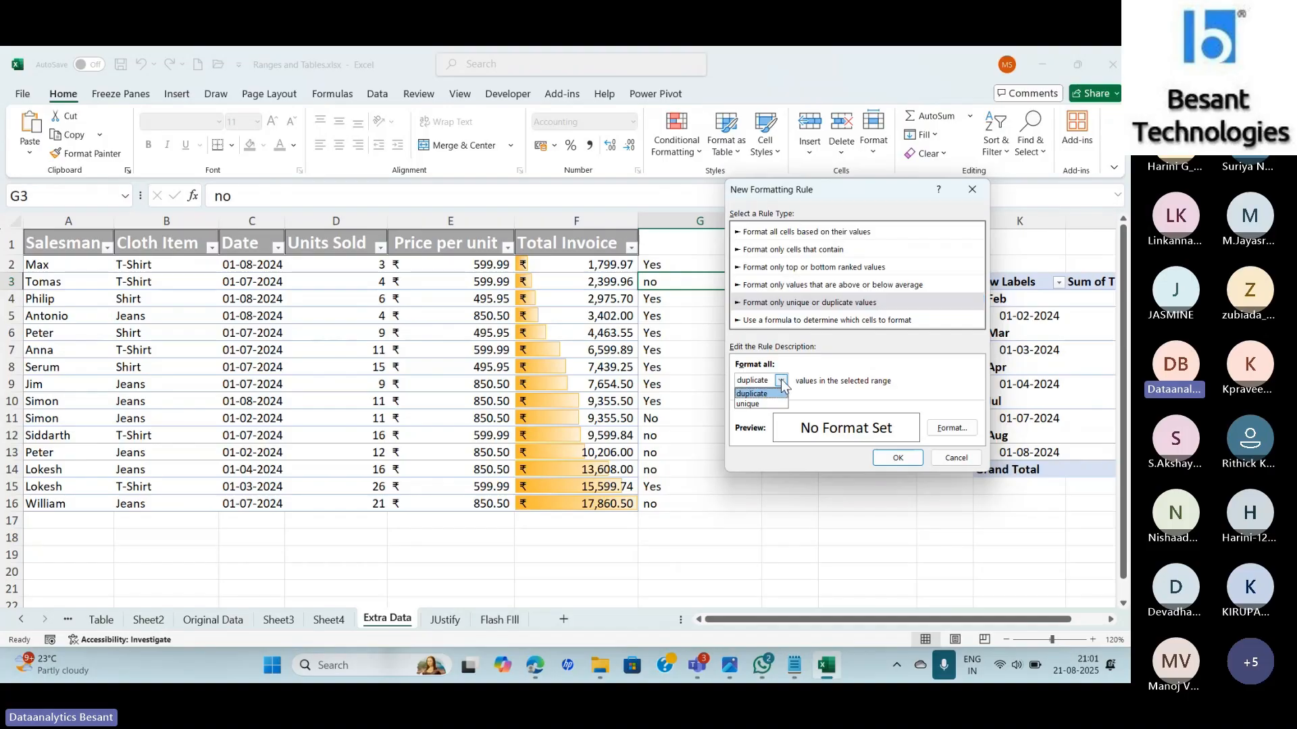
{"action": "left_click", "coordinate": [839, 376]}
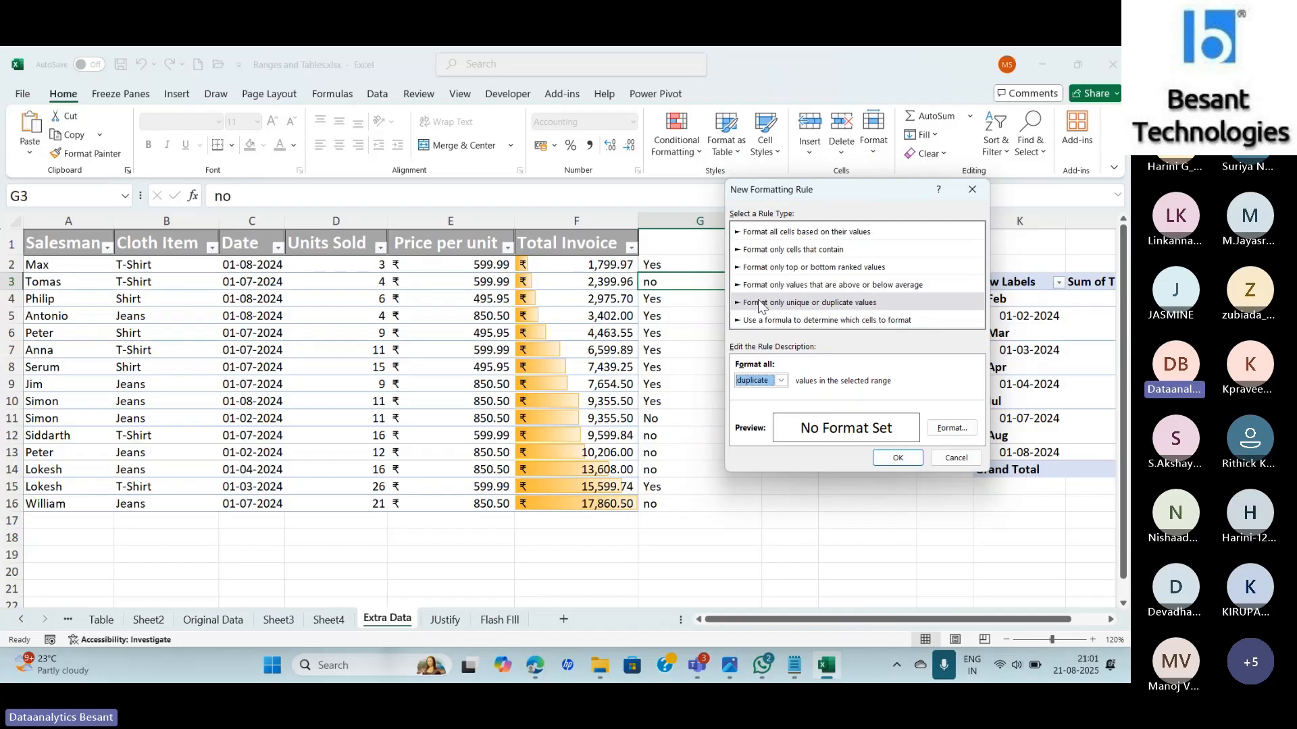
{"action": "key", "text": "alt+Tab"}
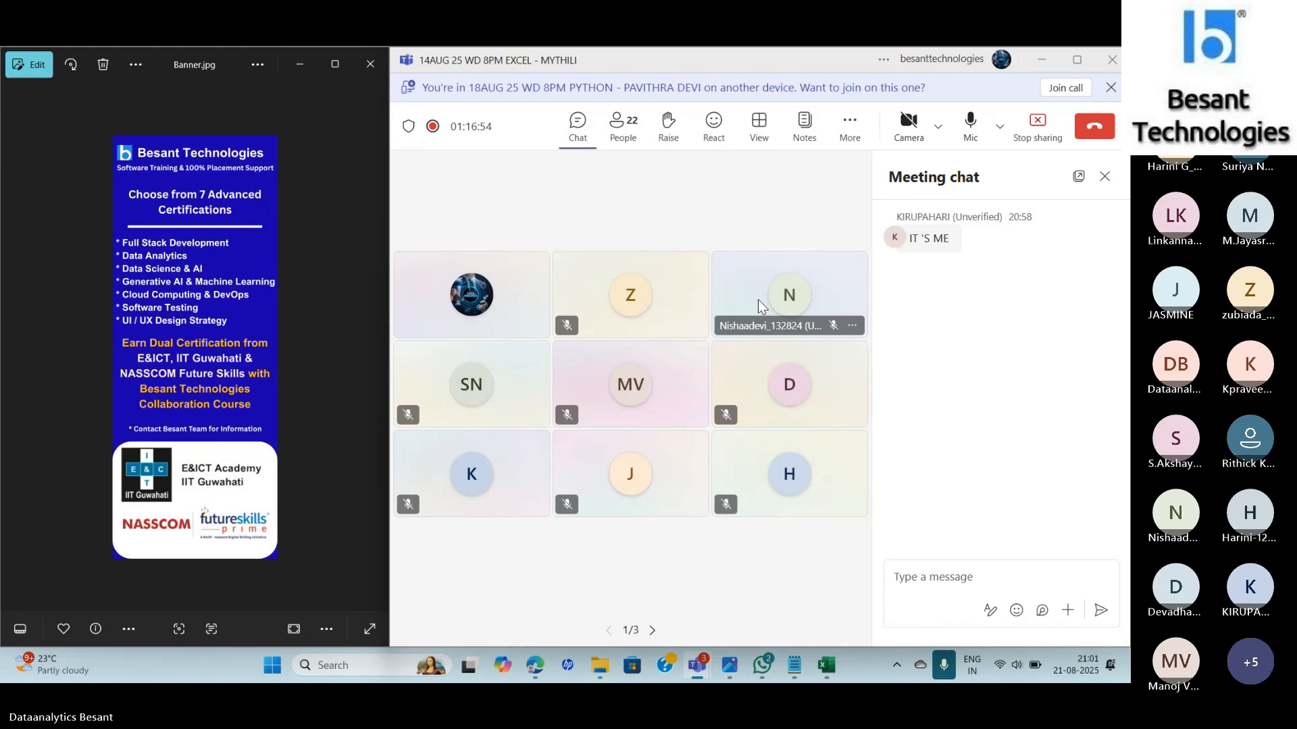
Return to Excel, cancel the unfinished rule, and select Total Invoice cells F2:F16.
{"action": "key", "text": "alt+Tab"}
{"action": "key", "text": "alt+Tab"}
{"action": "key", "text": "alt+Tab"}
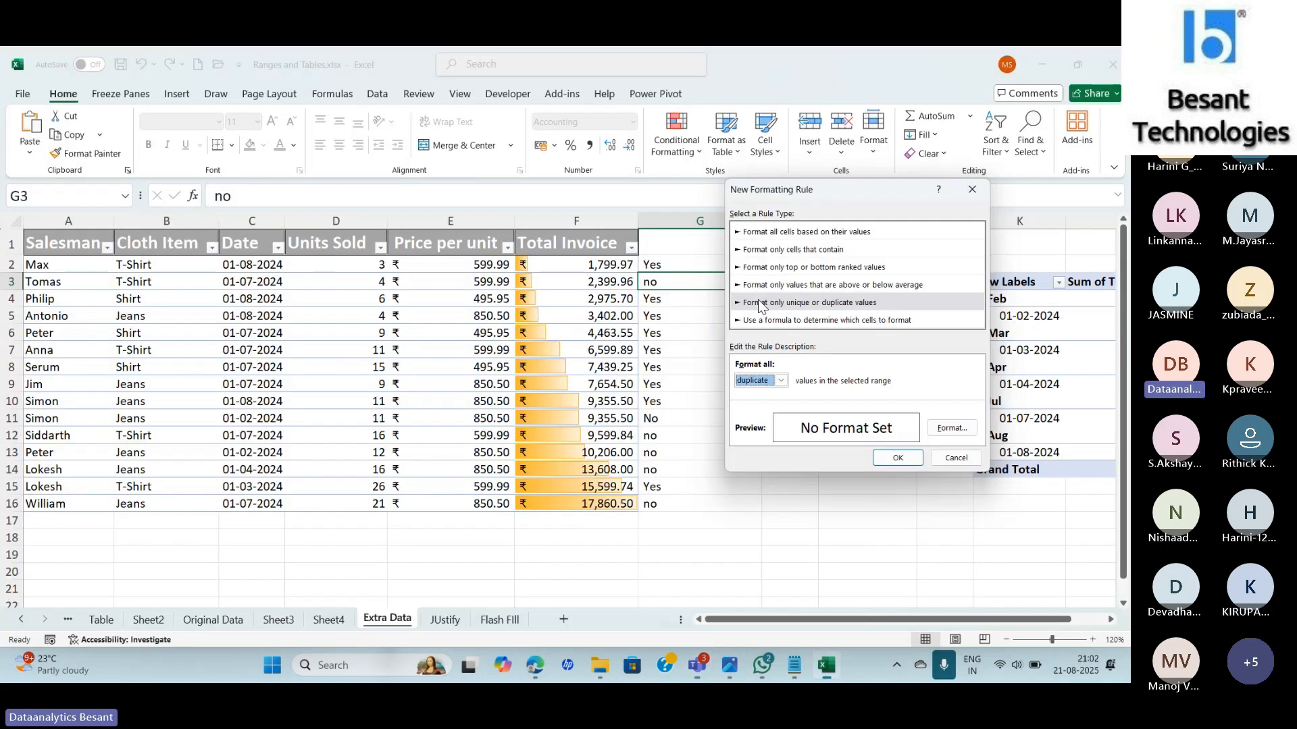
{"action": "left_click", "coordinate": [764, 327]}
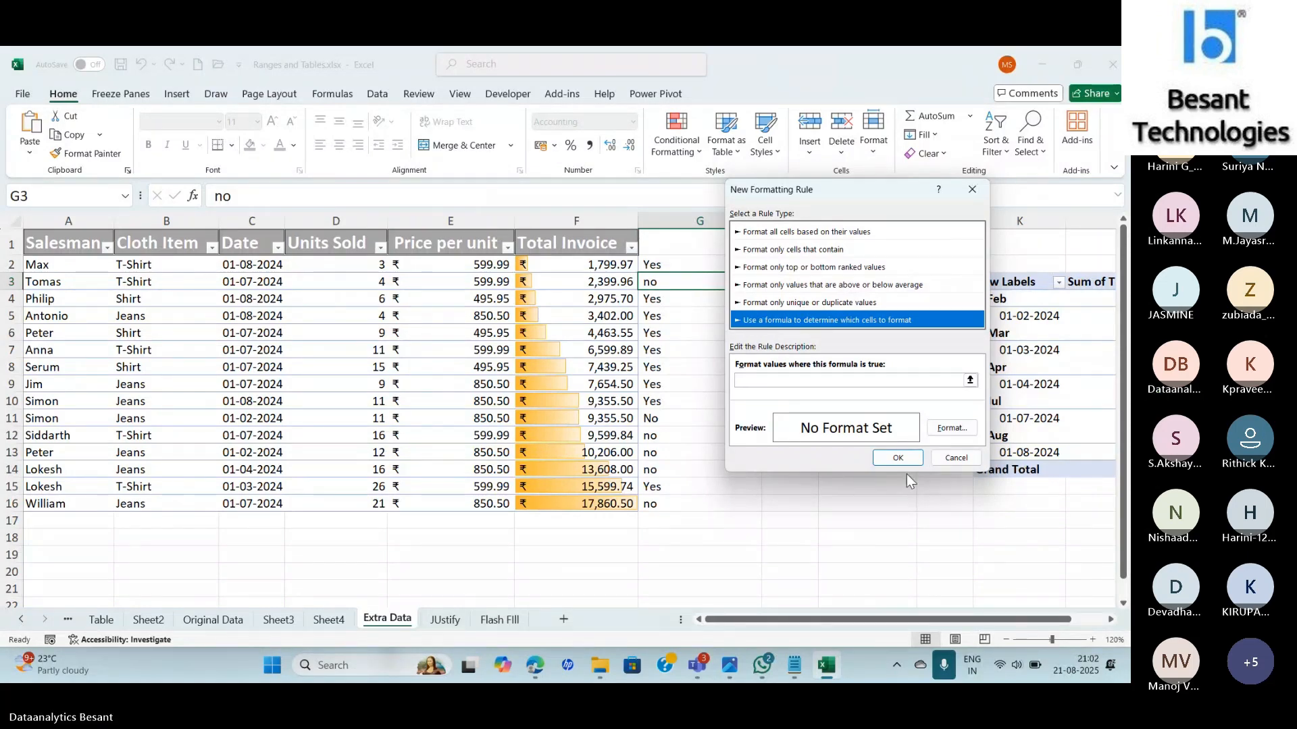
{"action": "left_click", "coordinate": [953, 458]}
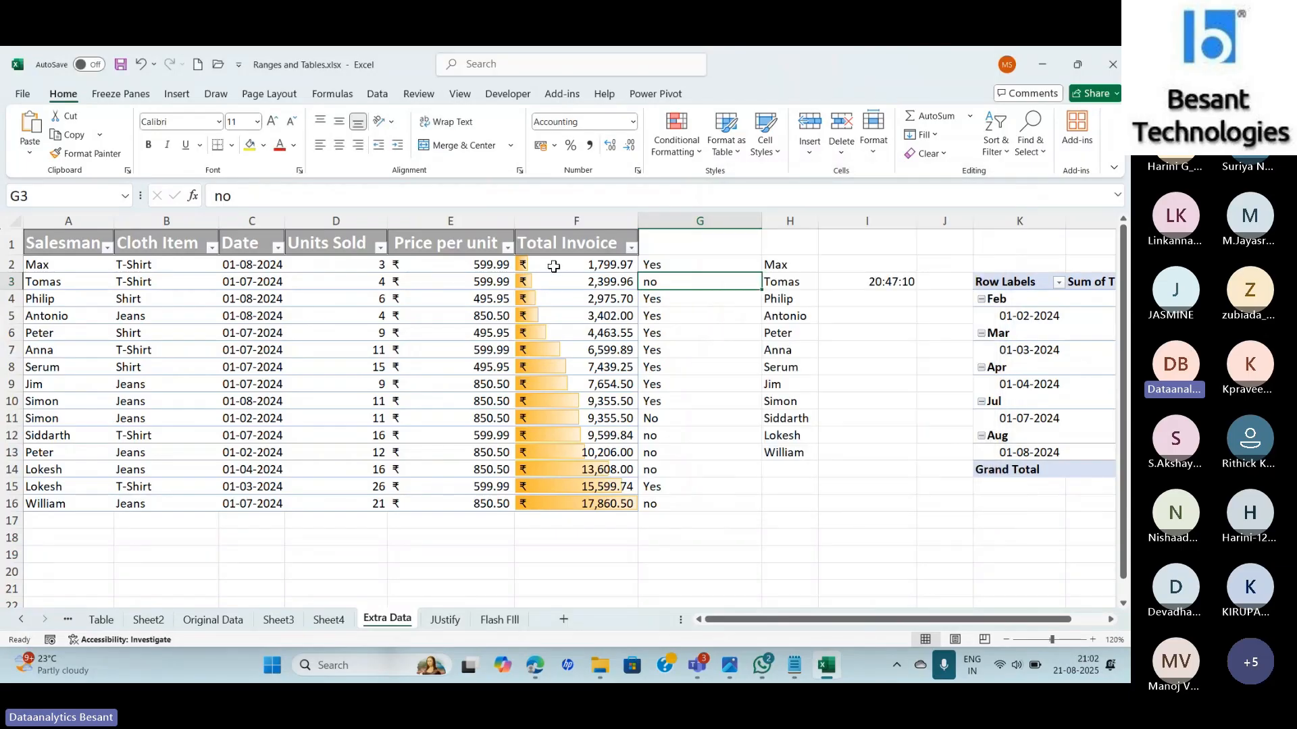
{"action": "left_click_drag", "start_coordinate": [553, 264], "coordinate": [583, 502]}
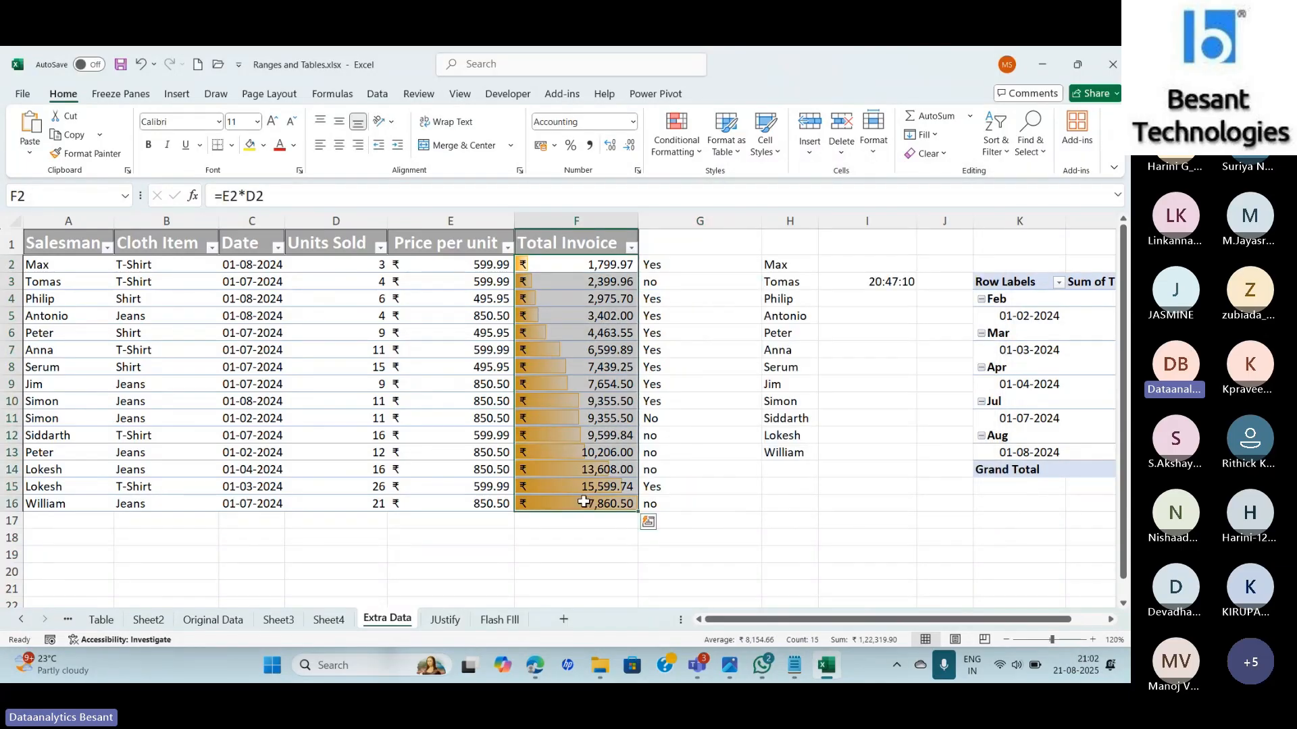
Clear the data bar rules from the selected Total Invoice cells.
{"action": "left_click", "coordinate": [678, 155]}
{"action": "mouse_move", "coordinate": [696, 355]}
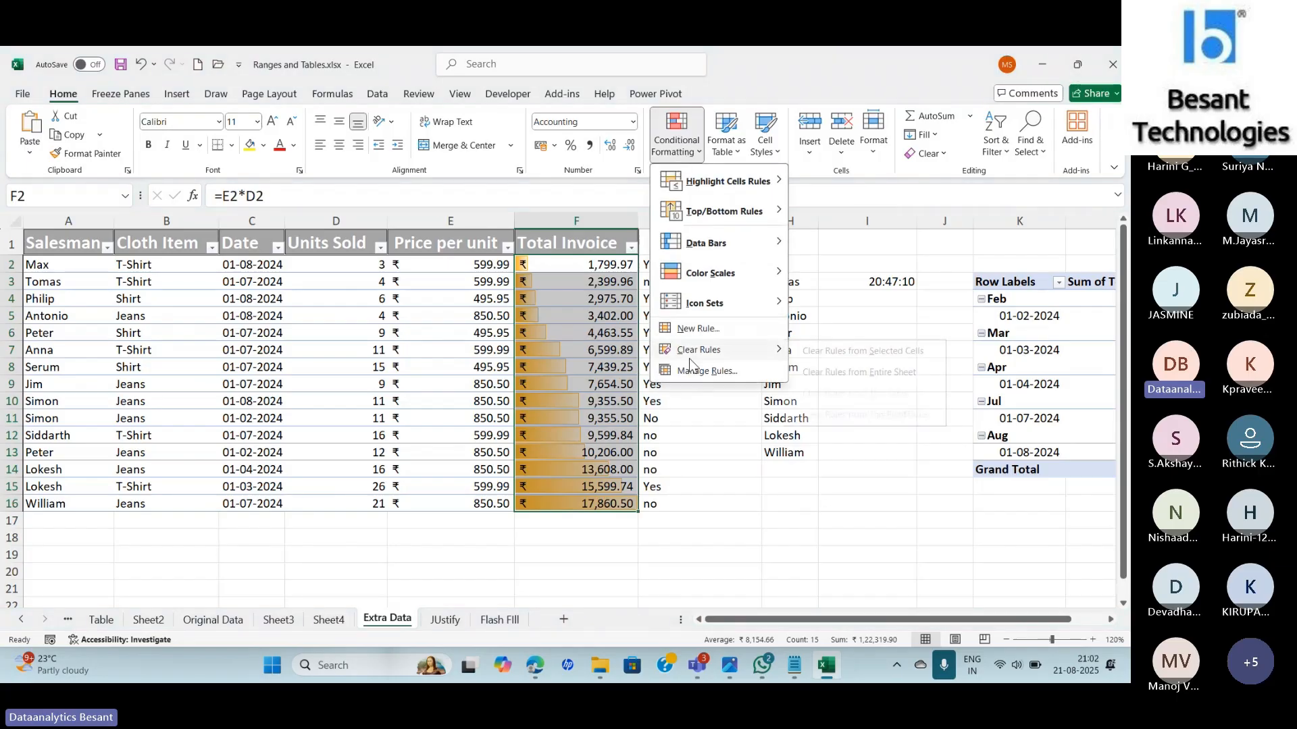
{"action": "left_click", "coordinate": [808, 350]}
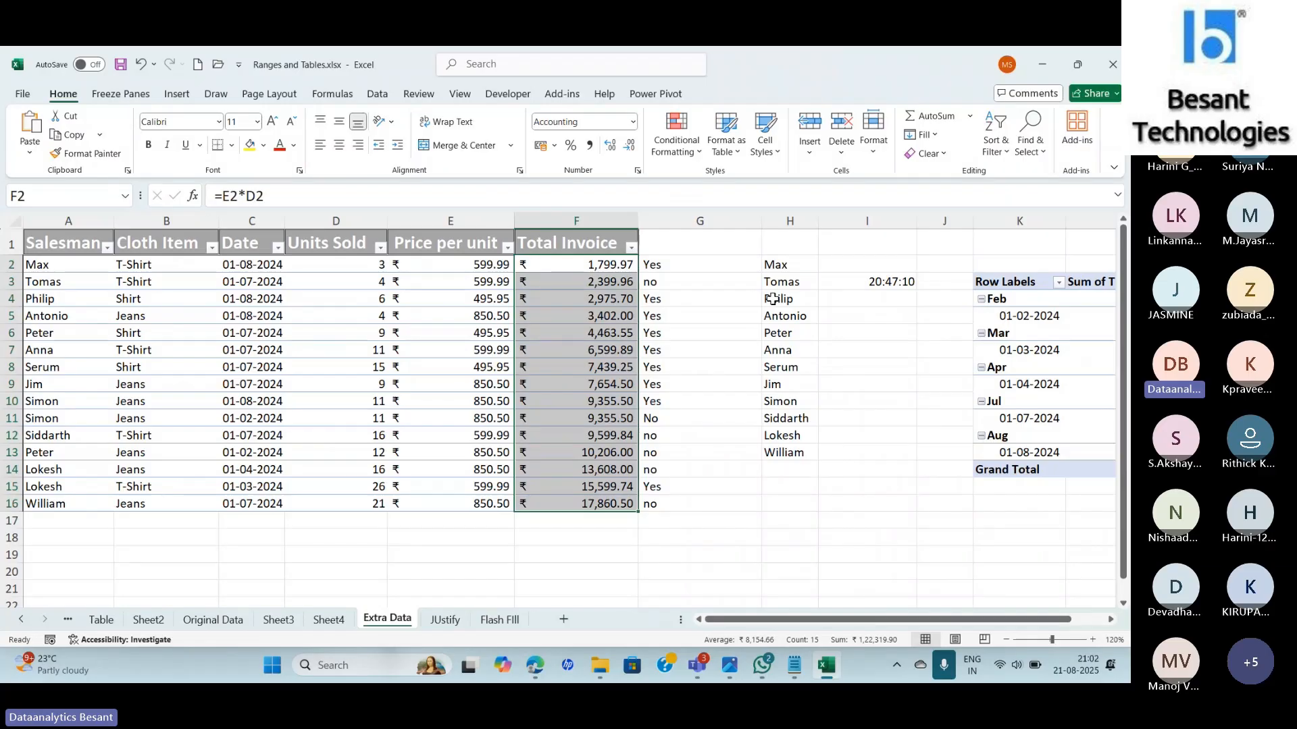
Create a formula-based rule with the formula =F2>AVERAGE($F$2:$F$16).
{"action": "left_click", "coordinate": [676, 135]}
{"action": "left_click", "coordinate": [685, 329]}
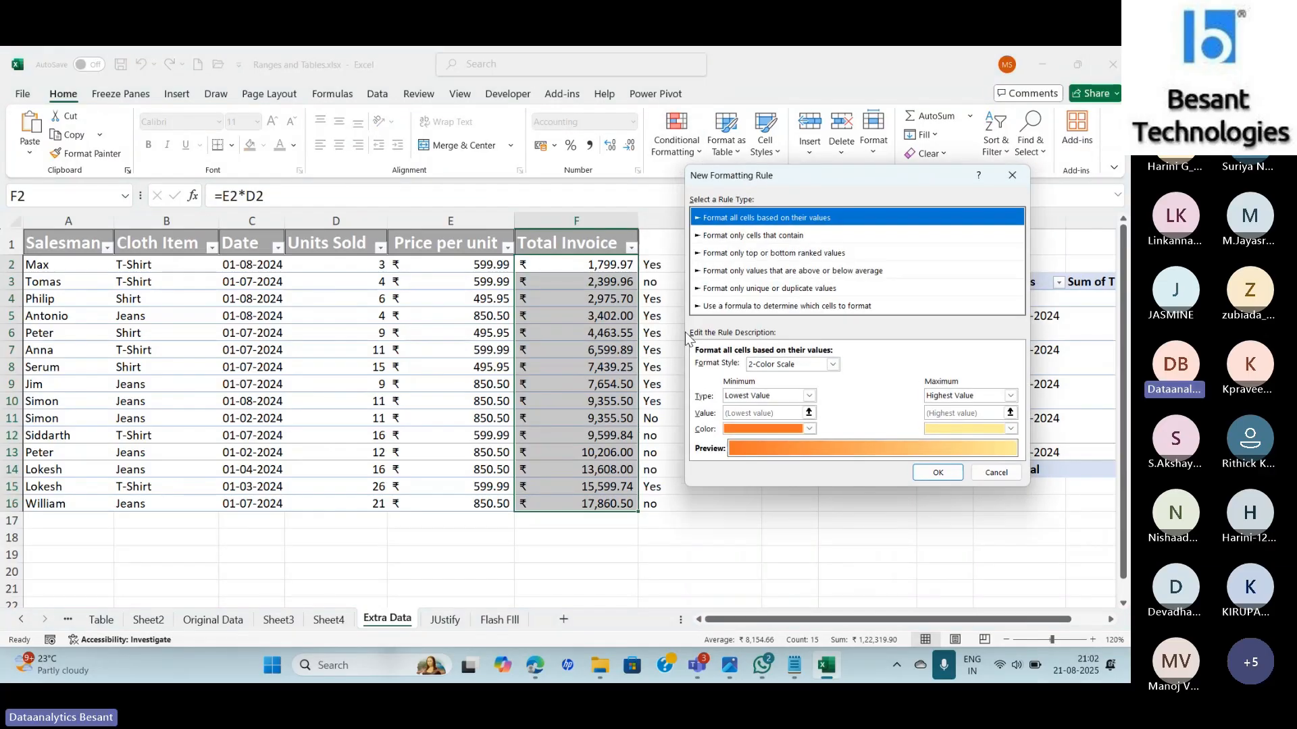
{"action": "left_click", "coordinate": [749, 306]}
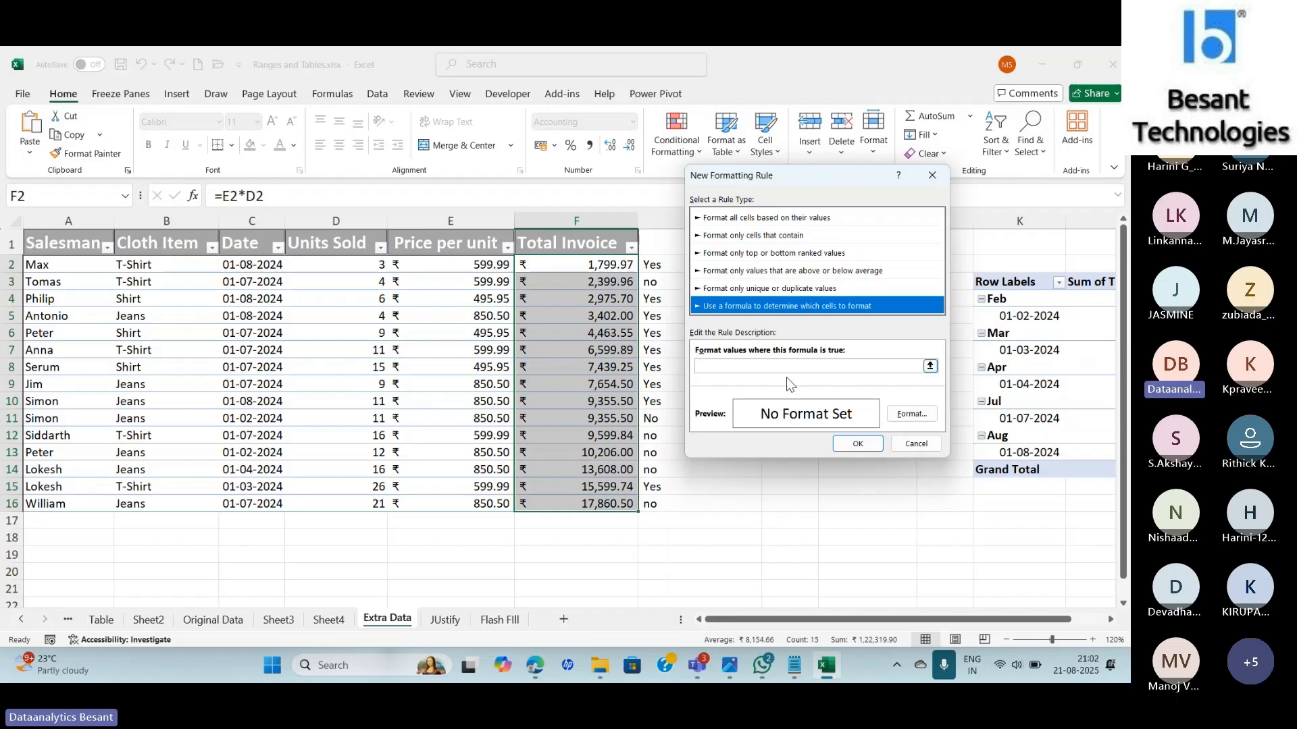
{"action": "left_click", "coordinate": [747, 366]}
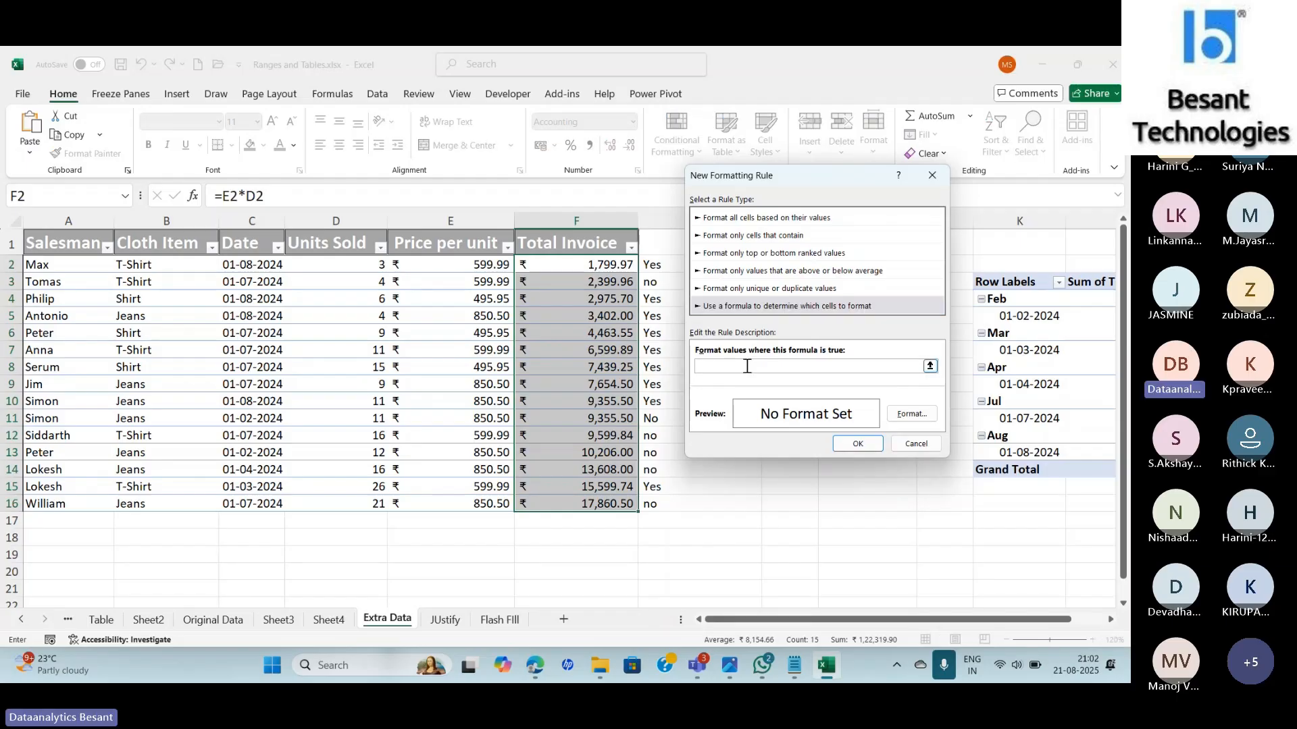
{"action": "type", "text": "="}
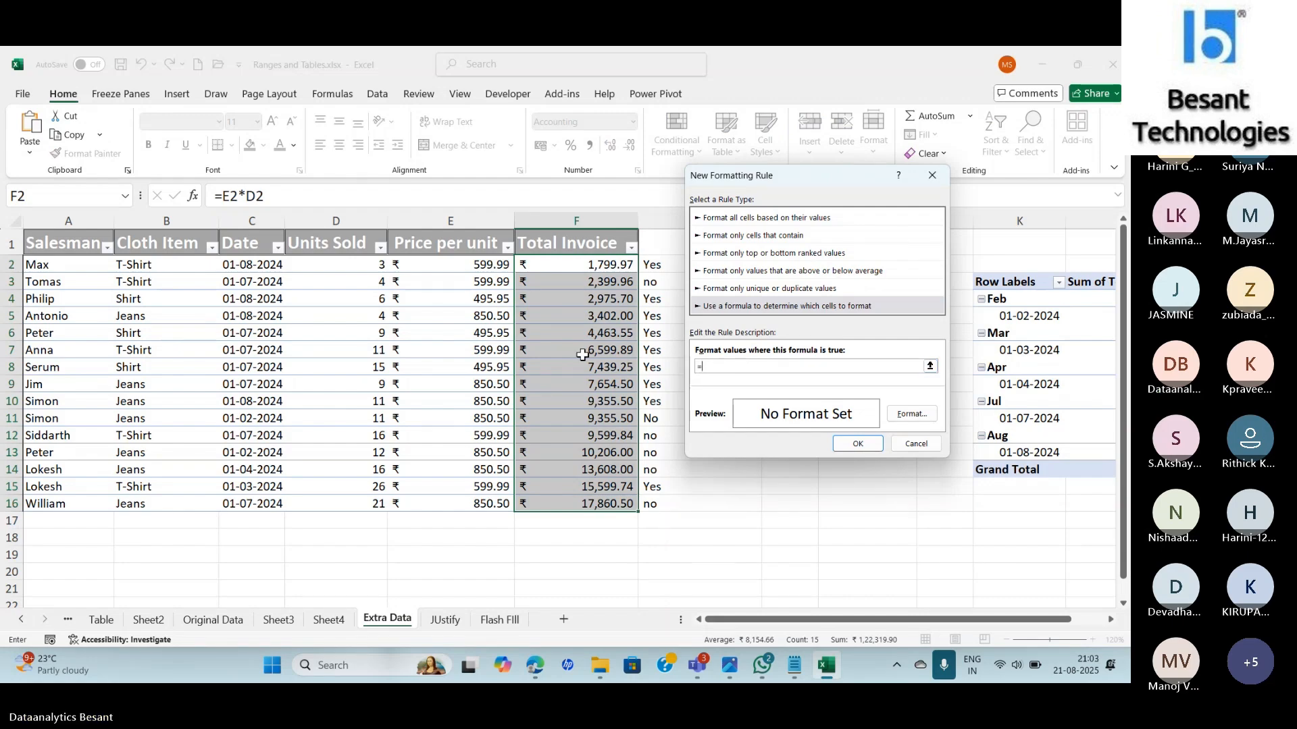
{"action": "left_click", "coordinate": [545, 263]}
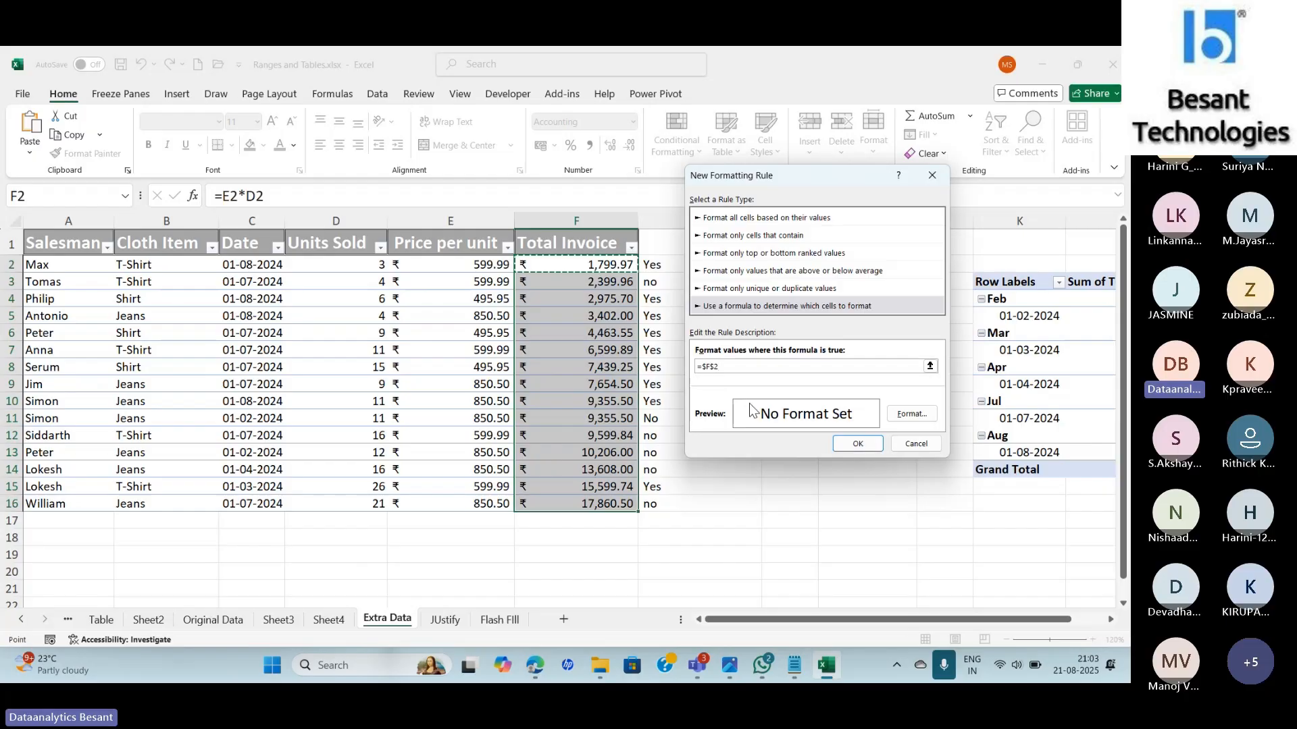
{"action": "key", "text": "BackSpace"}
{"action": "key", "text": "BackSpace"}
{"action": "key", "text": "BackSpace"}
{"action": "key", "text": "BackSpace"}
{"action": "type", "text": "F2>"}
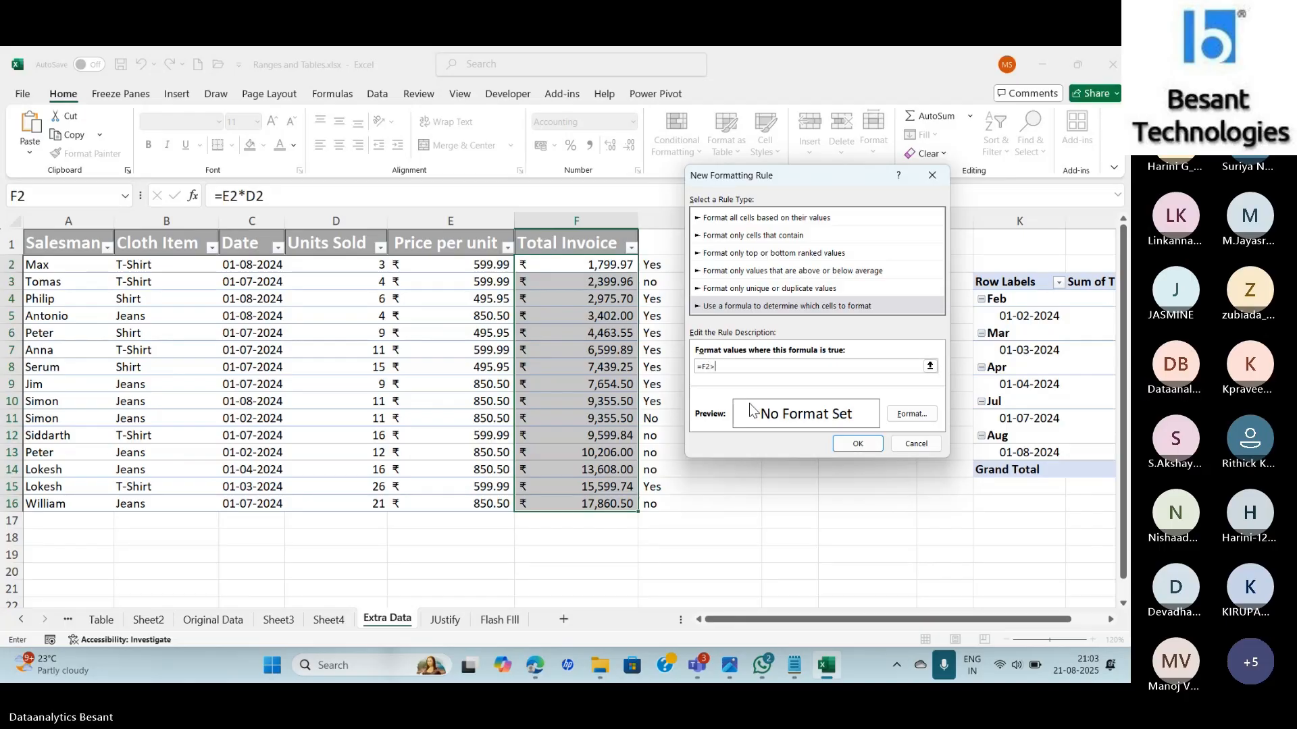
{"action": "type", "text": "AVERAGE"}
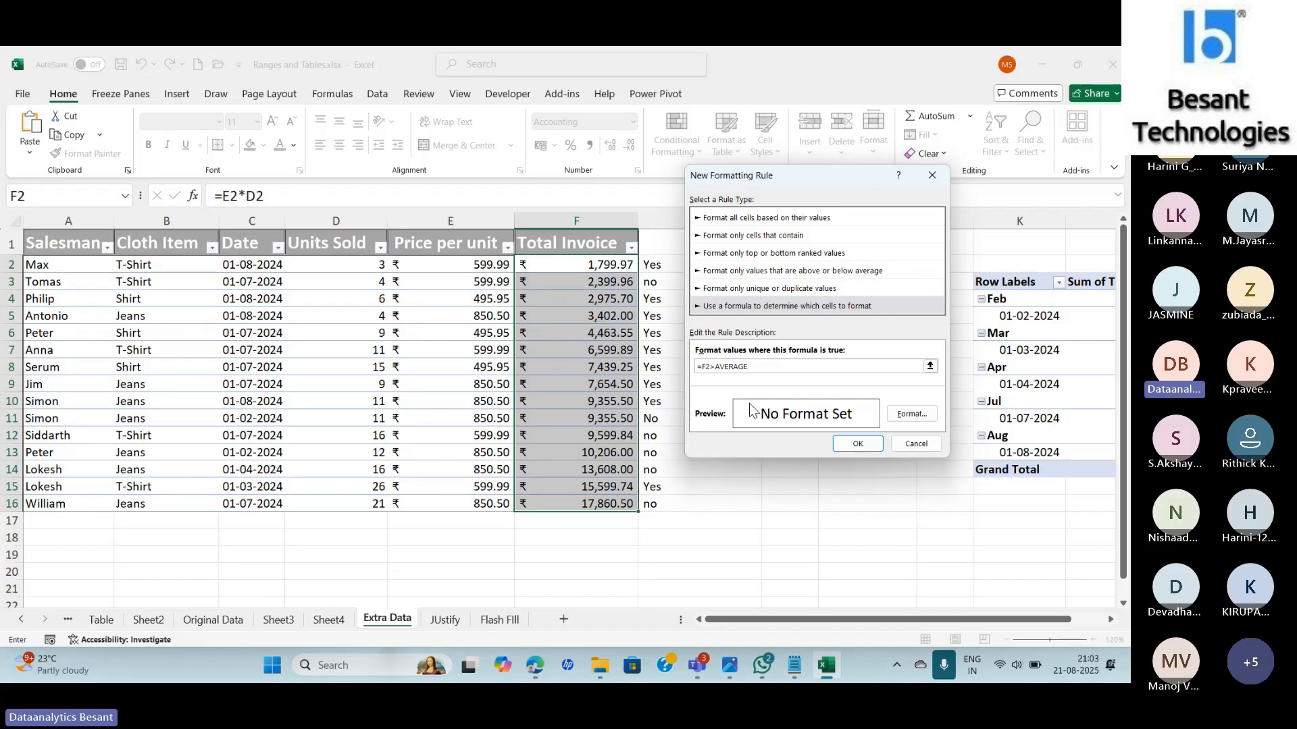
{"action": "type", "text": "("}
{"action": "left_click_drag", "start_coordinate": [597, 265], "coordinate": [599, 504]}
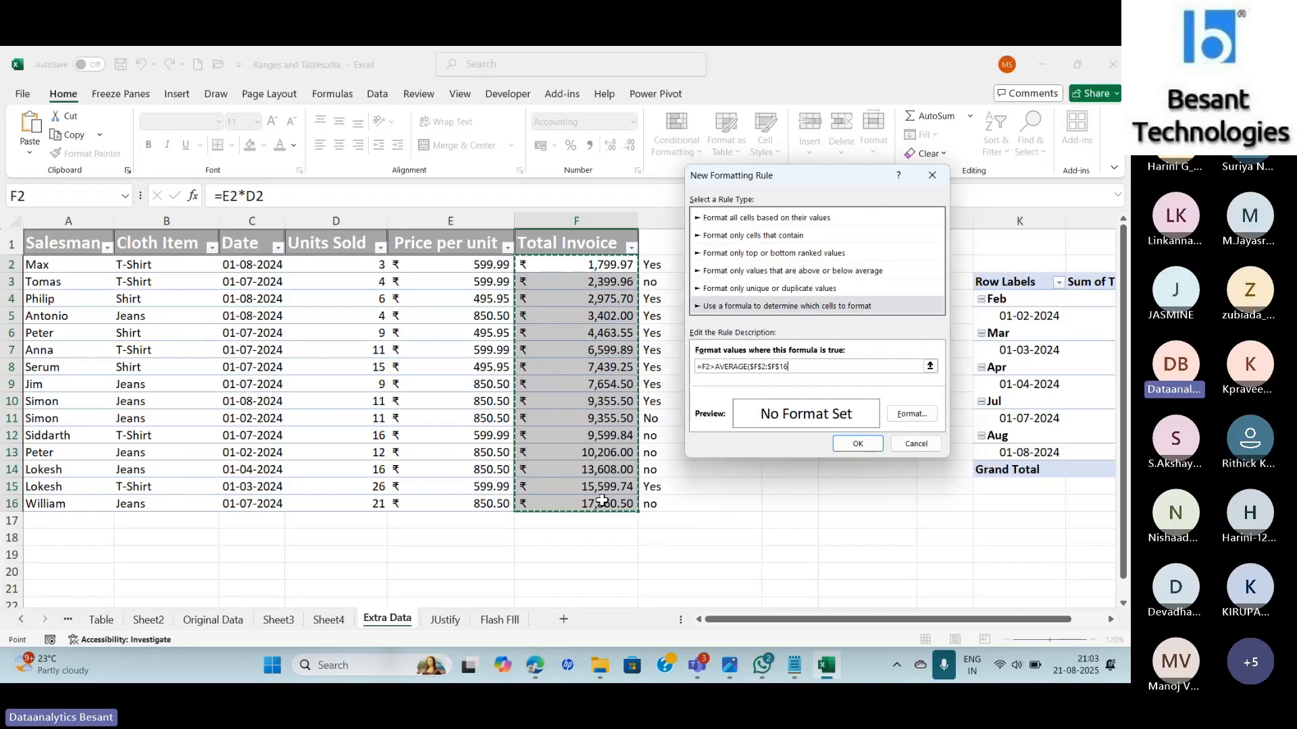
Finish the =F2>AVERAGE($F$2:$F$16) rule with an orange fill and apply it to the column.
{"action": "type", "text": ")"}
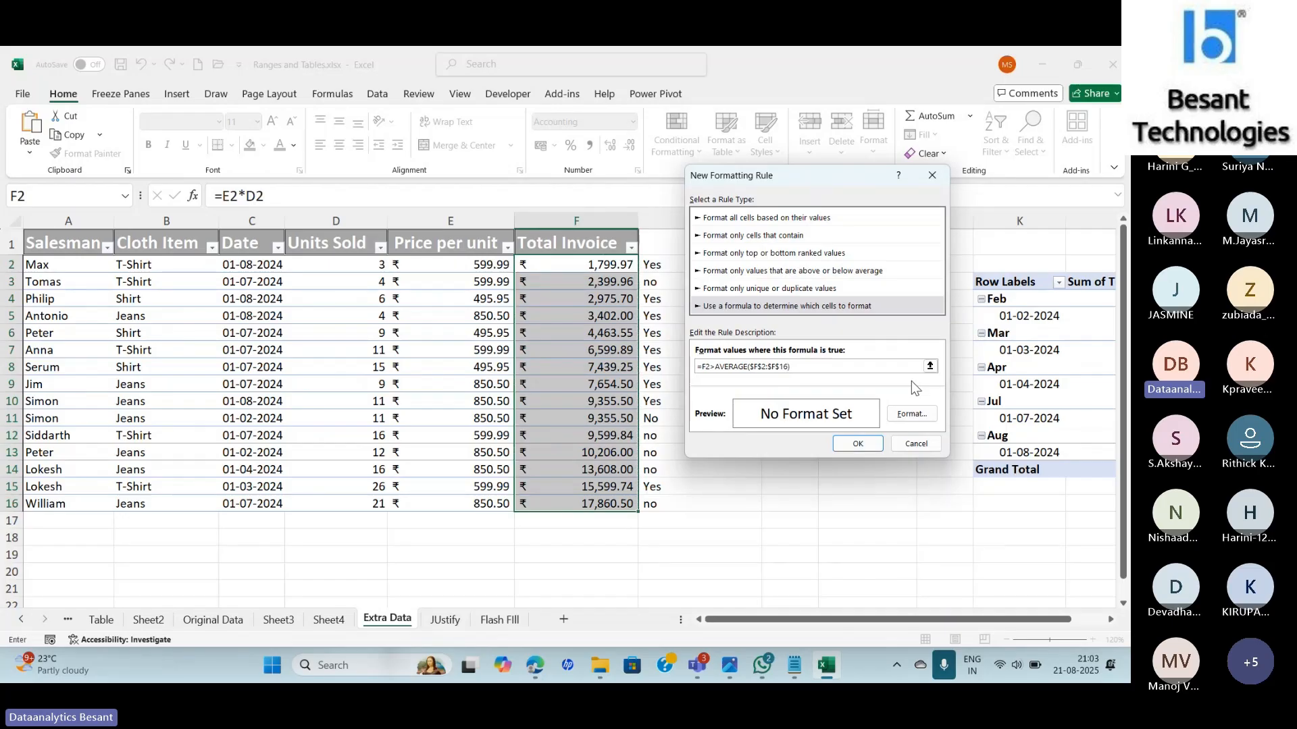
{"action": "left_click", "coordinate": [901, 416]}
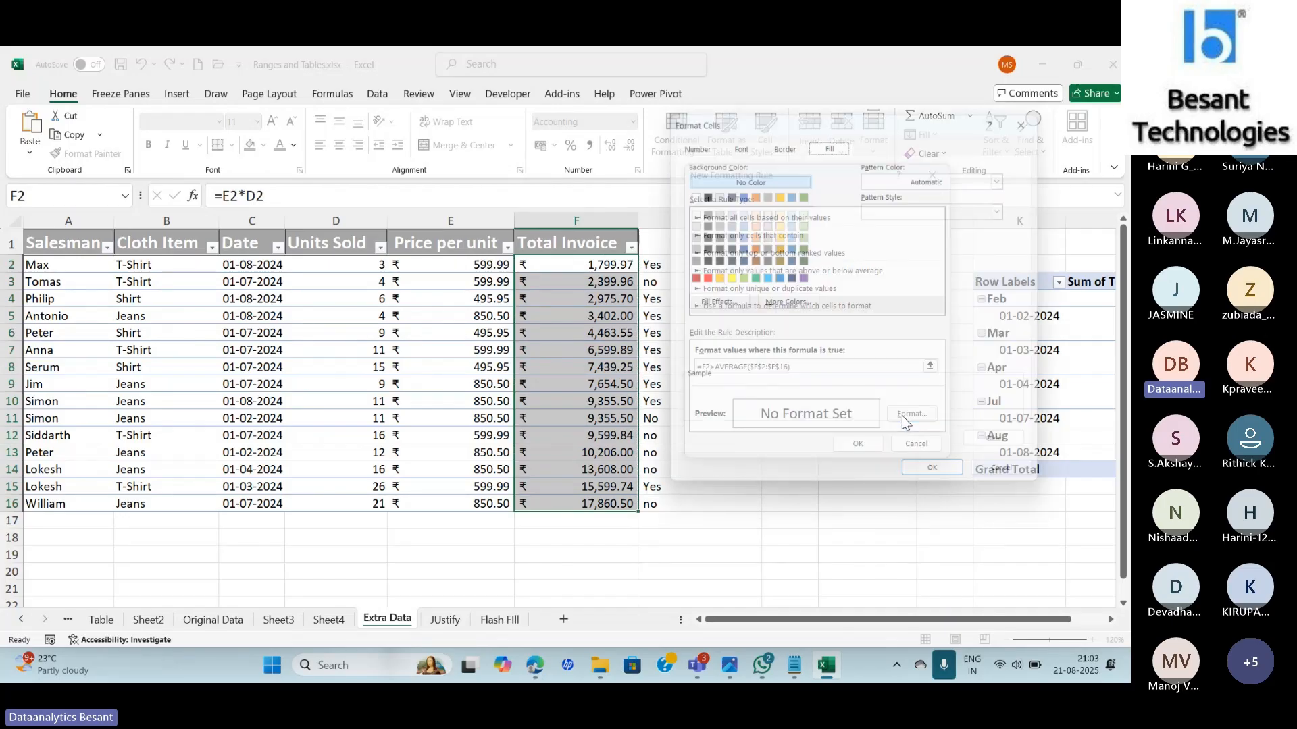
{"action": "left_click", "coordinate": [712, 278]}
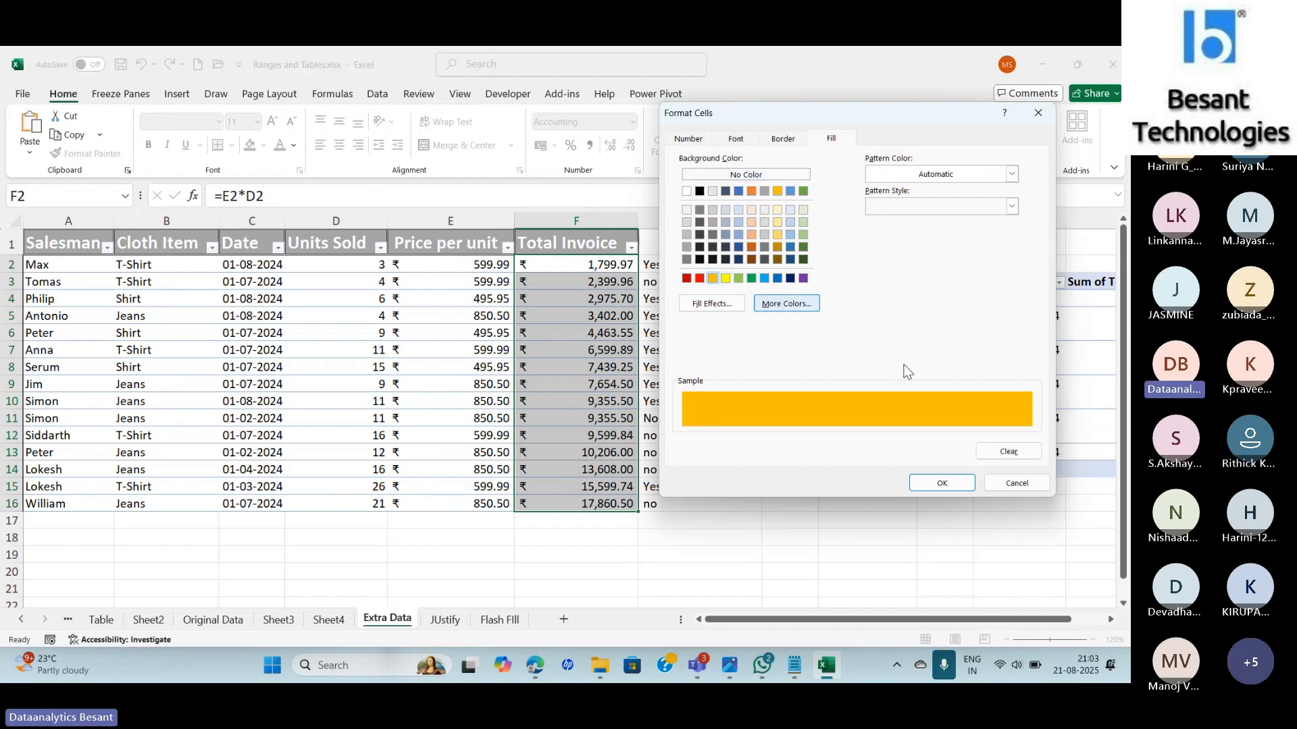
{"action": "left_click", "coordinate": [943, 482]}
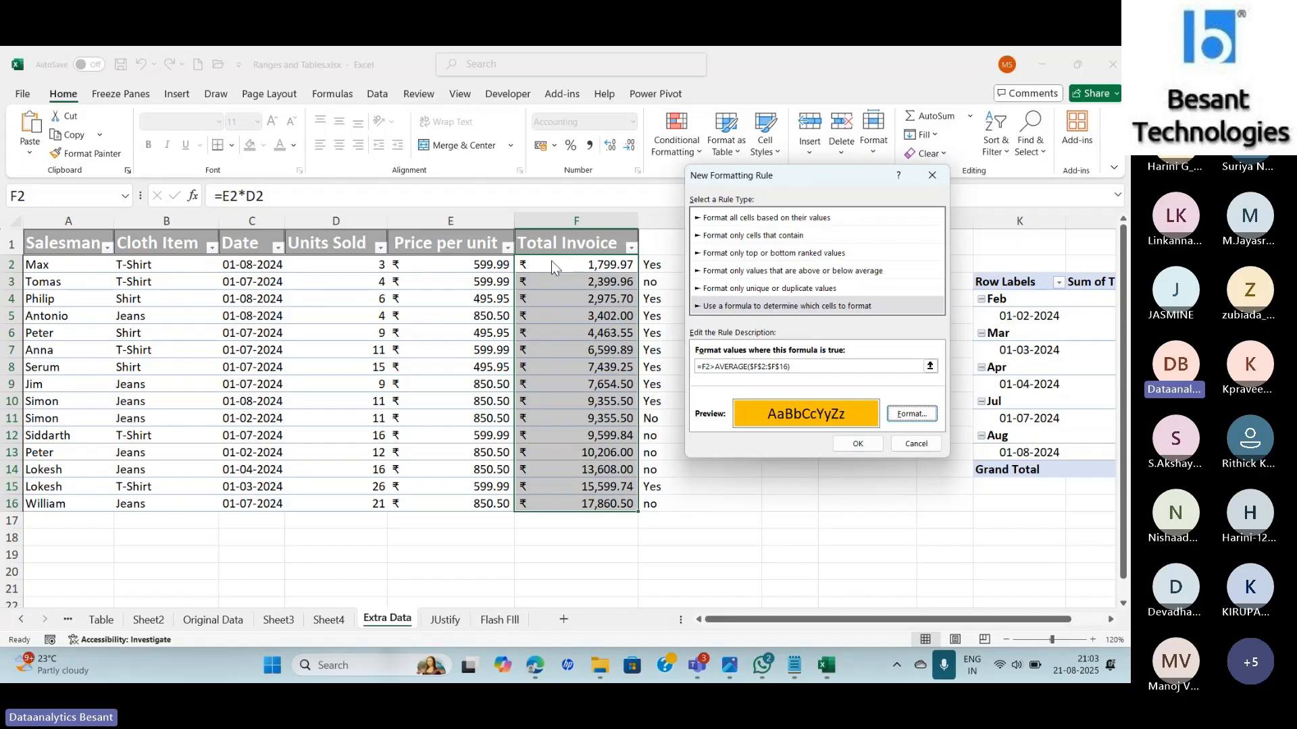
{"action": "left_click", "coordinate": [858, 443]}
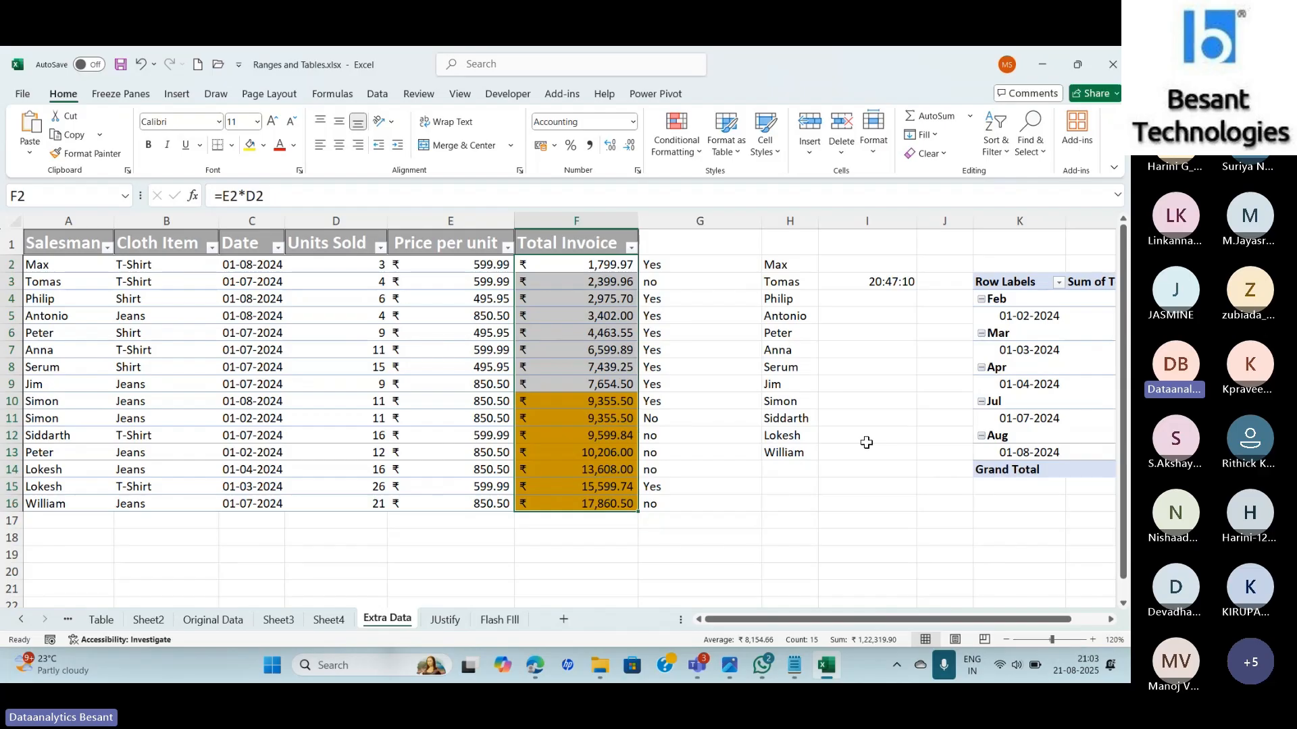
Reopen the above-average formula rule from the Conditional Formatting Rules Manager for editing.
{"action": "left_click", "coordinate": [699, 150]}
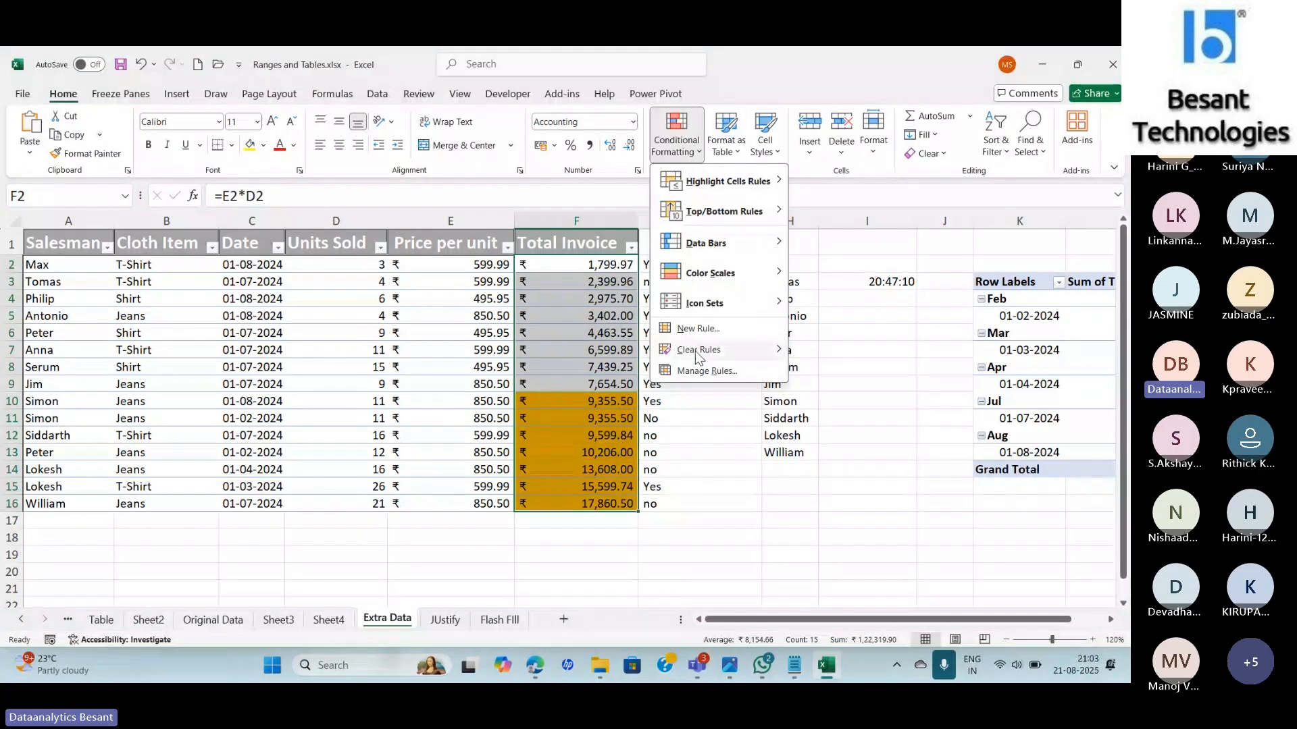
{"action": "left_click", "coordinate": [695, 376]}
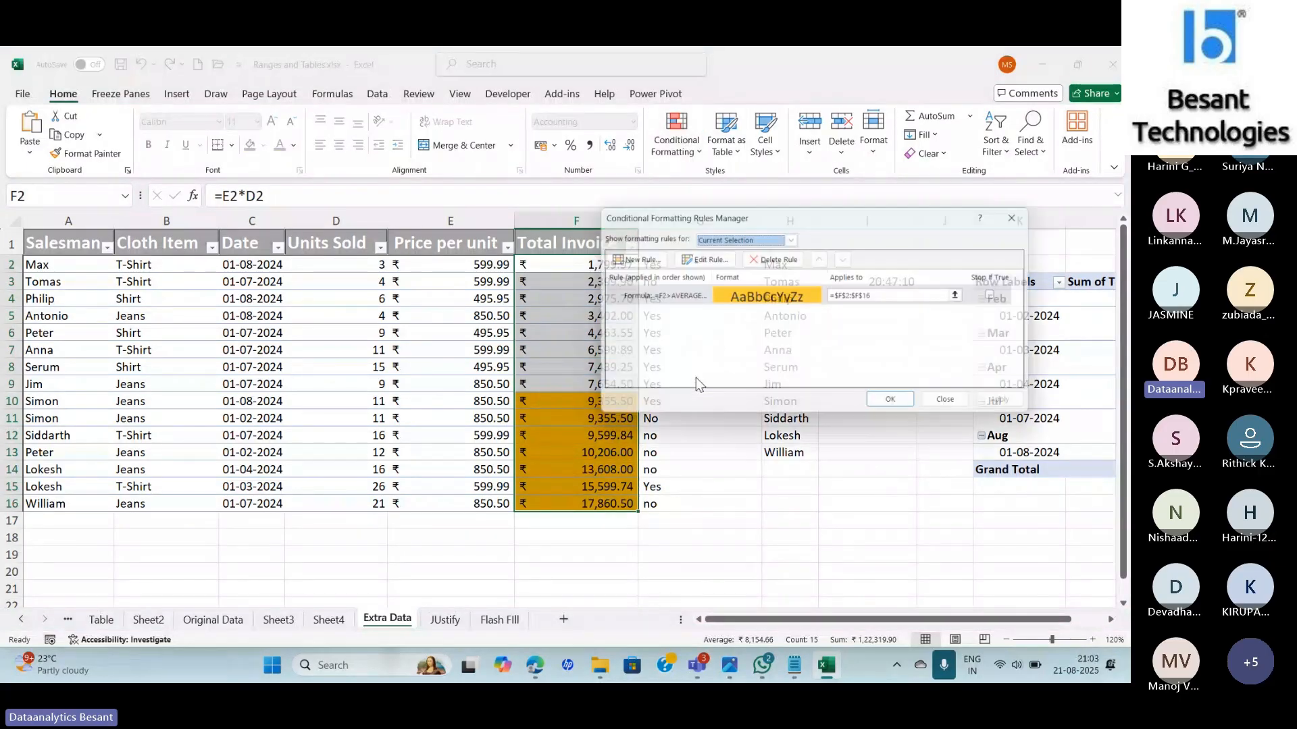
{"action": "double_click", "coordinate": [684, 295]}
{"action": "left_click_drag", "start_coordinate": [783, 168], "coordinate": [786, 168]}
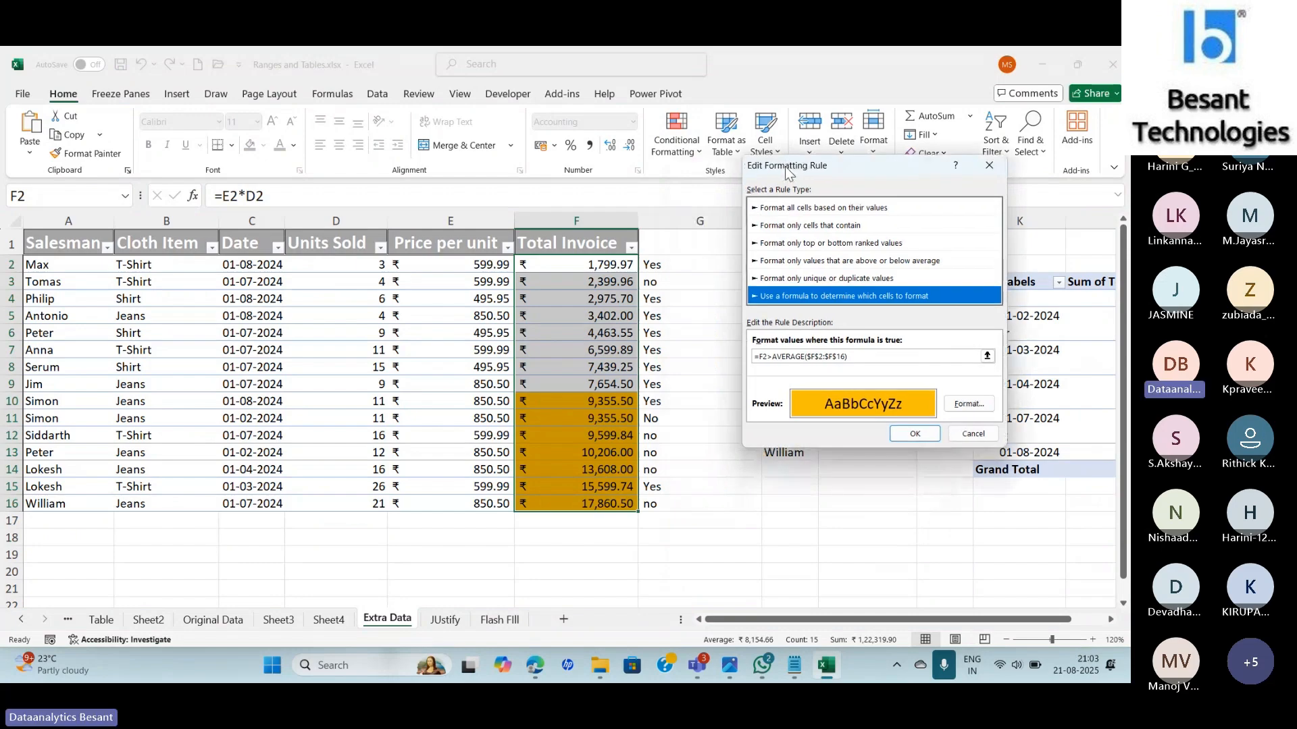
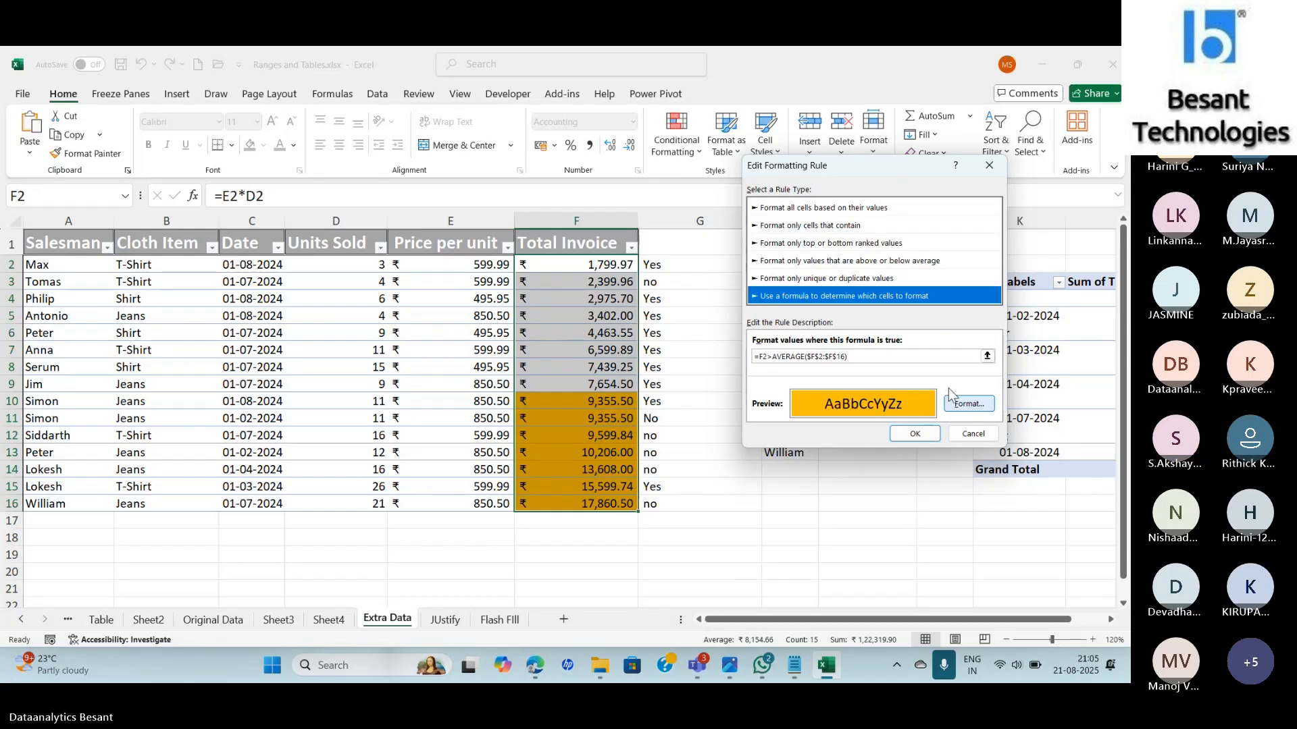
Change the rule formula to =F2>MEDIAN($F$2:$F$16) and apply it to the Total Invoice column.
{"action": "left_click", "coordinate": [806, 357]}
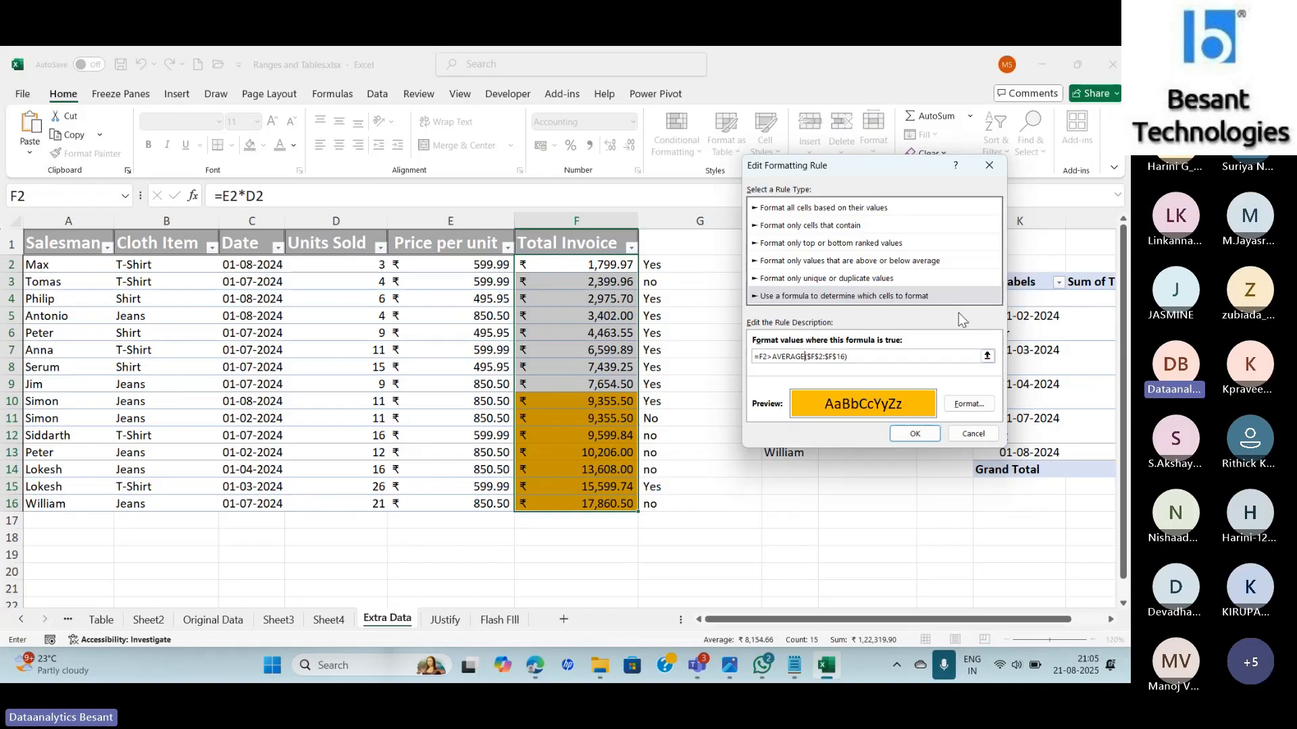
{"action": "key", "text": "BackSpace"}
{"action": "key", "text": "BackSpace"}
{"action": "key", "text": "BackSpace"}
{"action": "key", "text": "BackSpace"}
{"action": "key", "text": "BackSpace"}
{"action": "key", "text": "BackSpace"}
{"action": "key", "text": "BackSpace"}
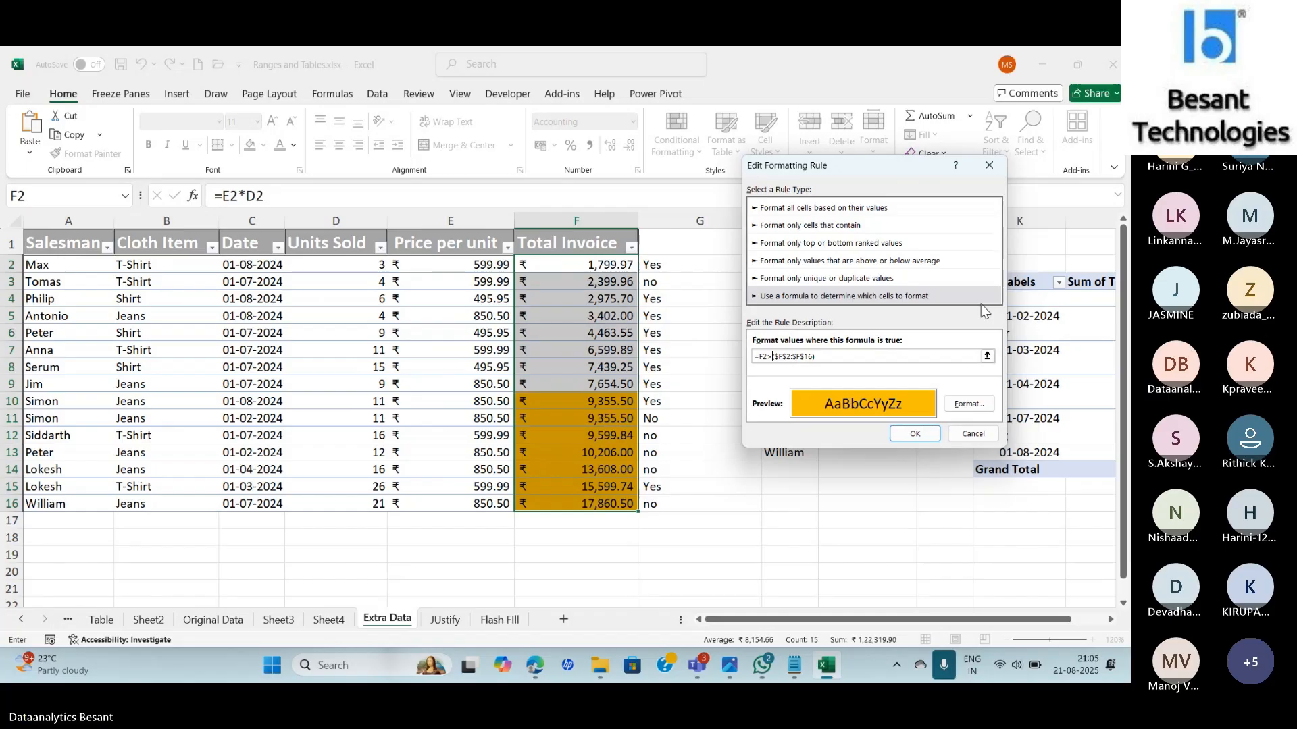
{"action": "type", "text": "MEDIAN"}
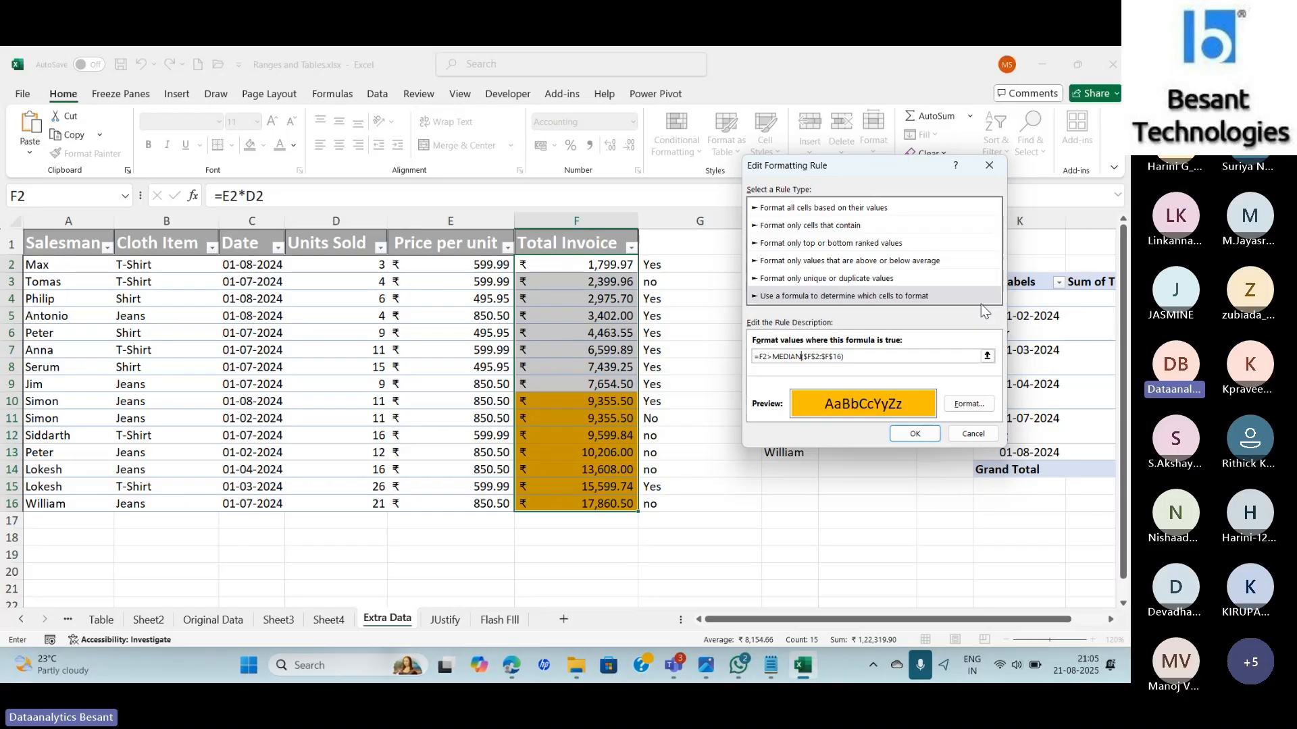
{"action": "left_click", "coordinate": [922, 436]}
{"action": "left_click", "coordinate": [1013, 406]}
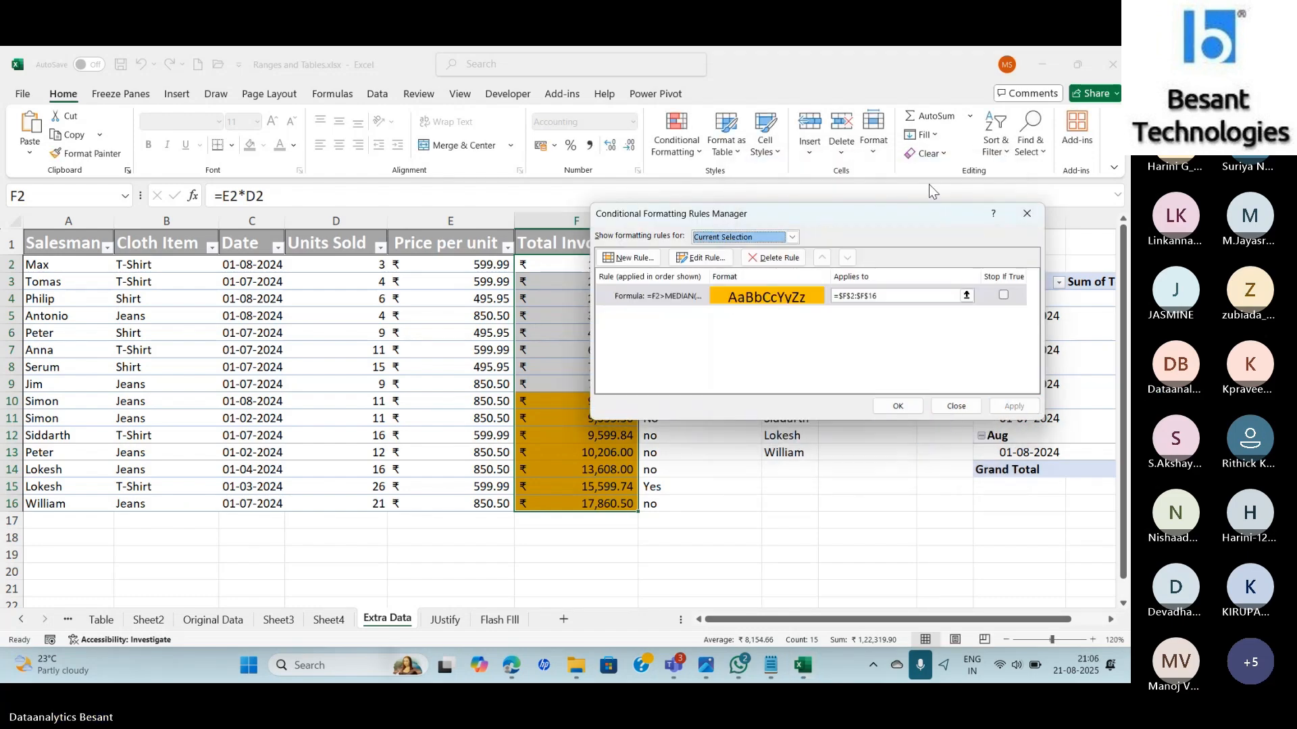
{"action": "left_click_drag", "start_coordinate": [930, 223], "coordinate": [1015, 244]}
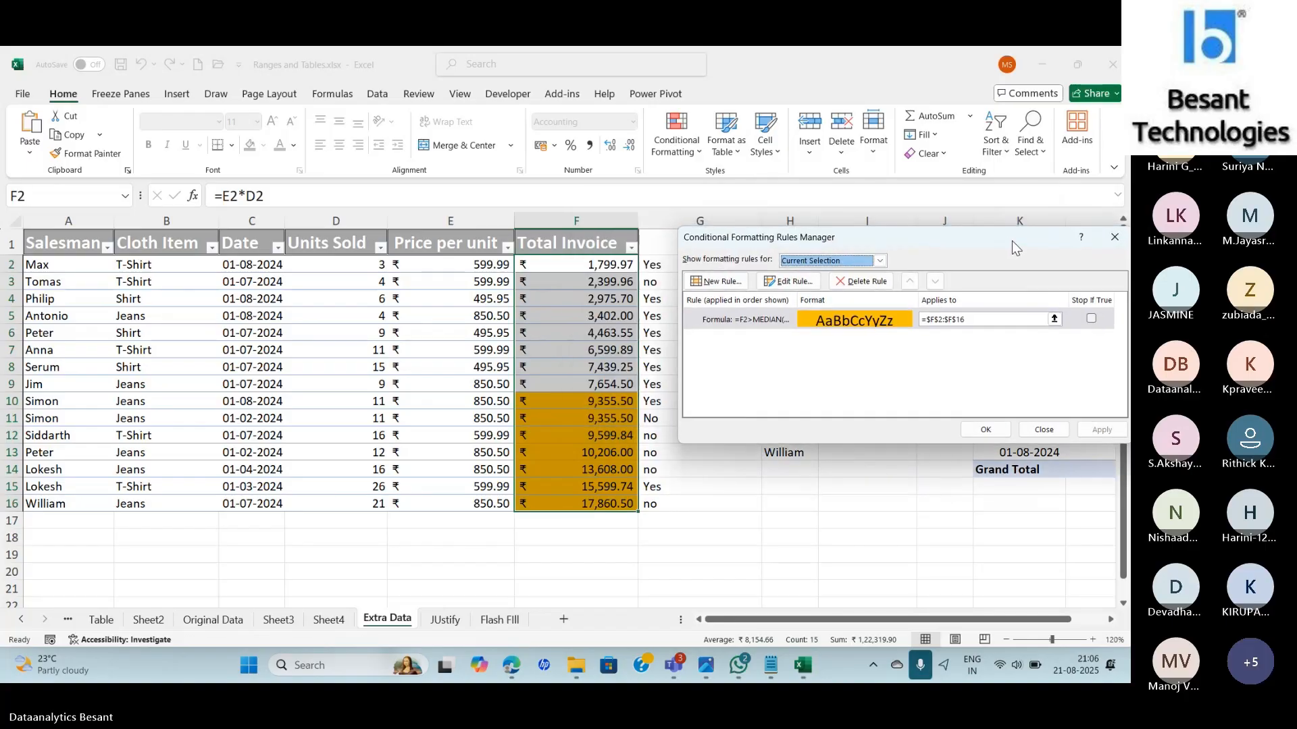
{"action": "left_click", "coordinate": [985, 430]}
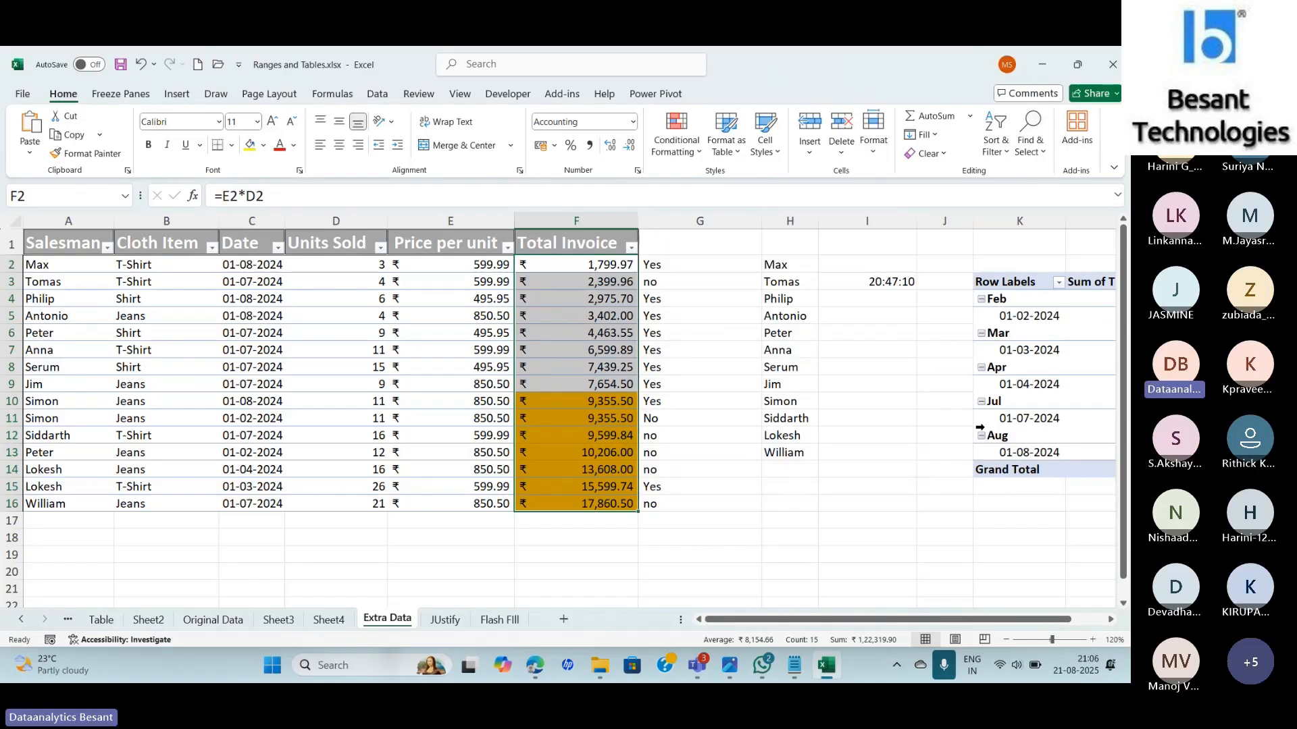
Enter =MEDIAN(F2:F16) in G18, returning ₹7,654.50, and compare it with F9.
{"action": "left_click", "coordinate": [723, 539]}
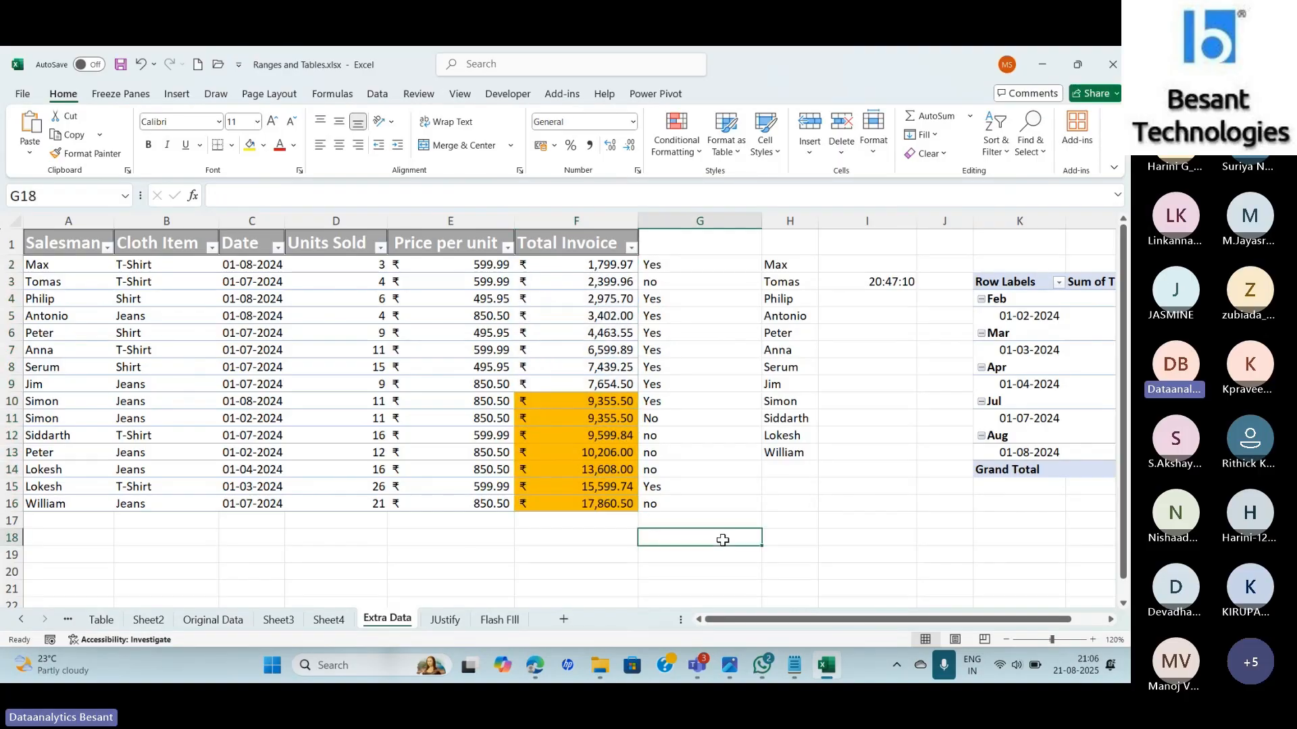
{"action": "type", "text": "=MEDIAN"}
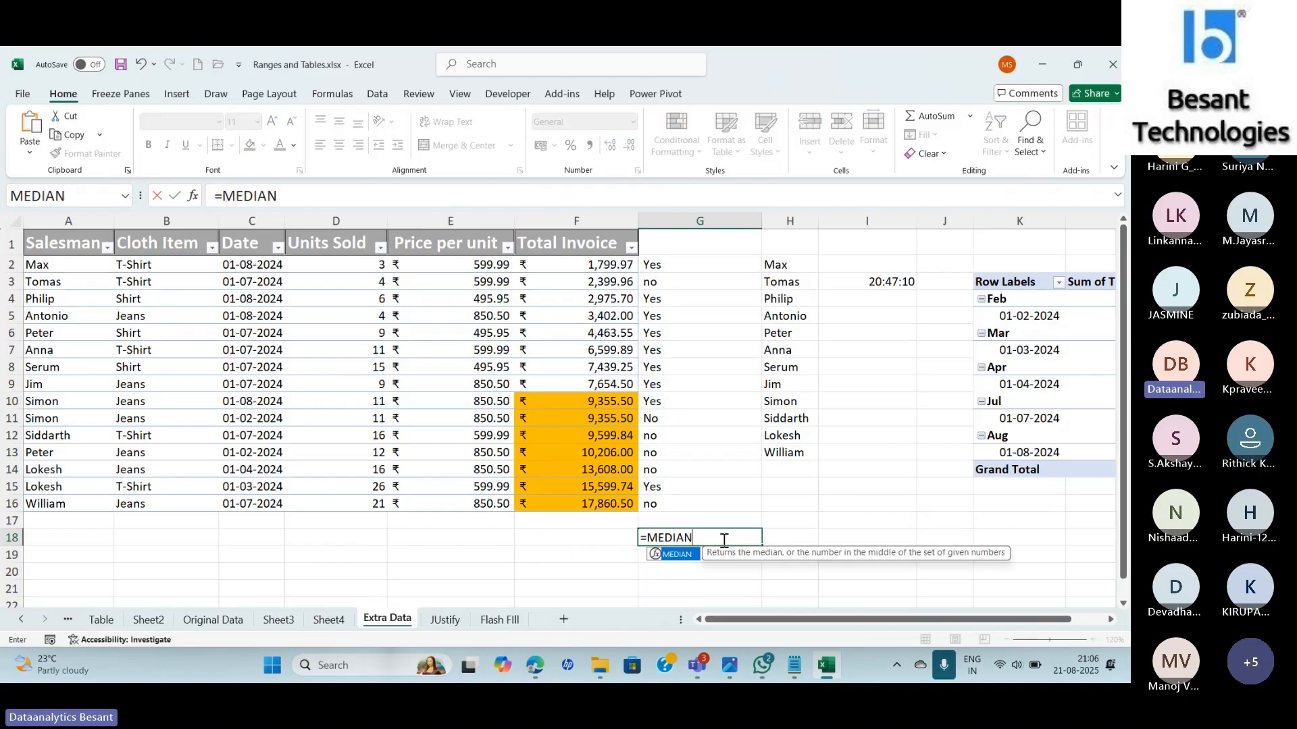
{"action": "type", "text": "("}
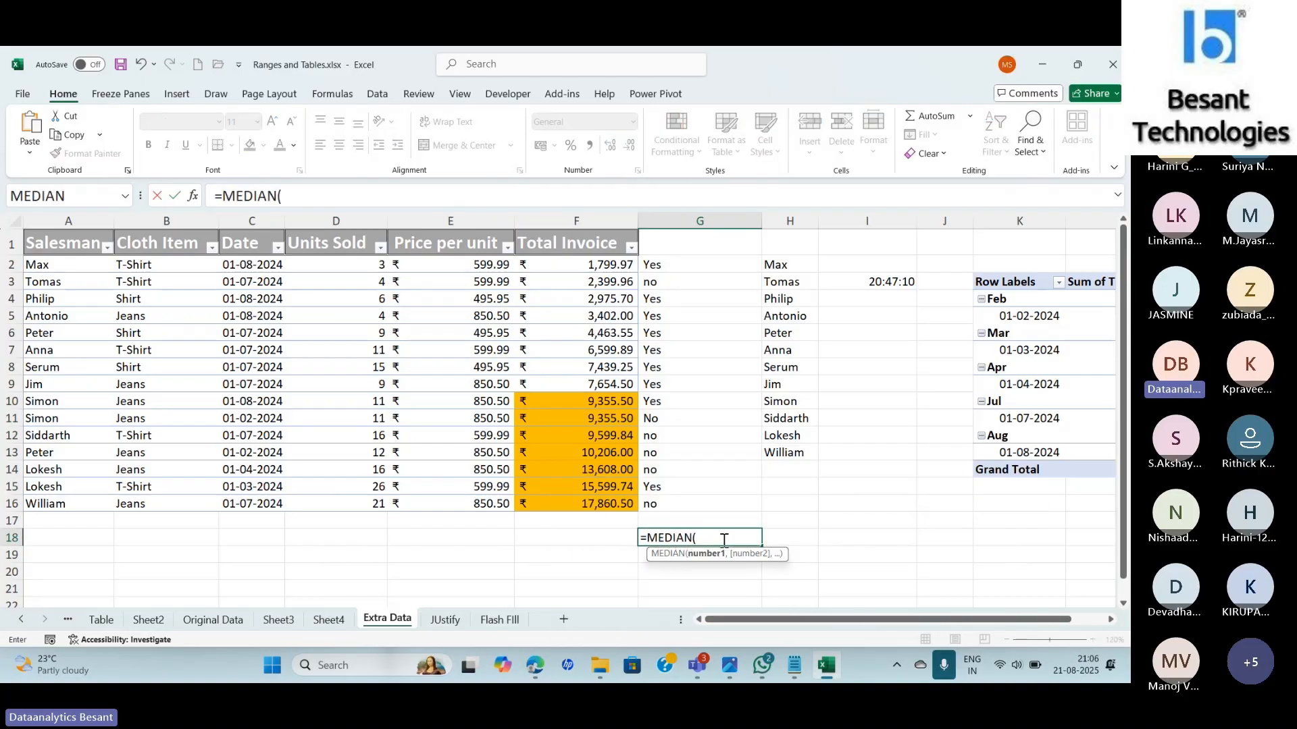
{"action": "key", "text": "BackSpace"}
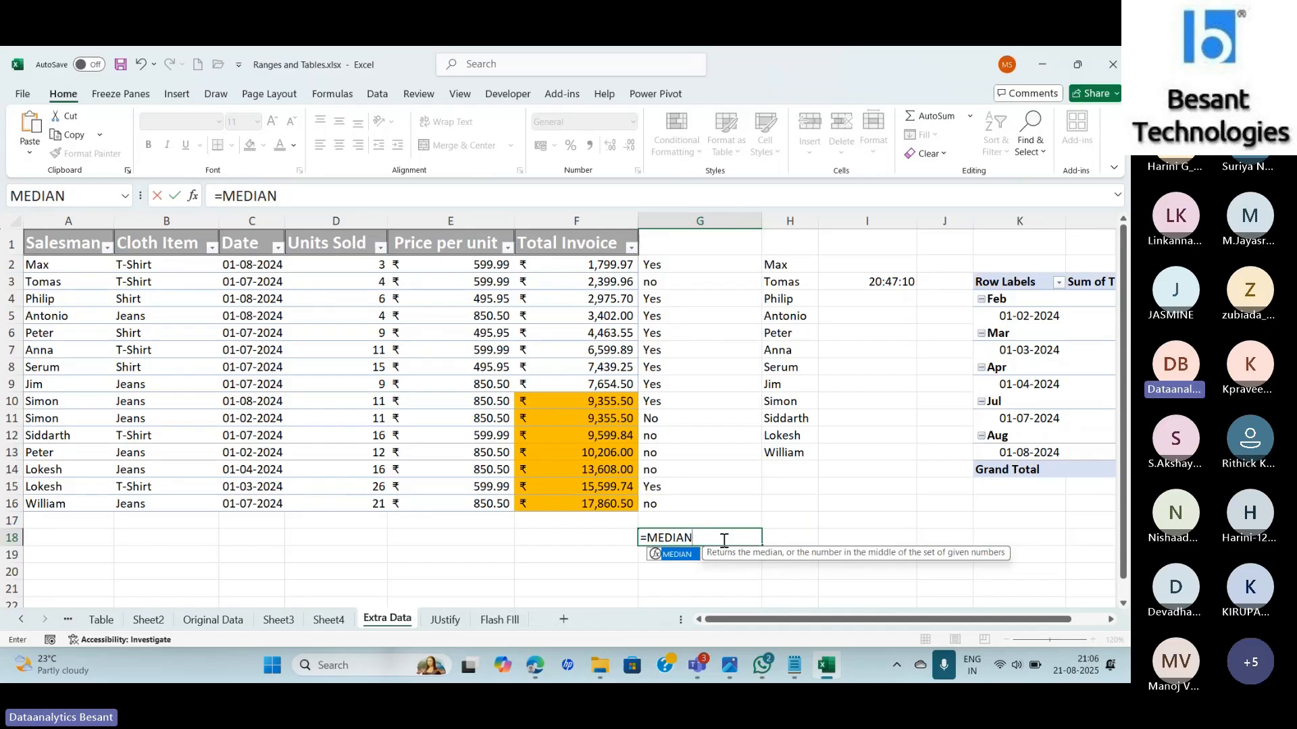
{"action": "type", "text": "("}
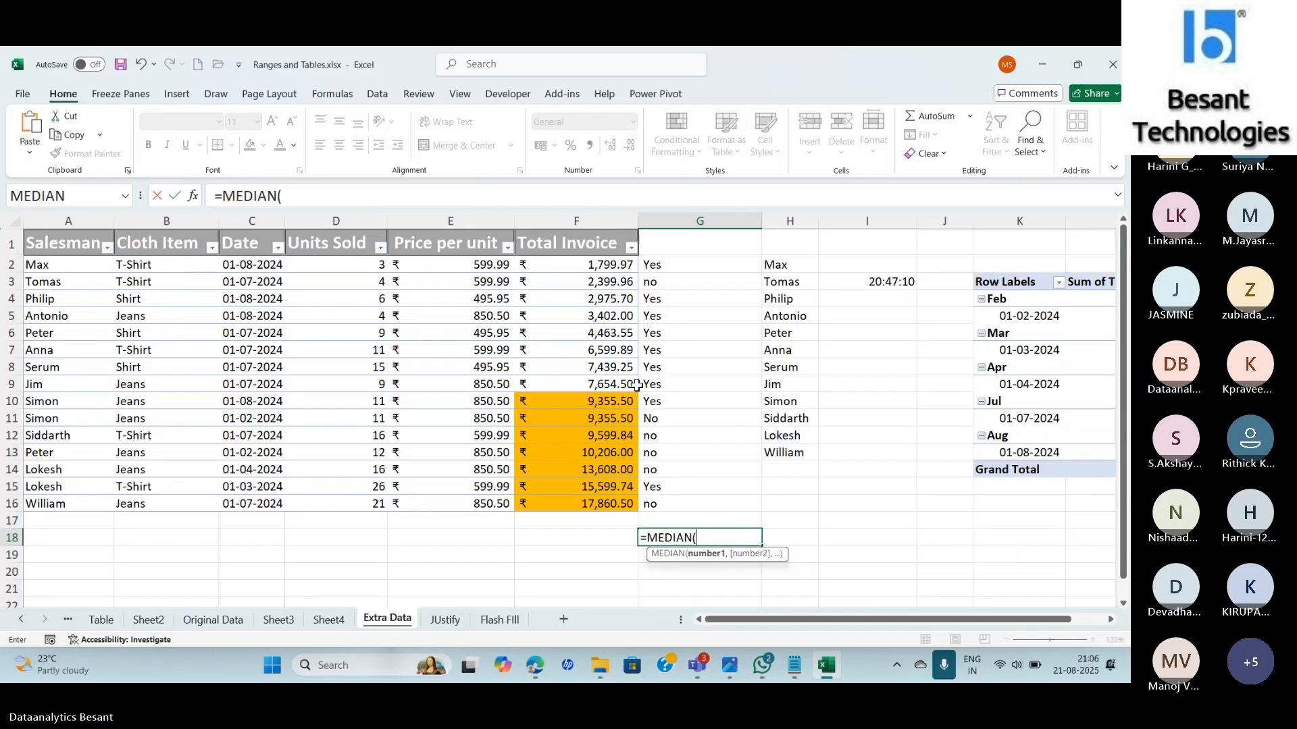
{"action": "left_click_drag", "start_coordinate": [588, 264], "coordinate": [588, 504]}
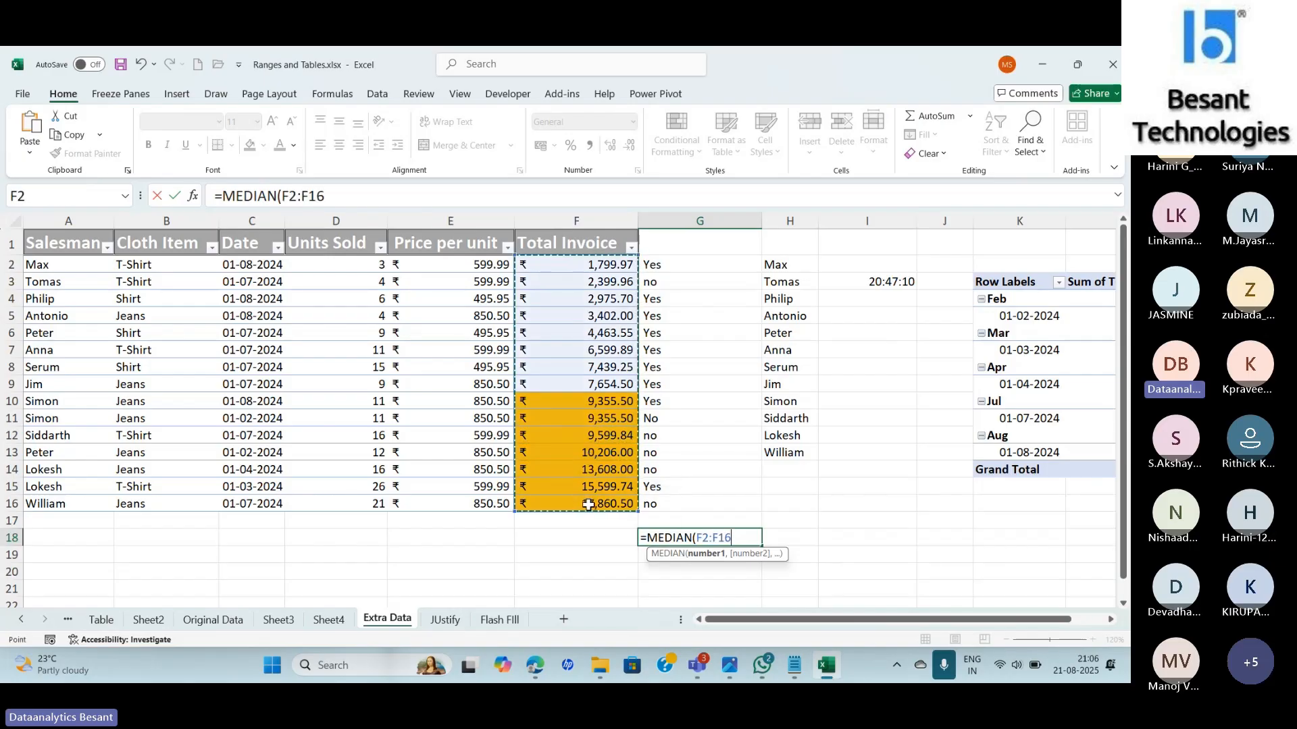
{"action": "key", "text": "Return"}
{"action": "key", "text": "Up"}
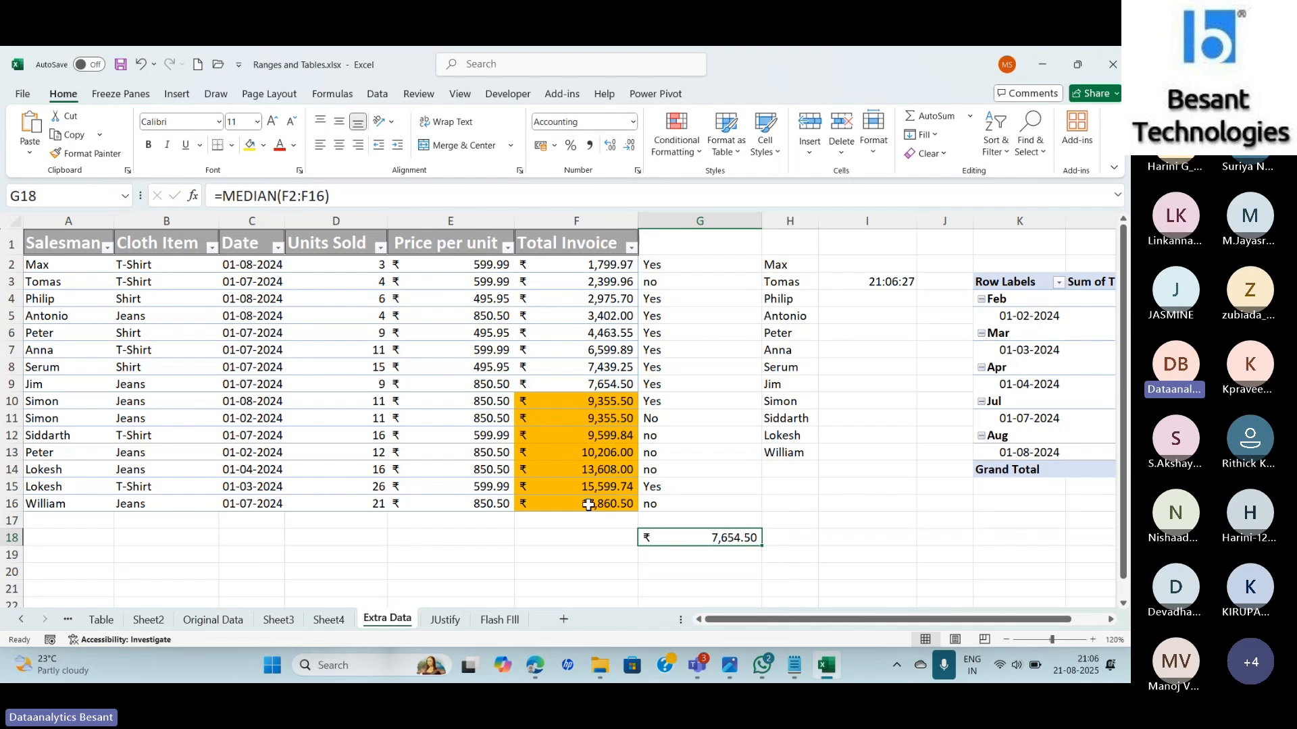
{"action": "left_click", "coordinate": [562, 381]}
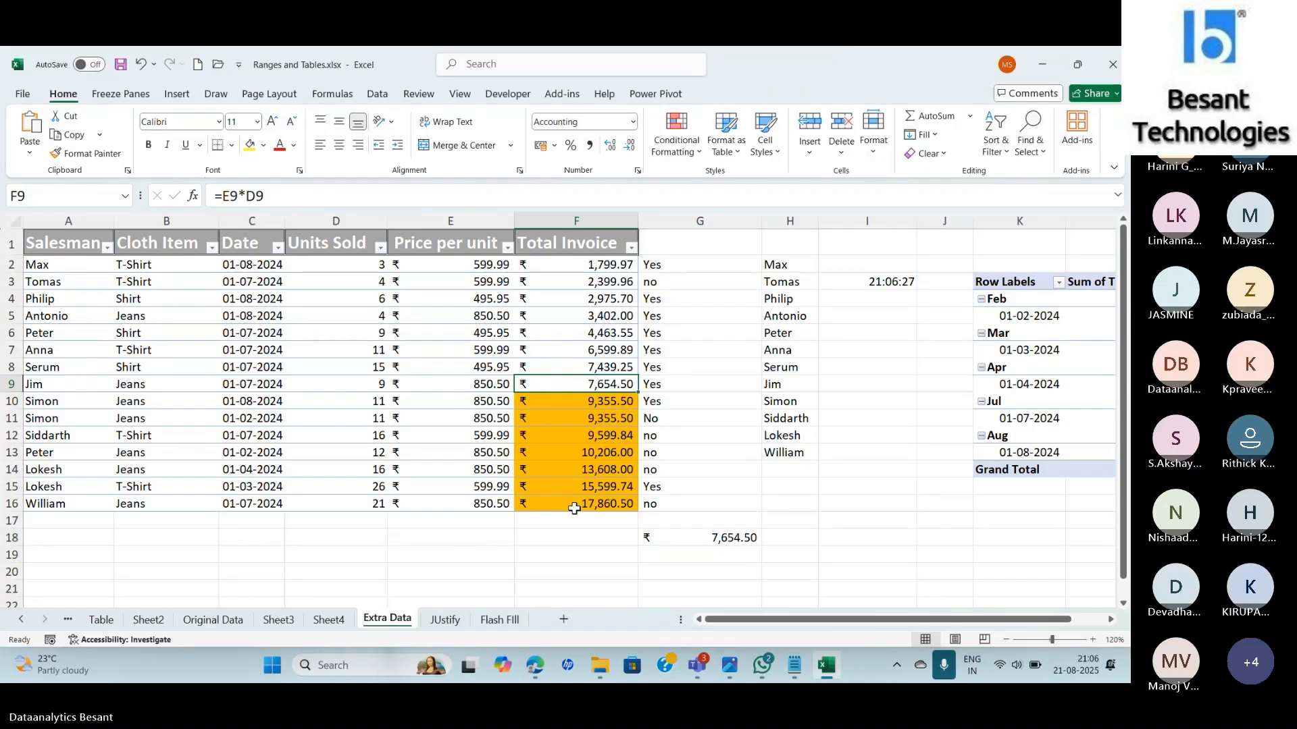
Review the orange-fill =F2>MEDIAN($F$2:$F$16) rule in the Rules Manager, then confirm and close it.
{"action": "left_click", "coordinate": [670, 155]}
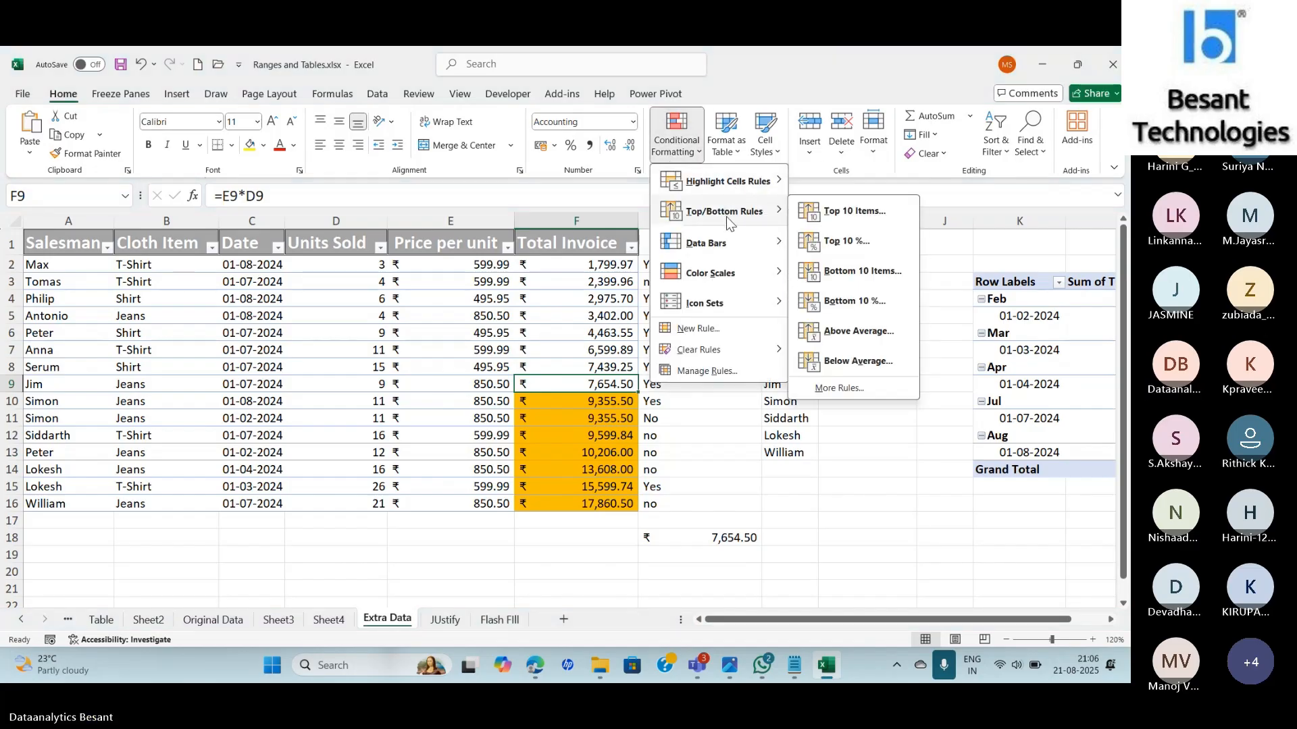
{"action": "mouse_move", "coordinate": [730, 243]}
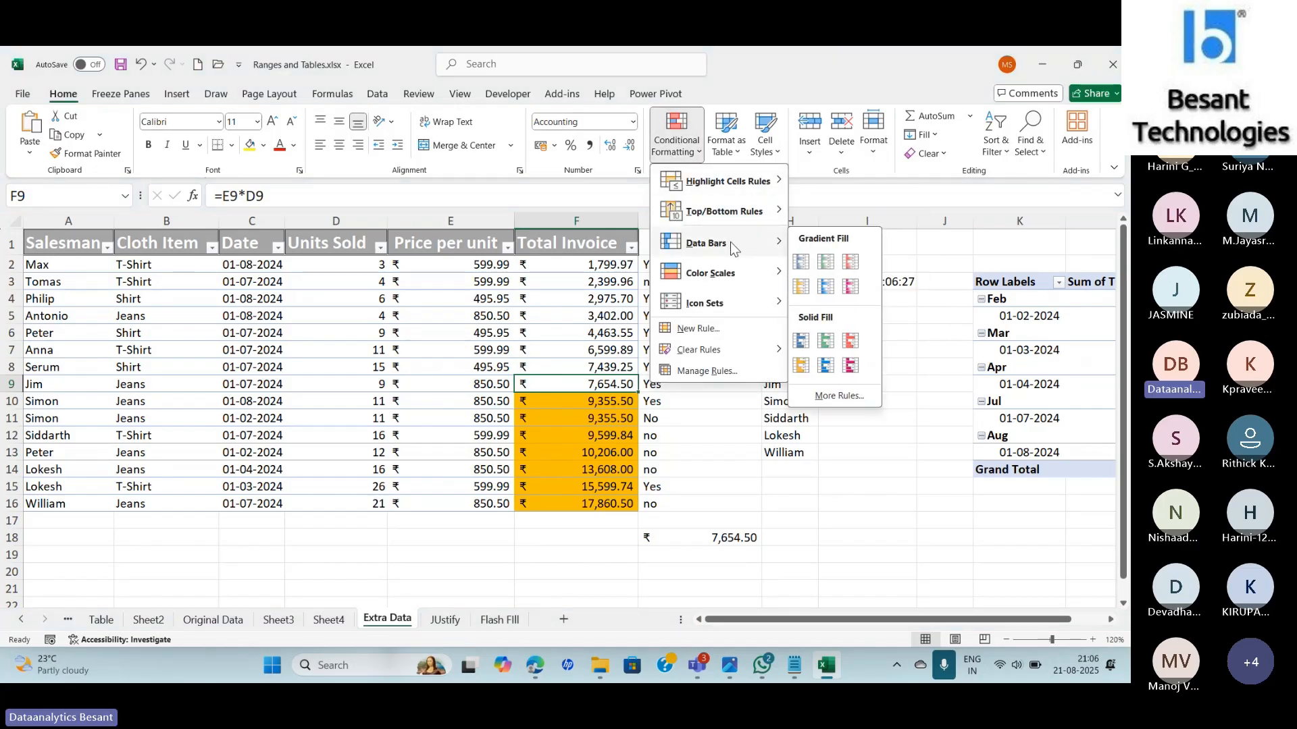
{"action": "mouse_move", "coordinate": [729, 312]}
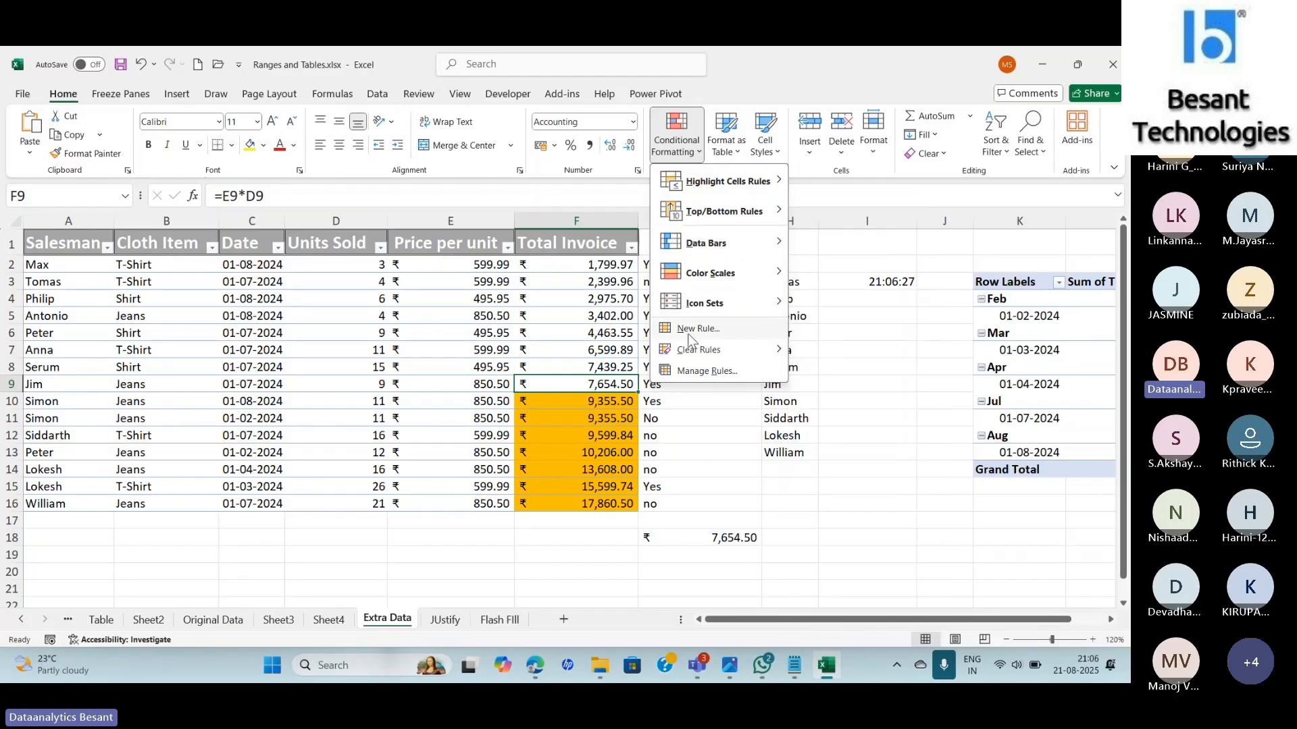
{"action": "left_click", "coordinate": [703, 371]}
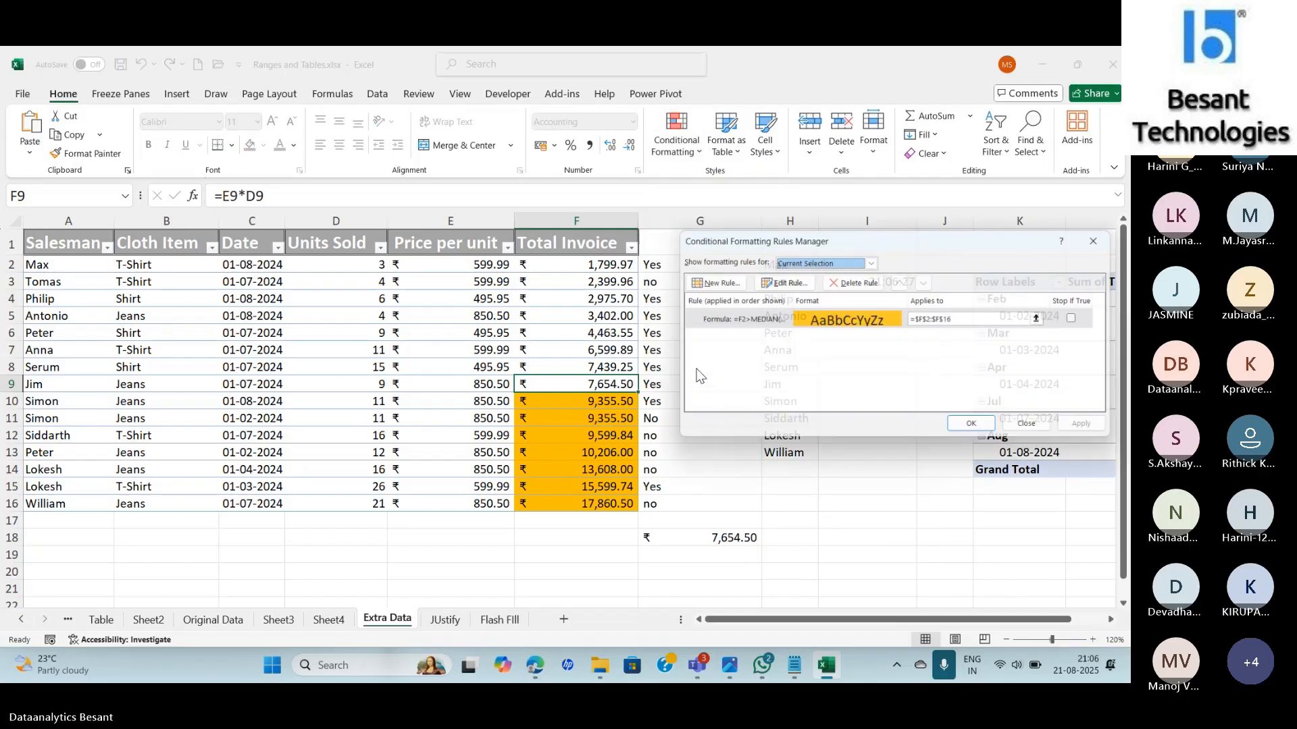
{"action": "double_click", "coordinate": [717, 320]}
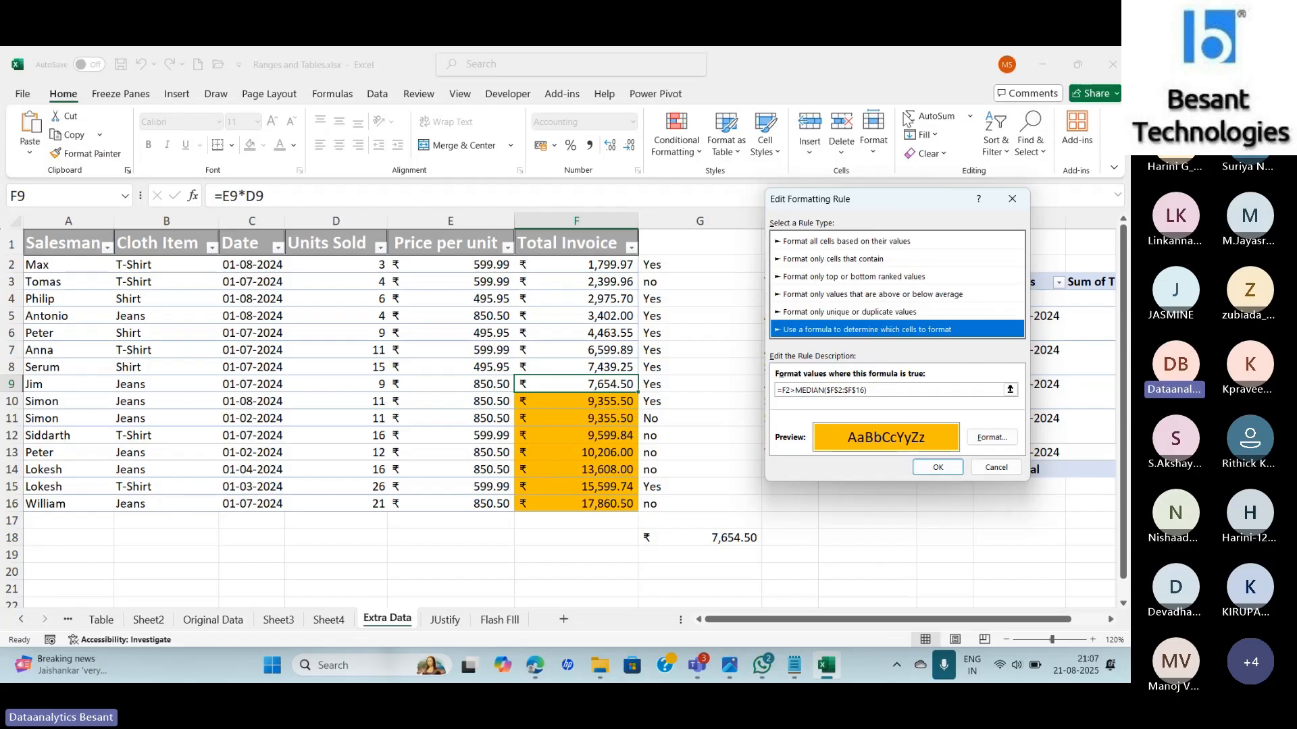
{"action": "left_click", "coordinate": [1012, 199]}
{"action": "left_click", "coordinate": [1097, 243]}
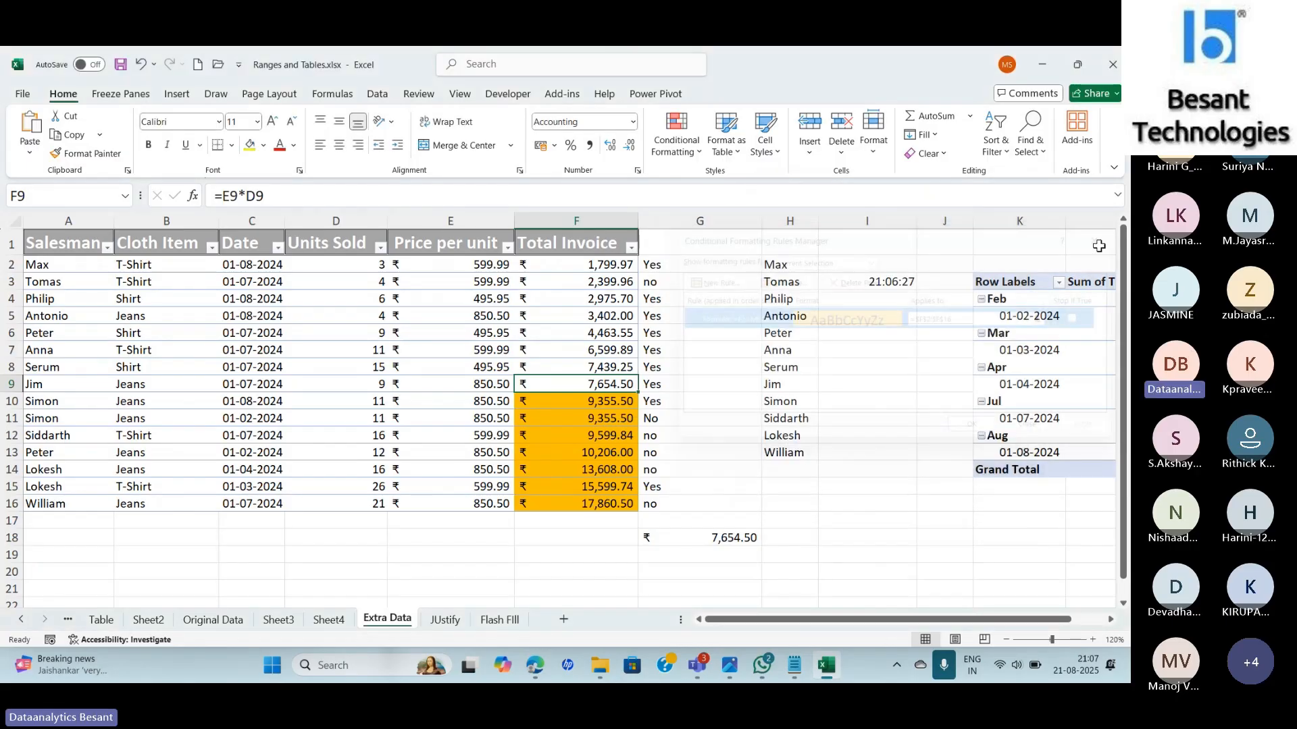
Switch to Edge and go to the Google Drive folder in a new tab.
{"action": "left_click", "coordinate": [535, 667]}
{"action": "left_click", "coordinate": [222, 58]}
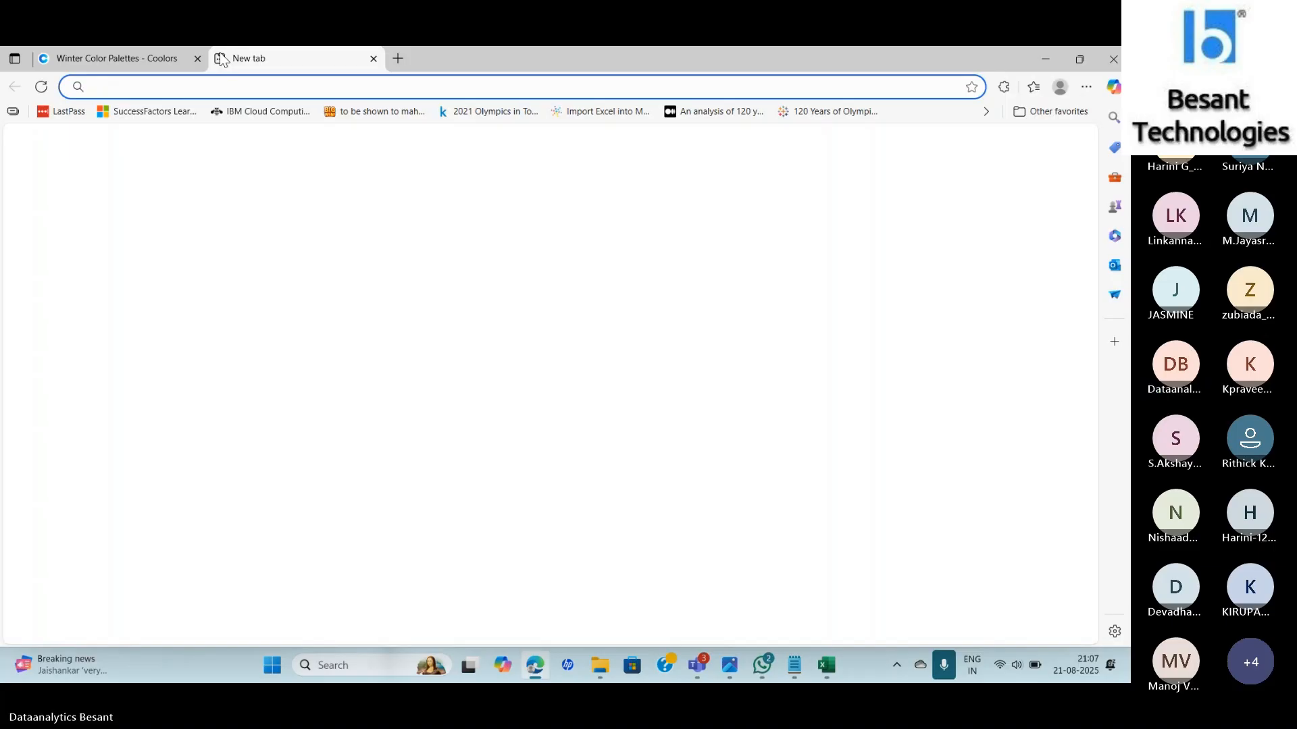
{"action": "key", "text": "Return"}
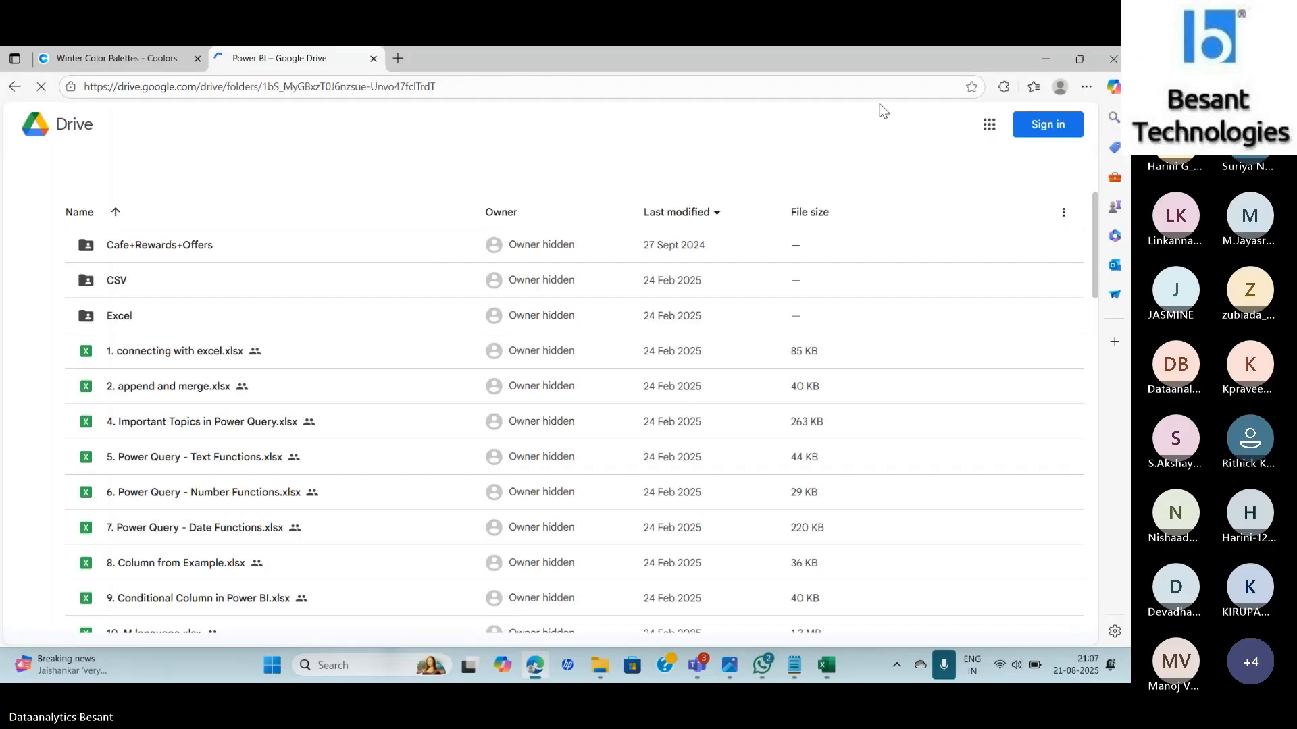
Start the Google sign-in and enter the saved account's e-mail address.
{"action": "left_click", "coordinate": [1048, 126]}
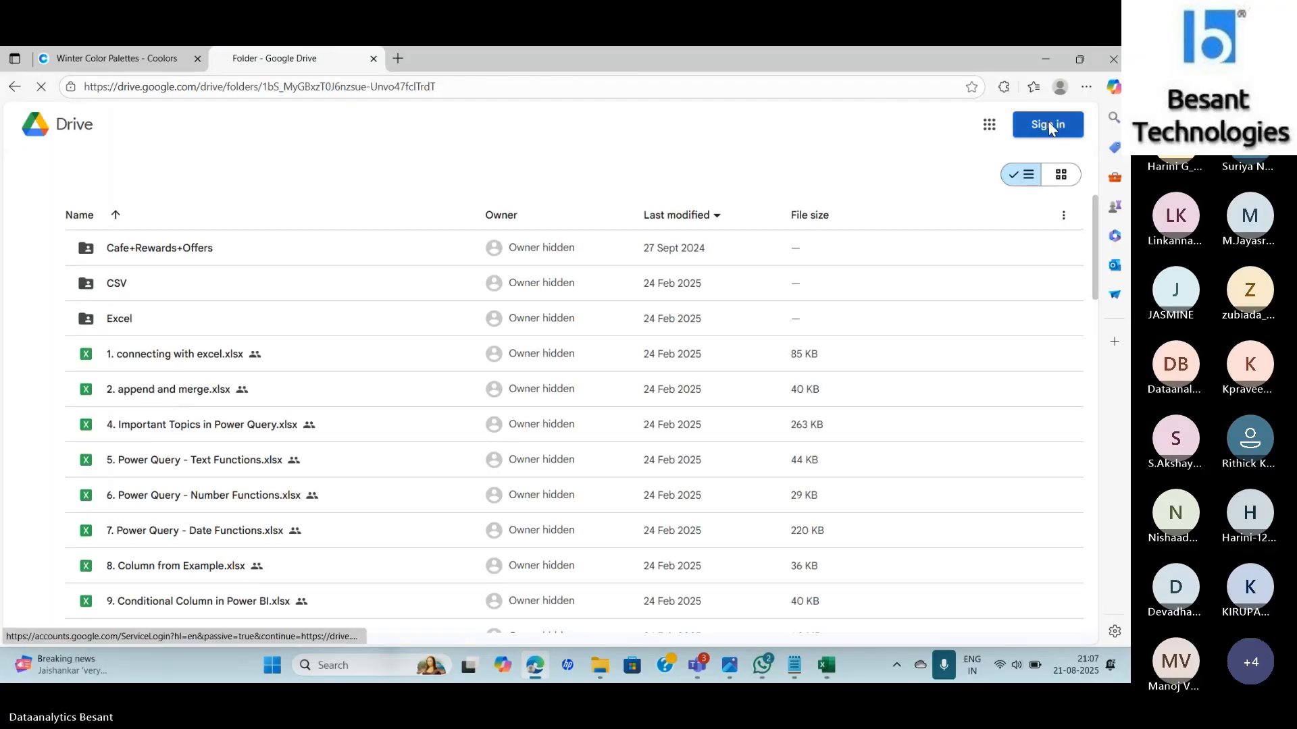
{"action": "type", "text": "my"}
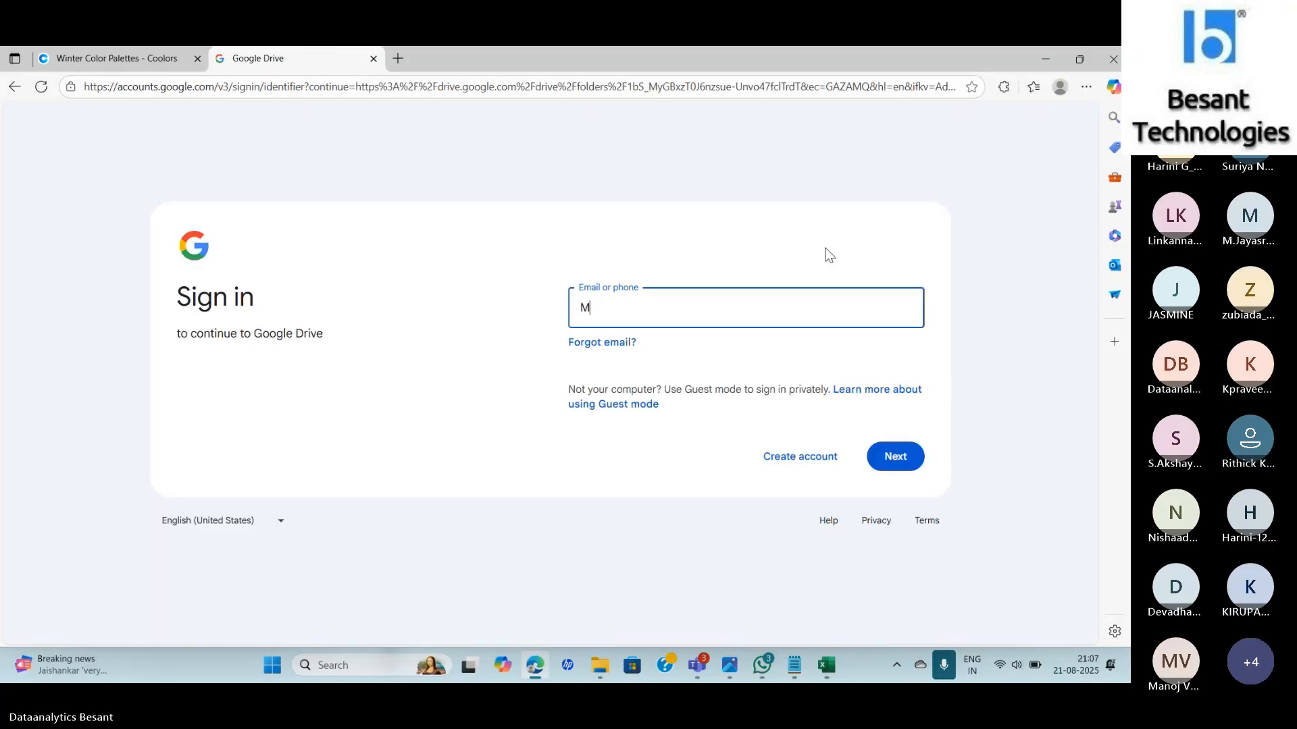
{"action": "key", "text": "BackSpace"}
{"action": "key", "text": "BackSpace"}
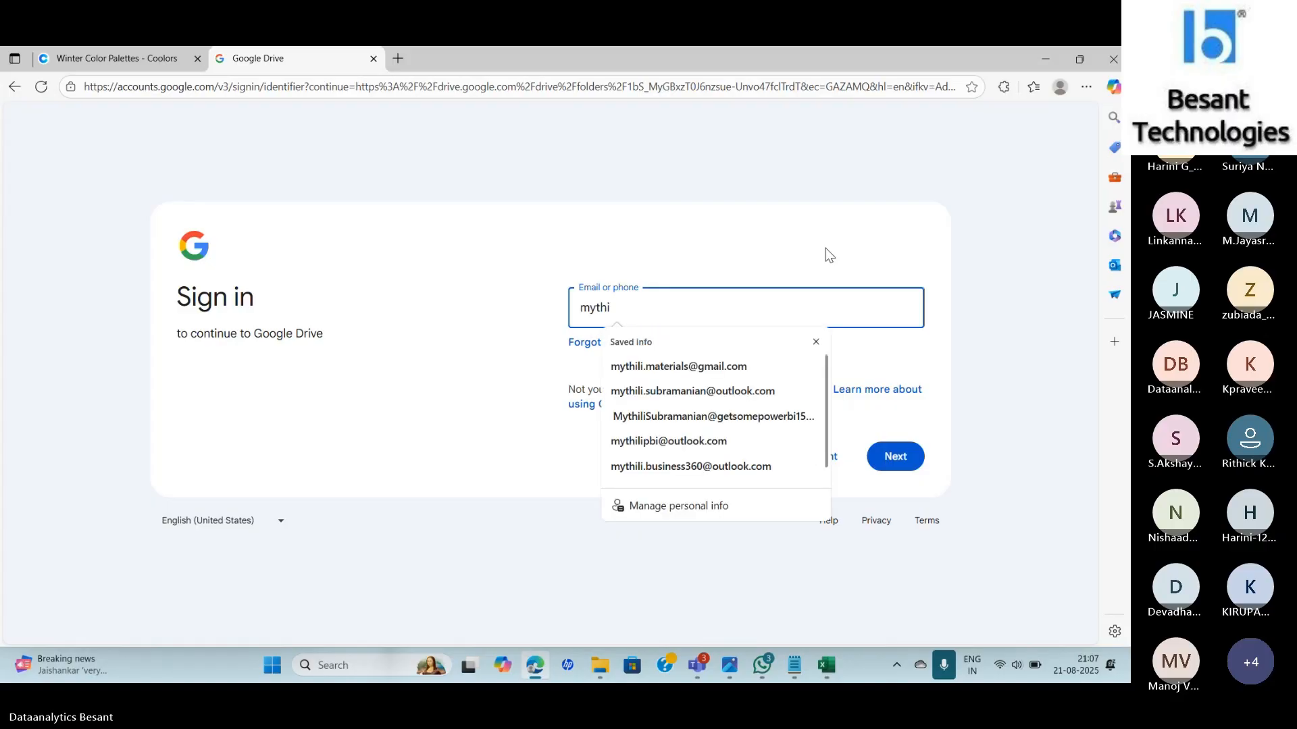
{"action": "key", "text": "Tab"}
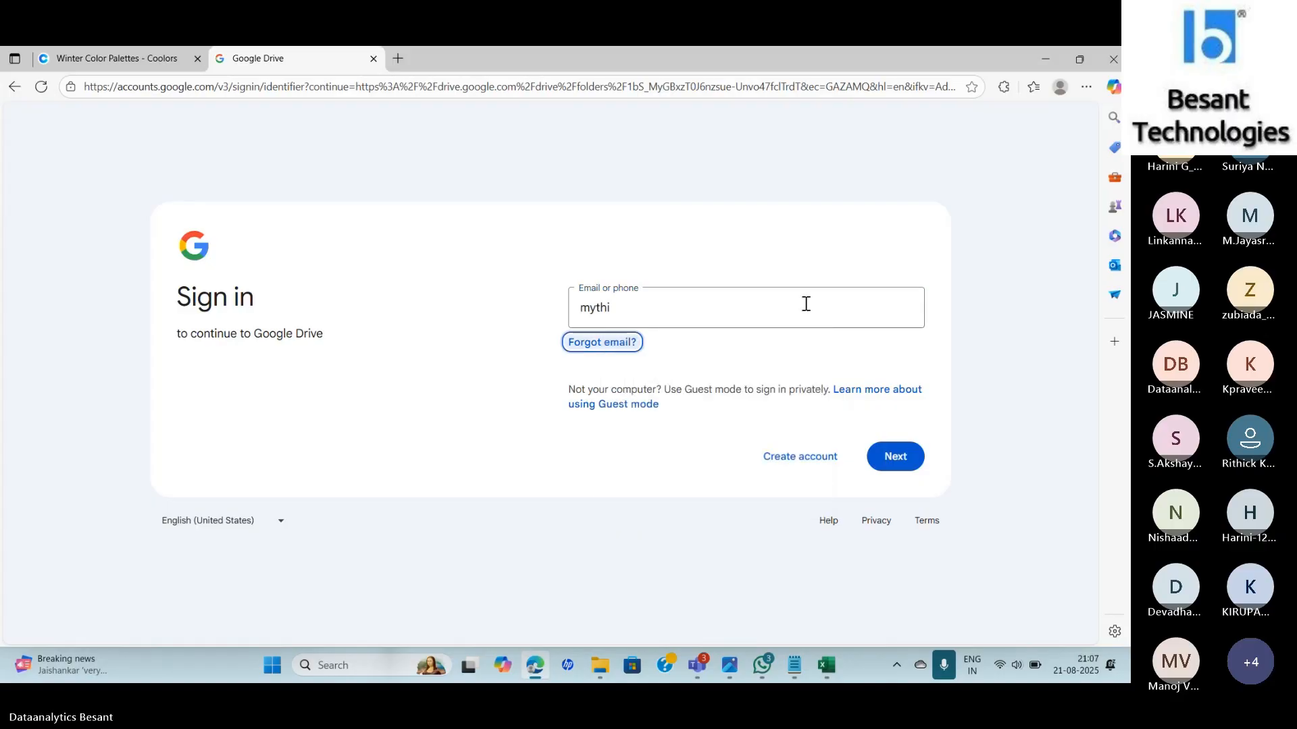
{"action": "left_click", "coordinate": [743, 315]}
{"action": "left_click", "coordinate": [692, 370]}
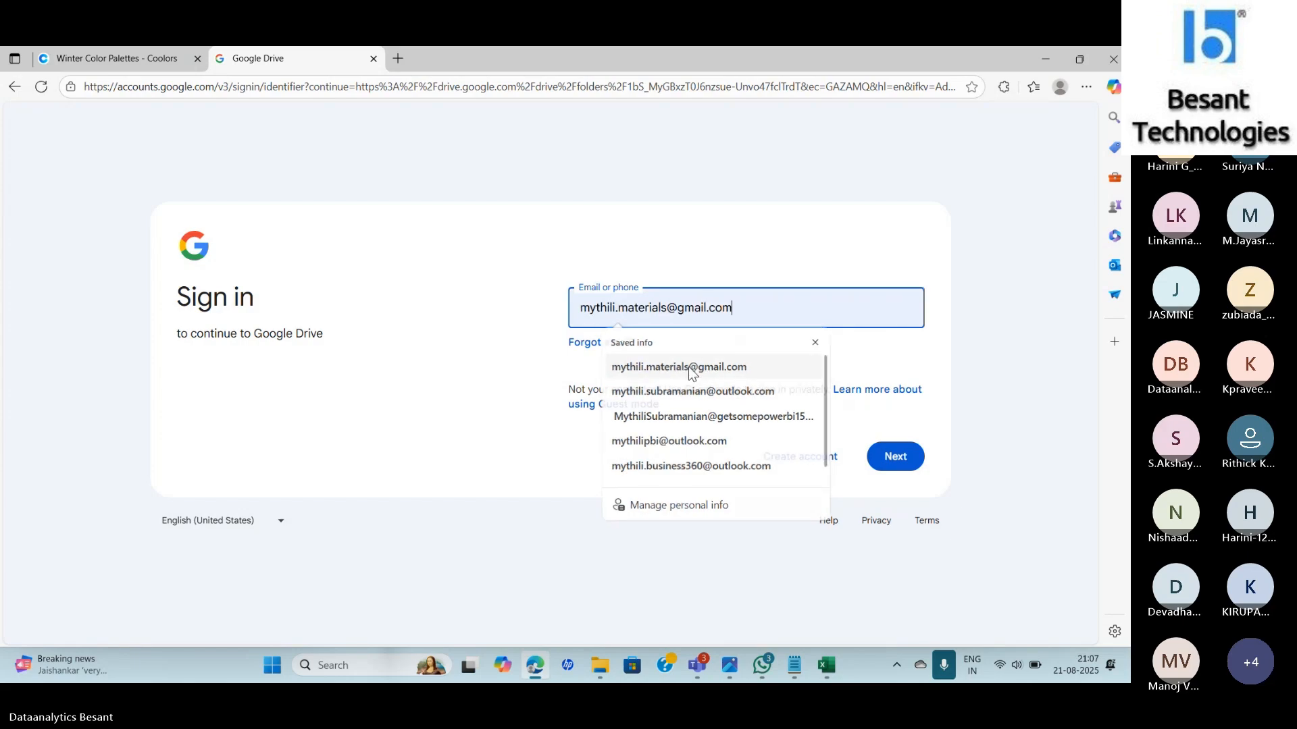
{"action": "left_click", "coordinate": [888, 457]}
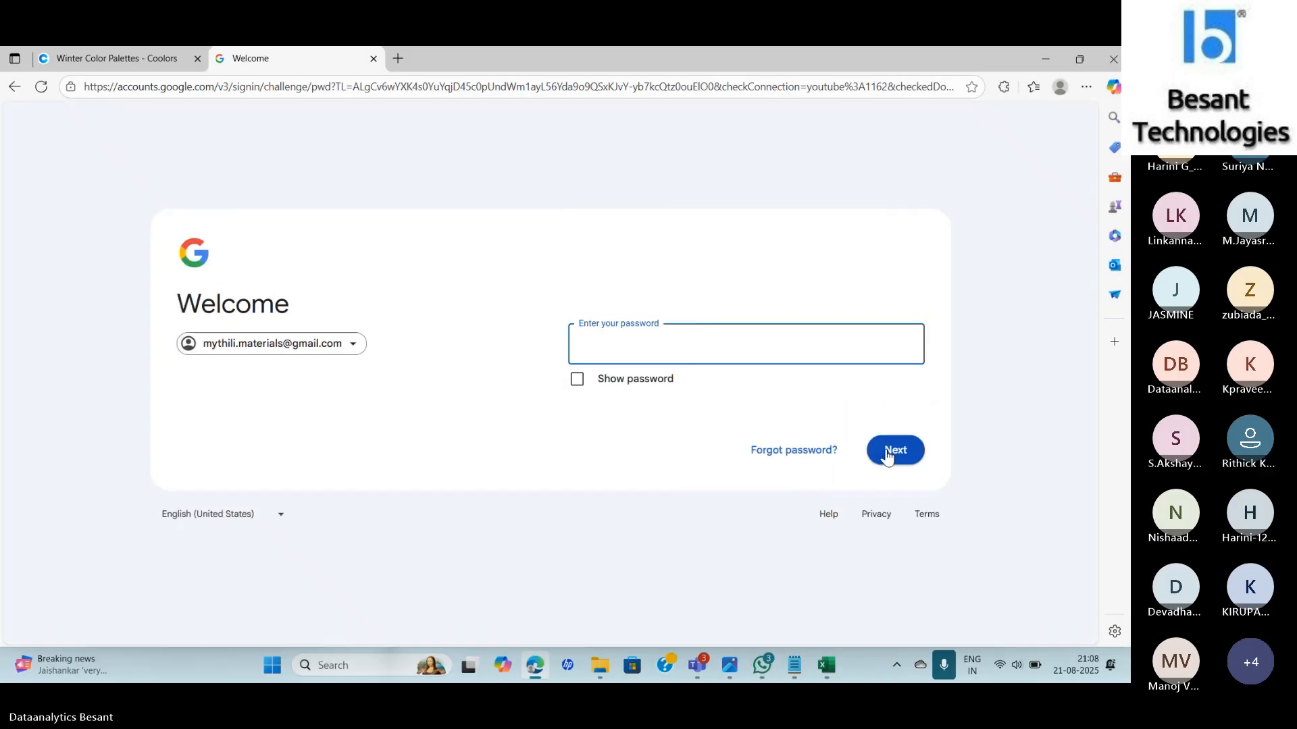
Enter the account password, then skip the home-address and suggestion prompts.
{"action": "type", "text": "••••••••••"}
{"action": "left_click", "coordinate": [888, 457]}
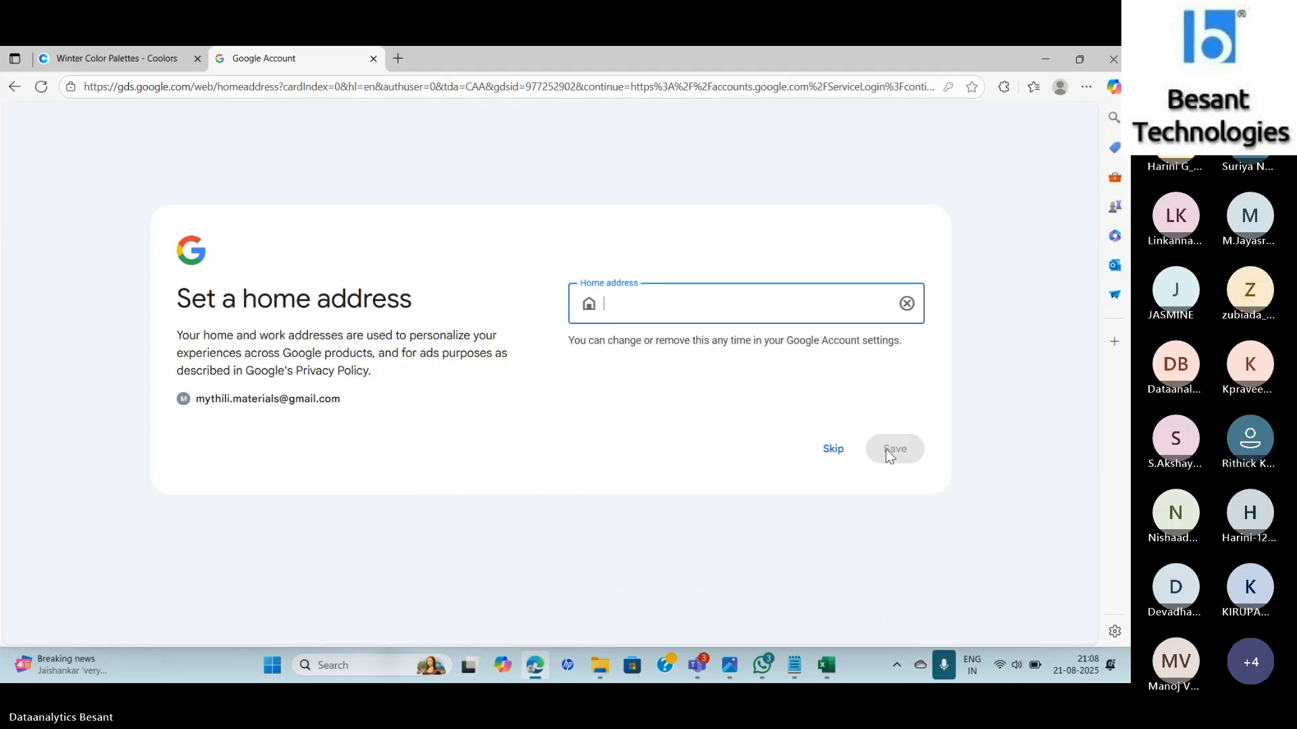
{"action": "left_click", "coordinate": [832, 452]}
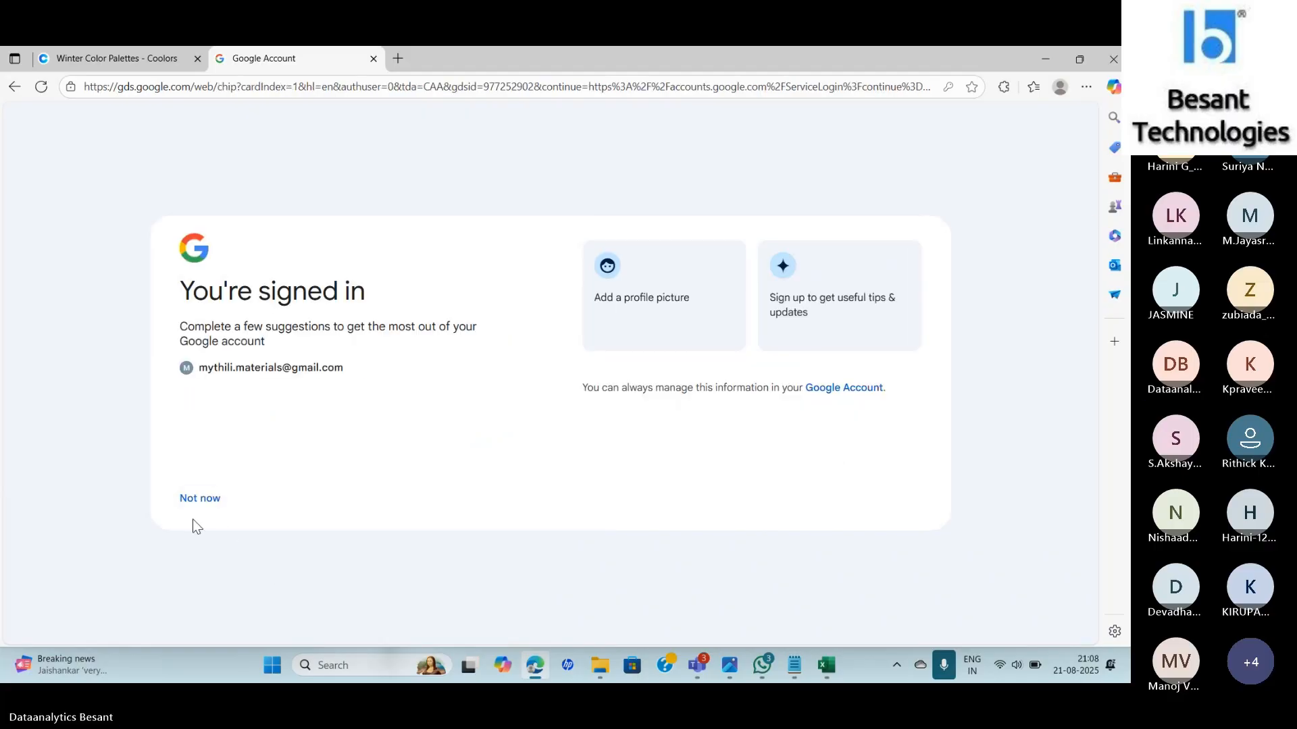
{"action": "left_click", "coordinate": [197, 501]}
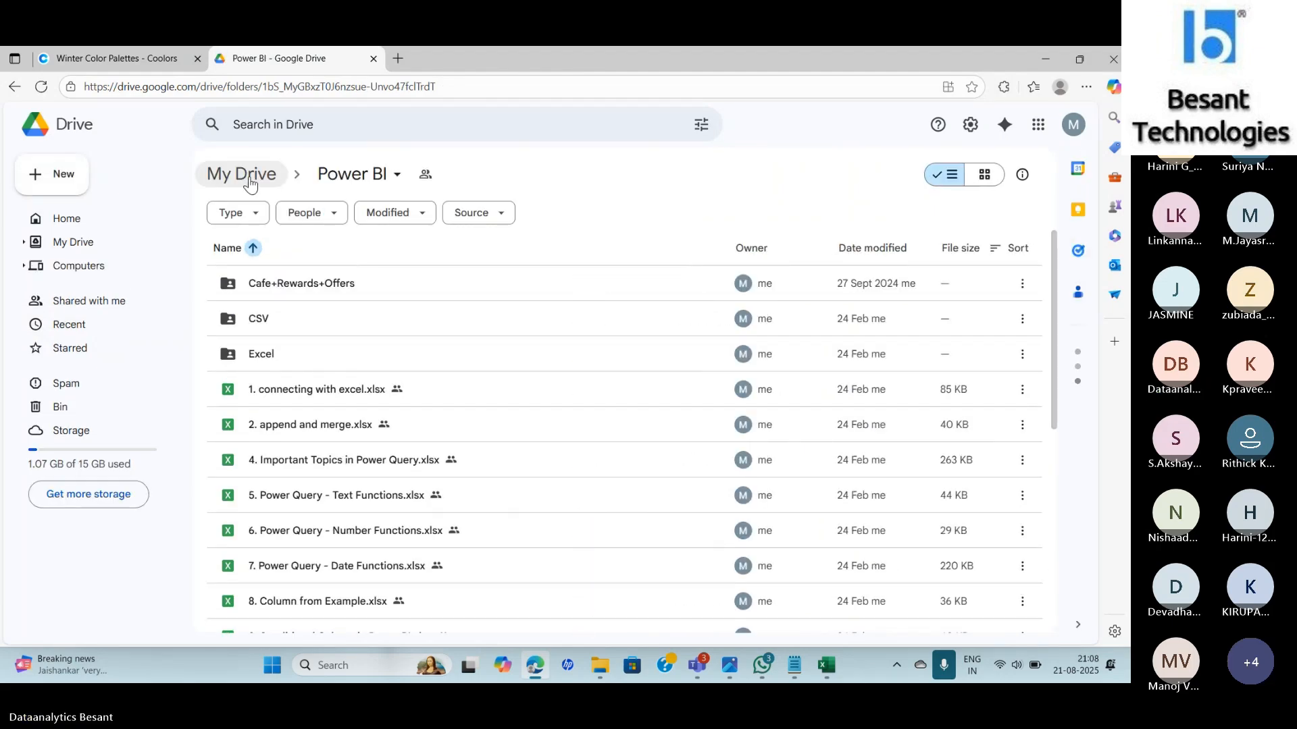
Open Conditional-Formatting-Exercise.xlsx from My Drive's Advanced Excel folder.
{"action": "left_click", "coordinate": [248, 177]}
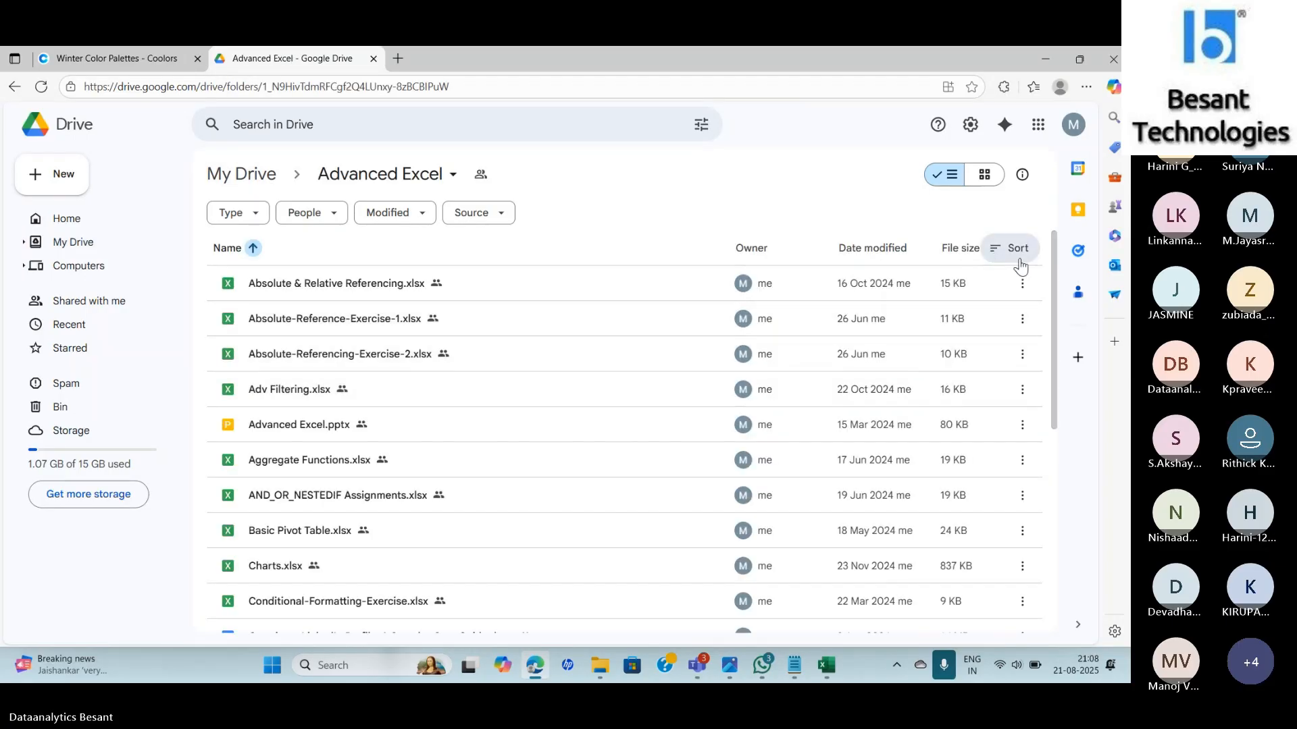
{"action": "left_click_drag", "start_coordinate": [1054, 275], "coordinate": [1055, 315]}
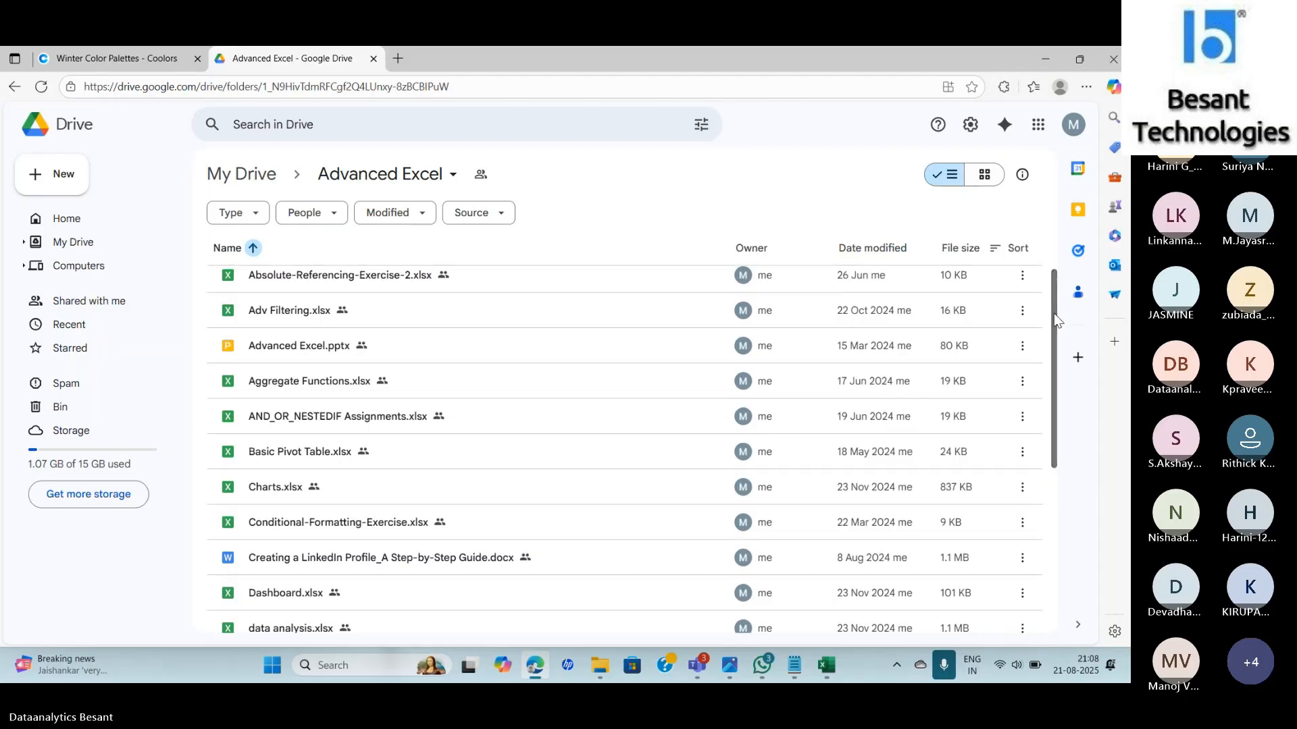
{"action": "double_click", "coordinate": [284, 524]}
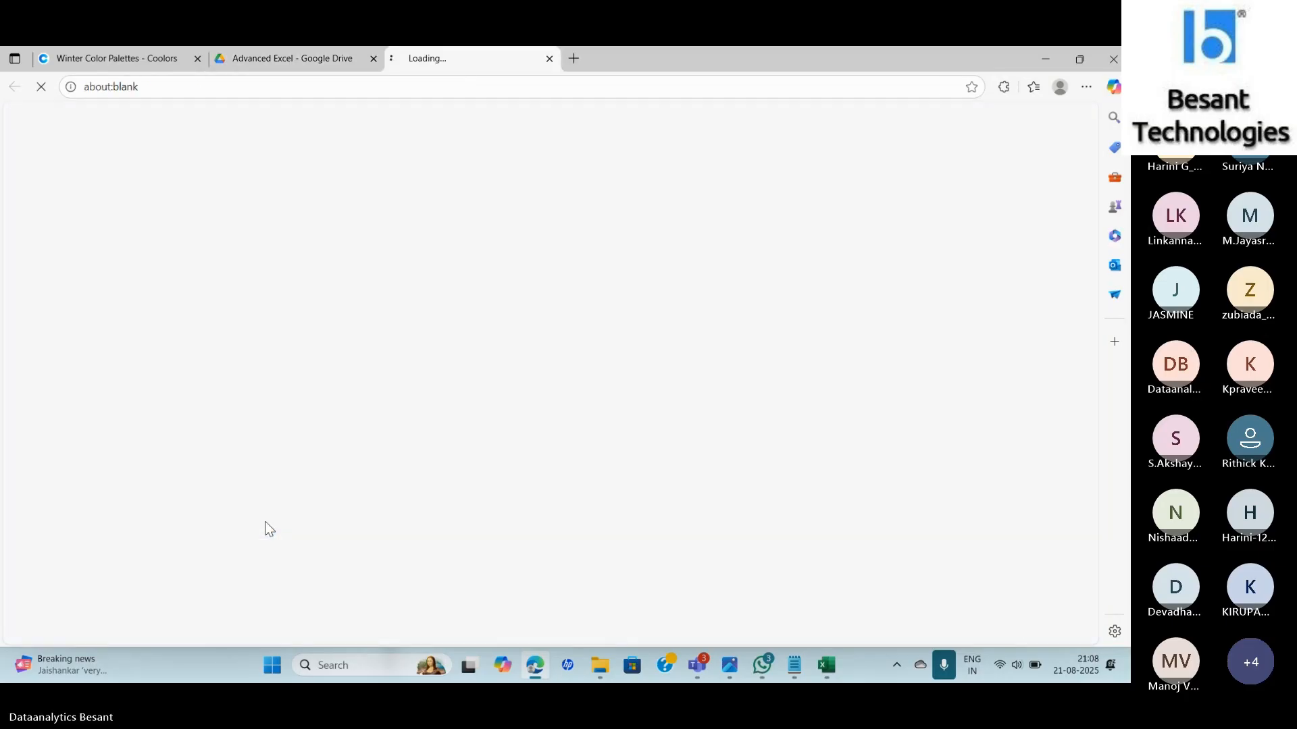
Close the Coolors tab and scroll the Questions sheet down to question 4 around row 57.
{"action": "left_click", "coordinate": [198, 58]}
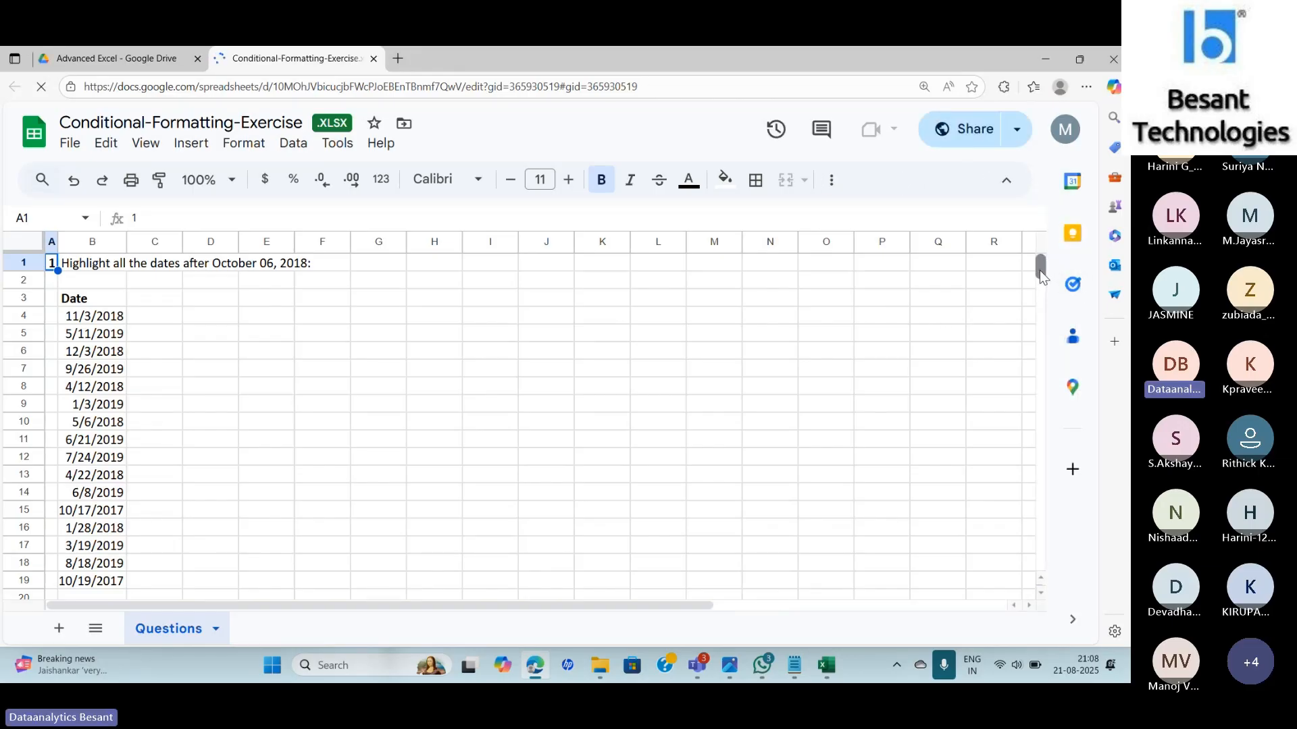
{"action": "left_click_drag", "start_coordinate": [1040, 270], "coordinate": [1038, 281]}
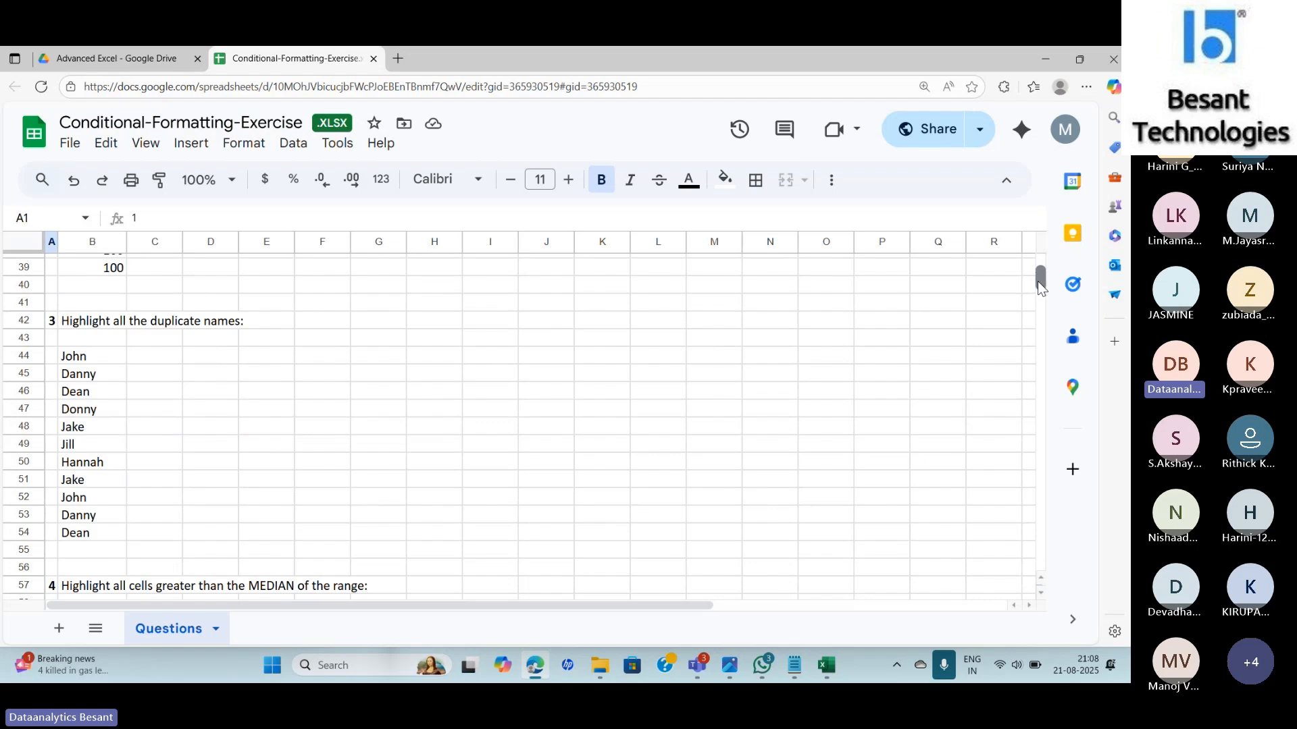
{"action": "left_click_drag", "start_coordinate": [1037, 281], "coordinate": [1038, 288]}
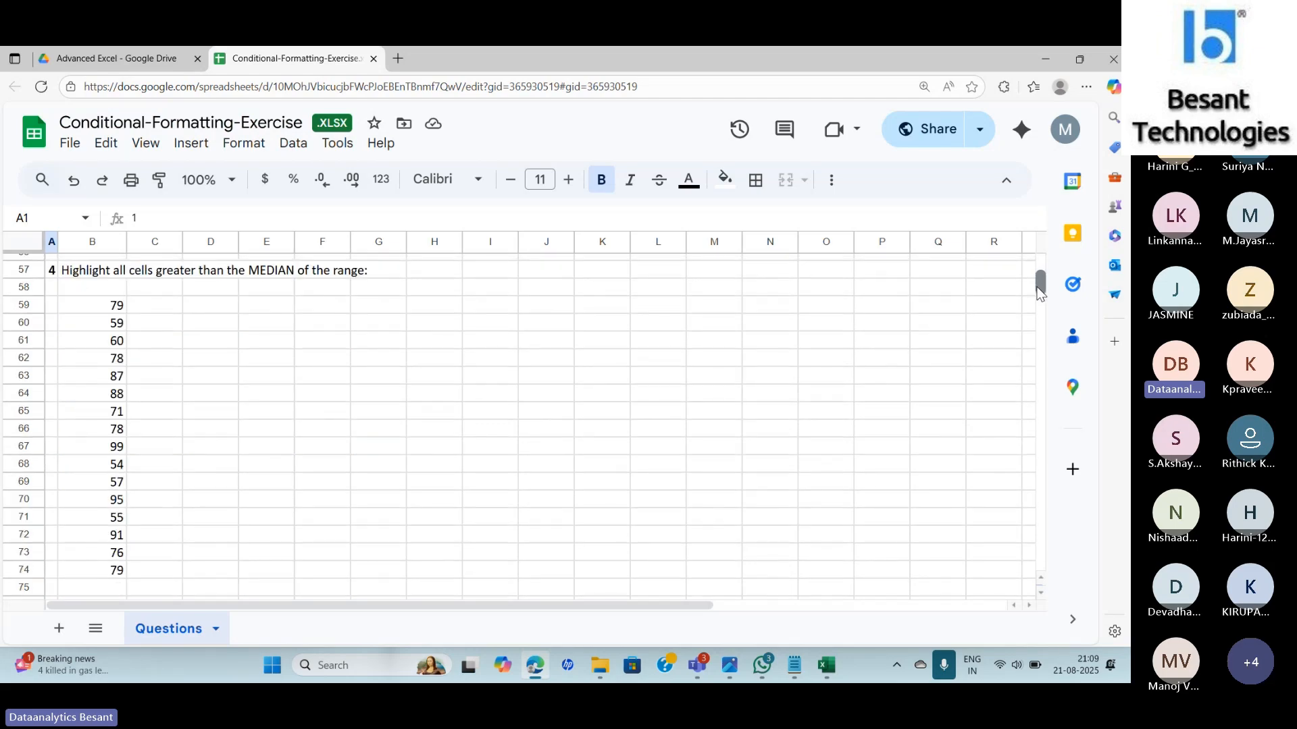